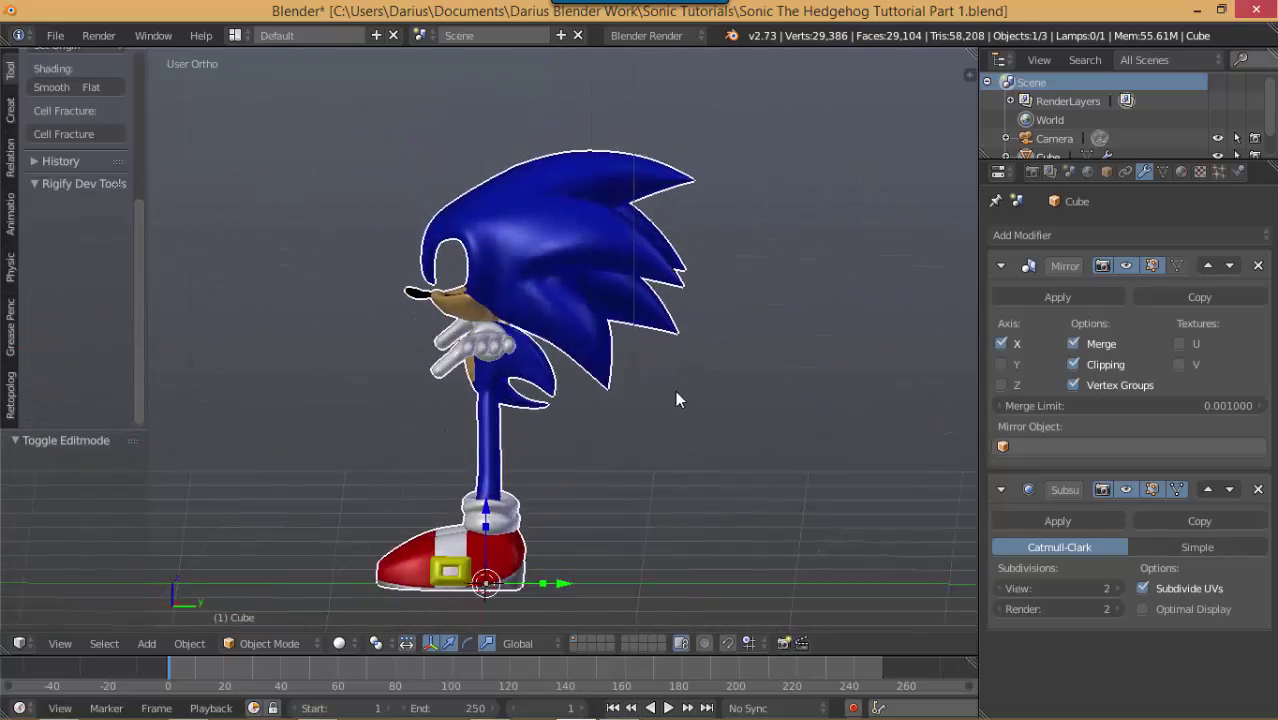
Step: In Edit Mode, select the whole linked head and quills mesh and hide it to expose the muzzle
{"action": "key", "text": "Tab"}
{"action": "scroll", "coordinate": [638, 437], "scroll_direction": "up", "scroll_amount": 10}
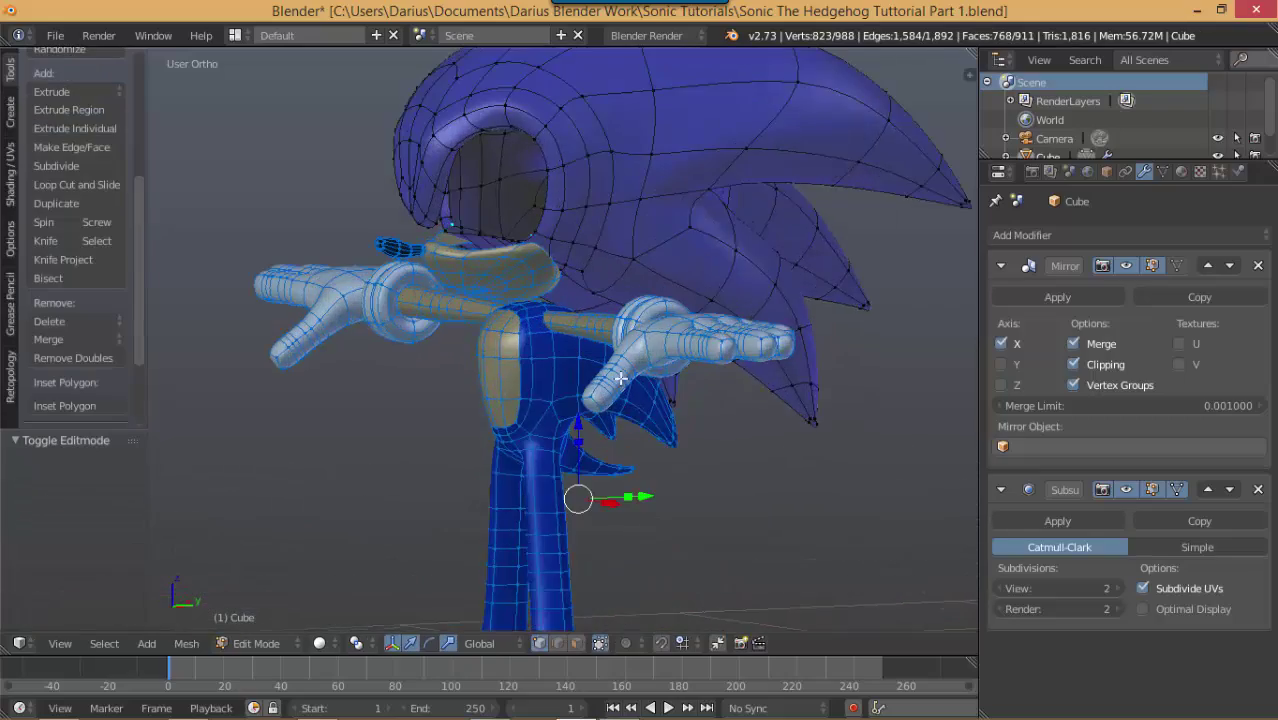
{"action": "scroll", "coordinate": [428, 422], "scroll_direction": "up", "scroll_amount": 1}
{"action": "middle_click_drag", "start_coordinate": [428, 422], "coordinate": [634, 398]}
{"action": "scroll", "coordinate": [402, 454], "scroll_direction": "up", "scroll_amount": 3}
{"action": "right_click", "coordinate": [657, 400]}
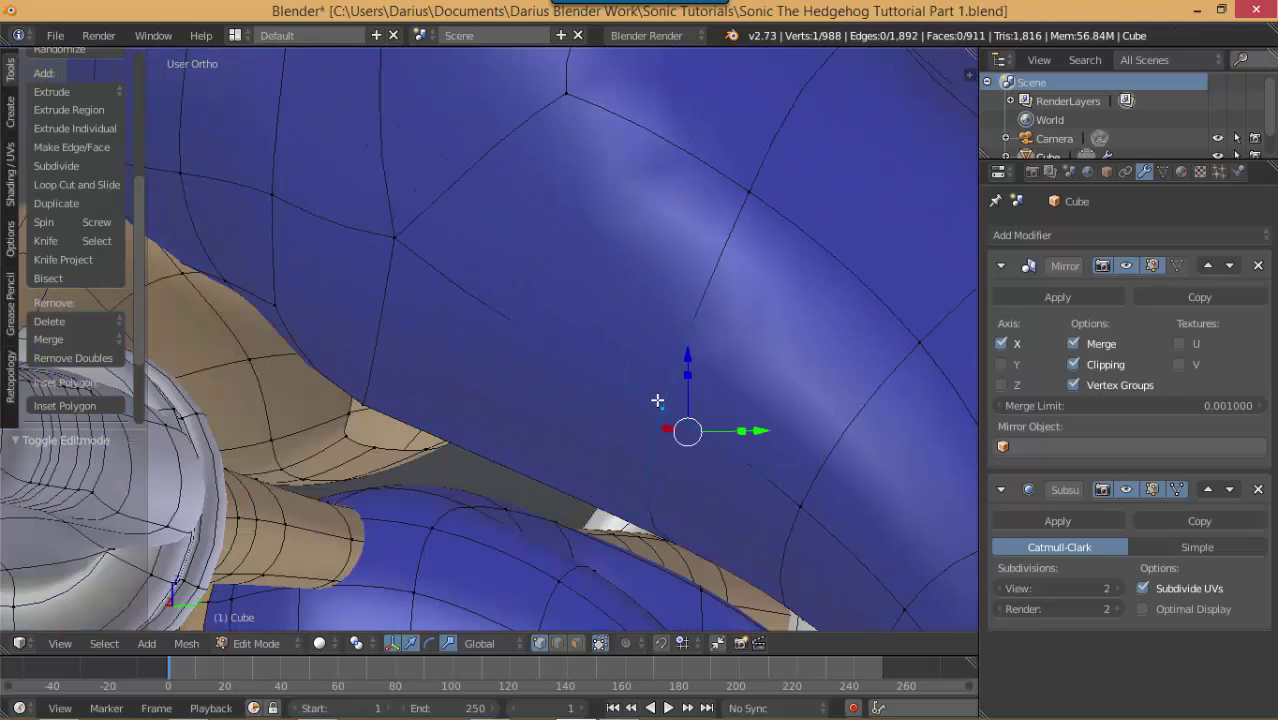
{"action": "key", "text": "ctrl+l"}
{"action": "right_click", "coordinate": [665, 405]}
{"action": "scroll", "coordinate": [656, 406], "scroll_direction": "down", "scroll_amount": 6}
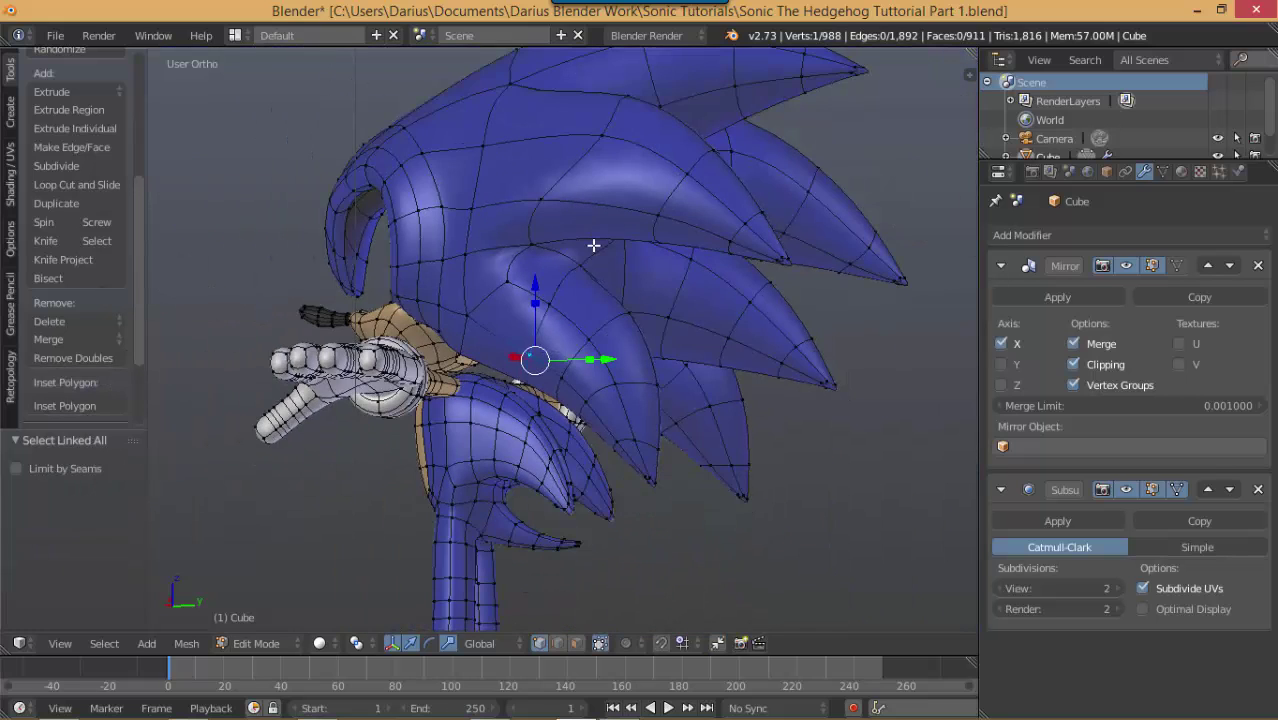
{"action": "key", "text": "ctrl+l"}
{"action": "key", "text": "h"}
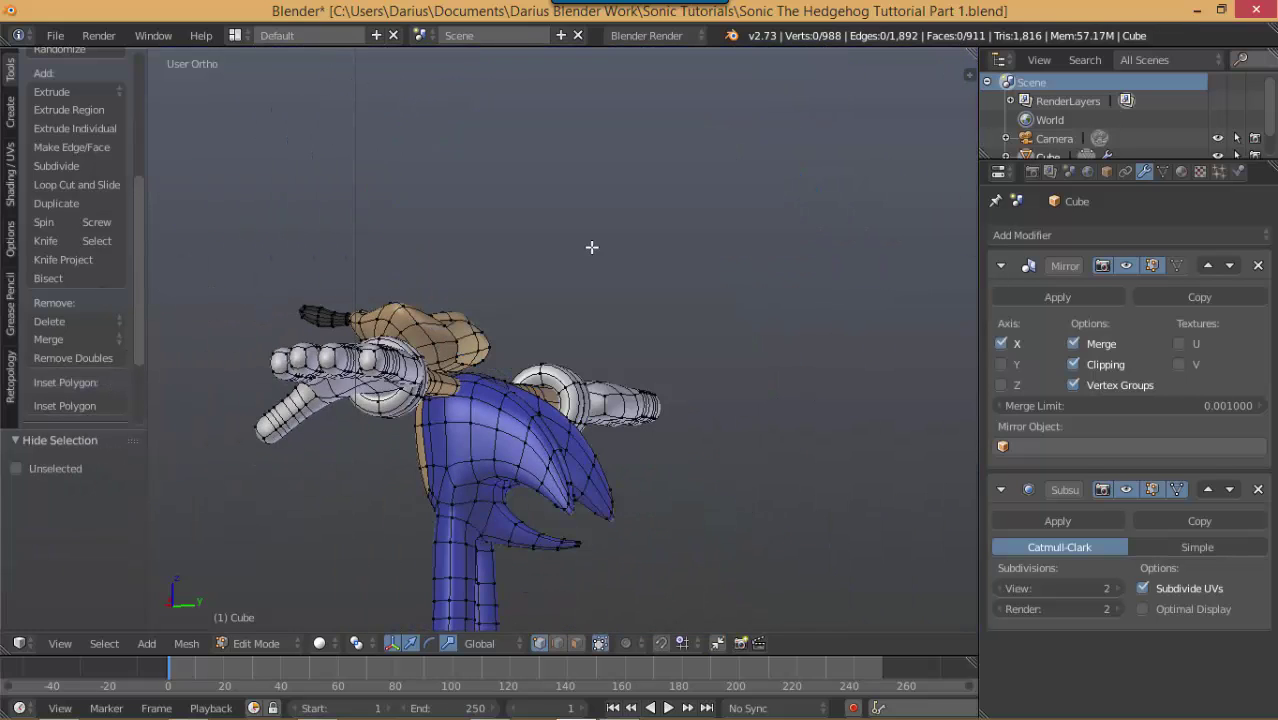
Step: Extrude the side edge at the back opening of the muzzle about 0.227 inward to the mirror centre line
{"action": "key", "text": "ctrl+KP_1"}
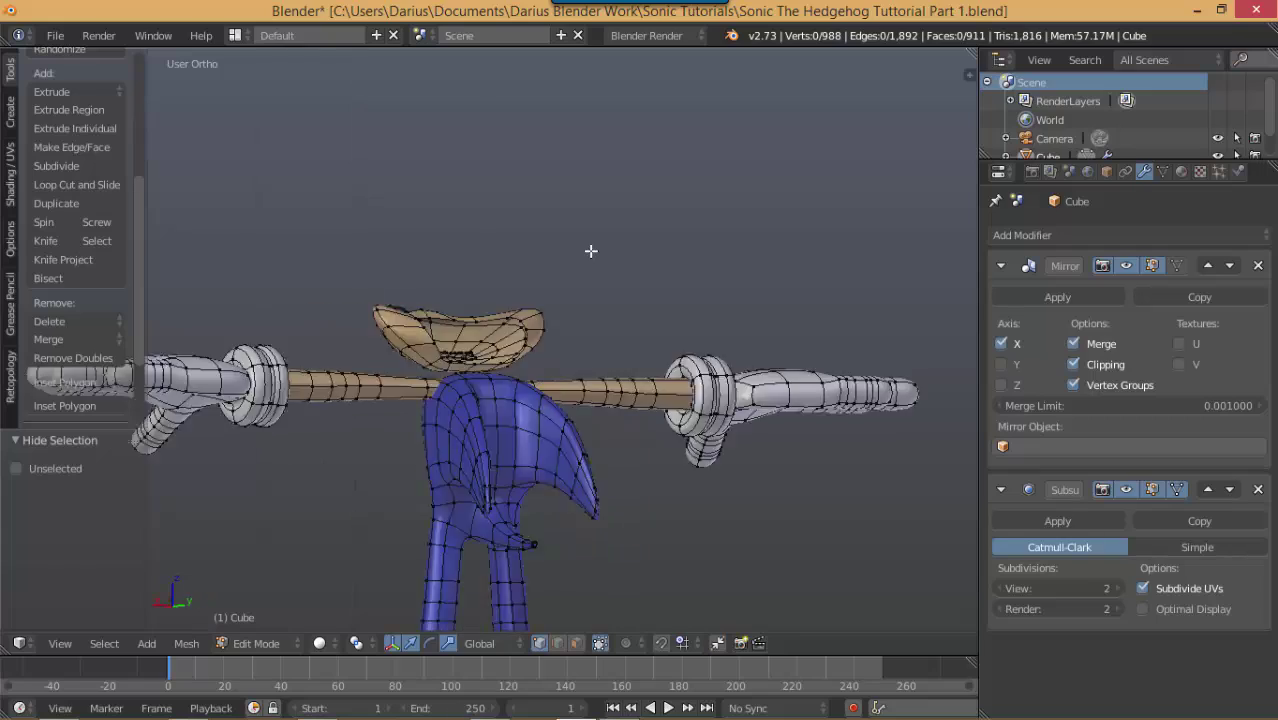
{"action": "scroll", "coordinate": [440, 323], "scroll_direction": "up", "scroll_amount": 5}
{"action": "mouse_move", "coordinate": [439, 323]}
{"action": "middle_mouse_down"}
{"action": "mouse_move", "coordinate": [454, 348]}
{"action": "mouse_move", "coordinate": [440, 342]}
{"action": "middle_mouse_up"}
{"action": "right_click", "coordinate": [177, 259]}
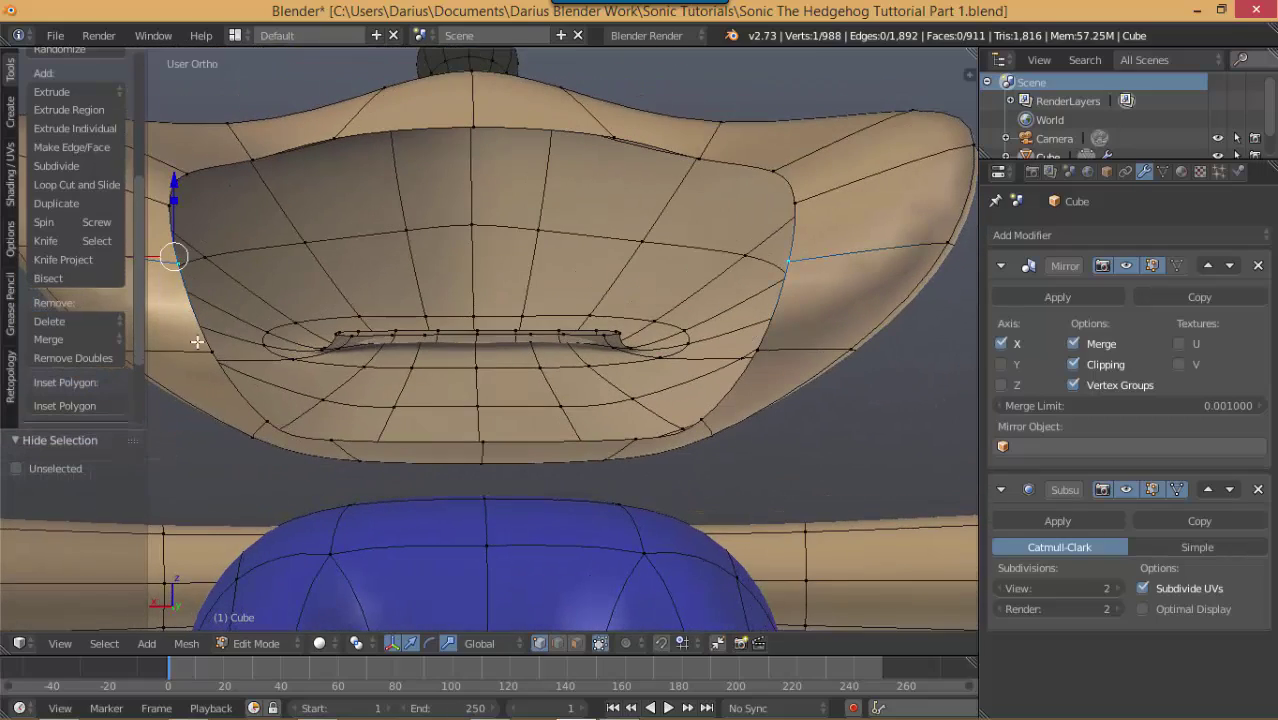
{"action": "right_click", "coordinate": [201, 345], "text": "shift"}
{"action": "key", "text": "e"}
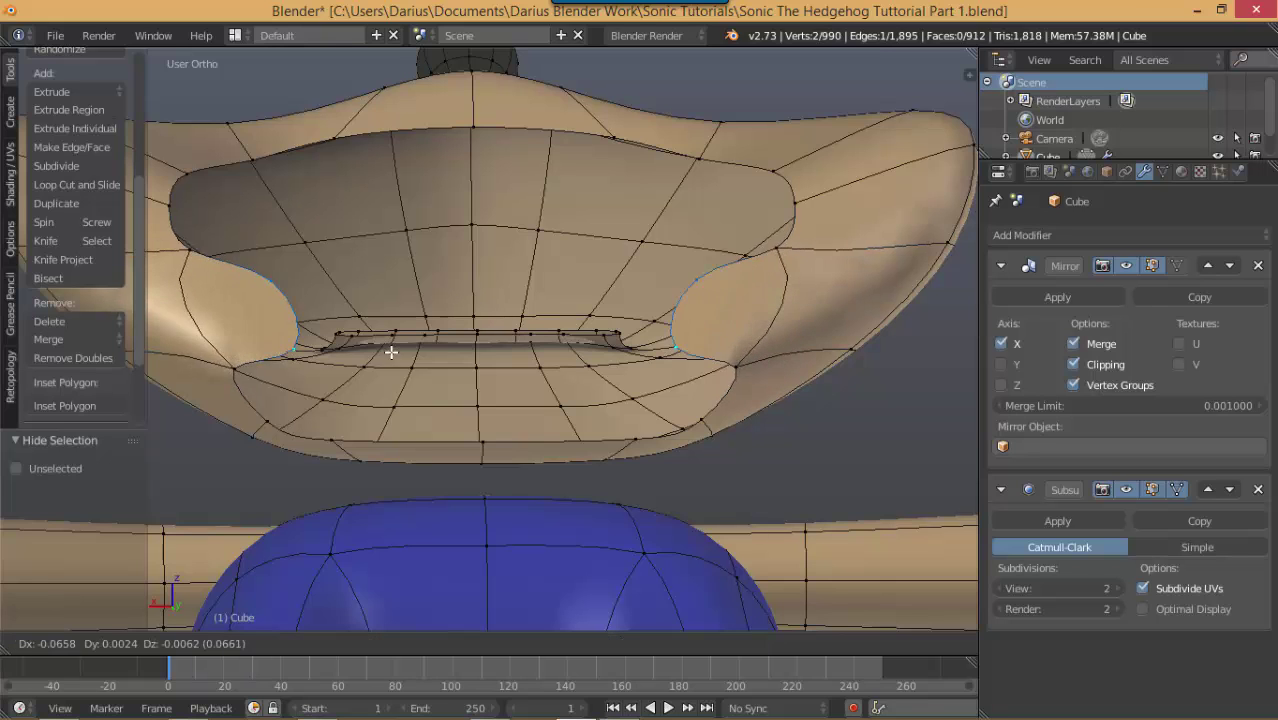
{"action": "left_click", "coordinate": [594, 361]}
{"action": "mouse_move", "coordinate": [359, 379]}
{"action": "middle_mouse_down"}
{"action": "mouse_move", "coordinate": [367, 370]}
{"action": "mouse_move", "coordinate": [360, 378]}
{"action": "middle_mouse_up"}
Step: Add one centred vertical loop cut to the new strip across the back of the muzzle
{"action": "right_click", "coordinate": [247, 381]}
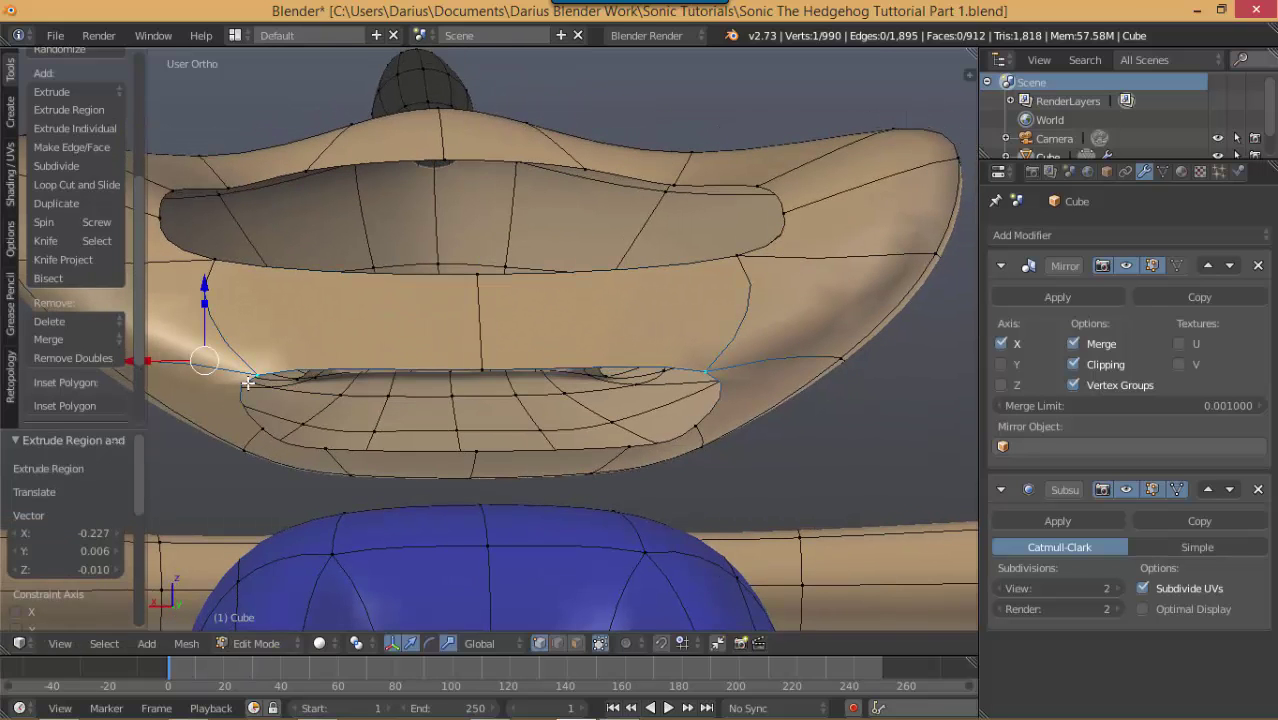
{"action": "right_click", "coordinate": [261, 444]}
{"action": "key", "text": "ctrl+z"}
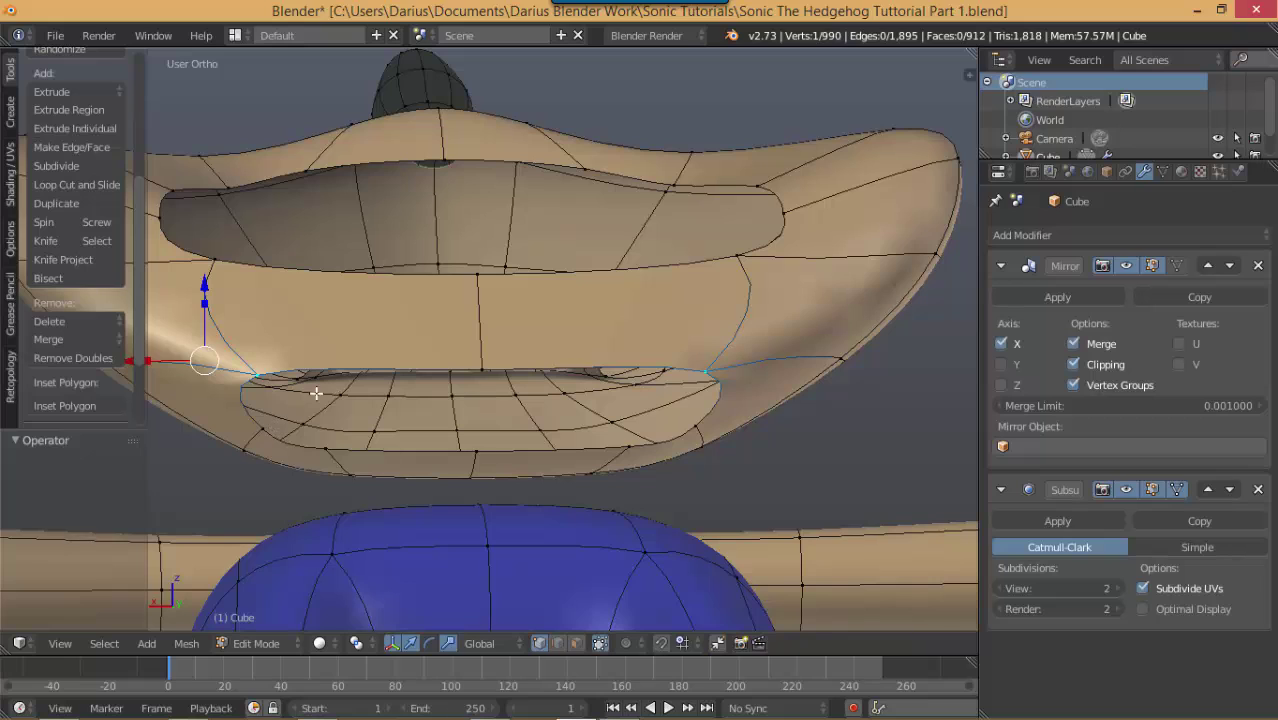
{"action": "right_click", "coordinate": [260, 433], "text": "shift"}
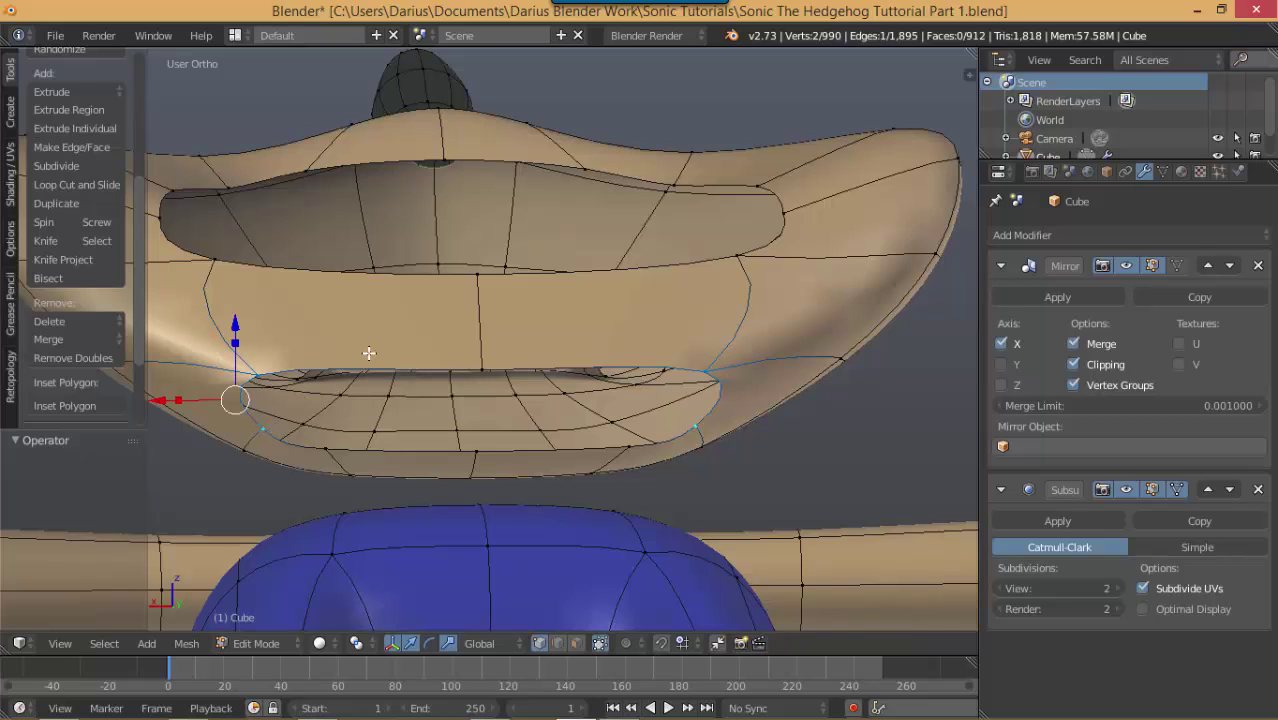
{"action": "key", "text": "ctrl+r"}
{"action": "left_click", "coordinate": [387, 277]}
{"action": "right_click", "coordinate": [389, 277]}
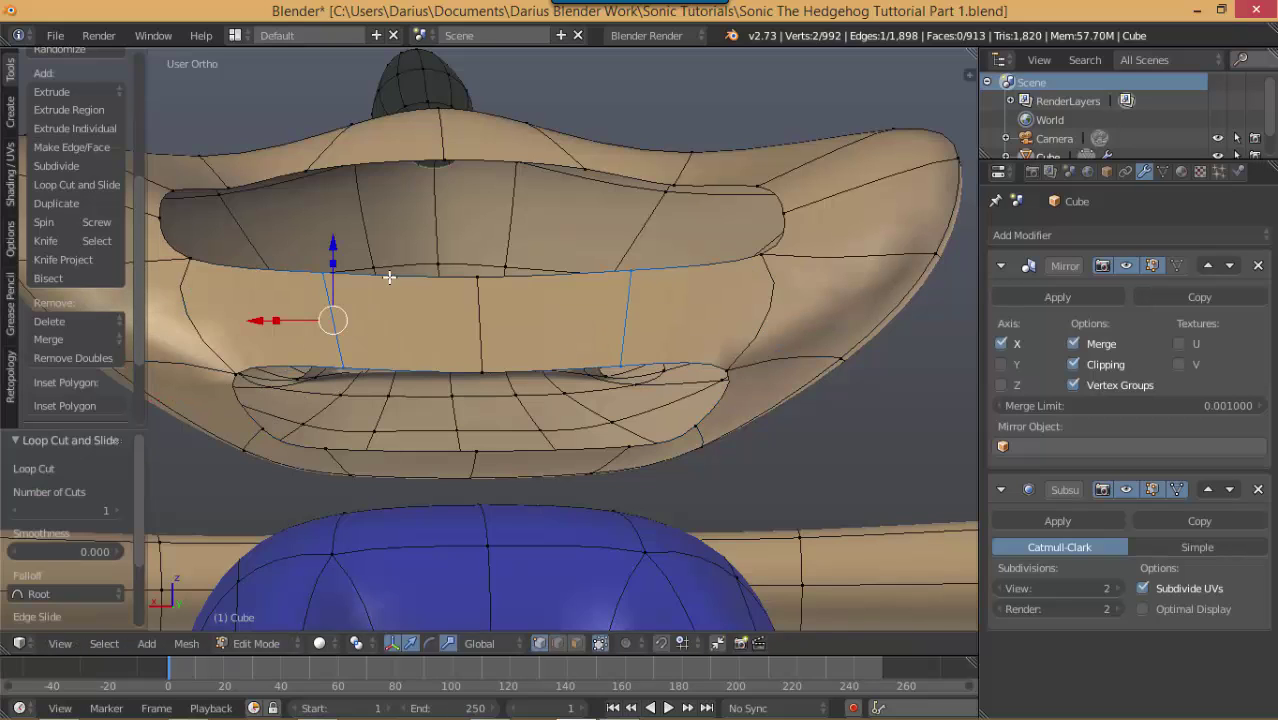
Step: Fill the opening below the strip at the back of the muzzle with faces from its side edge
{"action": "right_click", "coordinate": [235, 375]}
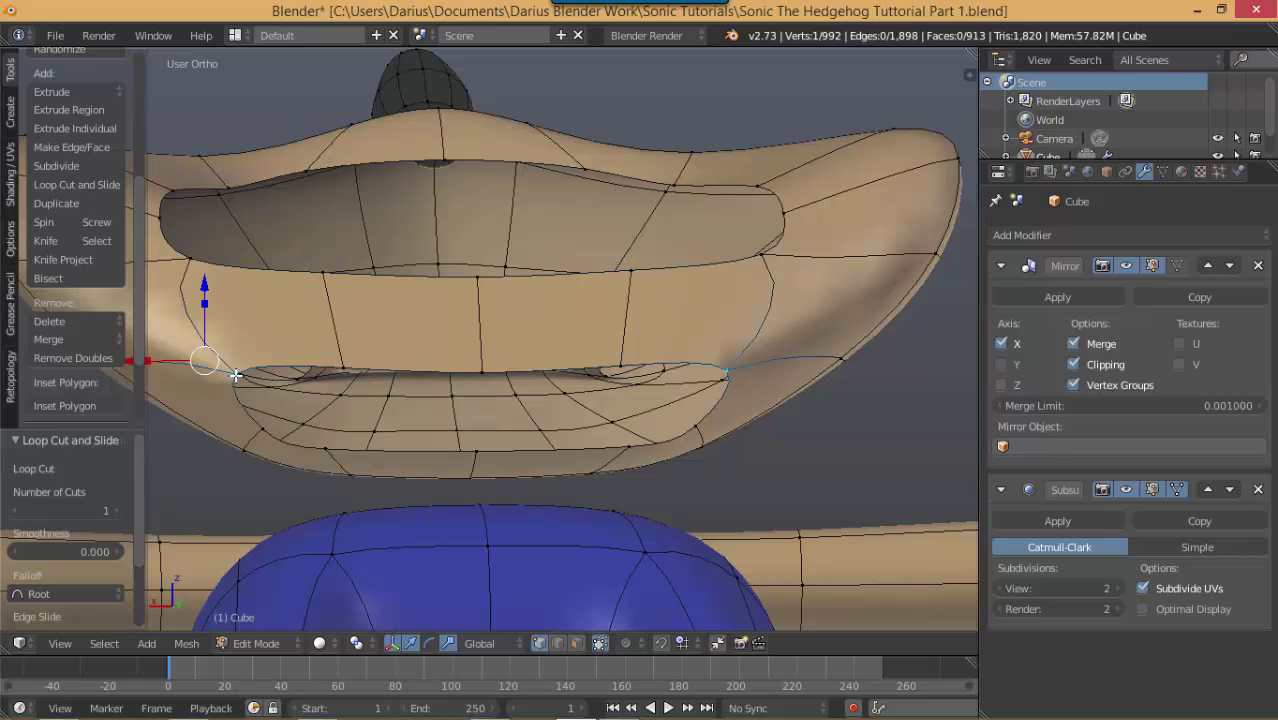
{"action": "right_click", "coordinate": [263, 434], "text": "shift"}
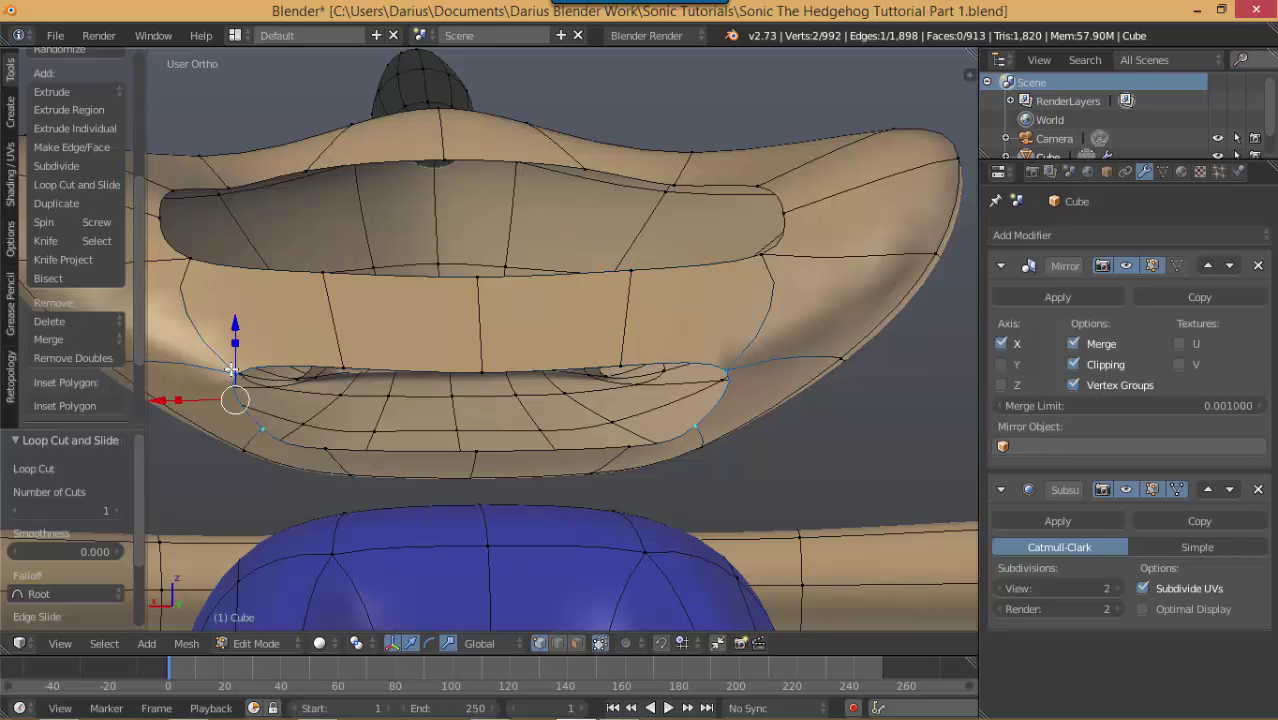
{"action": "right_click", "coordinate": [260, 415], "text": "shift"}
{"action": "right_click", "coordinate": [260, 430], "text": "shift"}
{"action": "key", "text": "f"}
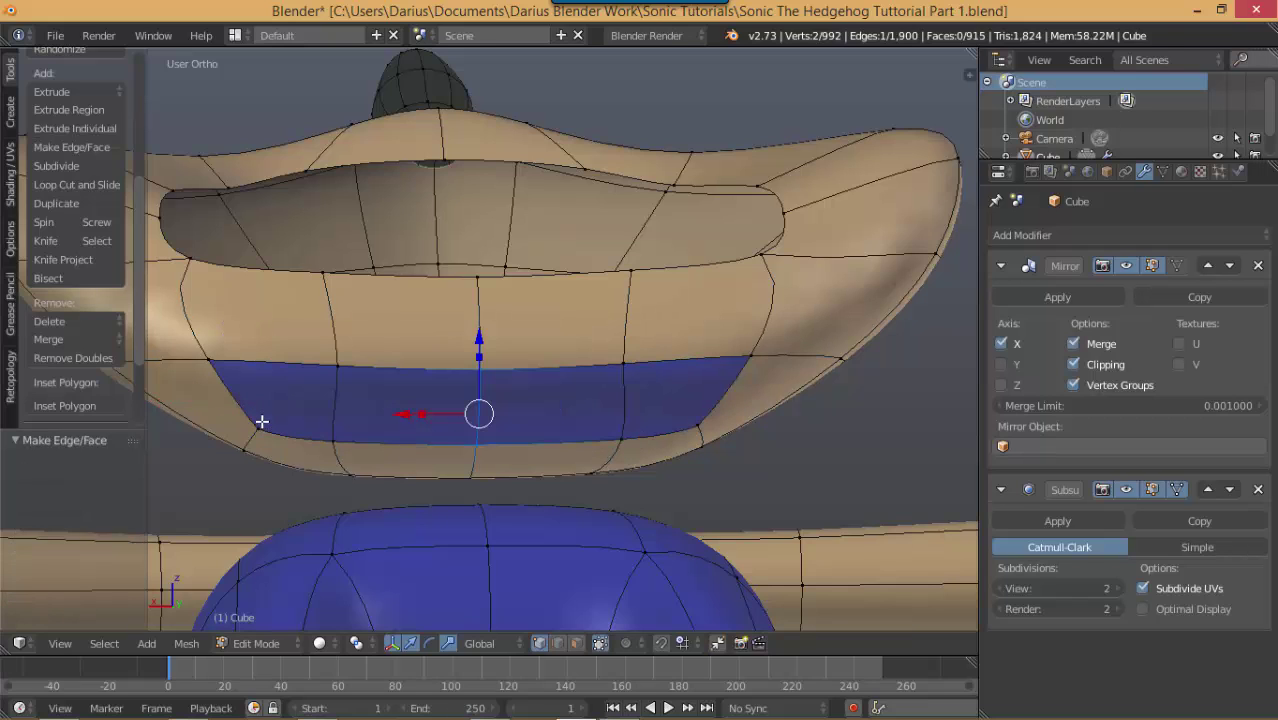
Step: Select the entire linked muzzle mesh and assign the tan Material.001 to it
{"action": "key", "text": "ctrl+l"}
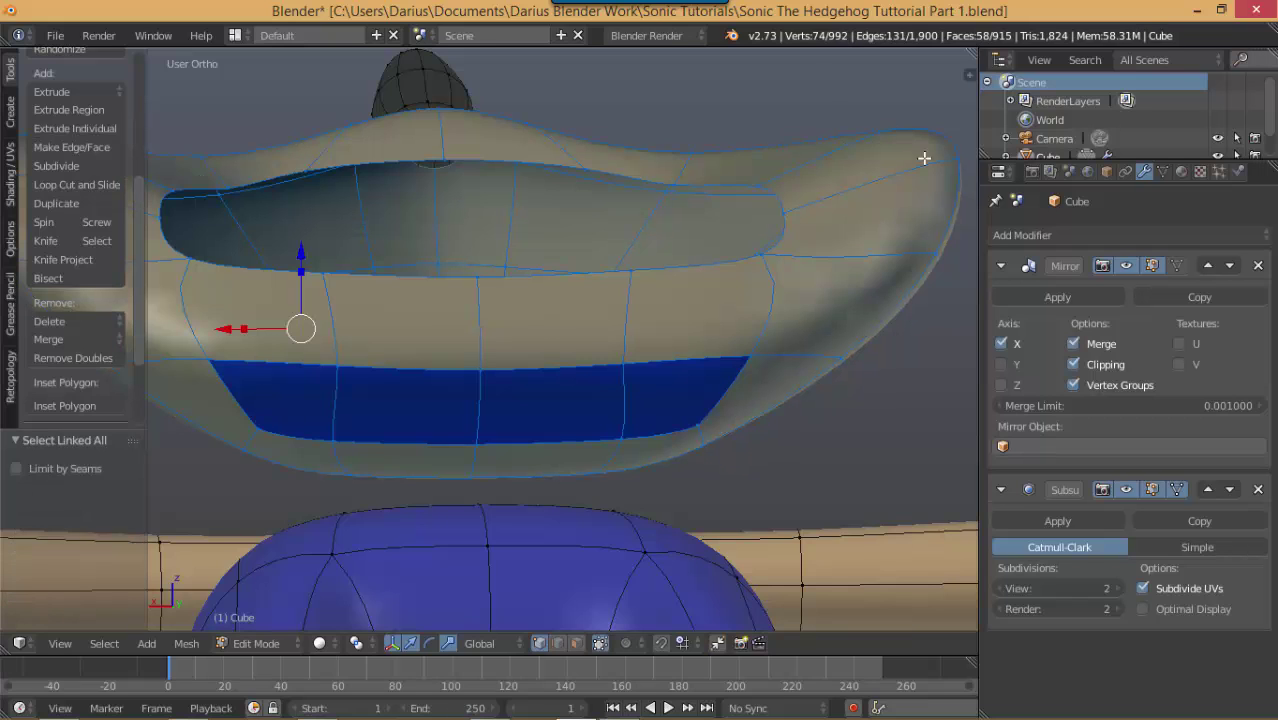
{"action": "left_click", "coordinate": [1181, 173]}
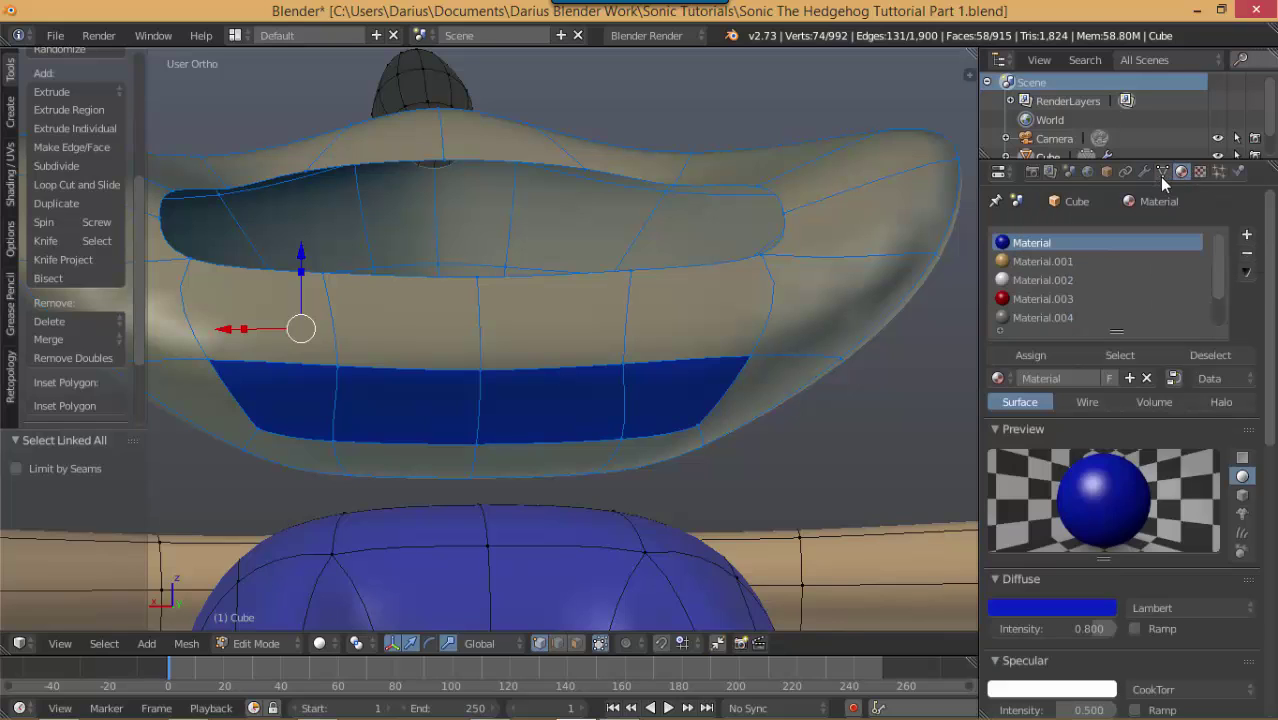
{"action": "left_click", "coordinate": [1035, 262]}
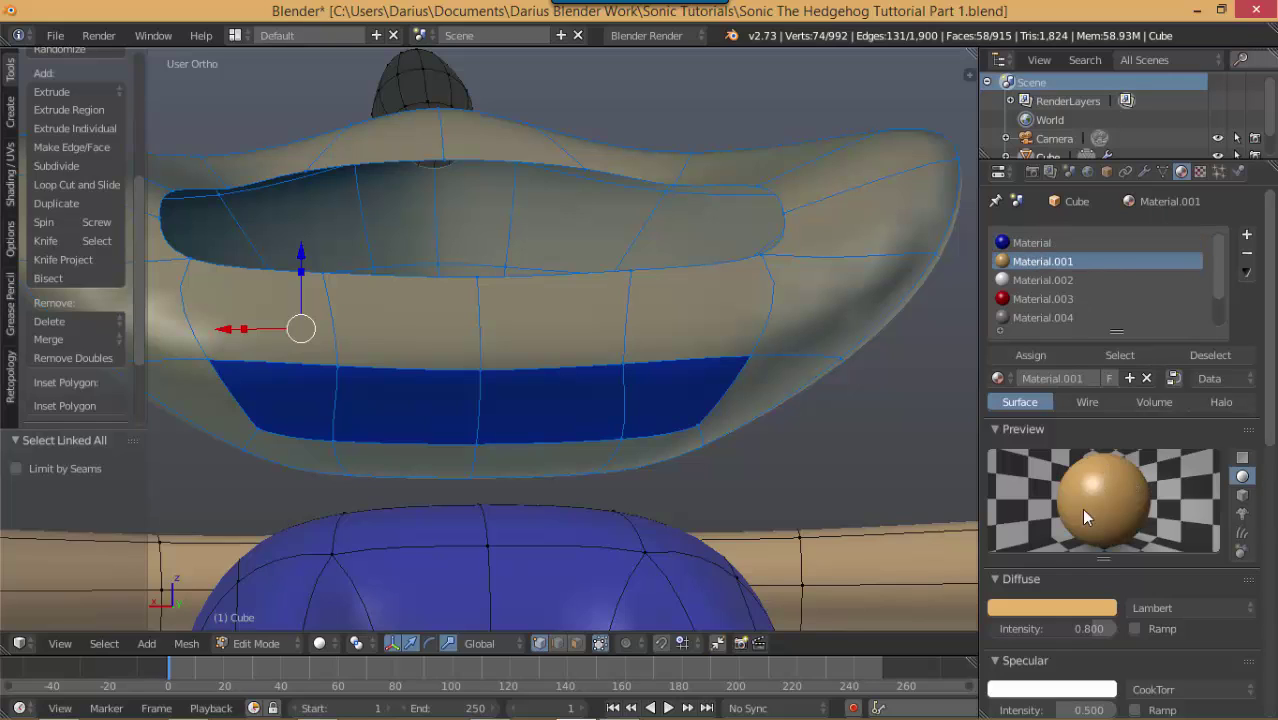
{"action": "left_click", "coordinate": [1063, 358]}
Step: Check the whole model in Object Mode, then reveal the hidden head mesh in Edit Mode and show the neck area from the front
{"action": "key", "text": "Tab"}
{"action": "scroll", "coordinate": [622, 378], "scroll_direction": "down", "scroll_amount": 9}
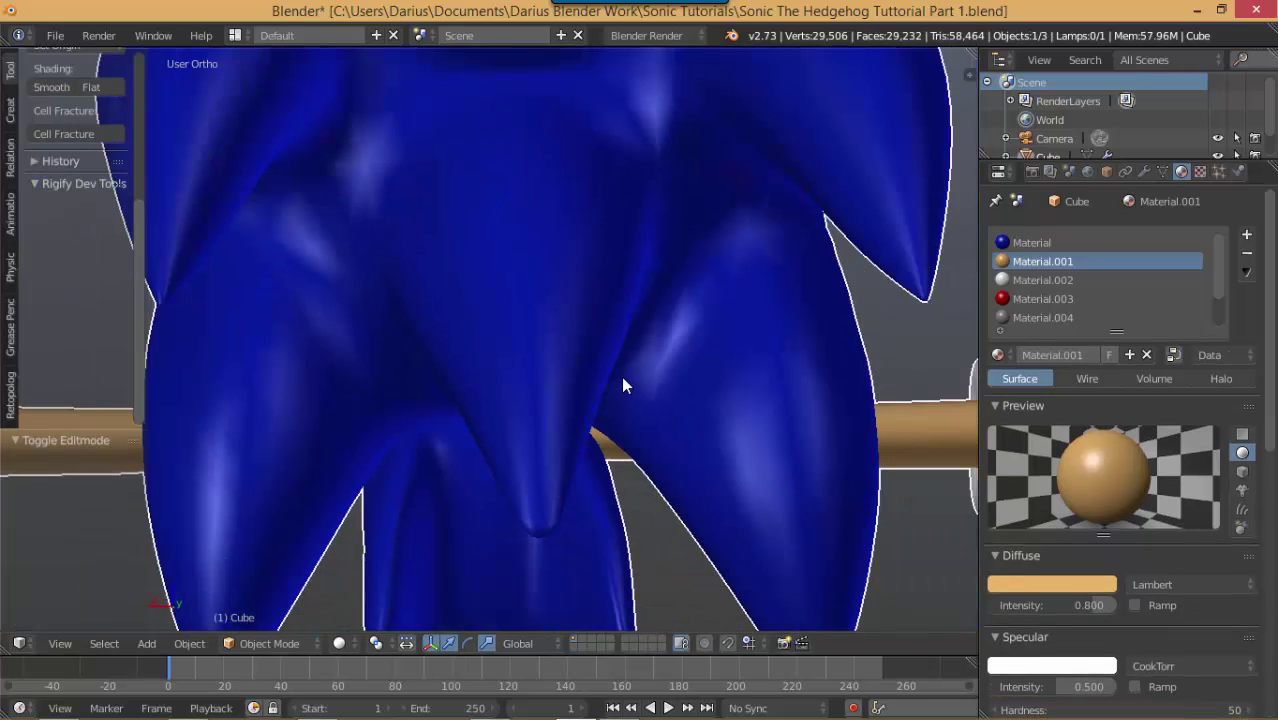
{"action": "middle_click_drag", "start_coordinate": [431, 376], "coordinate": [492, 374]}
{"action": "key", "text": "Tab"}
{"action": "middle_click_drag", "start_coordinate": [619, 387], "coordinate": [592, 382]}
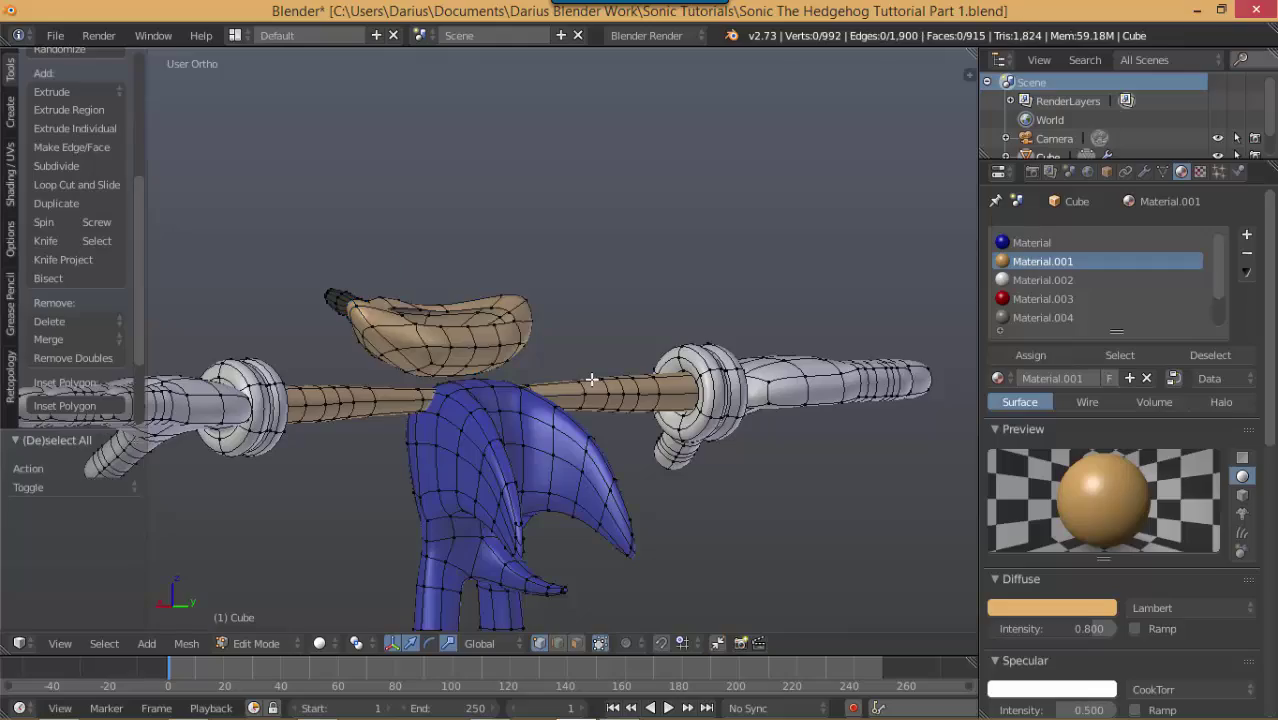
{"action": "key", "text": "alt+h"}
{"action": "middle_click_drag", "start_coordinate": [590, 380], "coordinate": [693, 371]}
{"action": "key", "text": "KP_1"}
{"action": "scroll", "coordinate": [579, 418], "scroll_direction": "up", "scroll_amount": 10}
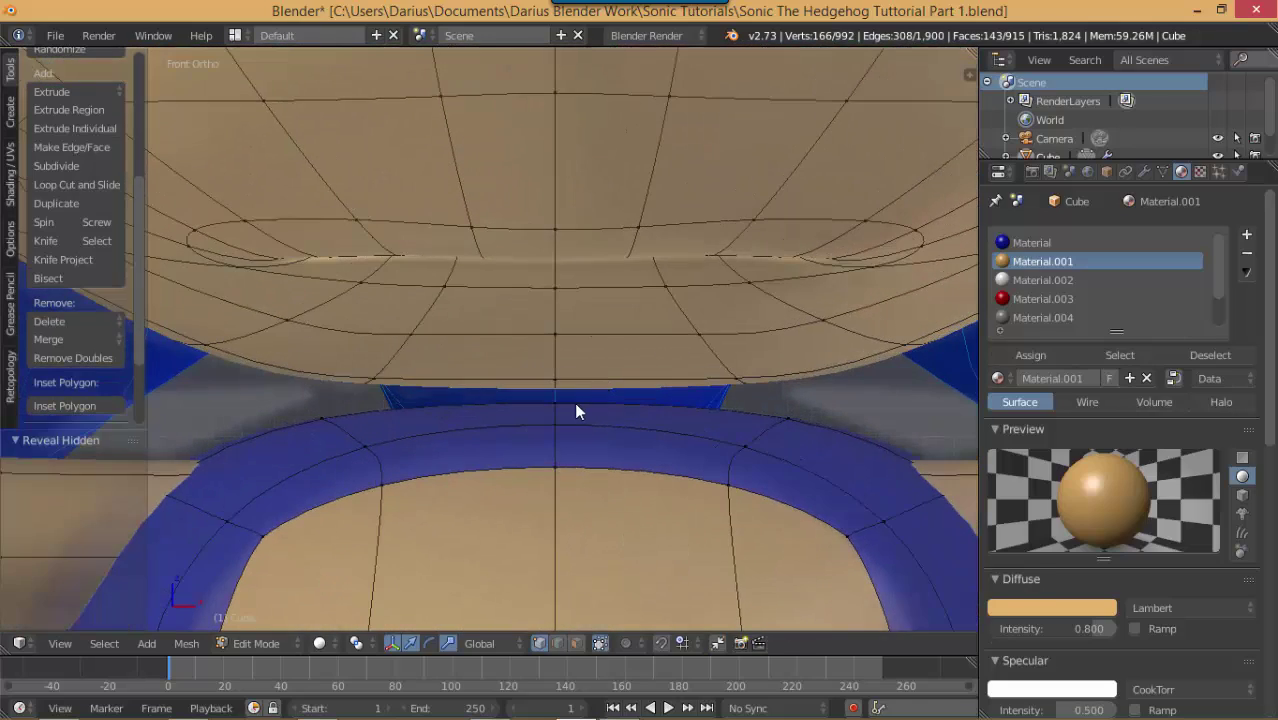
Step: Select the centre vertex at the upper edge of the blue torso, just below the muzzle
{"action": "key", "text": "Tab"}
{"action": "key", "text": "Tab"}
{"action": "right_click", "coordinate": [556, 404]}
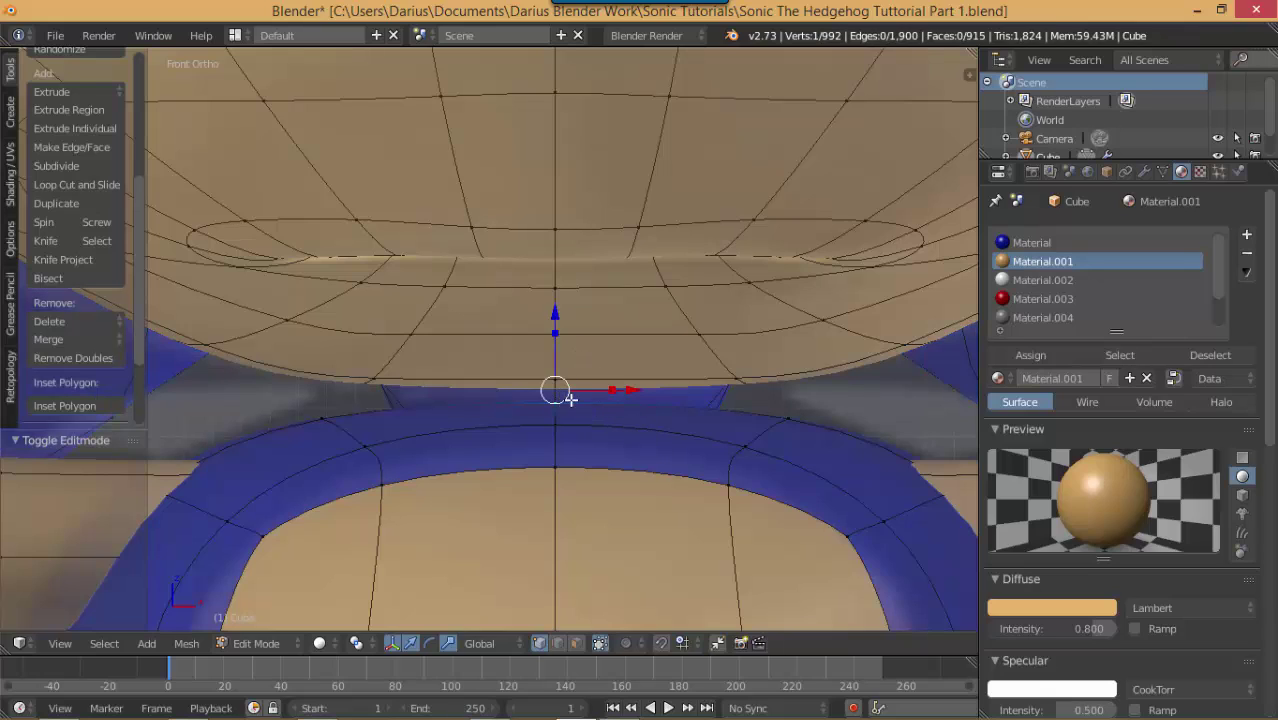
{"action": "key", "text": "g"}
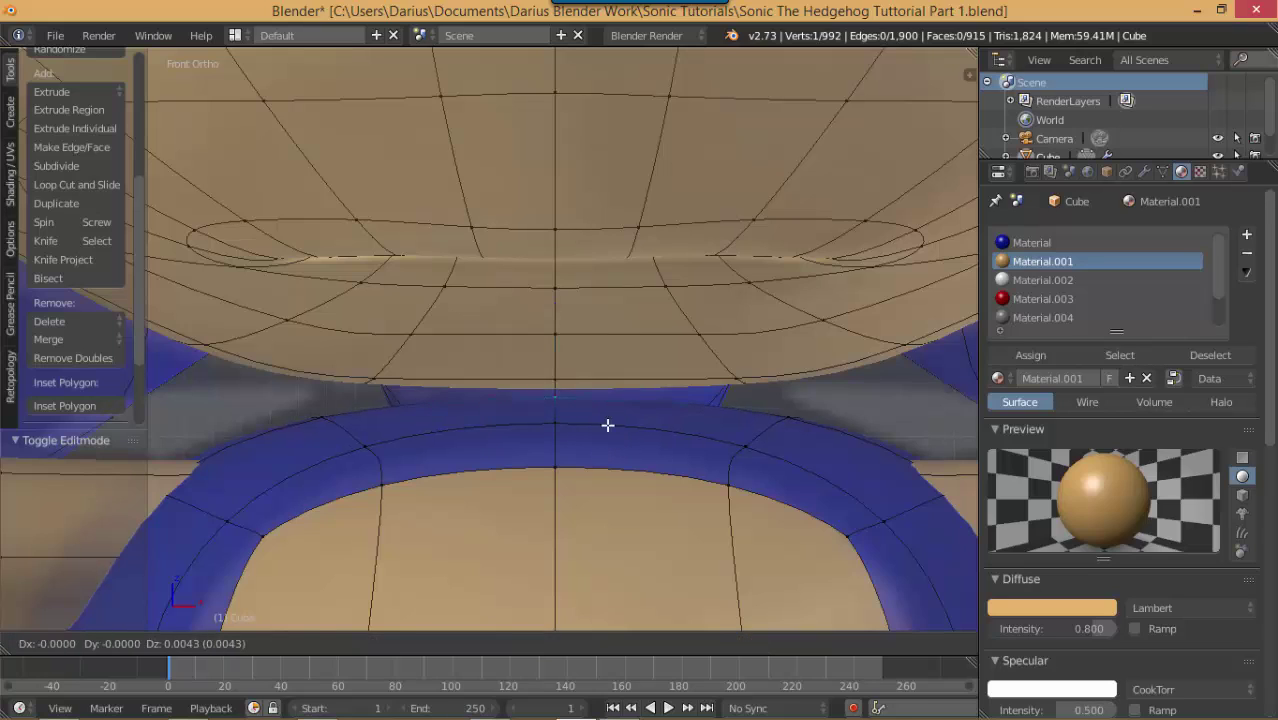
{"action": "left_click", "coordinate": [608, 408]}
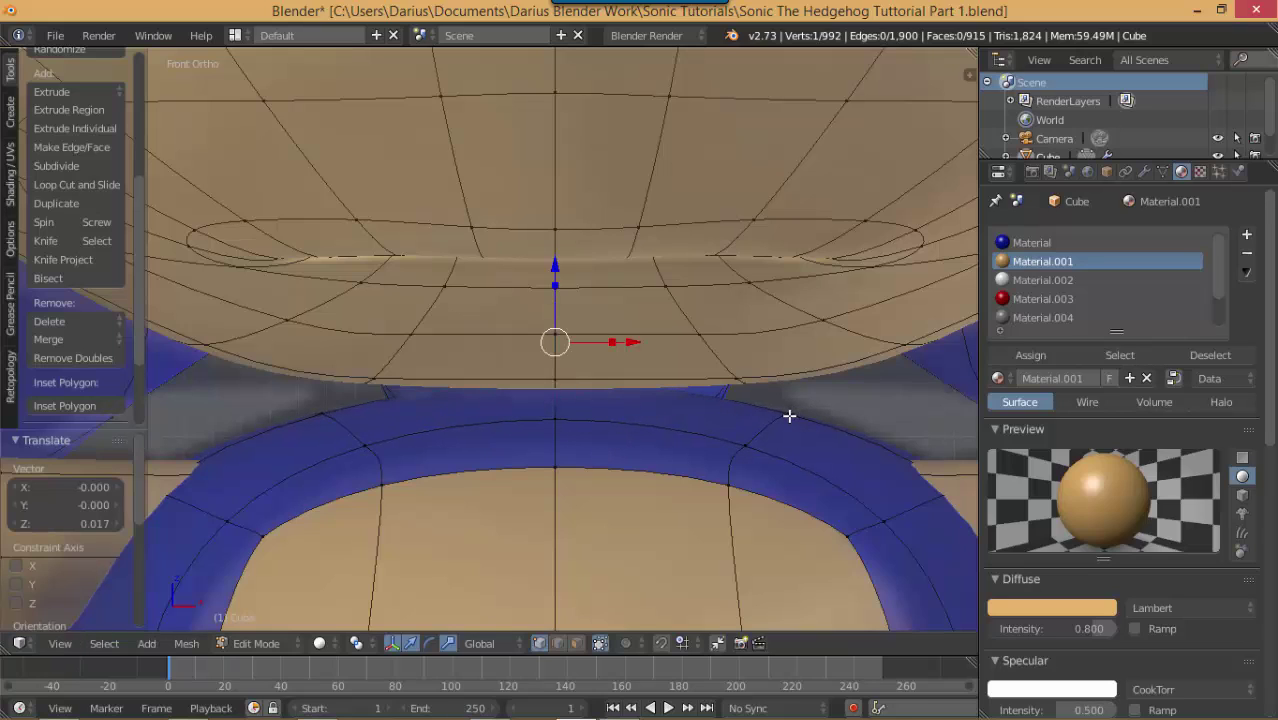
{"action": "key", "text": "ctrl+z"}
Step: Raise the torso's top centre vertex about 0.017 along Z using smooth proportional editing with a size of 0.16
{"action": "key", "text": "o"}
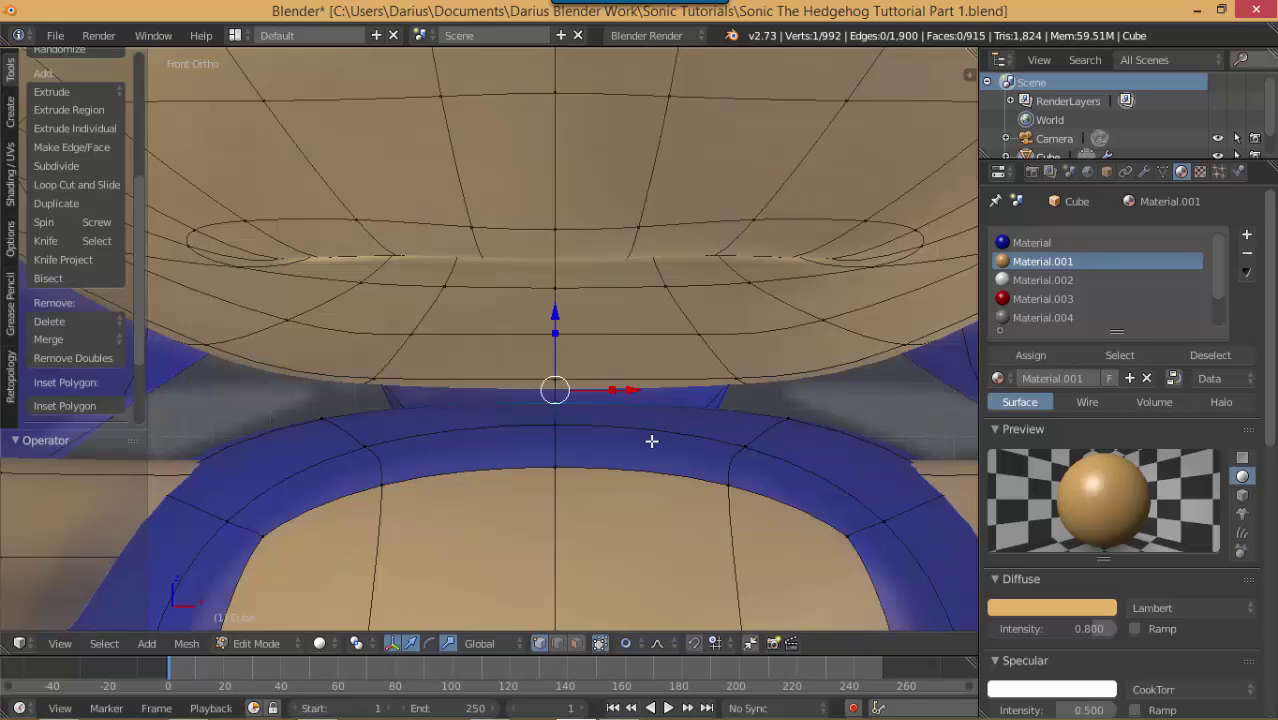
{"action": "key", "text": "g"}
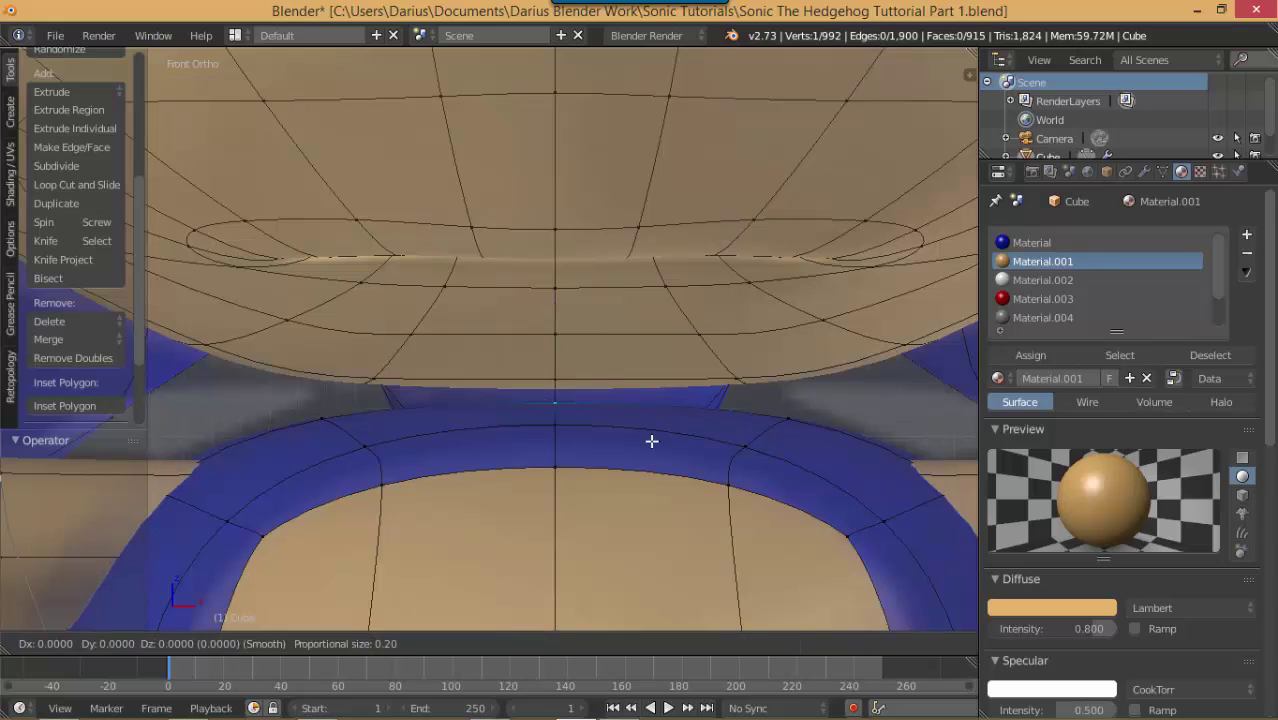
{"action": "key", "text": "z"}
{"action": "scroll", "coordinate": [647, 410], "scroll_direction": "up", "scroll_amount": 3}
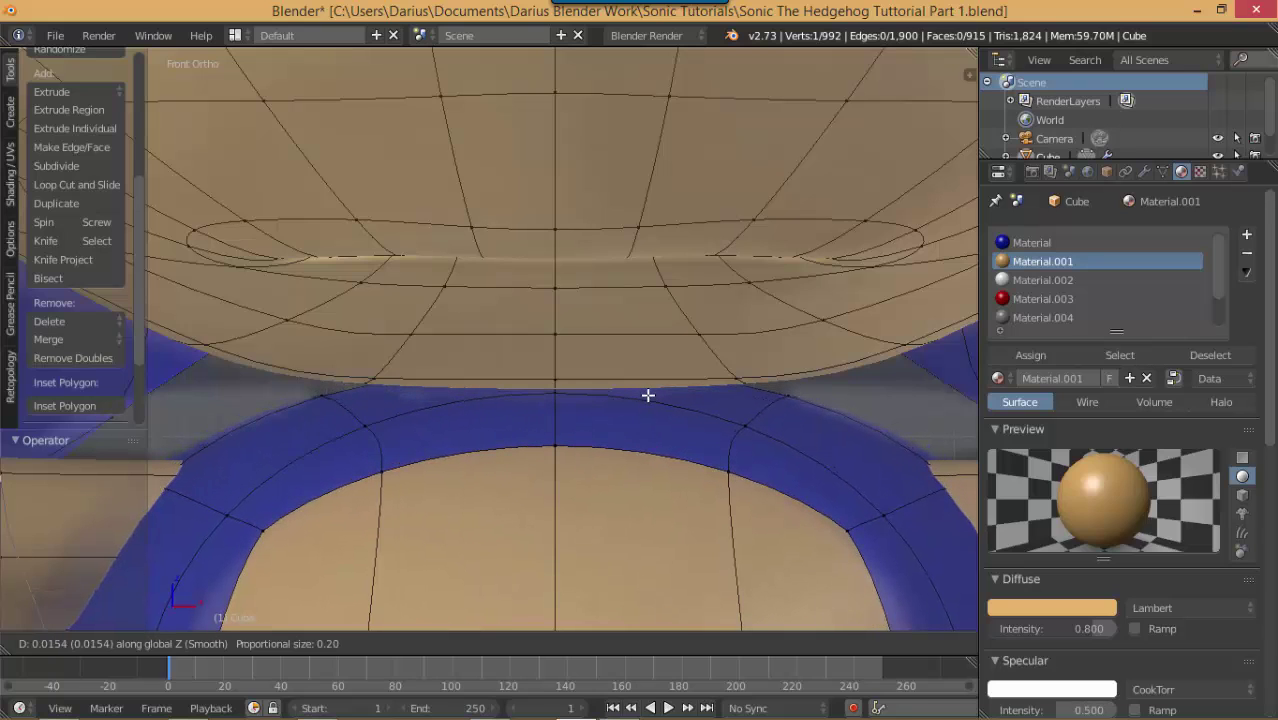
{"action": "scroll", "coordinate": [648, 395], "scroll_direction": "up", "scroll_amount": 2}
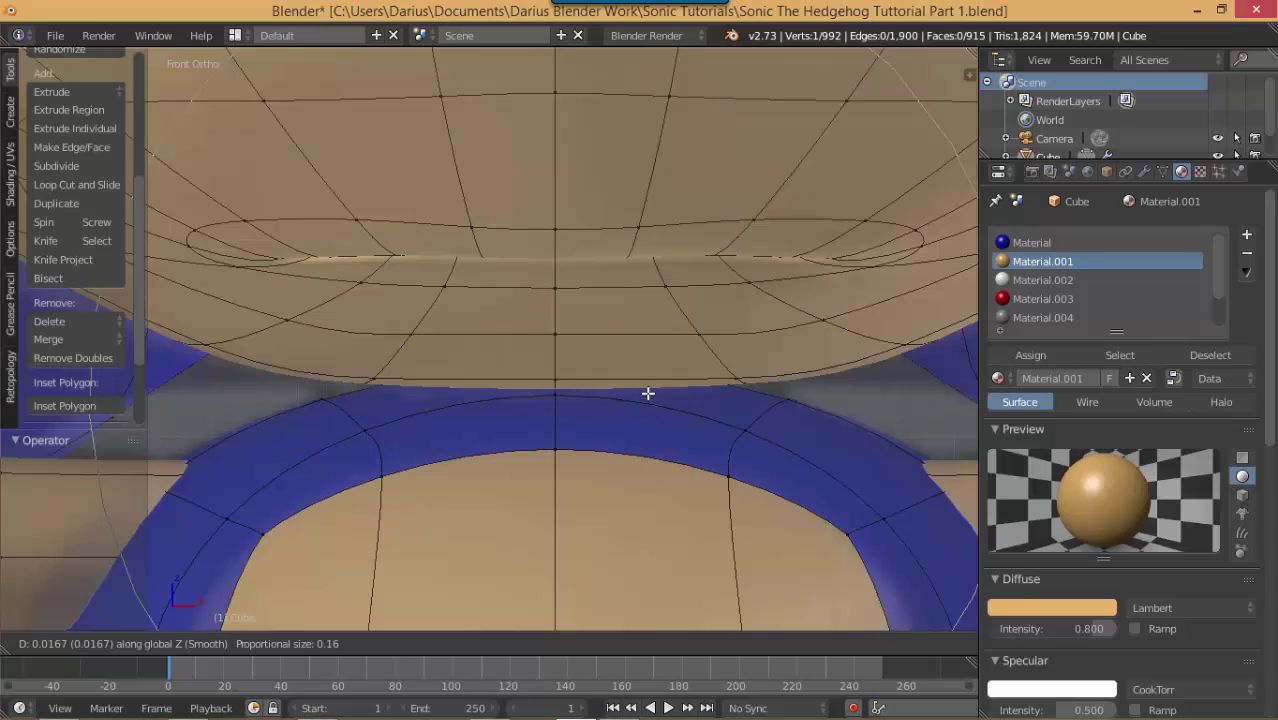
{"action": "left_click", "coordinate": [648, 394]}
Step: In the right side view with wireframe shading, move the torso's top vertex backward and down with proportional editing, then check the solid shape
{"action": "key", "text": "KP_5"}
{"action": "middle_click_drag", "start_coordinate": [688, 415], "coordinate": [481, 425]}
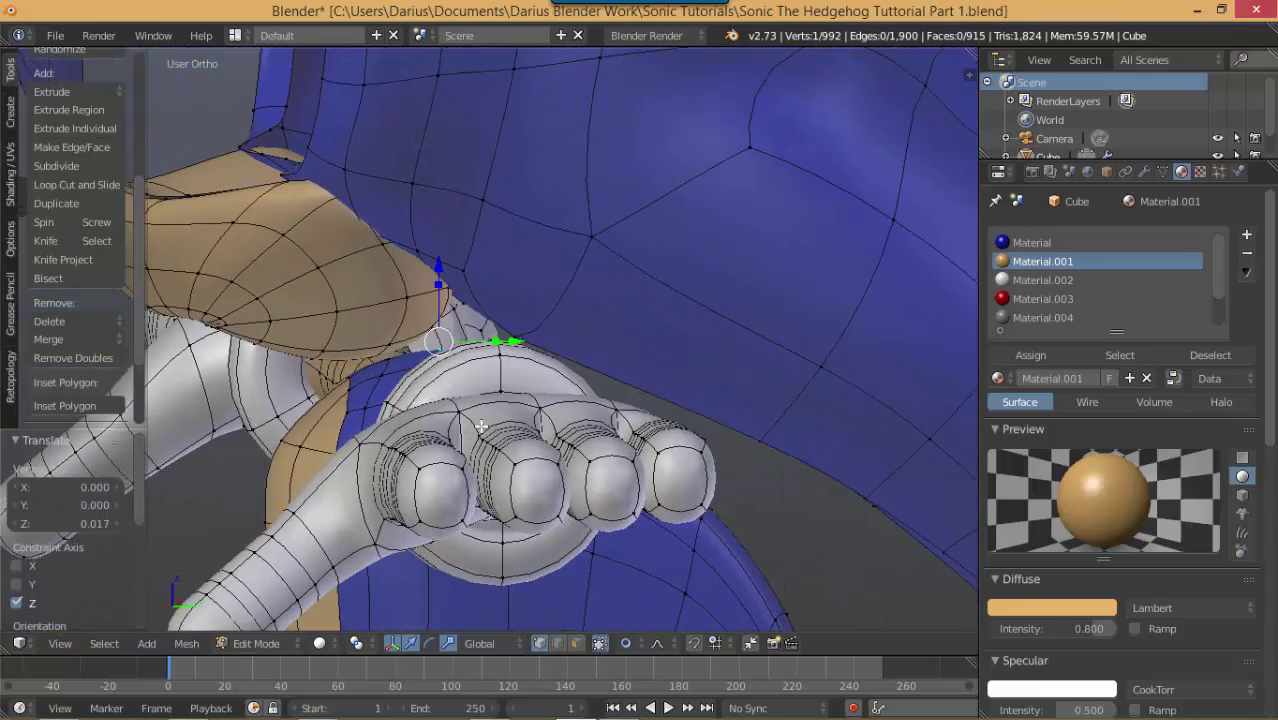
{"action": "key", "text": "KP_3"}
{"action": "scroll", "coordinate": [422, 365], "scroll_direction": "up", "scroll_amount": 2}
{"action": "middle_click_drag", "start_coordinate": [420, 308], "coordinate": [439, 400]}
{"action": "key", "text": "KP_3"}
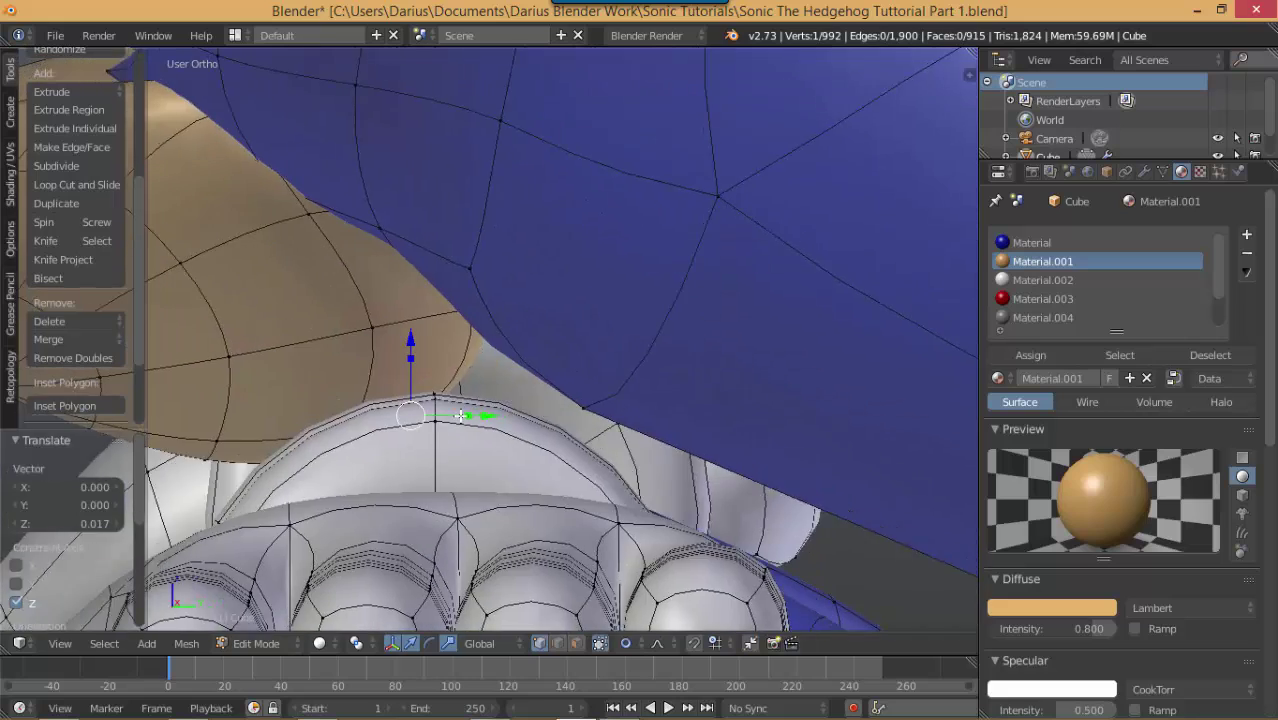
{"action": "key", "text": "z"}
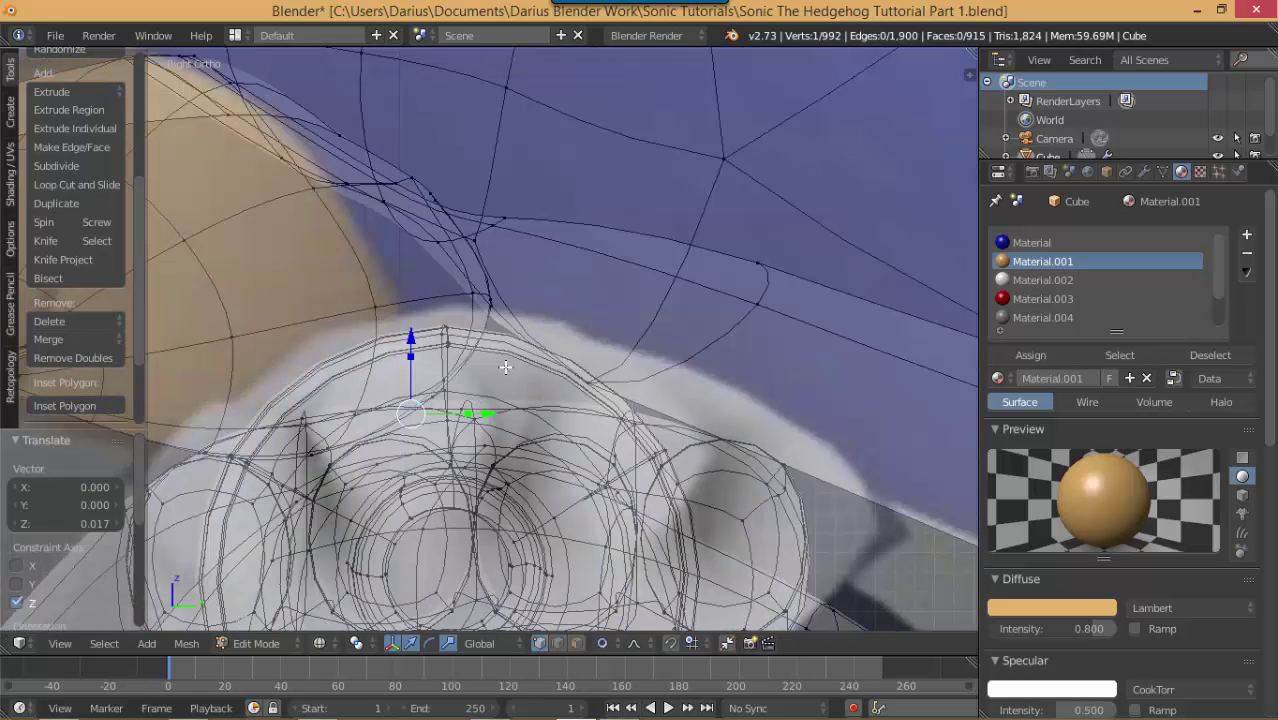
{"action": "key", "text": "g"}
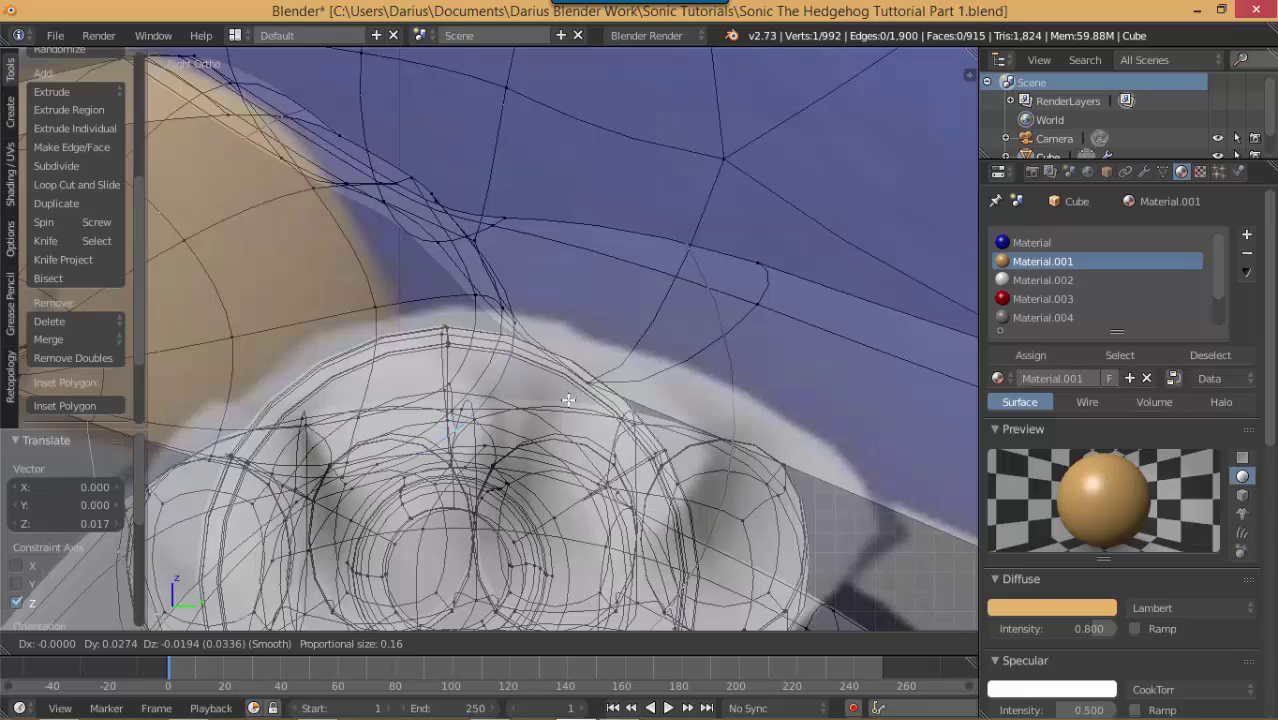
{"action": "left_click", "coordinate": [579, 415]}
{"action": "key", "text": "Tab"}
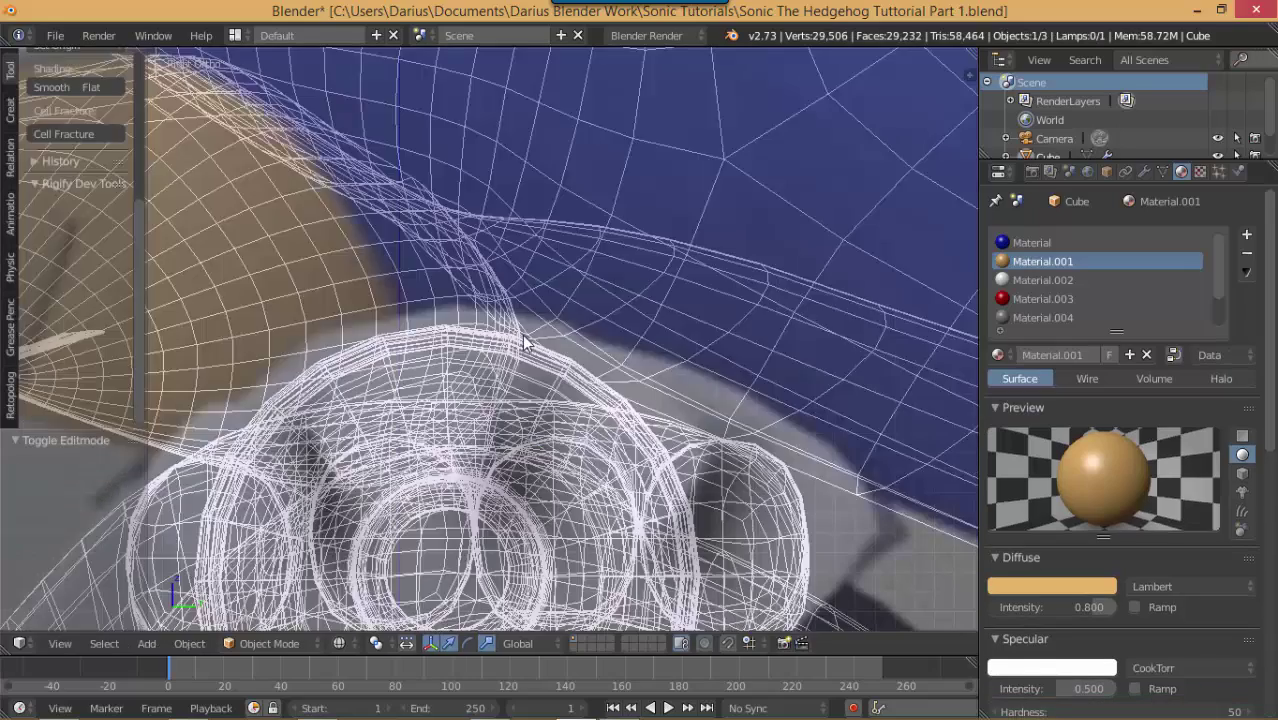
{"action": "key", "text": "z"}
{"action": "mouse_move", "coordinate": [501, 324]}
{"action": "middle_mouse_down"}
{"action": "mouse_move", "coordinate": [532, 340]}
{"action": "mouse_move", "coordinate": [459, 322]}
{"action": "mouse_move", "coordinate": [462, 308]}
{"action": "mouse_move", "coordinate": [502, 320]}
{"action": "mouse_move", "coordinate": [453, 300]}
{"action": "mouse_move", "coordinate": [517, 289]}
{"action": "mouse_move", "coordinate": [540, 304]}
{"action": "middle_mouse_up"}
Step: Select the head vertex behind the muzzle in Edit Mode and move it 0.097 along Y and -0.025 along Z with proportional size 0.16
{"action": "key", "text": "Tab"}
{"action": "key", "text": "z"}
{"action": "right_click", "coordinate": [452, 271]}
{"action": "key", "text": "z"}
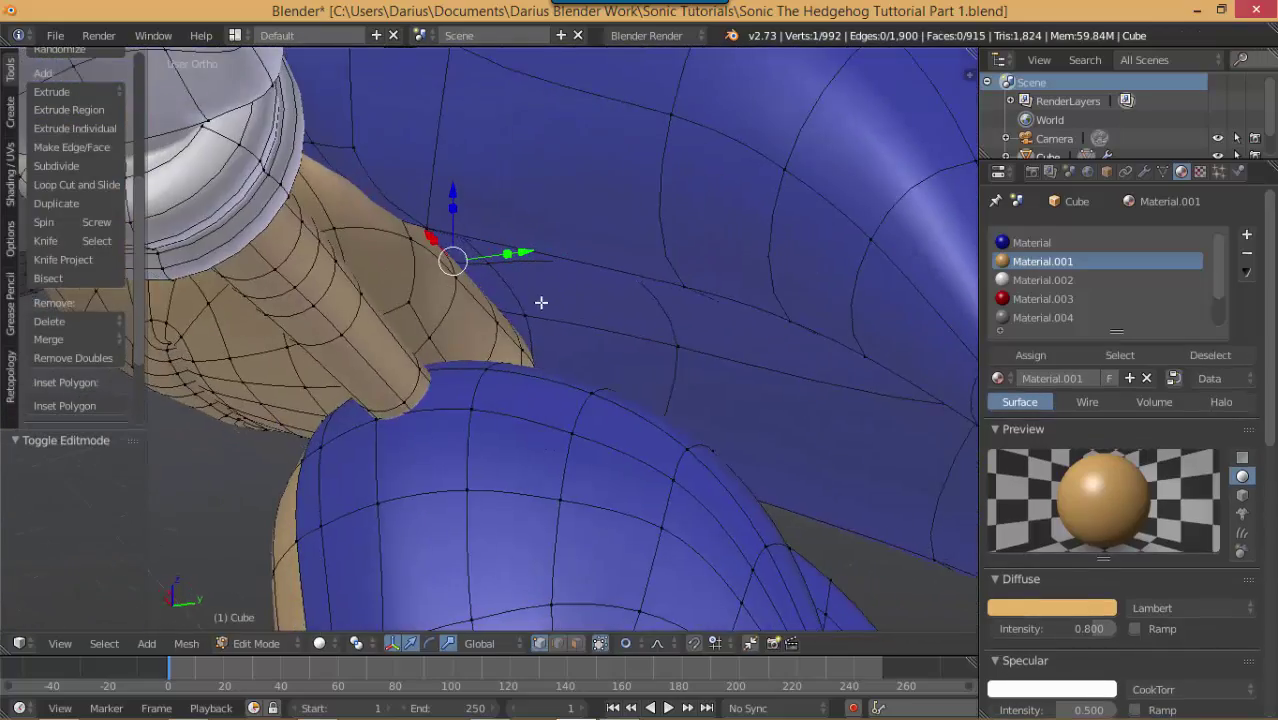
{"action": "key", "text": "KP_3"}
{"action": "key", "text": "h"}
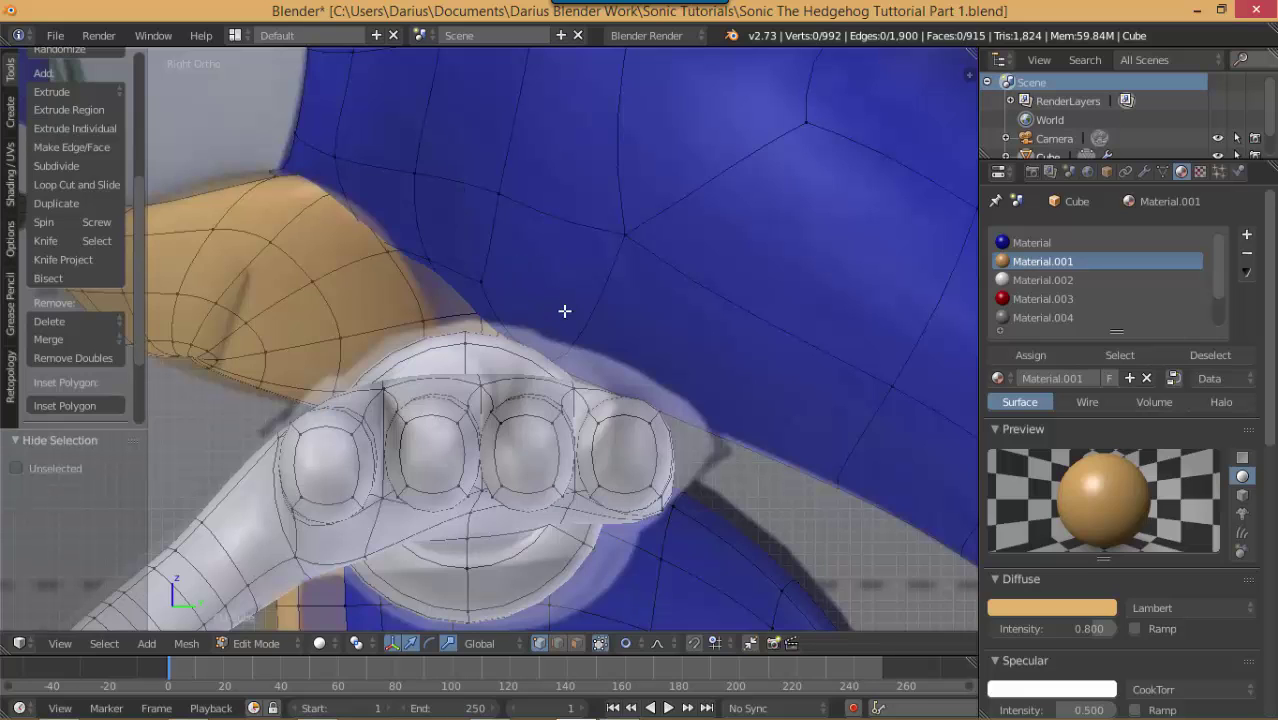
{"action": "key", "text": "ctrl+z"}
{"action": "key", "text": "g"}
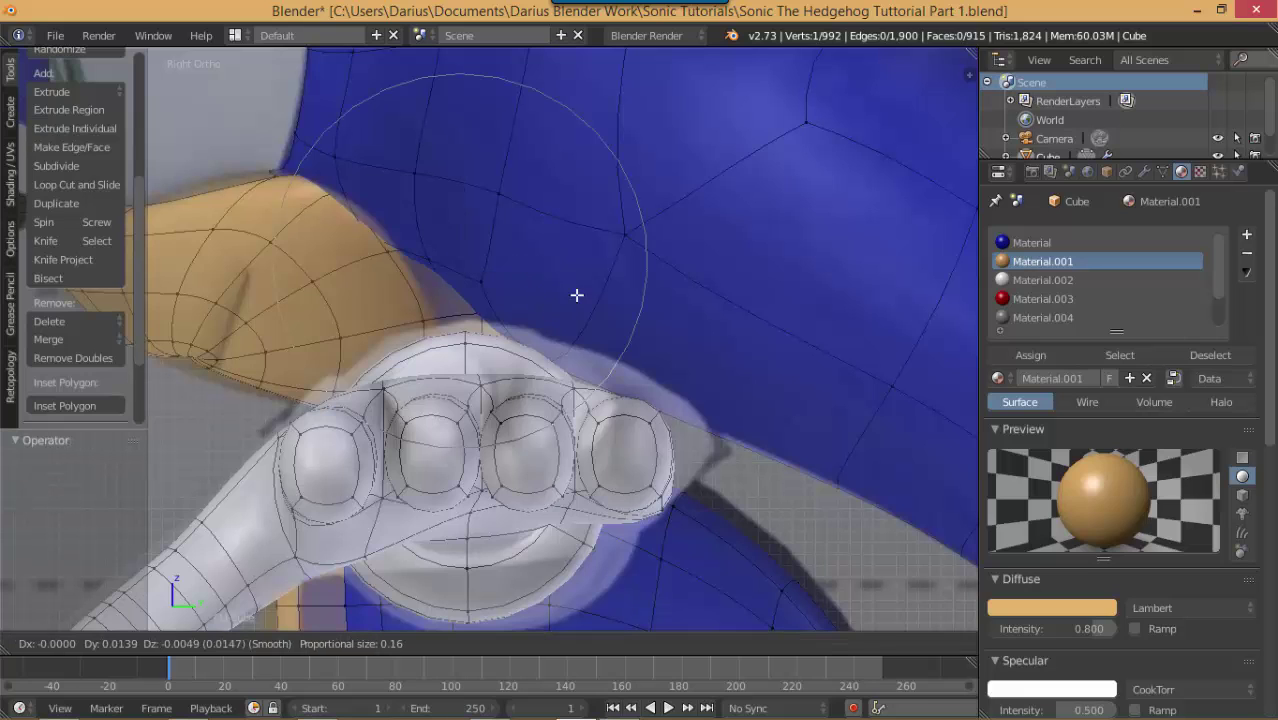
{"action": "left_click", "coordinate": [642, 306]}
{"action": "mouse_move", "coordinate": [642, 306]}
{"action": "middle_mouse_down"}
{"action": "mouse_move", "coordinate": [562, 308]}
{"action": "mouse_move", "coordinate": [613, 288]}
{"action": "mouse_move", "coordinate": [637, 306]}
{"action": "middle_mouse_up"}
{"action": "key", "text": "KP_3"}
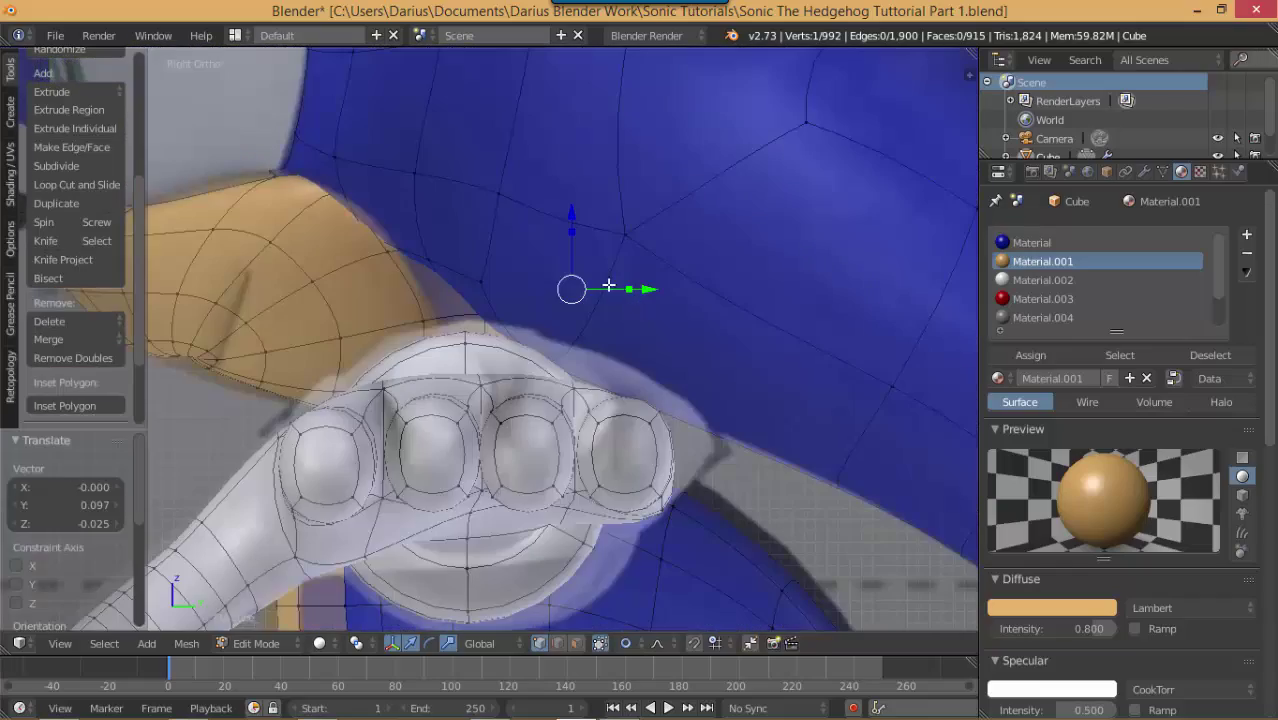
Step: Push the same underside vertex another 0.051 backward along Y in the right side view, and inspect the neck area from behind
{"action": "key", "text": "g"}
{"action": "left_click", "coordinate": [656, 283]}
{"action": "middle_click_drag", "start_coordinate": [656, 334], "coordinate": [598, 304]}
{"action": "middle_click_drag", "start_coordinate": [520, 232], "coordinate": [549, 261]}
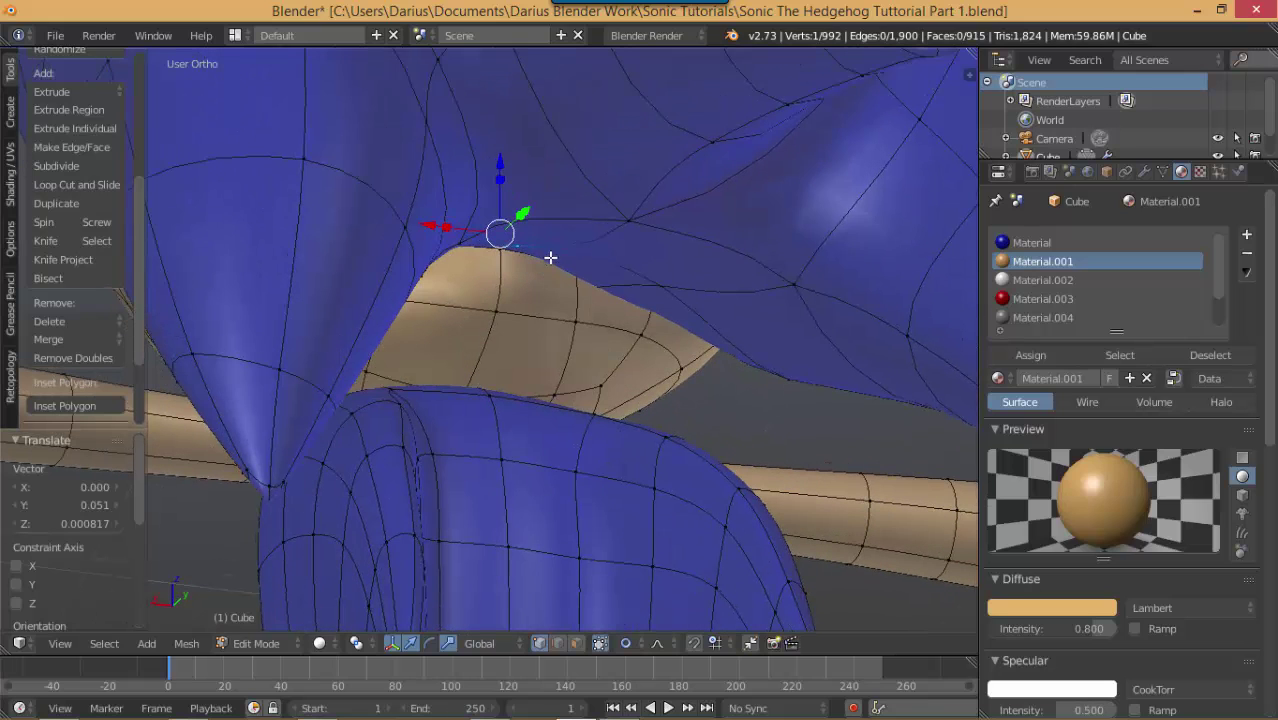
Step: Lower the head's underside vertex toward the torso with a proportional size of 0.32, and check the shape in Object Mode from the right
{"action": "key", "text": "g"}
{"action": "scroll", "coordinate": [556, 380], "scroll_direction": "down", "scroll_amount": 7}
{"action": "right_click", "coordinate": [556, 380]}
{"action": "key", "text": "g"}
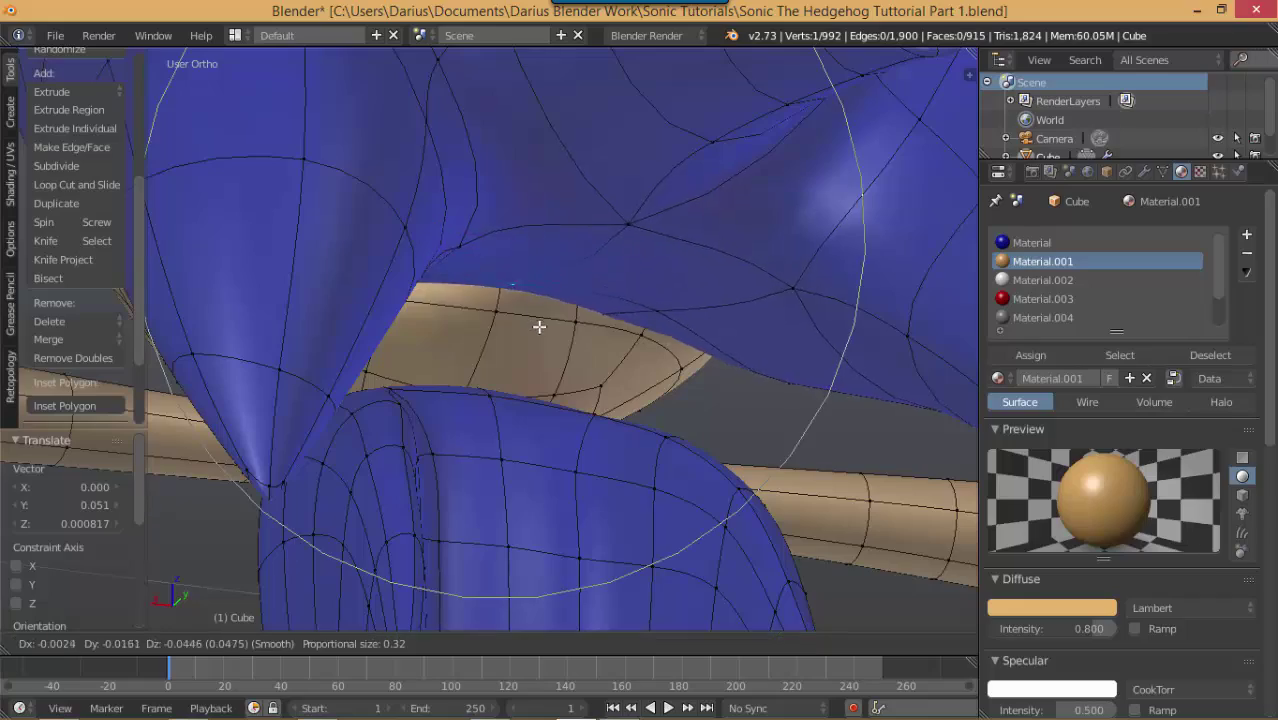
{"action": "left_click", "coordinate": [542, 400]}
{"action": "middle_click_drag", "start_coordinate": [542, 400], "coordinate": [471, 336]}
{"action": "key", "text": "Tab"}
{"action": "key", "text": "KP_3"}
{"action": "scroll", "coordinate": [471, 336], "scroll_direction": "up", "scroll_amount": 2}
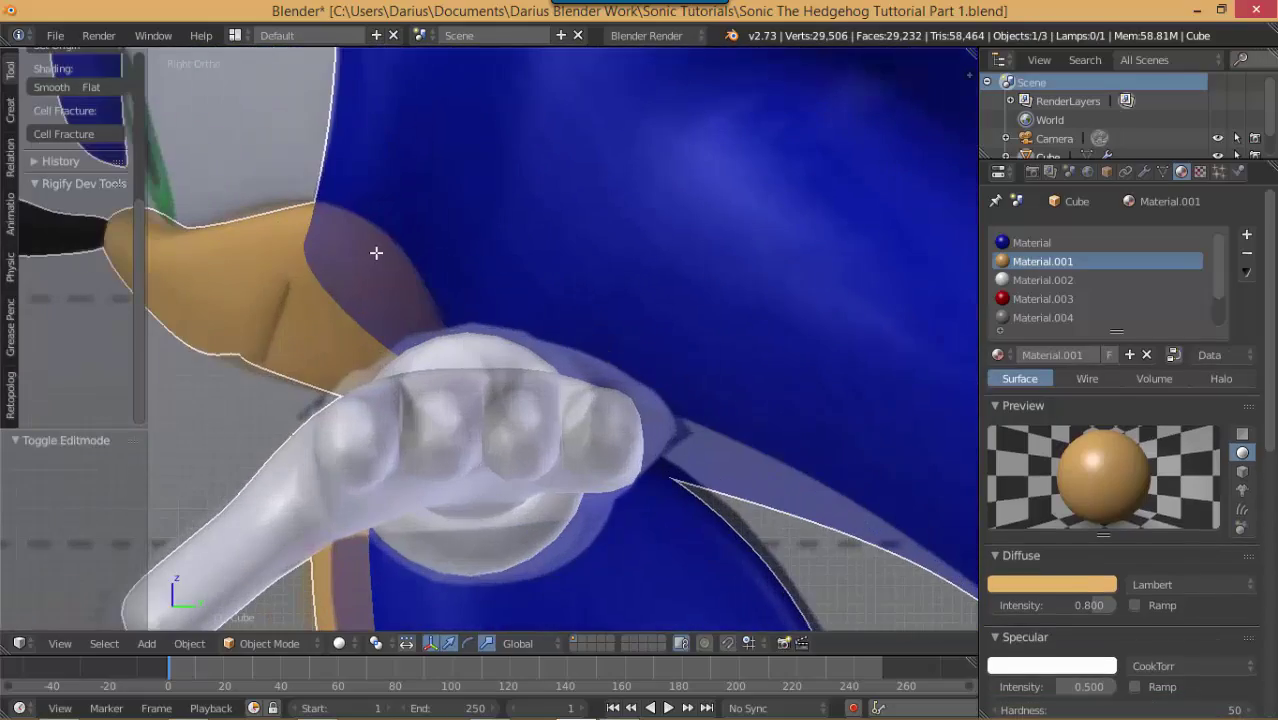
Step: Select the head edge vertex overlapping the muzzle and move it 0.029 along Y and 0.046 along Z with proportional size 0.29
{"action": "key", "text": "Tab"}
{"action": "scroll", "coordinate": [373, 251], "scroll_direction": "up", "scroll_amount": 3}
{"action": "key", "text": "z"}
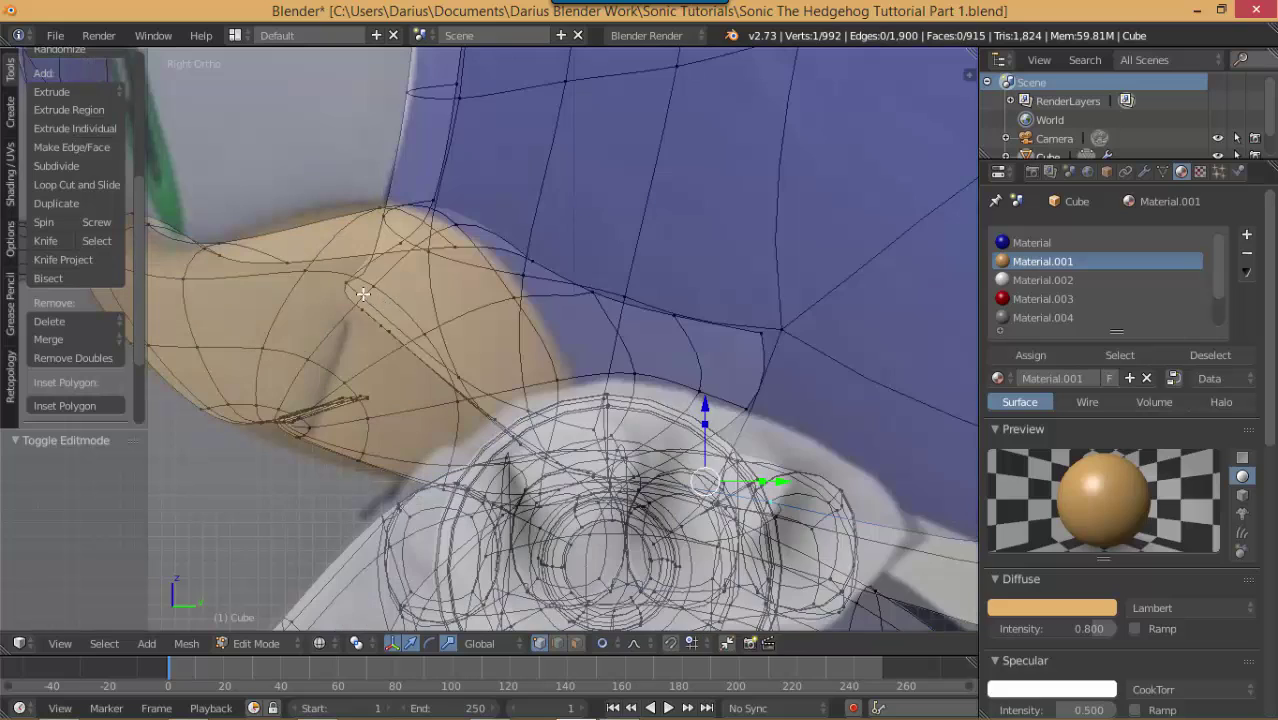
{"action": "right_click", "coordinate": [350, 288]}
{"action": "key", "text": "z"}
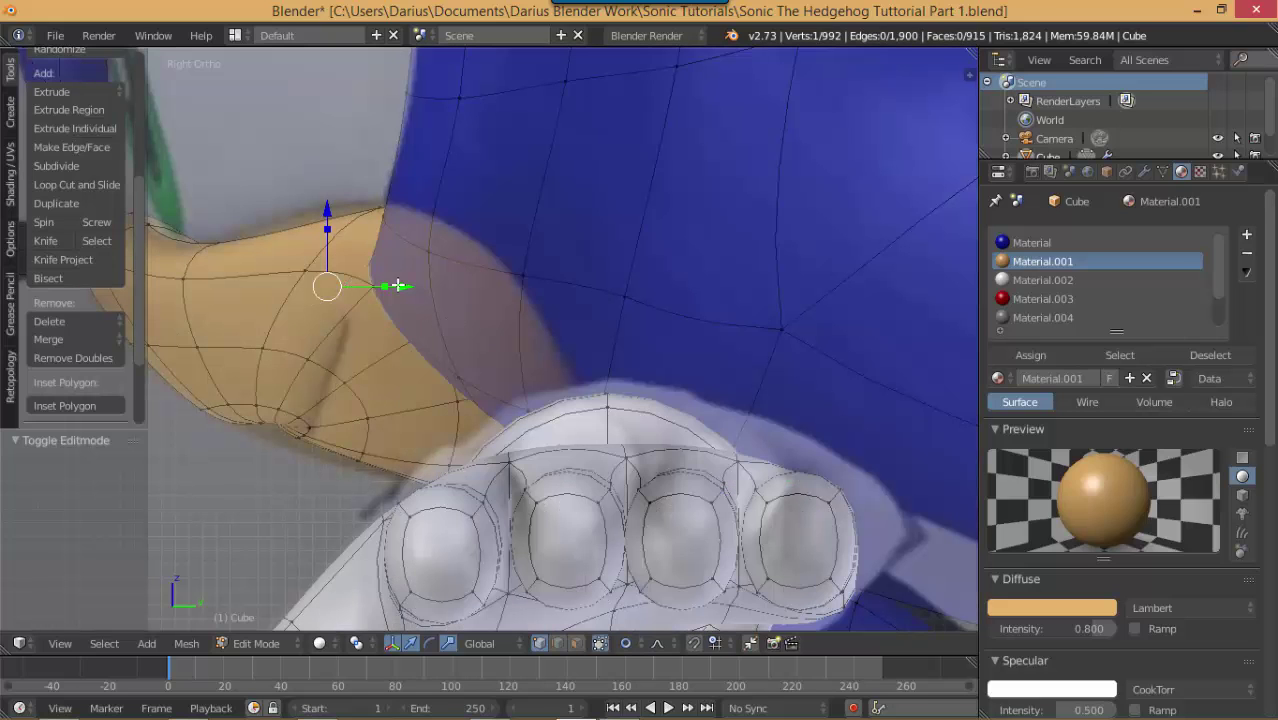
{"action": "key", "text": "z"}
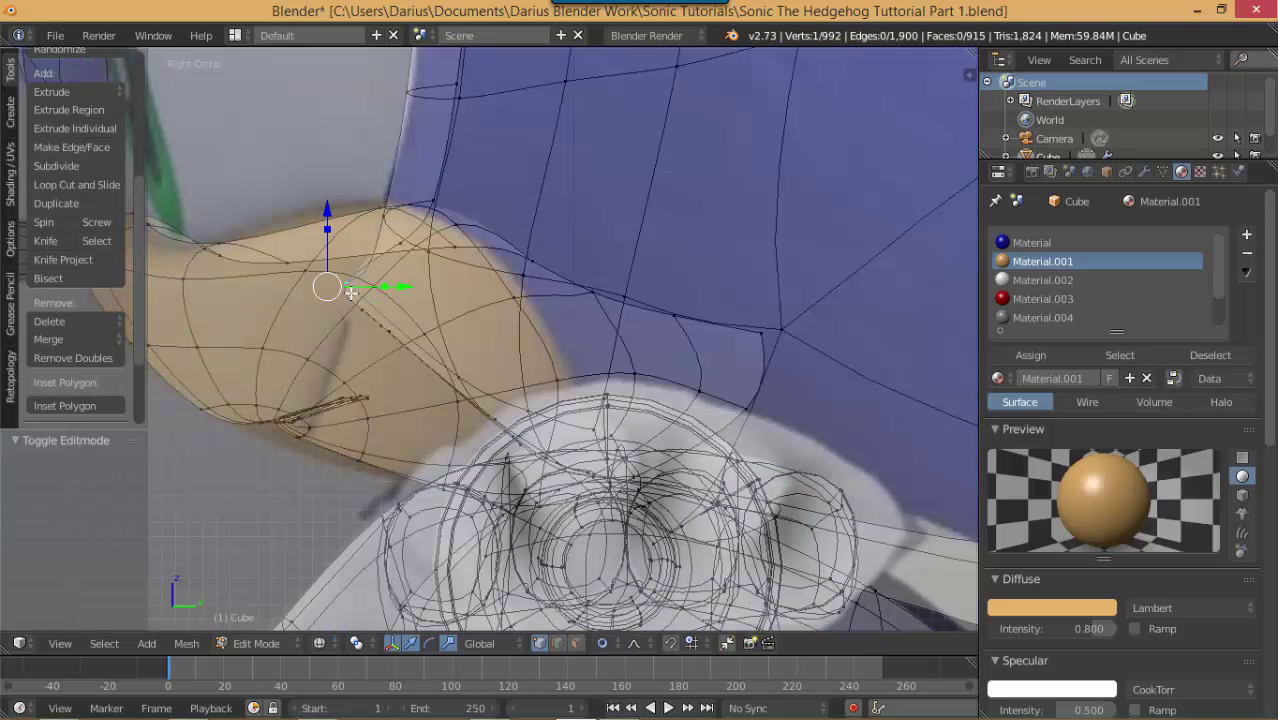
{"action": "key", "text": "z"}
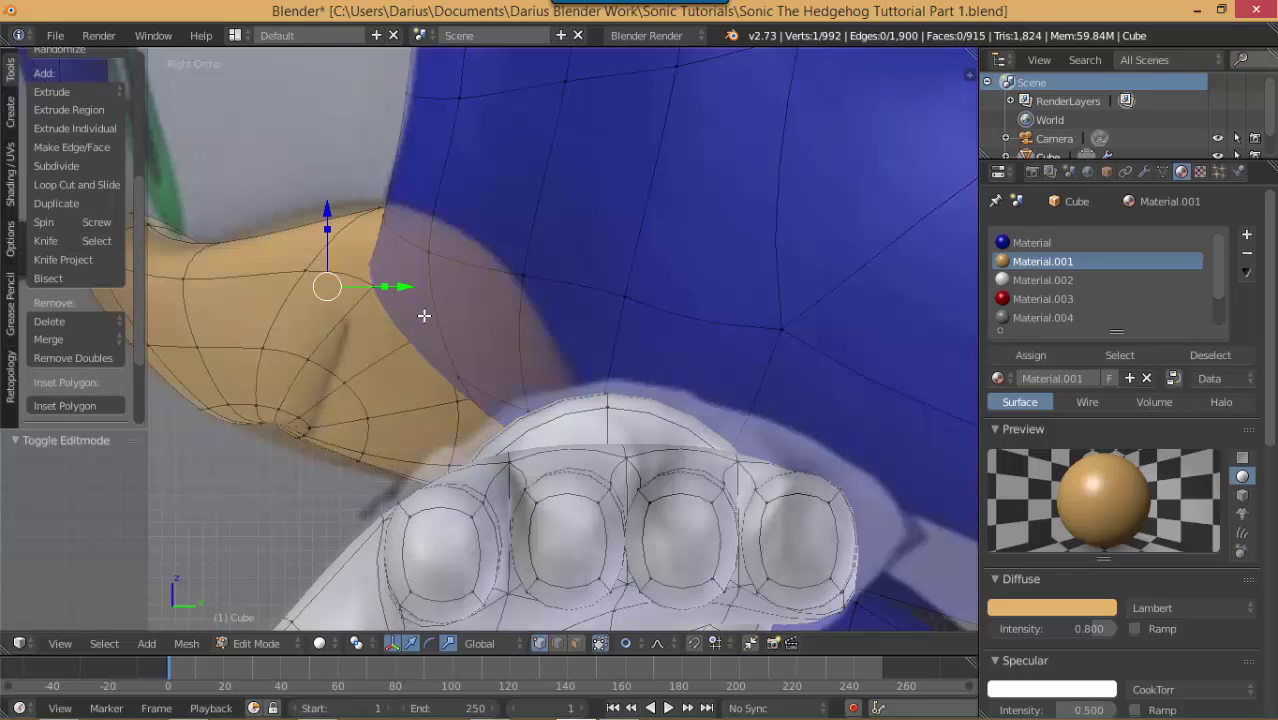
{"action": "key", "text": "g"}
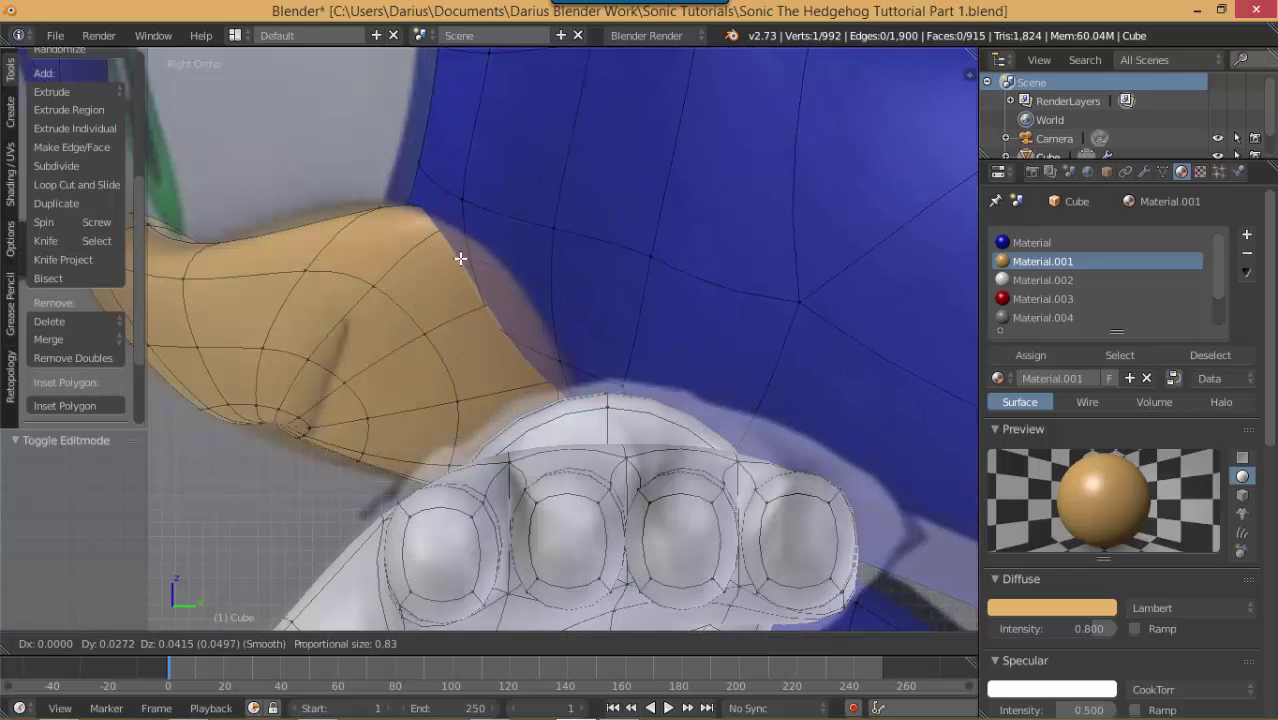
{"action": "scroll", "coordinate": [461, 256], "scroll_direction": "up", "scroll_amount": 11}
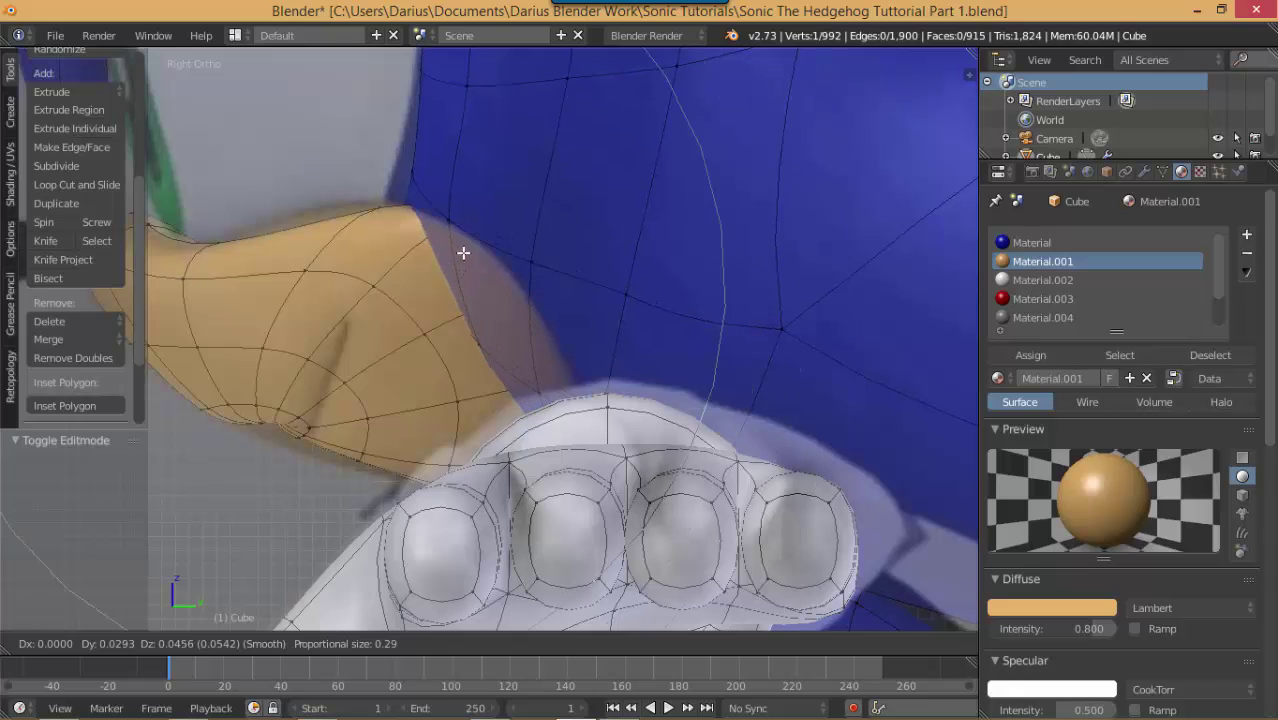
{"action": "left_click", "coordinate": [463, 253]}
Step: Move the lower head vertex along the muzzle's back edge 0.058 along Y and 0.045 along Z with proportional size 0.24
{"action": "key", "text": "g"}
{"action": "scroll", "coordinate": [505, 325], "scroll_direction": "up", "scroll_amount": 2}
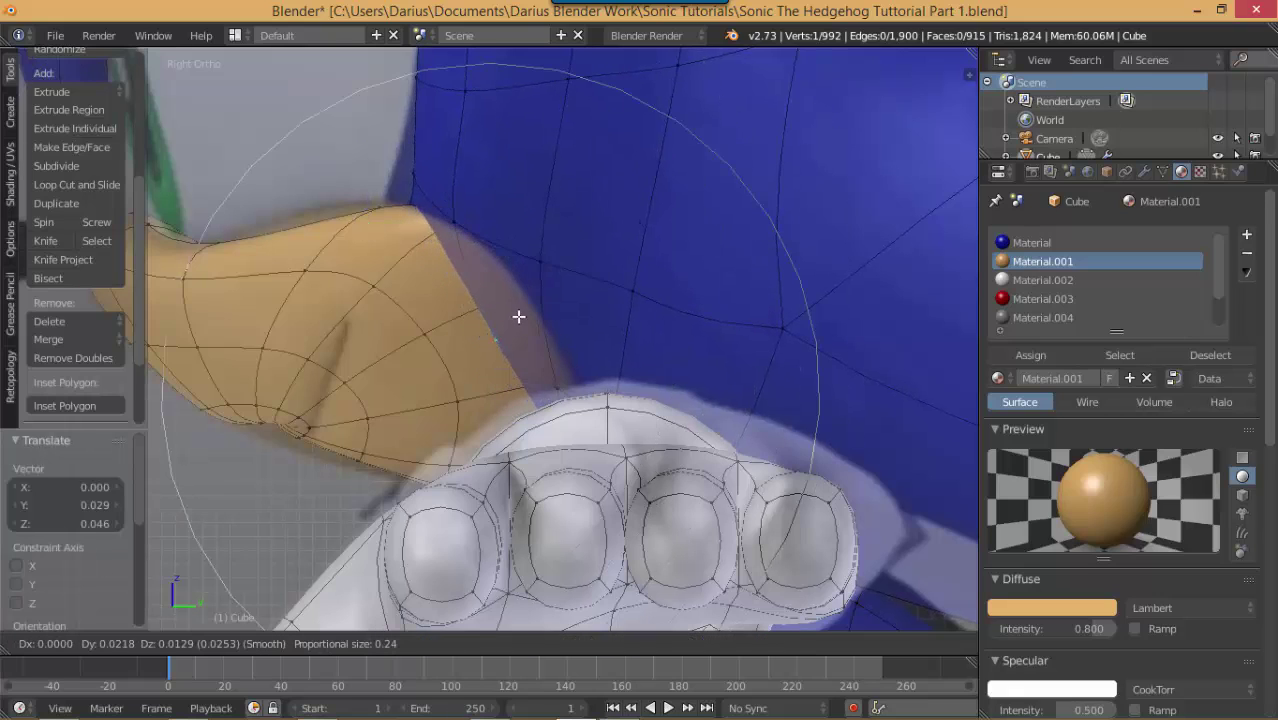
{"action": "left_click", "coordinate": [557, 280]}
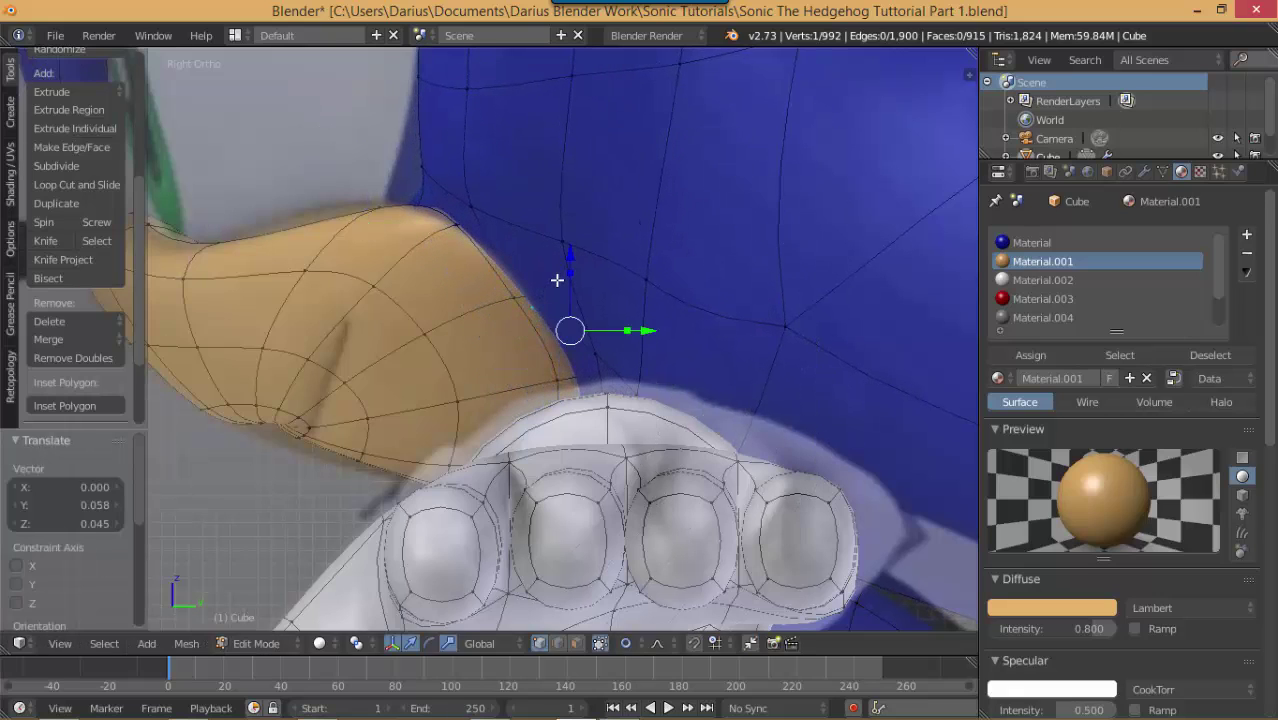
Step: Adjust the vertex where the muzzle's upper edge meets the blue head to follow the reference, and check the smoothed shape
{"action": "key", "text": "z"}
{"action": "key", "text": "z"}
{"action": "key", "text": "z"}
{"action": "right_click", "coordinate": [408, 214]}
{"action": "key", "text": "z"}
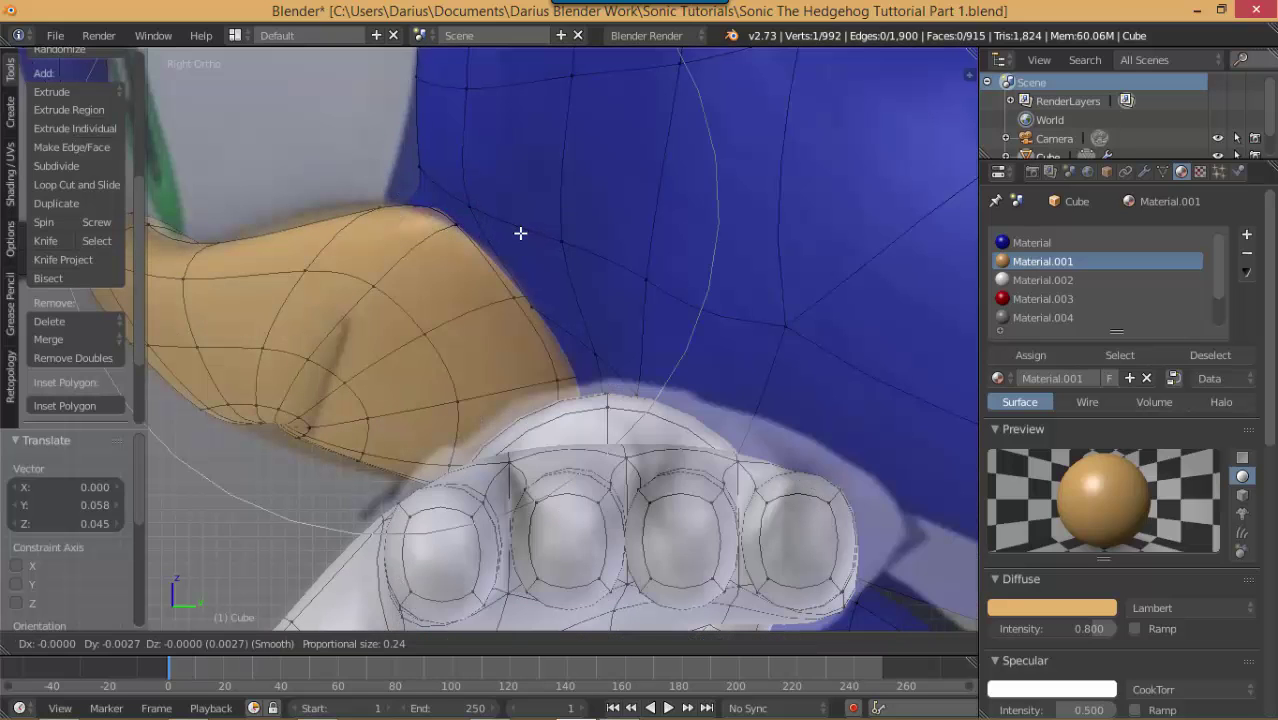
{"action": "key", "text": "Tab"}
{"action": "middle_click_drag", "start_coordinate": [527, 290], "coordinate": [292, 367]}
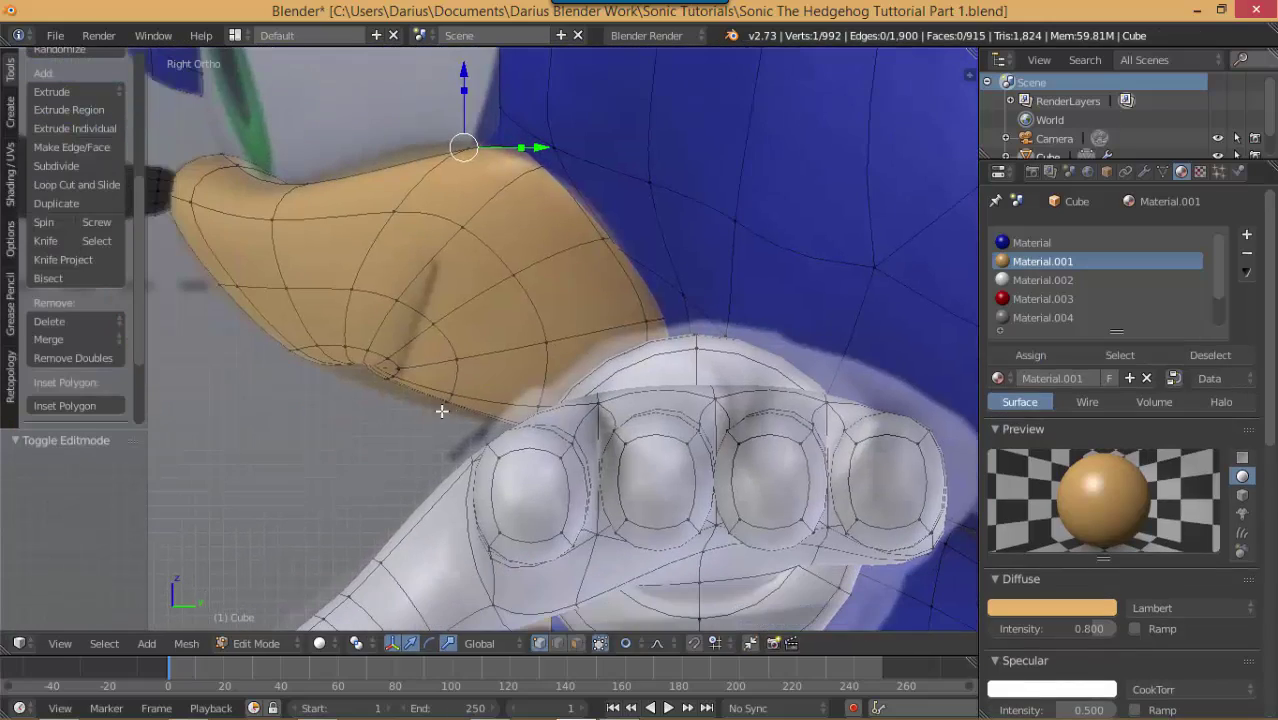
Step: Nudge the vertex on the muzzle's lower edge behind the mouth toward the reference outline in the right side view
{"action": "right_click", "coordinate": [441, 400]}
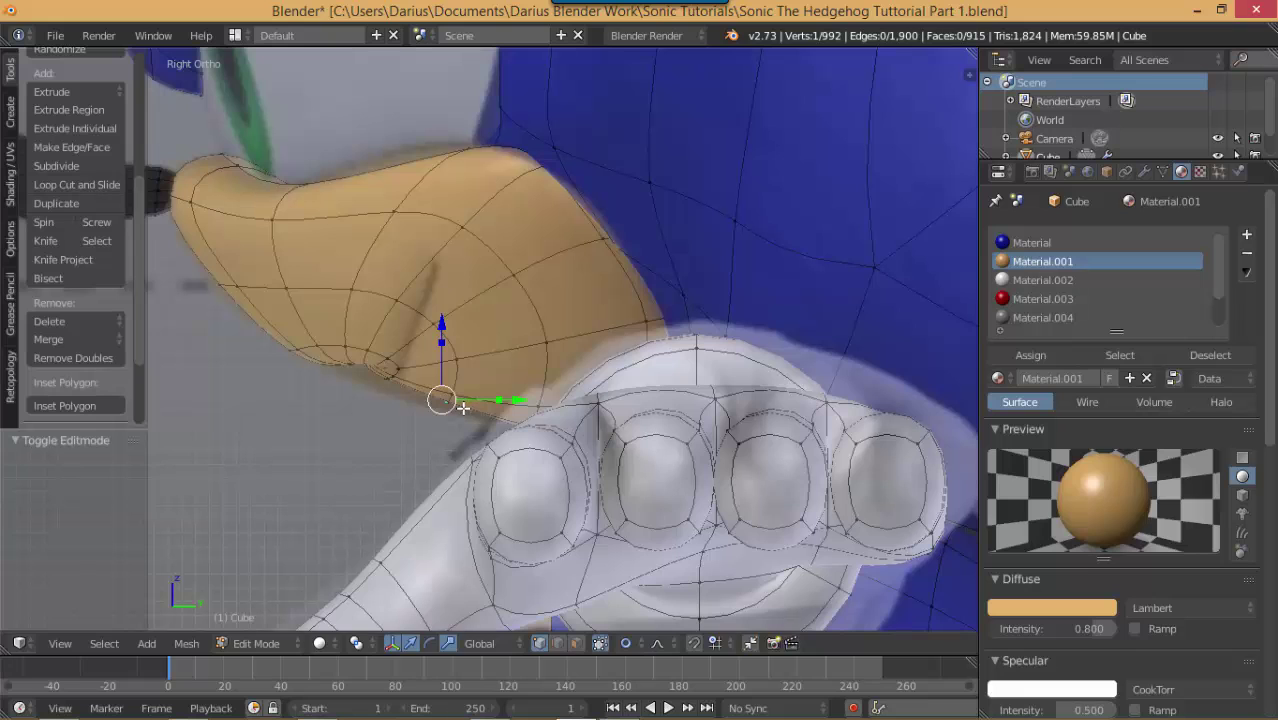
{"action": "key", "text": "g"}
{"action": "left_click", "coordinate": [459, 414]}
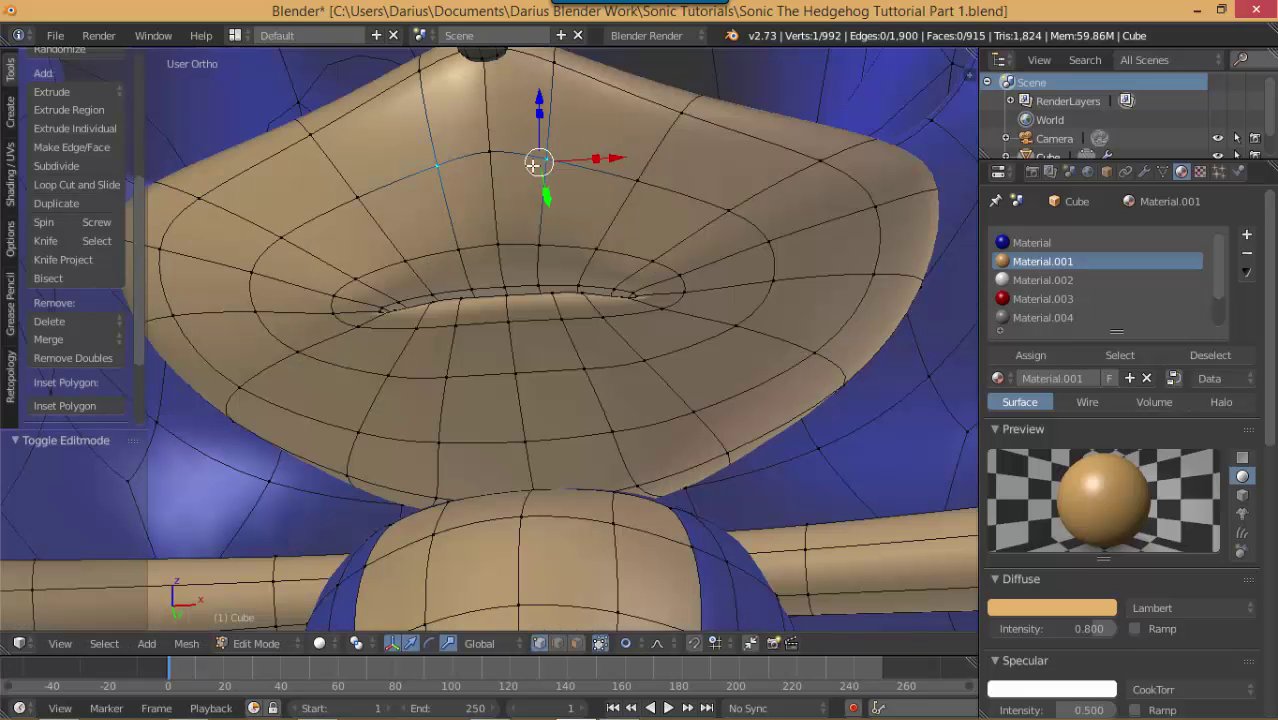
Step: Move the muzzle vertex beside the centre line above the mouth 0.017 along X and -0.003 along Z with proportional editing
{"action": "key", "text": "g"}
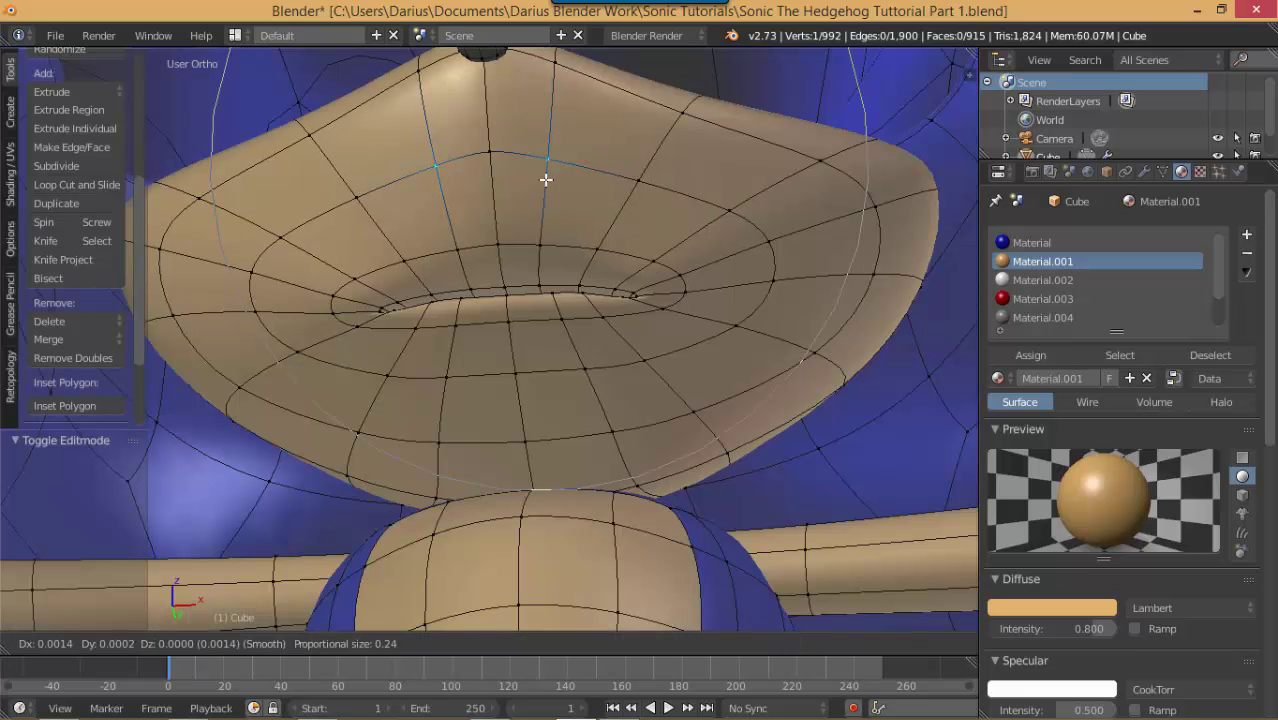
{"action": "scroll", "coordinate": [548, 177], "scroll_direction": "up", "scroll_amount": 3}
{"action": "left_click", "coordinate": [565, 181]}
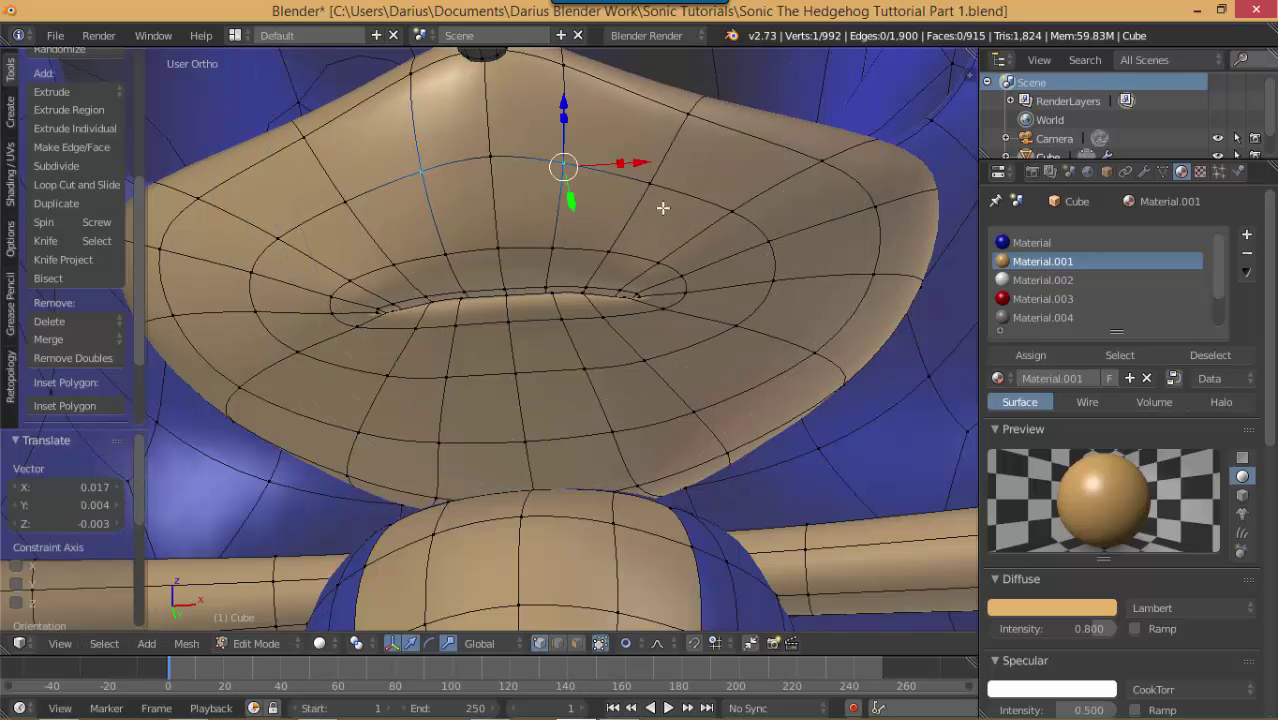
Step: Lower the muzzle vertex beside the mouth corner by 0.005 along Z and nudge the neighbouring vertex below it
{"action": "right_click", "coordinate": [763, 284]}
{"action": "key", "text": "g"}
{"action": "left_click", "coordinate": [764, 294]}
{"action": "right_click", "coordinate": [748, 334]}
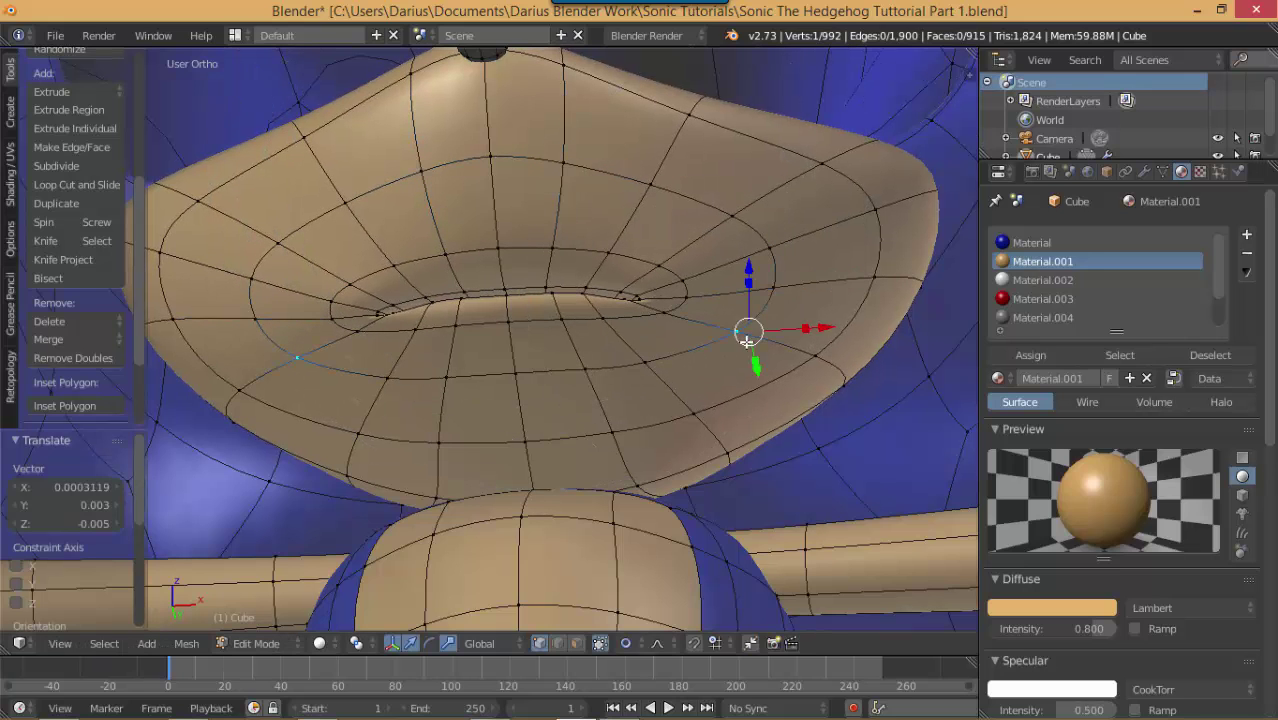
{"action": "key", "text": "g"}
{"action": "left_click", "coordinate": [737, 340]}
Step: Check the reshaped muzzle and the whole character in Object Mode from the front and right side views
{"action": "key", "text": "Tab"}
{"action": "scroll", "coordinate": [737, 343], "scroll_direction": "down", "scroll_amount": 3}
{"action": "mouse_move", "coordinate": [737, 343]}
{"action": "middle_mouse_down"}
{"action": "mouse_move", "coordinate": [525, 313]}
{"action": "mouse_move", "coordinate": [484, 351]}
{"action": "mouse_move", "coordinate": [601, 343]}
{"action": "mouse_move", "coordinate": [499, 342]}
{"action": "mouse_move", "coordinate": [560, 352]}
{"action": "middle_mouse_up"}
{"action": "key", "text": "Tab"}
{"action": "key", "text": "Tab"}
{"action": "scroll", "coordinate": [547, 362], "scroll_direction": "down", "scroll_amount": 4}
{"action": "key", "text": "KP_1"}
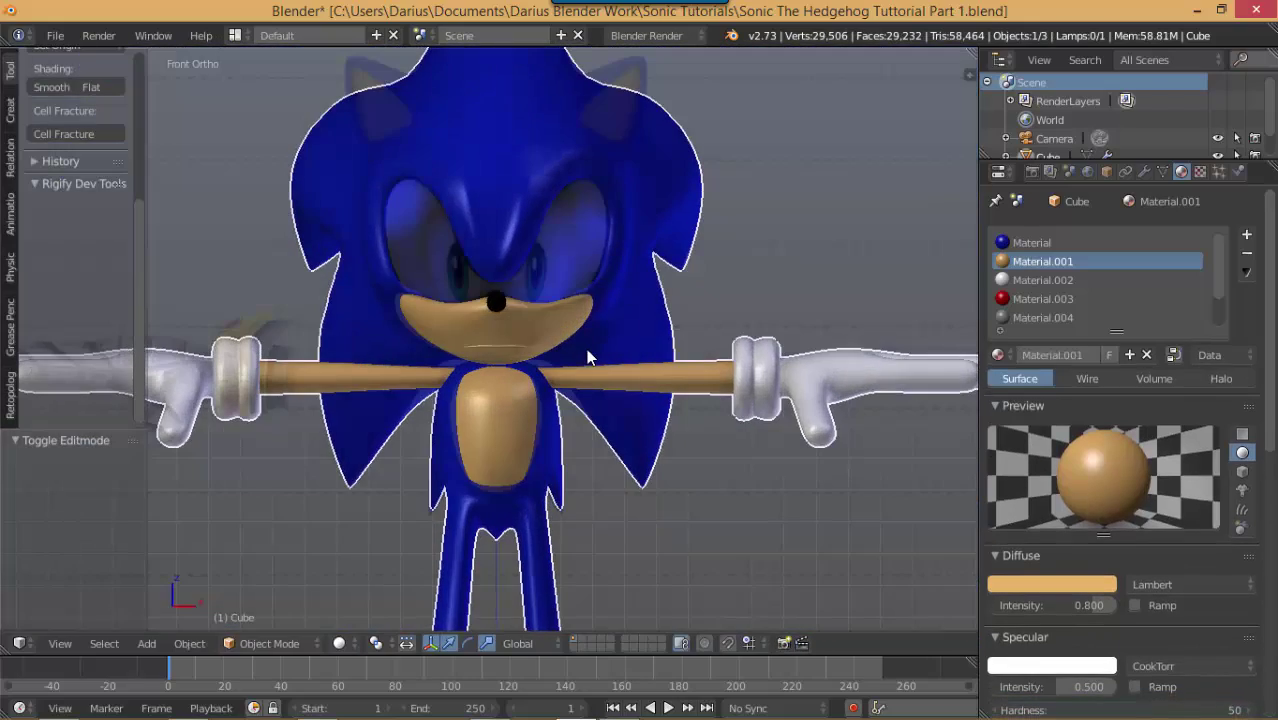
{"action": "key", "text": "KP_3"}
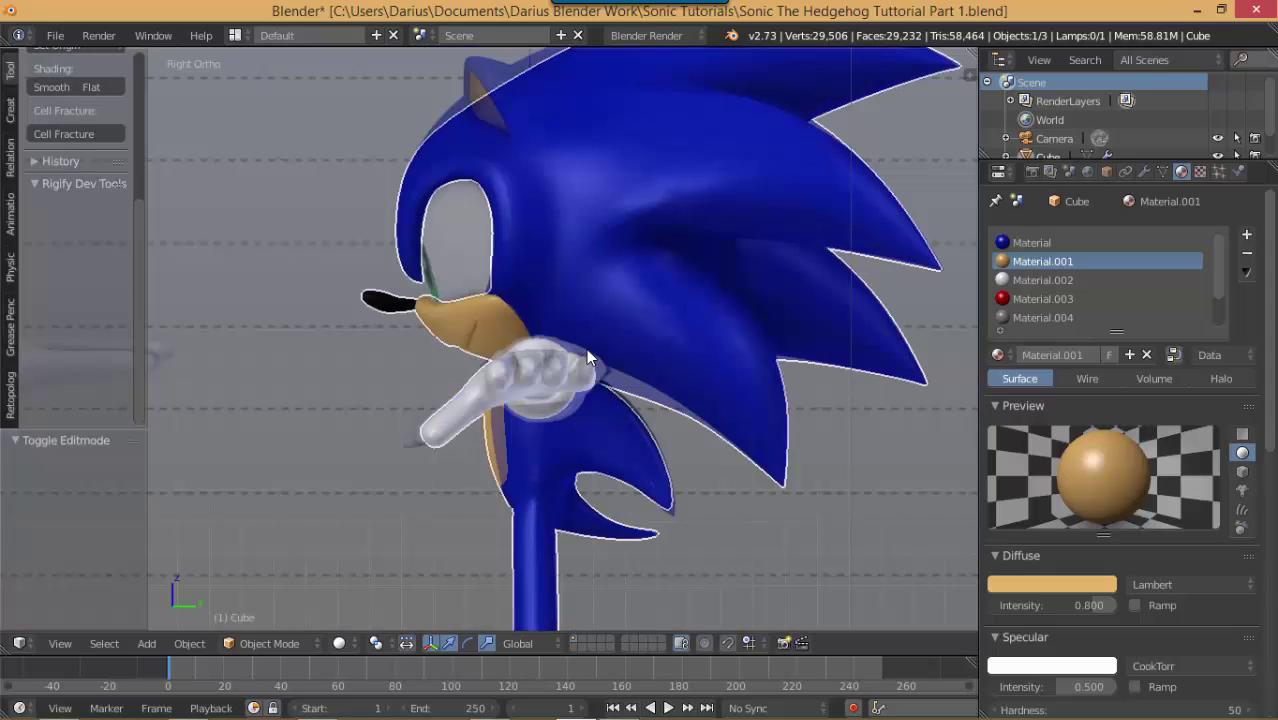
Step: Move the vertex on top of the head -0.022 along Y and 0.028 along Z to match the side reference outline
{"action": "scroll", "coordinate": [605, 365], "scroll_direction": "up", "scroll_amount": 6}
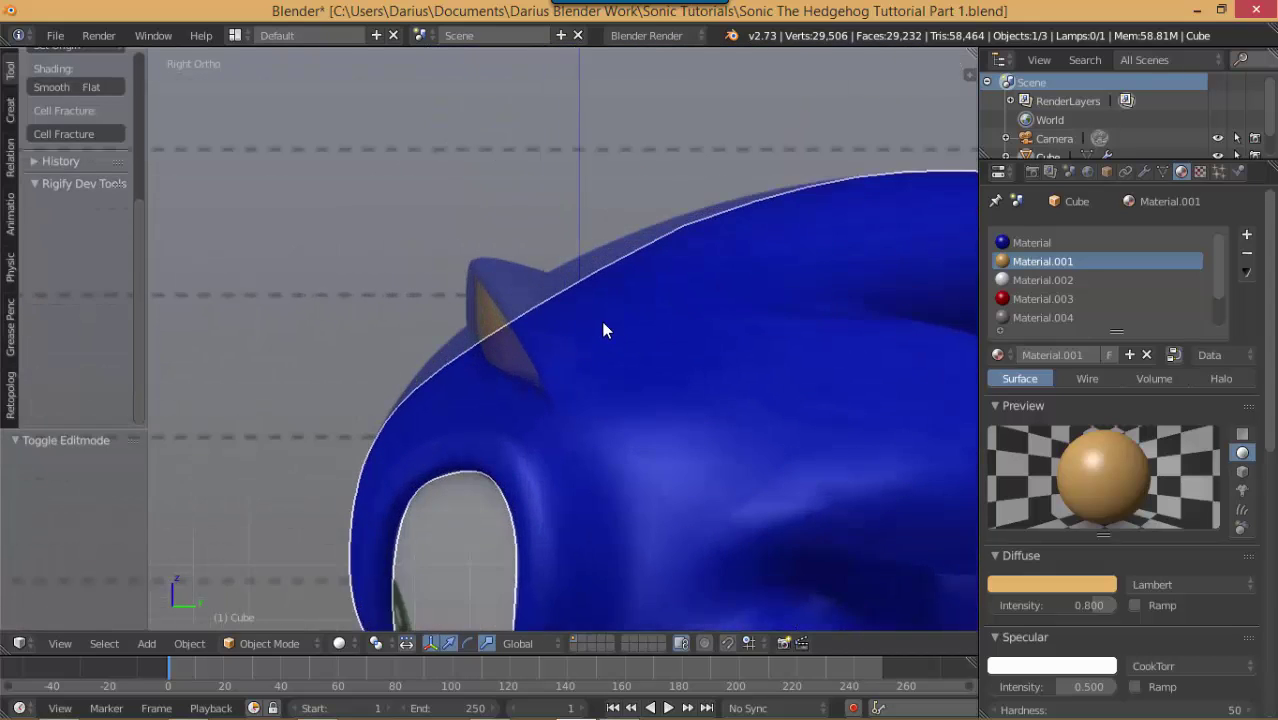
{"action": "key", "text": "Tab"}
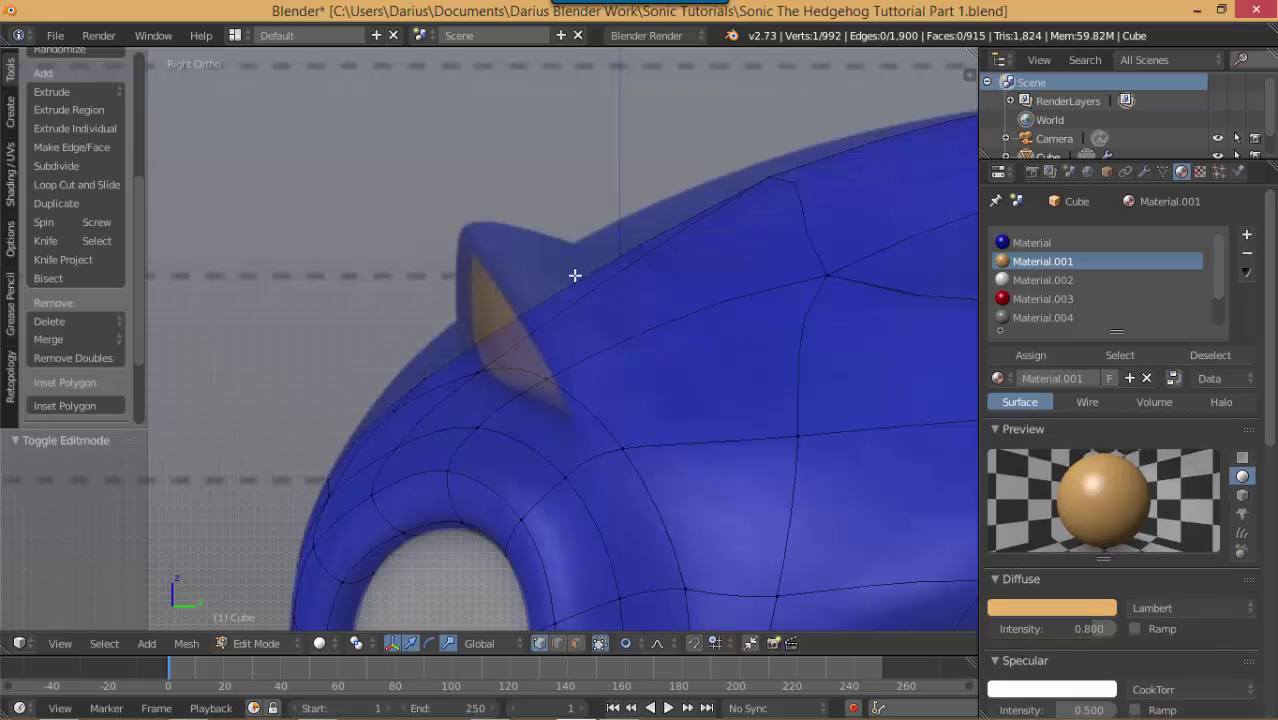
{"action": "right_click", "coordinate": [773, 183]}
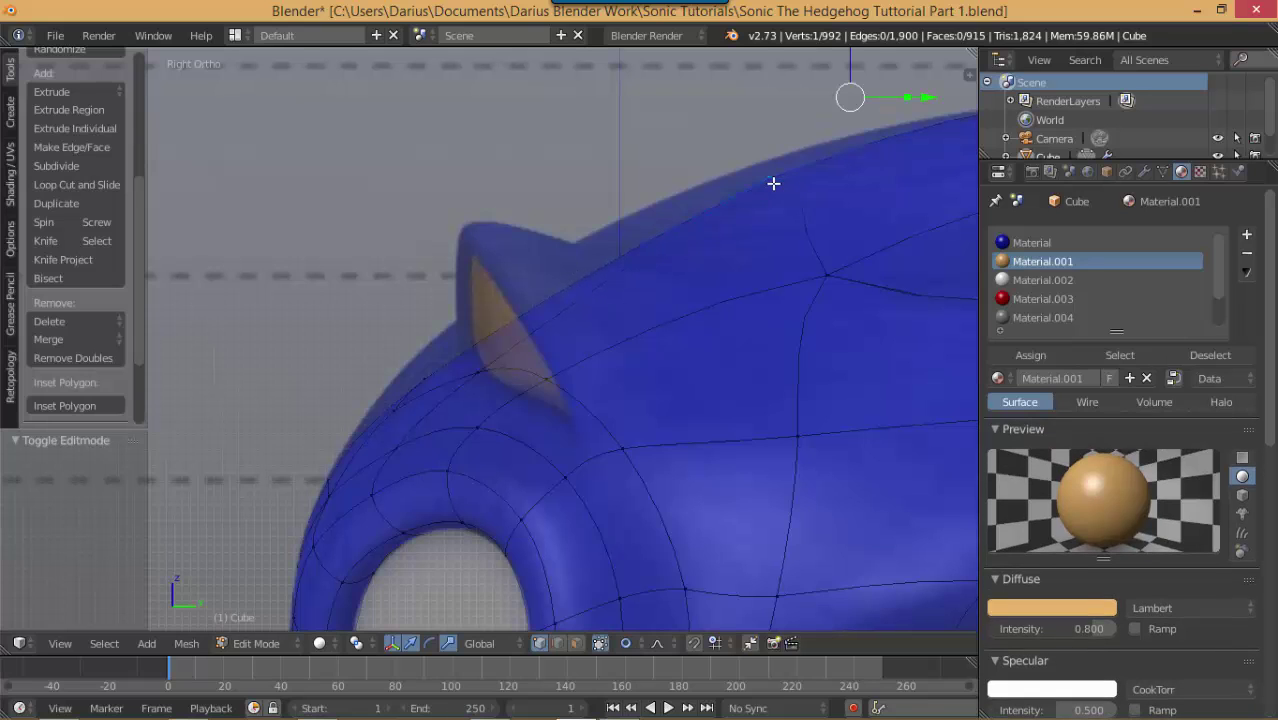
{"action": "key", "text": "g"}
{"action": "left_click", "coordinate": [732, 231]}
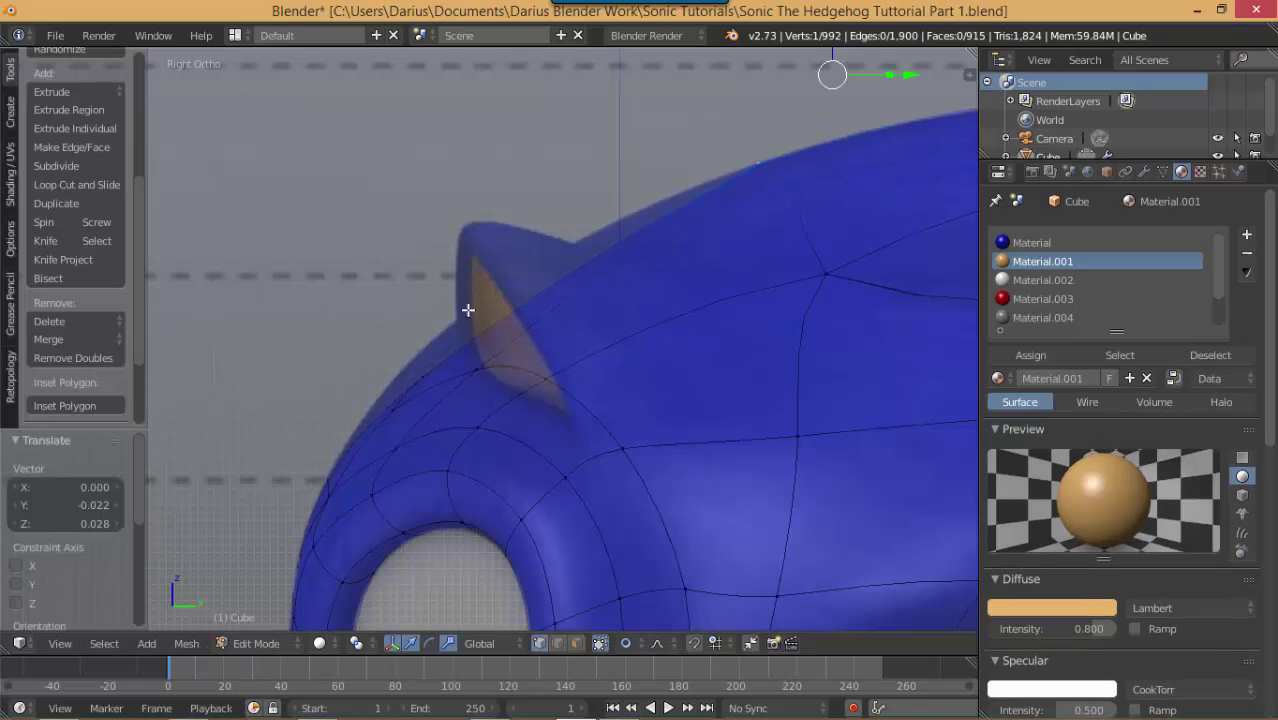
Step: Move the forehead vertex in front of the ear -0.016 along Y and 0.041 along Z, using a proportional size of 0.18
{"action": "middle_click_drag", "start_coordinate": [468, 305], "coordinate": [462, 380]}
{"action": "key", "text": "KP_3"}
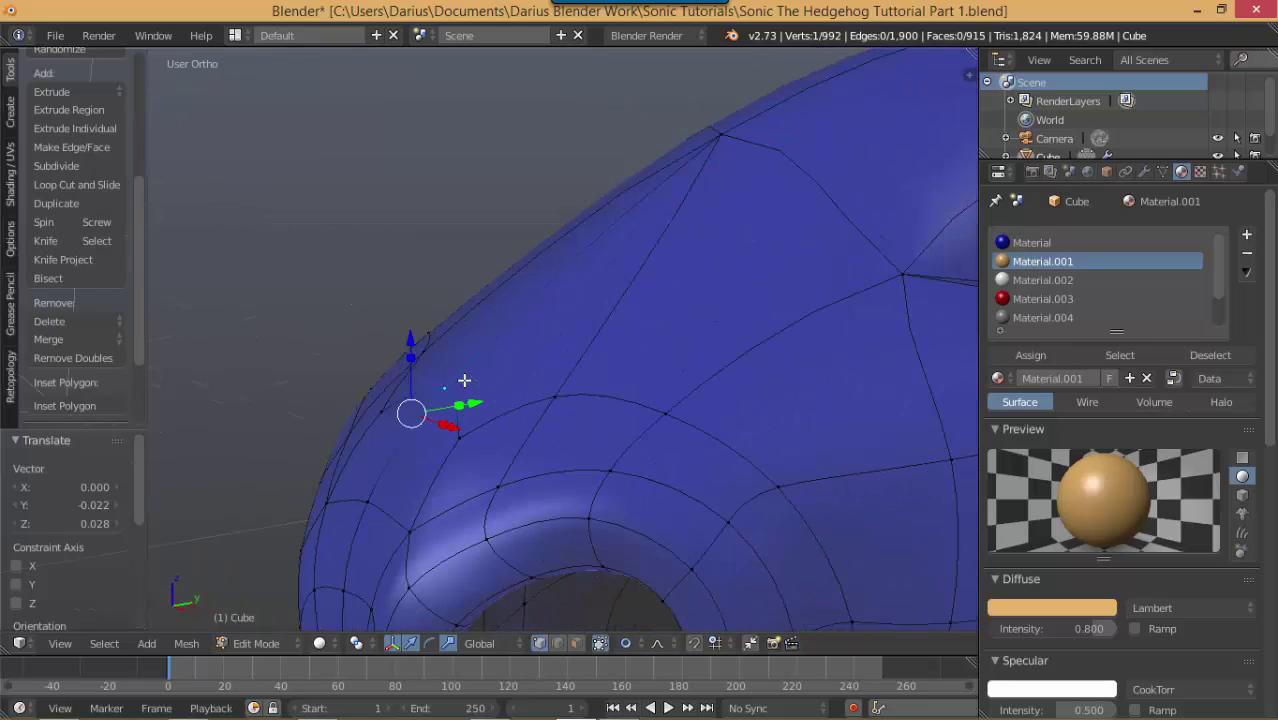
{"action": "key", "text": "g"}
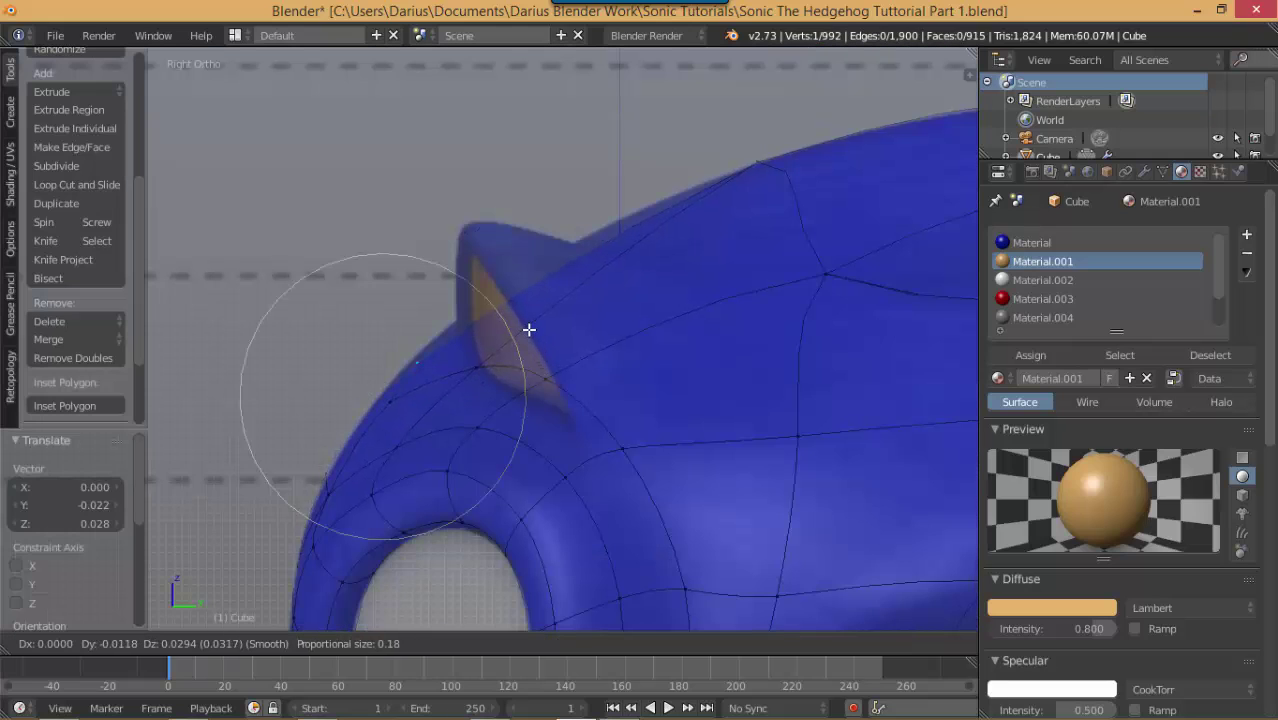
{"action": "left_click", "coordinate": [535, 328]}
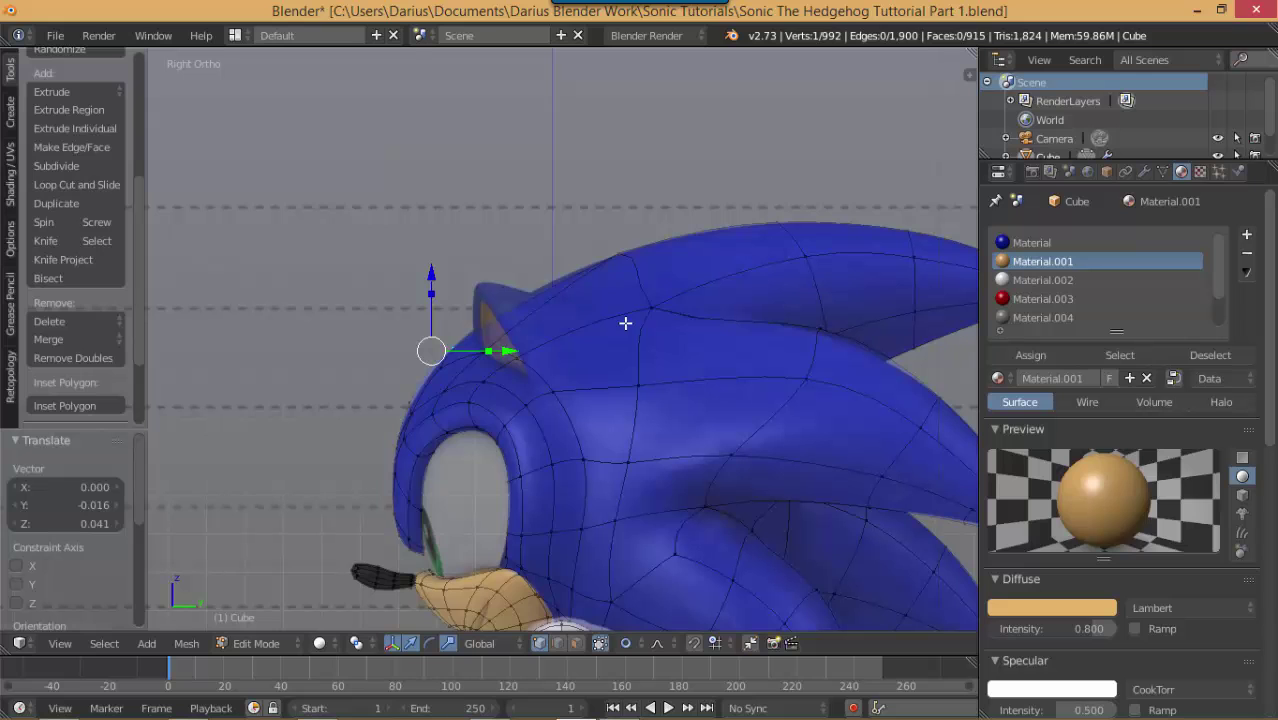
Step: Try adding a centred edge loop across the top of the head, and undo it
{"action": "key", "text": "ctrl+r"}
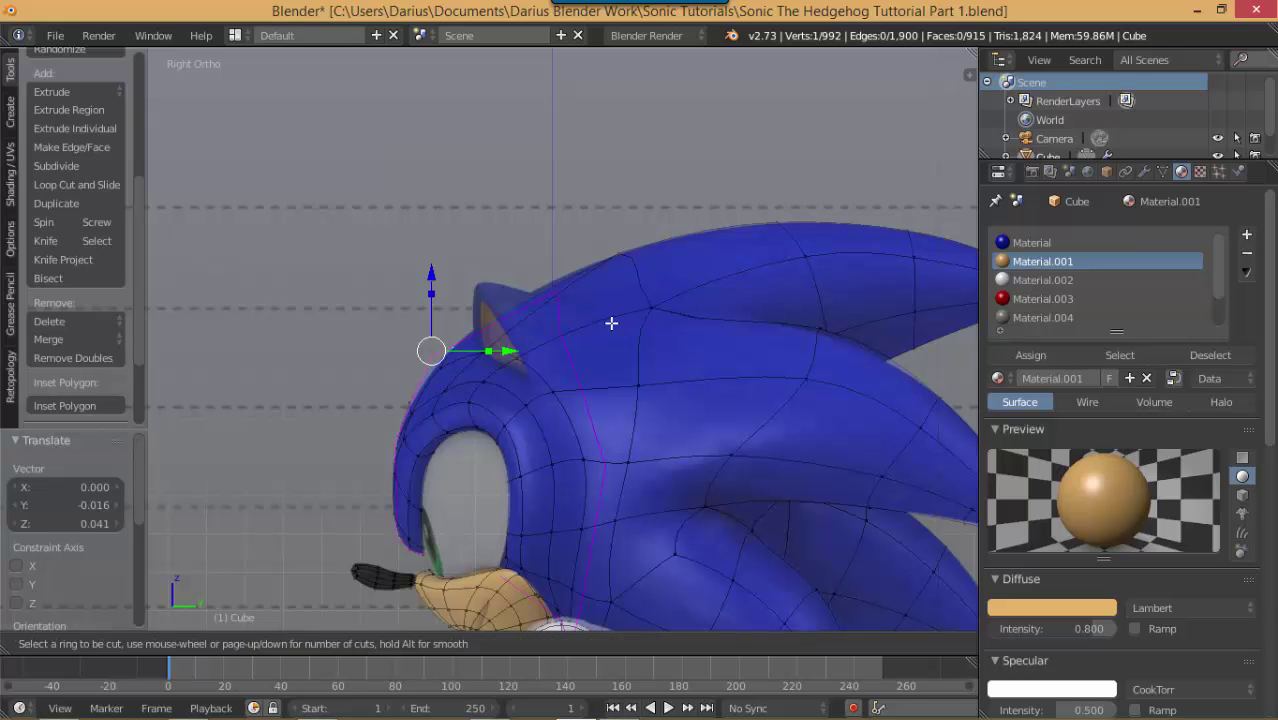
{"action": "left_click", "coordinate": [611, 323]}
{"action": "right_click", "coordinate": [611, 323]}
{"action": "middle_click_drag", "start_coordinate": [611, 323], "coordinate": [539, 416]}
{"action": "key", "text": "ctrl+z"}
Step: Select the four vertices around the large central forehead face and delete that face, together with its mirrored half
{"action": "right_click", "coordinate": [526, 387], "text": "shift"}
{"action": "right_click", "coordinate": [551, 364], "text": "shift"}
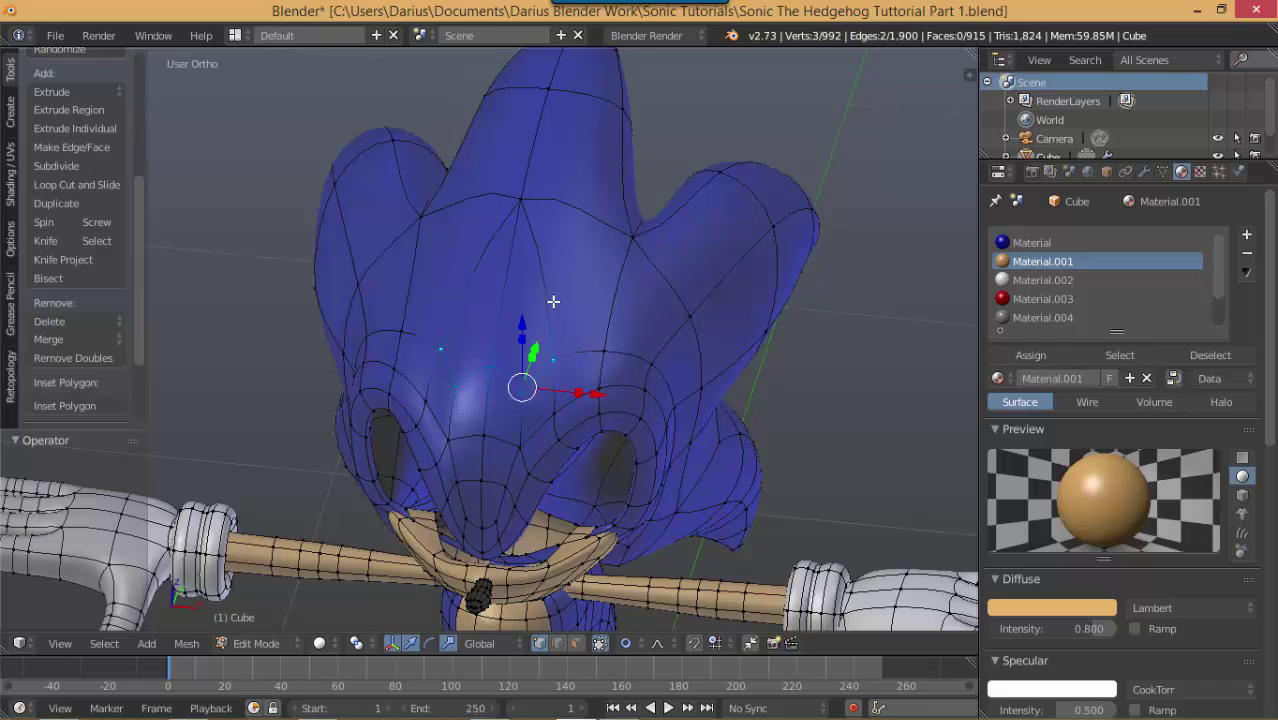
{"action": "right_click", "coordinate": [512, 190], "text": "shift"}
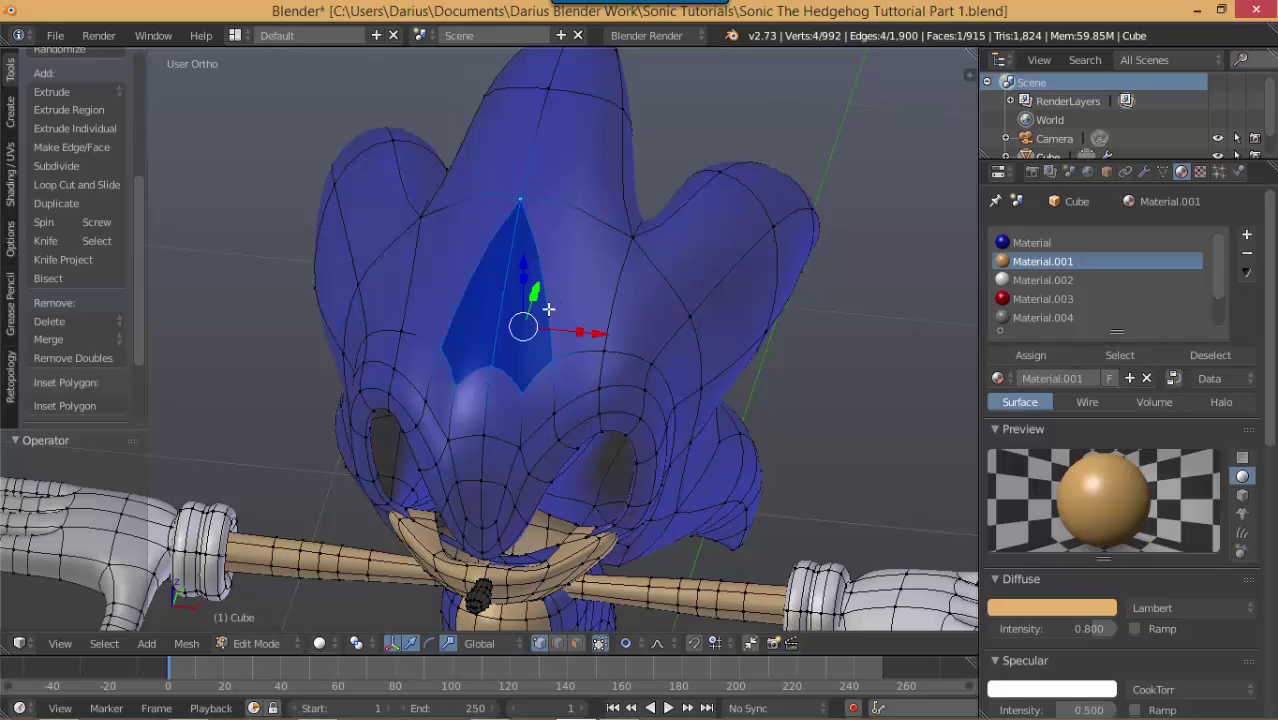
{"action": "key", "text": "x"}
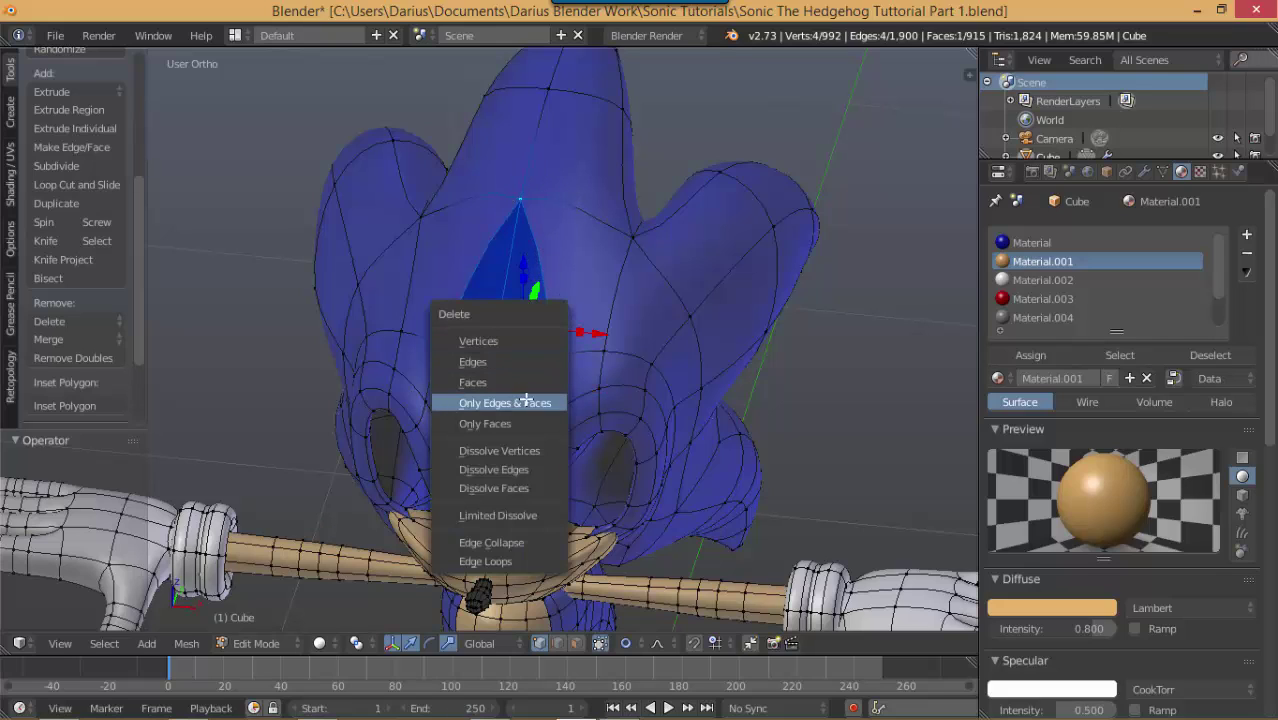
{"action": "left_click", "coordinate": [525, 381]}
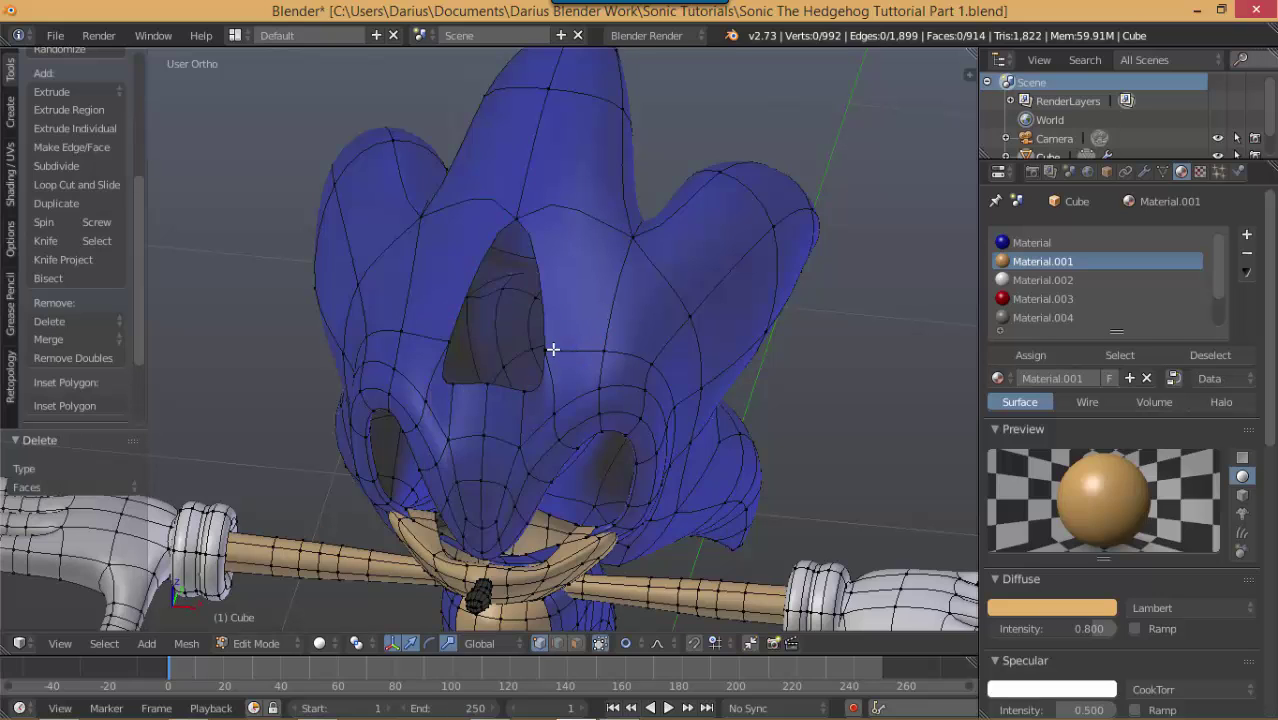
Step: Move the vertex beside the forehead hole to the centre line, -0.166 along X, -0.015 along Y and 0.023 along Z
{"action": "right_click", "coordinate": [553, 349]}
{"action": "key", "text": "g"}
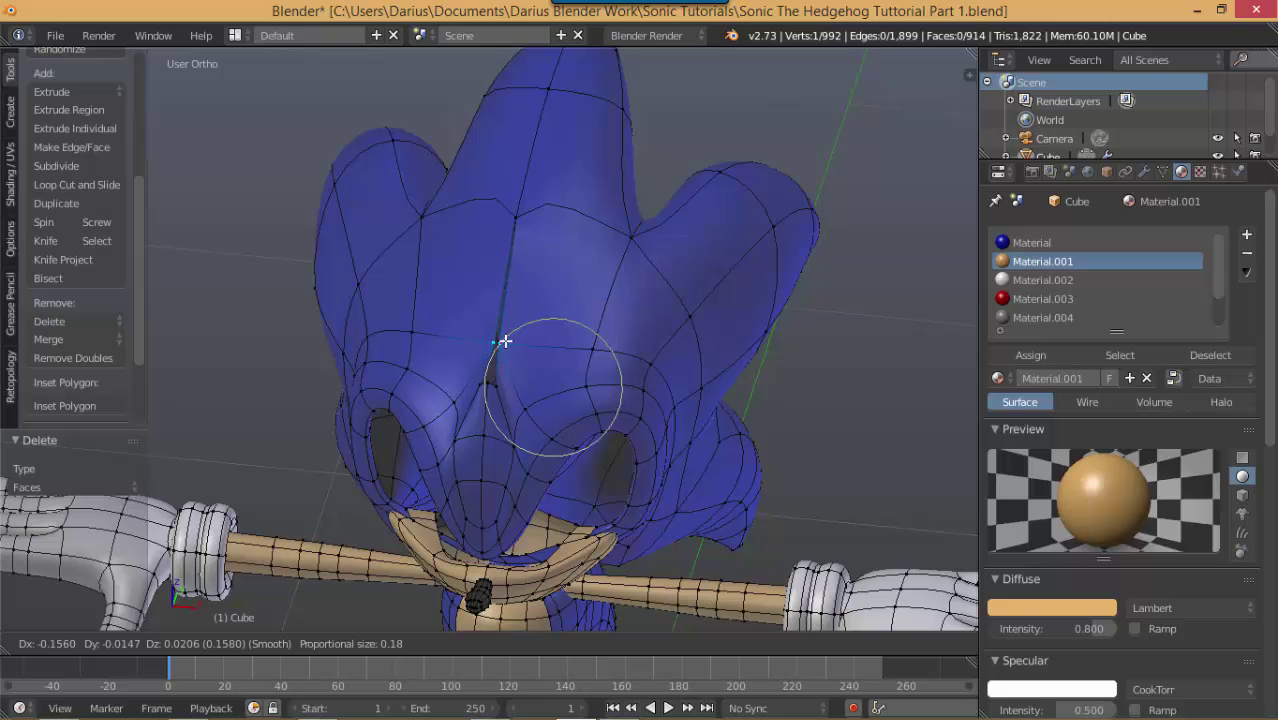
{"action": "left_click", "coordinate": [503, 343]}
{"action": "scroll", "coordinate": [489, 403], "scroll_direction": "up", "scroll_amount": 5}
{"action": "middle_click_drag", "start_coordinate": [489, 403], "coordinate": [493, 374], "text": "shift"}
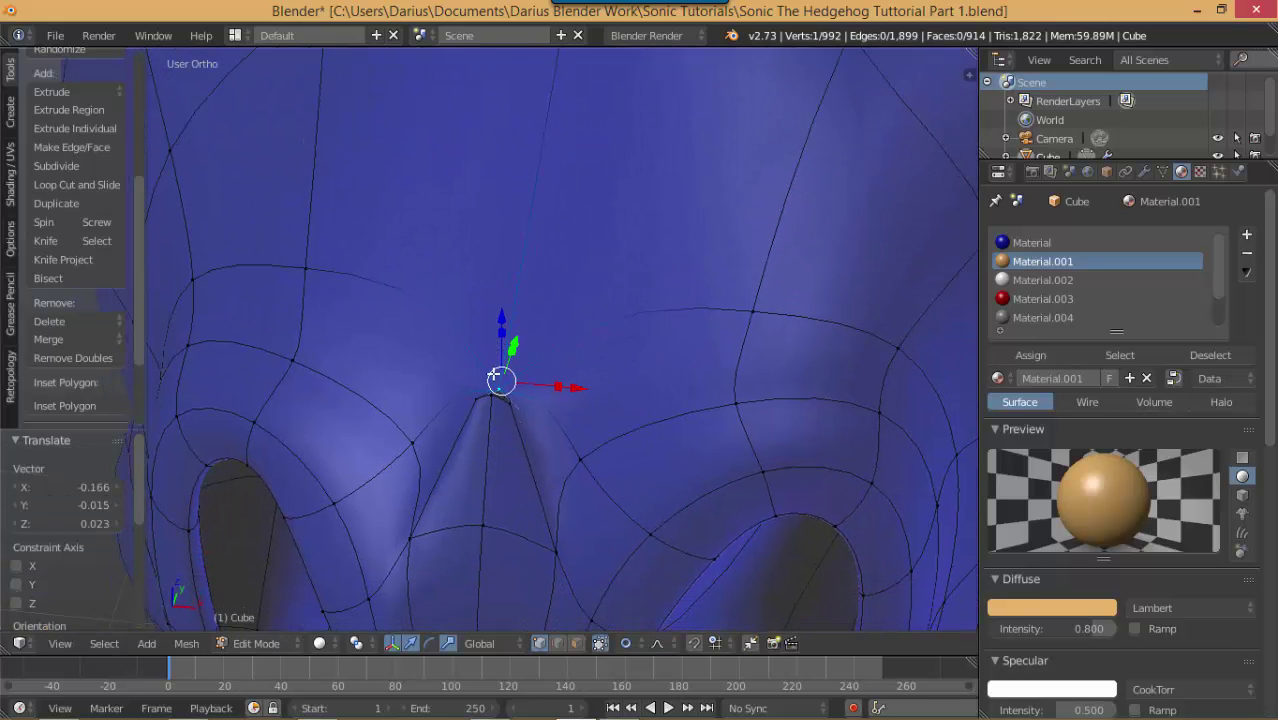
Step: Spread the two centre forehead vertices, moving the lower one by (0.006, -0.041, -0.064) and the upper one by (0.032, 0.088, 0.127)
{"action": "right_click", "coordinate": [491, 394]}
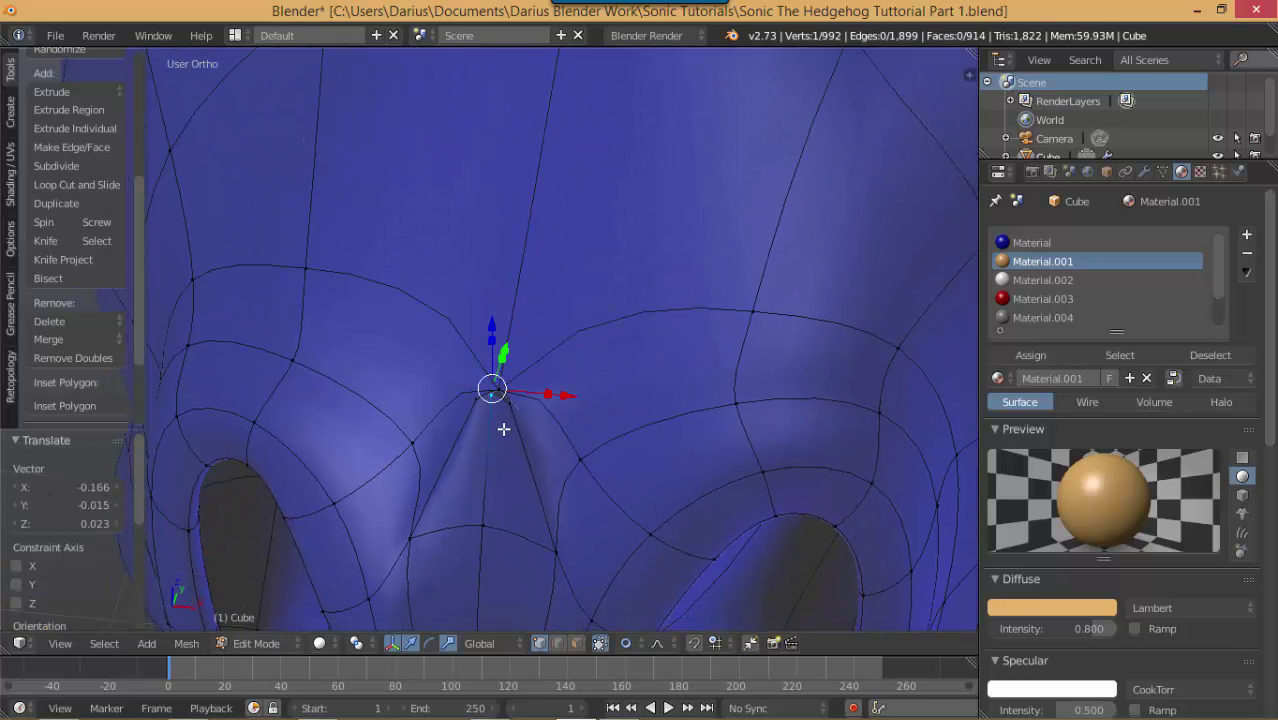
{"action": "key", "text": "g"}
{"action": "scroll", "coordinate": [502, 502], "scroll_direction": "up", "scroll_amount": 3}
{"action": "scroll", "coordinate": [502, 502], "scroll_direction": "up", "scroll_amount": 10}
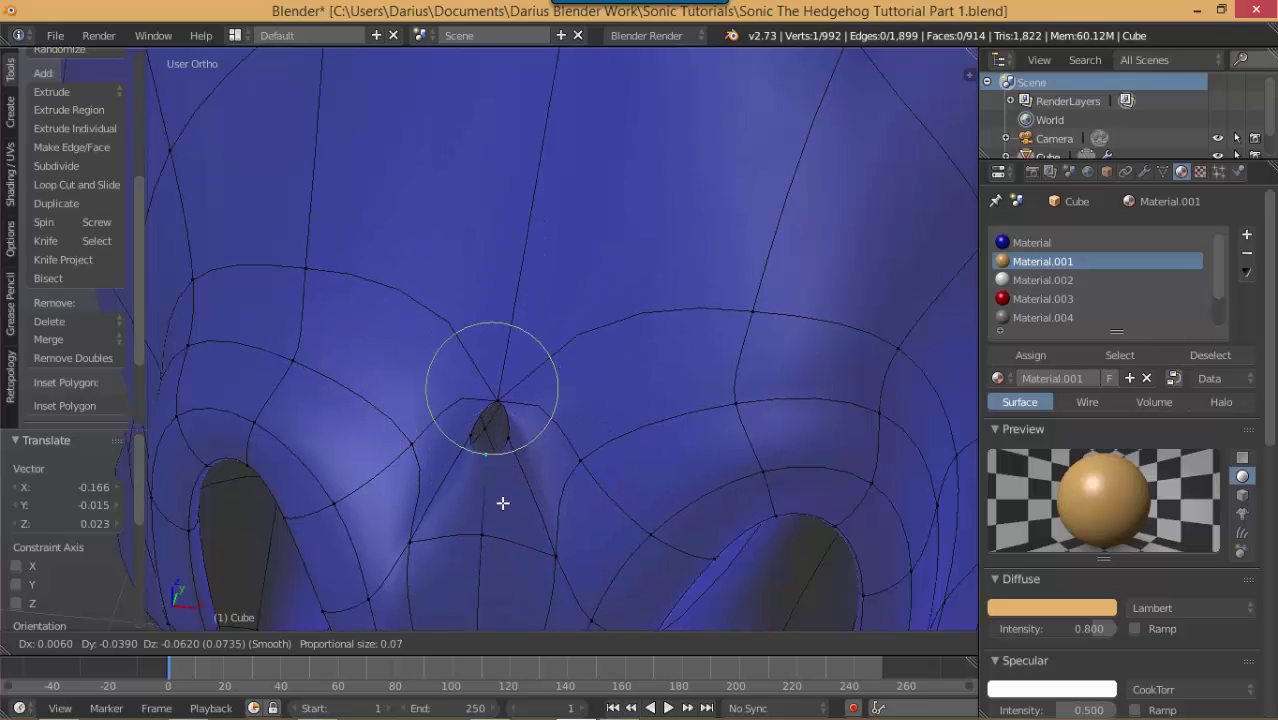
{"action": "left_click", "coordinate": [502, 505]}
{"action": "key", "text": "ctrl+z"}
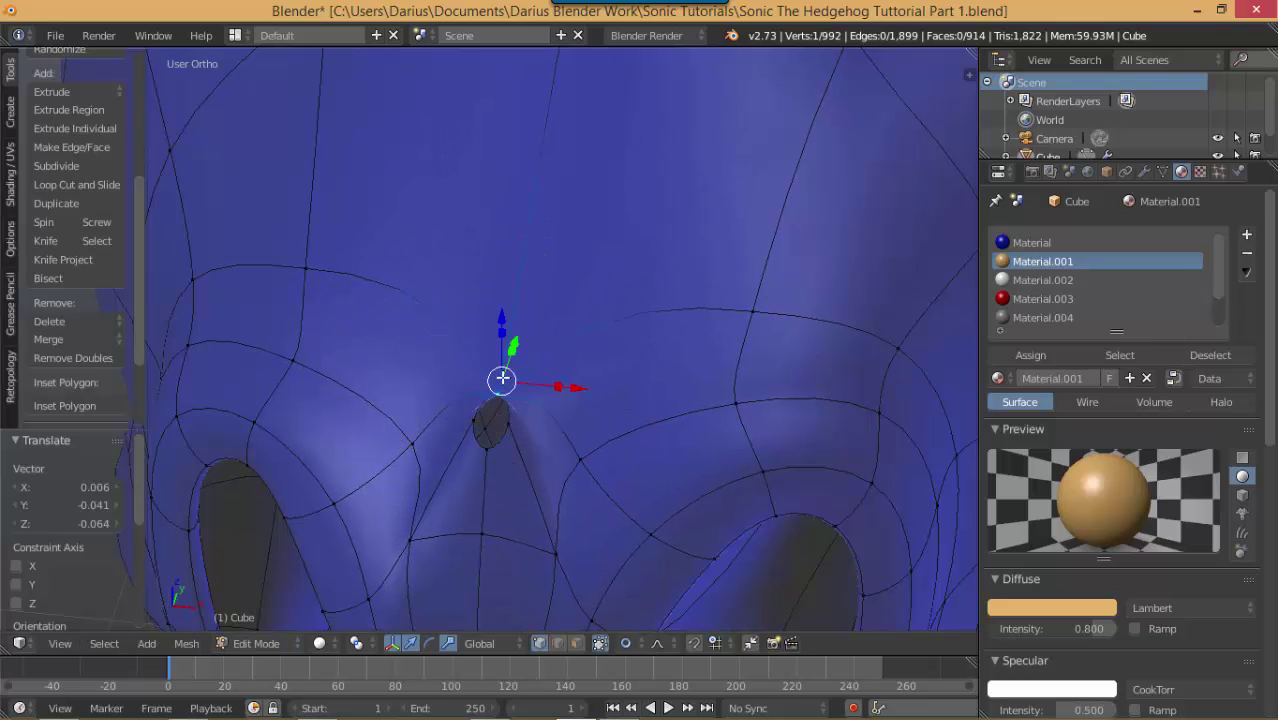
{"action": "key", "text": "g"}
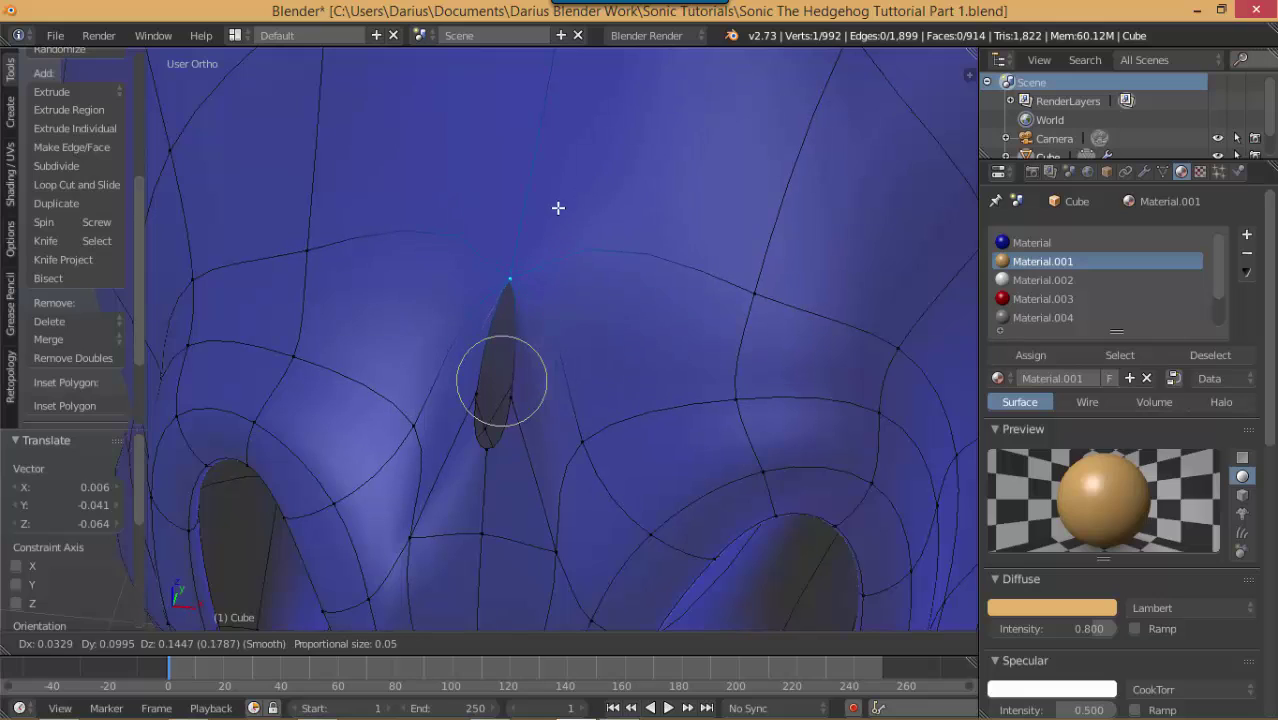
{"action": "left_click", "coordinate": [555, 224]}
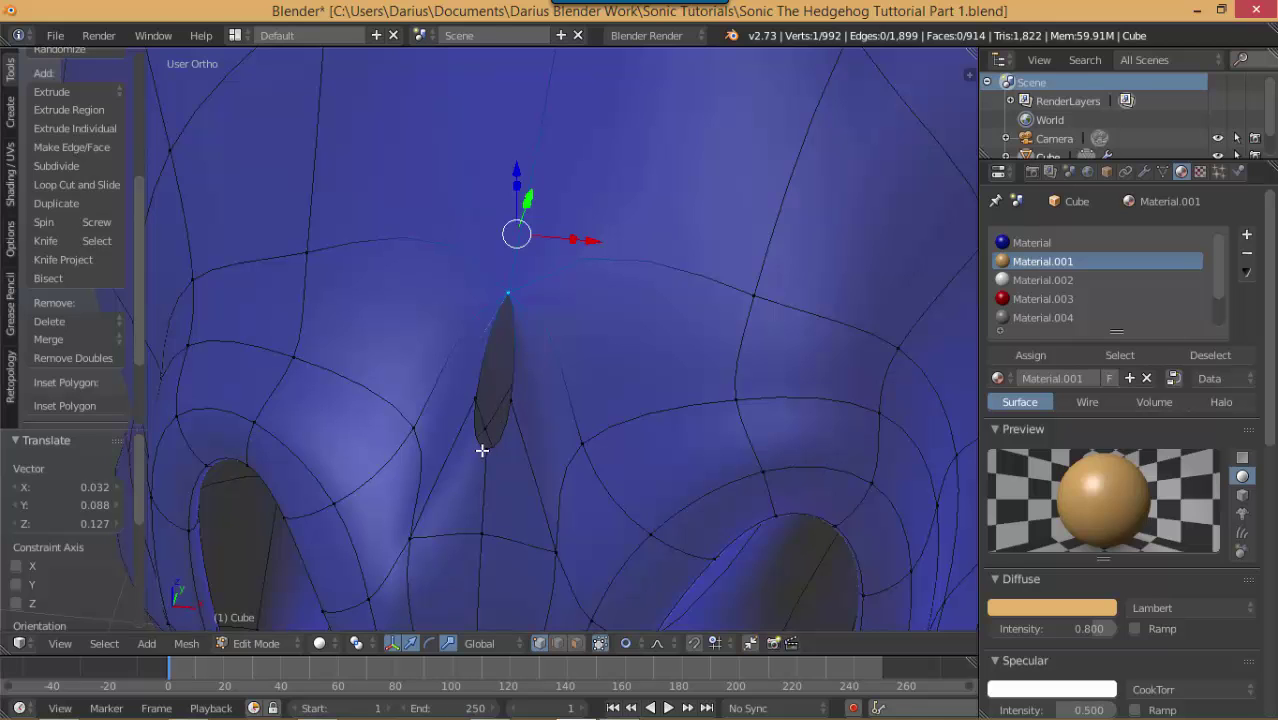
Step: Delete the centre vertex at the lower end of the forehead opening
{"action": "scroll", "coordinate": [482, 450], "scroll_direction": "down", "scroll_amount": 6}
{"action": "scroll", "coordinate": [482, 450], "scroll_direction": "up", "scroll_amount": 6}
{"action": "scroll", "coordinate": [485, 444], "scroll_direction": "down", "scroll_amount": 6}
{"action": "scroll", "coordinate": [485, 444], "scroll_direction": "up", "scroll_amount": 5}
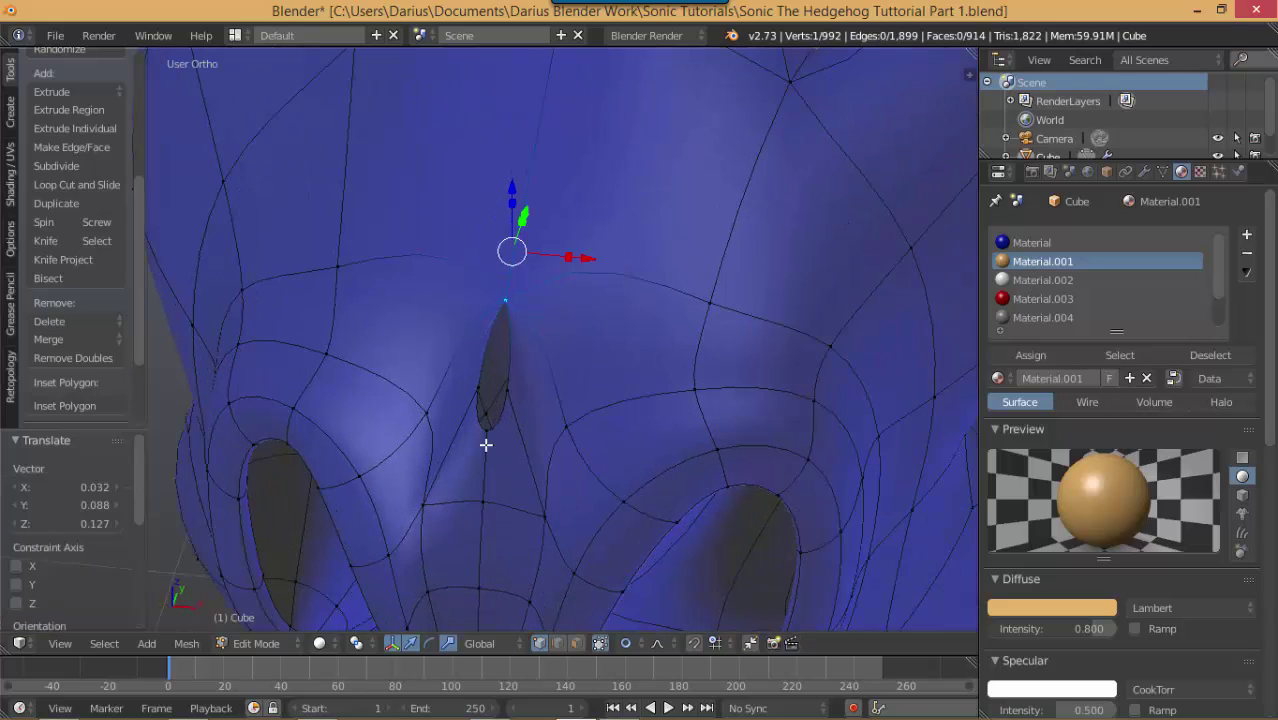
{"action": "right_click", "coordinate": [489, 440]}
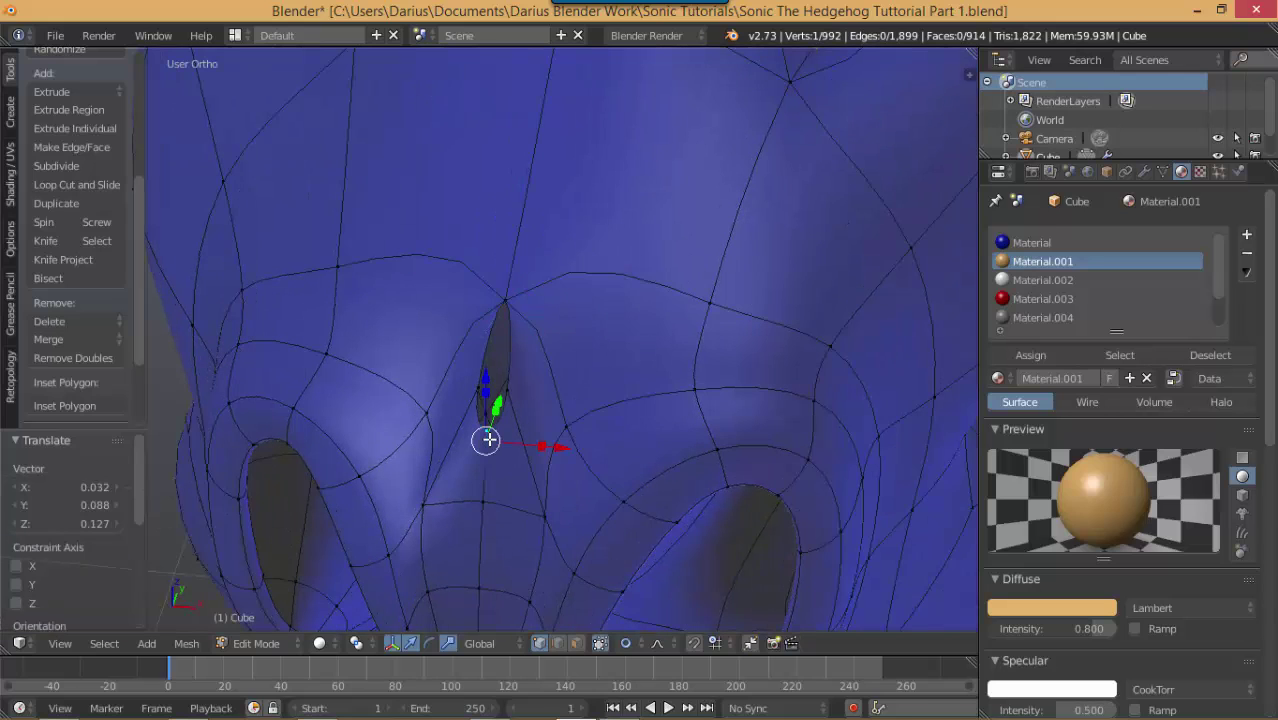
{"action": "key", "text": "x"}
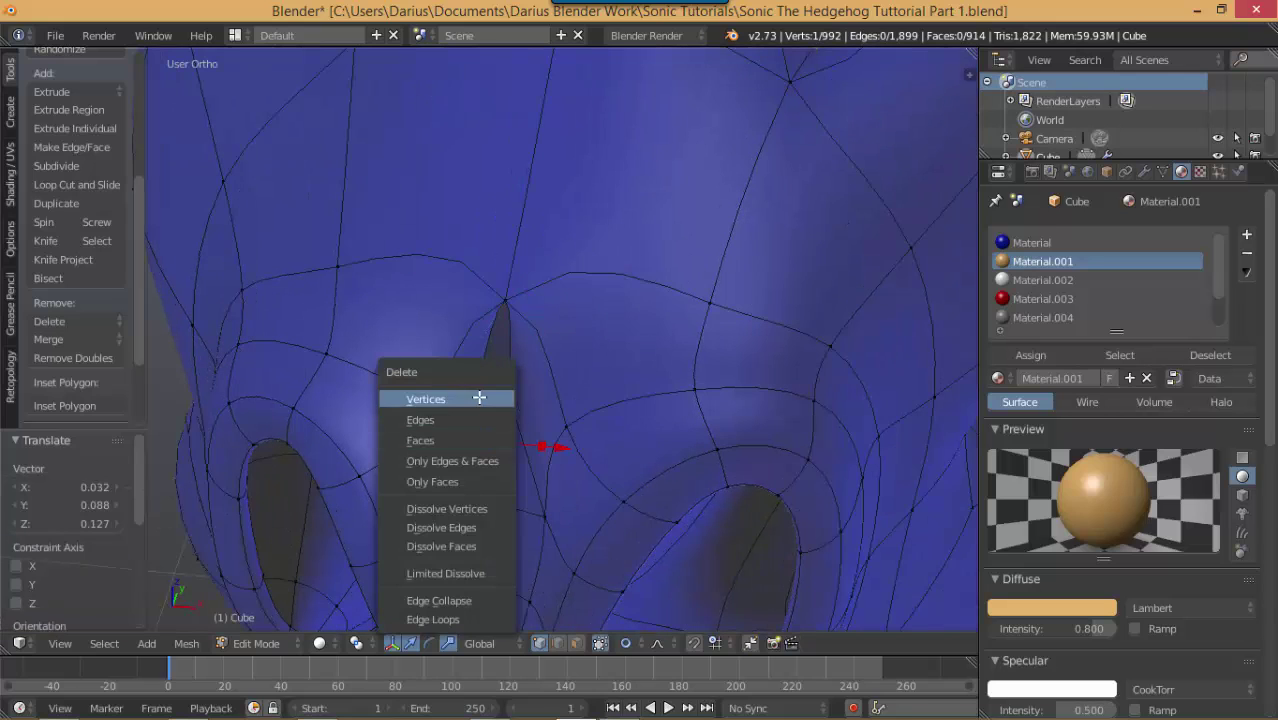
{"action": "left_click", "coordinate": [483, 399]}
Step: Move the side vertex of the forehead opening to the centre line, by -0.052 X, -0.017 Y and -0.012 Z
{"action": "right_click", "coordinate": [524, 406]}
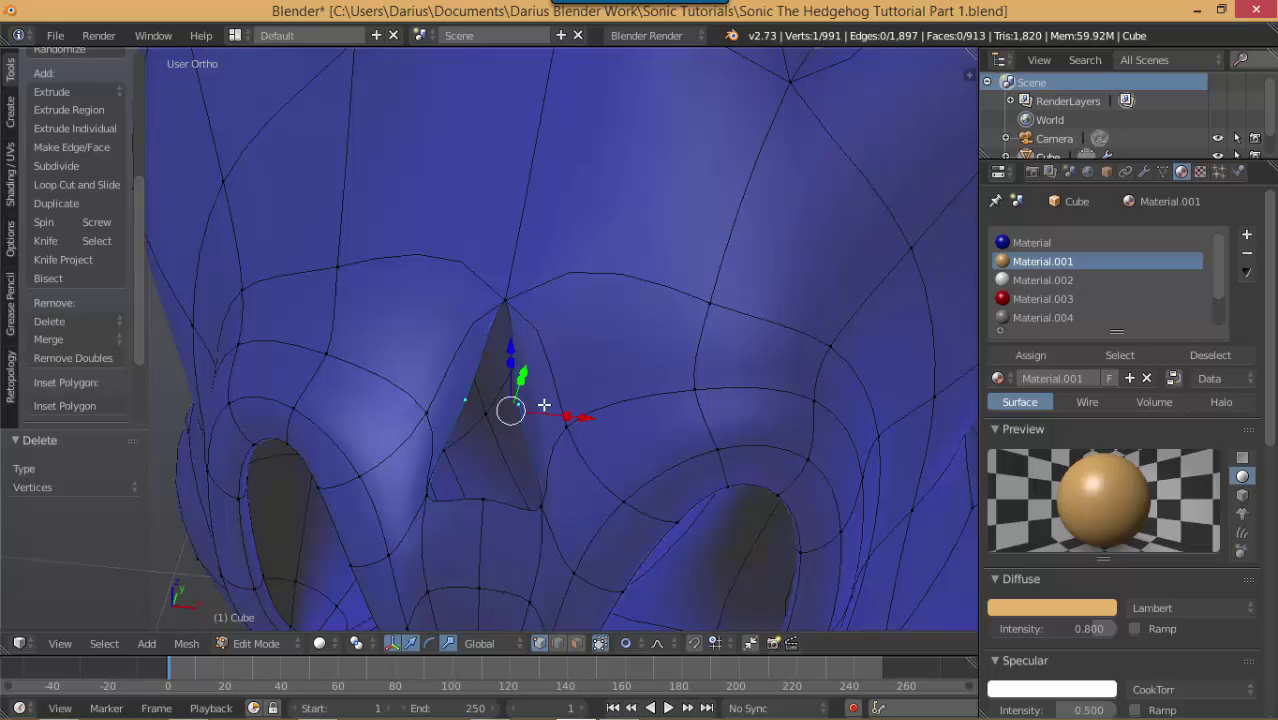
{"action": "key", "text": "g"}
{"action": "left_click", "coordinate": [523, 416]}
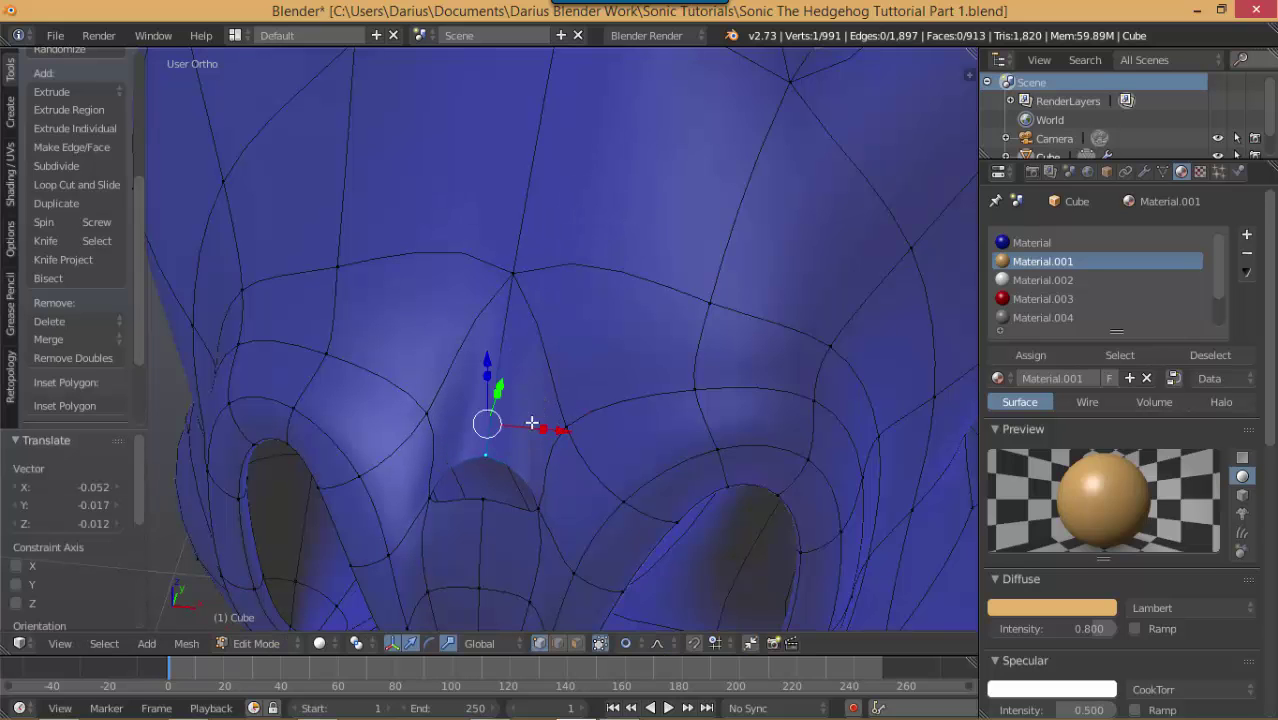
Step: Merge the upper and lower centre vertices of the remaining forehead gap at their centre and check the surface in Object Mode
{"action": "middle_click_drag", "start_coordinate": [528, 428], "coordinate": [490, 430]}
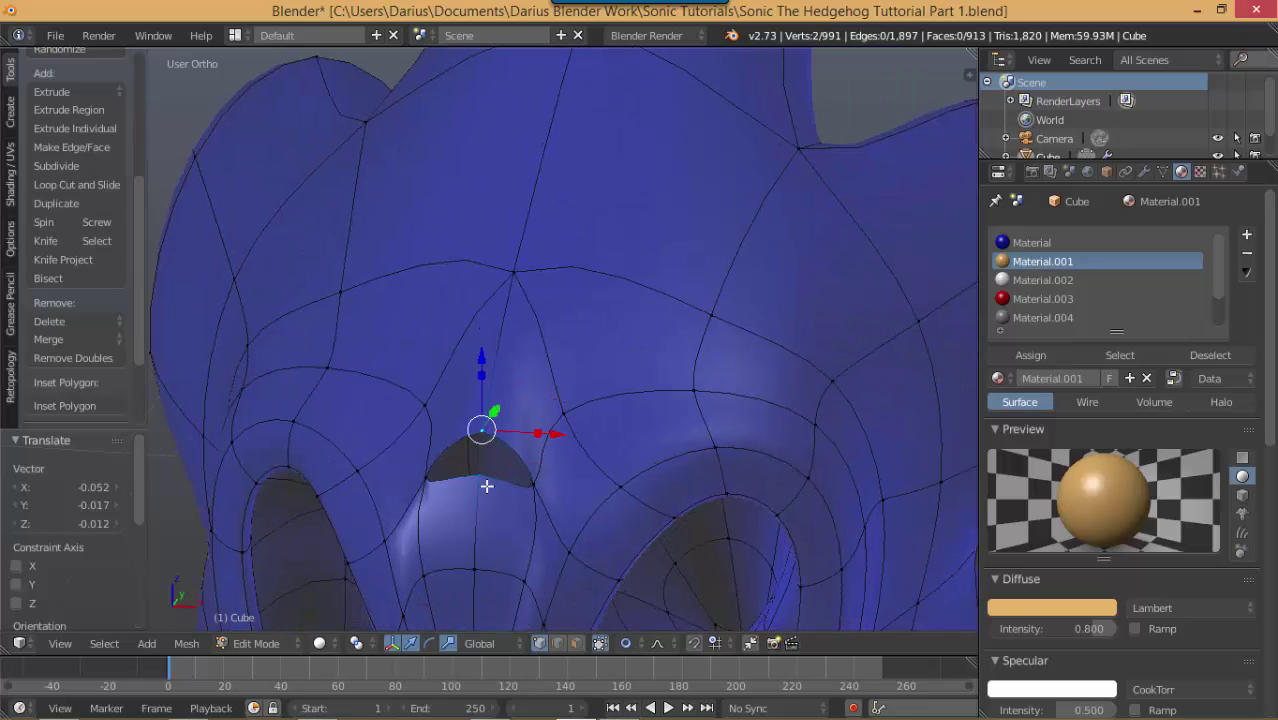
{"action": "key", "text": "alt+m"}
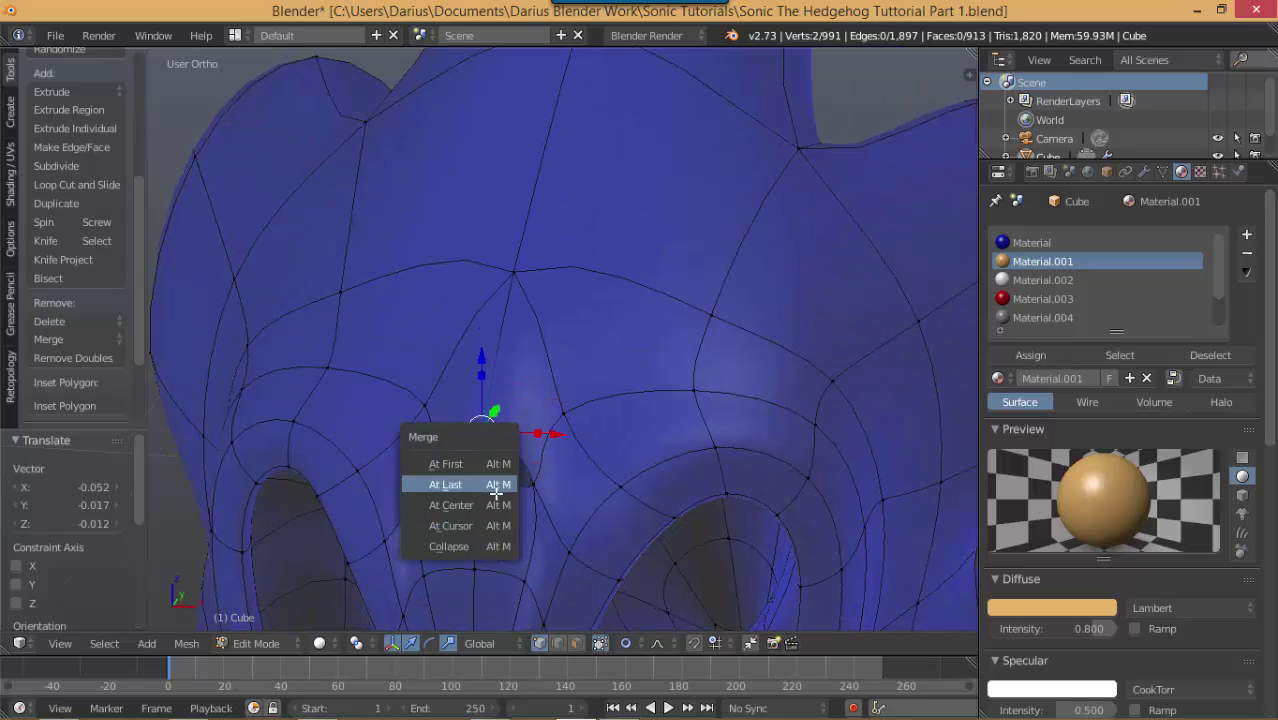
{"action": "left_click", "coordinate": [496, 503]}
{"action": "key", "text": "Tab"}
{"action": "middle_click_drag", "start_coordinate": [516, 485], "coordinate": [561, 416]}
Step: Move the forehead vertex beside the centre line by (0.071, 0.013, 0.028) and the merged centre vertex by (-0.003, -0.007, -0.024)
{"action": "key", "text": "Tab"}
{"action": "scroll", "coordinate": [531, 428], "scroll_direction": "up", "scroll_amount": 5}
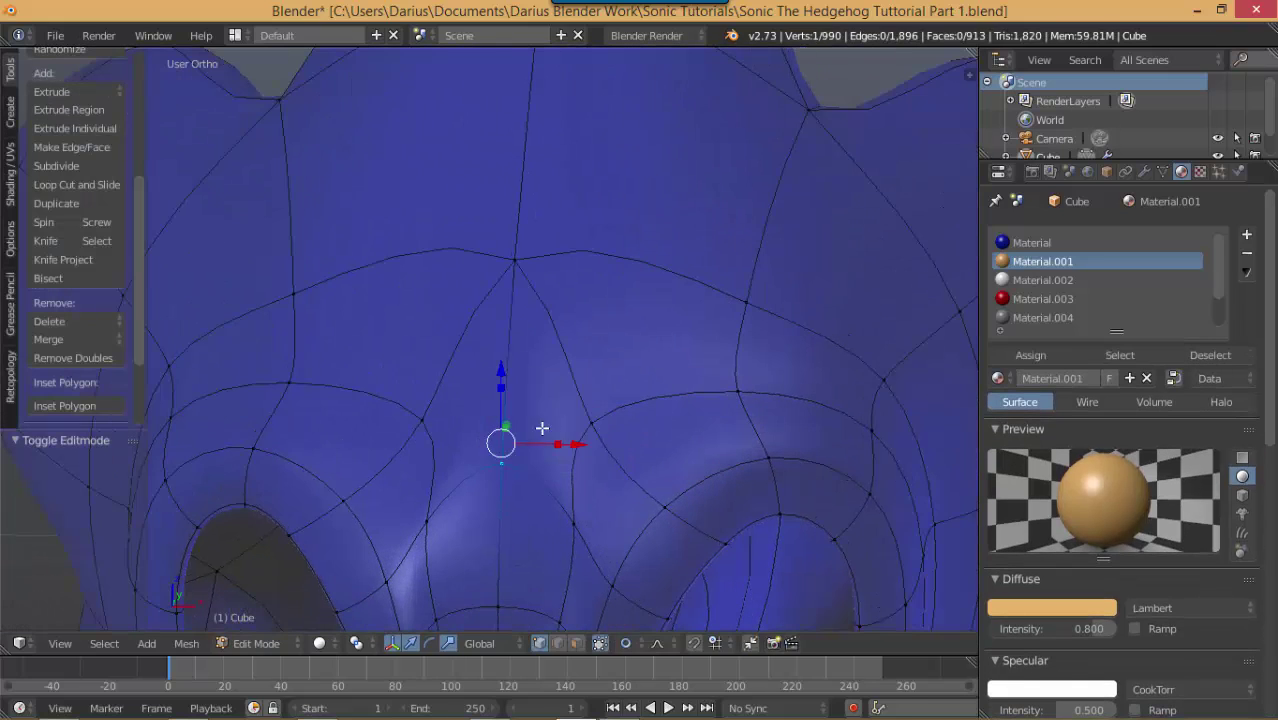
{"action": "key", "text": "g"}
{"action": "left_click", "coordinate": [658, 411]}
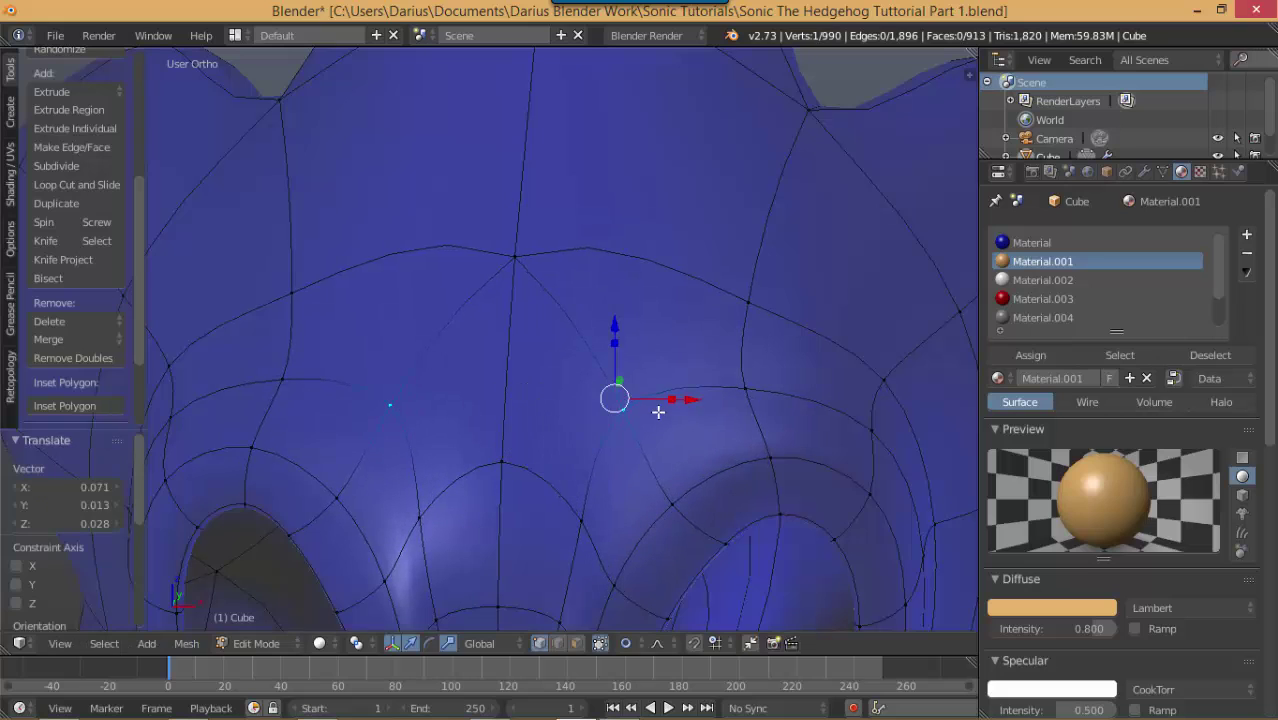
{"action": "key", "text": "ctrl+z"}
{"action": "key", "text": "g"}
{"action": "left_click", "coordinate": [516, 490]}
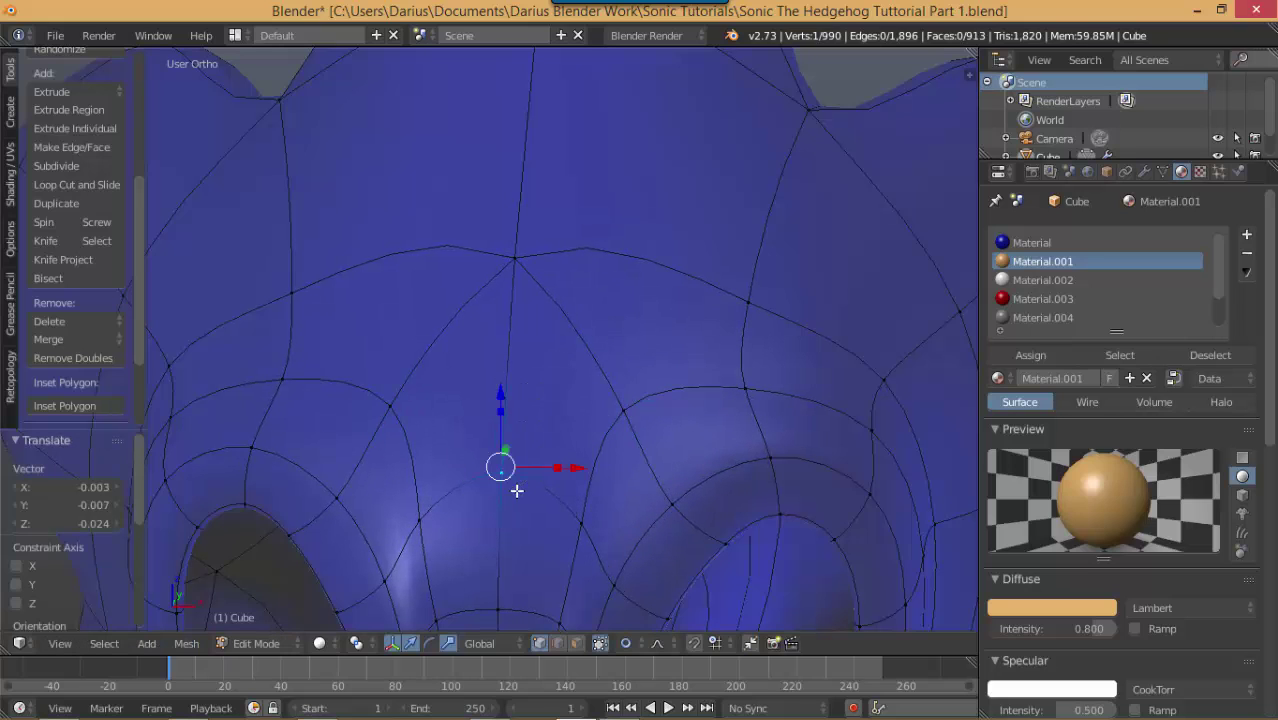
Step: In the right side view, move the merged forehead vertex -0.008 Y, -0.005 Z and the outline vertex at the ear -0.023 Y, 0.020 Z
{"action": "key", "text": "KP_3"}
{"action": "key", "text": "g"}
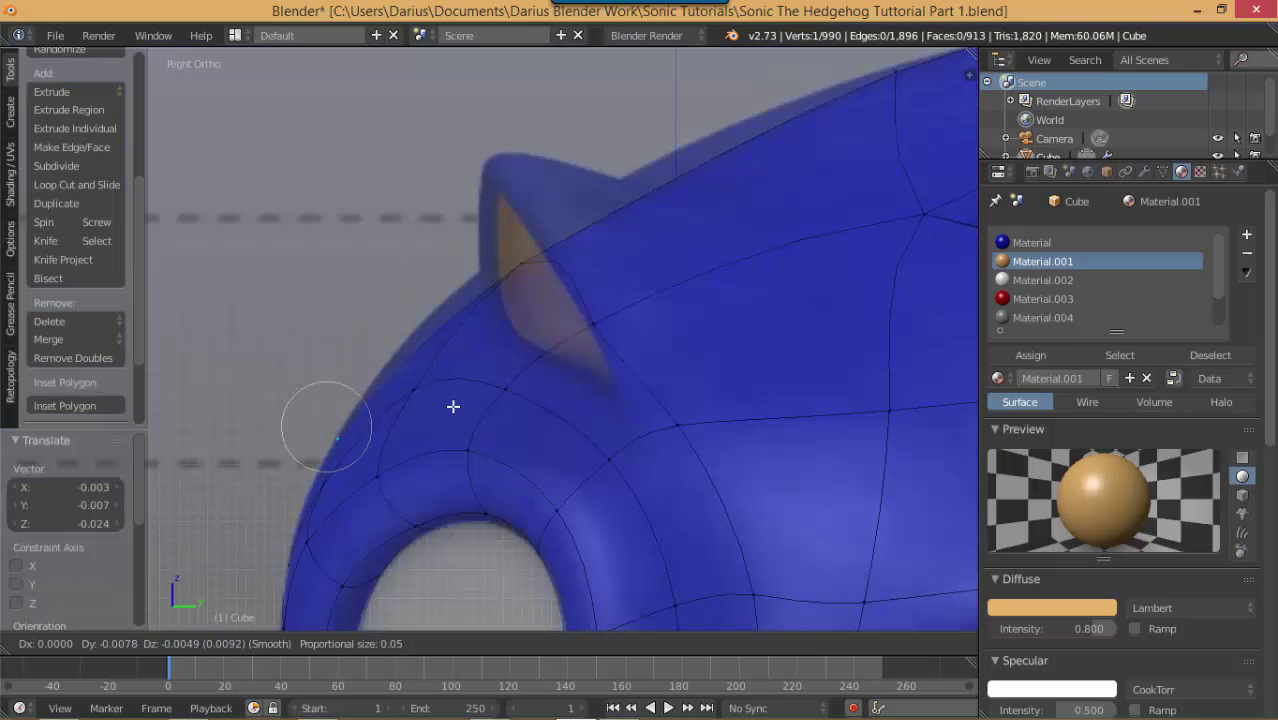
{"action": "left_click", "coordinate": [449, 407]}
{"action": "right_click", "coordinate": [512, 256]}
{"action": "key", "text": "g"}
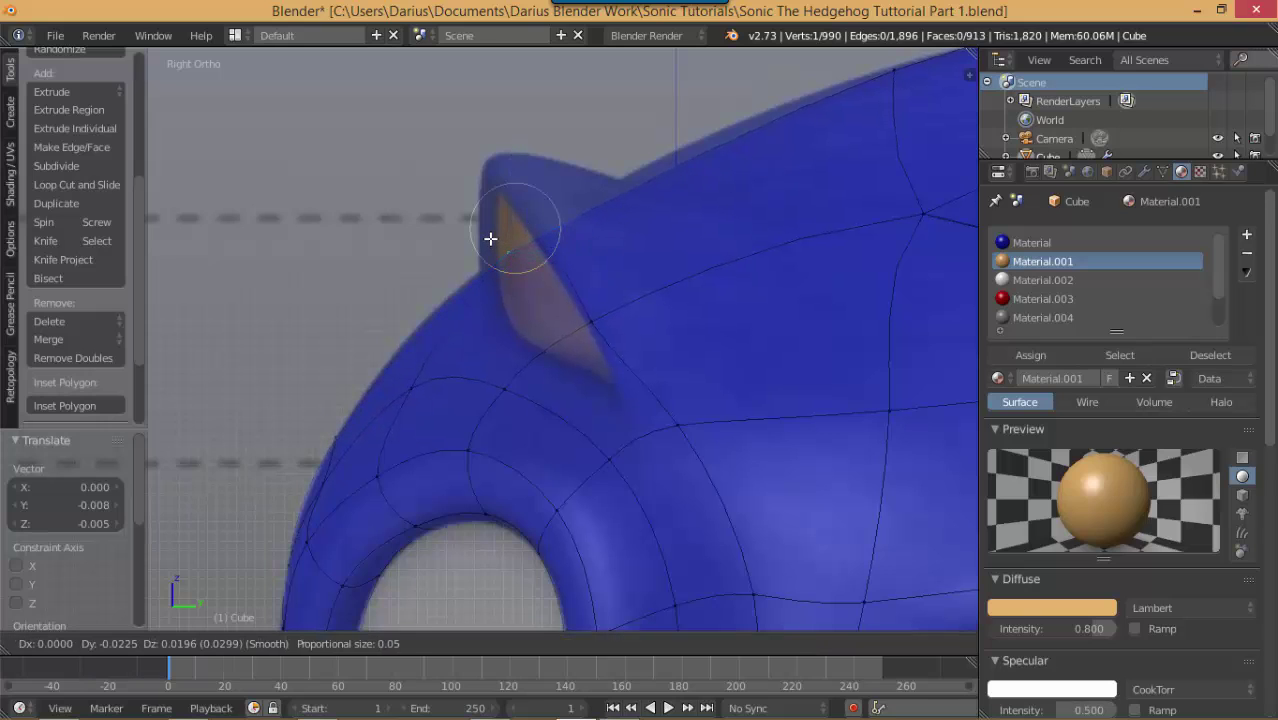
{"action": "left_click", "coordinate": [491, 240]}
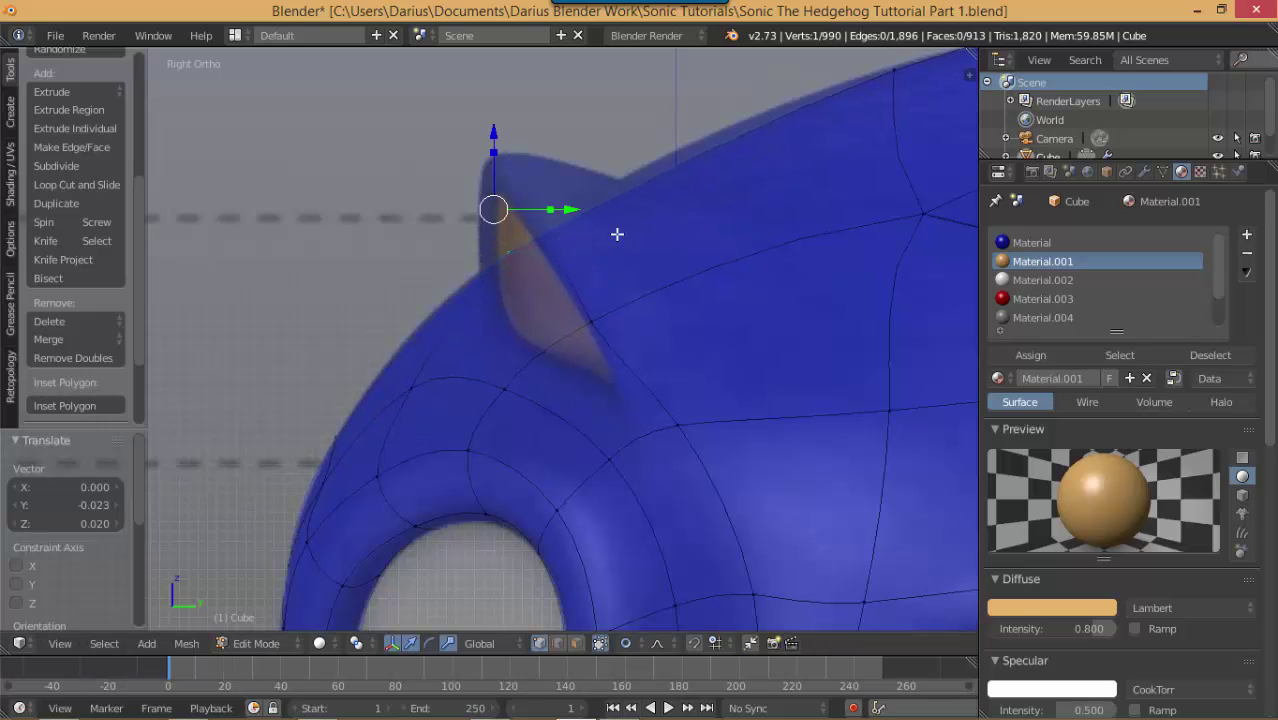
Step: Shift the vertex at the ear's rear edge back and up, and move the one below it 0.021 along Y and 0.007 along Z
{"action": "right_click", "coordinate": [594, 311]}
{"action": "key", "text": "g"}
{"action": "left_click", "coordinate": [656, 278]}
{"action": "right_click", "coordinate": [673, 425]}
{"action": "key", "text": "g"}
{"action": "left_click", "coordinate": [696, 399]}
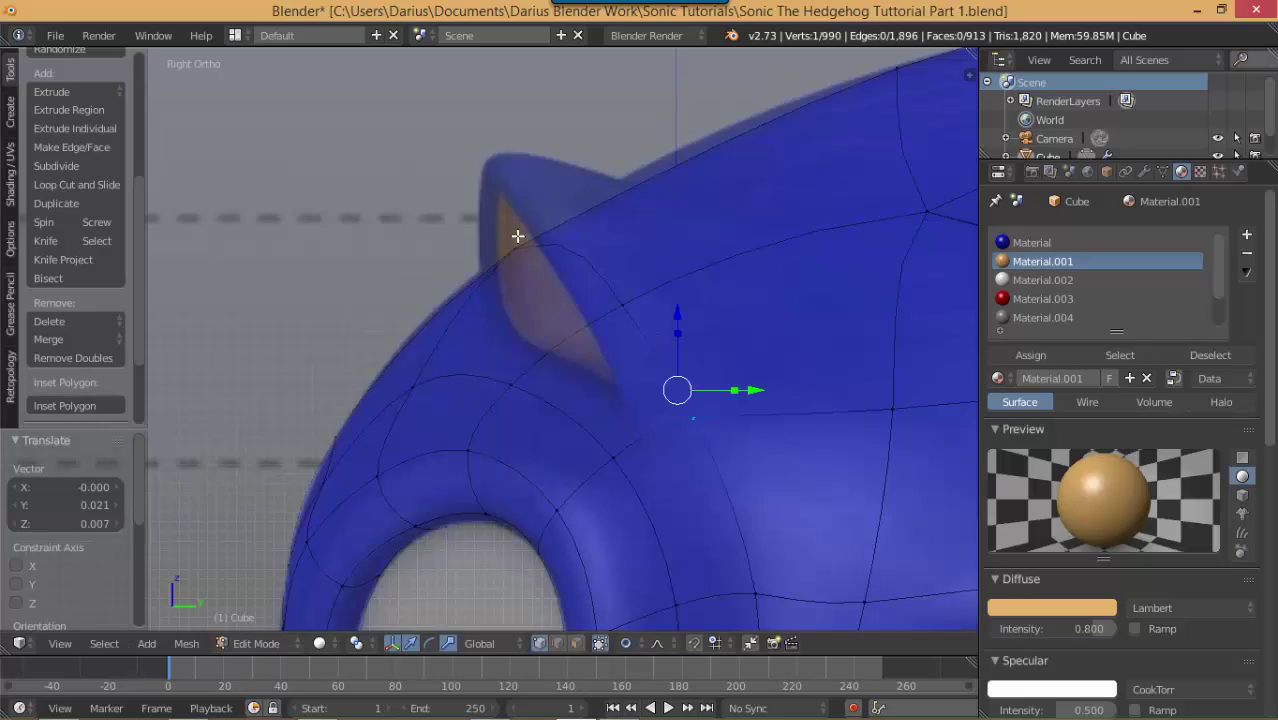
Step: Add a single centred edge loop around the head behind the eye and ear area
{"action": "middle_click_drag", "start_coordinate": [517, 236], "coordinate": [730, 425]}
{"action": "key", "text": "Tab"}
{"action": "key", "text": "Tab"}
{"action": "key", "text": "ctrl+r"}
{"action": "left_click", "coordinate": [732, 395]}
{"action": "right_click", "coordinate": [732, 395]}
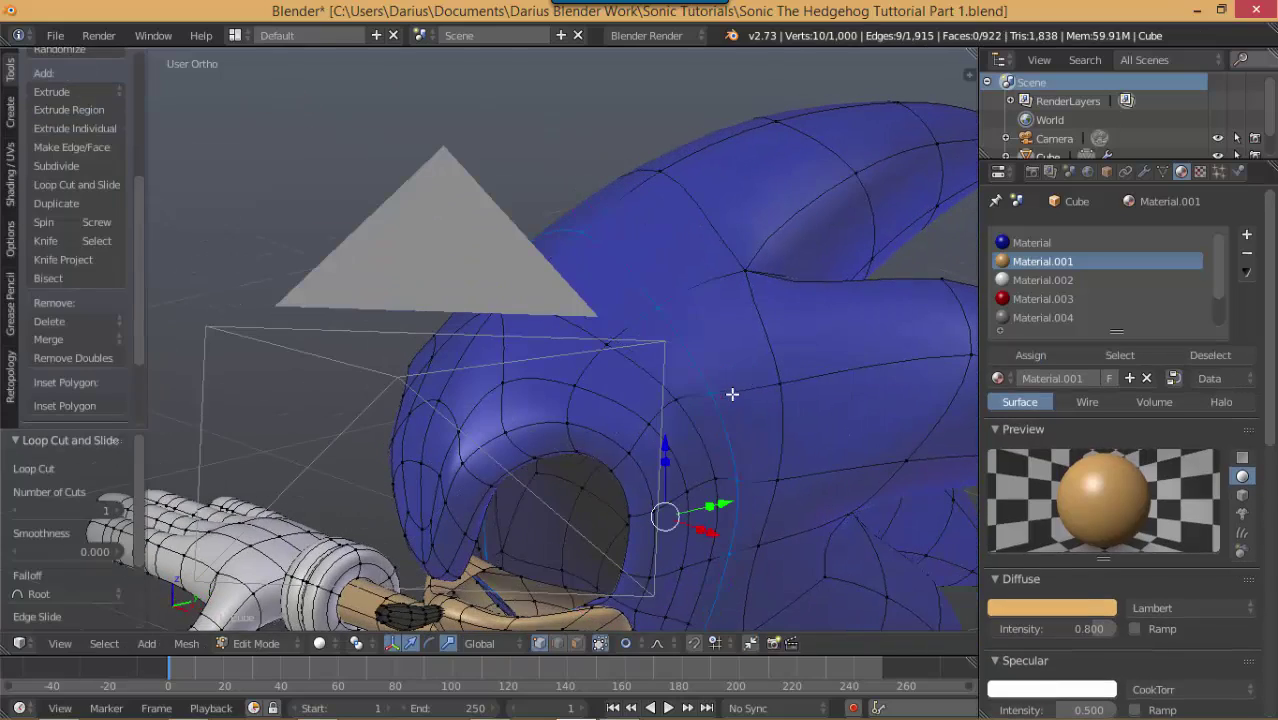
Step: Move the new loop's top vertex -0.041 along Y and 0.014 along Z to follow the side reference outline
{"action": "key", "text": "KP_3"}
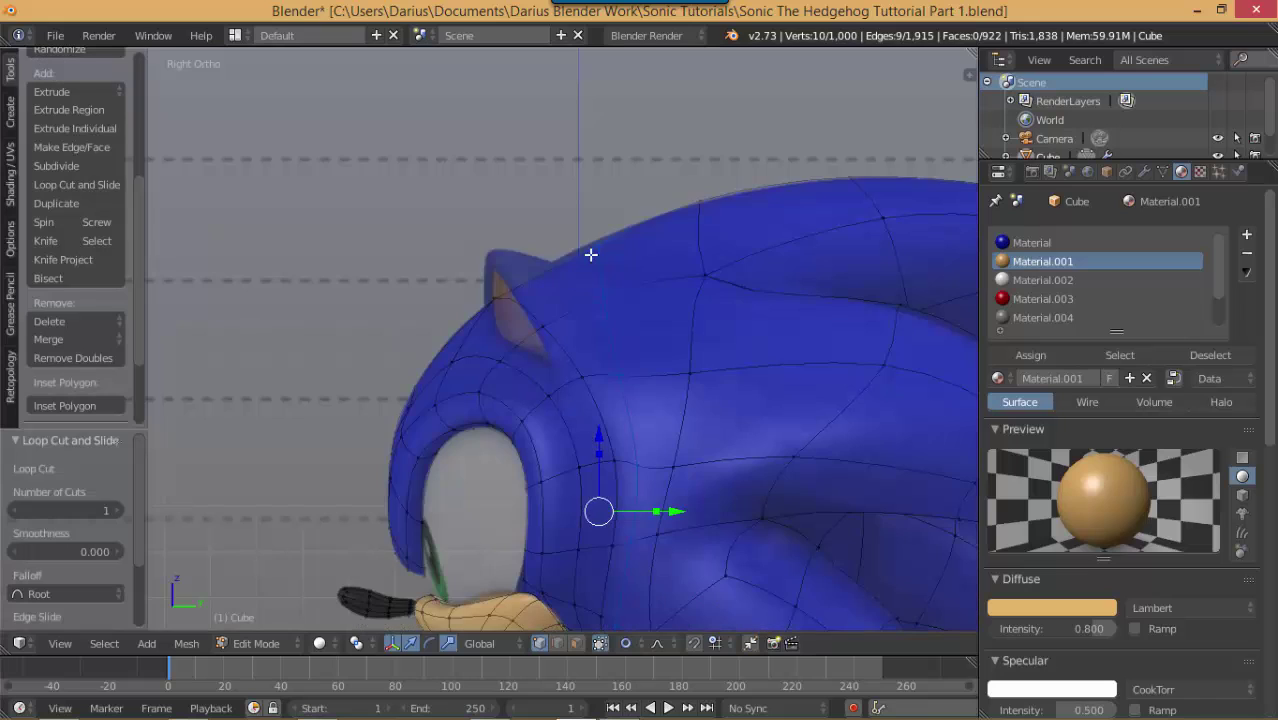
{"action": "right_click", "coordinate": [597, 252]}
{"action": "key", "text": "g"}
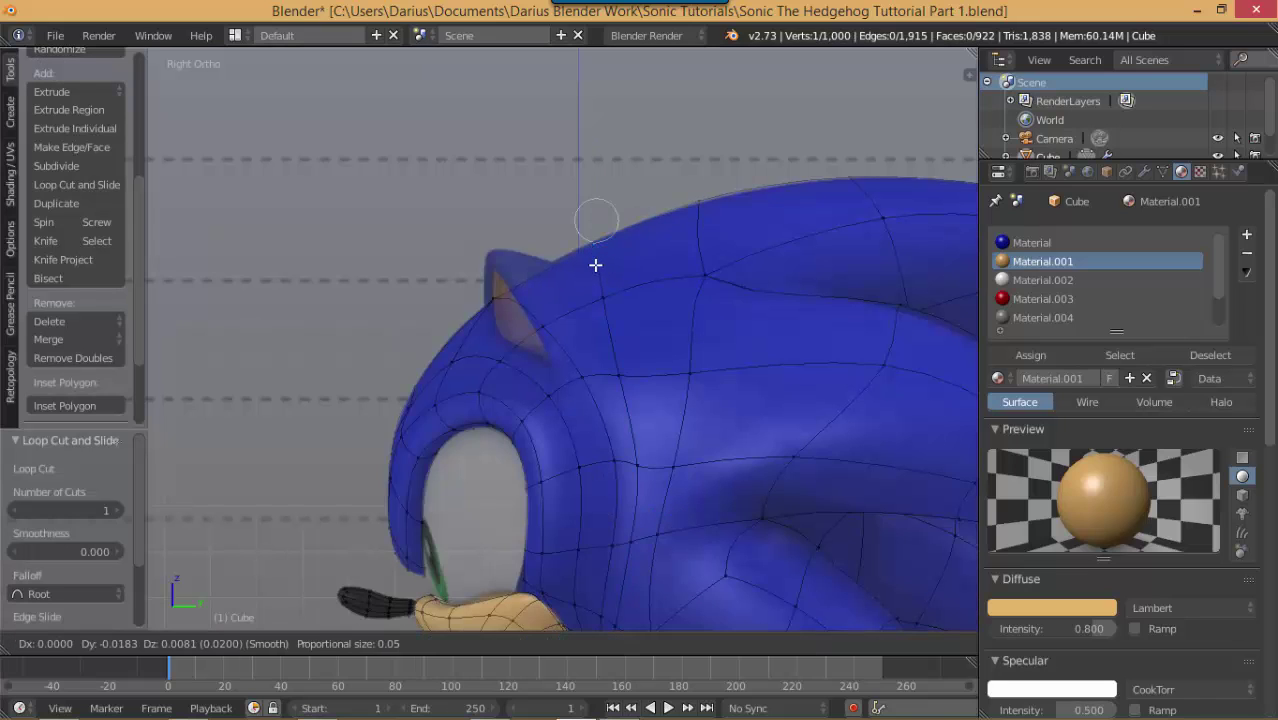
{"action": "left_click", "coordinate": [587, 262]}
Step: Reposition the new loop's next vertex down from the top and check the smoothed head in Object Mode
{"action": "right_click", "coordinate": [598, 296]}
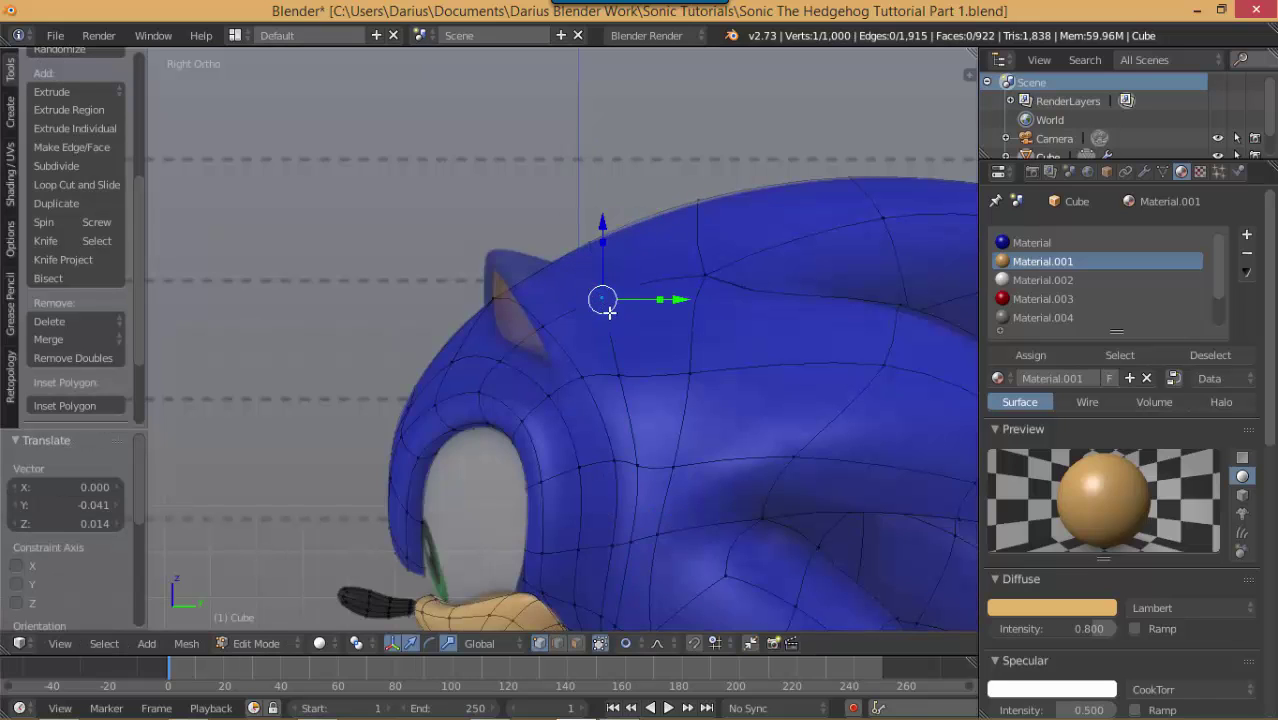
{"action": "middle_click_drag", "start_coordinate": [608, 312], "coordinate": [785, 332]}
{"action": "key", "text": "g"}
{"action": "left_click", "coordinate": [788, 334]}
{"action": "key", "text": "Tab"}
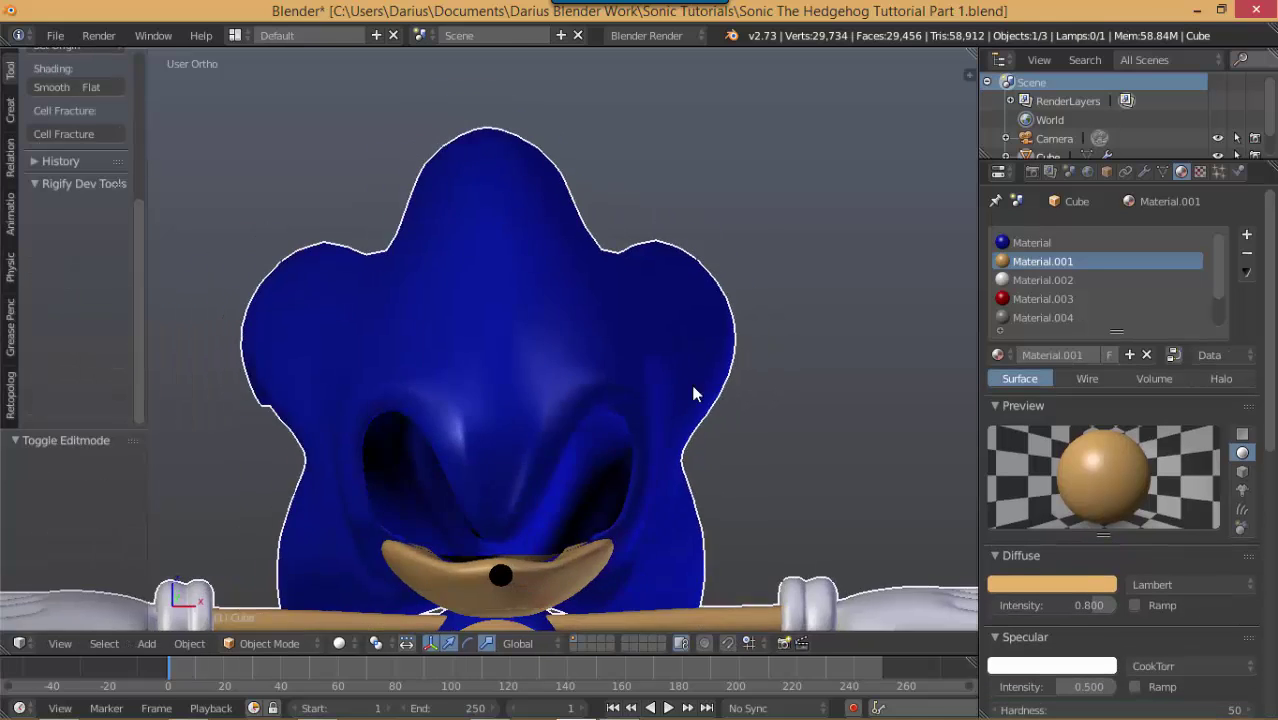
{"action": "middle_click_drag", "start_coordinate": [690, 388], "coordinate": [645, 383]}
Step: In the front view, move the two neighbouring vertices at the ear's lower edge 0.055 along X and -0.025 along Z
{"action": "key", "text": "KP_1"}
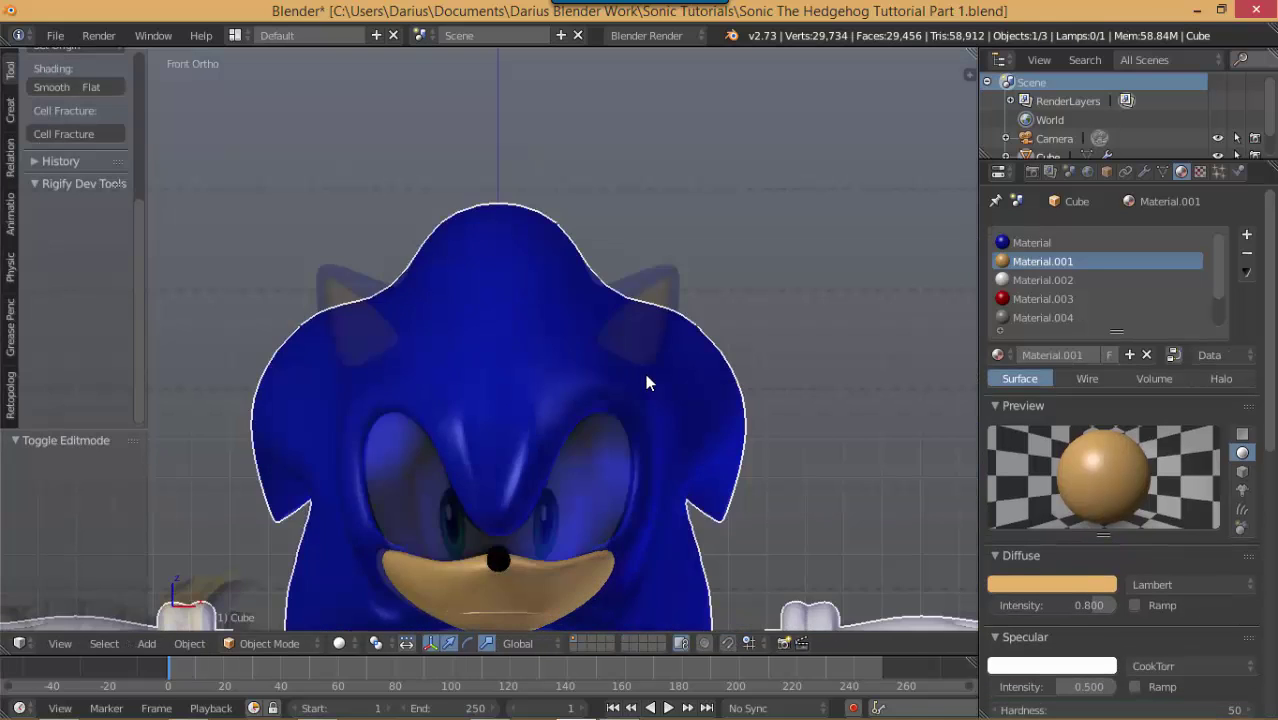
{"action": "key", "text": "Tab"}
{"action": "scroll", "coordinate": [656, 385], "scroll_direction": "up", "scroll_amount": 3}
{"action": "middle_click_drag", "start_coordinate": [751, 367], "coordinate": [597, 397], "text": "shift"}
{"action": "scroll", "coordinate": [610, 402], "scroll_direction": "up", "scroll_amount": 2}
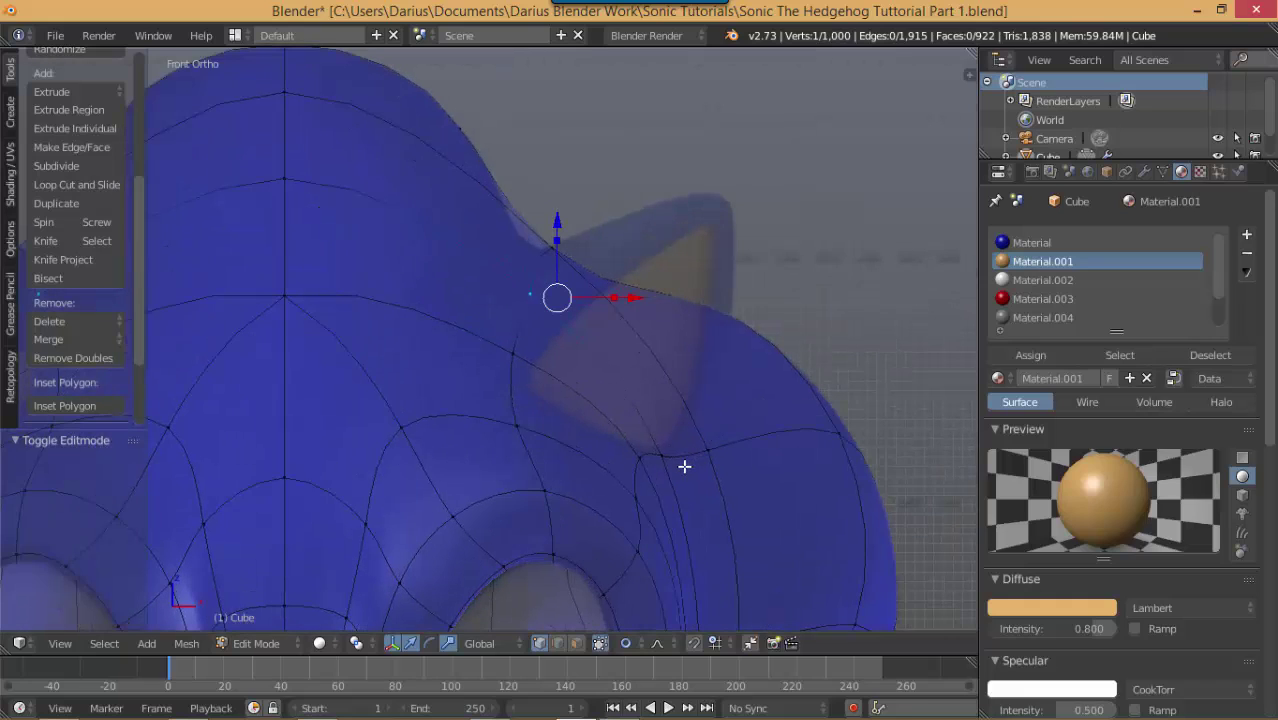
{"action": "right_click", "coordinate": [672, 457]}
{"action": "right_click", "coordinate": [645, 457], "text": "shift"}
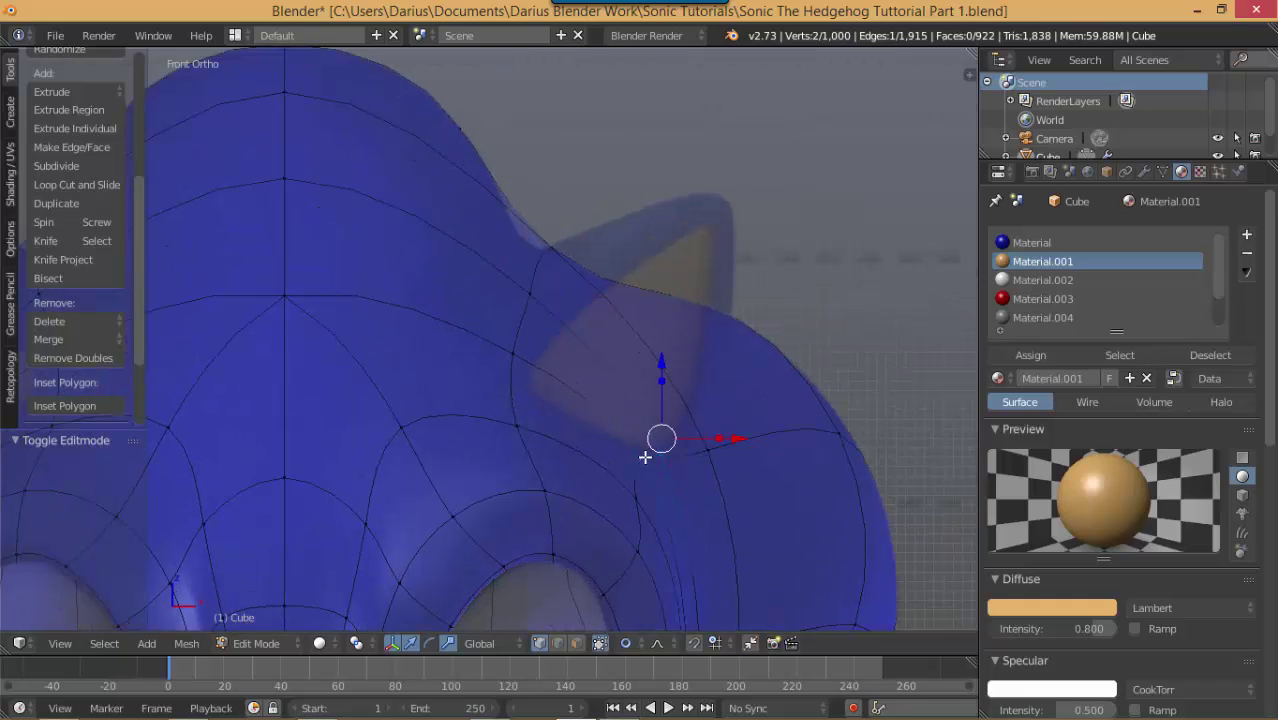
{"action": "key", "text": "g"}
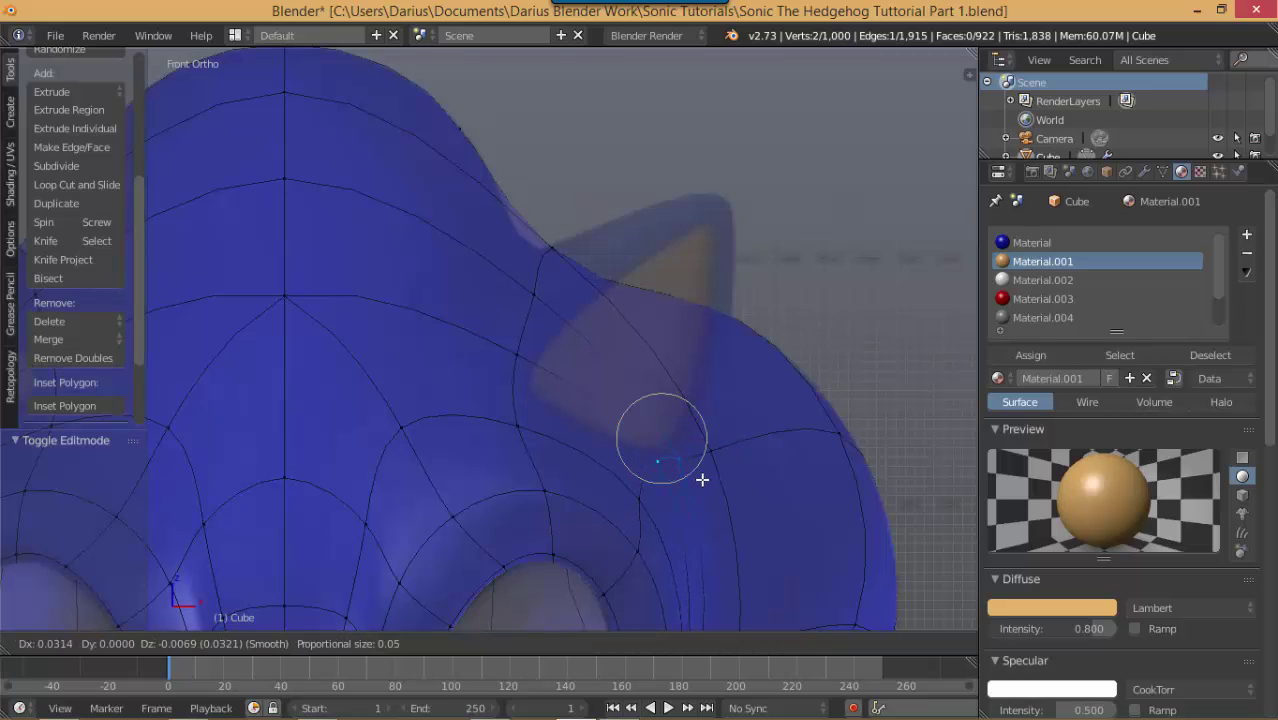
{"action": "left_click", "coordinate": [708, 489]}
Step: In the front view, move the vertex at the ear's inner edge 0.003 along X and -0.034 along Z, and adjust its upper neighbour
{"action": "right_click", "coordinate": [526, 356]}
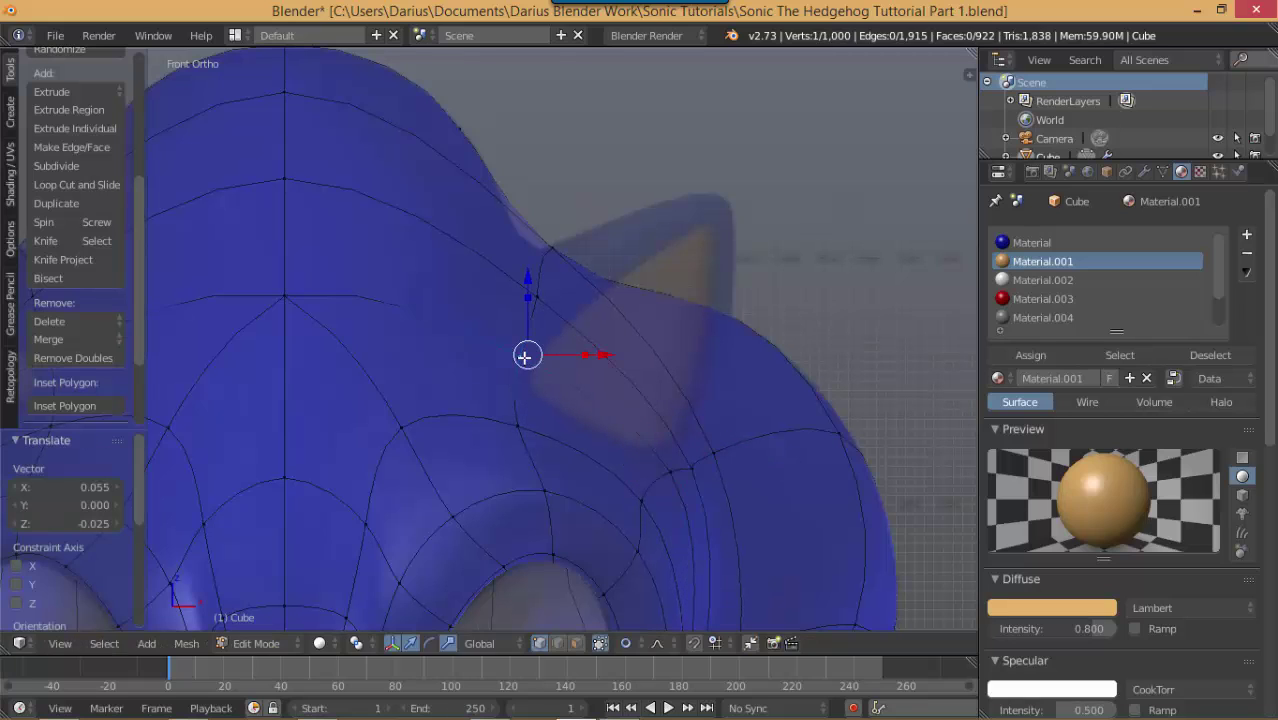
{"action": "key", "text": "g"}
{"action": "left_click", "coordinate": [527, 375]}
{"action": "key", "text": "g"}
{"action": "left_click", "coordinate": [544, 334]}
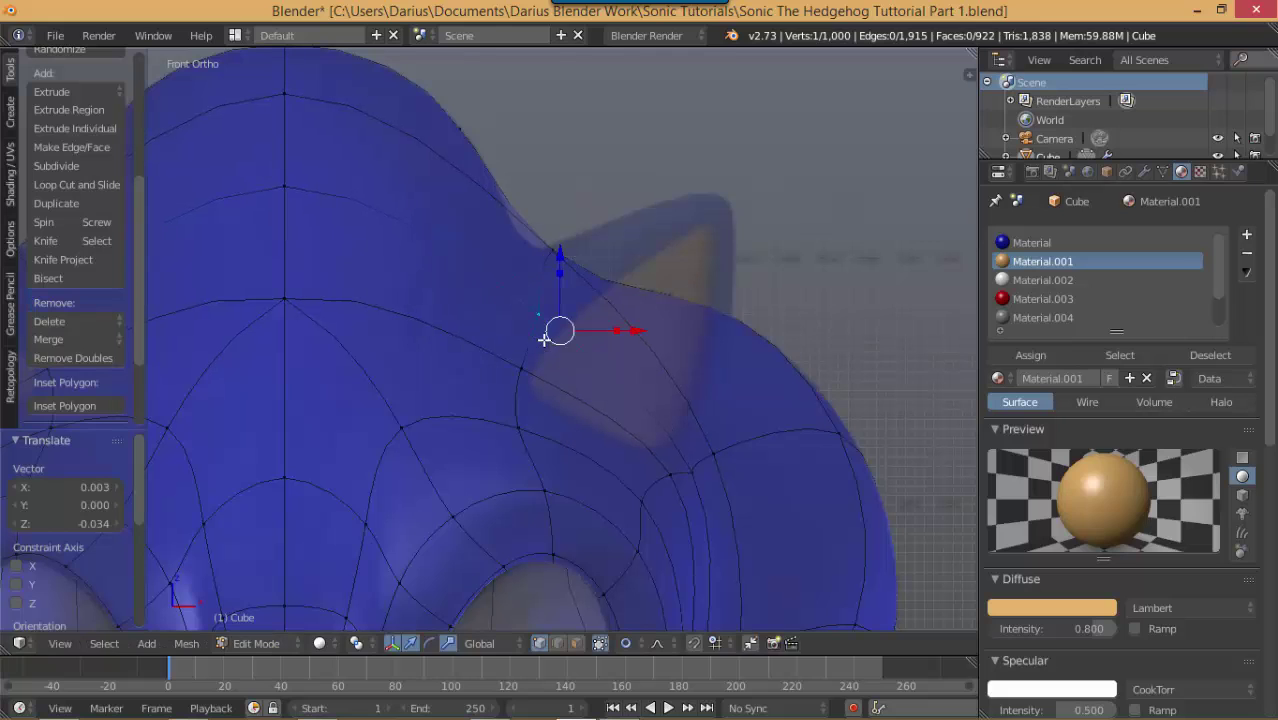
Step: Move the loop vertex behind the ear's lower edge -0.027 along X, 0.047 along Y and 0.035 along Z
{"action": "middle_click_drag", "start_coordinate": [673, 453], "coordinate": [611, 492]}
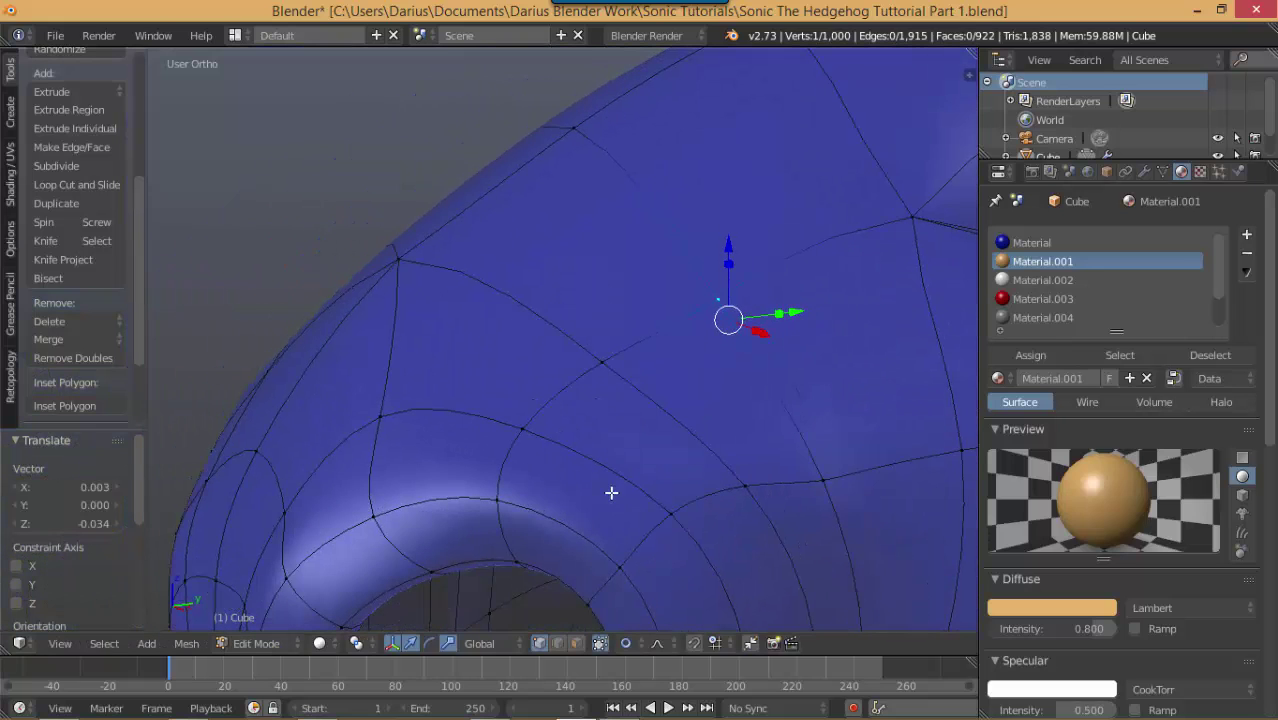
{"action": "right_click", "coordinate": [812, 463]}
{"action": "middle_click_drag", "start_coordinate": [805, 476], "coordinate": [782, 536]}
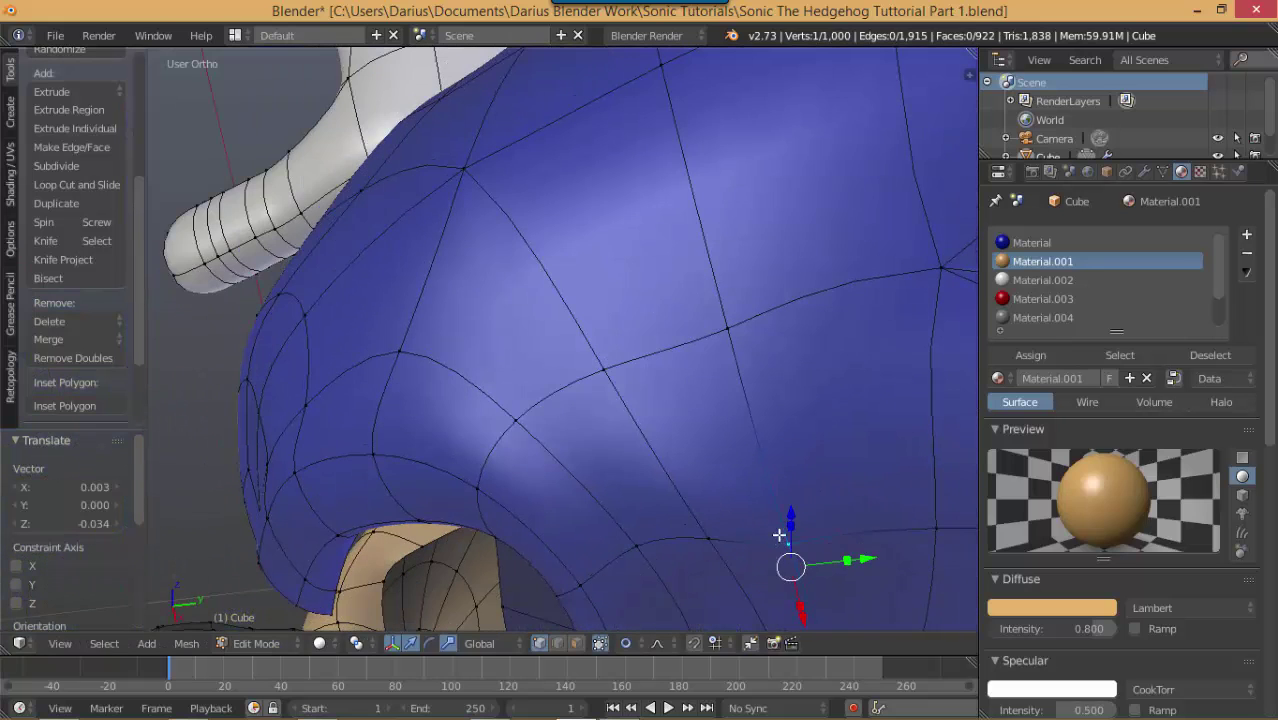
{"action": "key", "text": "g"}
{"action": "left_click", "coordinate": [857, 437]}
Step: Nudge the vertex at the ear's lower corner, and move the one above it -0.001 along X, 0.010 along Y and 0.003 along Z
{"action": "right_click", "coordinate": [716, 520]}
{"action": "key", "text": "g"}
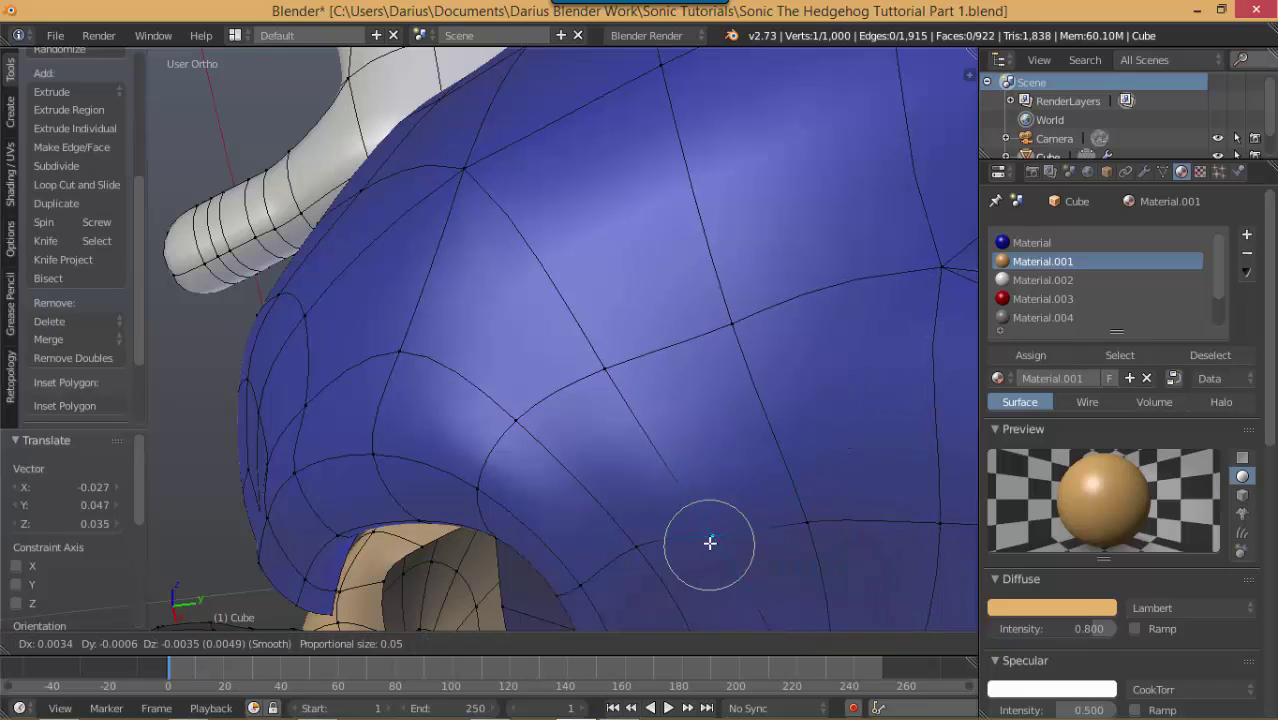
{"action": "left_click", "coordinate": [710, 541]}
{"action": "right_click", "coordinate": [742, 335]}
{"action": "key", "text": "g"}
{"action": "left_click", "coordinate": [747, 331]}
{"action": "scroll", "coordinate": [643, 398], "scroll_direction": "down", "scroll_amount": 3}
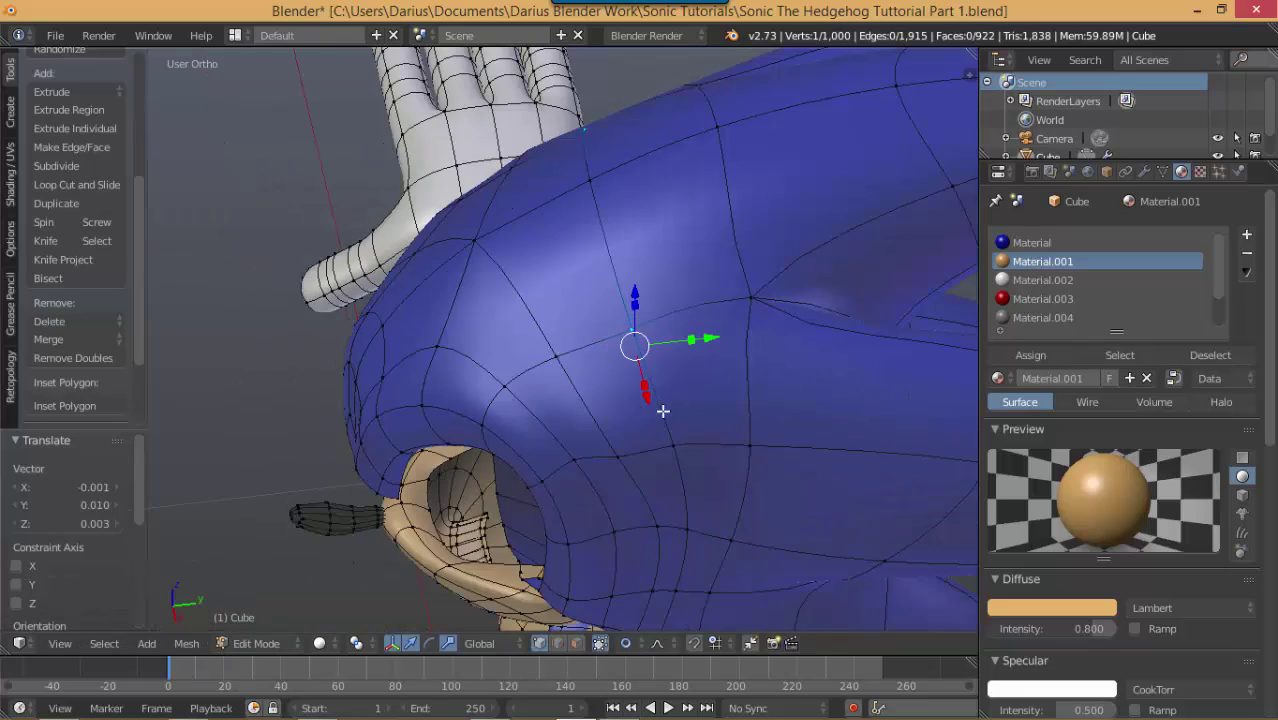
{"action": "middle_click_drag", "start_coordinate": [662, 411], "coordinate": [710, 380]}
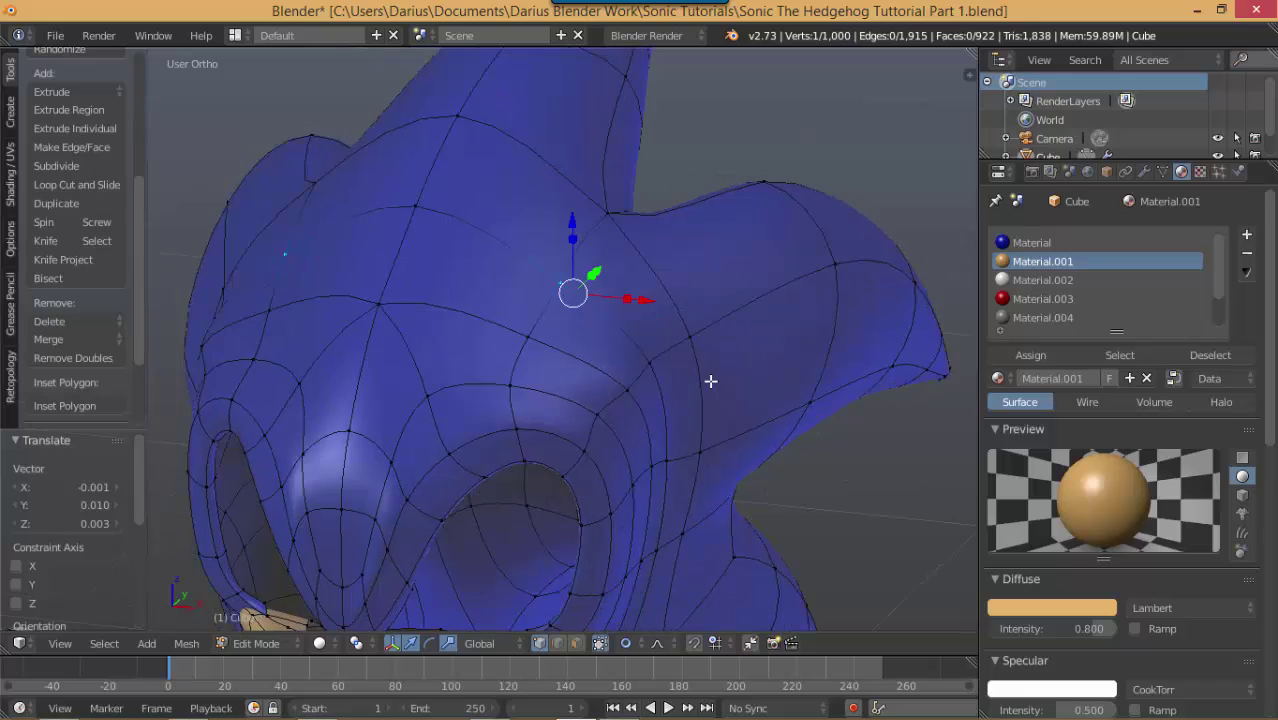
{"action": "key", "text": "KP_3"}
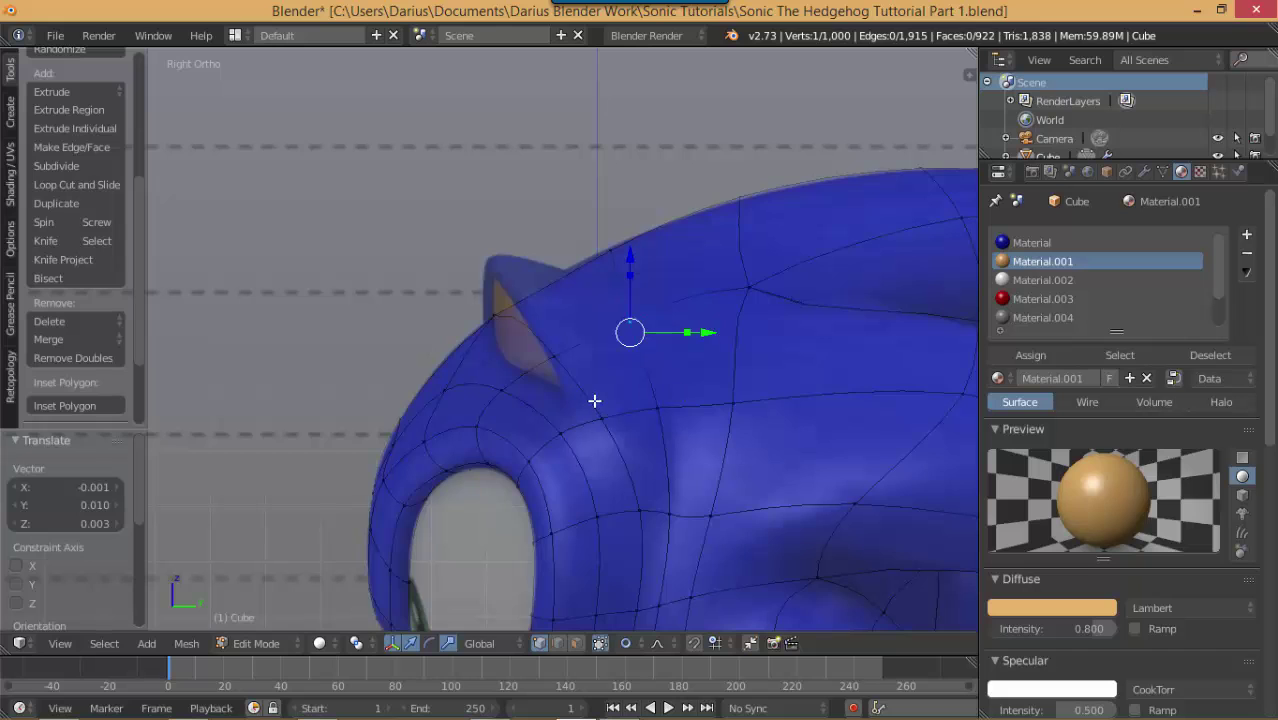
{"action": "key", "text": "KP_1"}
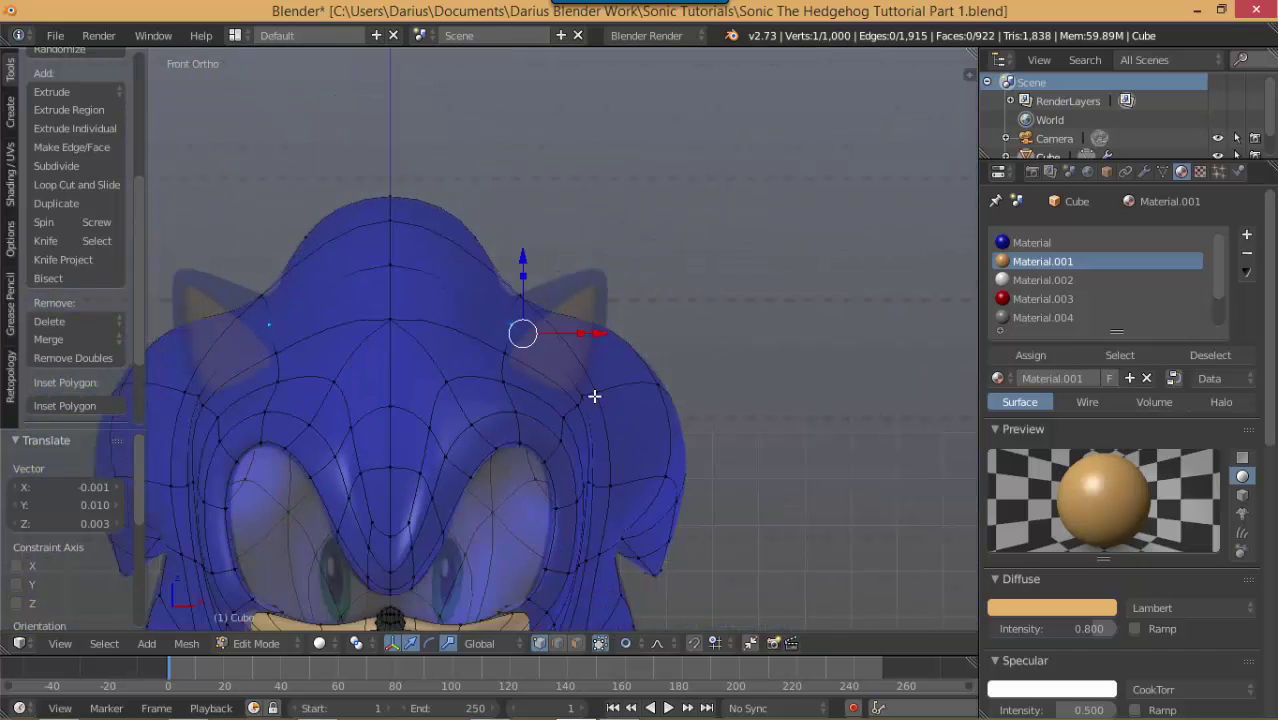
{"action": "scroll", "coordinate": [594, 396], "scroll_direction": "up", "scroll_amount": 4}
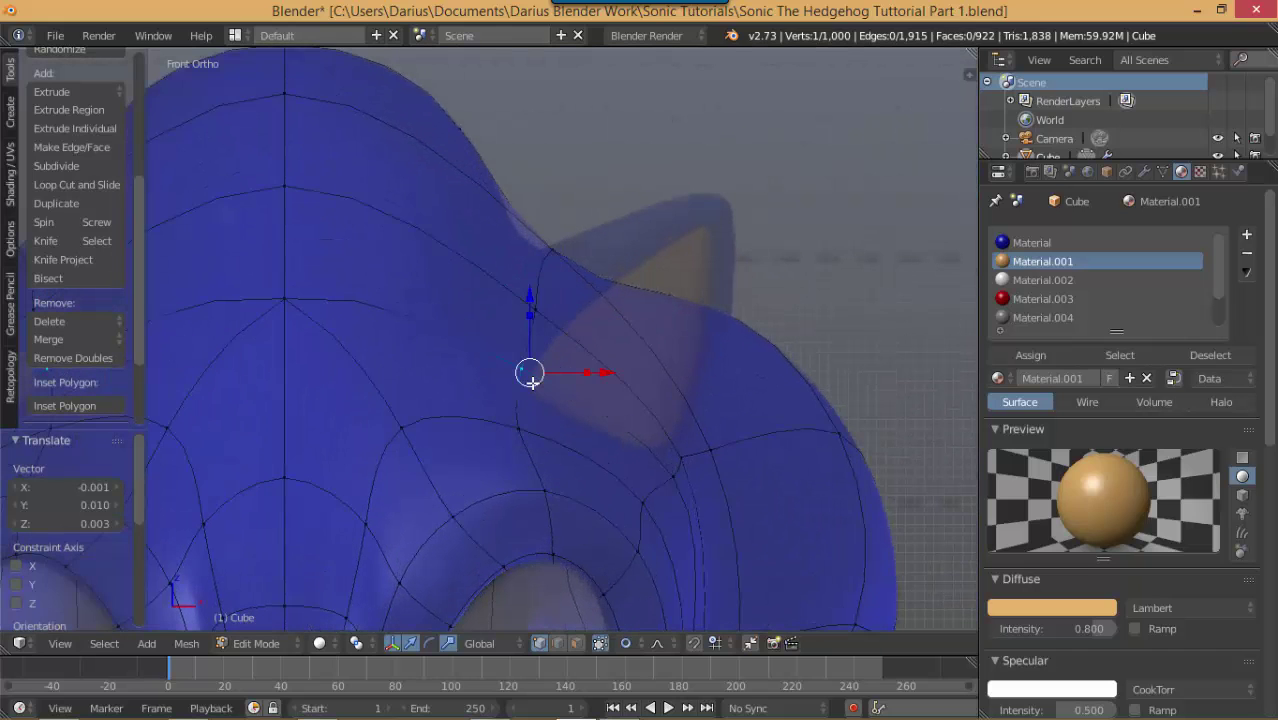
{"action": "right_click", "coordinate": [670, 479]}
{"action": "key", "text": "KP_3"}
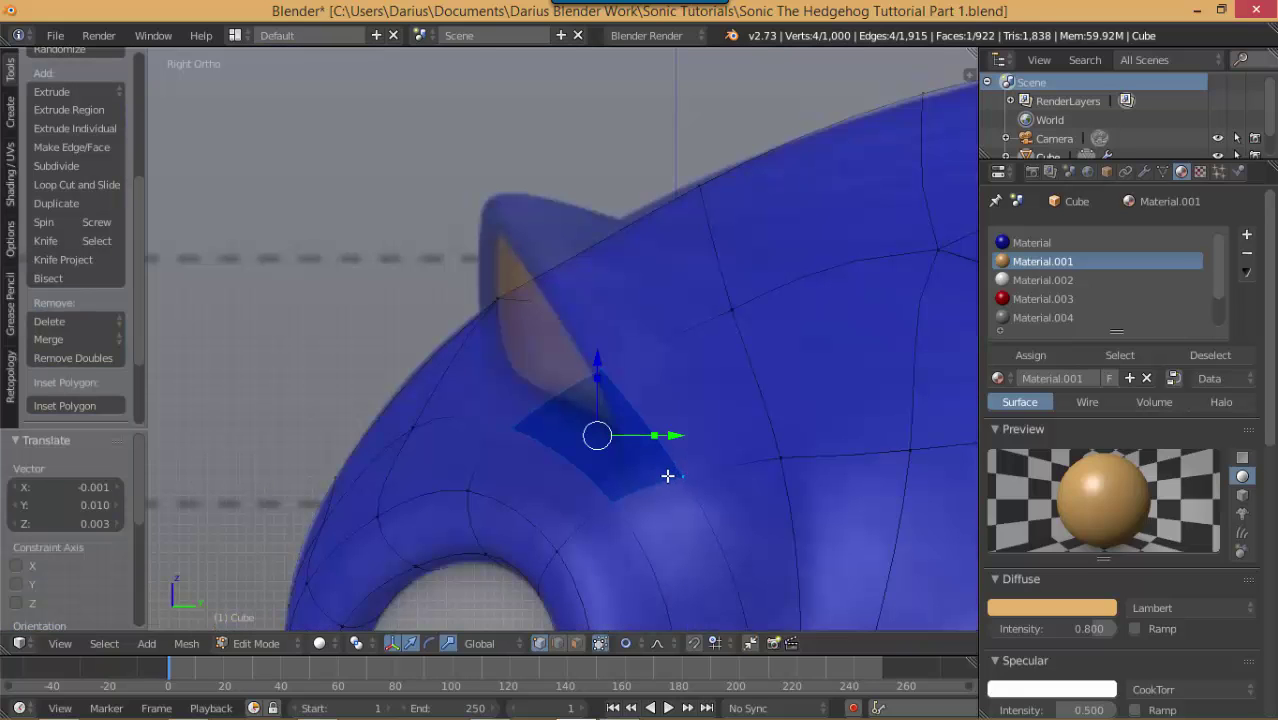
{"action": "key", "text": "1"}
{"action": "right_click", "coordinate": [405, 420]}
{"action": "right_click", "coordinate": [494, 254]}
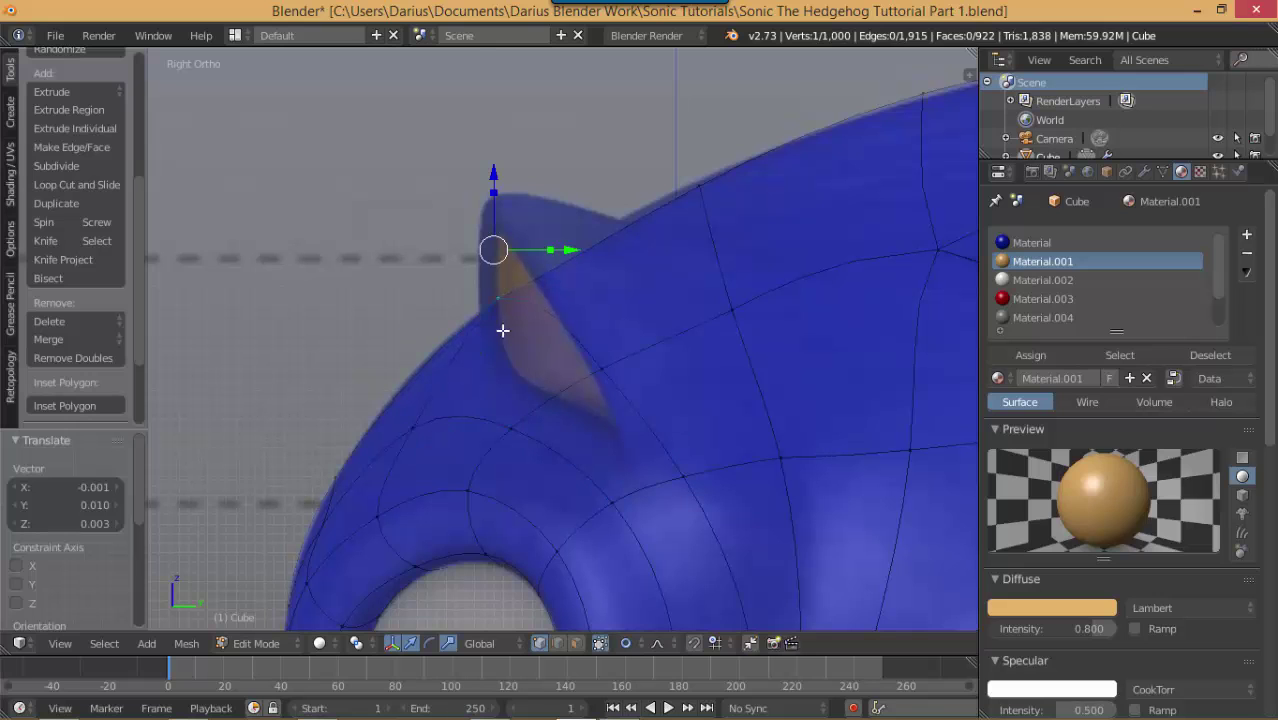
{"action": "right_click", "coordinate": [600, 356], "text": "shift"}
{"action": "right_click", "coordinate": [518, 427], "text": "shift"}
{"action": "right_click", "coordinate": [420, 428], "text": "shift"}
{"action": "right_click", "coordinate": [614, 496], "text": "shift"}
{"action": "right_click", "coordinate": [669, 469], "text": "shift"}
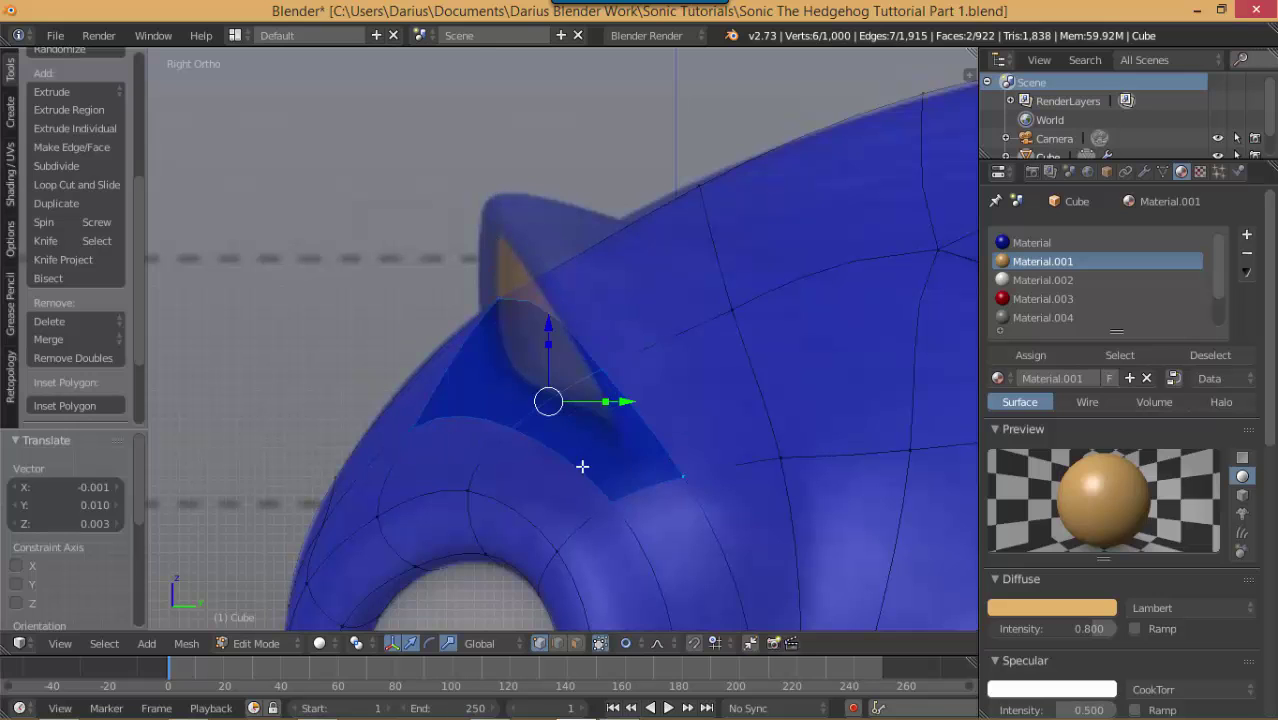
Step: Select the four corners of the face at the ear's base and extrude it 0.163 in X, -0.157 in Y and 0.144 in Z
{"action": "middle_click_drag", "start_coordinate": [658, 476], "coordinate": [715, 475]}
{"action": "right_click", "coordinate": [576, 352]}
{"action": "right_click", "coordinate": [537, 421], "text": "shift"}
{"action": "right_click", "coordinate": [684, 495], "text": "shift"}
{"action": "right_click", "coordinate": [741, 466], "text": "shift"}
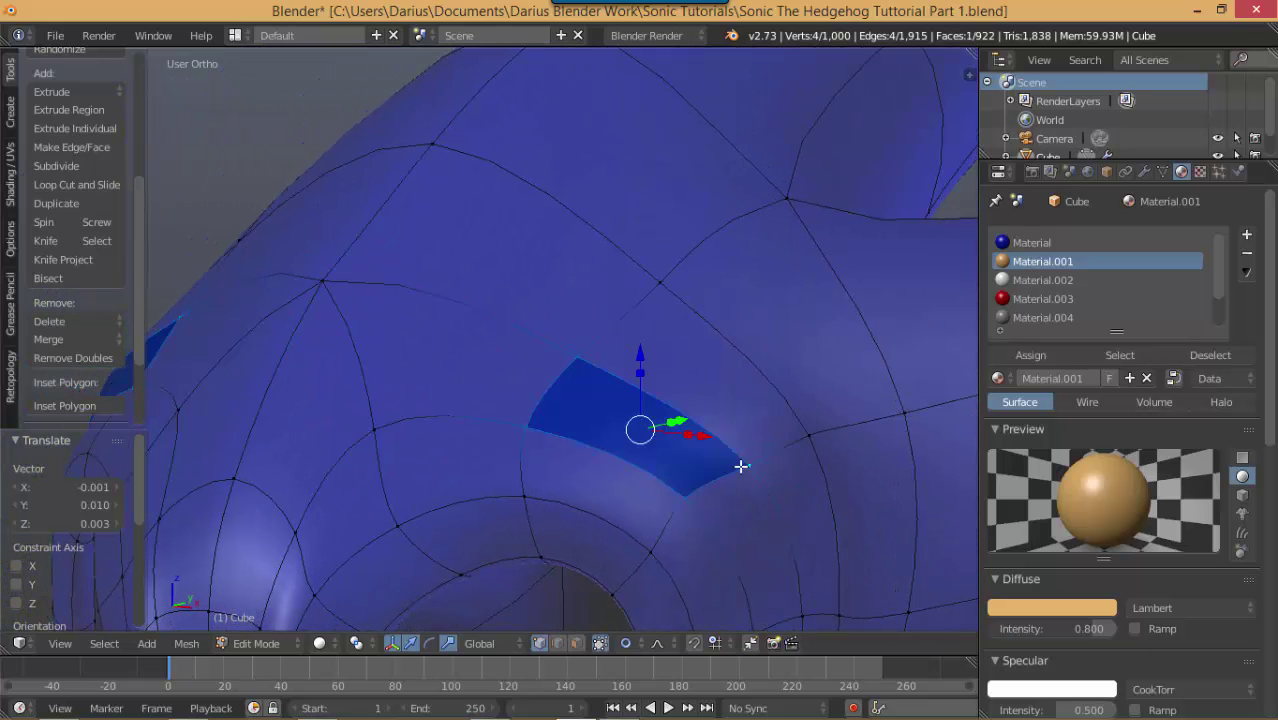
{"action": "key", "text": "KP_3"}
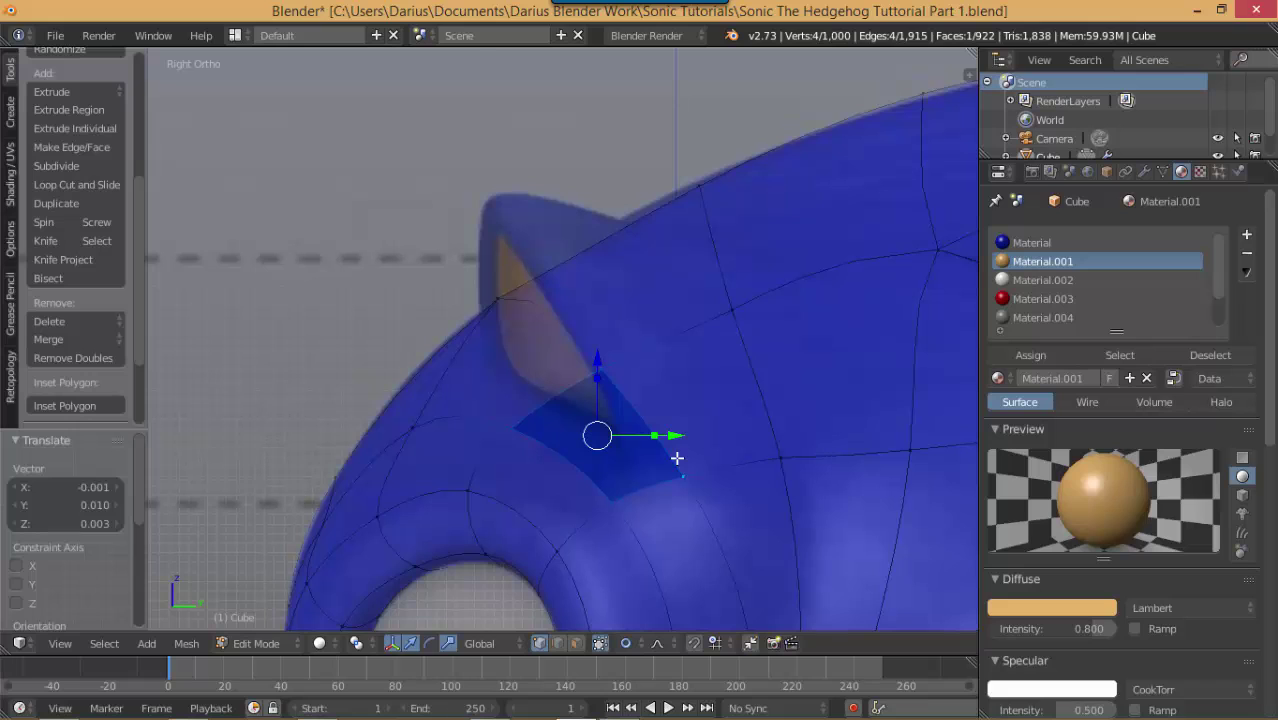
{"action": "key", "text": "e"}
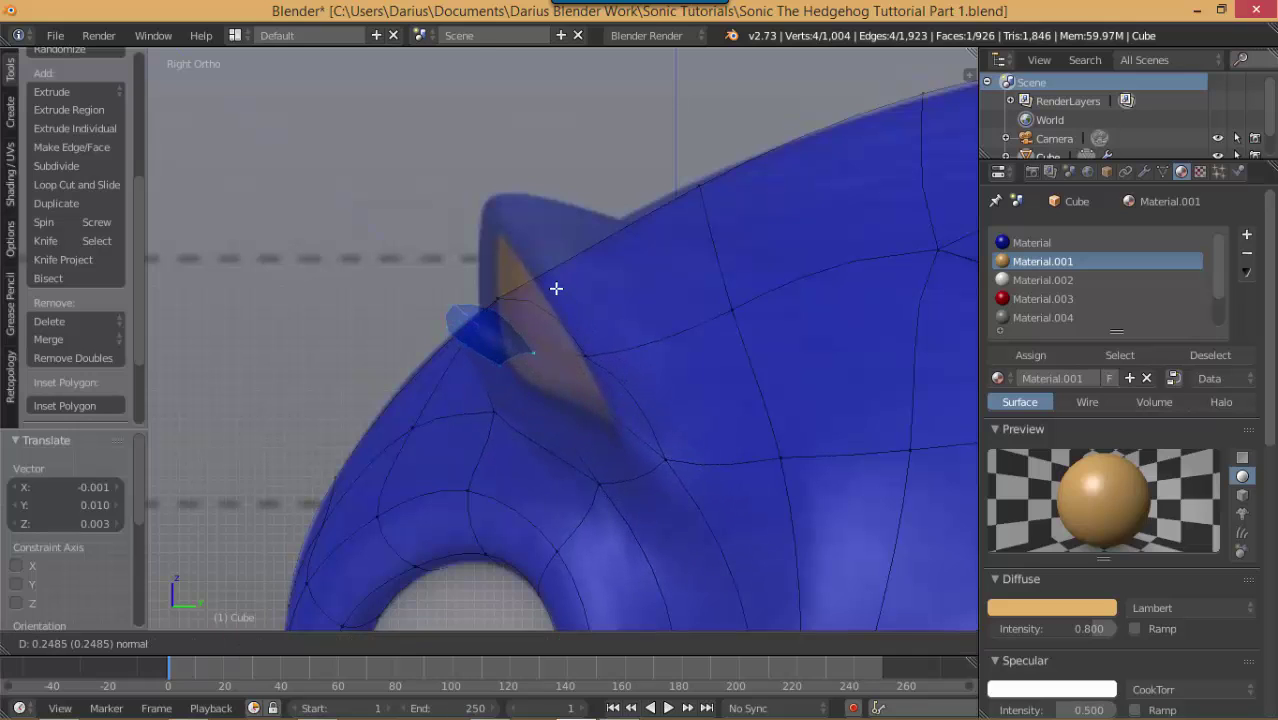
{"action": "left_click", "coordinate": [558, 291]}
Step: In the side view, move the upper rear vertex of the ear's base 0.109 along Y and 0.141 along Z, and shift the lower one backward
{"action": "right_click", "coordinate": [594, 349]}
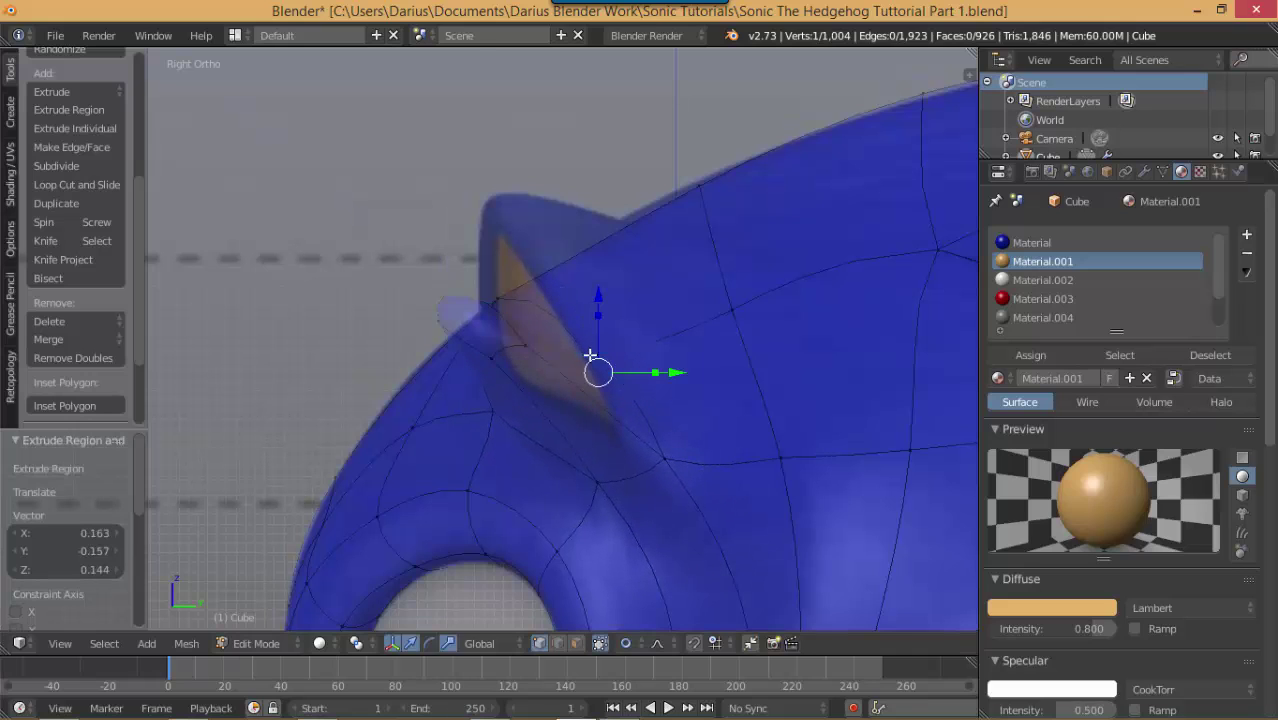
{"action": "key", "text": "g"}
{"action": "left_click", "coordinate": [693, 235]}
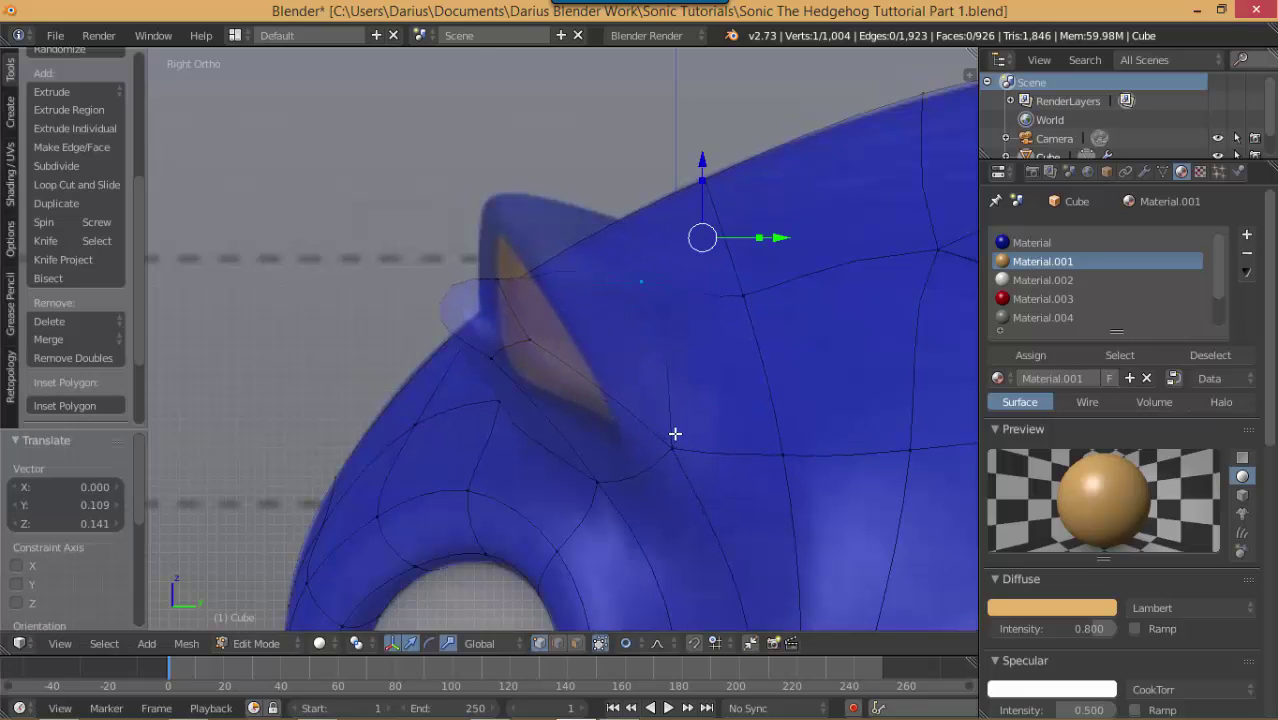
{"action": "right_click", "coordinate": [674, 448]}
{"action": "key", "text": "g"}
{"action": "left_click", "coordinate": [815, 448]}
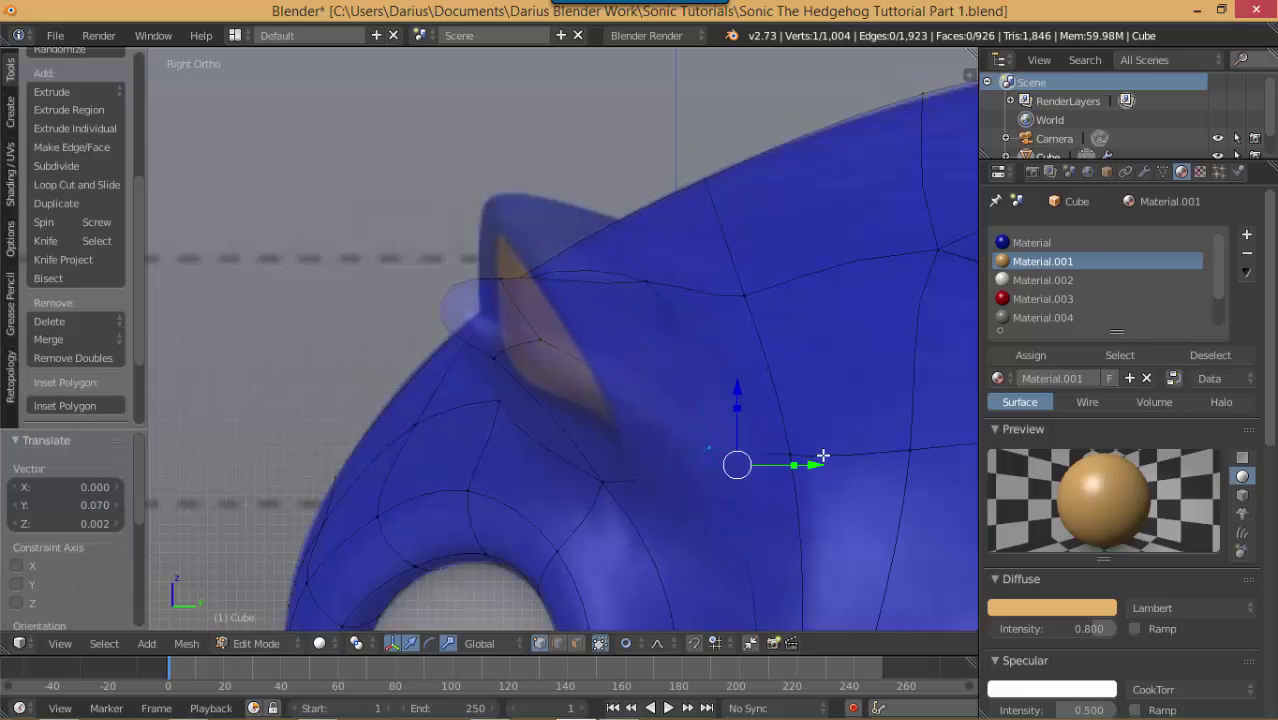
{"action": "key", "text": "g"}
{"action": "left_click", "coordinate": [828, 424]}
Step: Shift the next loop behind the ear back: lower vertex 0.044 along Y, upper vertex 0.038 along Y and 0.032 along Z
{"action": "right_click", "coordinate": [799, 450]}
{"action": "key", "text": "g"}
{"action": "left_click", "coordinate": [843, 453]}
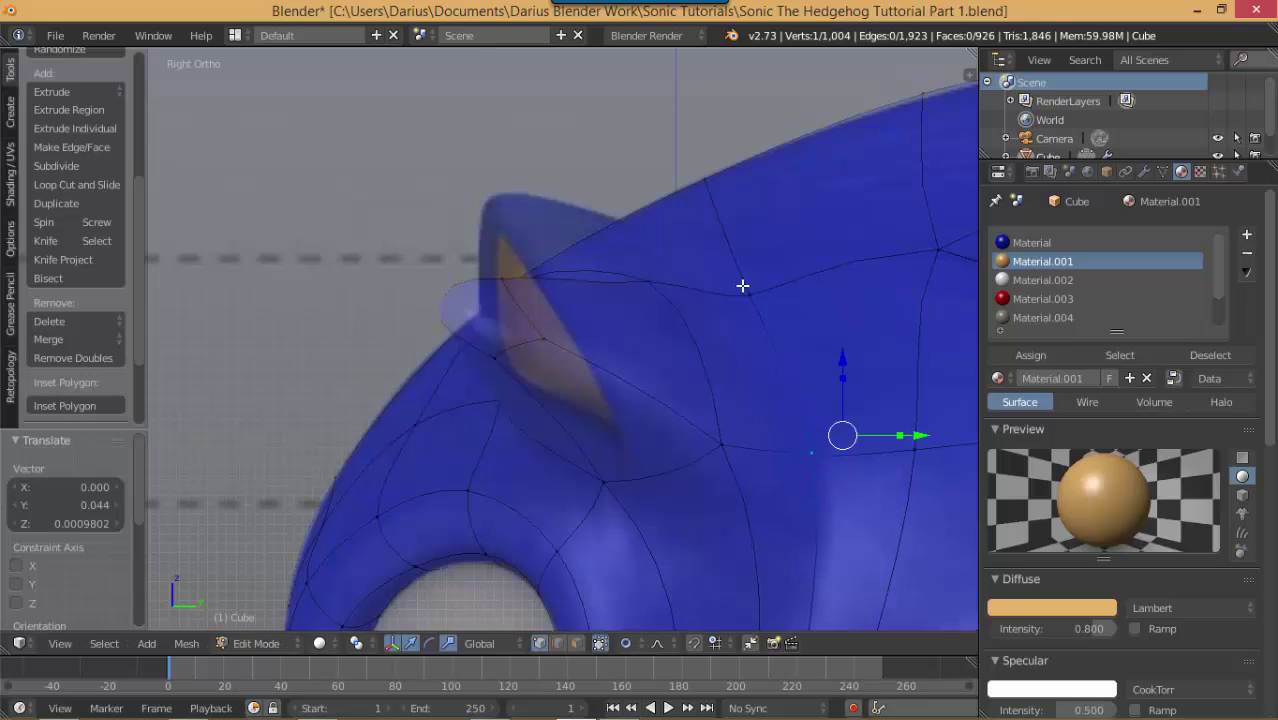
{"action": "right_click", "coordinate": [743, 289]}
{"action": "key", "text": "g"}
{"action": "left_click", "coordinate": [790, 252]}
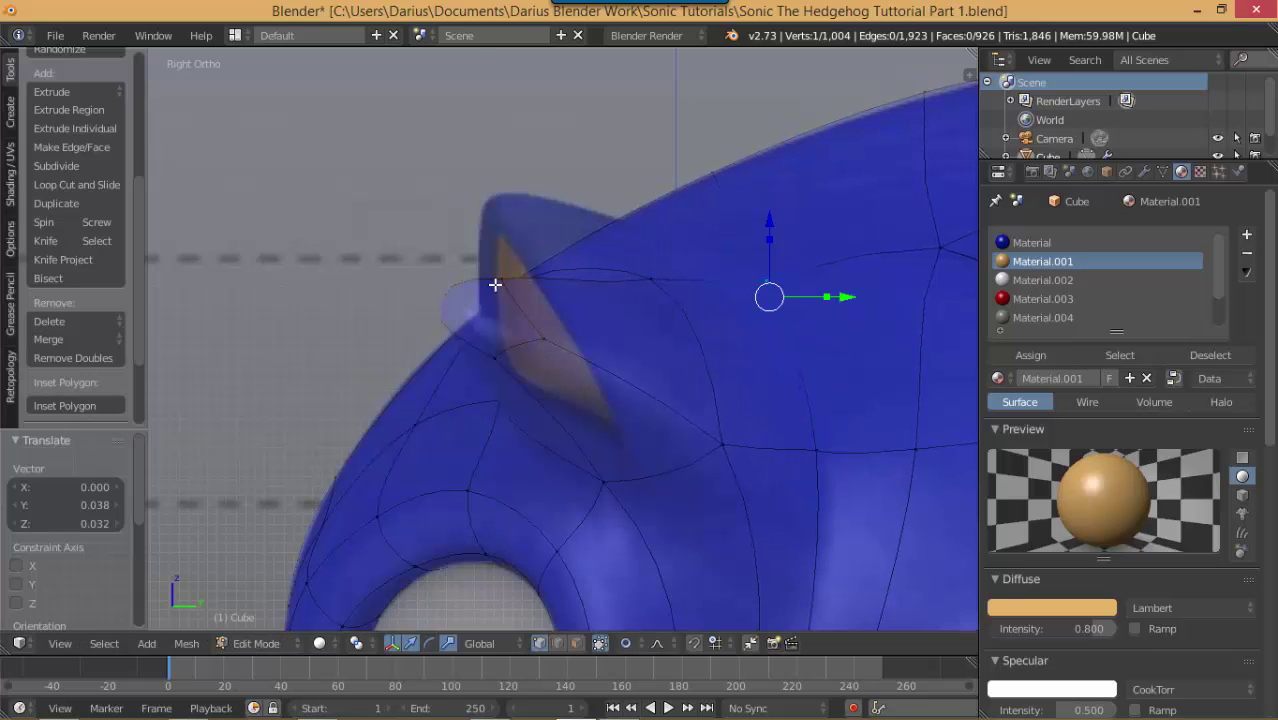
Step: Raise the extruded ear's tip to the side reference: one vertex 0.153 in Y and 0.192 in Z, another 0.068 in Y and 0.131 in Z
{"action": "right_click", "coordinate": [452, 238]}
{"action": "key", "text": "g"}
{"action": "left_click", "coordinate": [650, 95]}
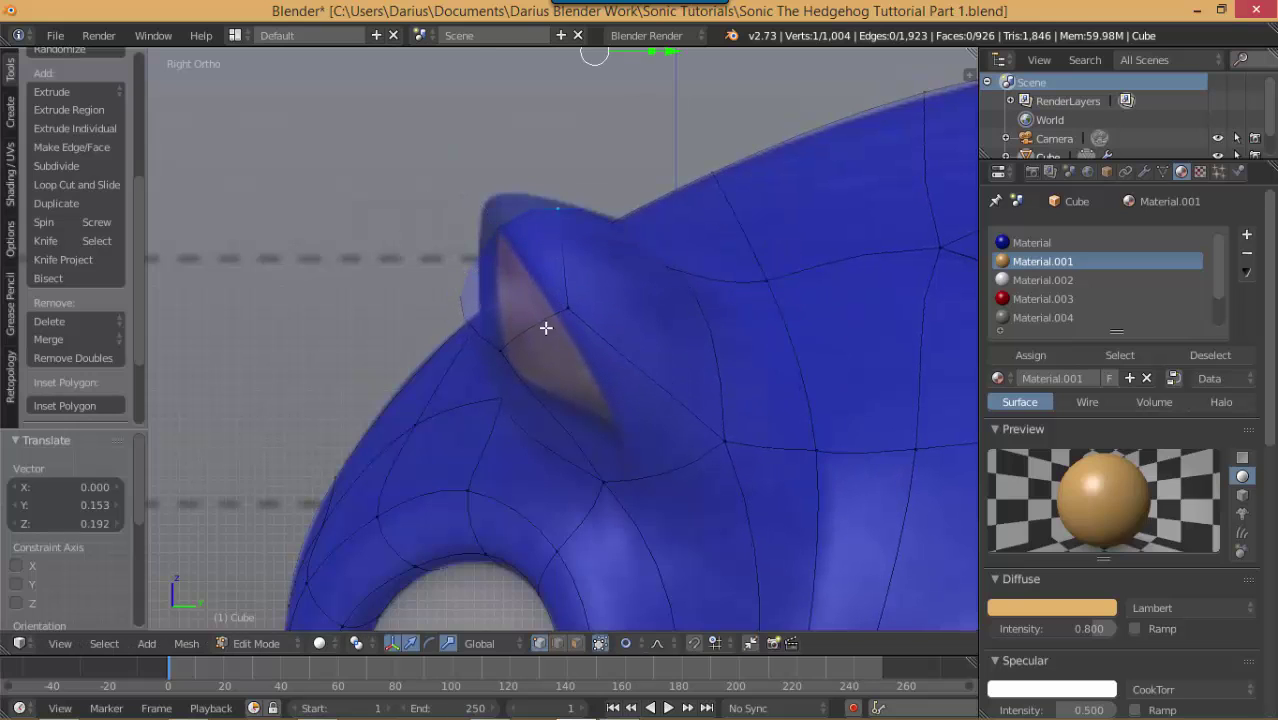
{"action": "key", "text": "z"}
{"action": "right_click", "coordinate": [458, 292]}
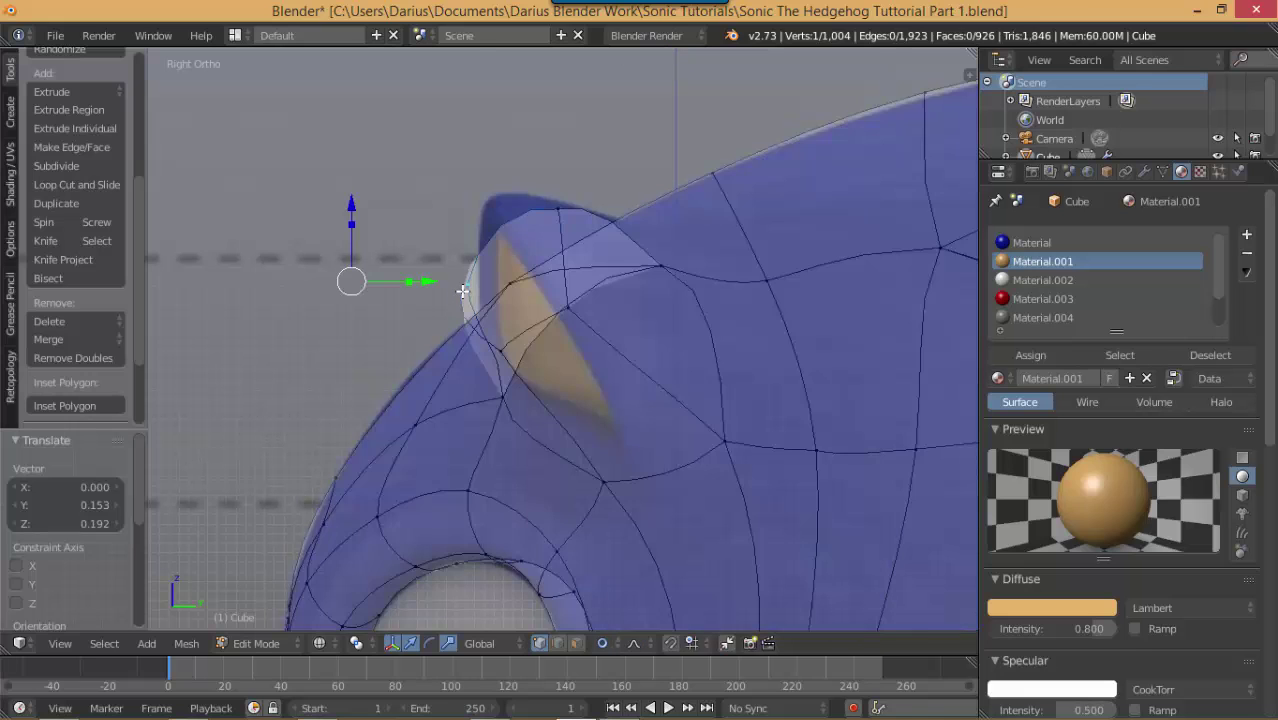
{"action": "key", "text": "z"}
{"action": "key", "text": "g"}
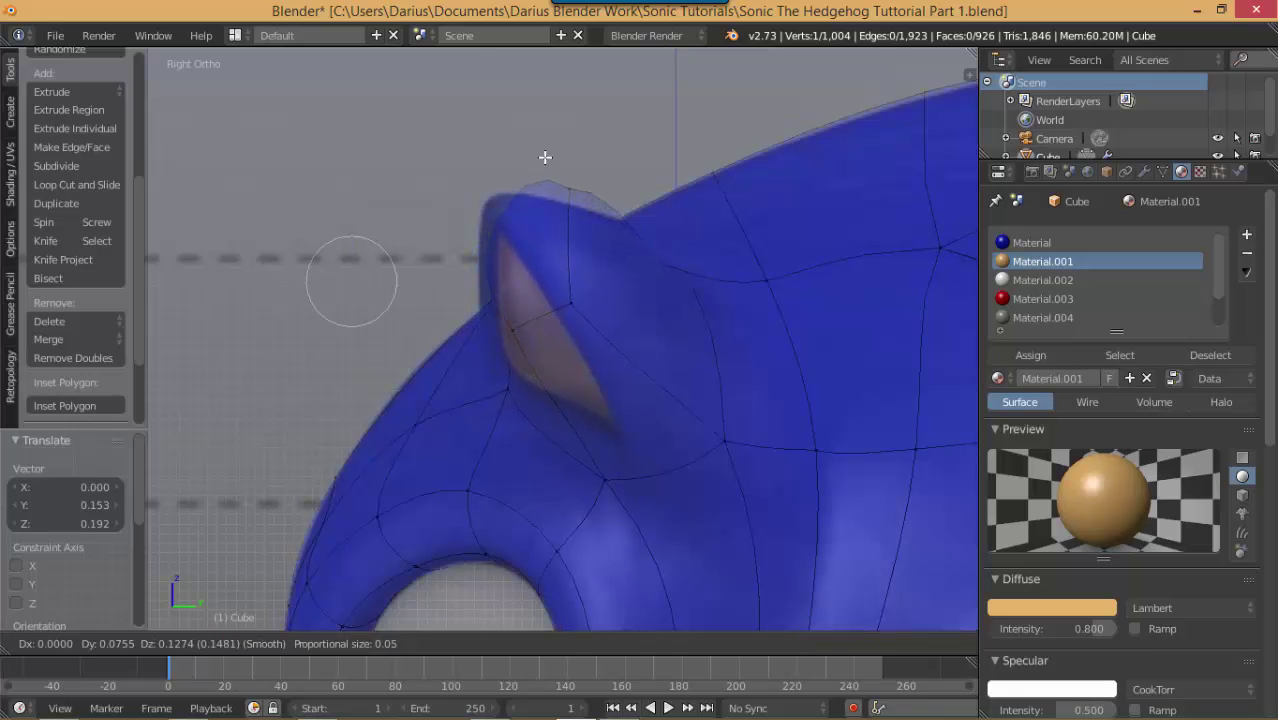
{"action": "left_click", "coordinate": [541, 157]}
Step: In the front view, move the ear's two outer-edge vertices -0.074 along X and 0.058 along Z to match the reference
{"action": "key", "text": "KP_1"}
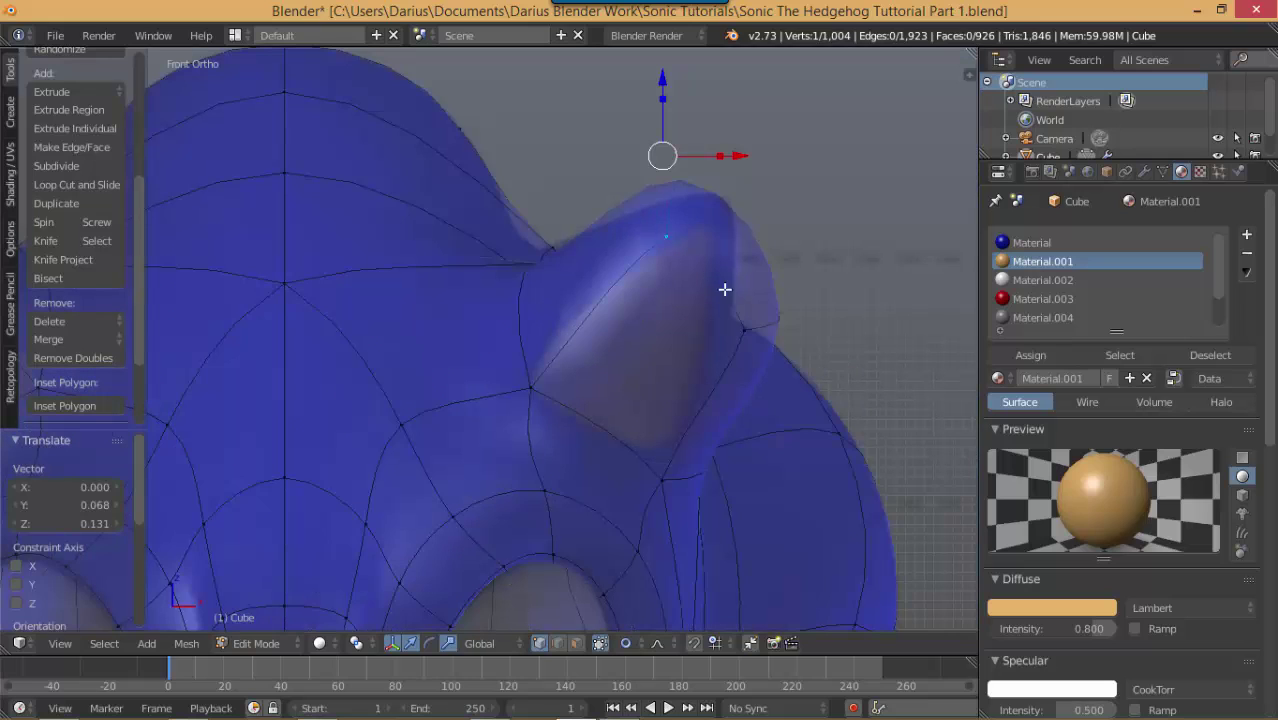
{"action": "right_click", "coordinate": [762, 314], "text": "shift"}
{"action": "key", "text": "z"}
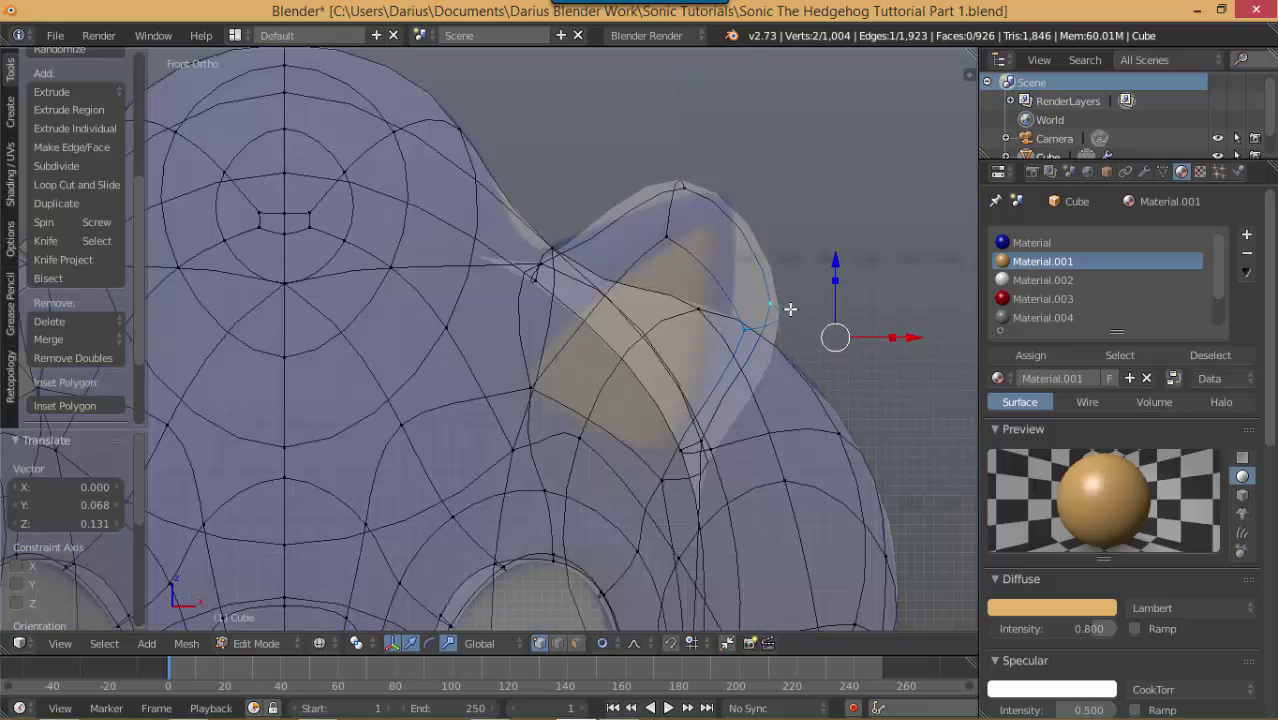
{"action": "key", "text": "z"}
{"action": "key", "text": "g"}
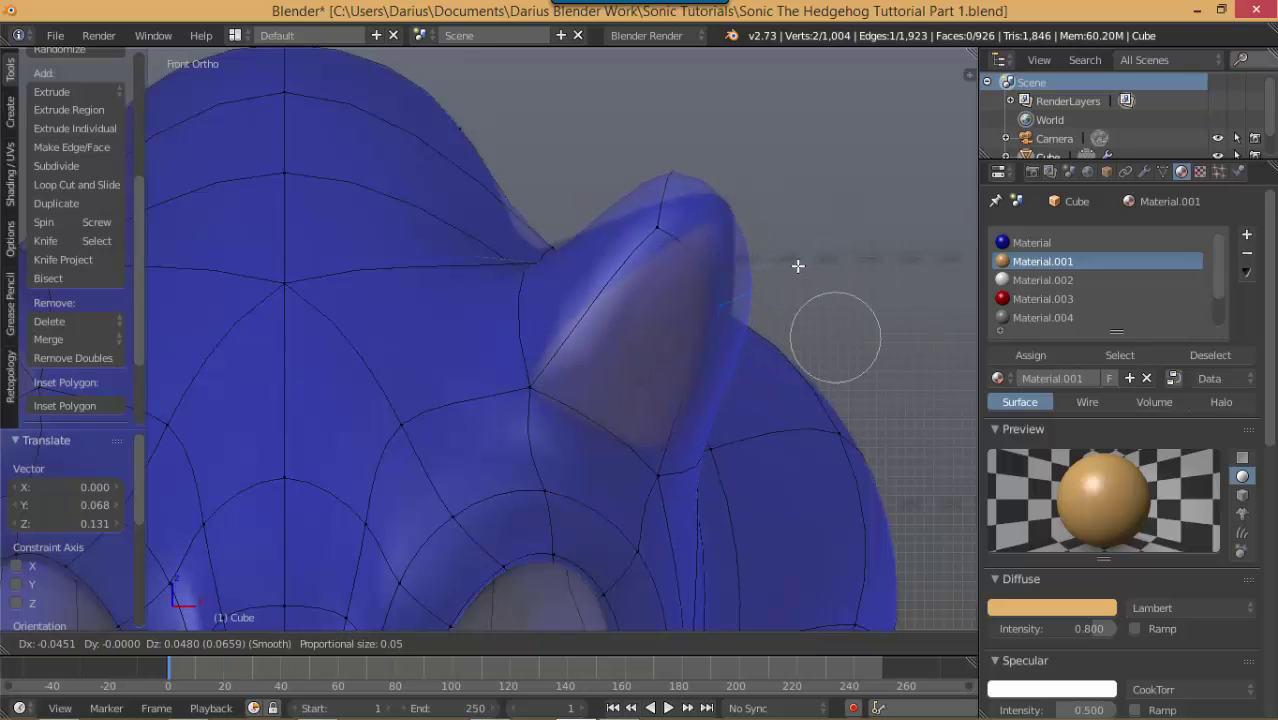
{"action": "left_click", "coordinate": [772, 257]}
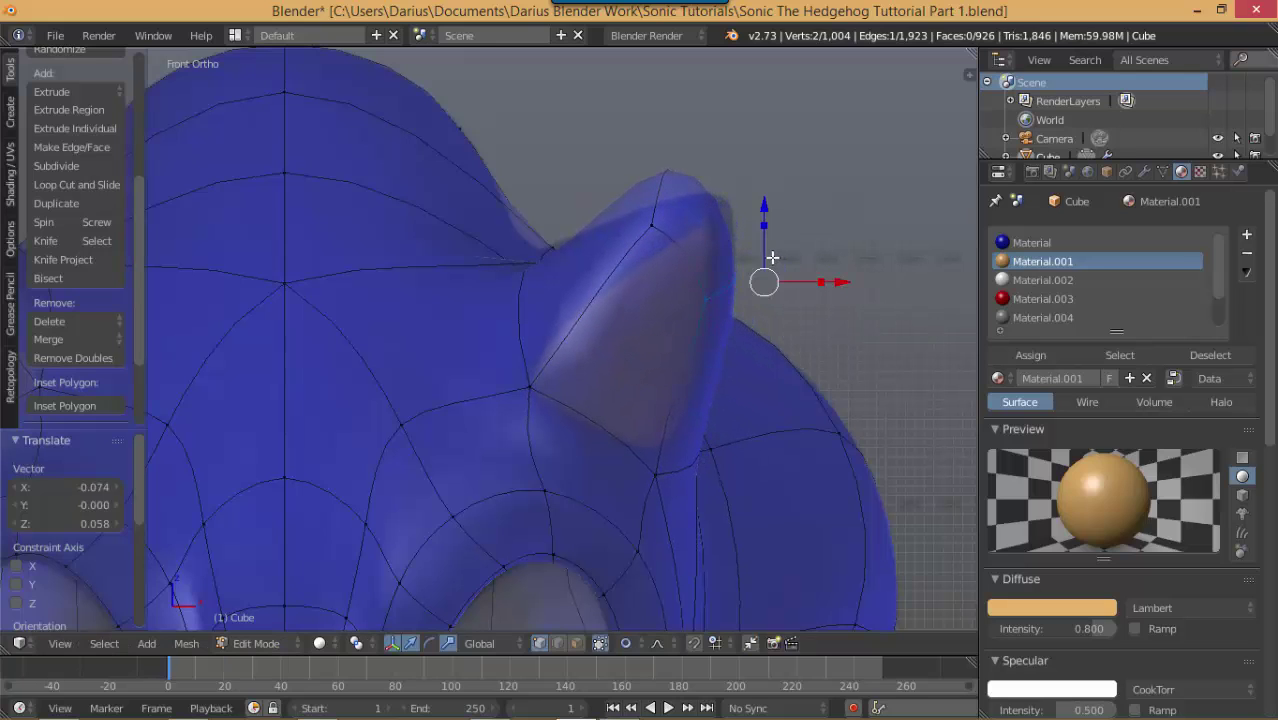
Step: Move the two vertices at the ear's top -0.022 along X and -0.060 along Z with a proportional size of 0.03
{"action": "right_click", "coordinate": [649, 240]}
{"action": "key", "text": "z"}
{"action": "right_click", "coordinate": [665, 181], "text": "shift"}
{"action": "key", "text": "z"}
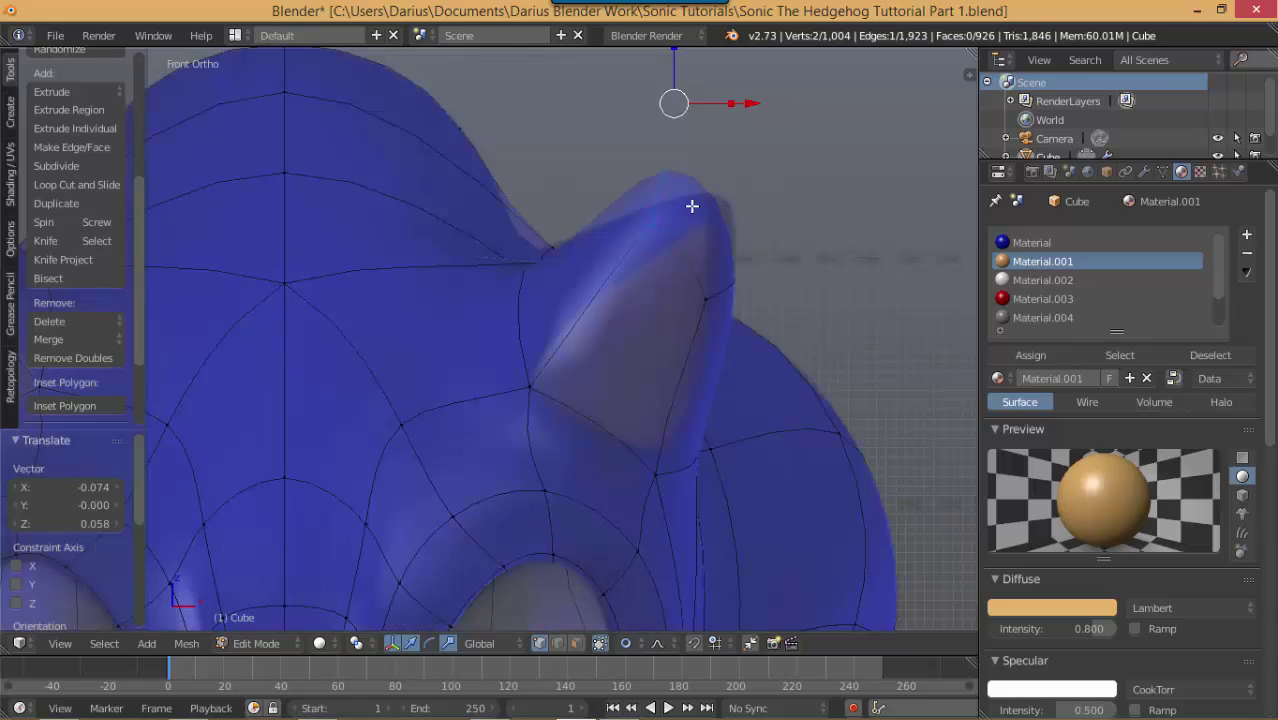
{"action": "key", "text": "g"}
{"action": "scroll", "coordinate": [680, 262], "scroll_direction": "up", "scroll_amount": 4}
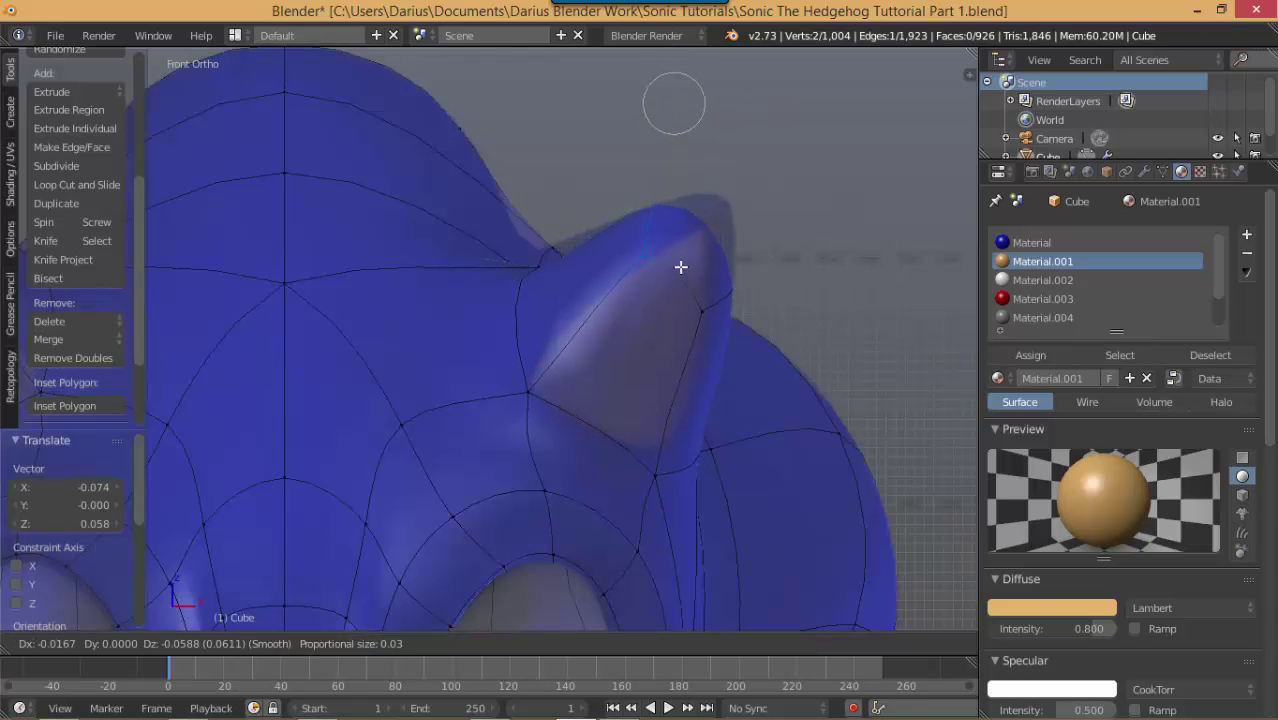
{"action": "left_click", "coordinate": [676, 268]}
Step: Raise the two vertices at the ear's inner base: one by 0.016, 0.021, 0.078 and its neighbour by -0.003, 0.012, 0.045 in X, Y, Z
{"action": "middle_click_drag", "start_coordinate": [588, 262], "coordinate": [536, 222]}
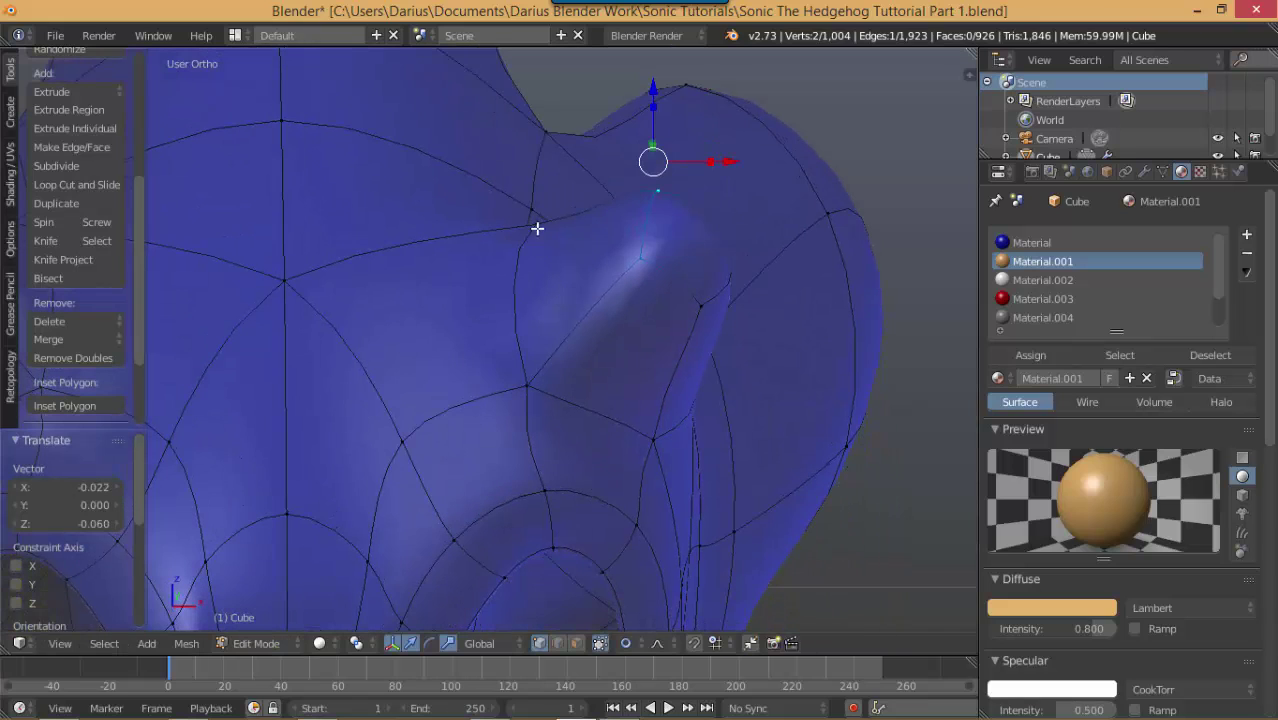
{"action": "right_click", "coordinate": [535, 208]}
{"action": "key", "text": "g"}
{"action": "left_click", "coordinate": [548, 170]}
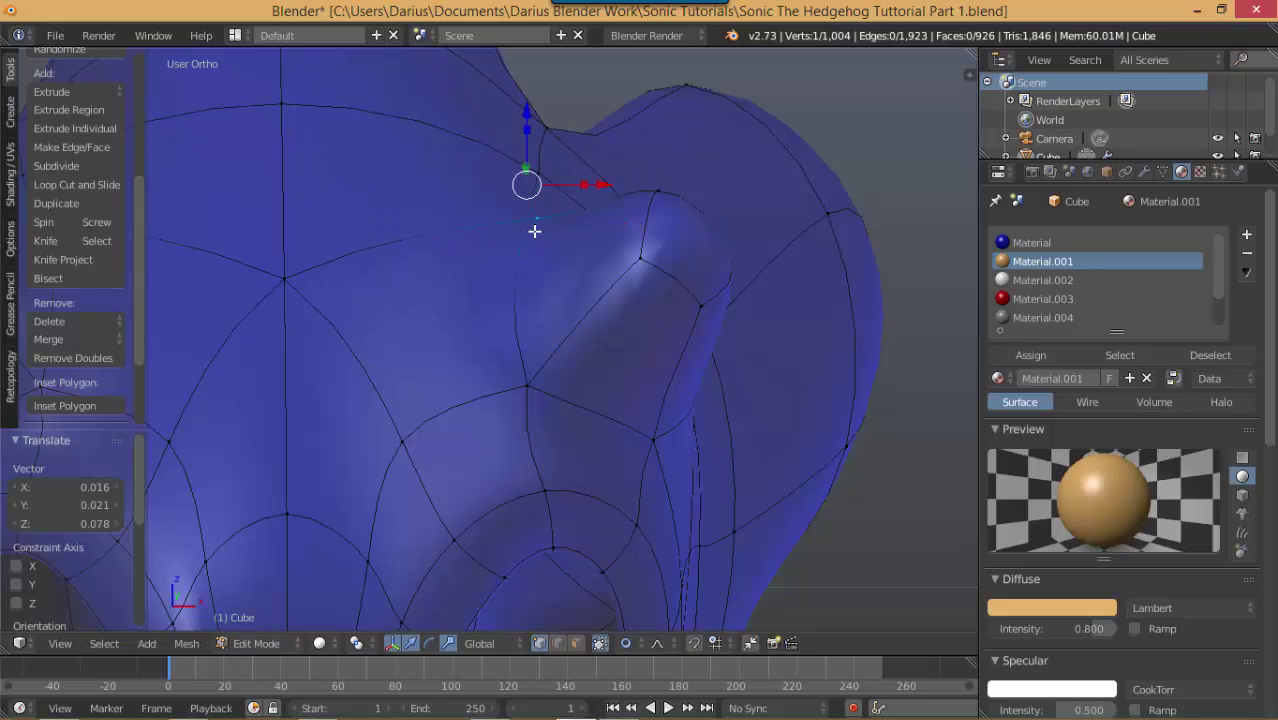
{"action": "key", "text": "g"}
{"action": "left_click", "coordinate": [531, 191]}
{"action": "key", "text": "KP_1"}
{"action": "scroll", "coordinate": [605, 254], "scroll_direction": "up", "scroll_amount": 4}
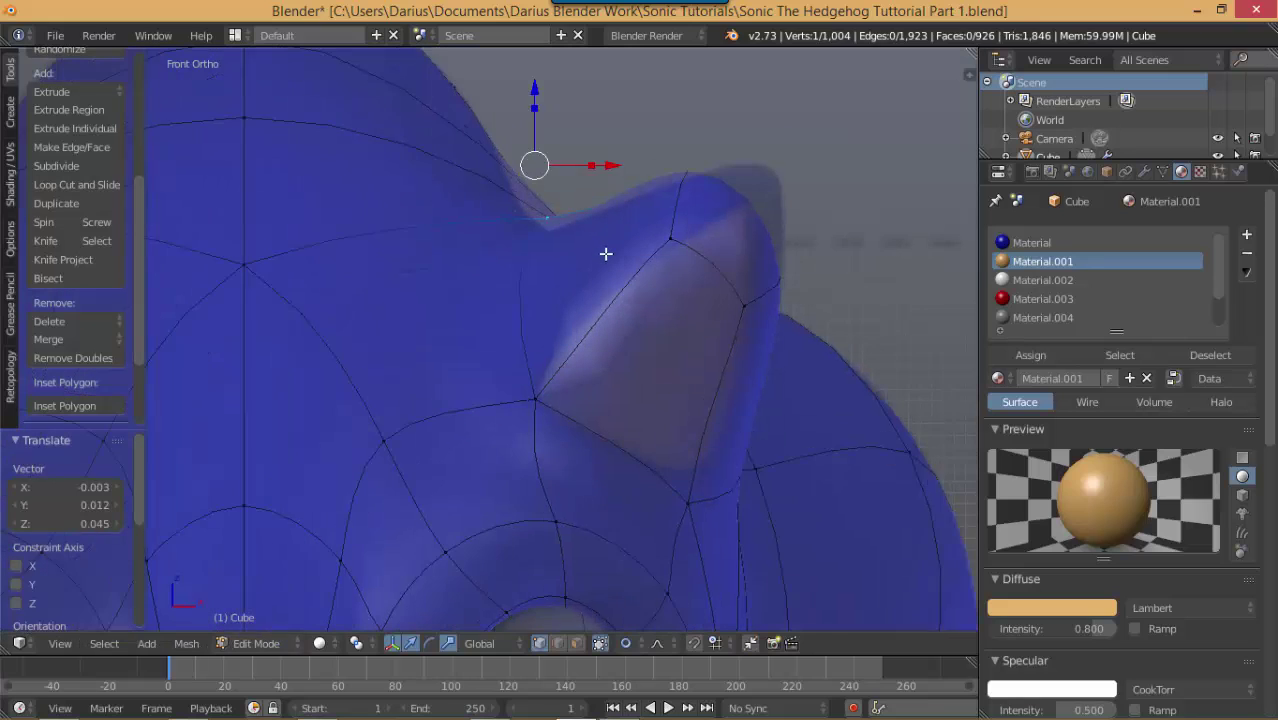
Step: Extrude the ear's top face by 0.026, -0.023, 0.026 in X, Y, Z and scale the new tip to 0.278
{"action": "middle_click_drag", "start_coordinate": [790, 300], "coordinate": [669, 308]}
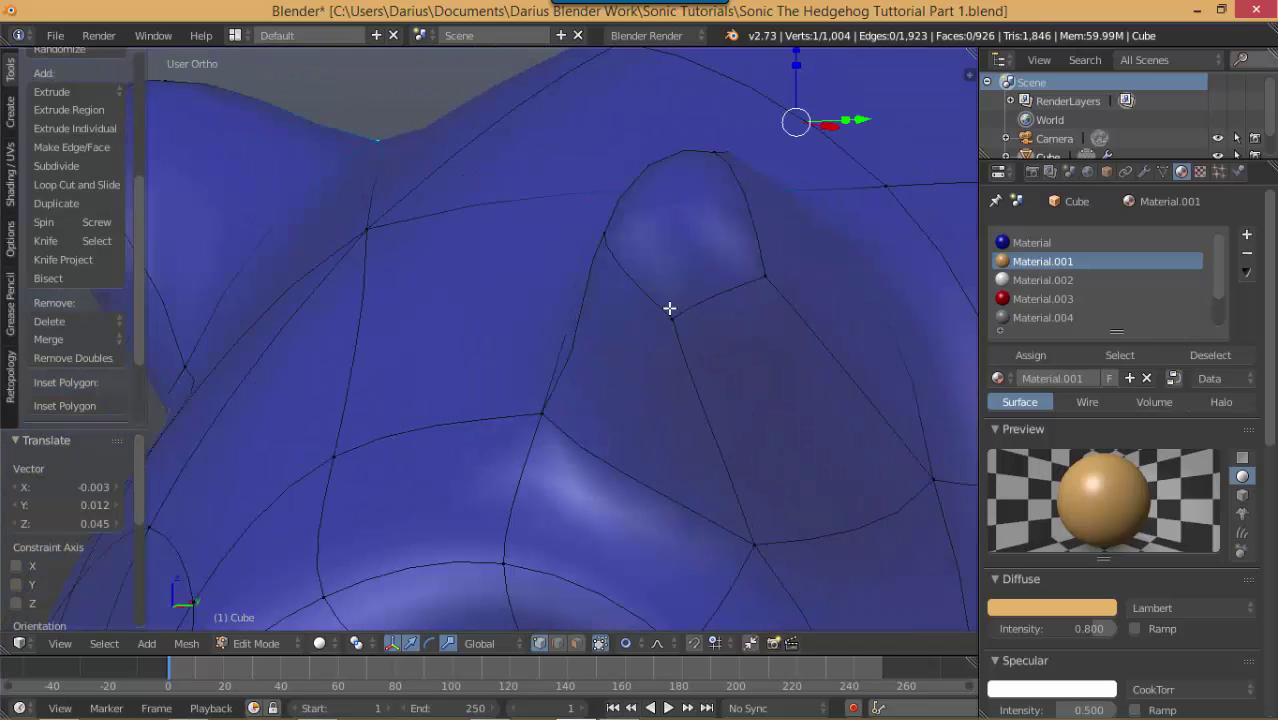
{"action": "key", "text": "ctrl+Tab"}
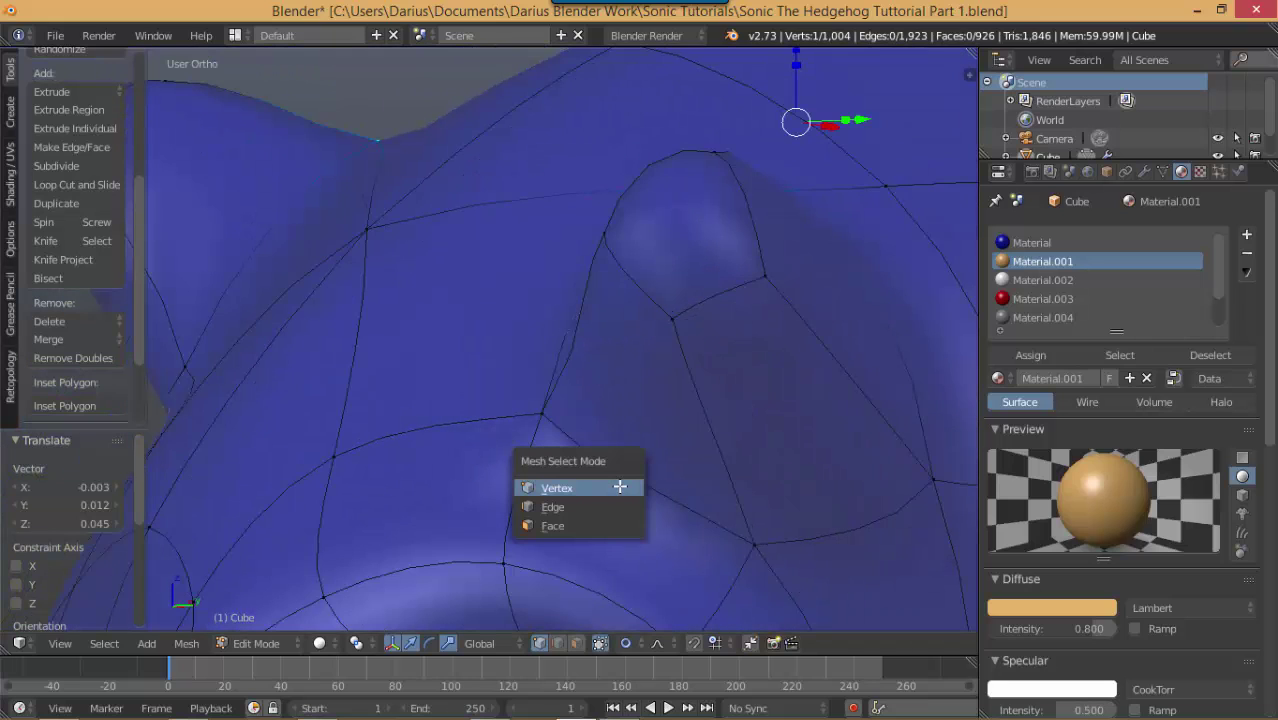
{"action": "left_click", "coordinate": [617, 516]}
{"action": "right_click", "coordinate": [703, 208]}
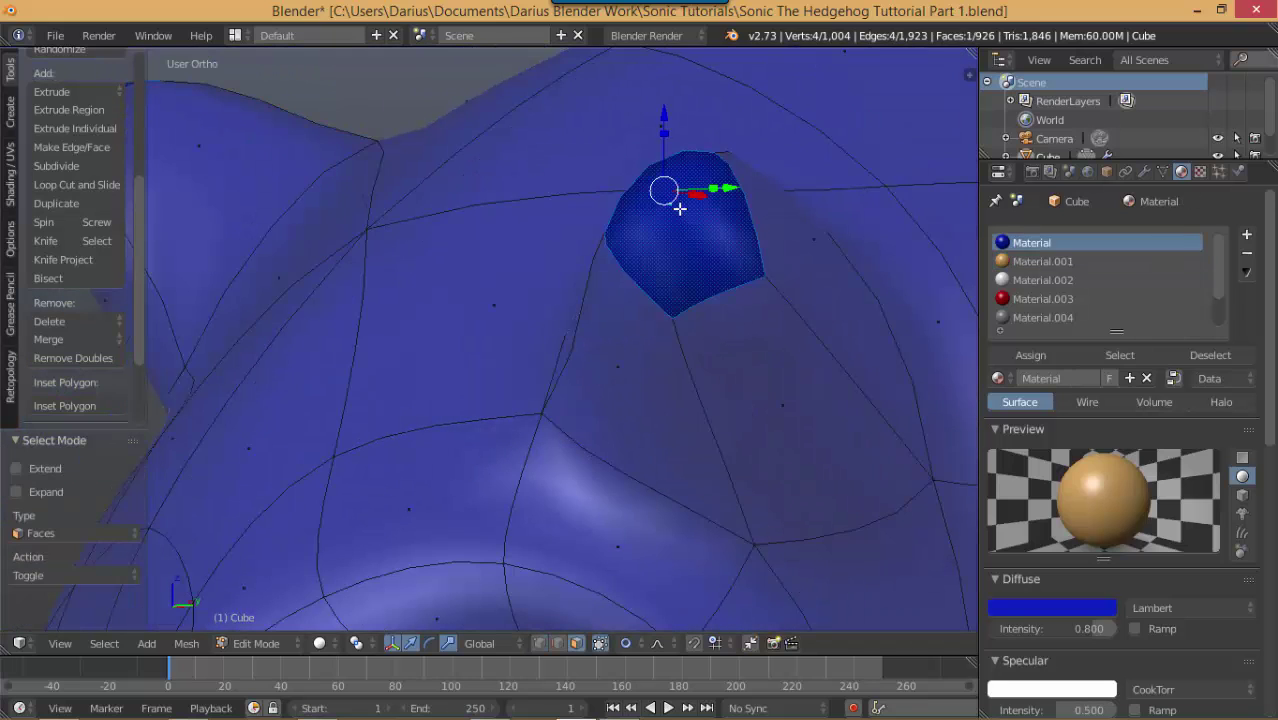
{"action": "key", "text": "KP_1"}
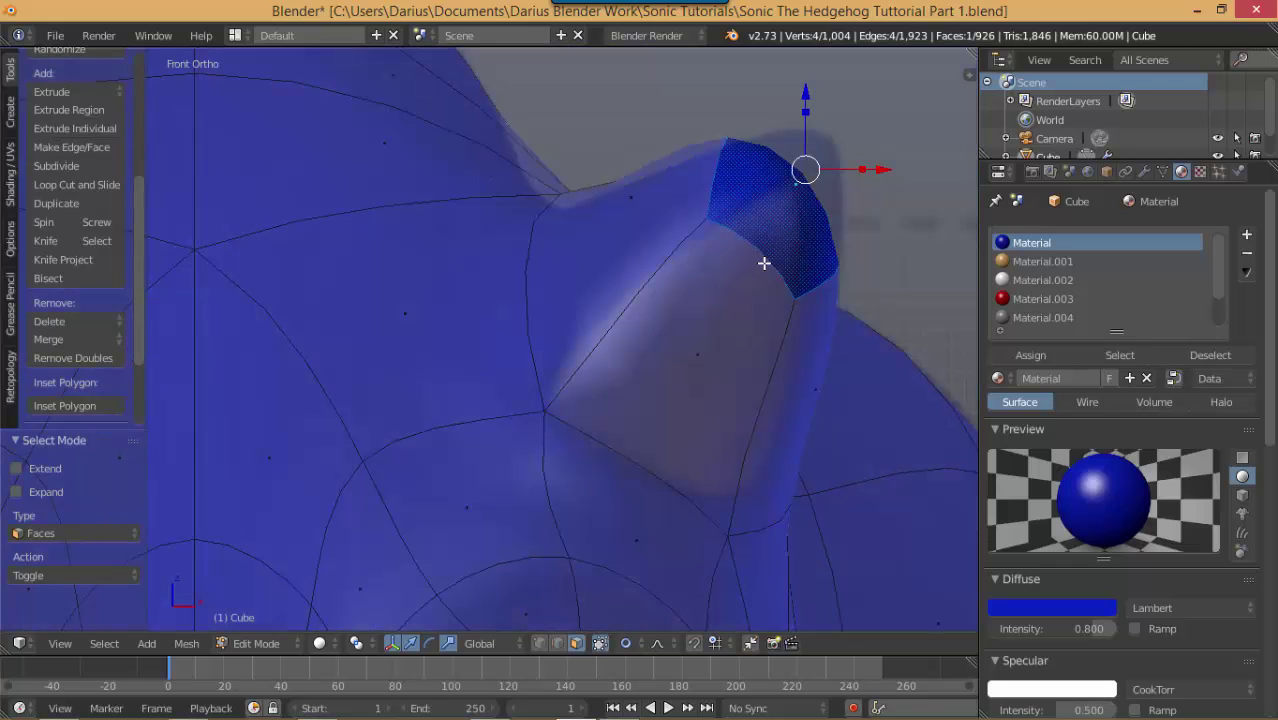
{"action": "key", "text": "e"}
{"action": "left_click", "coordinate": [819, 245]}
{"action": "key", "text": "s"}
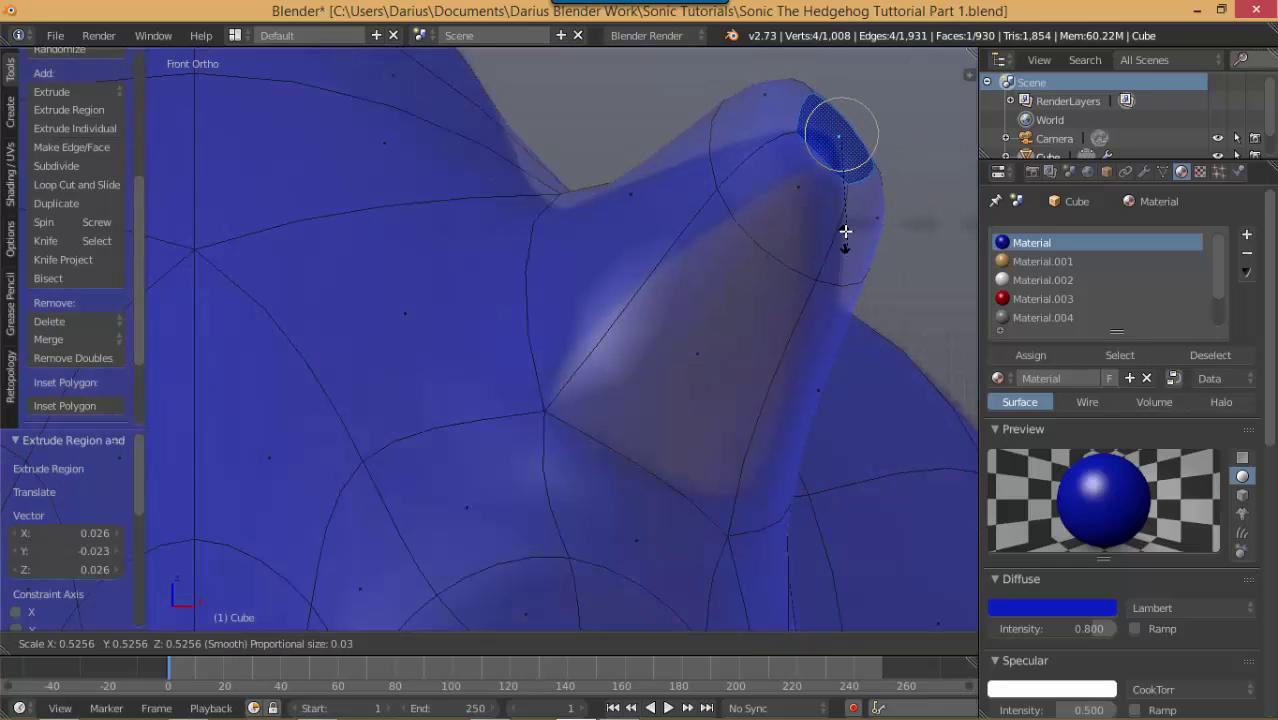
{"action": "left_click", "coordinate": [842, 186]}
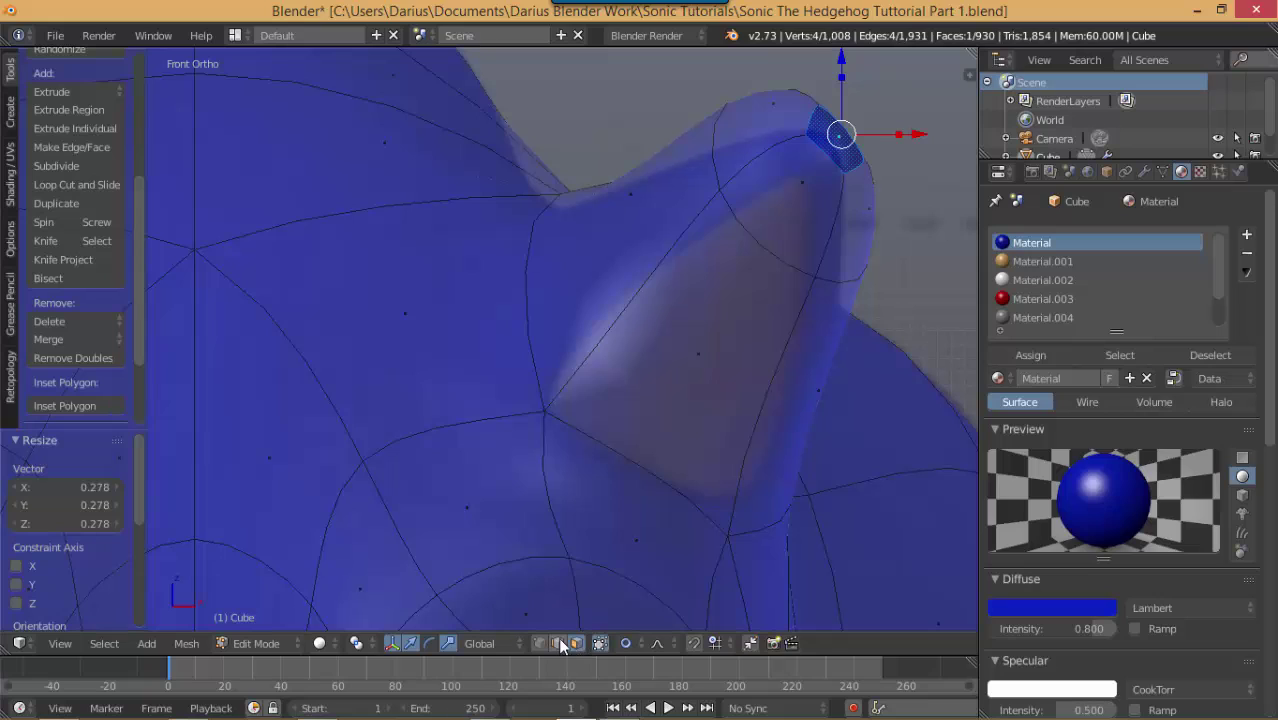
Step: Slide the edge loop below the ear's tip toward the base with a factor of -0.558
{"action": "key", "text": "g"}
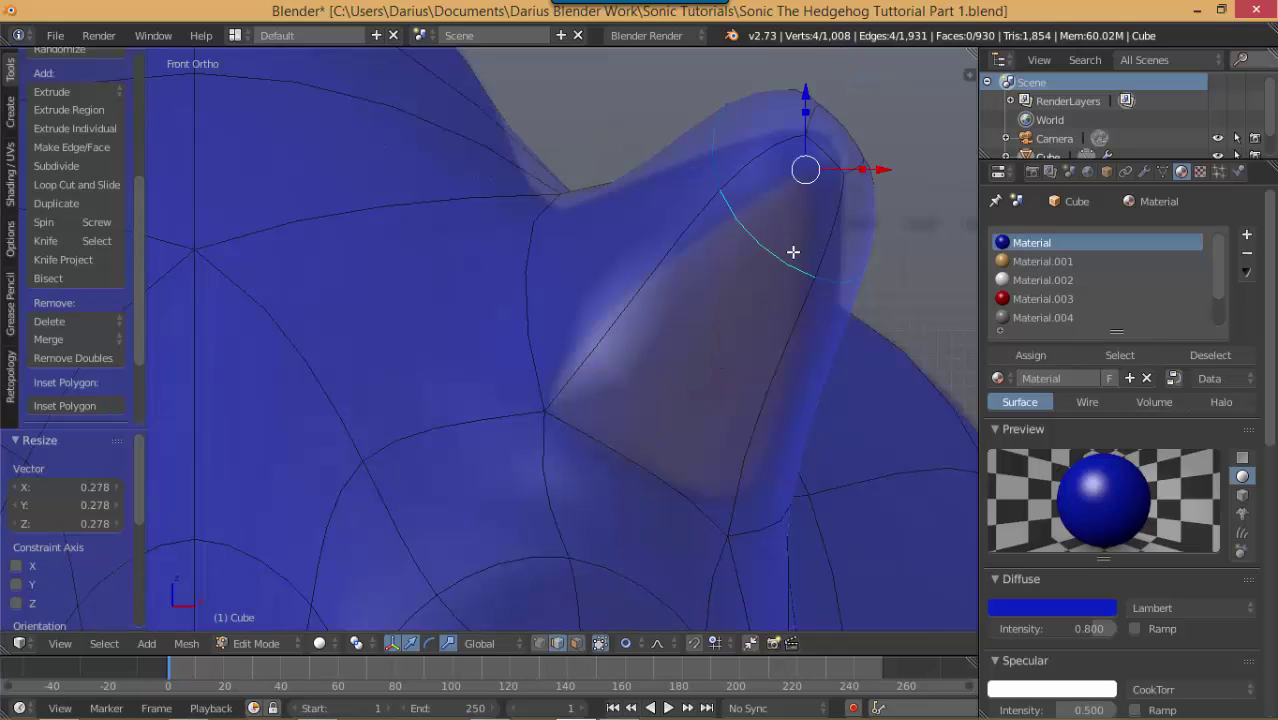
{"action": "left_click", "coordinate": [818, 268]}
{"action": "key", "text": "ctrl+Tab"}
{"action": "left_click", "coordinate": [782, 258]}
{"action": "key", "text": "ctrl+r"}
{"action": "left_click", "coordinate": [796, 288]}
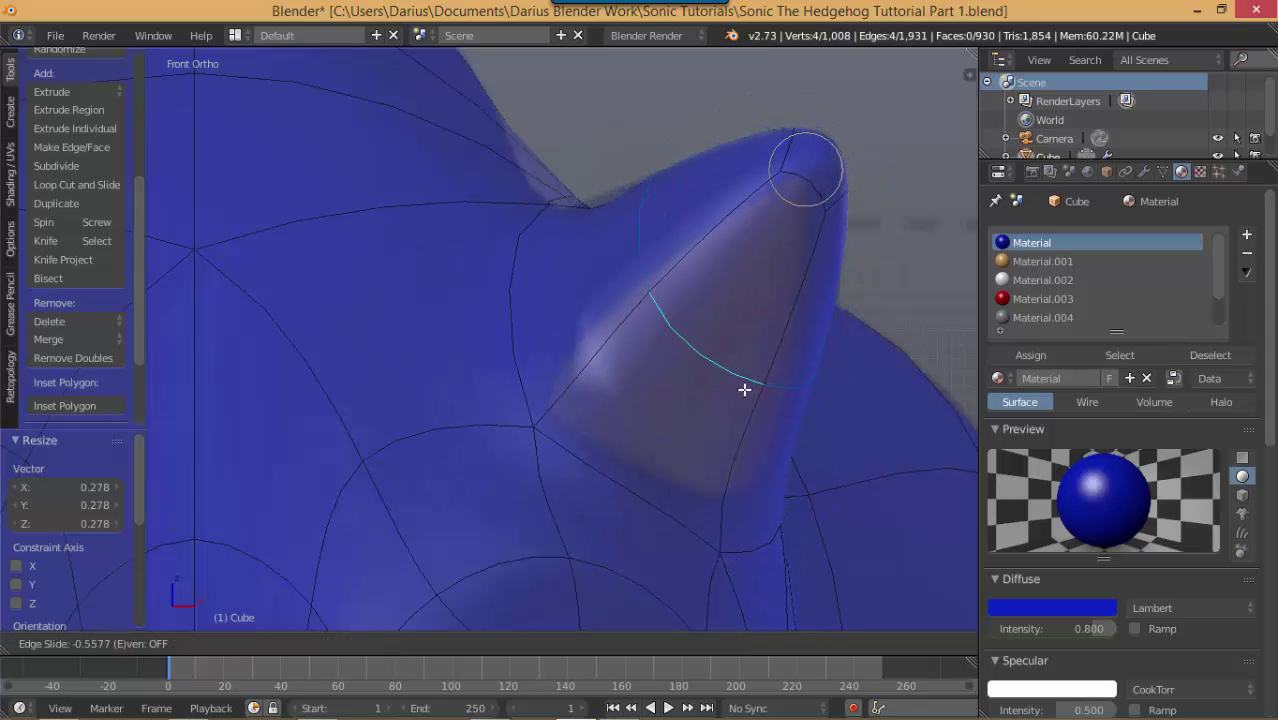
{"action": "left_click", "coordinate": [744, 389]}
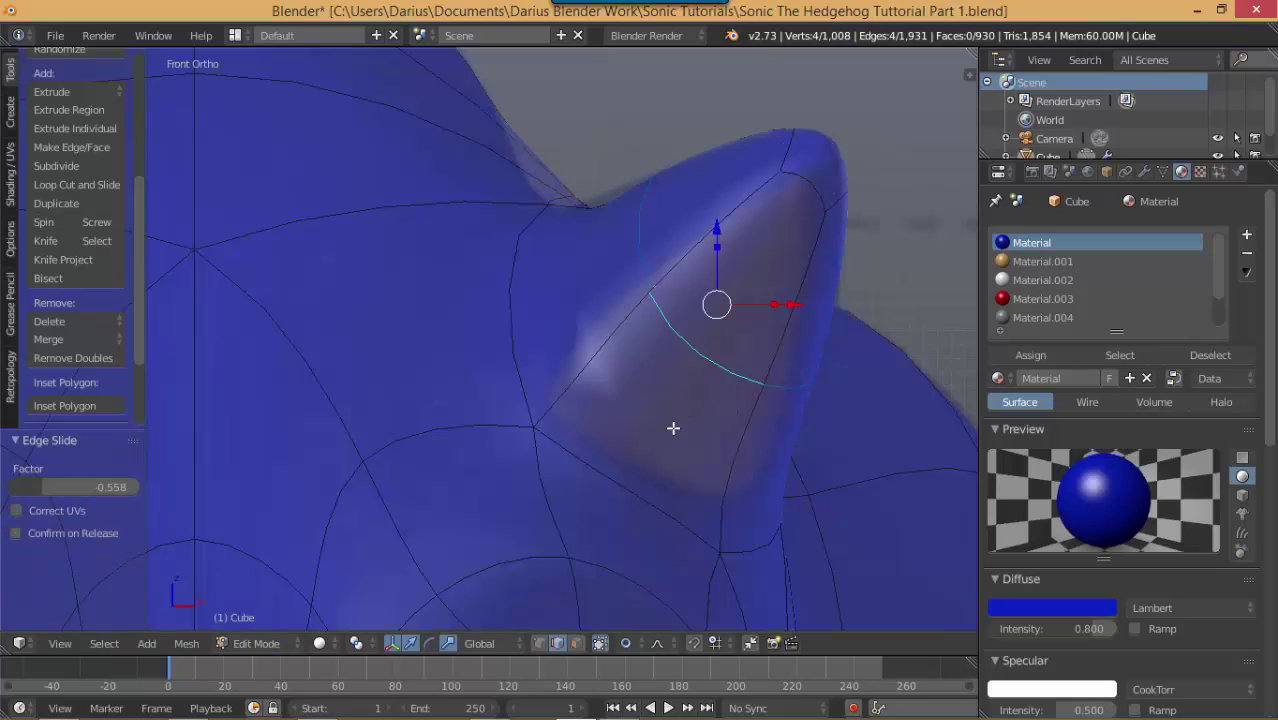
Step: Move the ear's inner mid-height edge -0.006 in X and 0.003 in Z, and its inner-base edge -0.007 in X and 0.007 in Z
{"action": "right_click", "coordinate": [655, 209]}
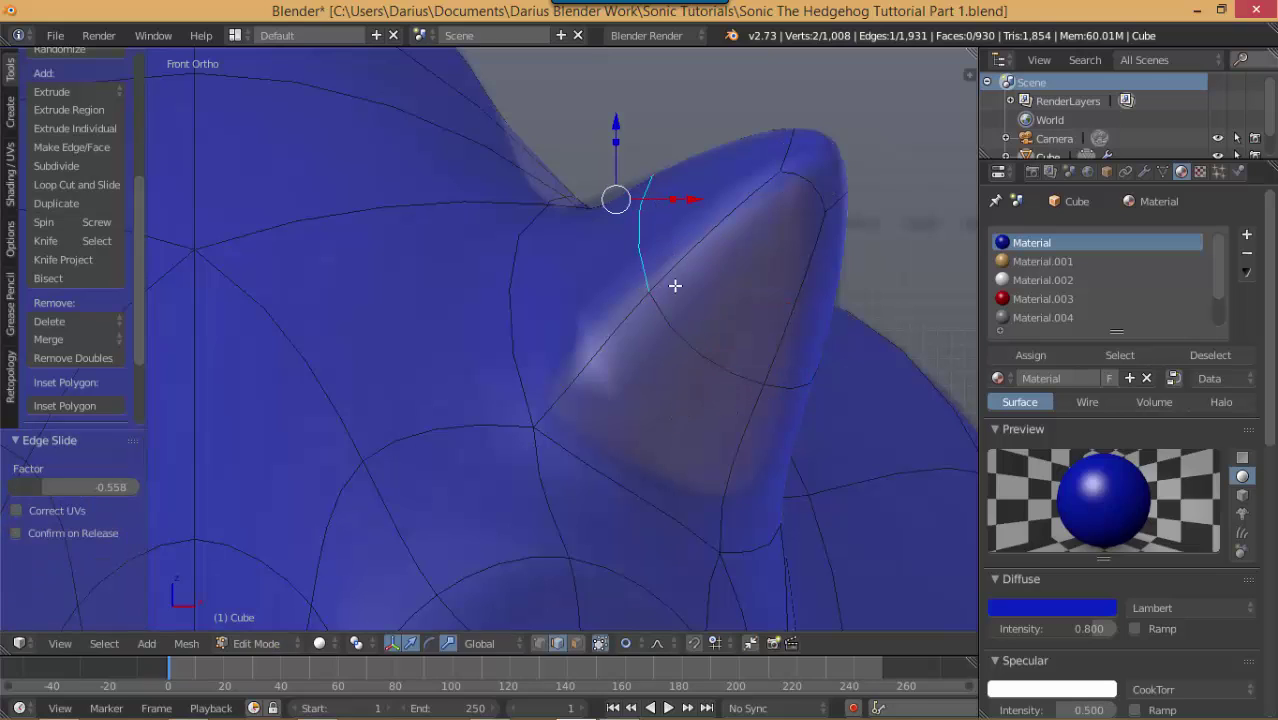
{"action": "key", "text": "g"}
{"action": "left_click", "coordinate": [600, 343]}
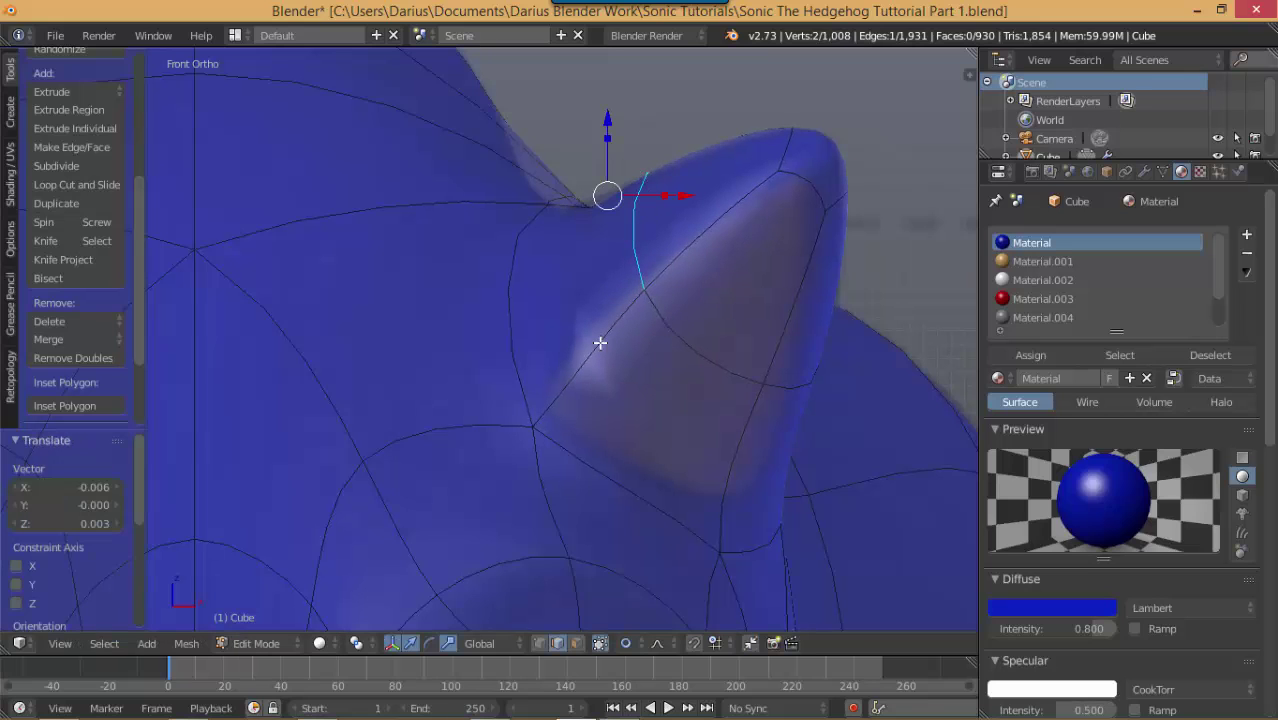
{"action": "right_click", "coordinate": [519, 345]}
{"action": "key", "text": "g"}
{"action": "left_click", "coordinate": [508, 335]}
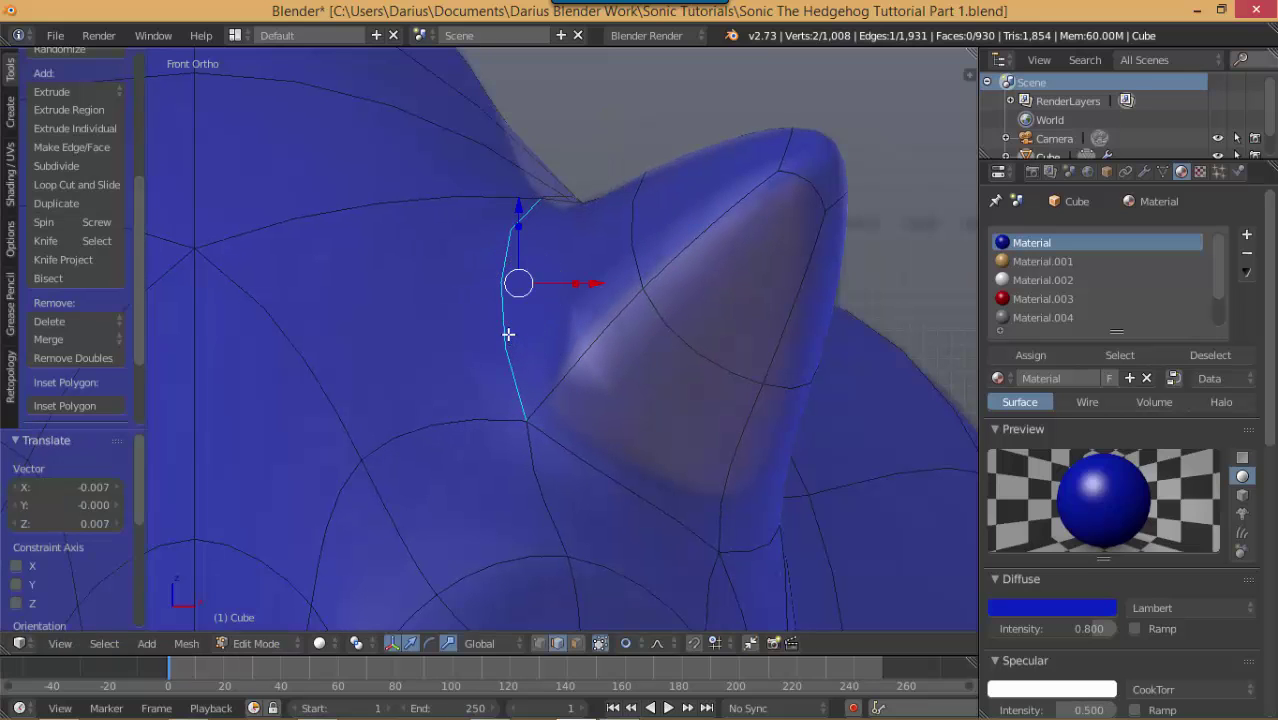
Step: Move the edge in the notch between head and ear -0.016 along X and -0.010 along Z
{"action": "right_click", "coordinate": [567, 185]}
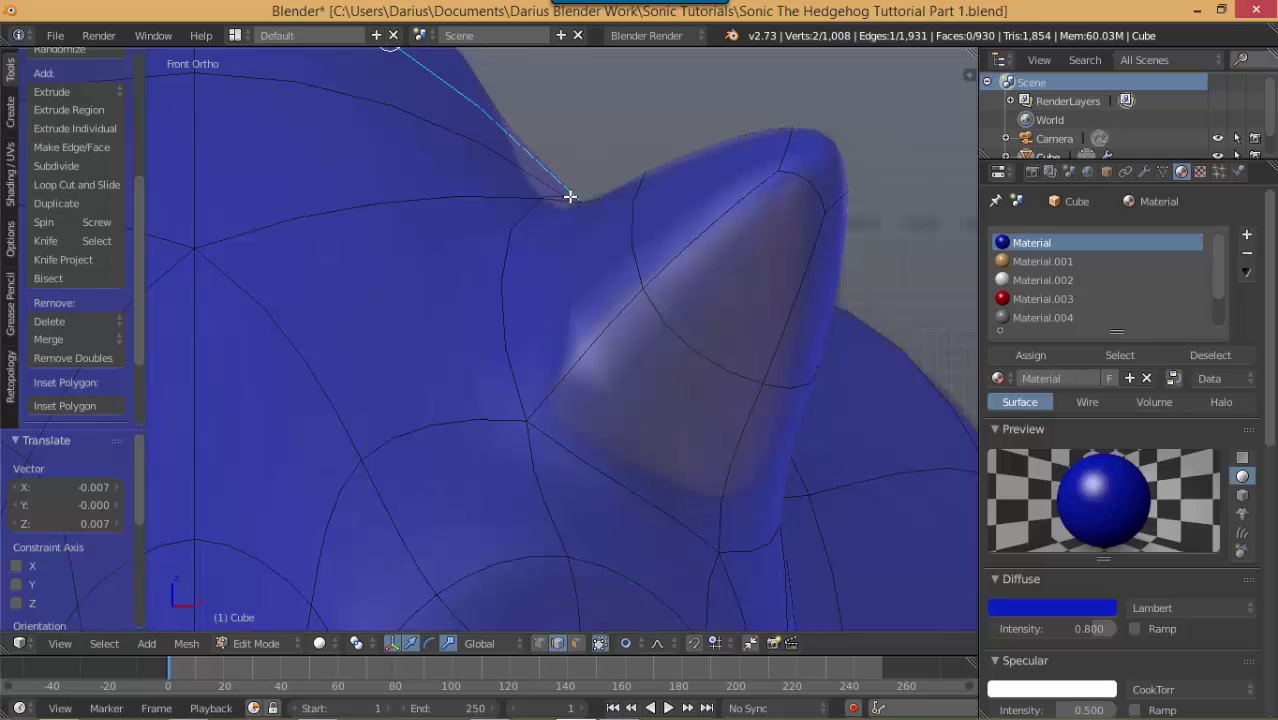
{"action": "right_click", "coordinate": [570, 197]}
{"action": "right_click", "coordinate": [570, 197]}
{"action": "key", "text": "g"}
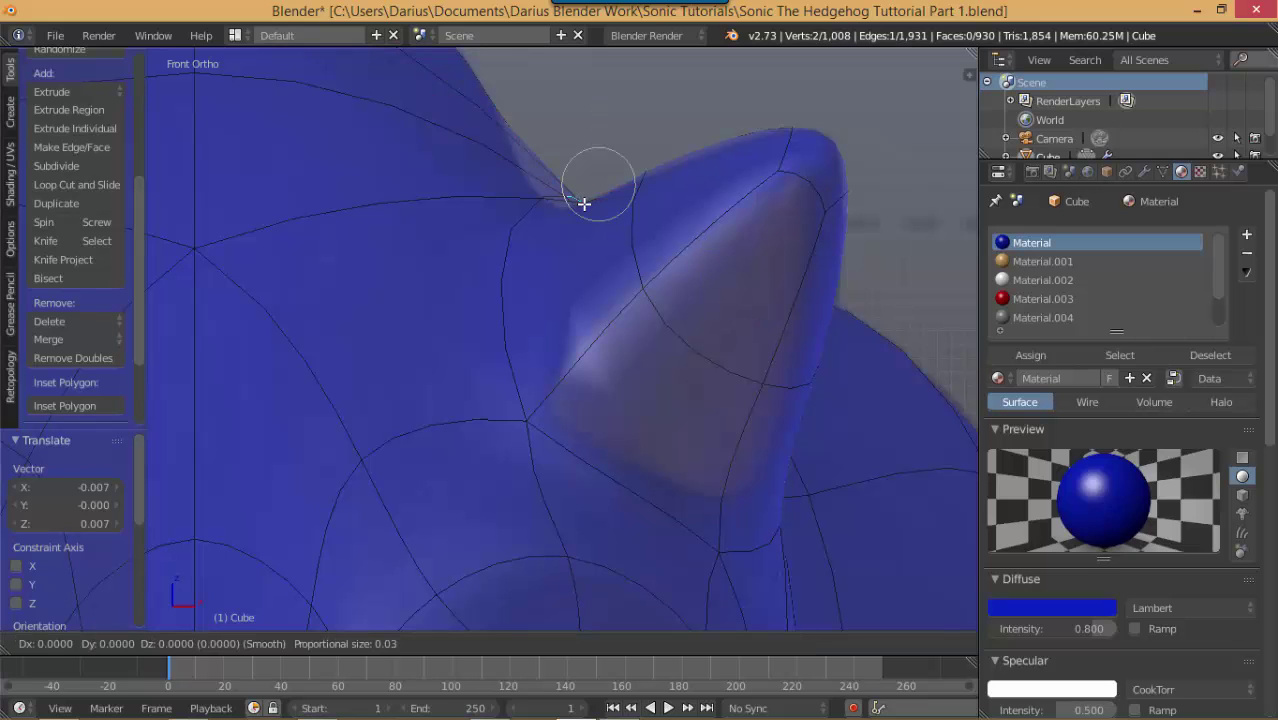
{"action": "left_click", "coordinate": [570, 213]}
Step: Move the ear's inner-base edge by -0.055, -0.063, 0.020 in X, Y, Z to widen the base toward the face
{"action": "scroll", "coordinate": [575, 250], "scroll_direction": "down", "scroll_amount": 2}
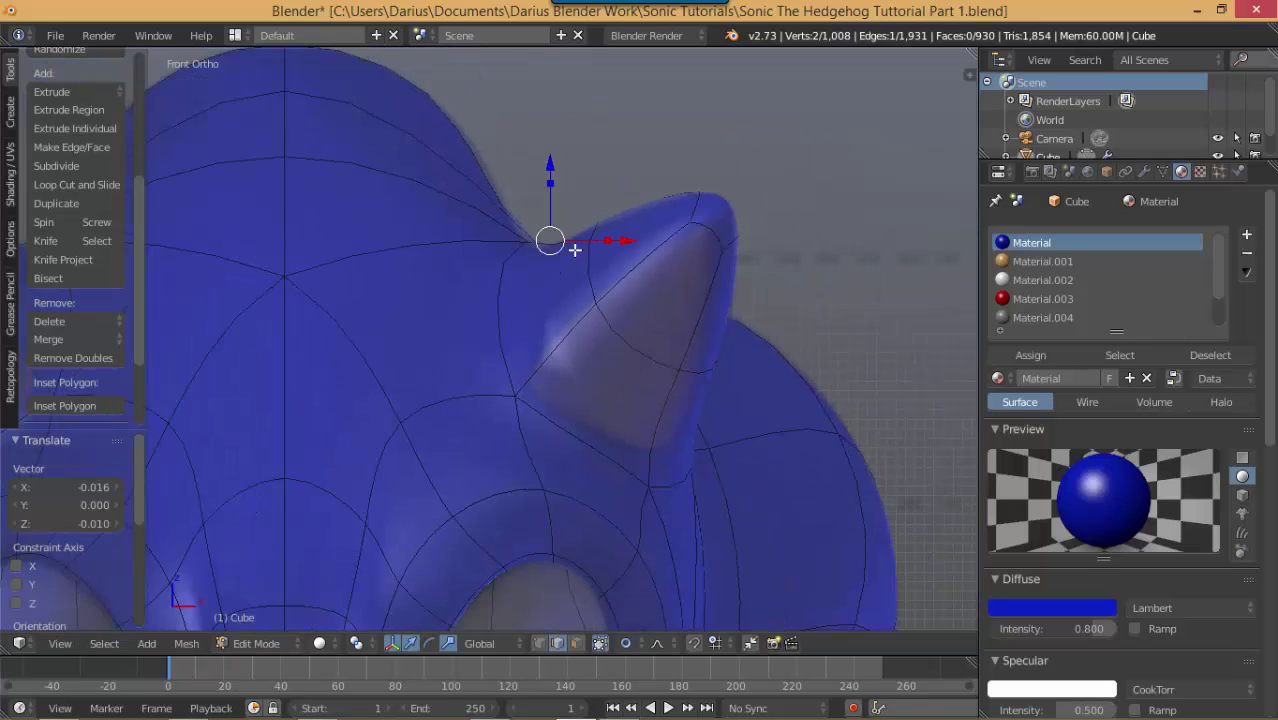
{"action": "key", "text": "KP_3"}
{"action": "scroll", "coordinate": [605, 279], "scroll_direction": "up", "scroll_amount": 2}
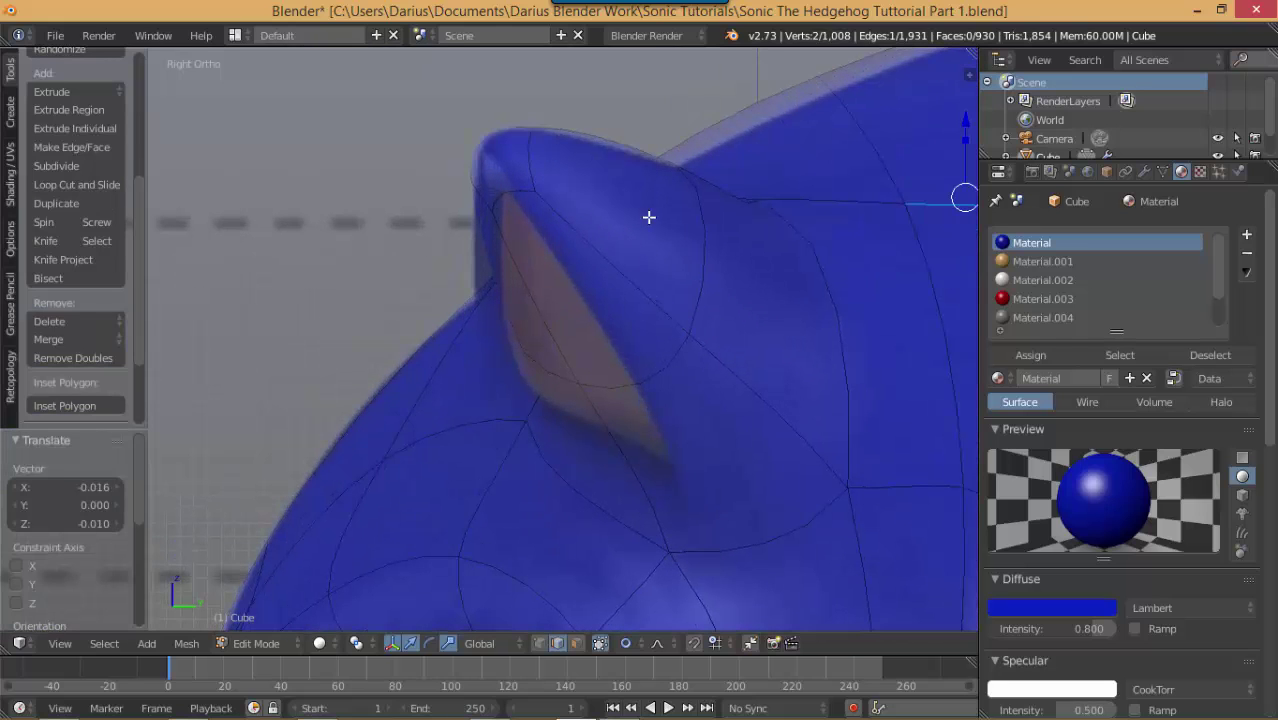
{"action": "middle_click_drag", "start_coordinate": [531, 383], "coordinate": [552, 367]}
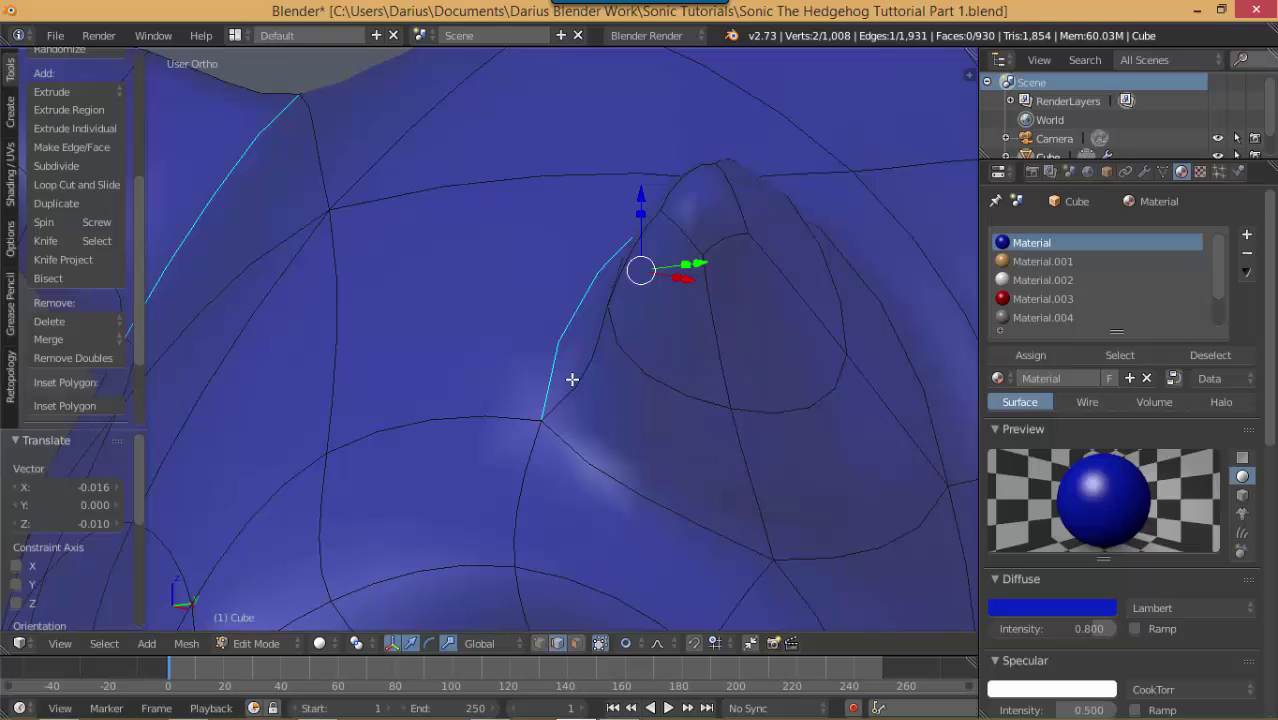
{"action": "key", "text": "g"}
{"action": "left_click", "coordinate": [456, 351]}
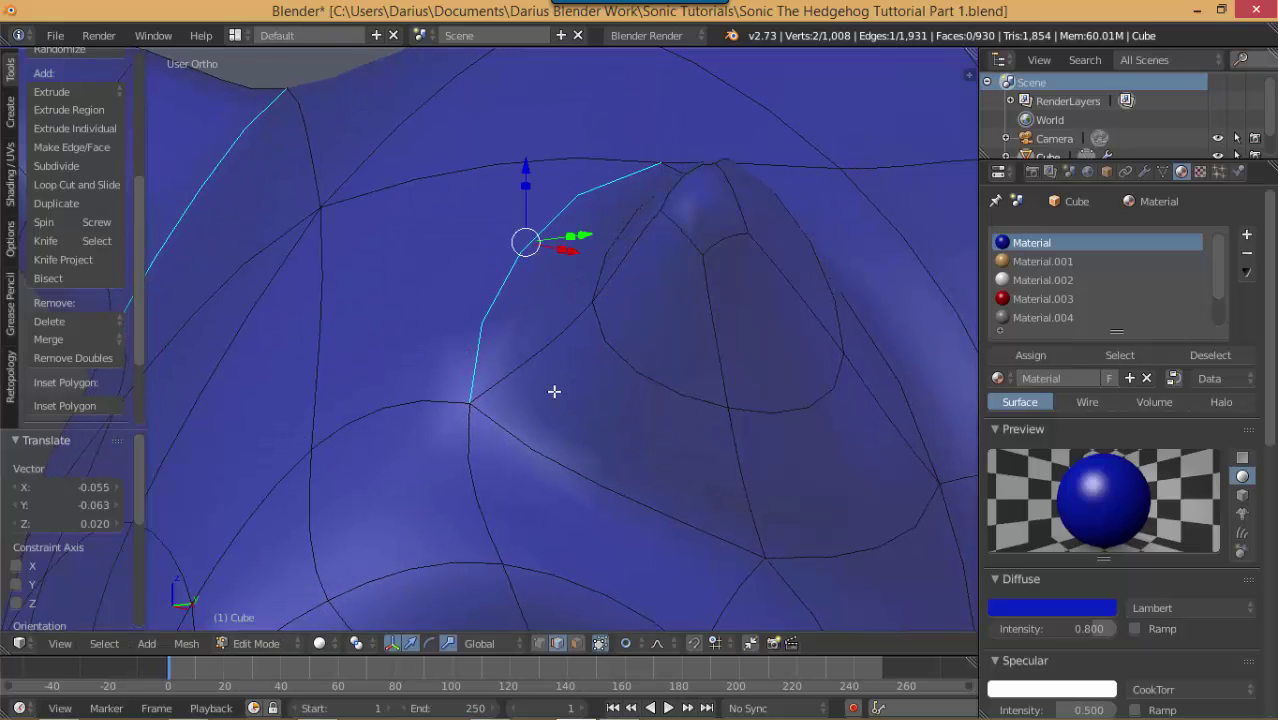
{"action": "middle_click_drag", "start_coordinate": [553, 390], "coordinate": [516, 381]}
{"action": "key", "text": "KP_3"}
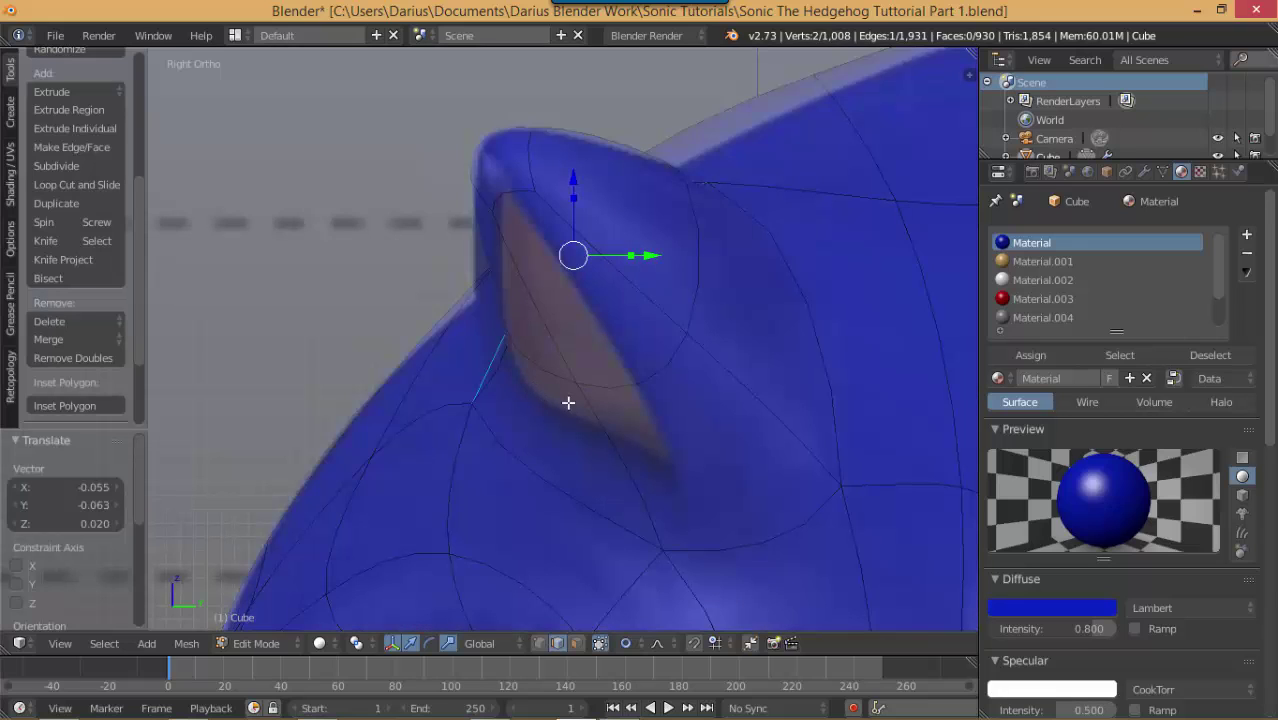
{"action": "key", "text": "g"}
{"action": "scroll", "coordinate": [548, 398], "scroll_direction": "down", "scroll_amount": 10}
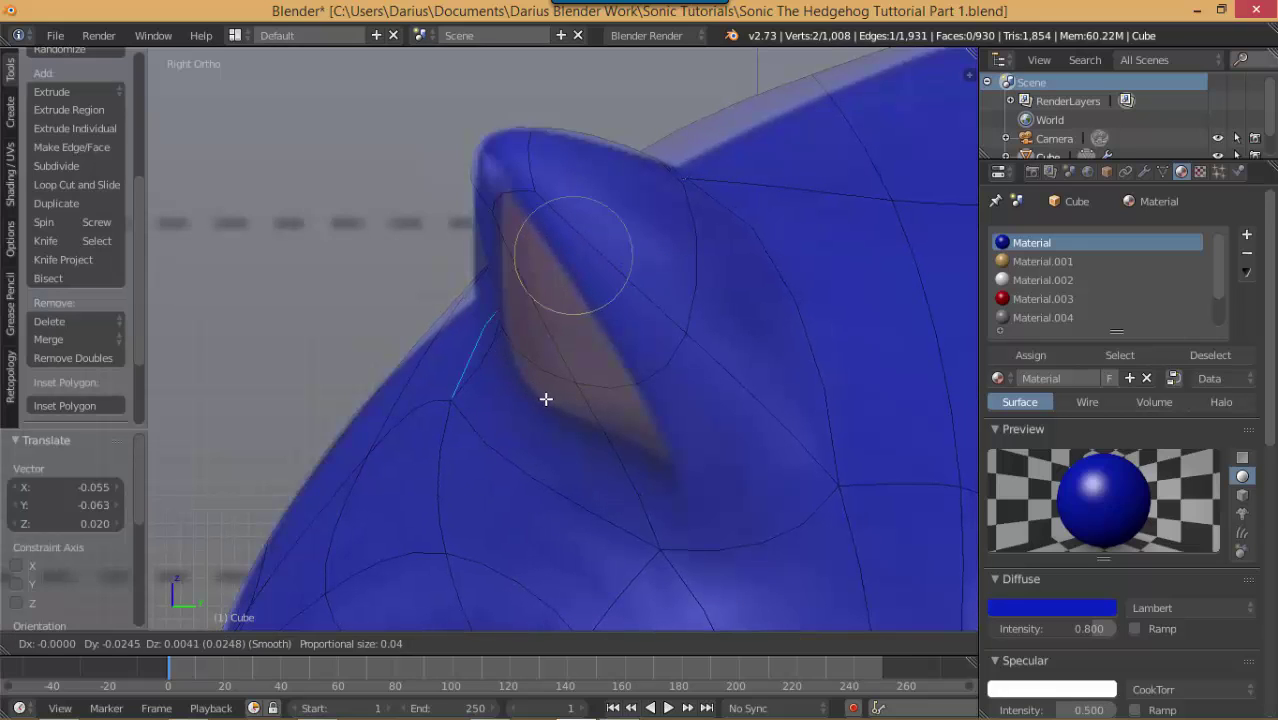
{"action": "scroll", "coordinate": [542, 397], "scroll_direction": "down", "scroll_amount": 10}
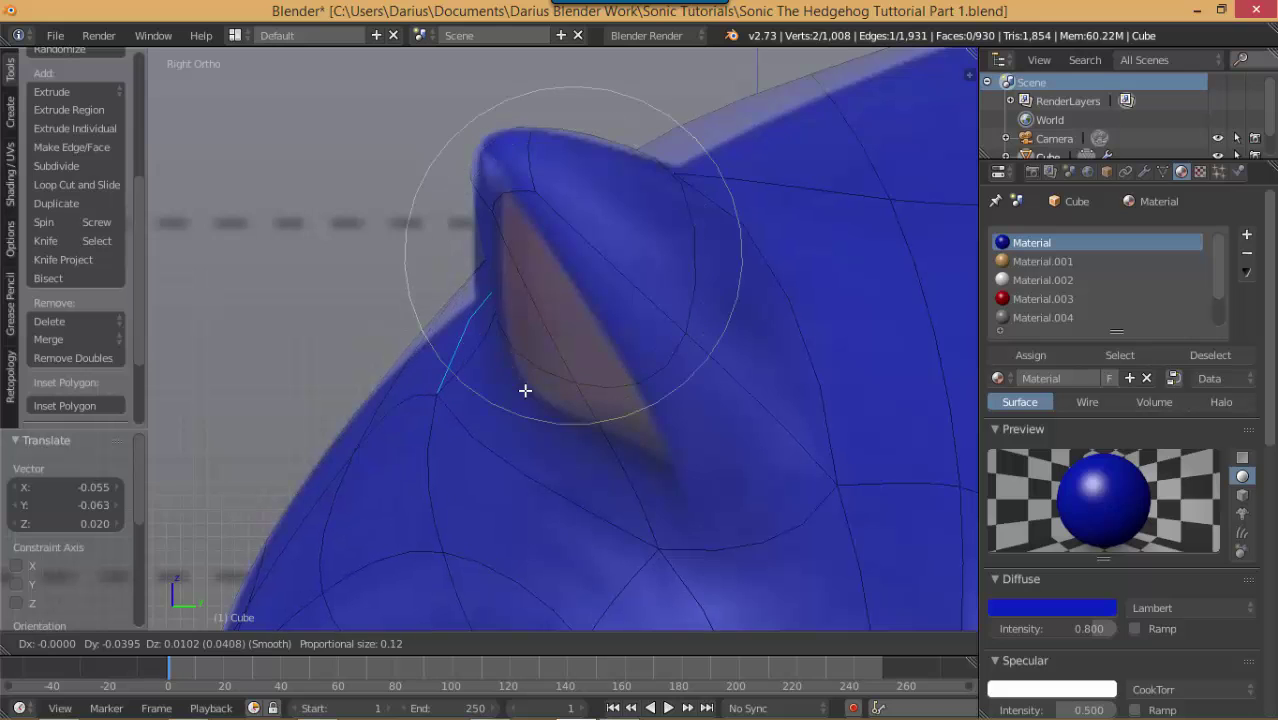
{"action": "left_click", "coordinate": [449, 394]}
Step: In the side view, move the single vertex at the ear's front inner base -0.041 along Y and -0.007 along Z
{"action": "middle_click_drag", "start_coordinate": [449, 394], "coordinate": [472, 421]}
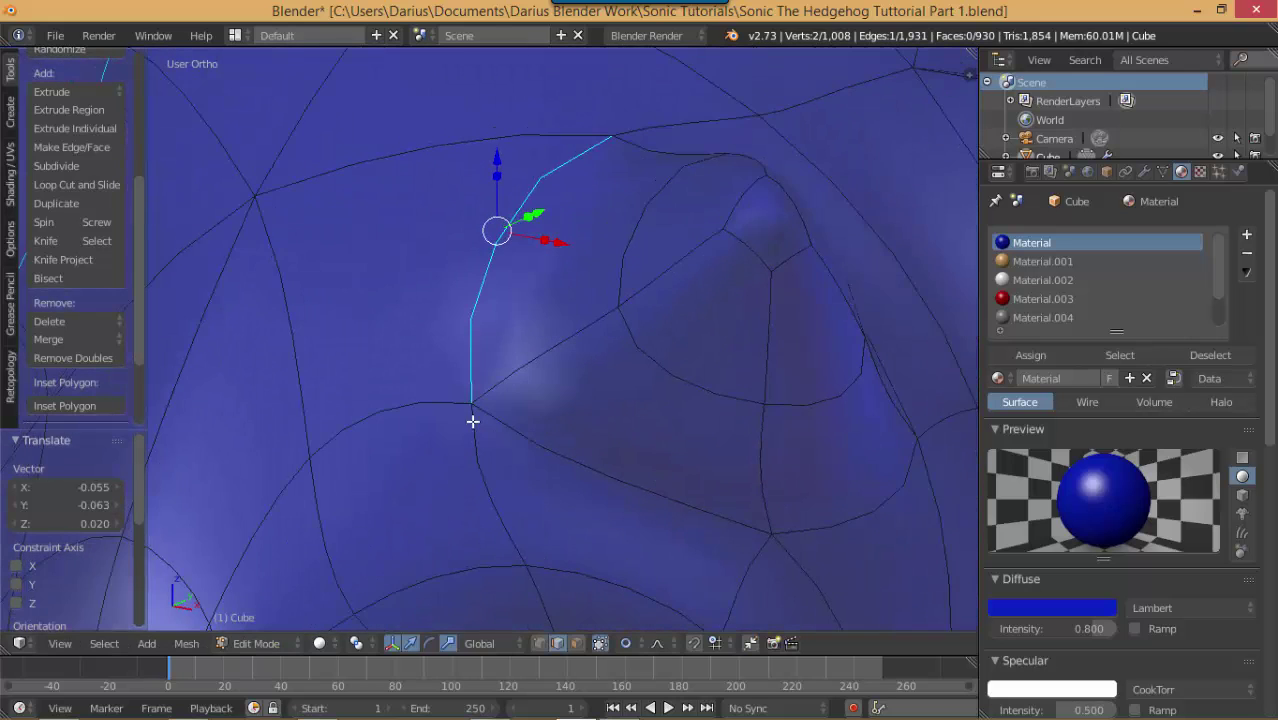
{"action": "key", "text": "ctrl+Tab"}
{"action": "left_click", "coordinate": [513, 468]}
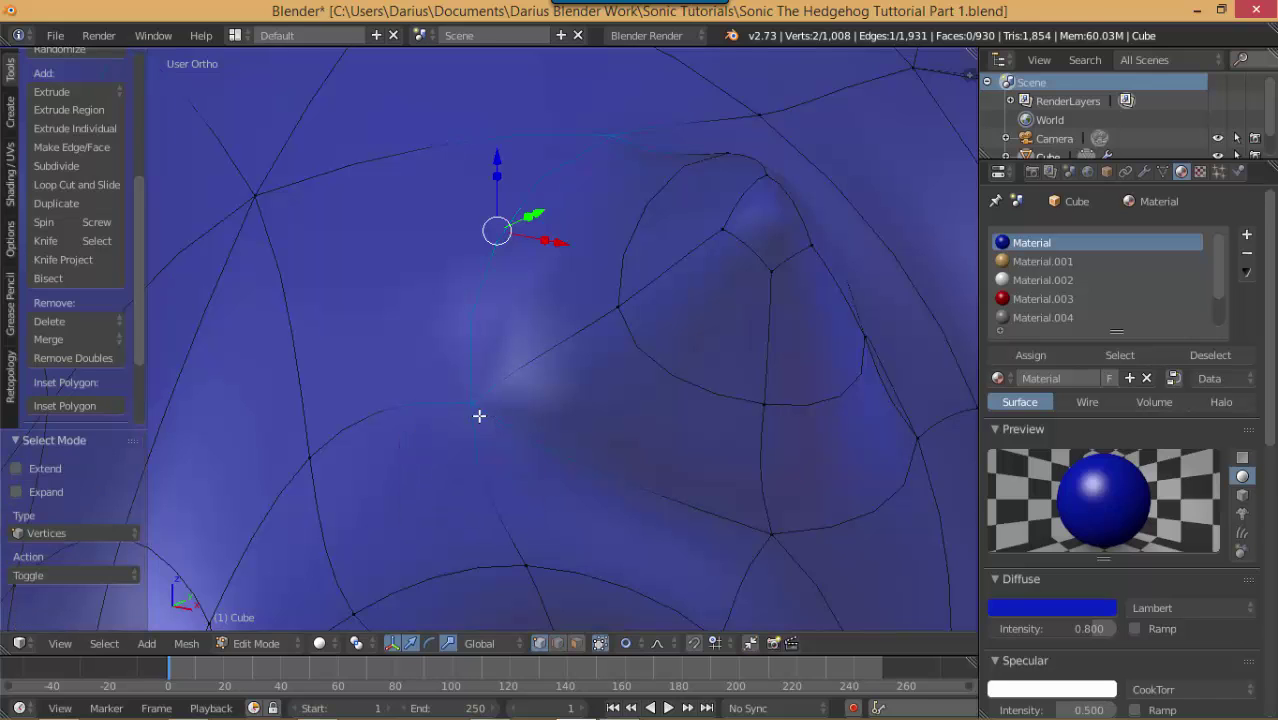
{"action": "middle_click_drag", "start_coordinate": [573, 455], "coordinate": [478, 401]}
{"action": "key", "text": "KP_3"}
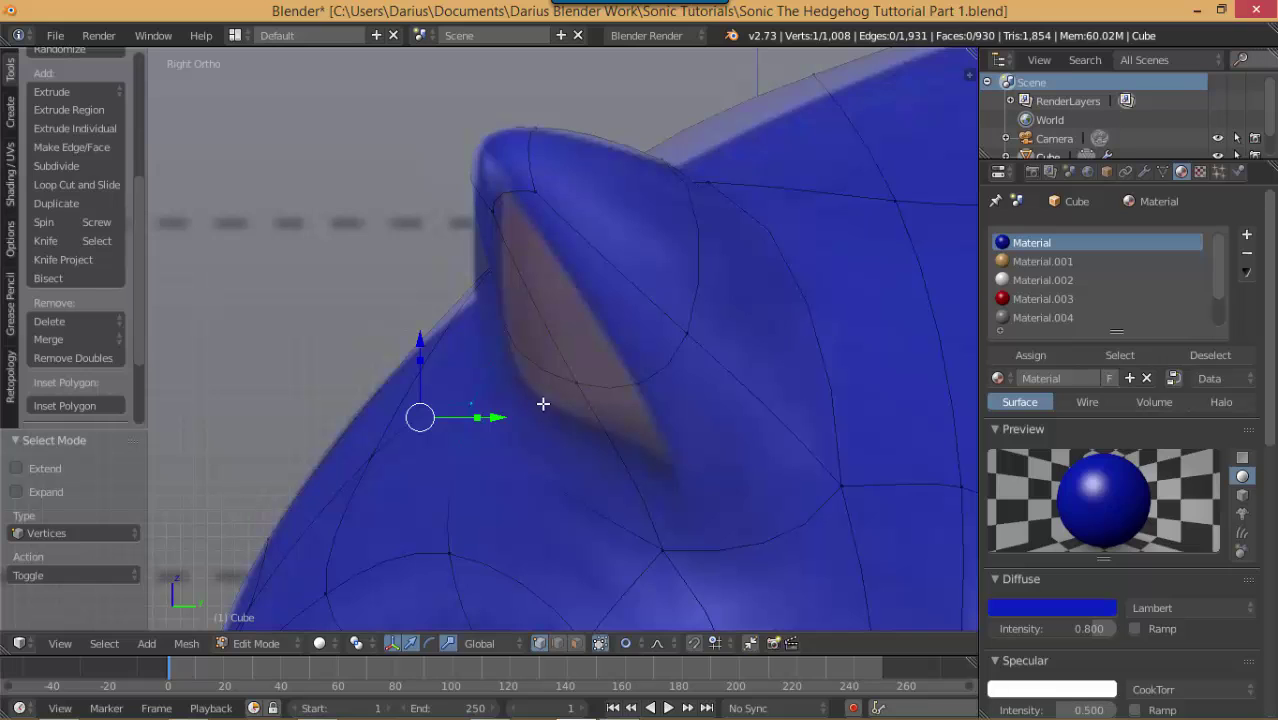
{"action": "key", "text": "g"}
{"action": "left_click", "coordinate": [486, 413]}
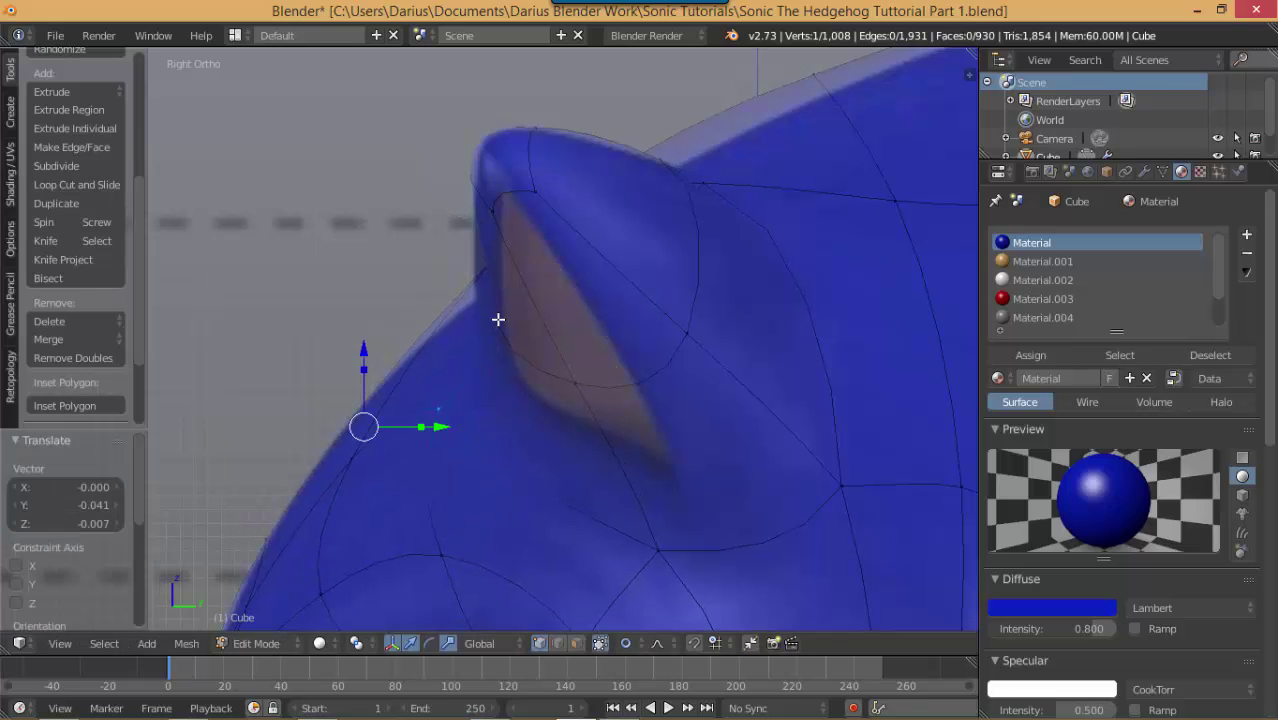
Step: Move the vertex on the ear's front edge above the base -0.032 along Y and -0.005 along Z
{"action": "key", "text": "z"}
{"action": "right_click", "coordinate": [498, 319]}
{"action": "key", "text": "z"}
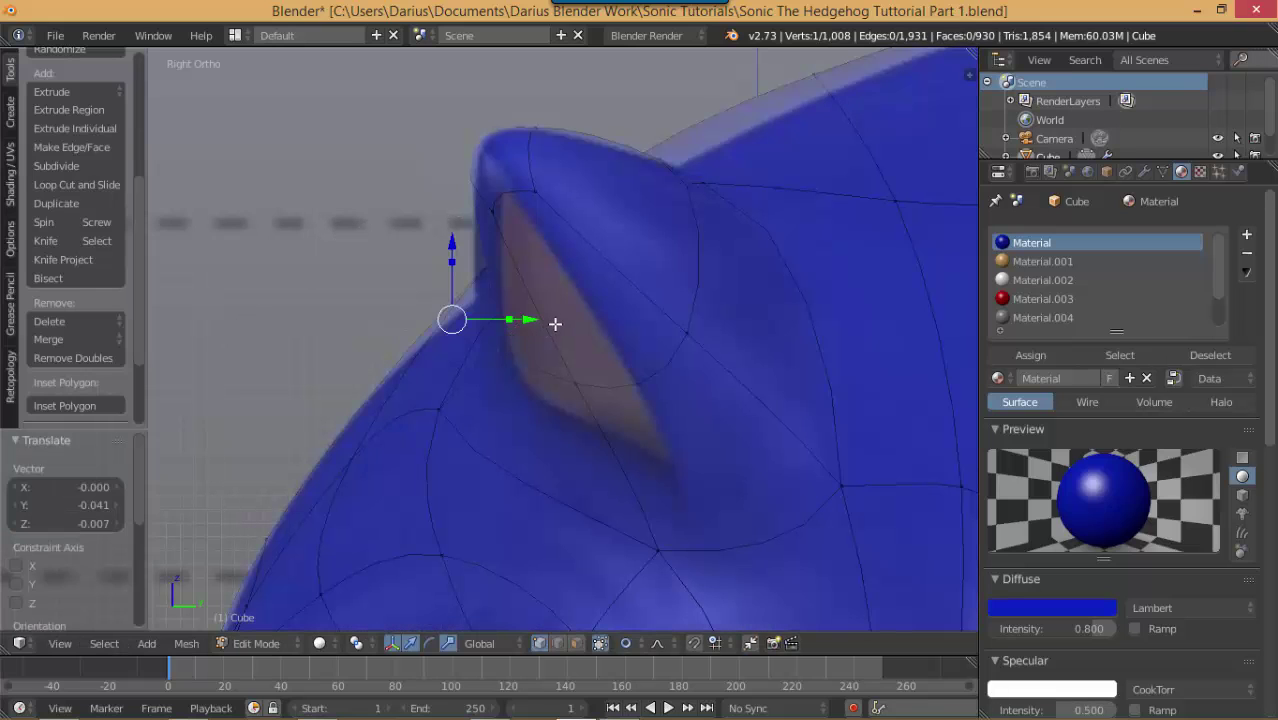
{"action": "key", "text": "g"}
{"action": "left_click", "coordinate": [511, 333]}
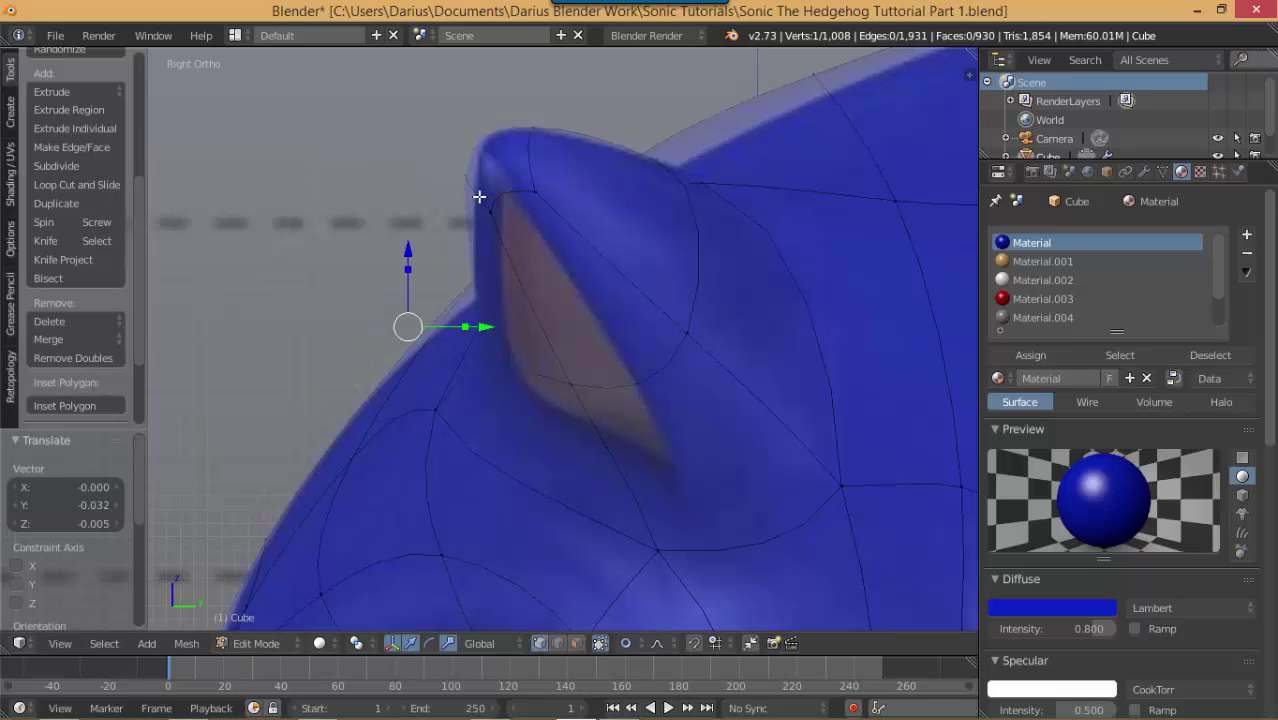
Step: Fit the ear's tip to the side reference: front vertex 0.010 in Y and 0.003 in Z, top vertex -0.007 in Z
{"action": "key", "text": "z"}
{"action": "right_click", "coordinate": [440, 133]}
{"action": "key", "text": "z"}
{"action": "key", "text": "g"}
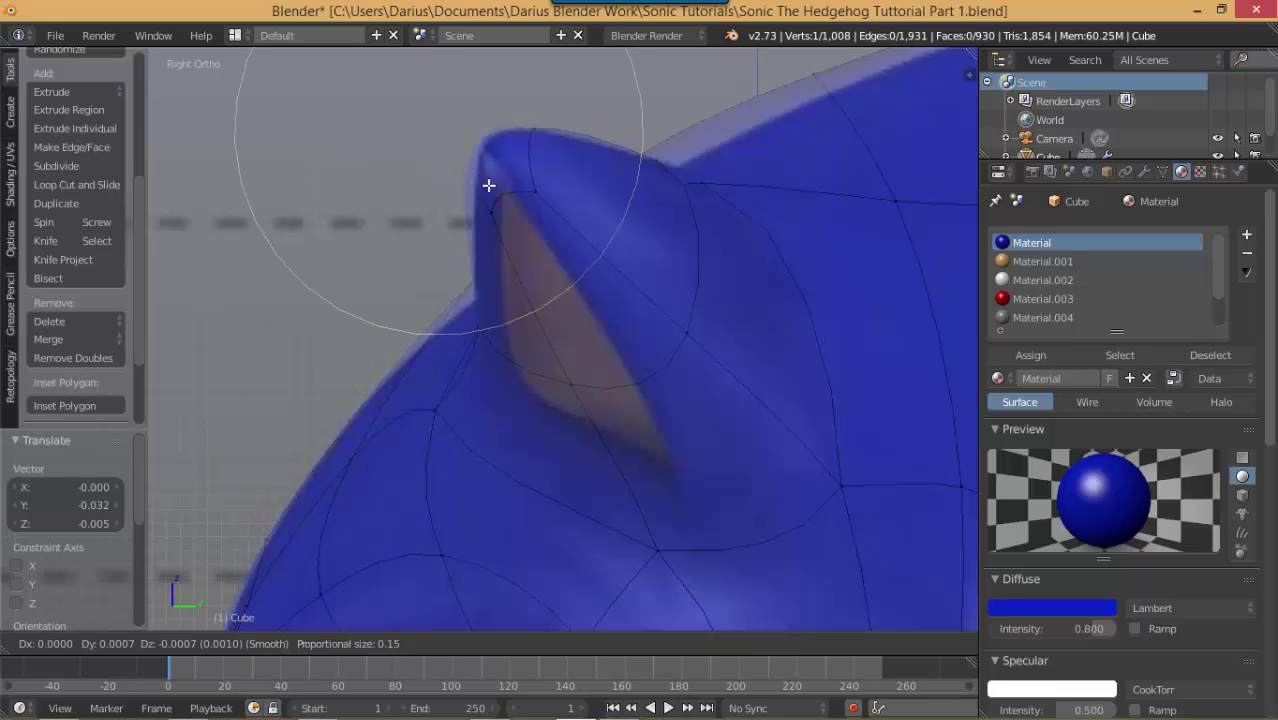
{"action": "left_click", "coordinate": [501, 180]}
{"action": "right_click", "coordinate": [550, 124]}
{"action": "key", "text": "g"}
{"action": "scroll", "coordinate": [551, 129], "scroll_direction": "up", "scroll_amount": 3}
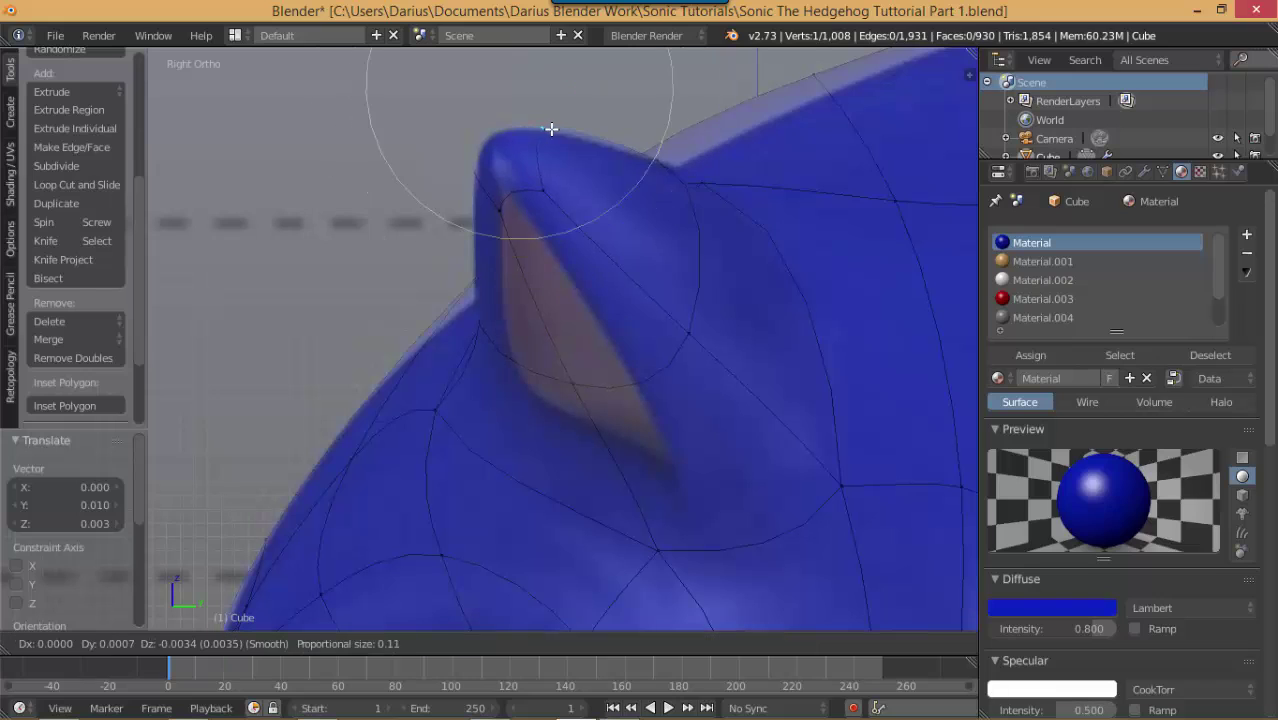
{"action": "left_click", "coordinate": [555, 136]}
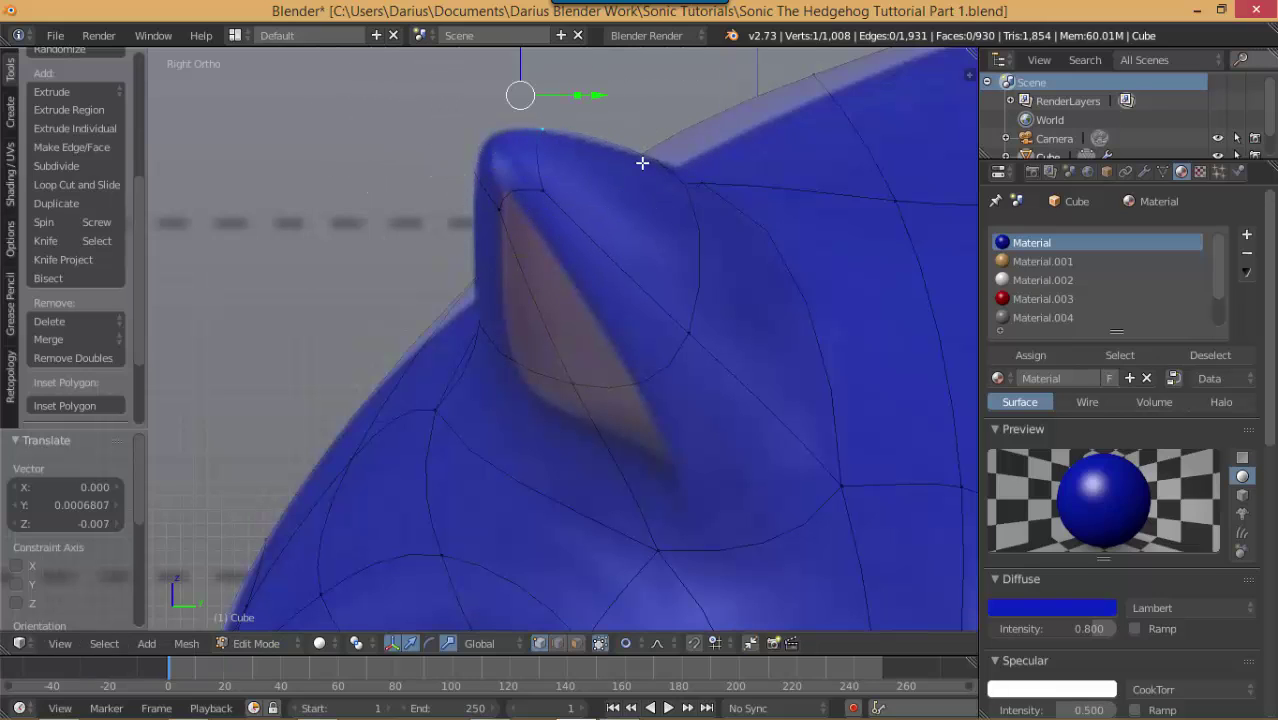
Step: Lower the vertex behind the ear by 0.003 in Y and -0.010 in Z, and the head-outline vertex beyond it by 0.014 and -0.026
{"action": "right_click", "coordinate": [642, 162]}
{"action": "key", "text": "g"}
{"action": "left_click", "coordinate": [652, 176]}
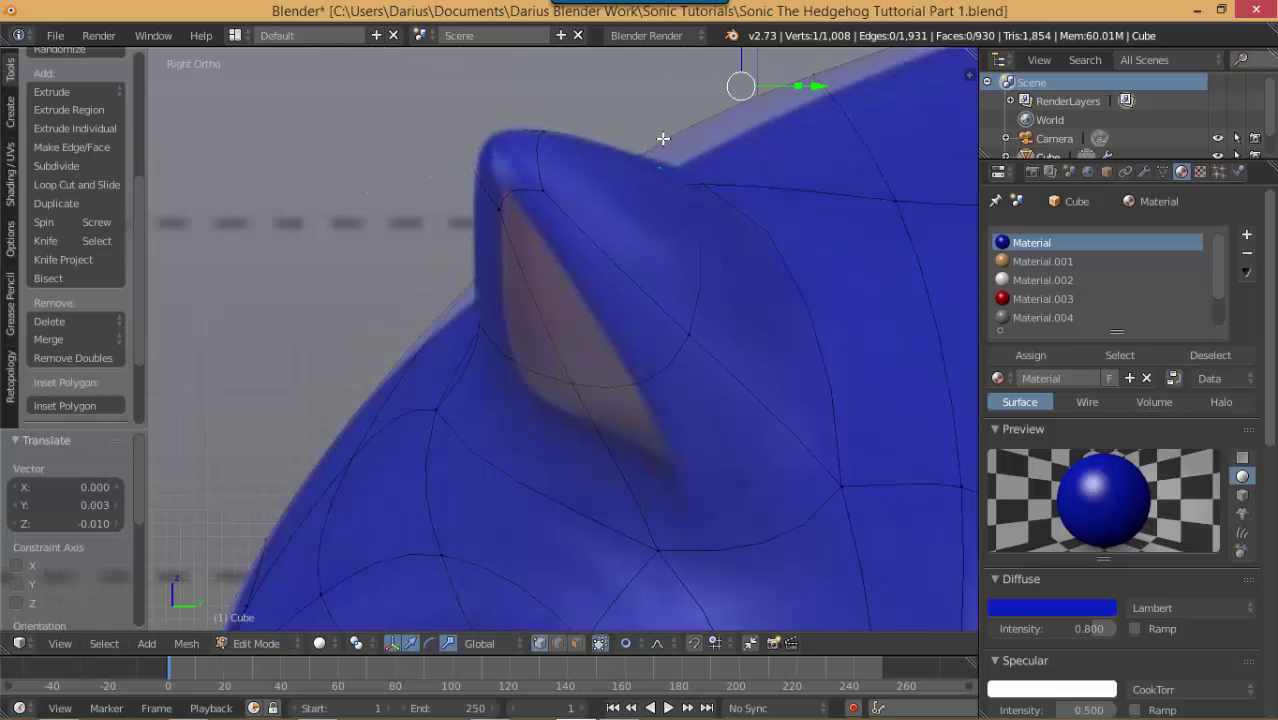
{"action": "right_click", "coordinate": [803, 82]}
{"action": "key", "text": "g"}
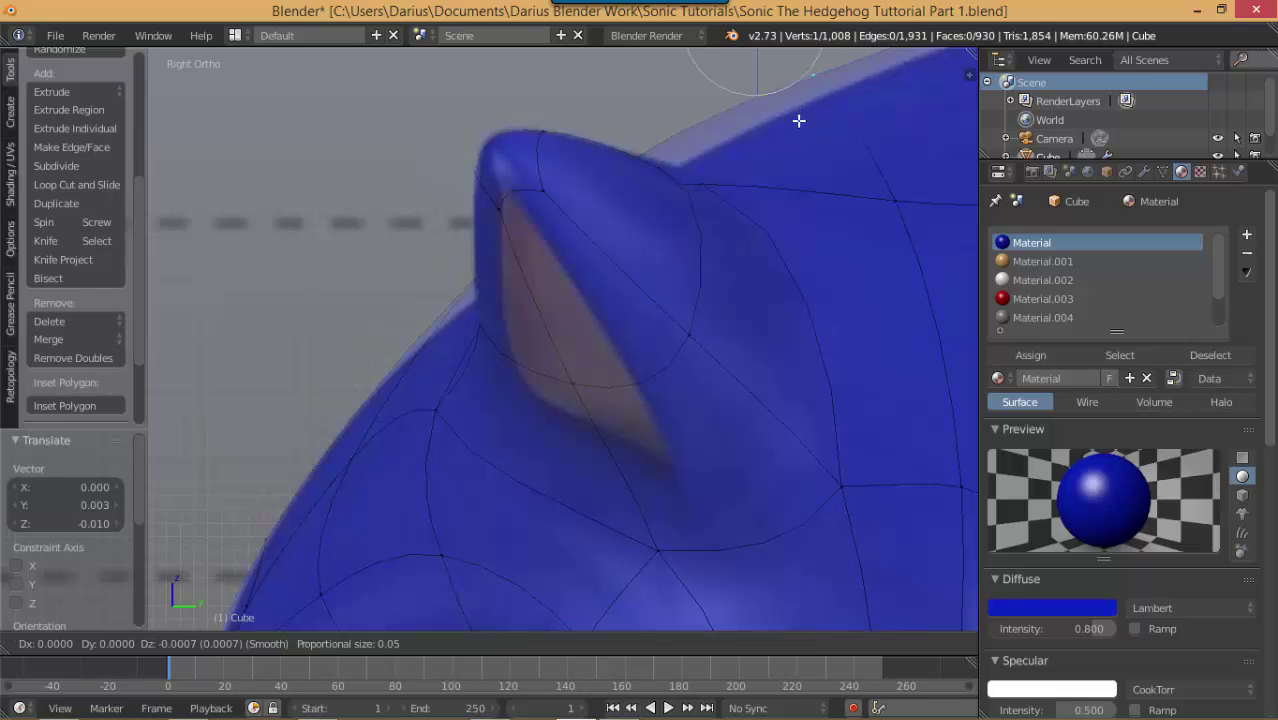
{"action": "left_click", "coordinate": [815, 148]}
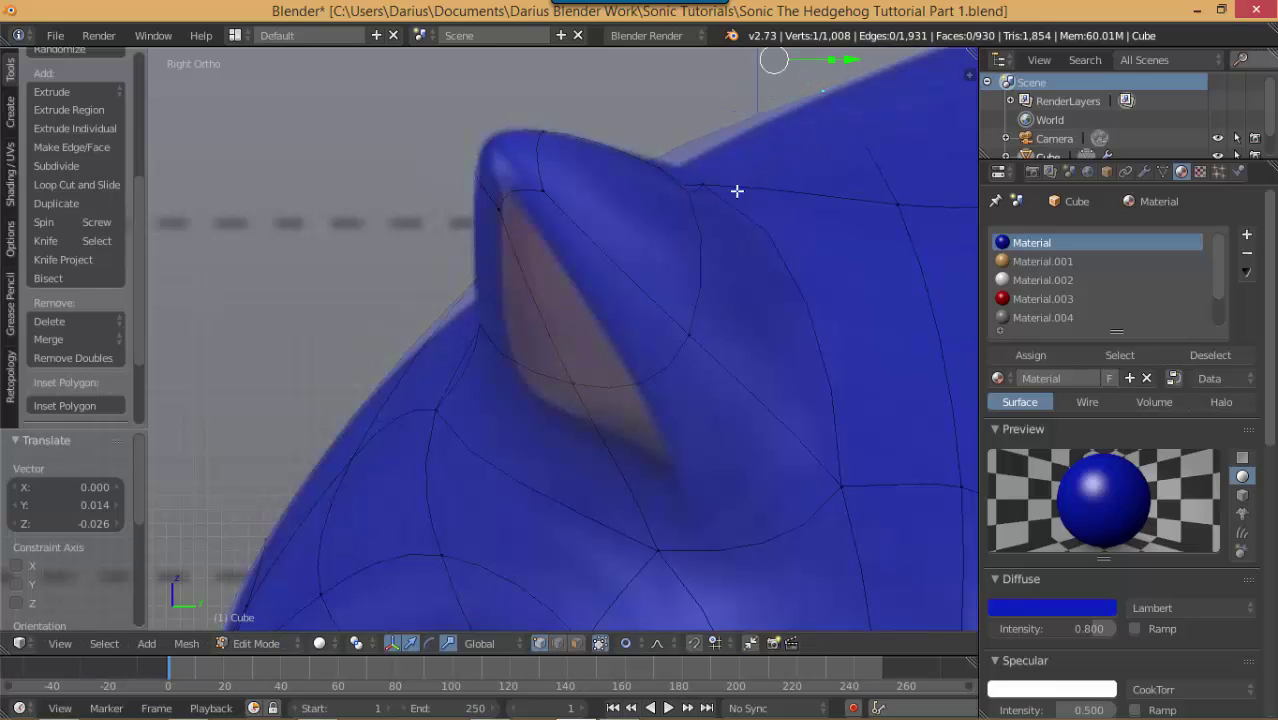
Step: In the side view, move the head's centreline vertex between the ears -0.003 along Y and -0.037 along Z
{"action": "key", "text": "z"}
{"action": "key", "text": "z"}
{"action": "right_click", "coordinate": [508, 238]}
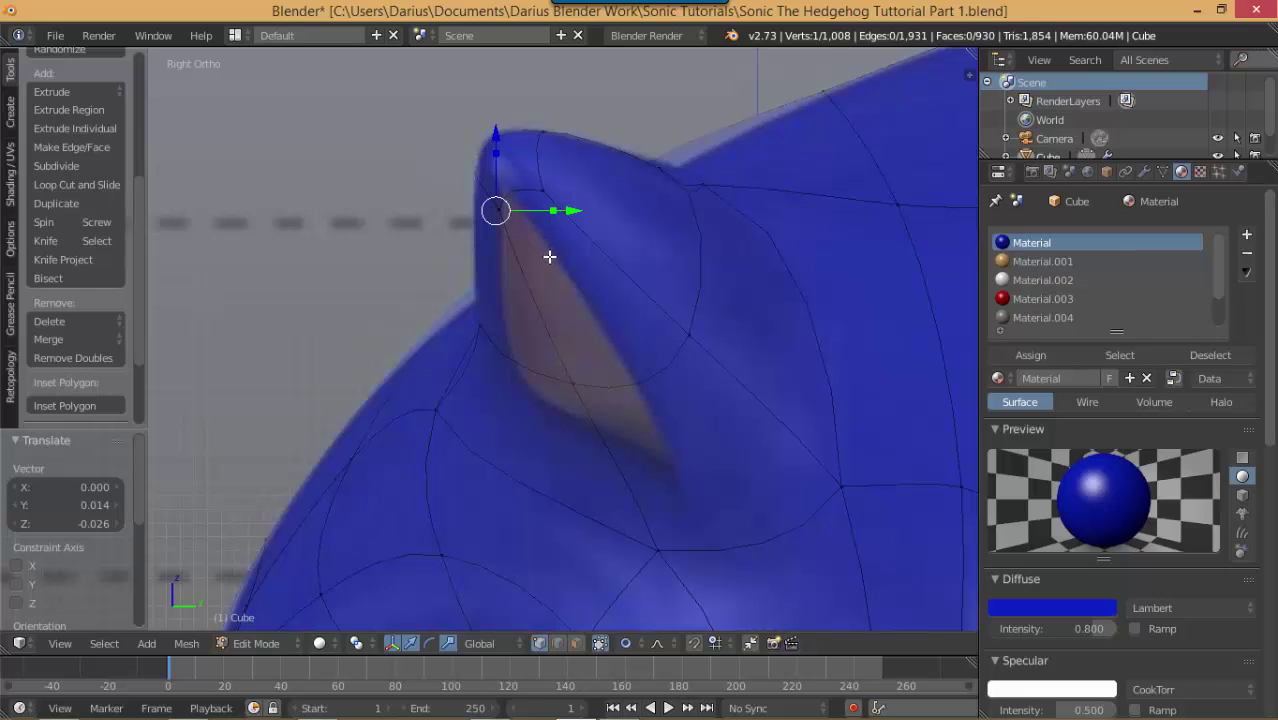
{"action": "key", "text": "g"}
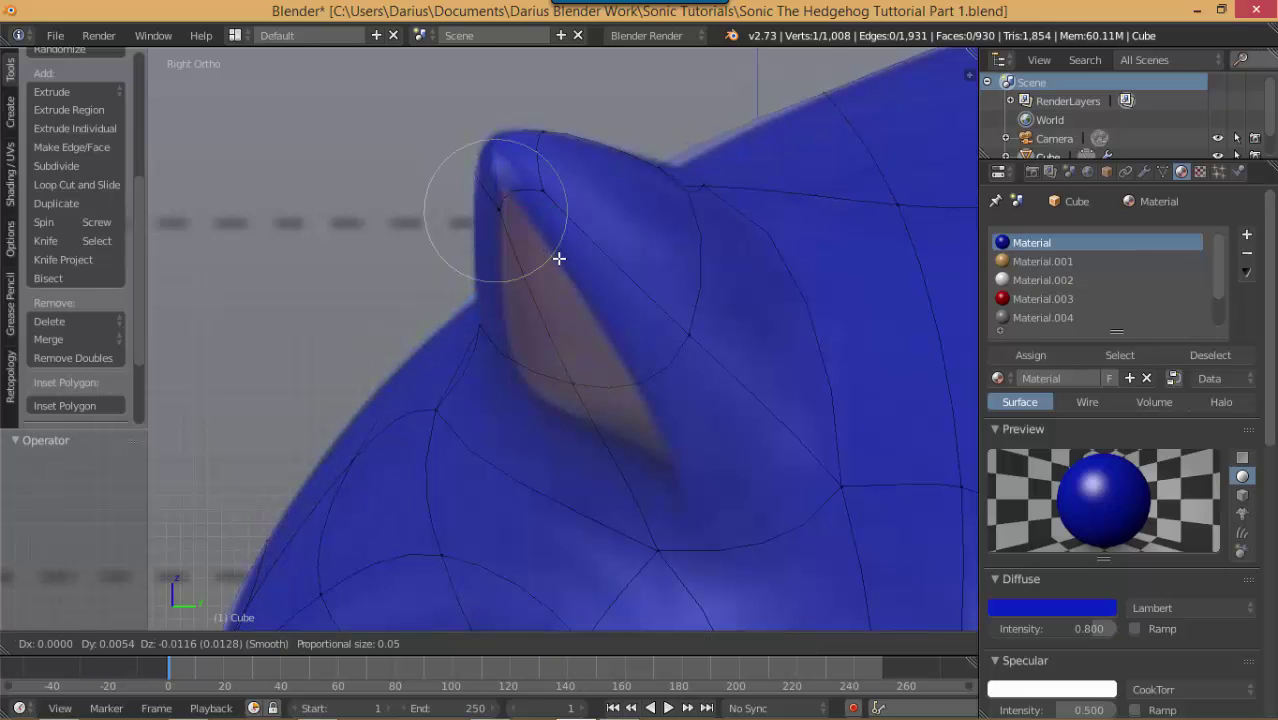
{"action": "left_click", "coordinate": [546, 292]}
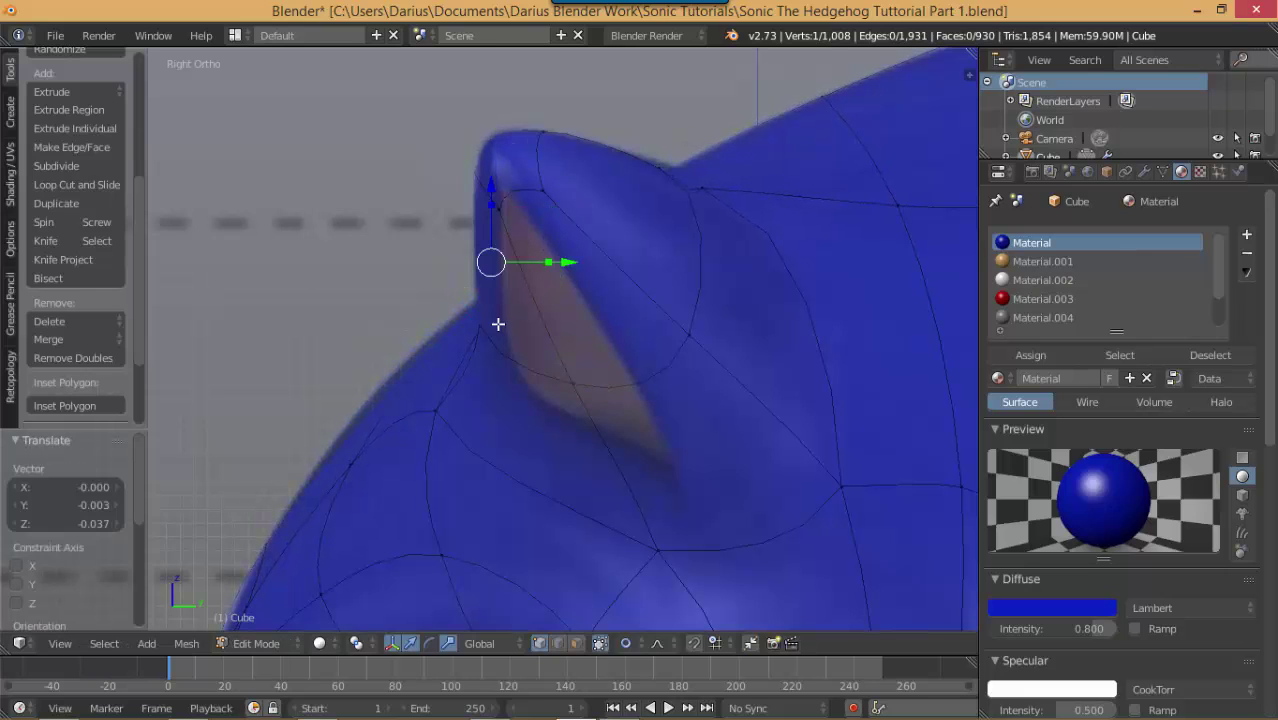
{"action": "scroll", "coordinate": [480, 328], "scroll_direction": "down", "scroll_amount": 2}
{"action": "key", "text": "Tab"}
{"action": "mouse_move", "coordinate": [463, 332]}
{"action": "middle_mouse_down"}
{"action": "mouse_move", "coordinate": [670, 337]}
{"action": "mouse_move", "coordinate": [583, 350]}
{"action": "mouse_move", "coordinate": [461, 343]}
{"action": "middle_mouse_up"}
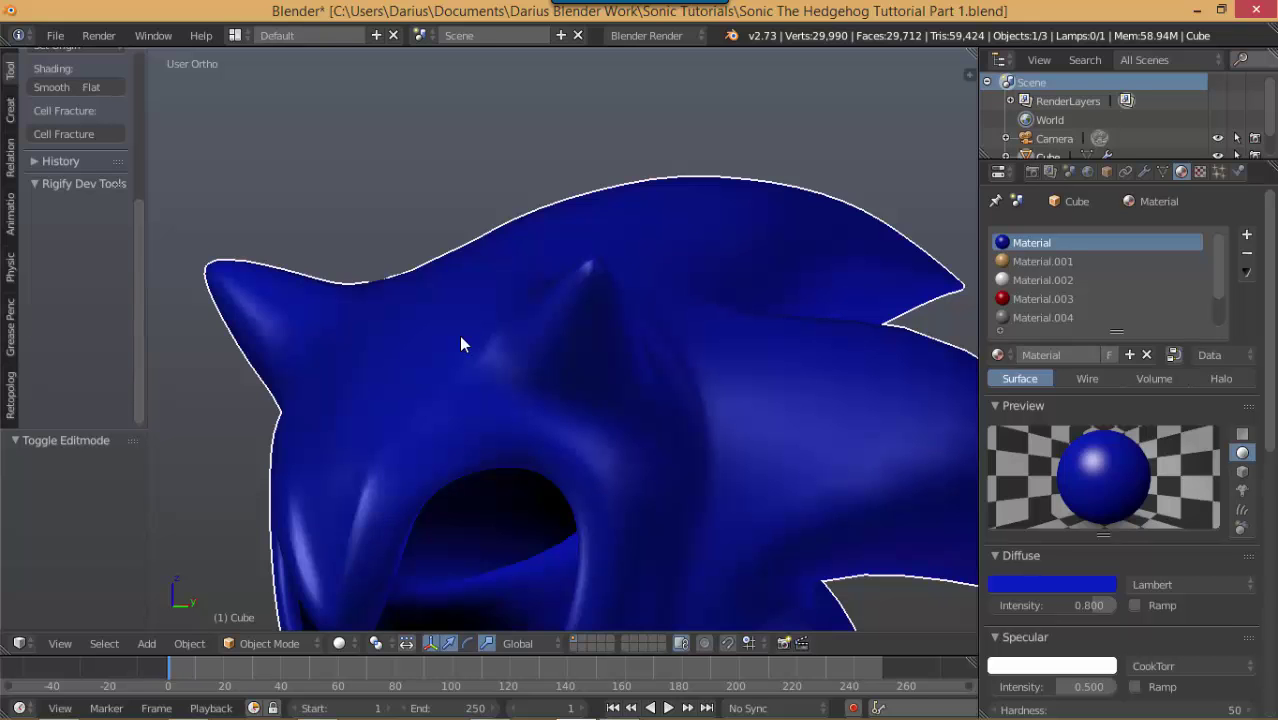
{"action": "middle_click_drag", "start_coordinate": [616, 394], "coordinate": [444, 299]}
Step: Extrude the two faces on the ear's front into the ear by -0.031 in X, 0.051 in Y and 0.034 in Z
{"action": "key", "text": "Tab"}
{"action": "key", "text": "KP_1"}
{"action": "scroll", "coordinate": [580, 362], "scroll_direction": "up", "scroll_amount": 2}
{"action": "scroll", "coordinate": [580, 358], "scroll_direction": "up", "scroll_amount": 4}
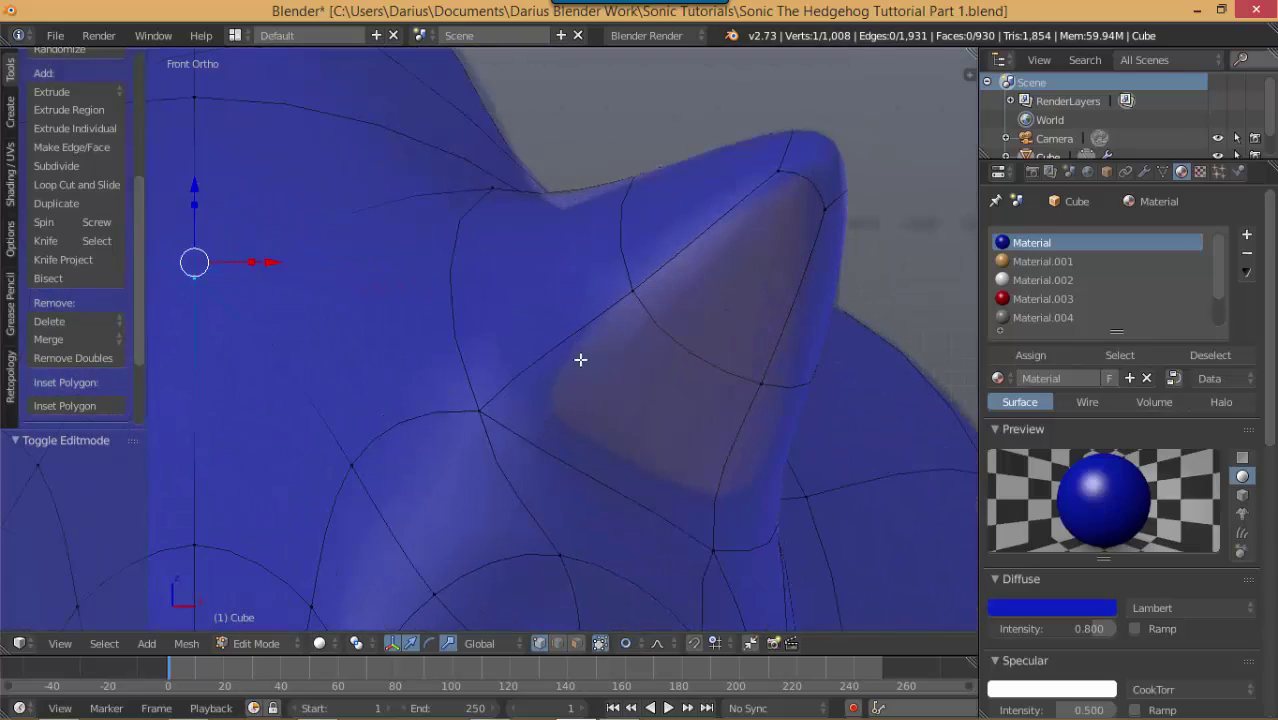
{"action": "right_click", "coordinate": [479, 412]}
{"action": "right_click", "coordinate": [712, 549], "text": "shift"}
{"action": "right_click", "coordinate": [759, 384], "text": "shift"}
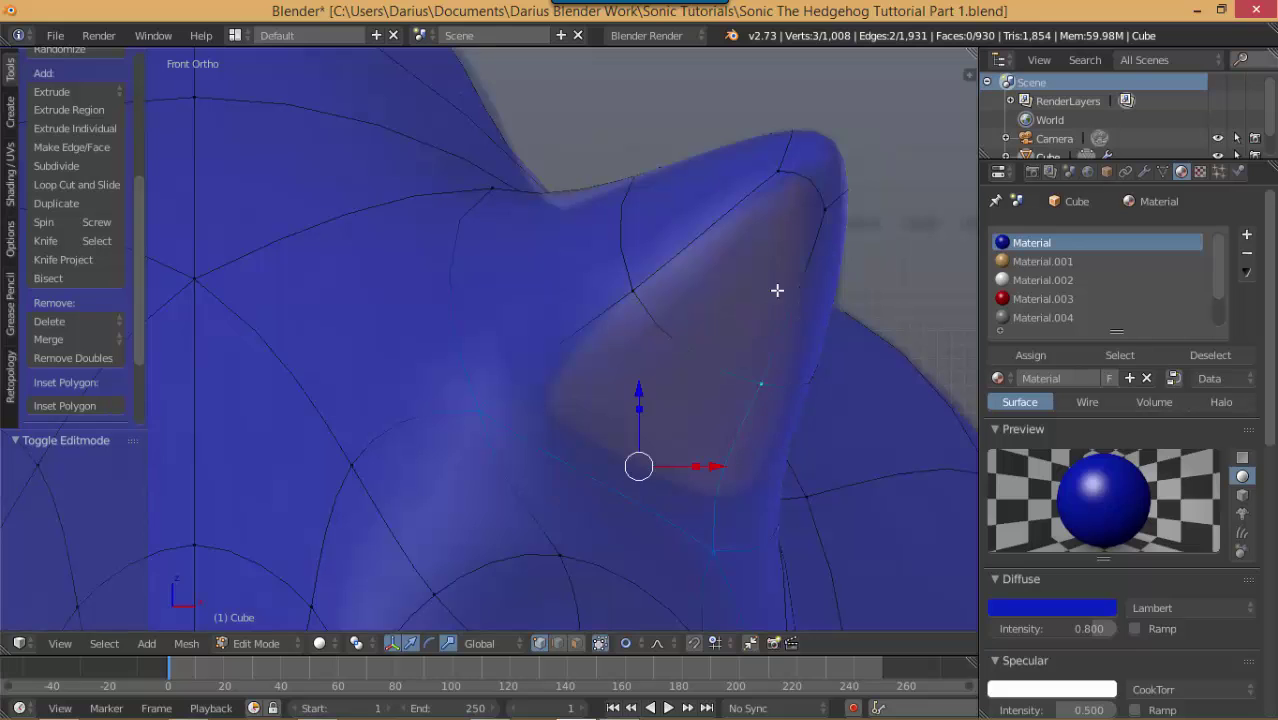
{"action": "right_click", "coordinate": [823, 209], "text": "shift"}
{"action": "right_click", "coordinate": [778, 172], "text": "shift"}
{"action": "right_click", "coordinate": [625, 300], "text": "shift"}
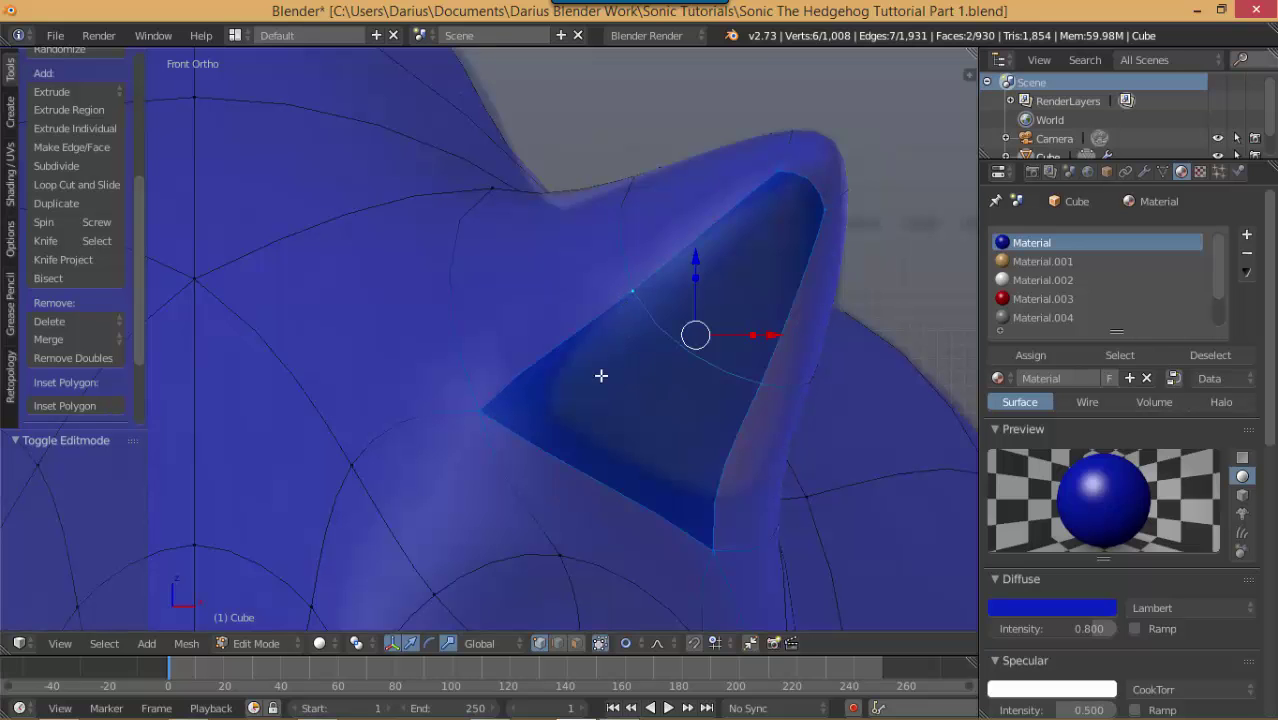
{"action": "middle_click_drag", "start_coordinate": [601, 375], "coordinate": [665, 306]}
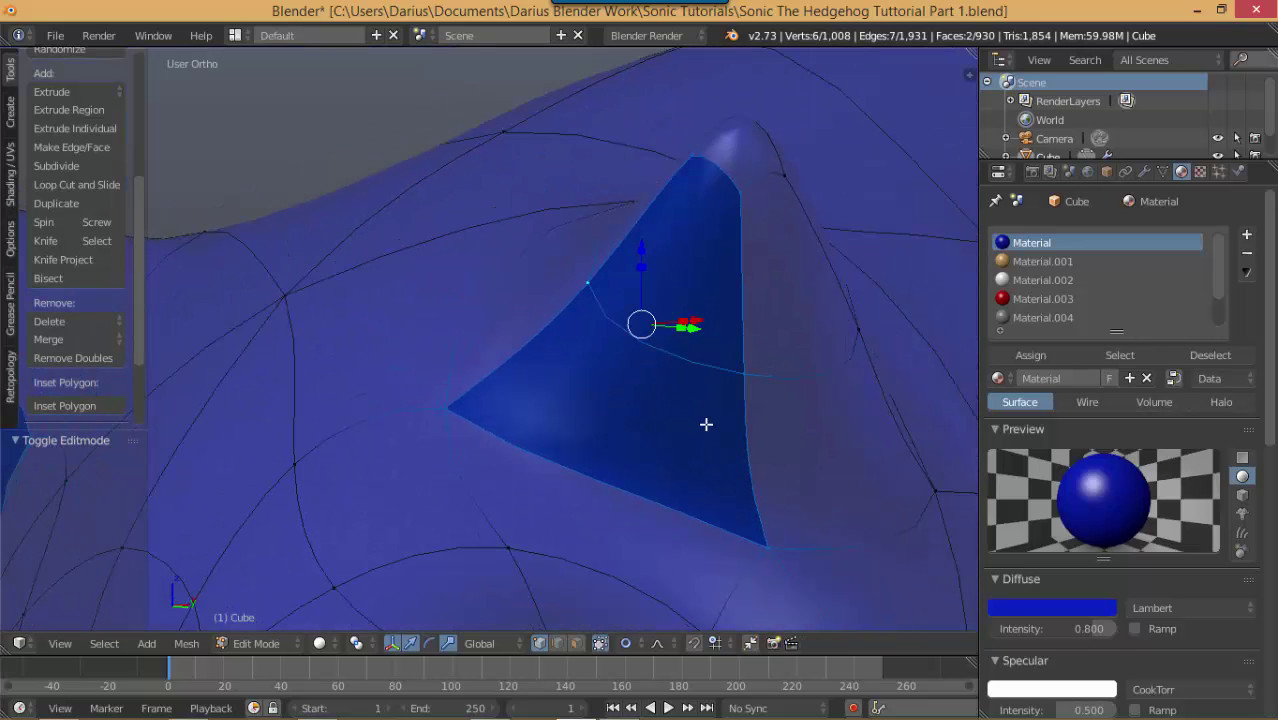
{"action": "middle_click_drag", "start_coordinate": [706, 424], "coordinate": [558, 427]}
{"action": "key", "text": "e"}
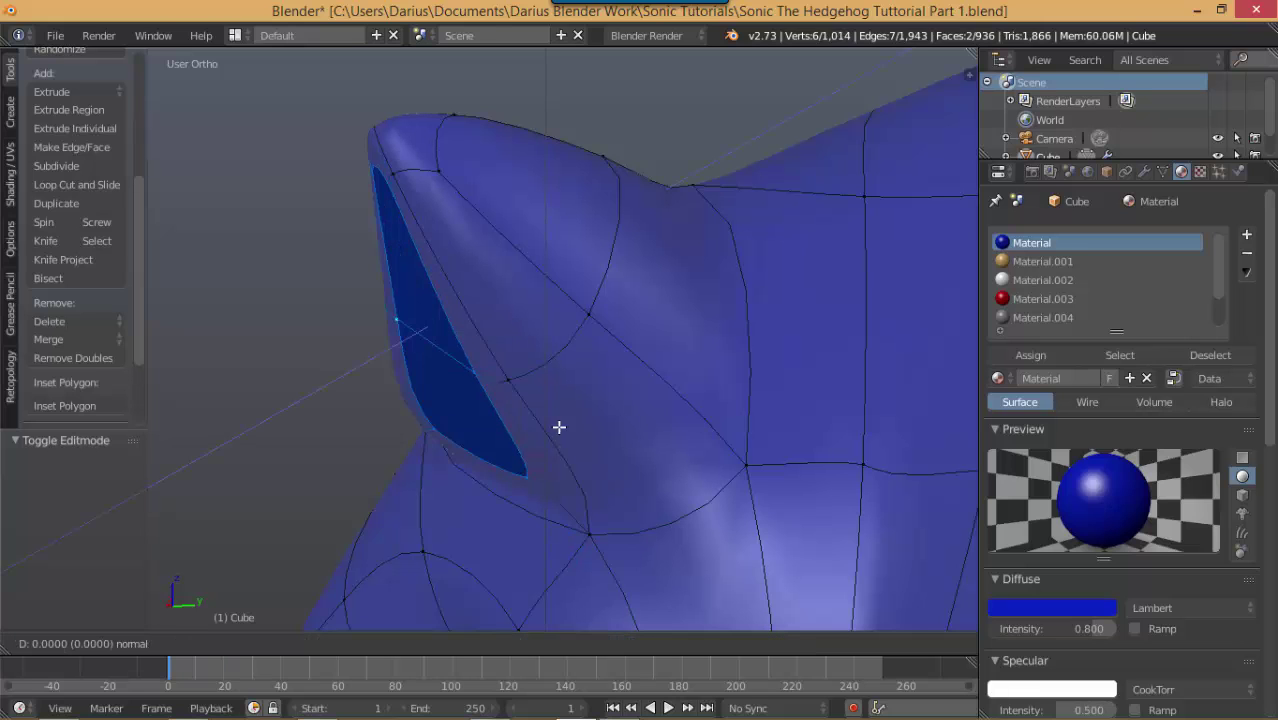
{"action": "left_click", "coordinate": [593, 414]}
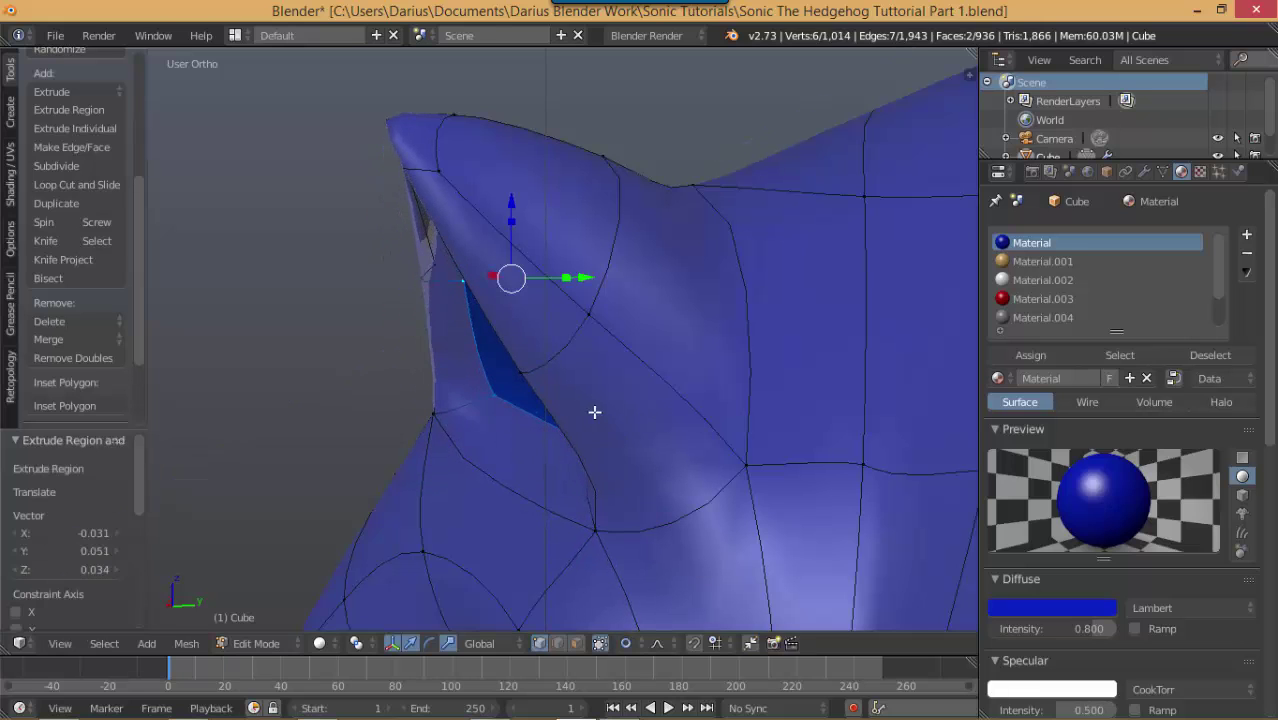
Step: Scale the recessed inner-ear faces to 0.683 and move them 0.032 along X and -0.028 along Z to fit the front reference
{"action": "middle_click_drag", "start_coordinate": [593, 414], "coordinate": [738, 416]}
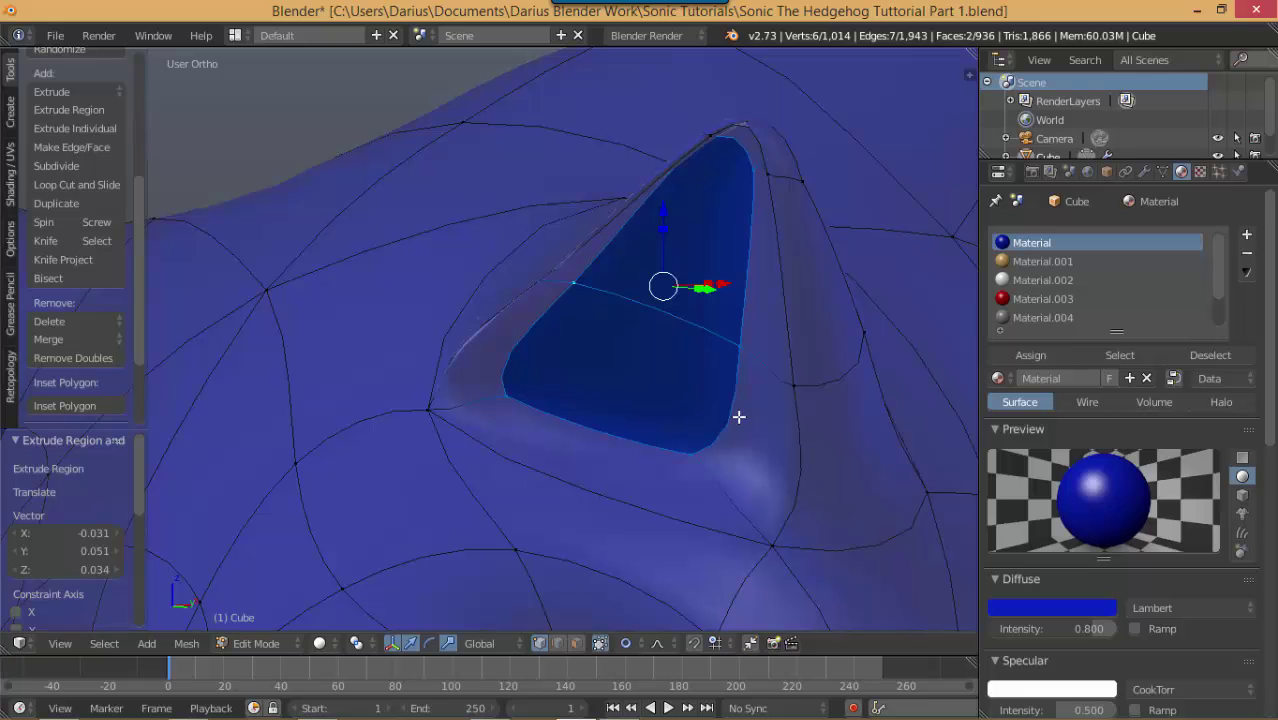
{"action": "key", "text": "s"}
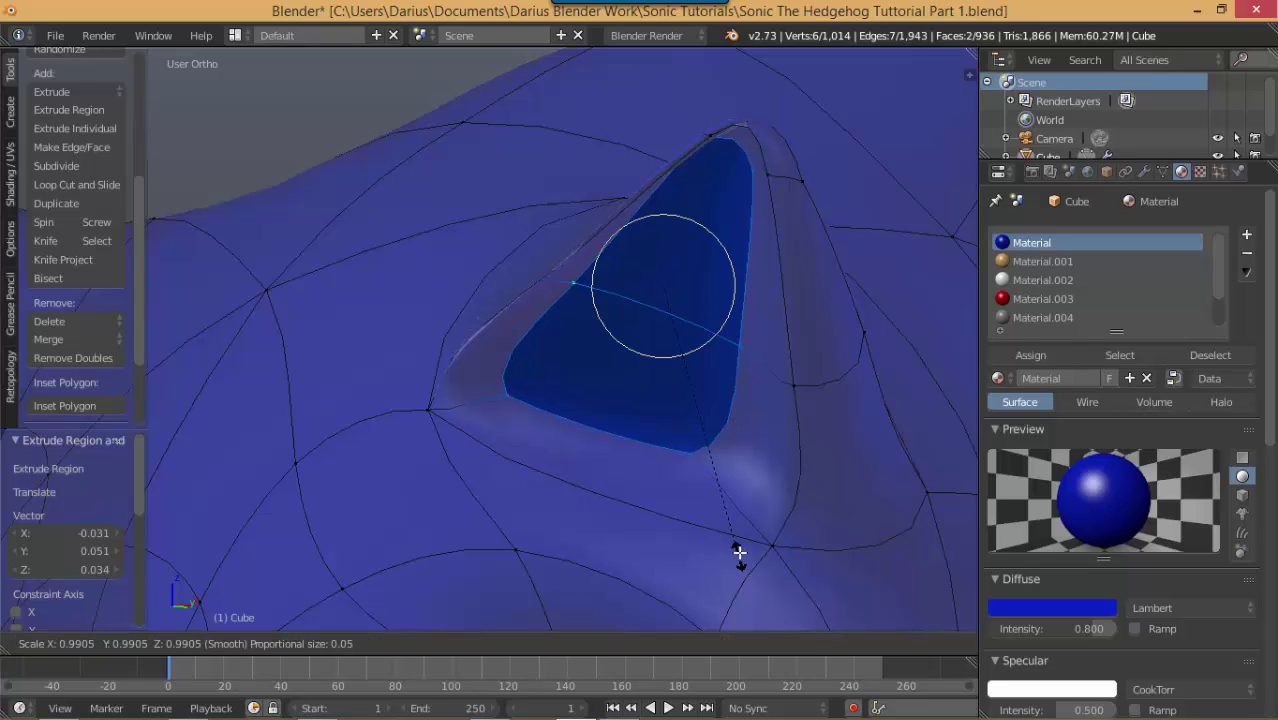
{"action": "left_click", "coordinate": [731, 467]}
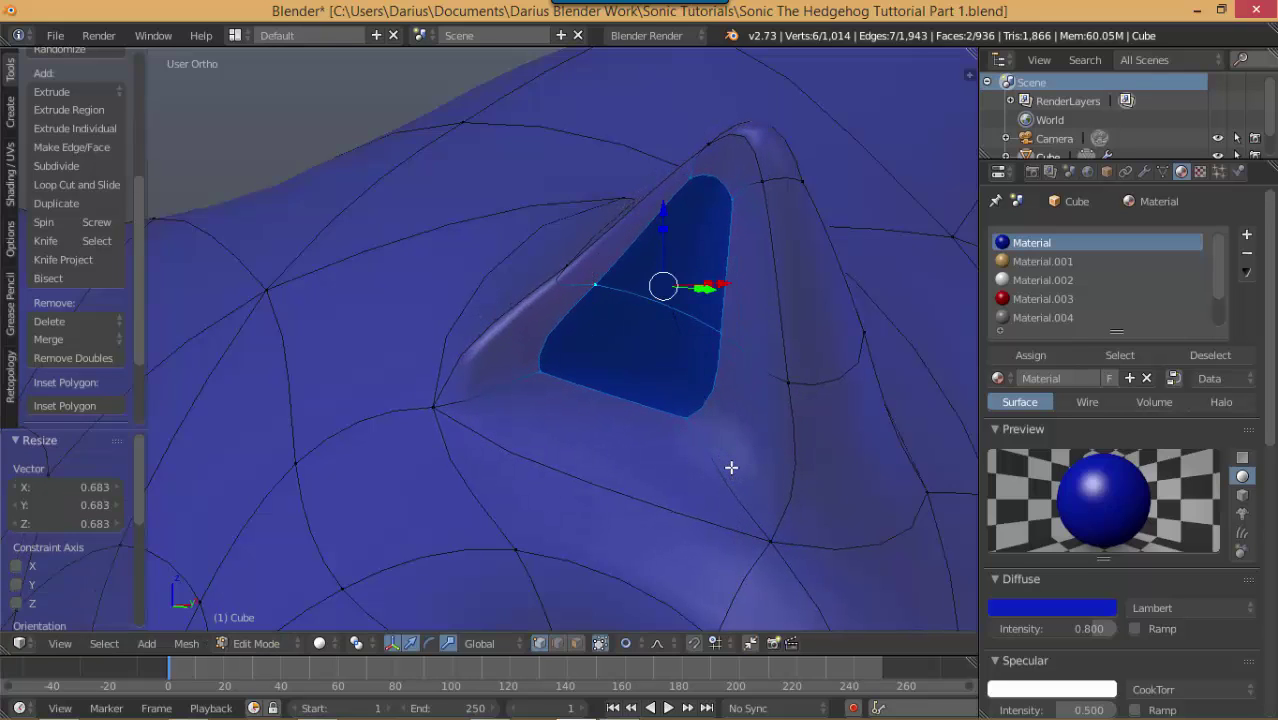
{"action": "key", "text": "KP_1"}
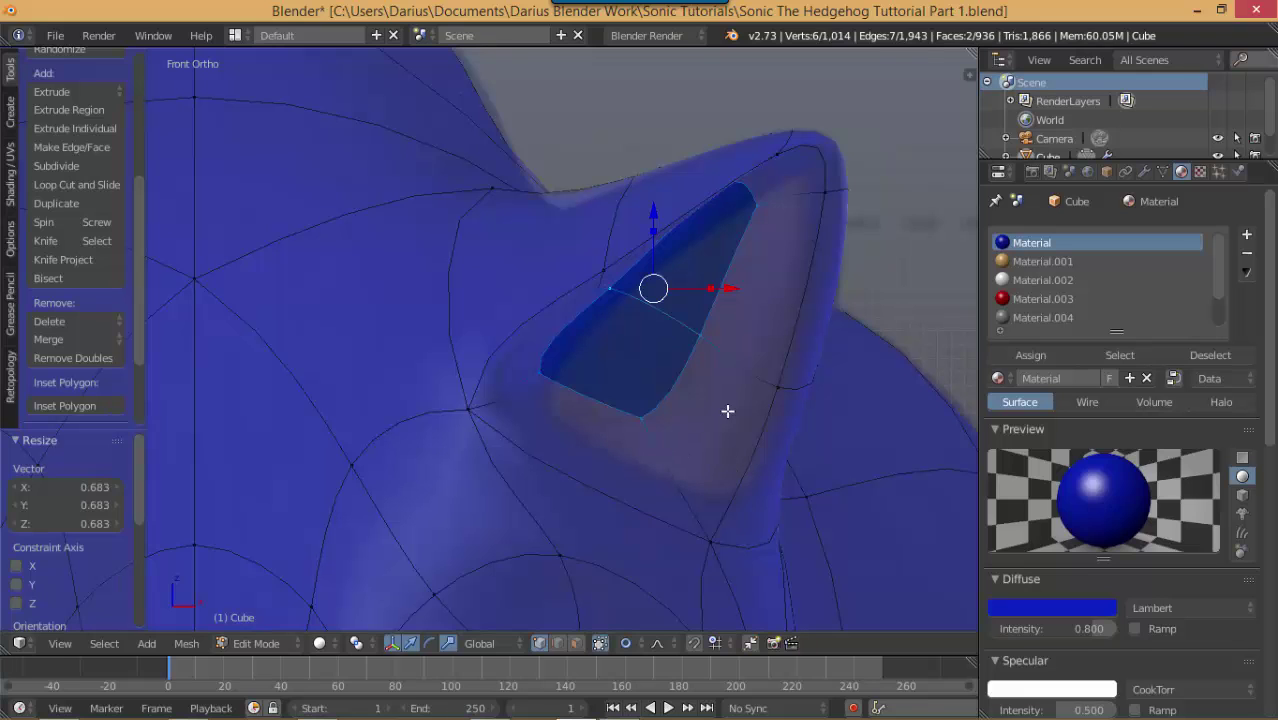
{"action": "key", "text": "g"}
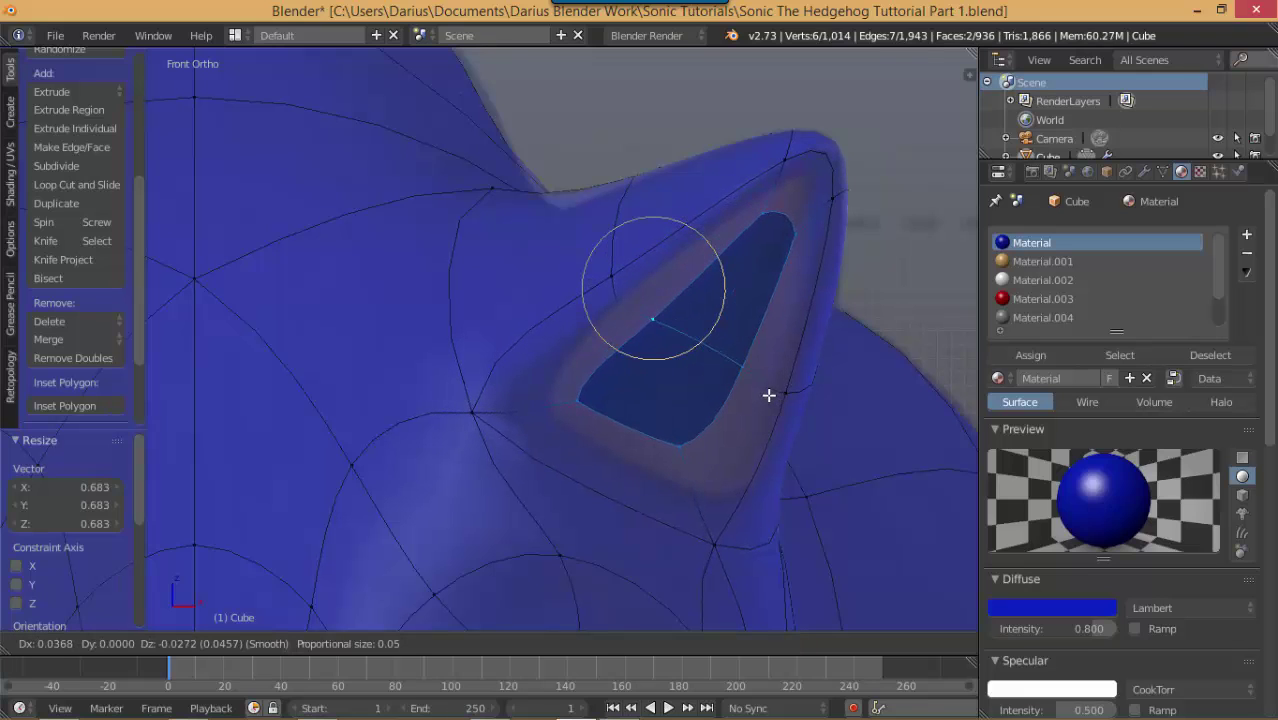
{"action": "left_click", "coordinate": [782, 430]}
{"action": "right_click", "coordinate": [698, 460]}
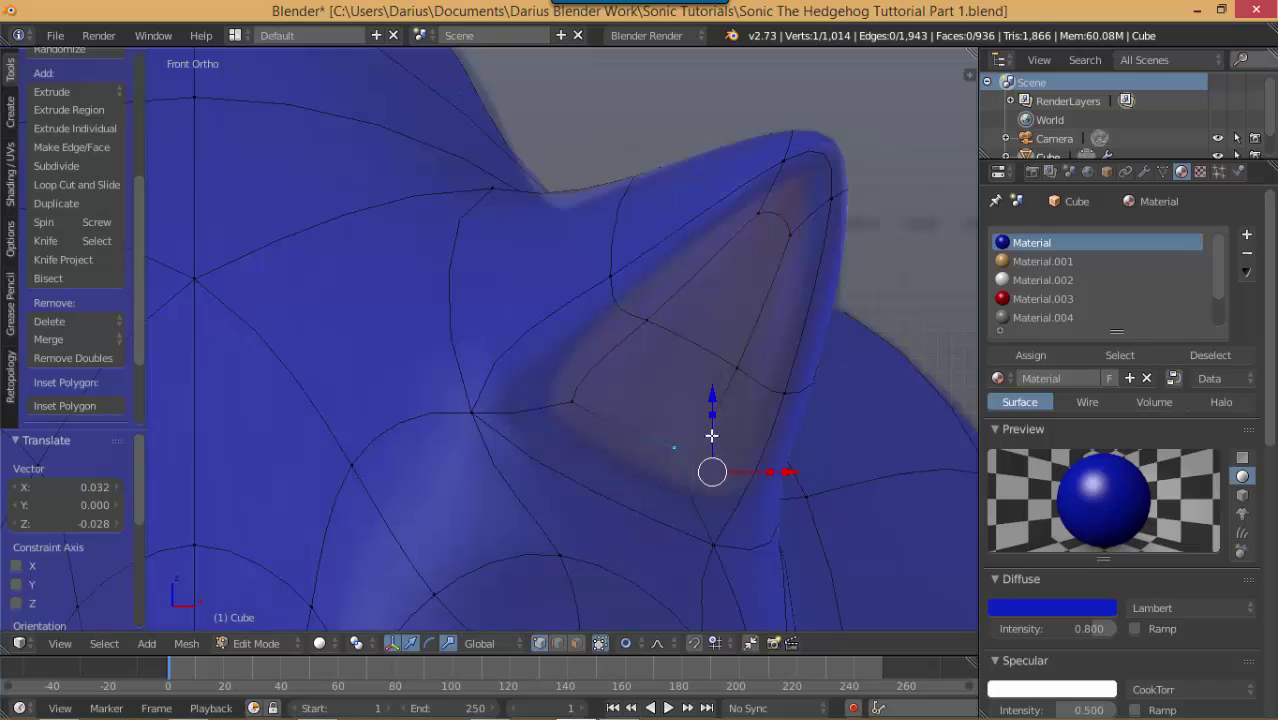
{"action": "key", "text": "g"}
{"action": "key", "text": "Escape"}
Step: Add one edge loop around the recessed inner ear and slide it close to the ear's outer rim
{"action": "key", "text": "ctrl+r"}
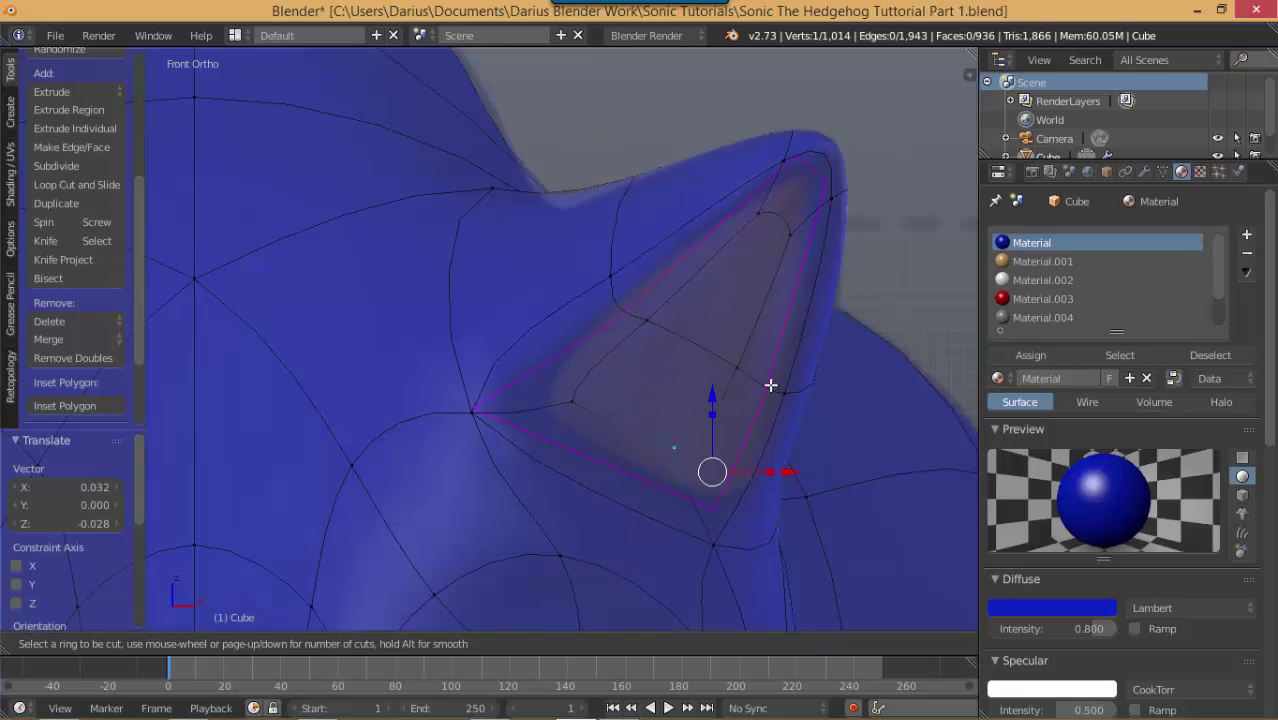
{"action": "left_click", "coordinate": [778, 394]}
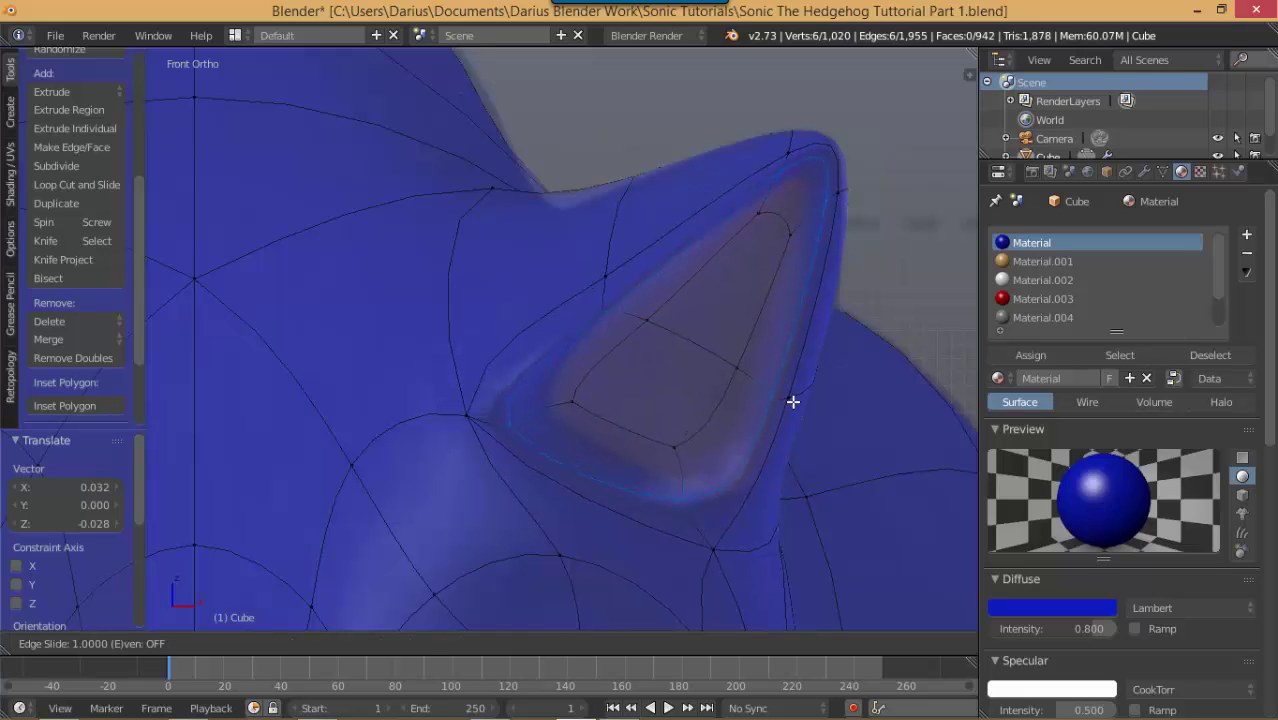
{"action": "left_click", "coordinate": [789, 401]}
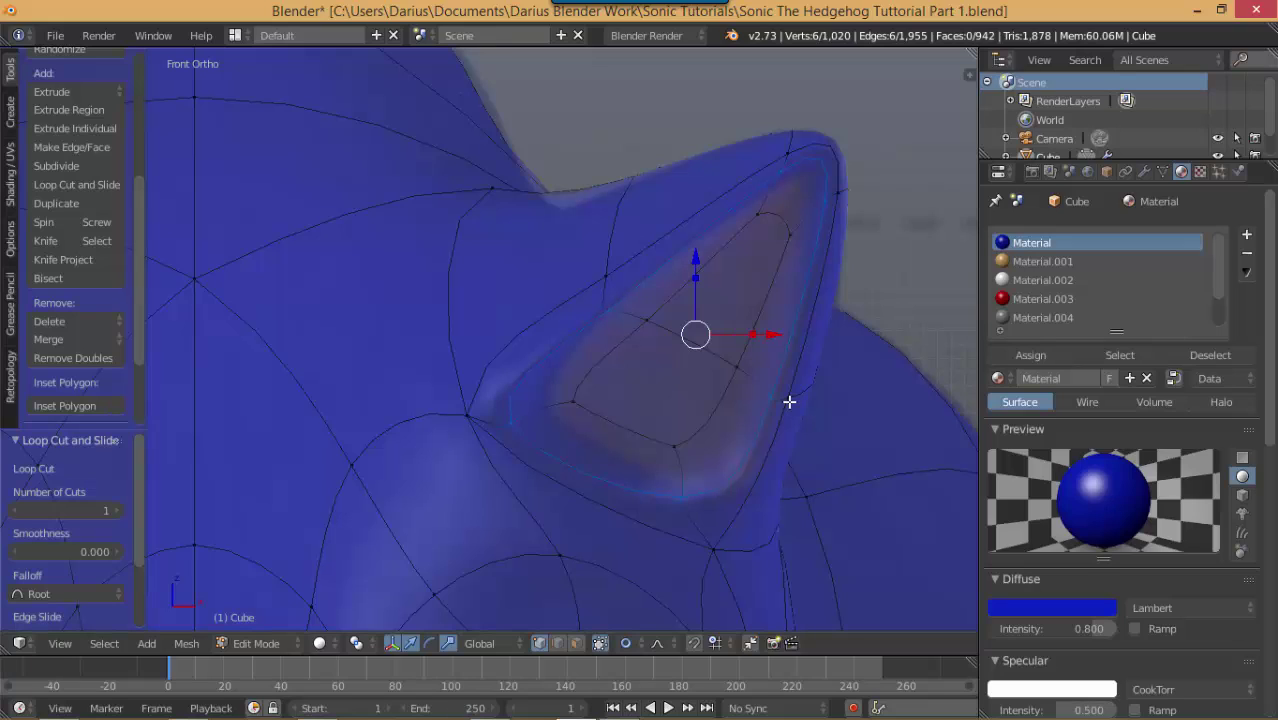
Step: Fit the new loop's base to the front reference: inner corner vertex 0.037 in X and 0.012 in Z, lower vertex 0.028 and -0.005
{"action": "right_click", "coordinate": [579, 405]}
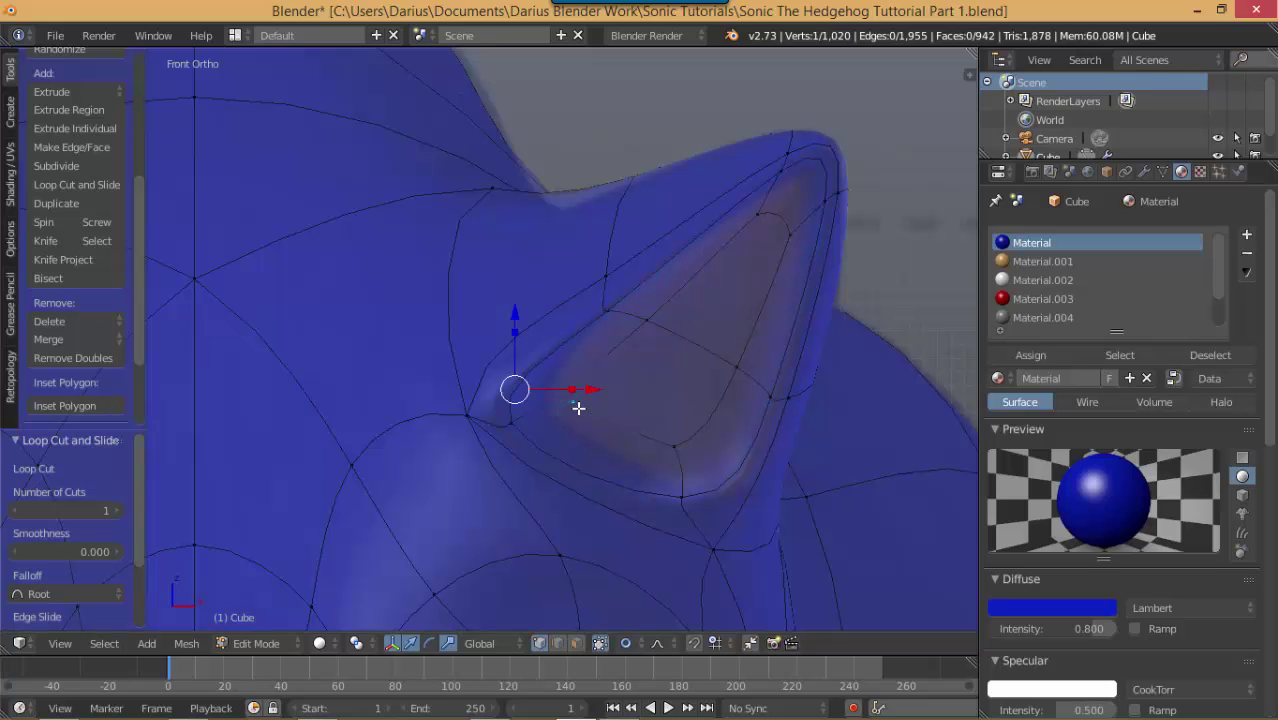
{"action": "right_click", "coordinate": [514, 423]}
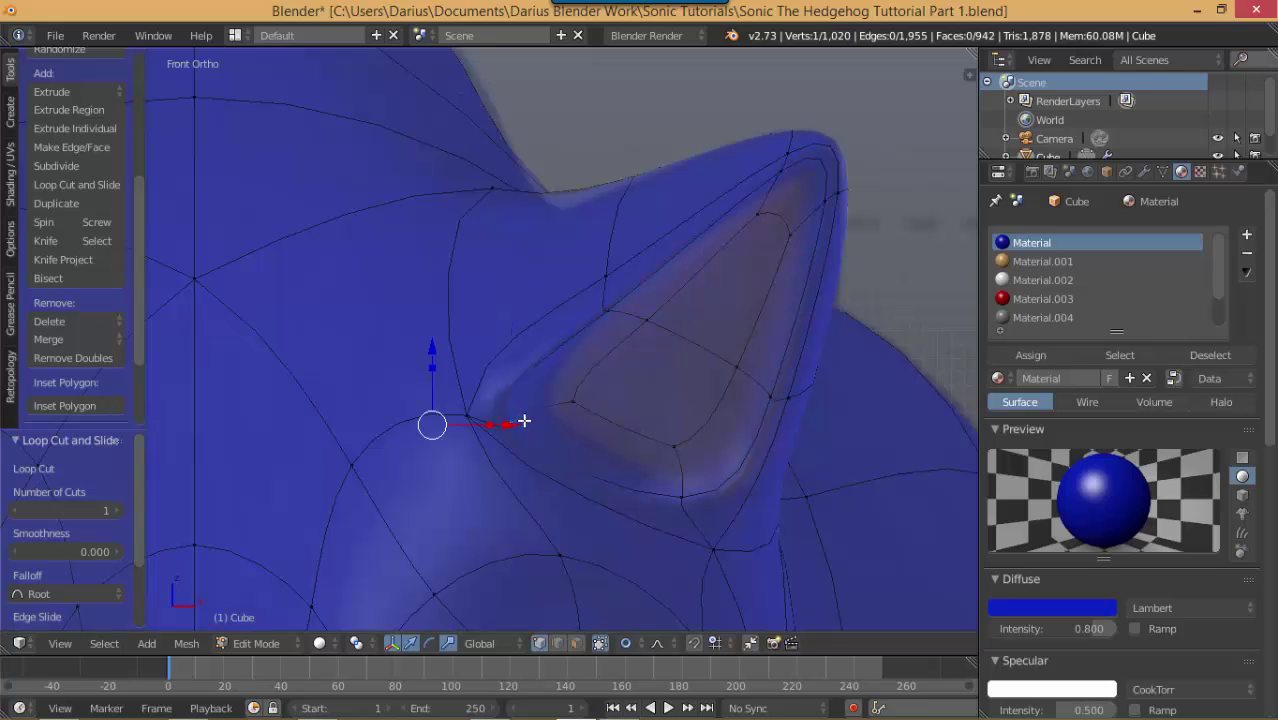
{"action": "key", "text": "g"}
{"action": "left_click", "coordinate": [577, 403]}
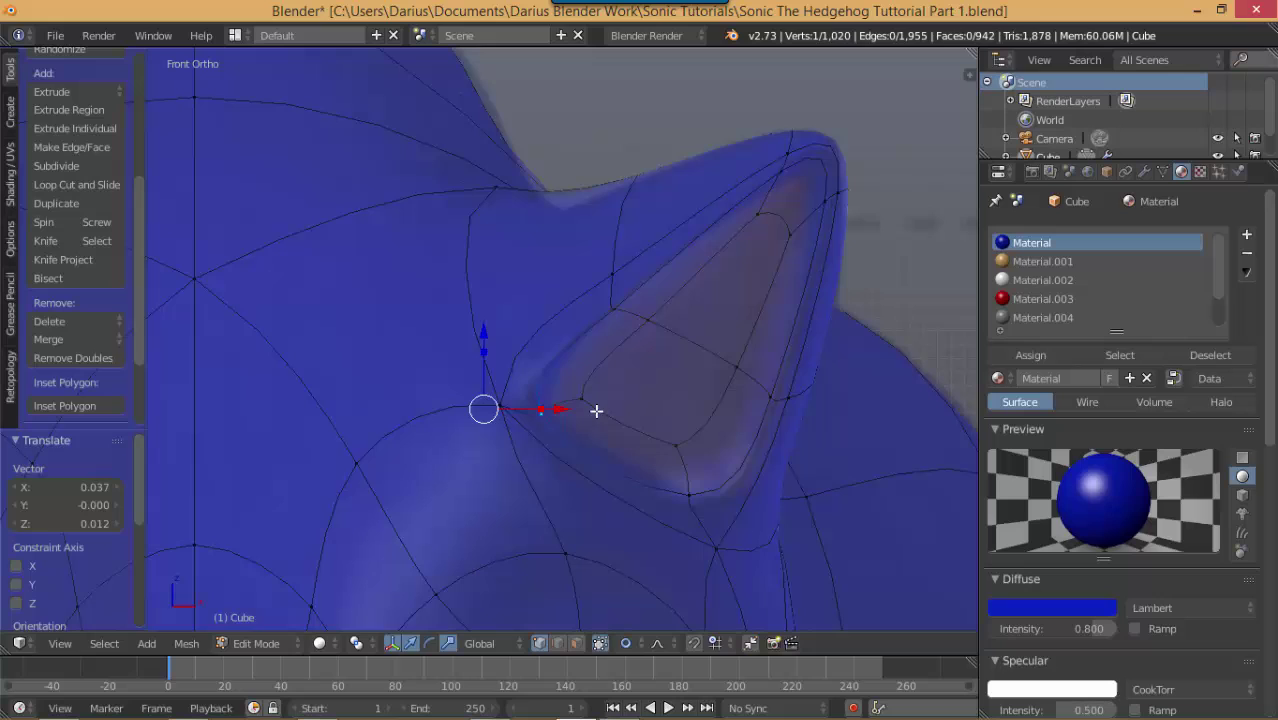
{"action": "right_click", "coordinate": [693, 493]}
{"action": "key", "text": "g"}
{"action": "left_click", "coordinate": [735, 500]}
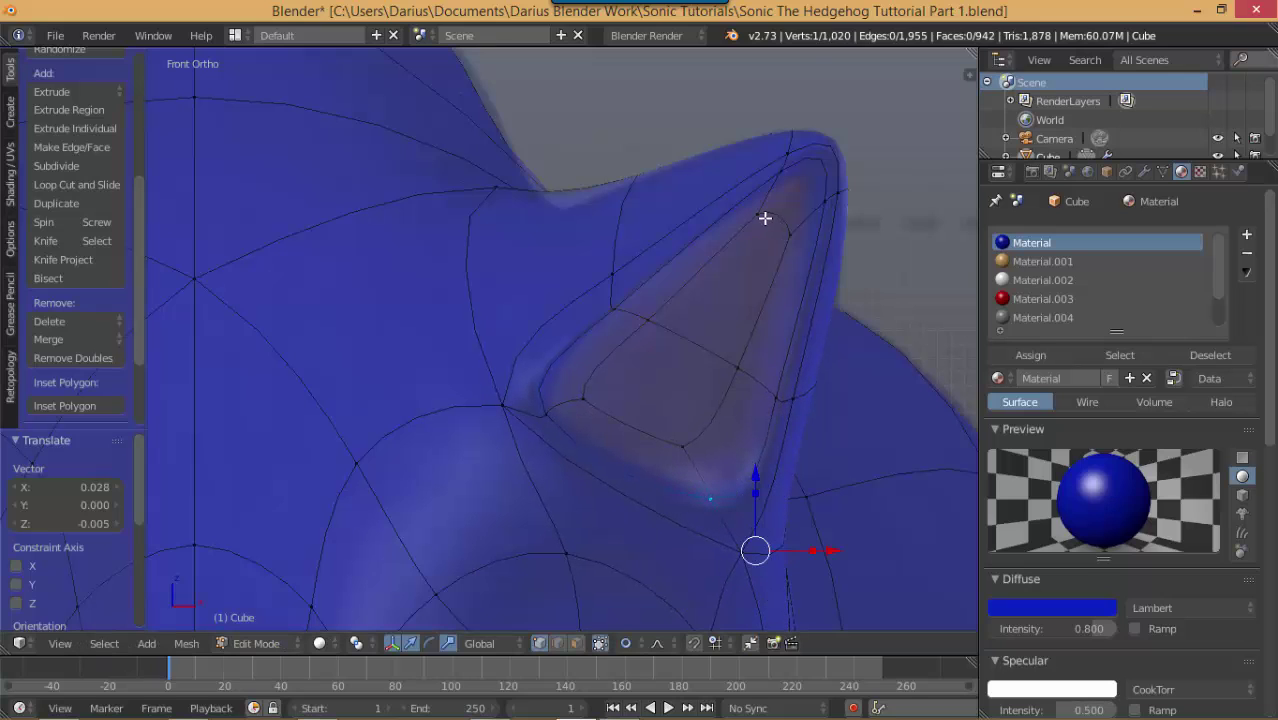
Step: Adjust the loop's upper vertex 0.001 in X and -0.012 in Z, its outer tip vertex -0.016 in X and outer-edge vertex -0.003 in X
{"action": "right_click", "coordinate": [795, 172]}
{"action": "key", "text": "g"}
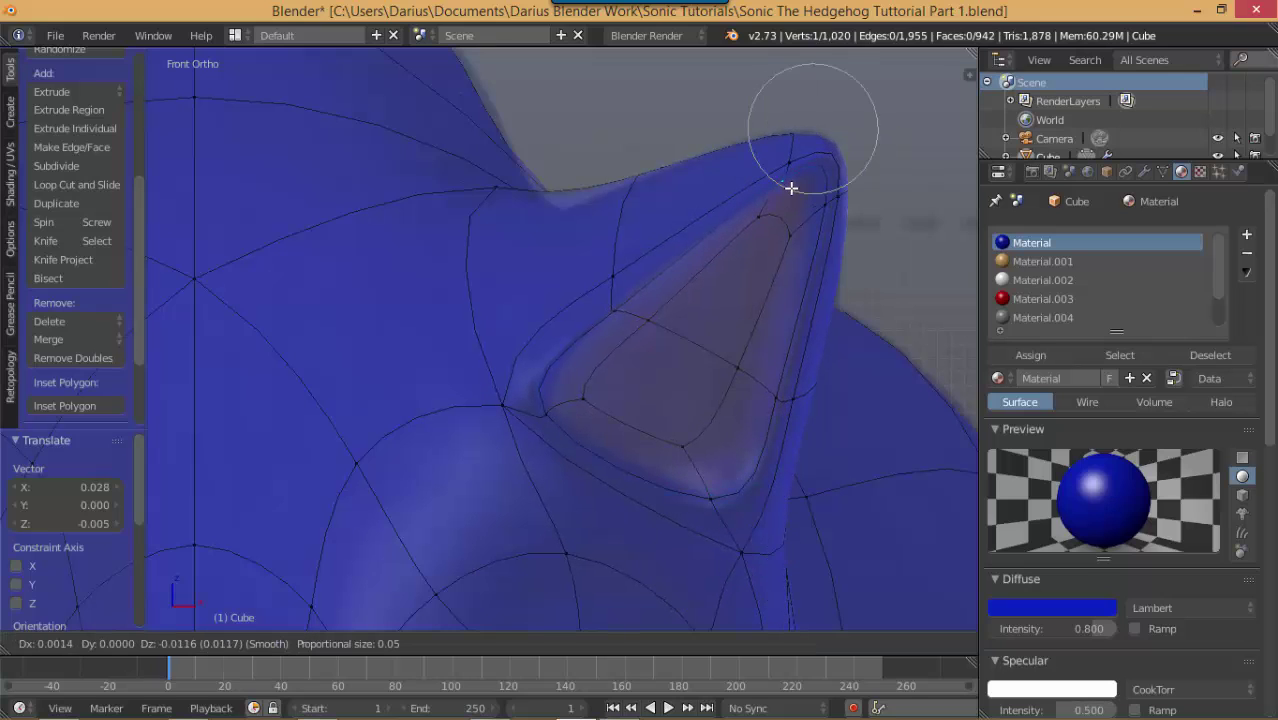
{"action": "left_click", "coordinate": [791, 189]}
{"action": "key", "text": "g"}
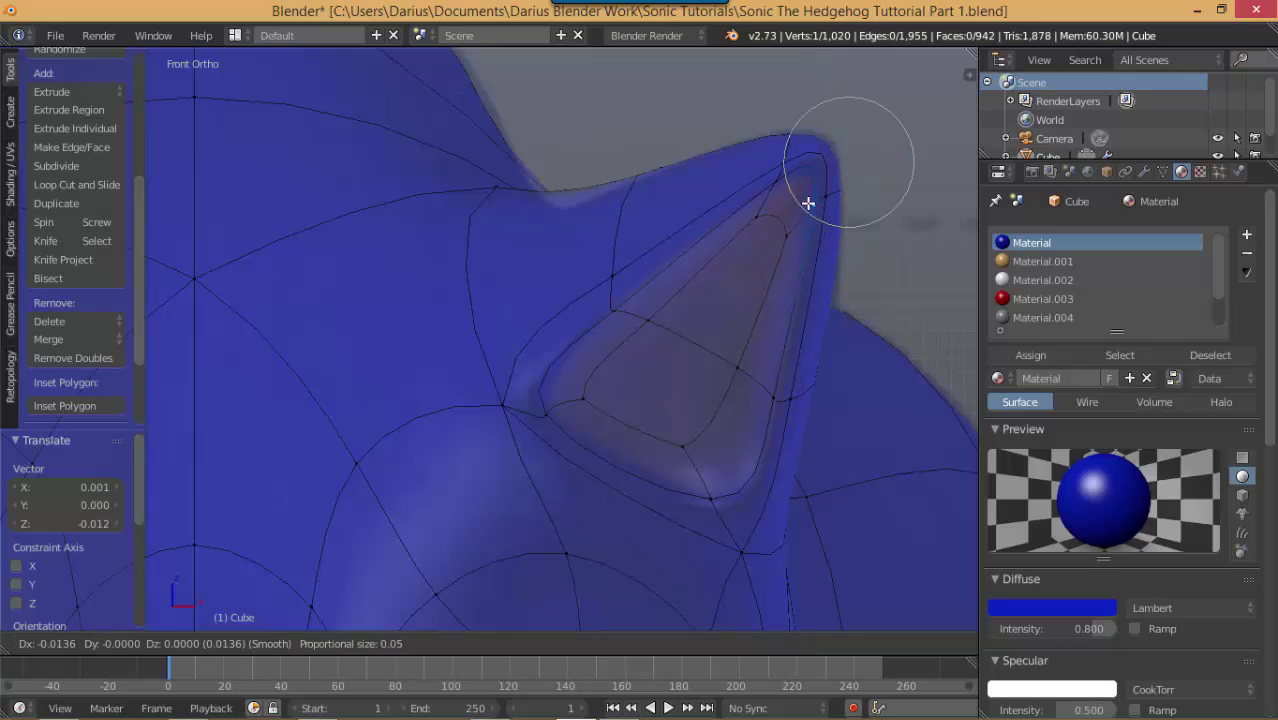
{"action": "left_click", "coordinate": [807, 208]}
{"action": "right_click", "coordinate": [771, 392]}
{"action": "key", "text": "g"}
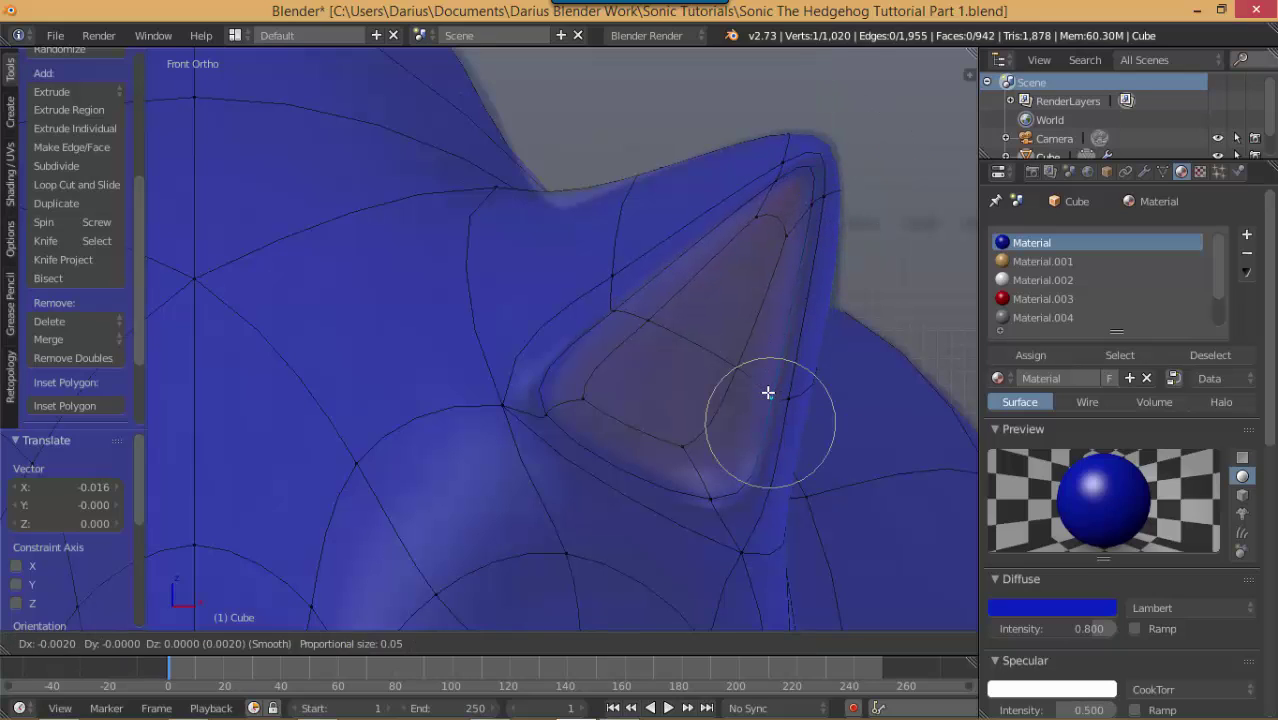
{"action": "left_click", "coordinate": [766, 391]}
{"action": "scroll", "coordinate": [656, 417], "scroll_direction": "down", "scroll_amount": 4}
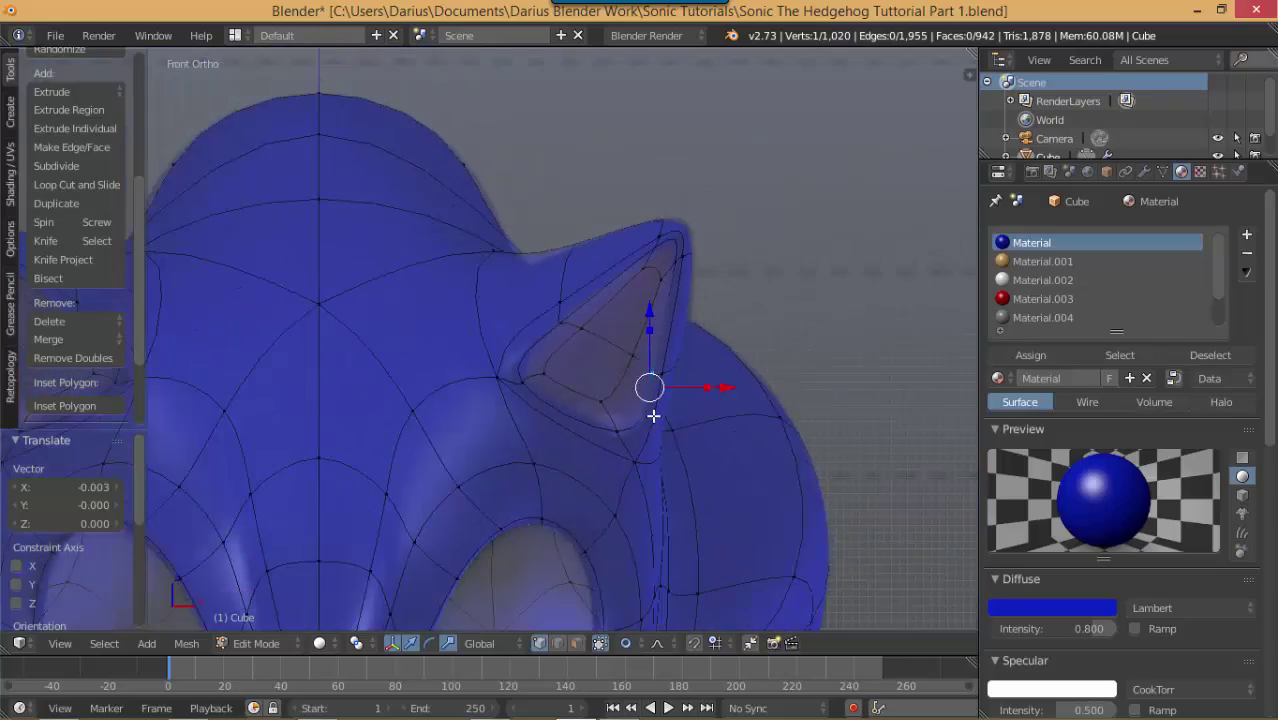
{"action": "scroll", "coordinate": [636, 417], "scroll_direction": "up", "scroll_amount": 3}
{"action": "scroll", "coordinate": [680, 380], "scroll_direction": "down", "scroll_amount": 1}
Step: Add a centred edge loop running from the eye socket through the ear and back across the side spike
{"action": "middle_click_drag", "start_coordinate": [734, 343], "coordinate": [624, 353]}
{"action": "scroll", "coordinate": [562, 365], "scroll_direction": "up", "scroll_amount": 3}
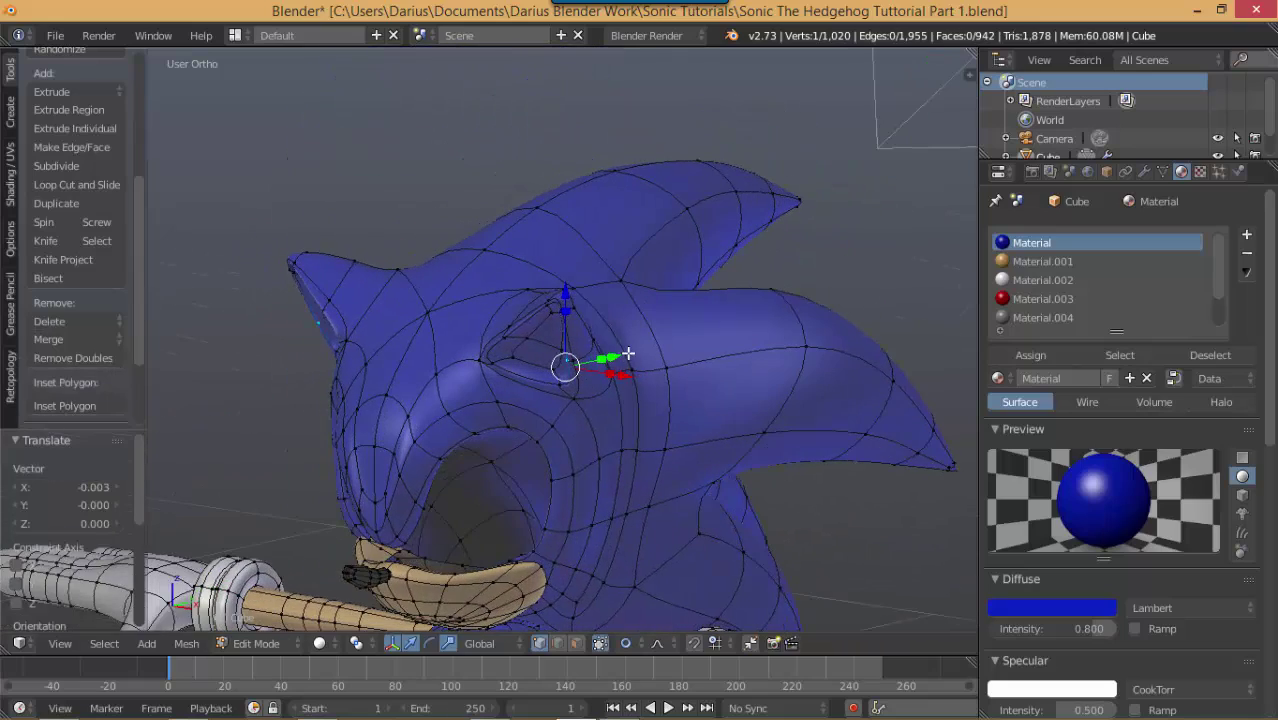
{"action": "key", "text": "ctrl+r"}
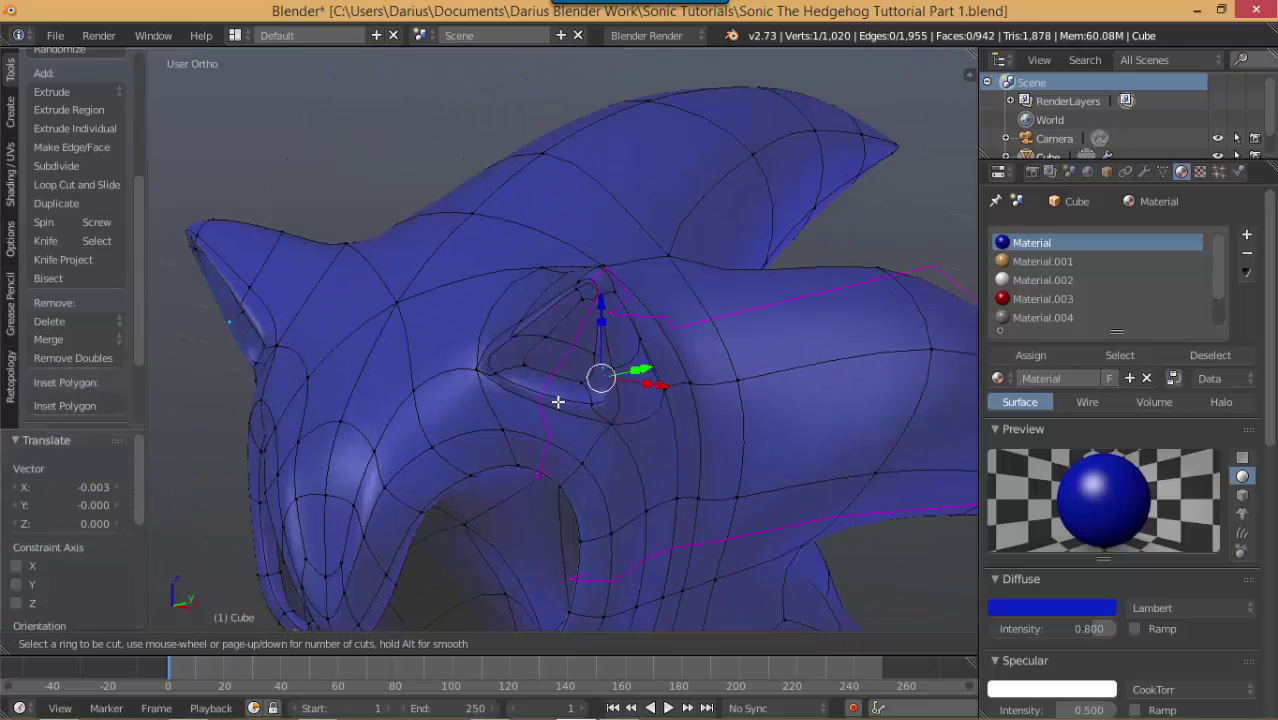
{"action": "left_click", "coordinate": [559, 399]}
{"action": "right_click", "coordinate": [559, 402]}
Step: Examine the head and its new edge loop in object mode and from the side and front, dismissing the GeekBuddy alert
{"action": "scroll", "coordinate": [593, 398], "scroll_direction": "down", "scroll_amount": 3}
{"action": "middle_click_drag", "start_coordinate": [593, 398], "coordinate": [611, 355]}
{"action": "key", "text": "Tab"}
{"action": "key", "text": "Tab"}
{"action": "key", "text": "KP_3"}
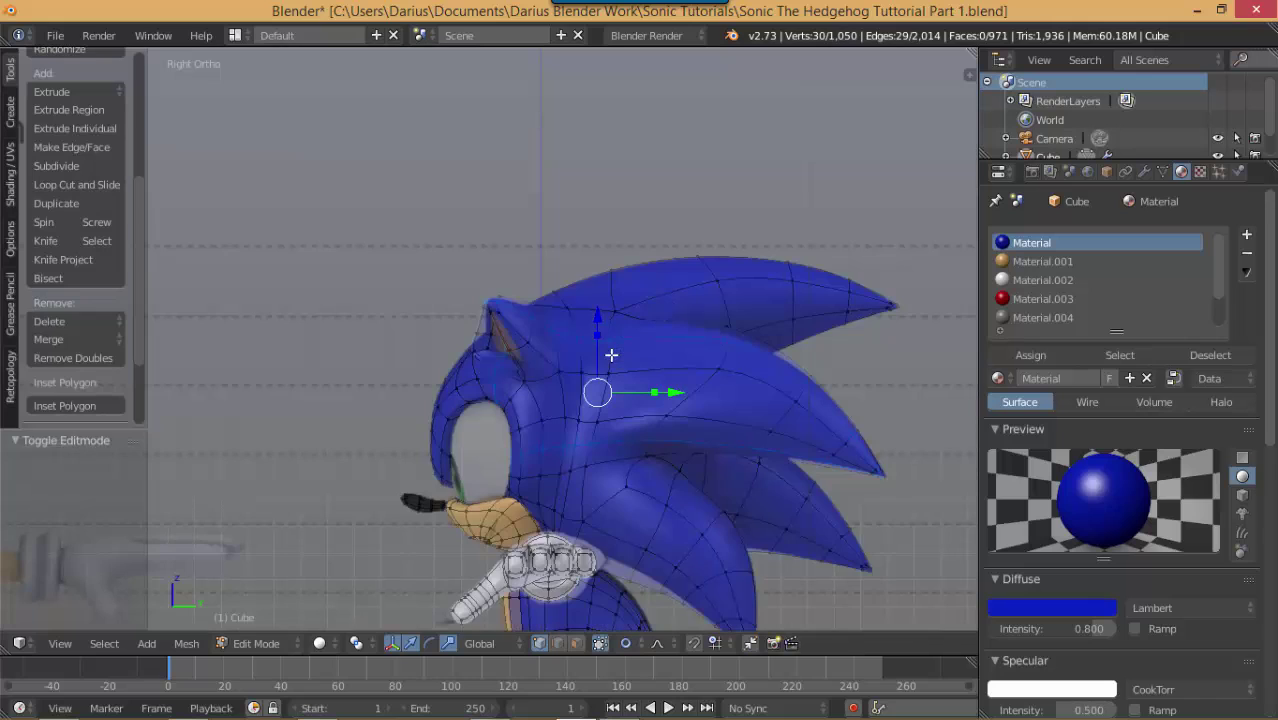
{"action": "scroll", "coordinate": [749, 354], "scroll_direction": "up", "scroll_amount": 2}
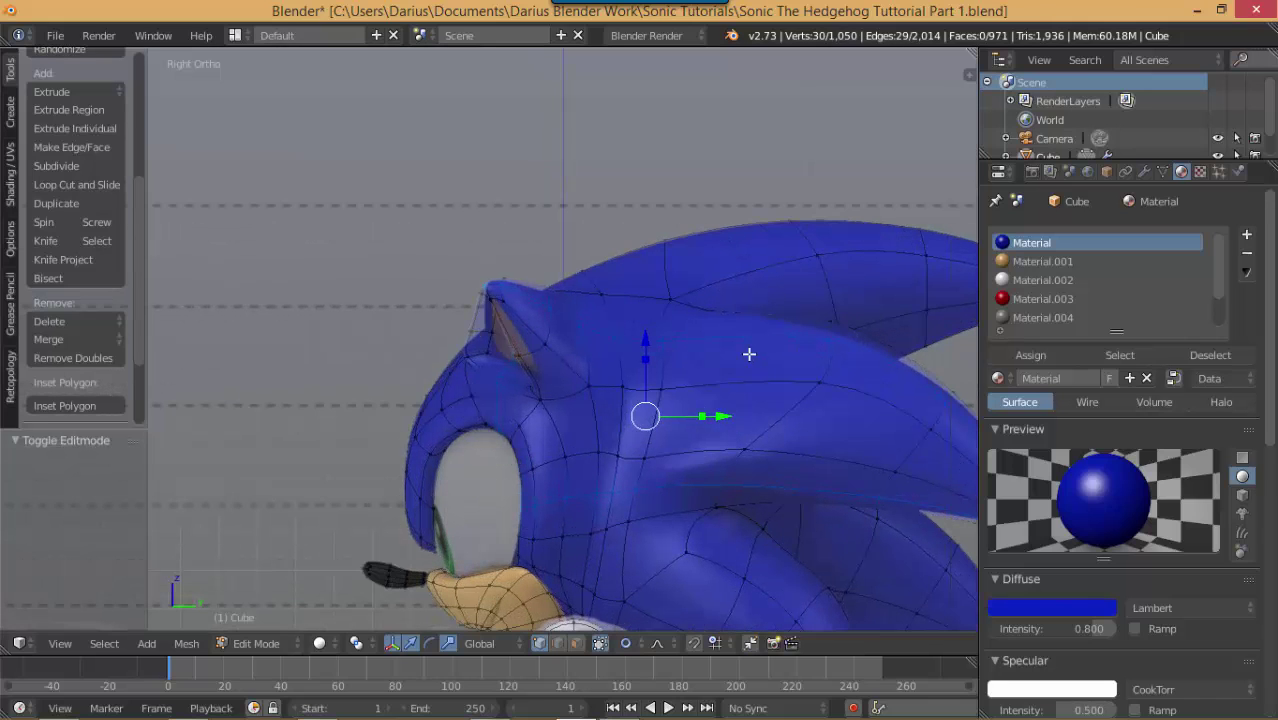
{"action": "key", "text": "KP_1"}
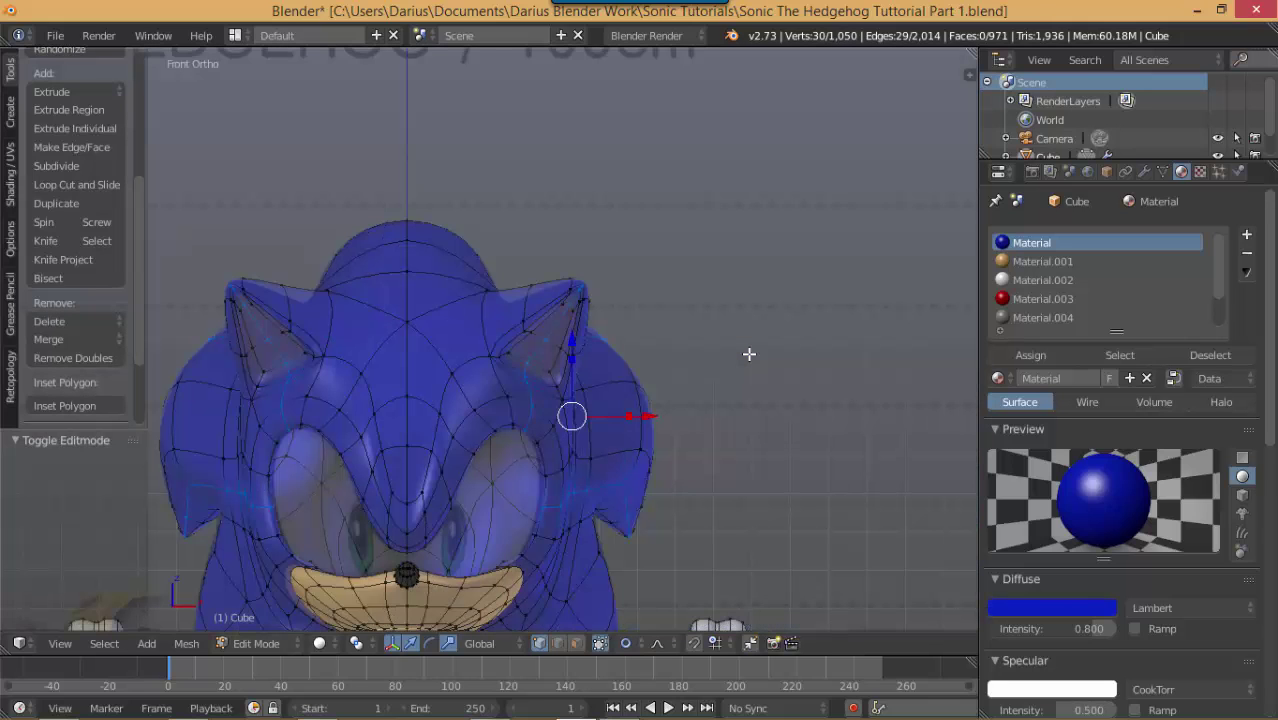
{"action": "key", "text": "KP_3"}
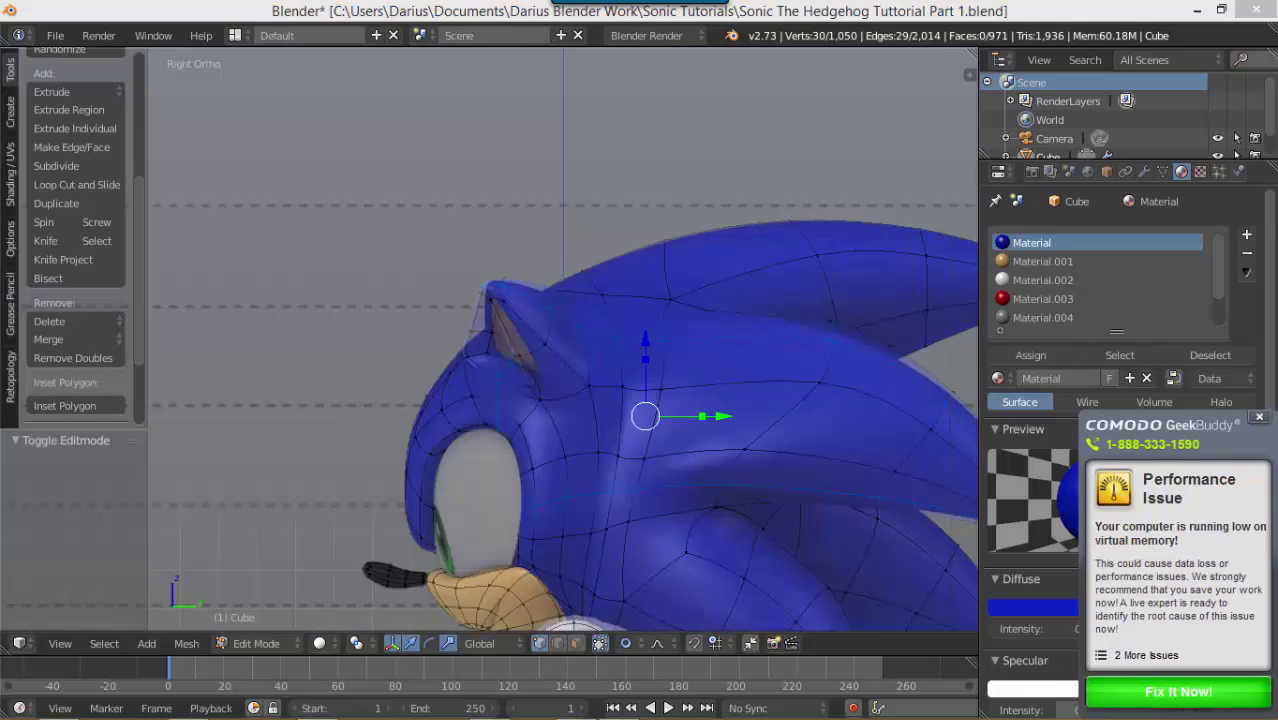
{"action": "left_click", "coordinate": [1260, 421]}
{"action": "middle_click_drag", "start_coordinate": [451, 377], "coordinate": [553, 399]}
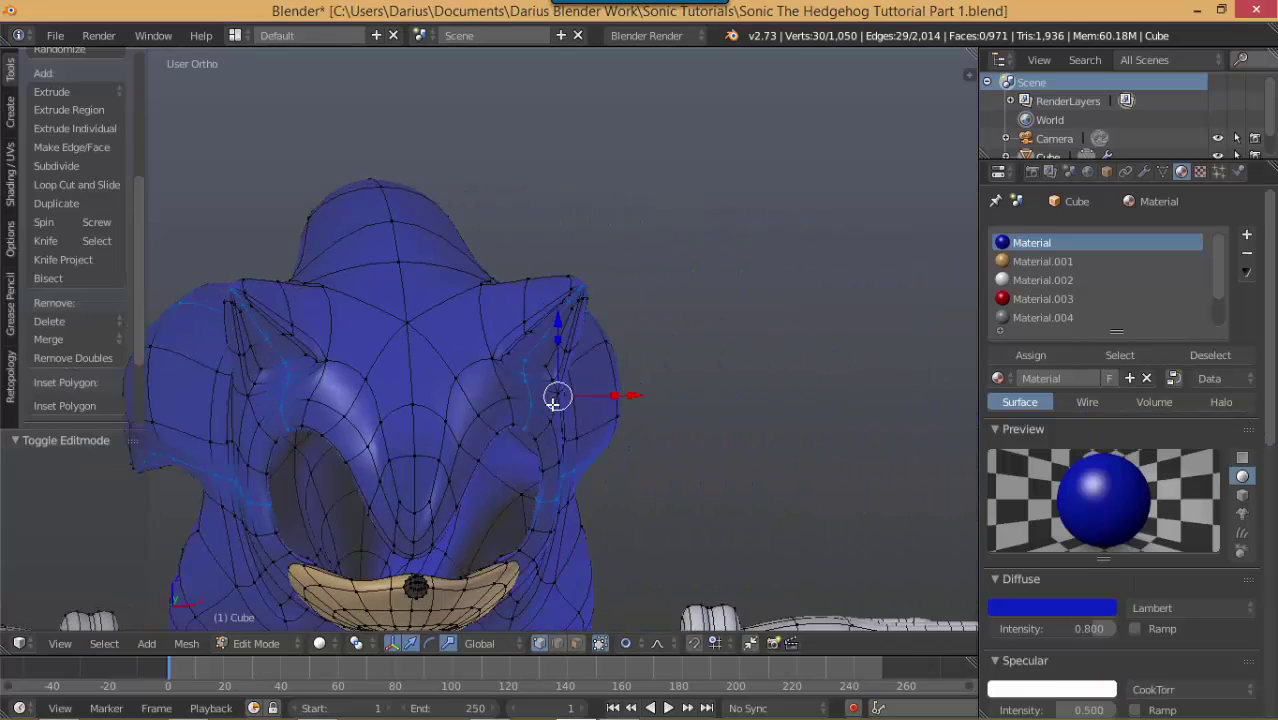
{"action": "scroll", "coordinate": [511, 359], "scroll_direction": "up", "scroll_amount": 4}
{"action": "mouse_move", "coordinate": [511, 359]}
{"action": "middle_mouse_down"}
{"action": "mouse_move", "coordinate": [479, 342]}
{"action": "mouse_move", "coordinate": [508, 345]}
{"action": "middle_mouse_up"}
{"action": "key", "text": "KP_0"}
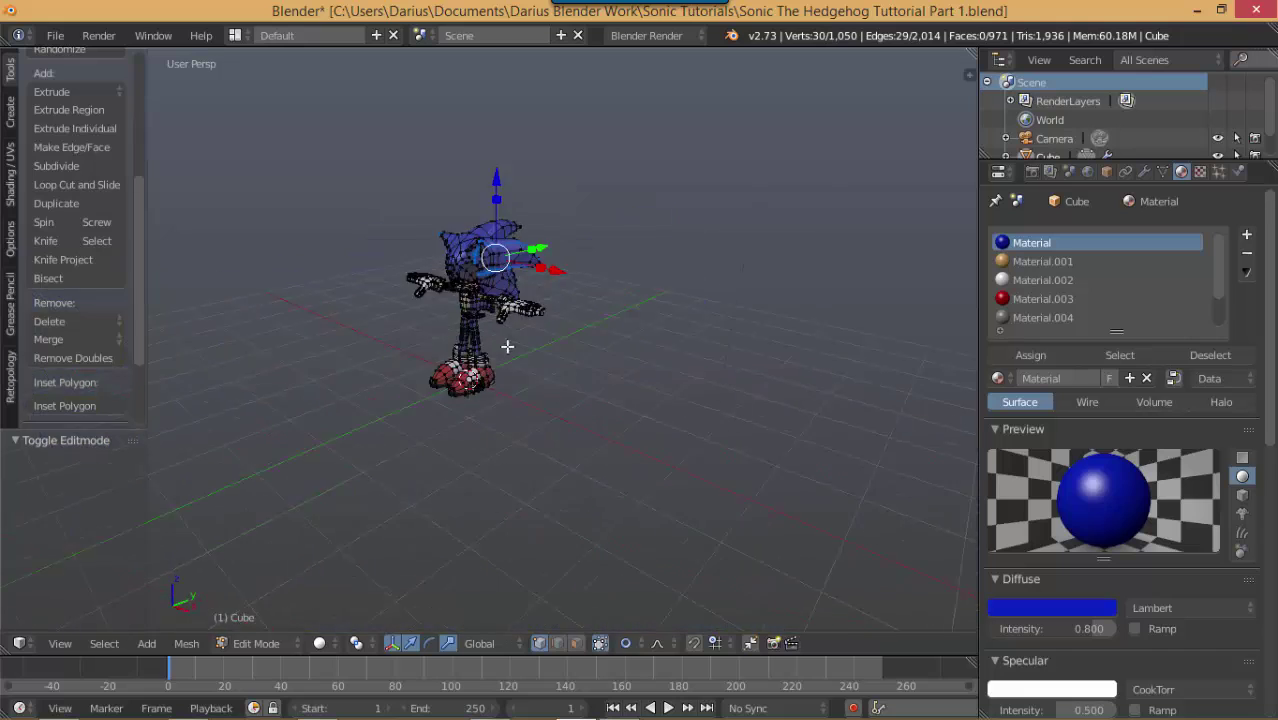
Step: Undo the last edge loop cut through the ear and spike, working from the front view
{"action": "key", "text": "KP_0"}
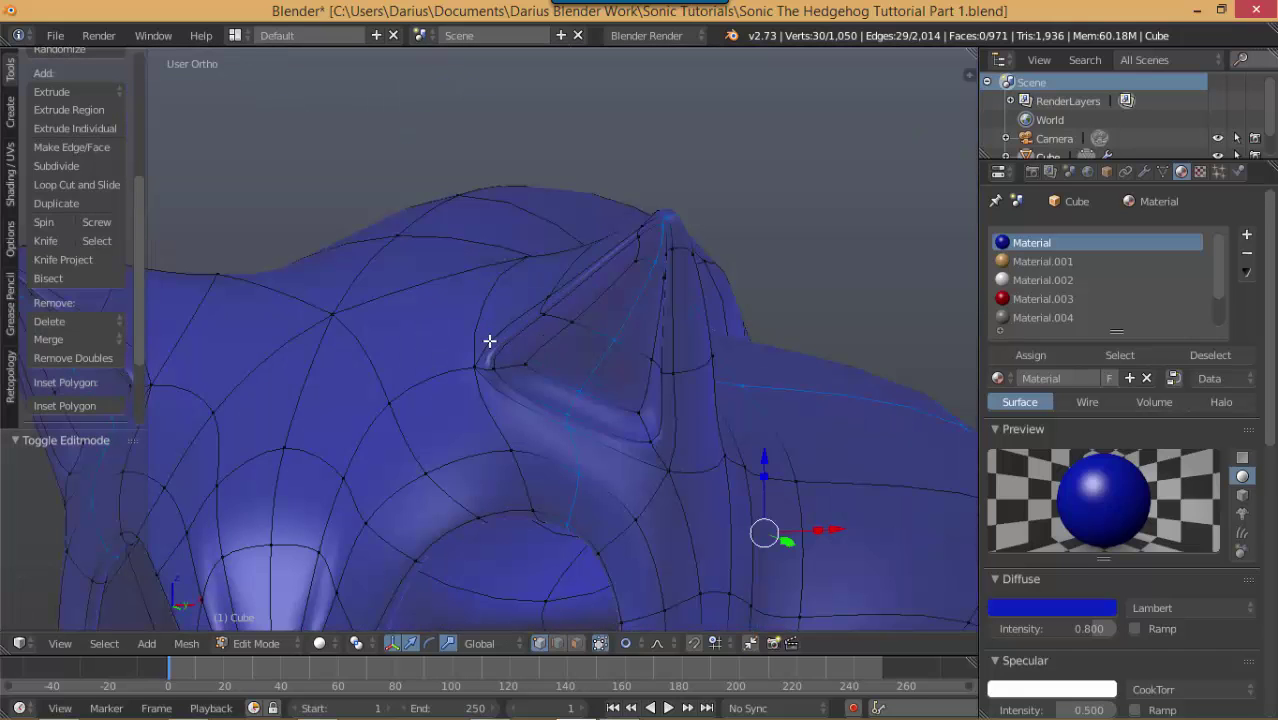
{"action": "key", "text": "KP_1"}
{"action": "scroll", "coordinate": [557, 338], "scroll_direction": "up", "scroll_amount": 2}
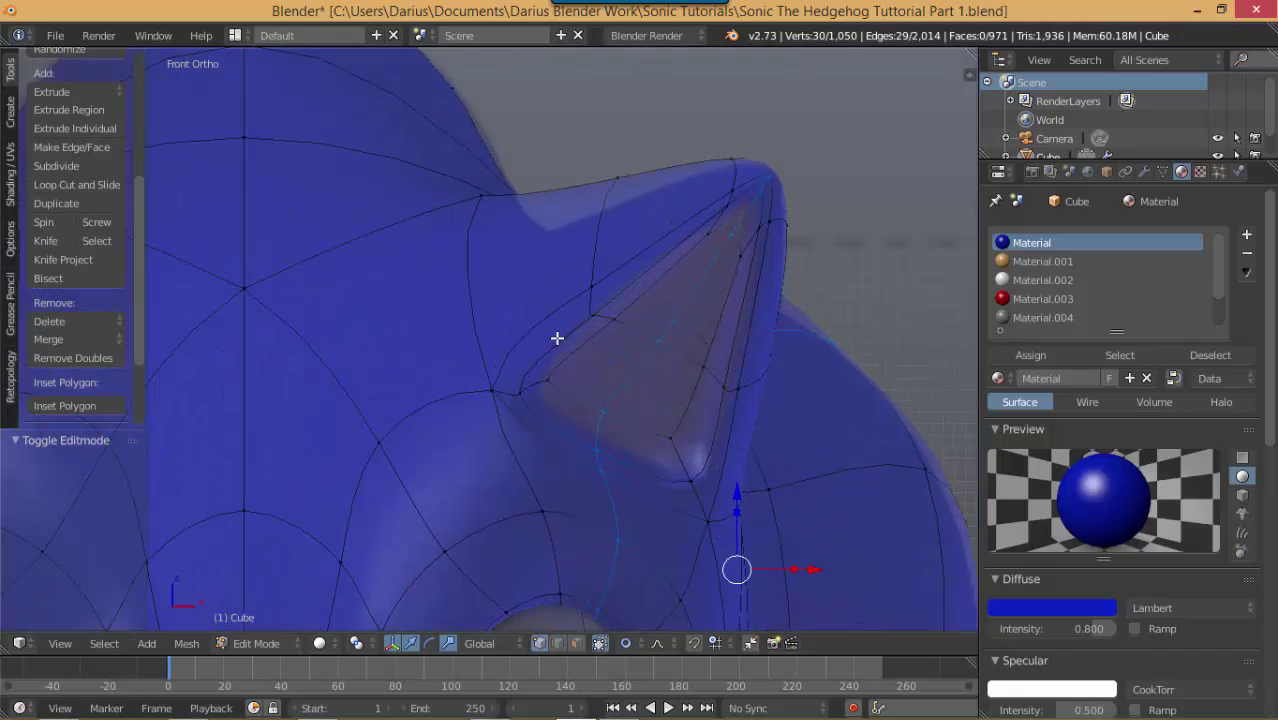
{"action": "key", "text": "ctrl+z"}
{"action": "key", "text": "ctrl+z"}
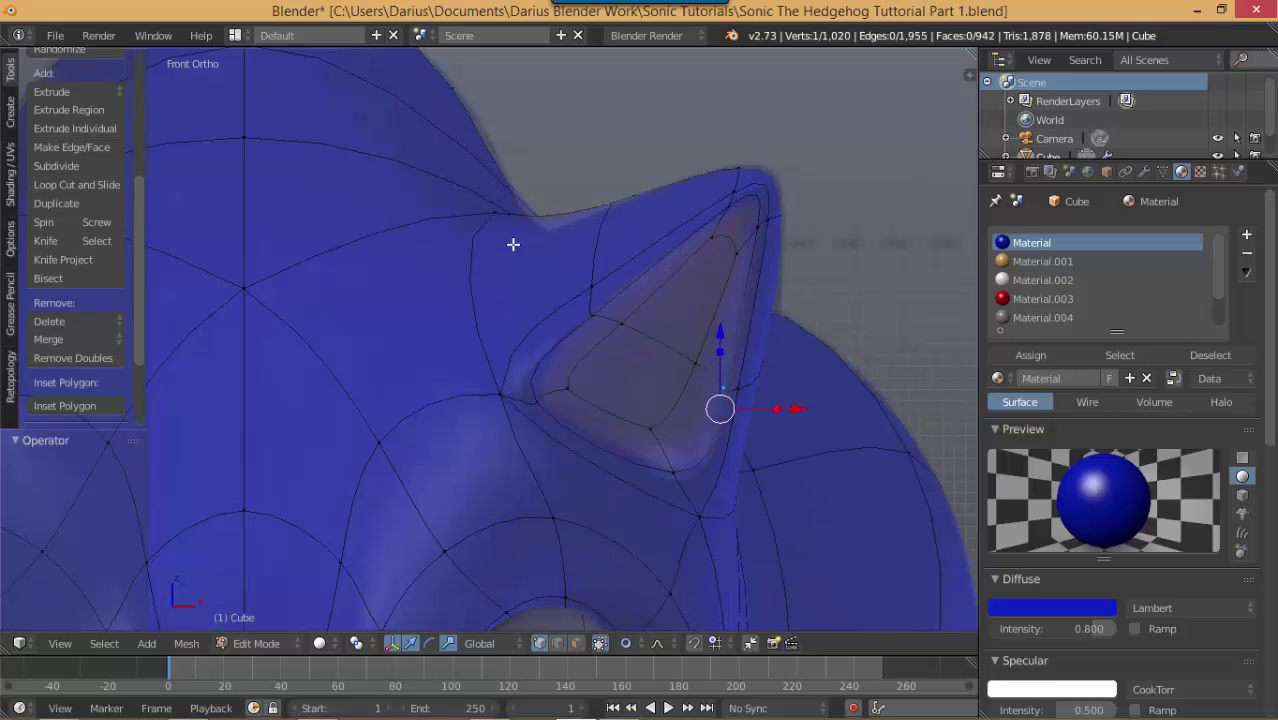
Step: Move the vertex where the ear's upper edge meets the head 0.020 in X and -0.028 in Z
{"action": "right_click", "coordinate": [489, 216]}
{"action": "key", "text": "g"}
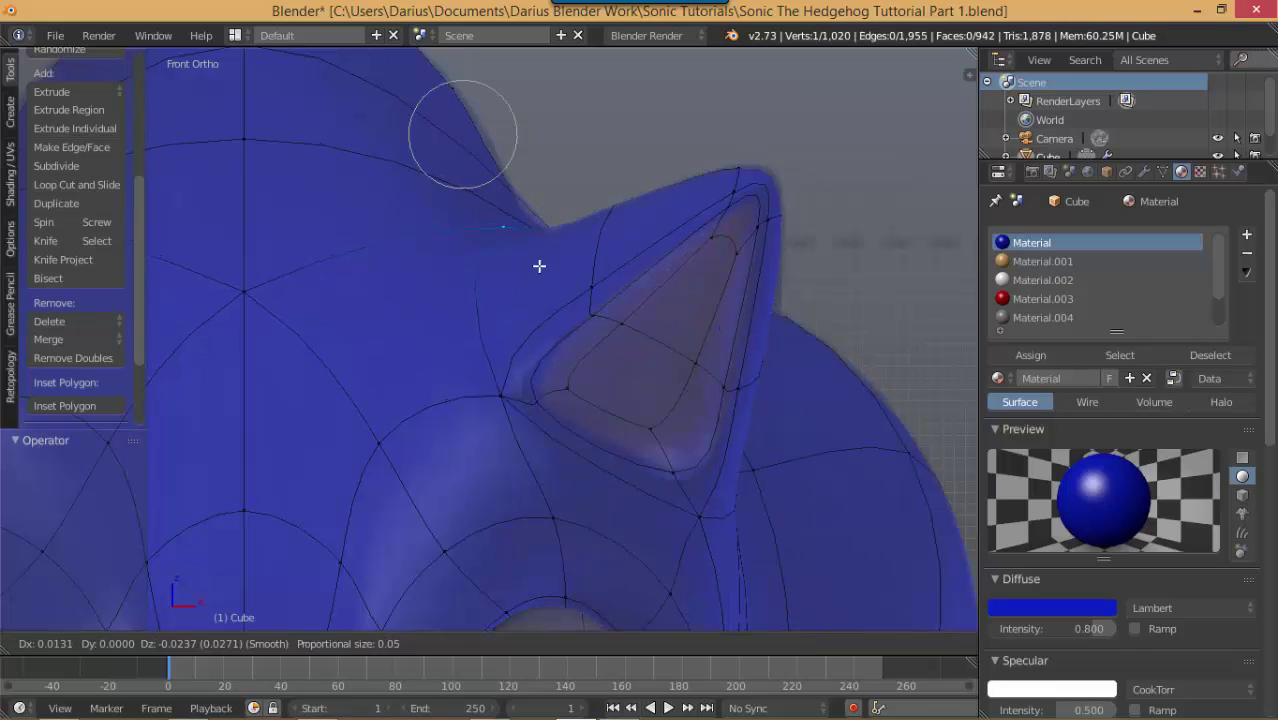
{"action": "left_click", "coordinate": [543, 268]}
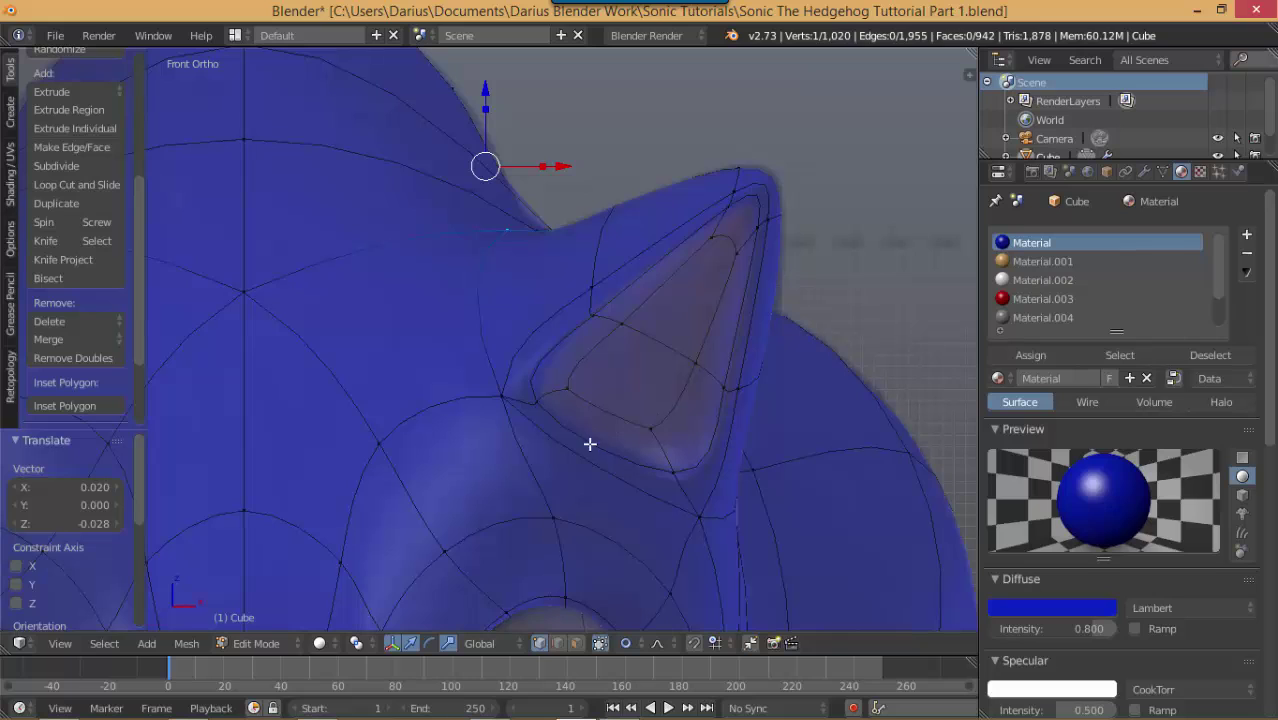
Step: Try a centred edge loop through the ear again and select its three vertices around the ear's lower rim
{"action": "key", "text": "ctrl+r"}
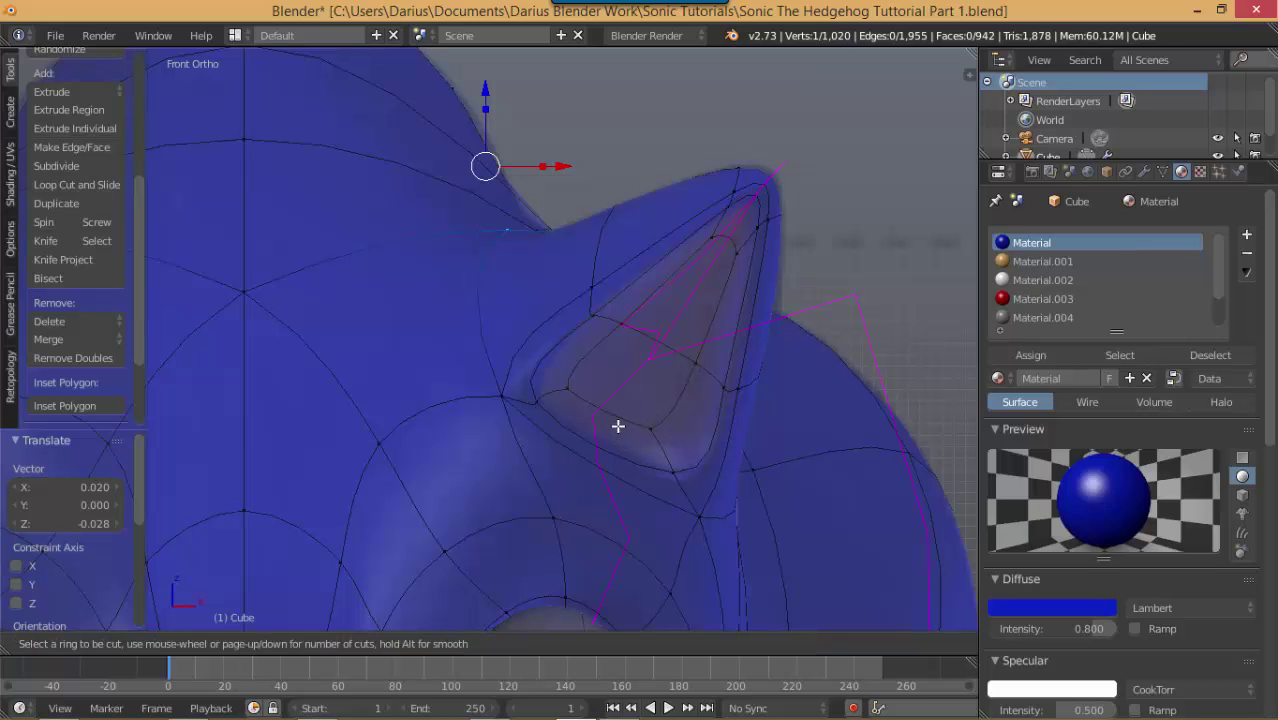
{"action": "left_click", "coordinate": [617, 426]}
{"action": "left_click", "coordinate": [617, 426]}
{"action": "right_click", "coordinate": [604, 443]}
{"action": "key", "text": "a"}
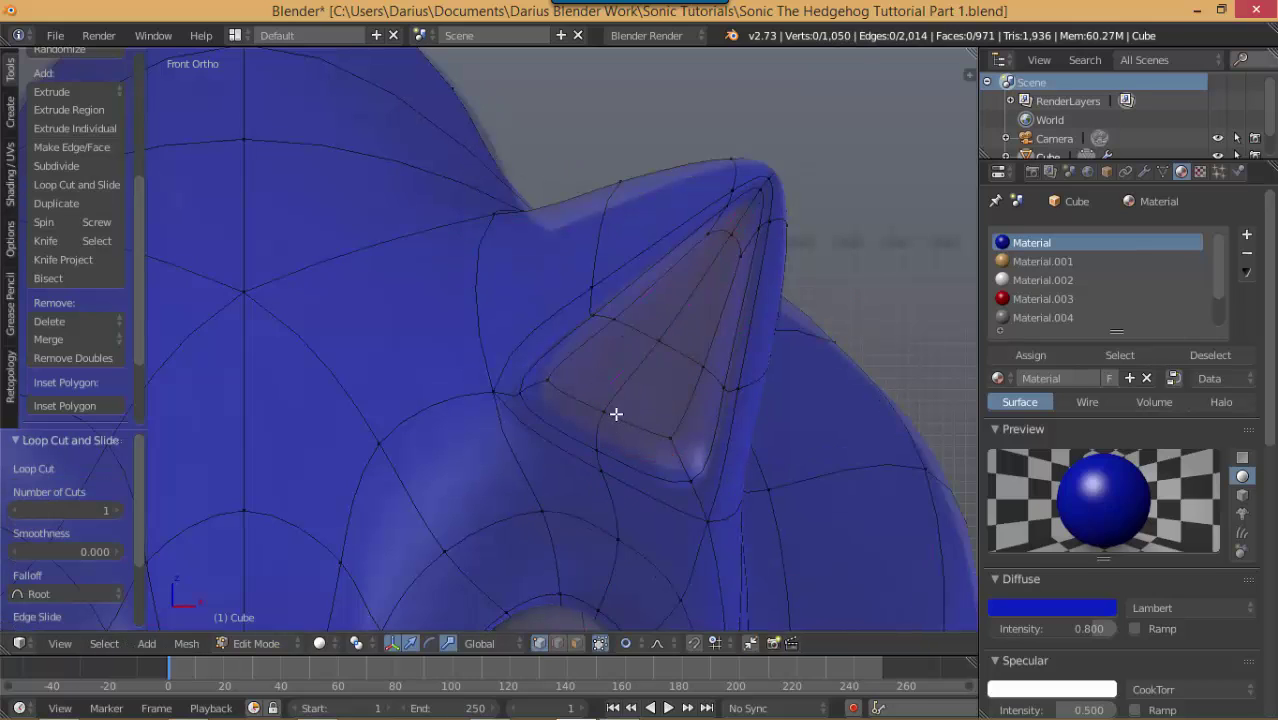
{"action": "right_click", "coordinate": [605, 414]}
{"action": "right_click", "coordinate": [600, 447], "text": "shift"}
{"action": "right_click", "coordinate": [603, 463], "text": "shift"}
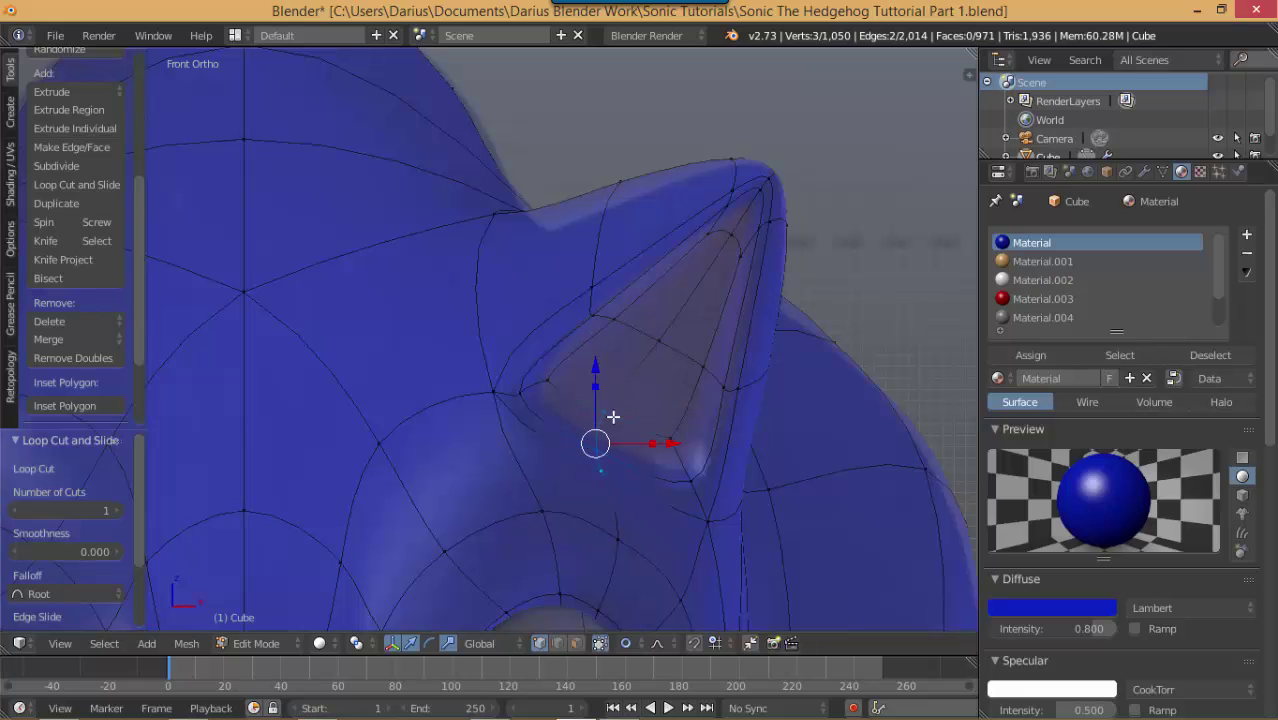
Step: Undo the vertex selections and the loop cut through the ear
{"action": "key", "text": "ctrl+z"}
{"action": "key", "text": "ctrl+z"}
{"action": "key", "text": "ctrl+z"}
{"action": "key", "text": "ctrl+z"}
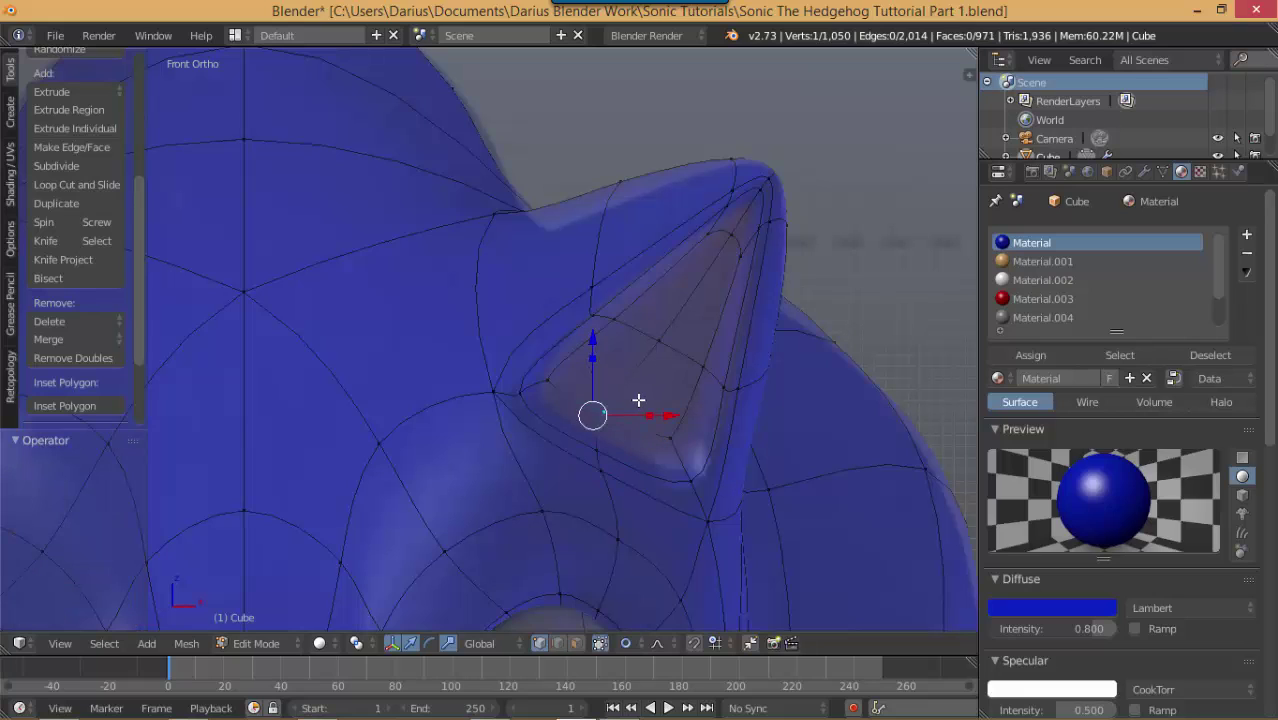
{"action": "key", "text": "ctrl+z"}
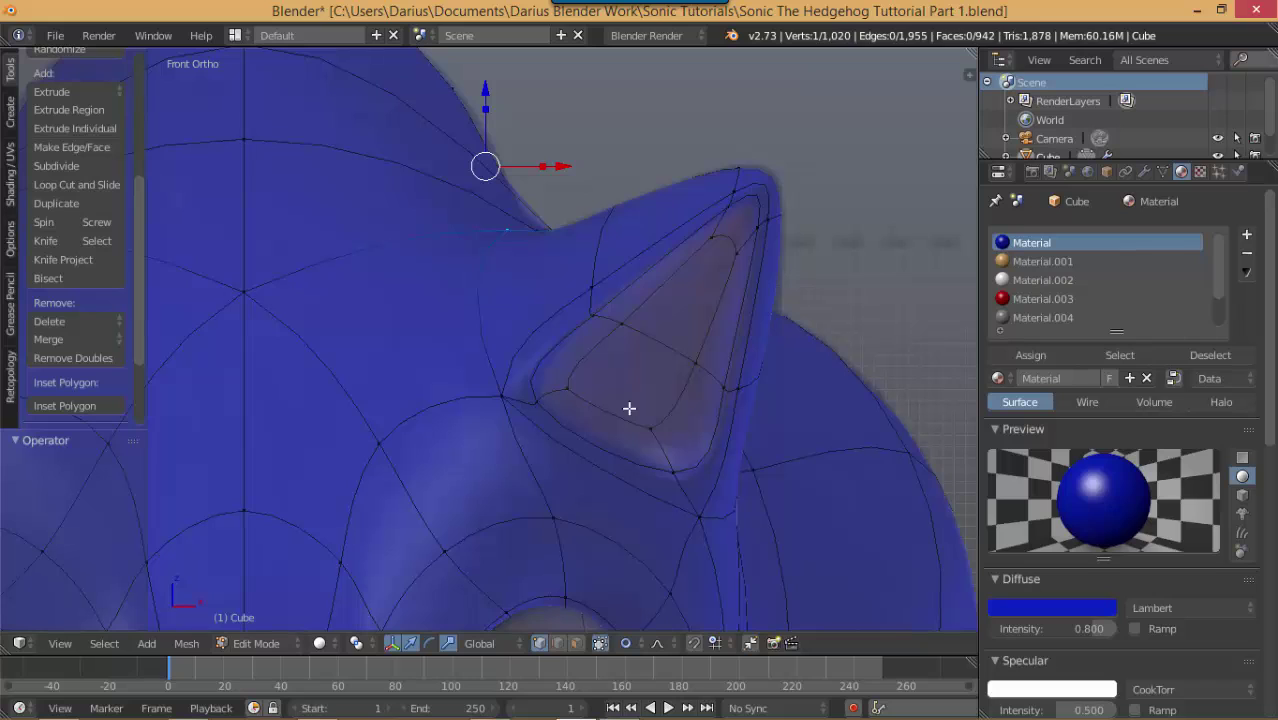
Step: Add a centred edge loop from the eye socket through the middle of the ear and across the side spike
{"action": "key", "text": "ctrl+r"}
{"action": "left_click", "coordinate": [664, 341]}
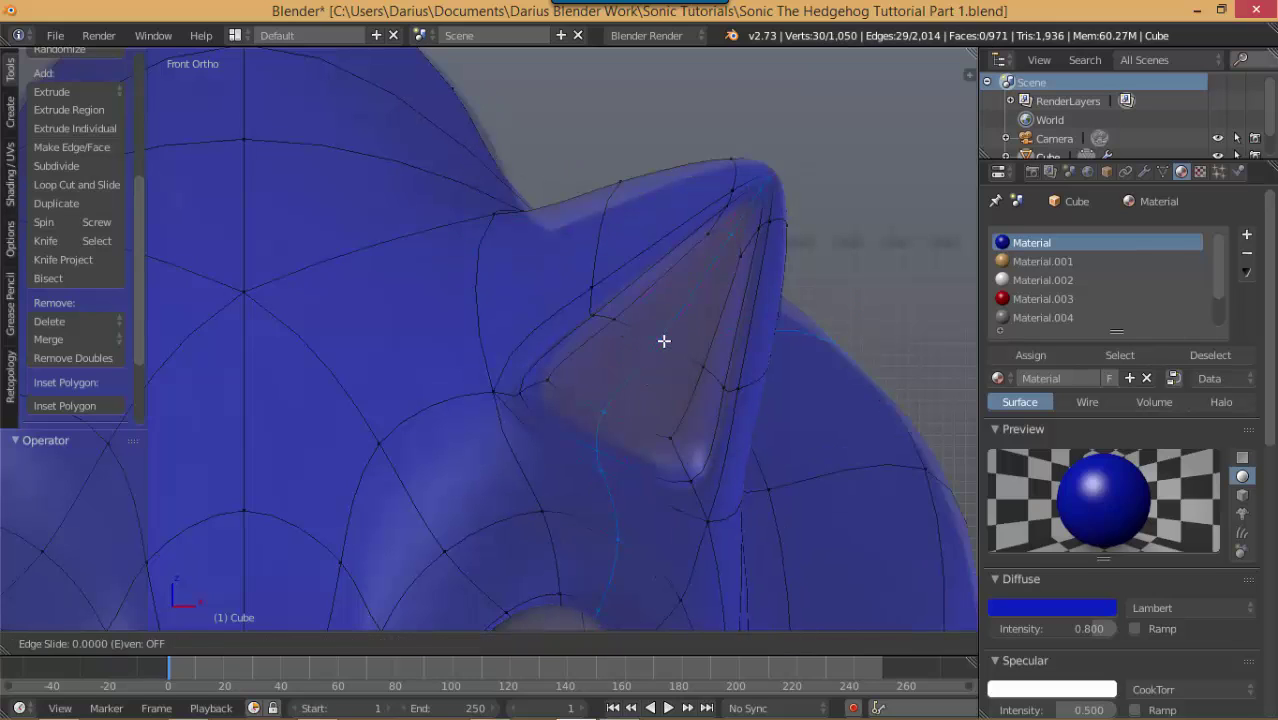
{"action": "left_click", "coordinate": [664, 341]}
Step: Fit the ear's upper outline: move the head junction vertex 0.029 in X and -0.039 in Z, the mid-edge vertex 0.007 and -0.025
{"action": "right_click", "coordinate": [498, 221]}
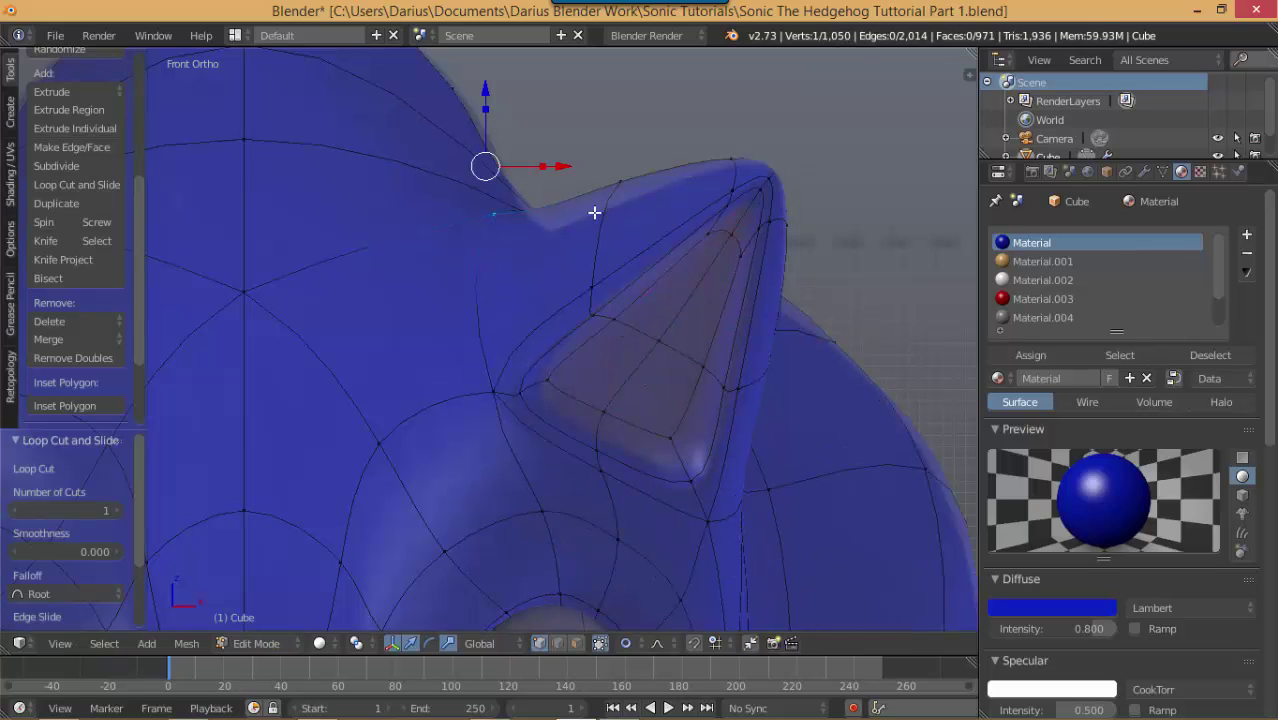
{"action": "key", "text": "g"}
{"action": "left_click", "coordinate": [528, 263]}
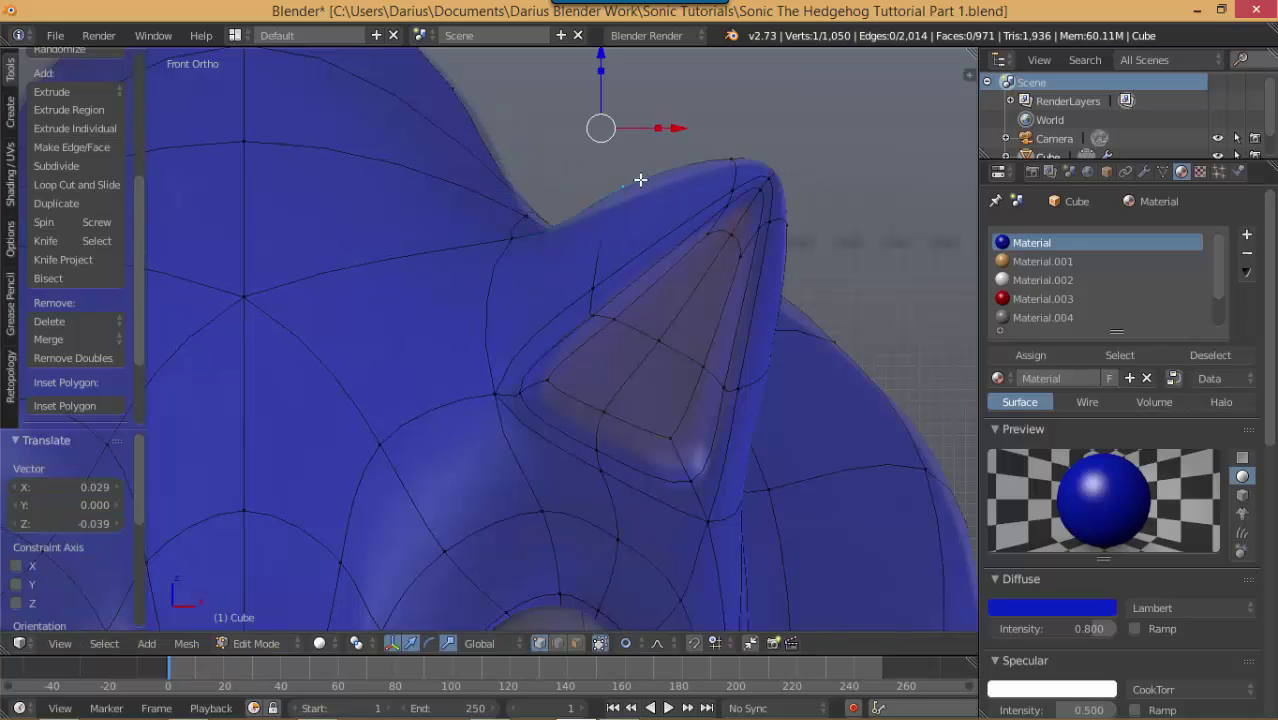
{"action": "key", "text": "g"}
{"action": "left_click", "coordinate": [667, 205]}
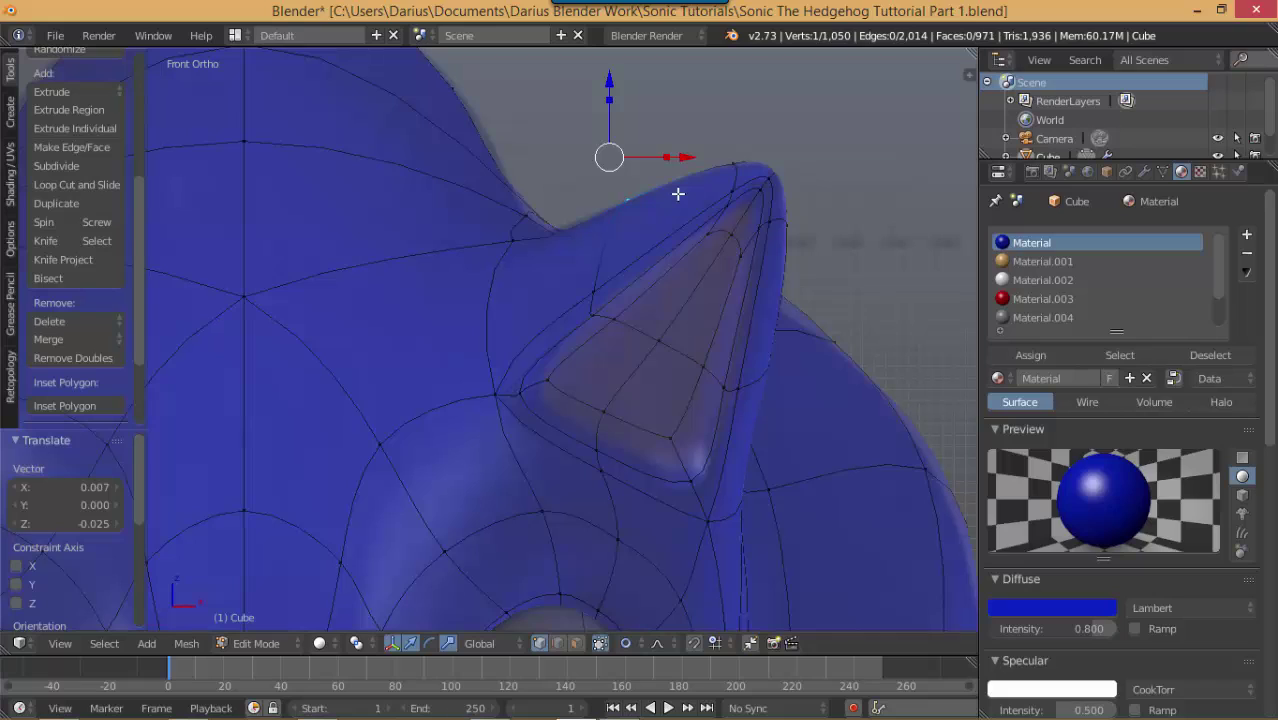
Step: Move the new loop's short edge at the lower rim 0.005 in X and 0.014 in Z, and the lower outer corner 0.010 in Z
{"action": "left_click", "coordinate": [606, 446]}
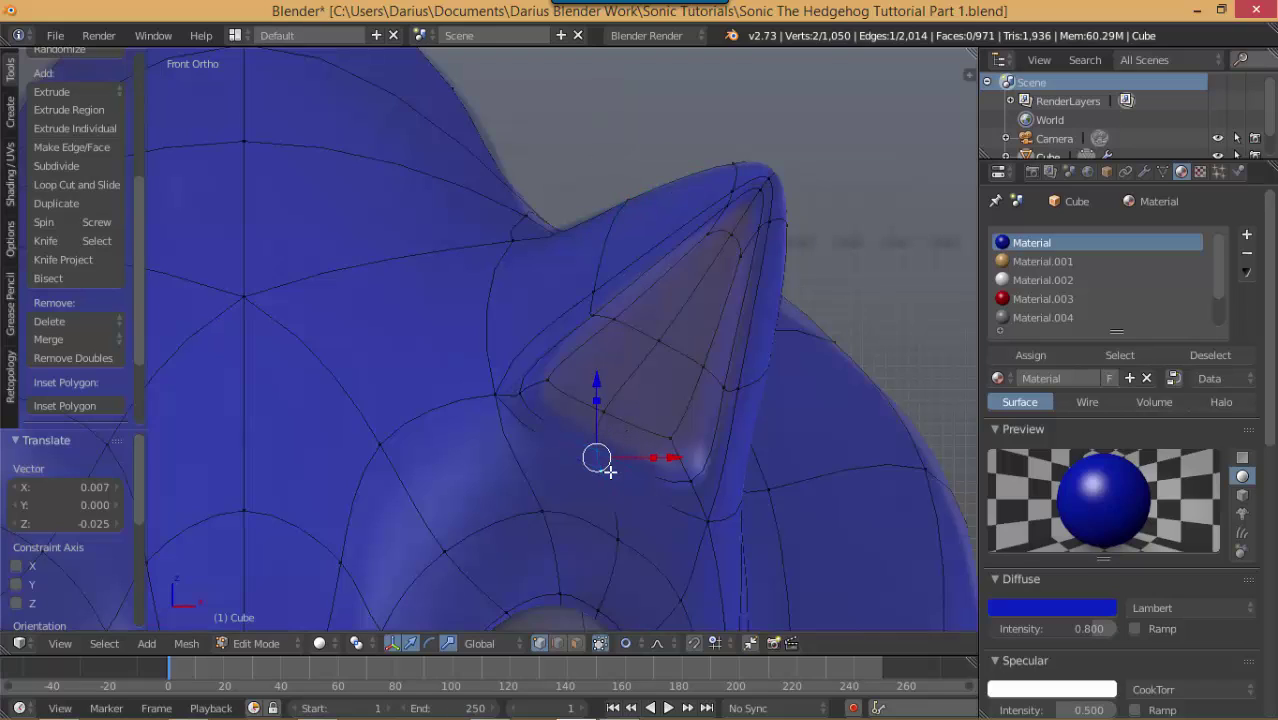
{"action": "key", "text": "g"}
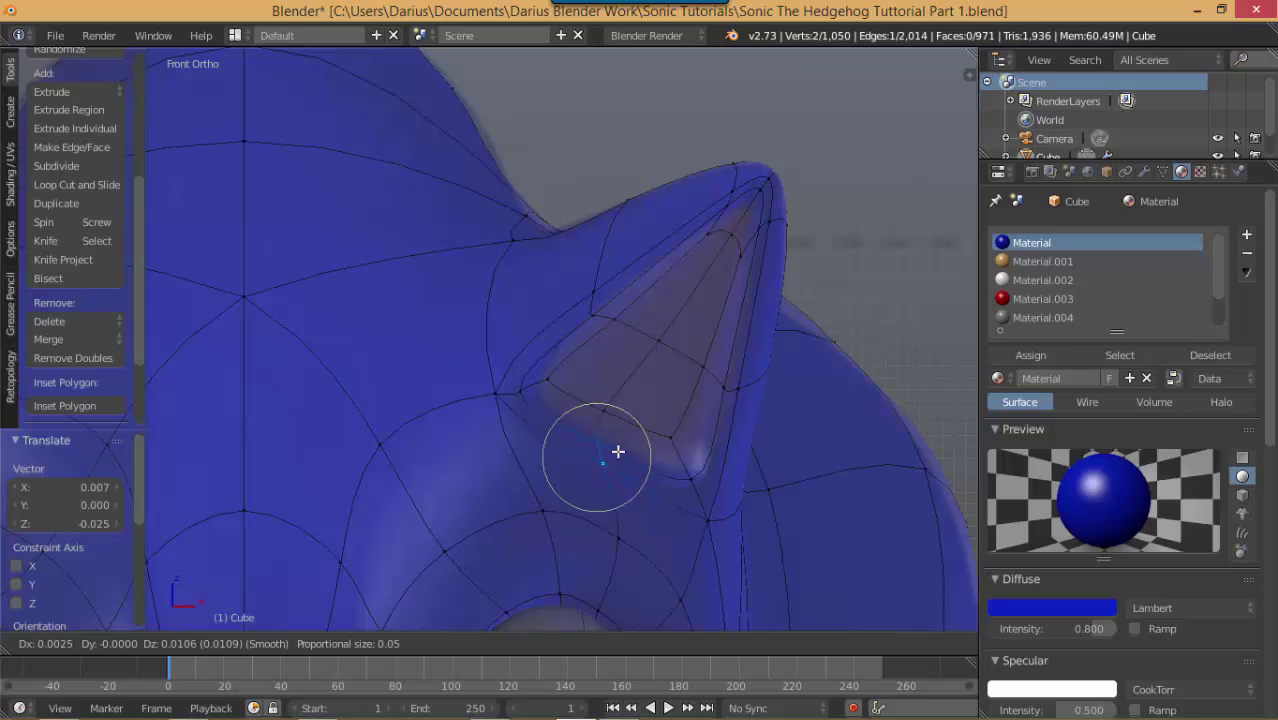
{"action": "left_click", "coordinate": [619, 450]}
{"action": "right_click", "coordinate": [693, 472]}
{"action": "key", "text": "g"}
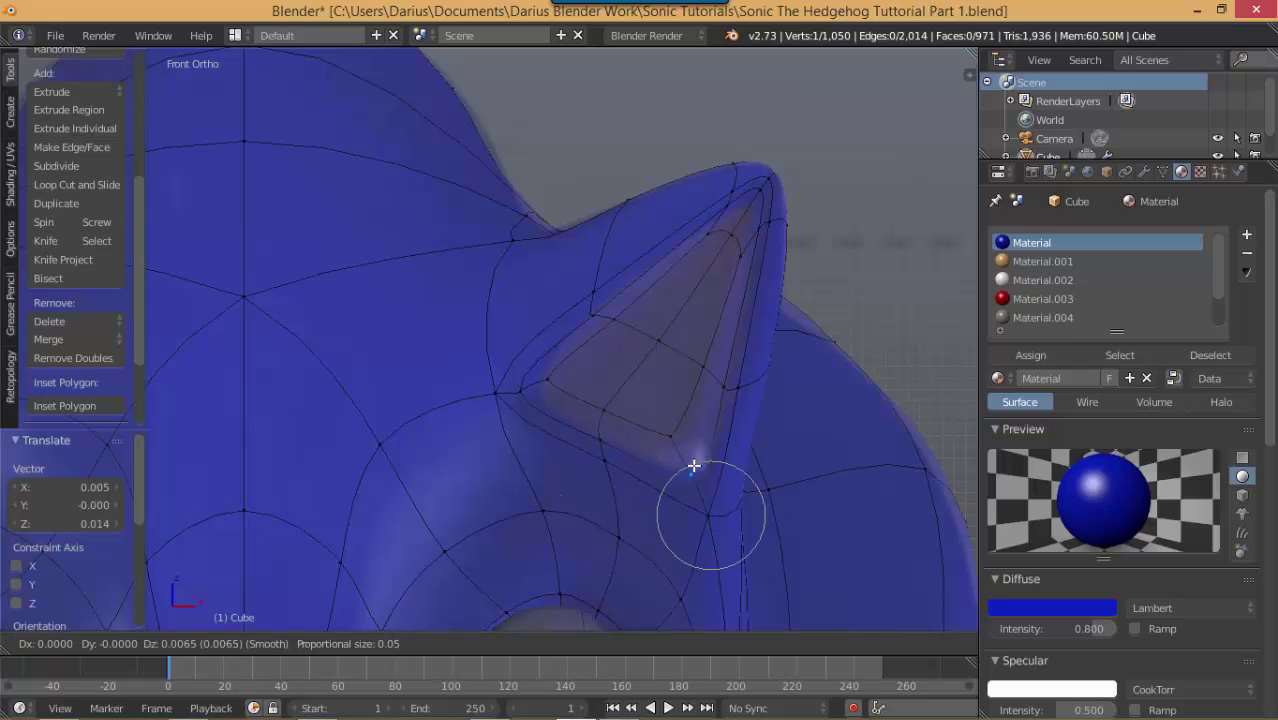
{"action": "left_click", "coordinate": [686, 460]}
Step: Move the vertex at the inner corner of the ear's rim 0.019 in X and -0.002 in Z
{"action": "right_click", "coordinate": [529, 388]}
{"action": "key", "text": "g"}
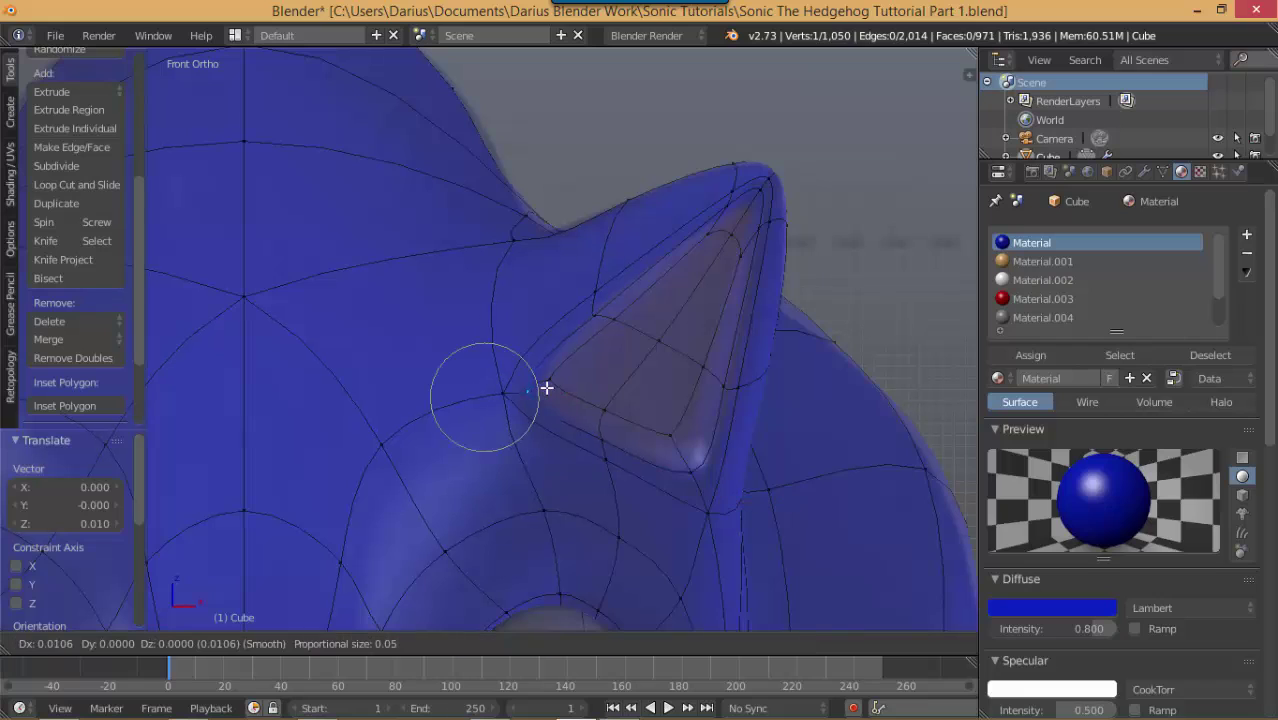
{"action": "left_click", "coordinate": [551, 391]}
Step: With proportional size 0.01, move the vertex outside the inner corner -0.020 in X and 0.002 in Z, and the rim's corner vertex 0.017 and 0.002
{"action": "right_click", "coordinate": [512, 397]}
{"action": "key", "text": "g"}
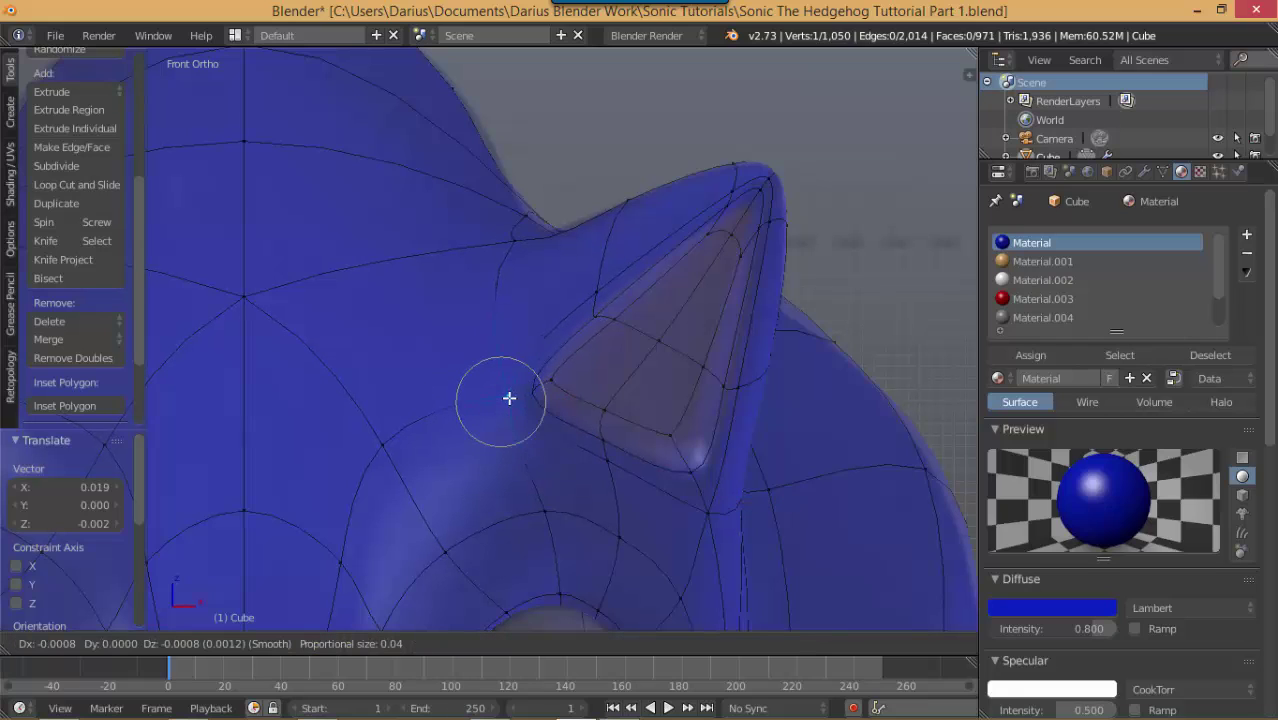
{"action": "scroll", "coordinate": [505, 396], "scroll_direction": "up", "scroll_amount": 10}
{"action": "scroll", "coordinate": [493, 395], "scroll_direction": "up", "scroll_amount": 4}
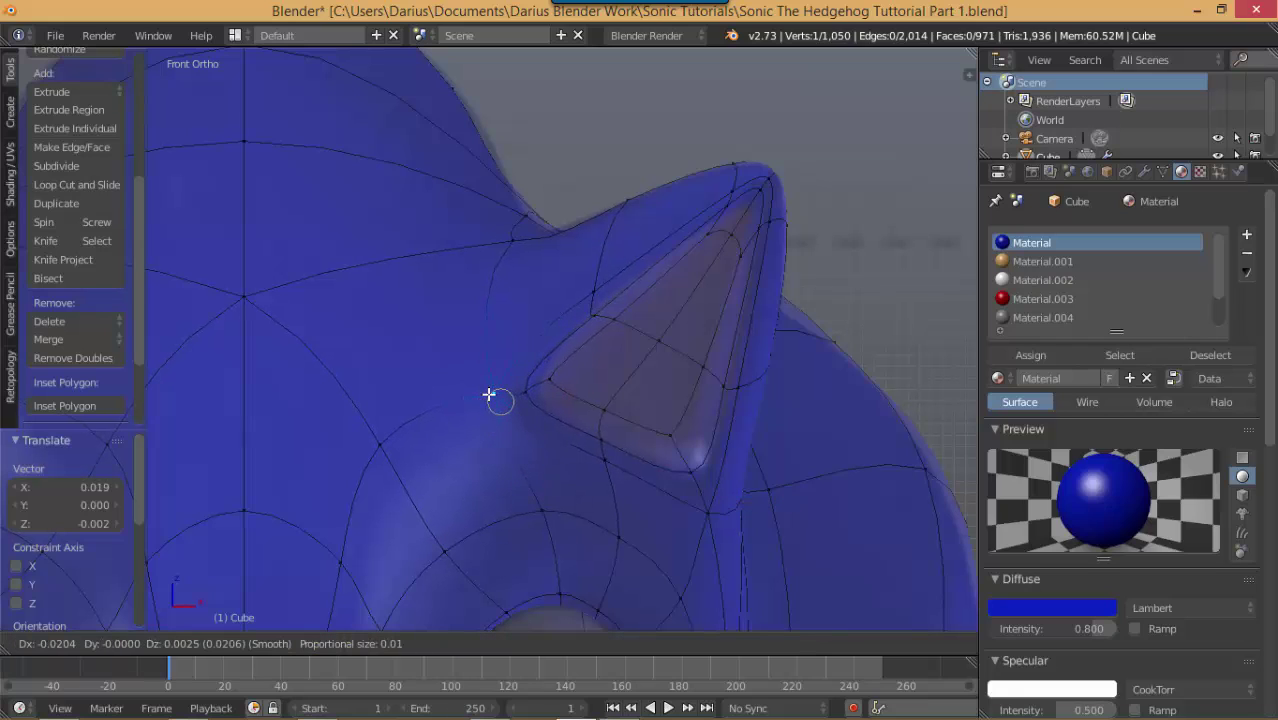
{"action": "left_click", "coordinate": [491, 394]}
{"action": "right_click", "coordinate": [531, 390]}
{"action": "key", "text": "g"}
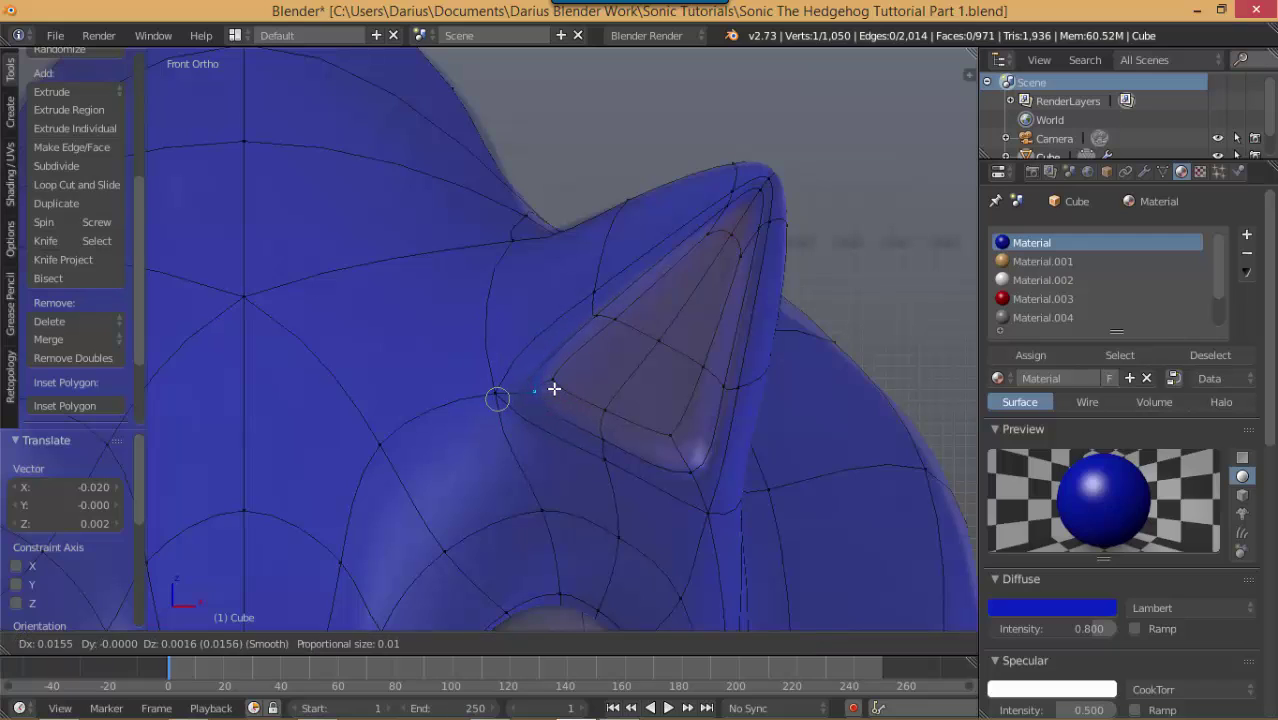
{"action": "left_click", "coordinate": [553, 389]}
Step: Select the rim vertex at the ear's tip
{"action": "right_click", "coordinate": [764, 190]}
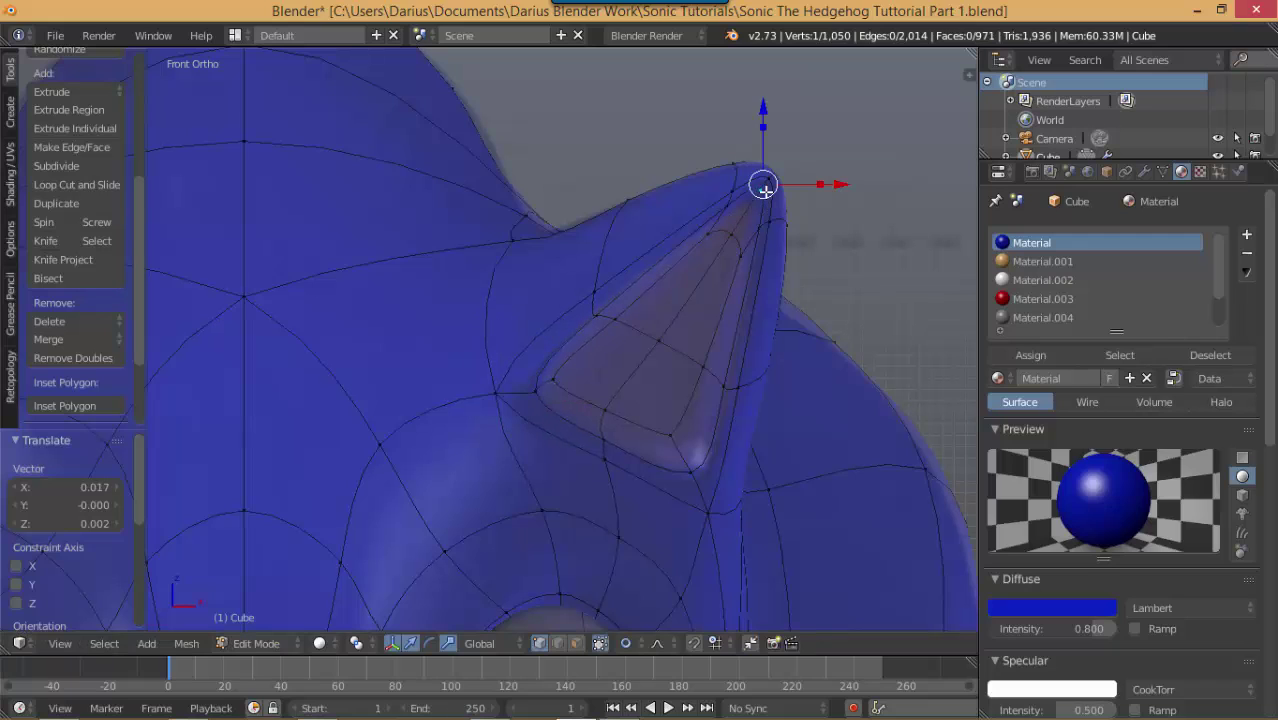
Step: Move the vertices around the inner ear's upper tip slightly inward and down to refine its outline in front view
{"action": "key", "text": "g"}
{"action": "left_click", "coordinate": [749, 218]}
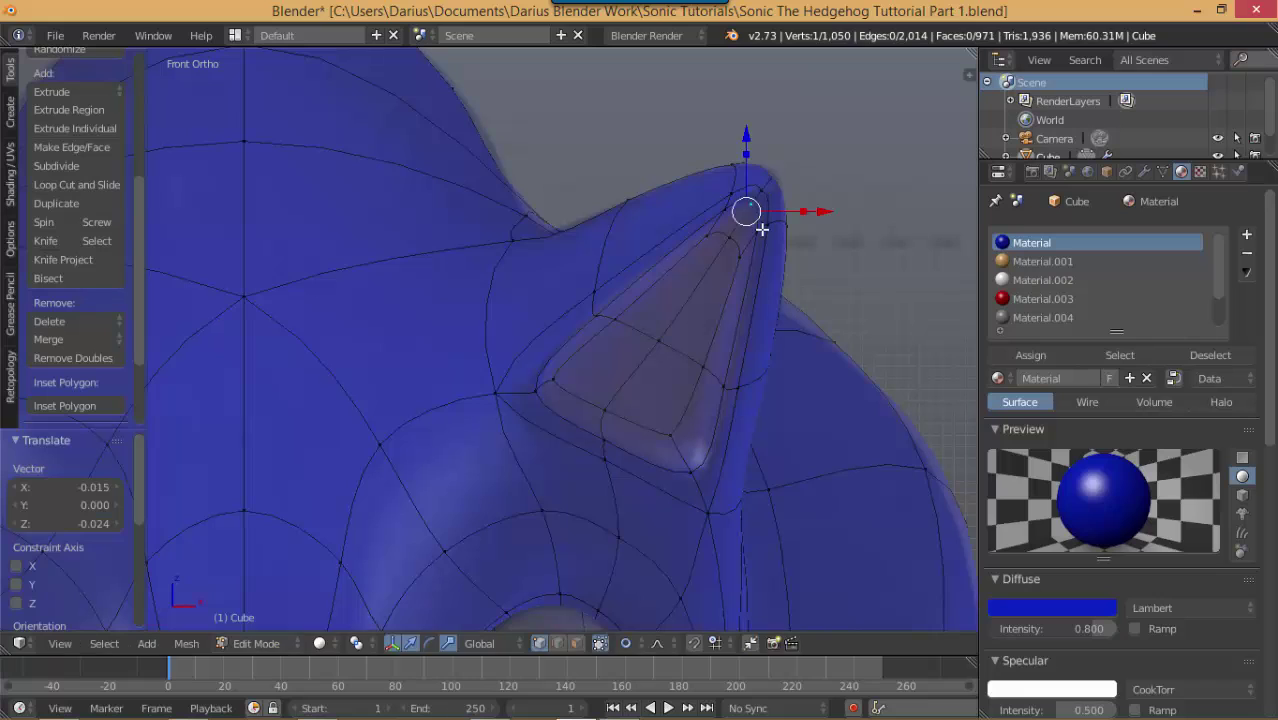
{"action": "key", "text": "g"}
{"action": "left_click", "coordinate": [725, 216]}
{"action": "key", "text": "g"}
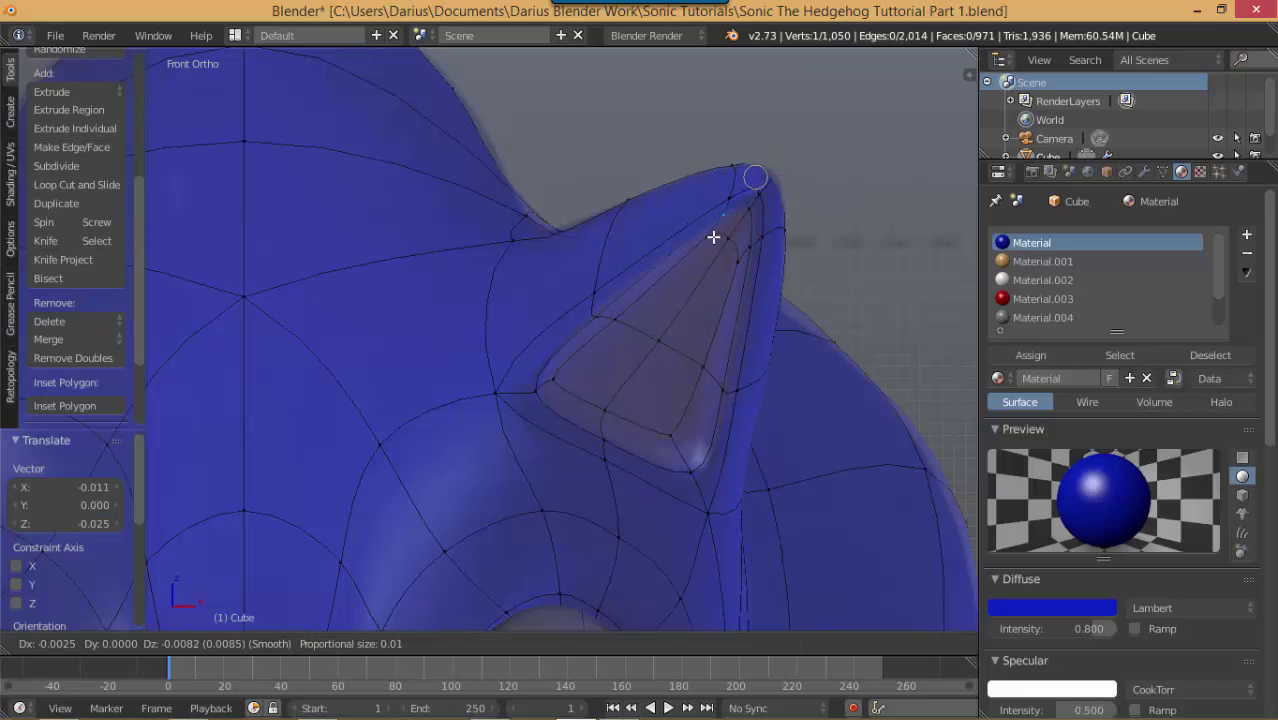
{"action": "left_click", "coordinate": [725, 243]}
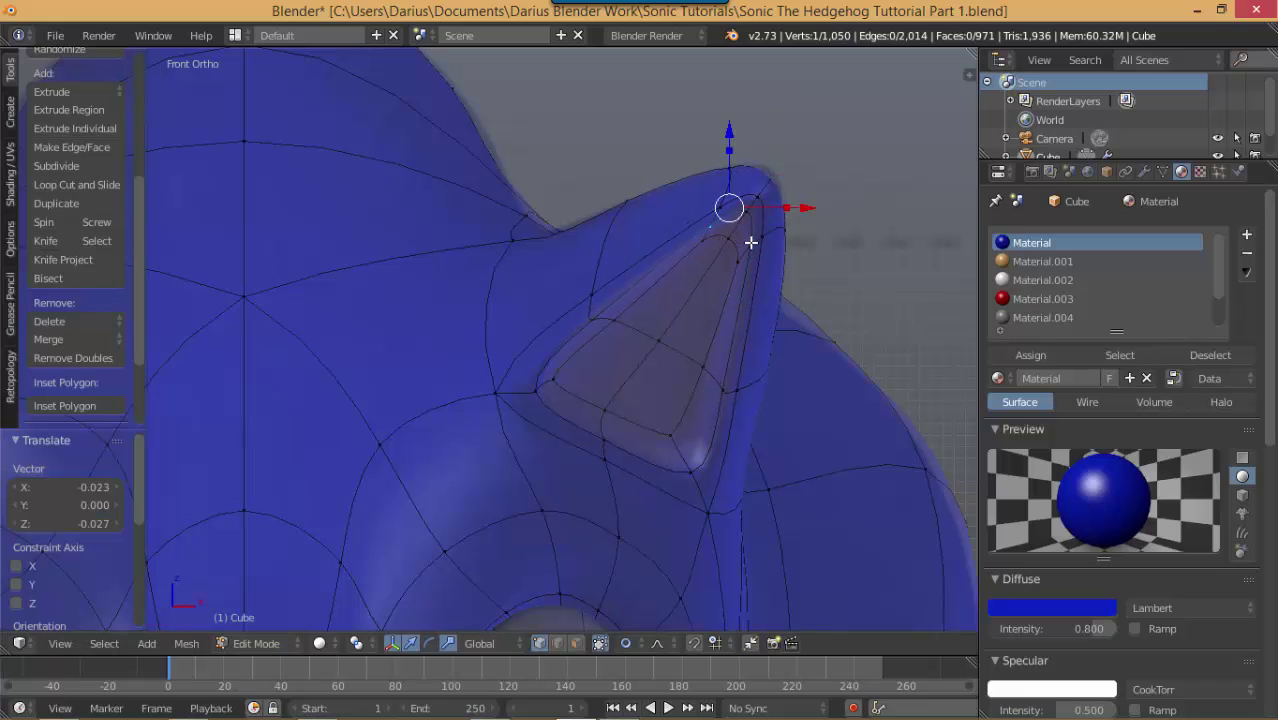
{"action": "key", "text": "g"}
{"action": "left_click", "coordinate": [744, 245]}
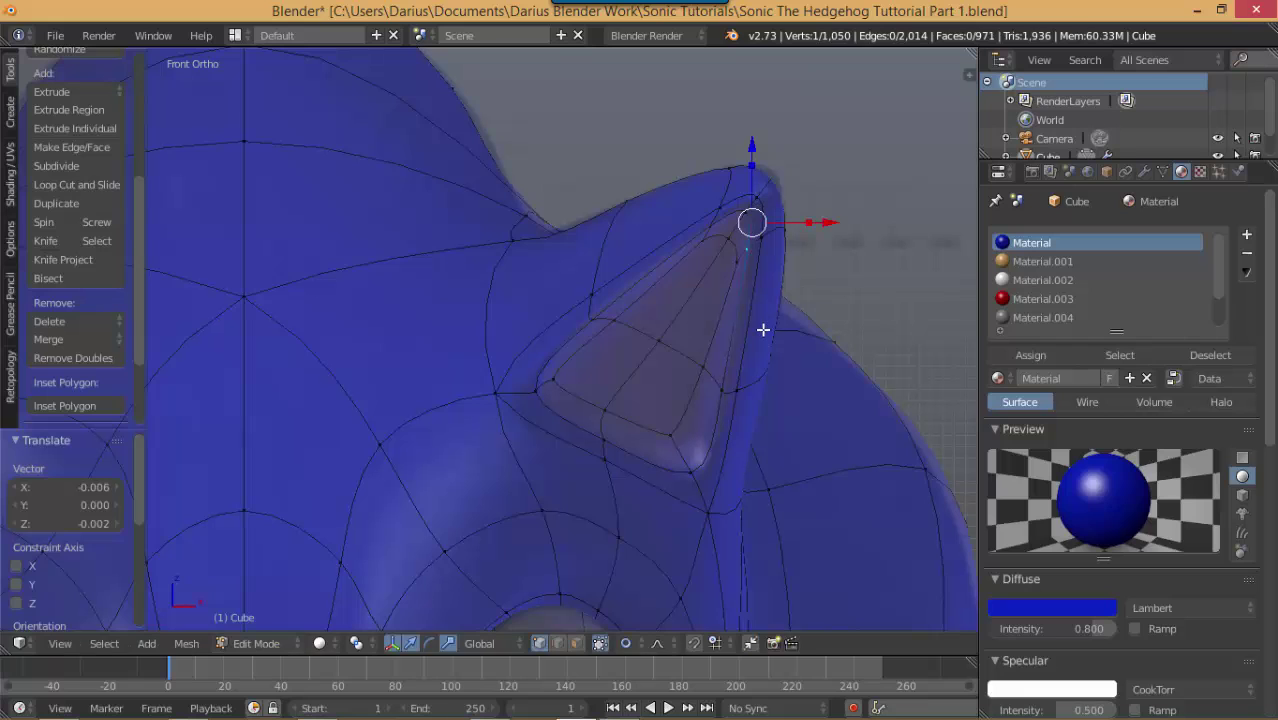
Step: Select the outermost vertex at the ear tip through the wireframe and move it about 0.009 in X and 0.009 in Z
{"action": "left_click", "coordinate": [760, 190]}
{"action": "key", "text": "z"}
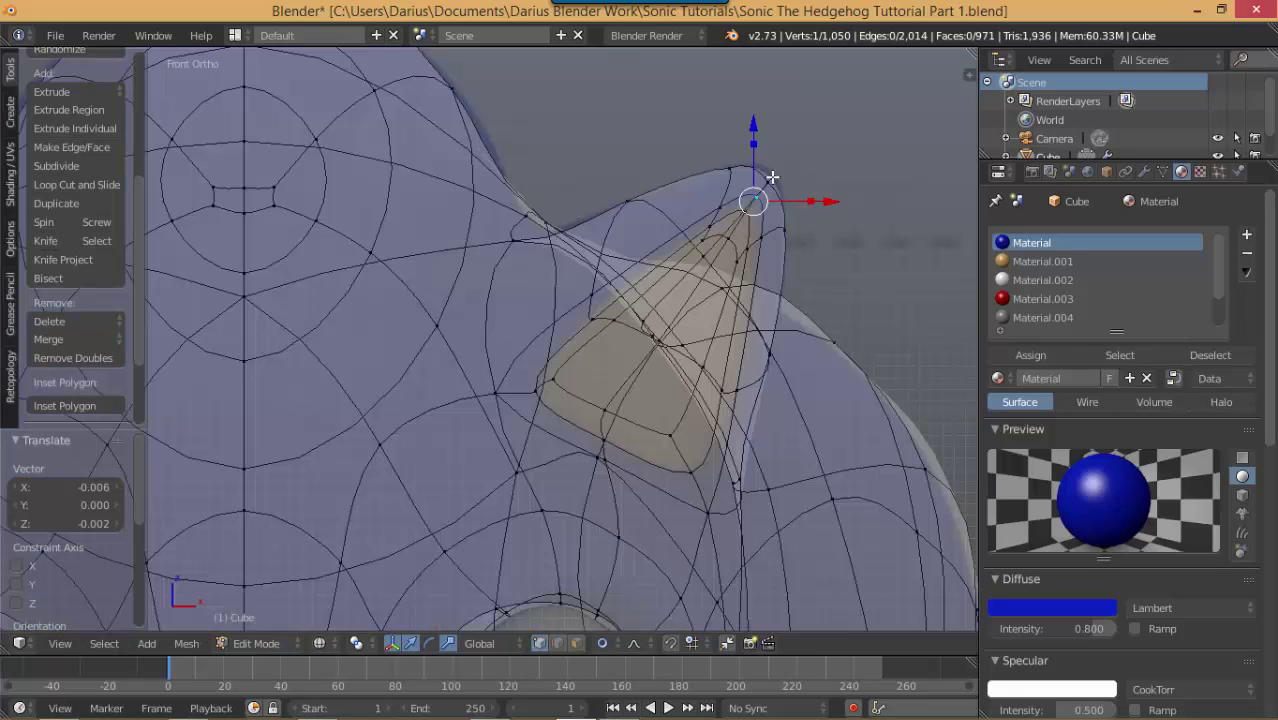
{"action": "right_click", "coordinate": [775, 175]}
{"action": "key", "text": "z"}
{"action": "key", "text": "g"}
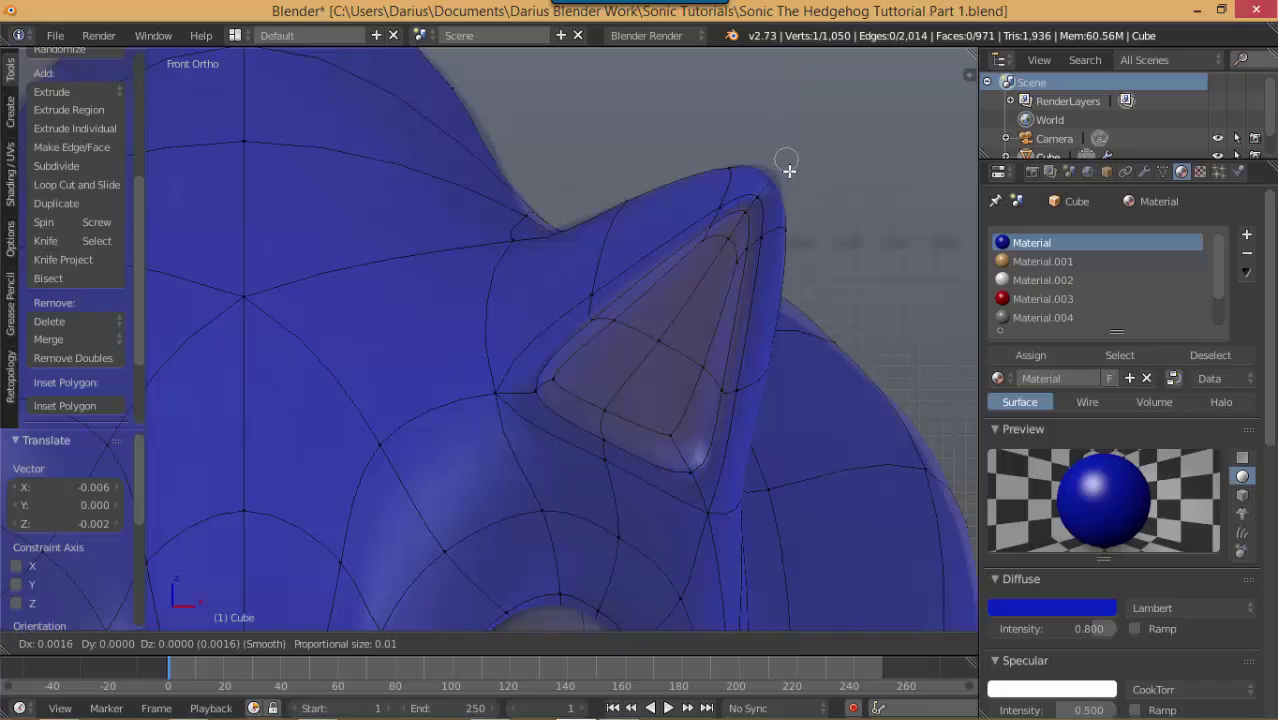
{"action": "left_click", "coordinate": [795, 162]}
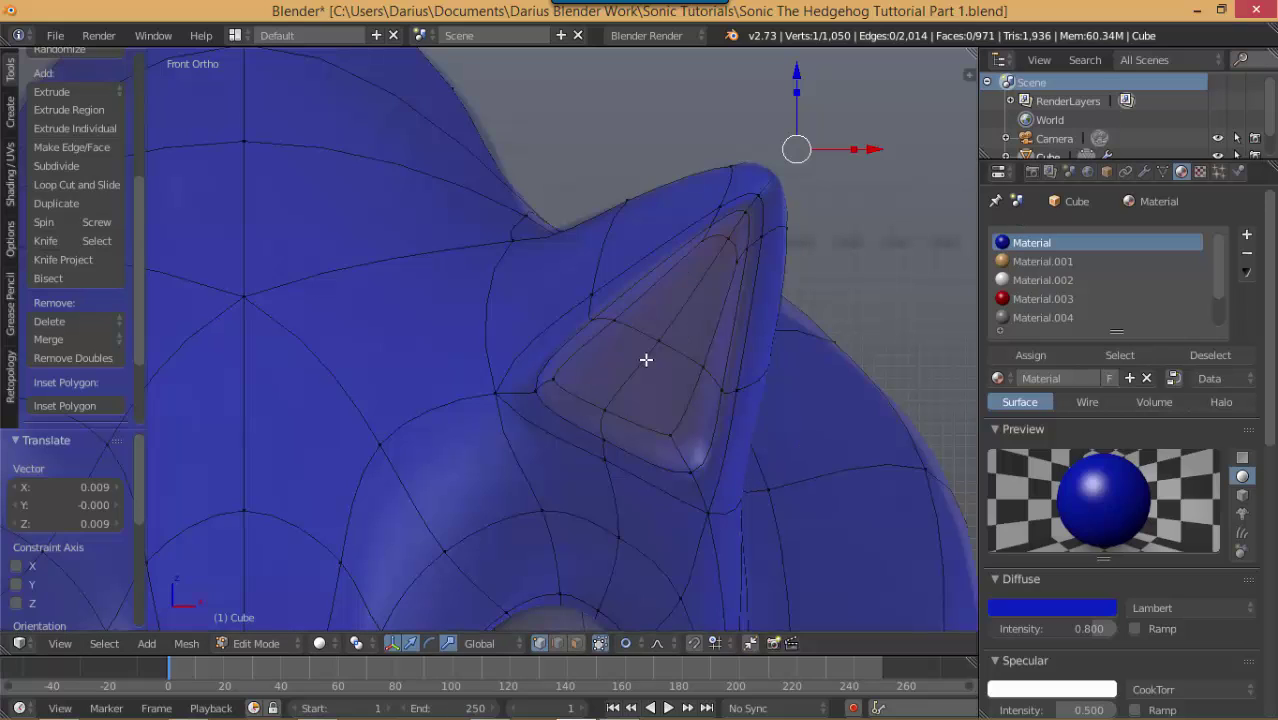
Step: Switch to face selection and select the ring of faces bordering the inner ear
{"action": "key", "text": "ctrl+Tab"}
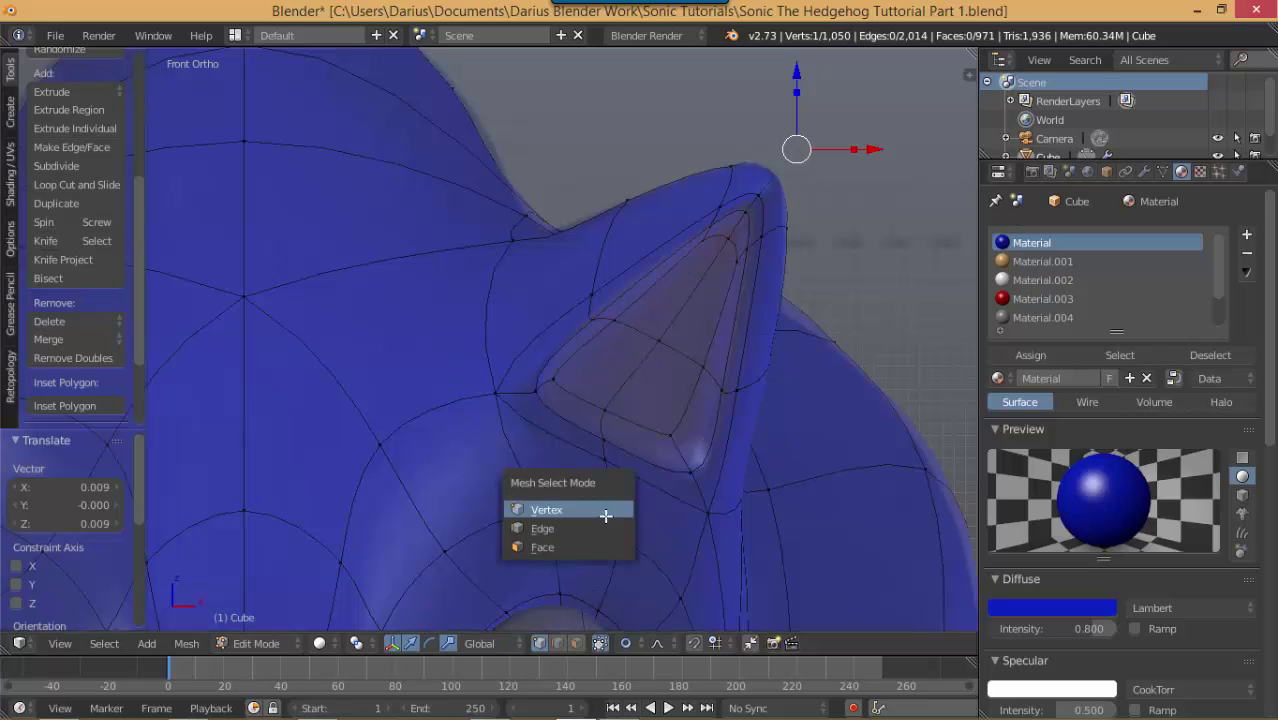
{"action": "left_click", "coordinate": [525, 545]}
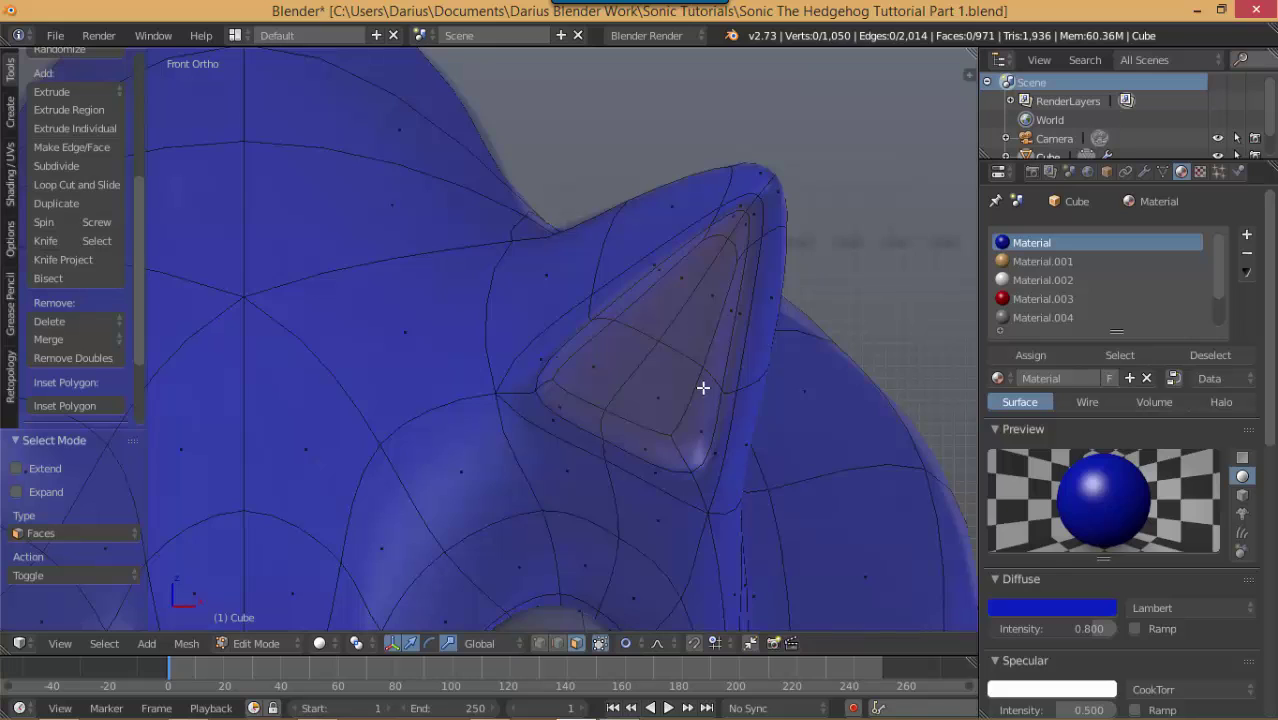
{"action": "scroll", "coordinate": [703, 387], "scroll_direction": "up", "scroll_amount": 6}
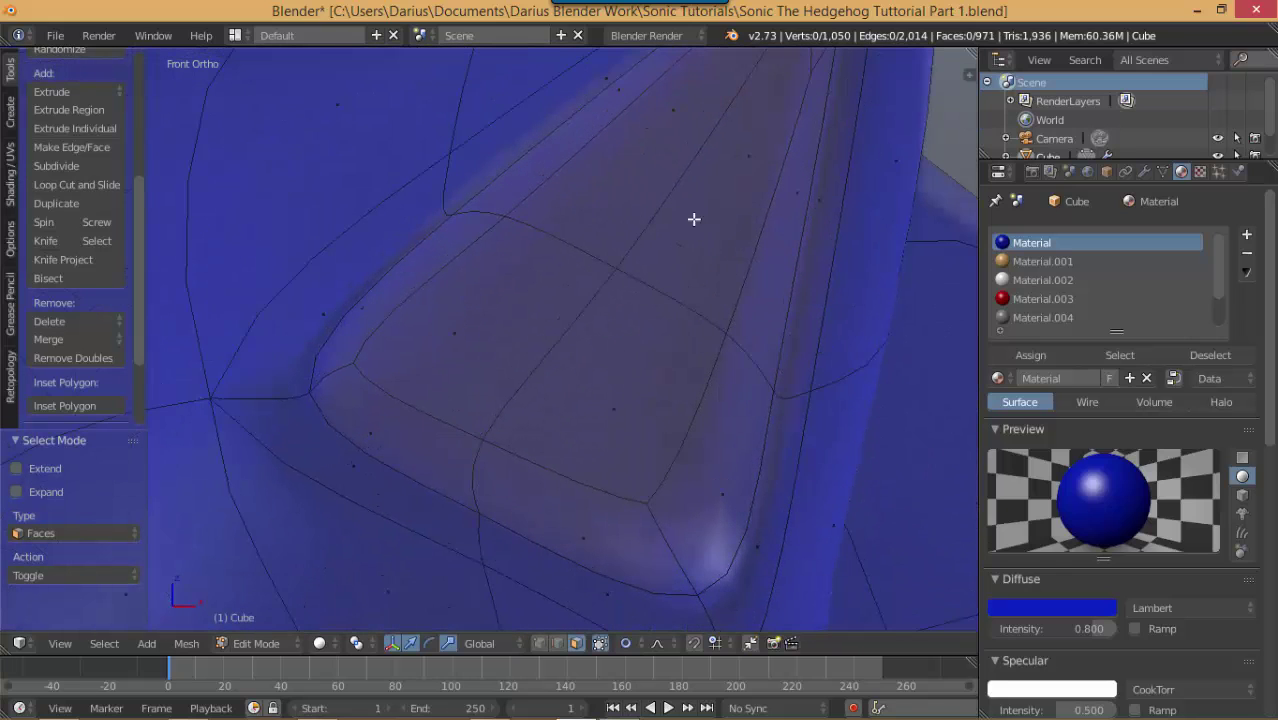
{"action": "right_click", "coordinate": [755, 363], "text": "alt"}
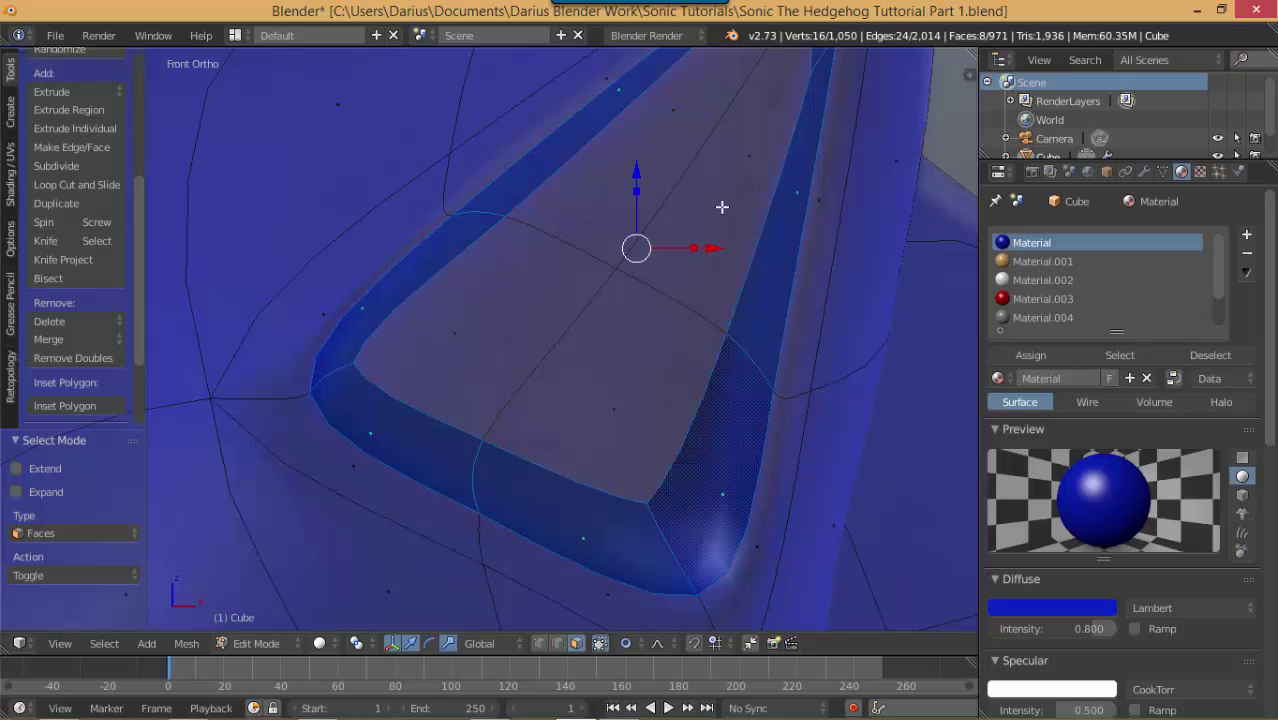
Step: Add the four central inner-ear faces to the selection and assign the tan Material.001 to them
{"action": "scroll", "coordinate": [711, 232], "scroll_direction": "down", "scroll_amount": 3}
{"action": "scroll", "coordinate": [712, 228], "scroll_direction": "up", "scroll_amount": 2}
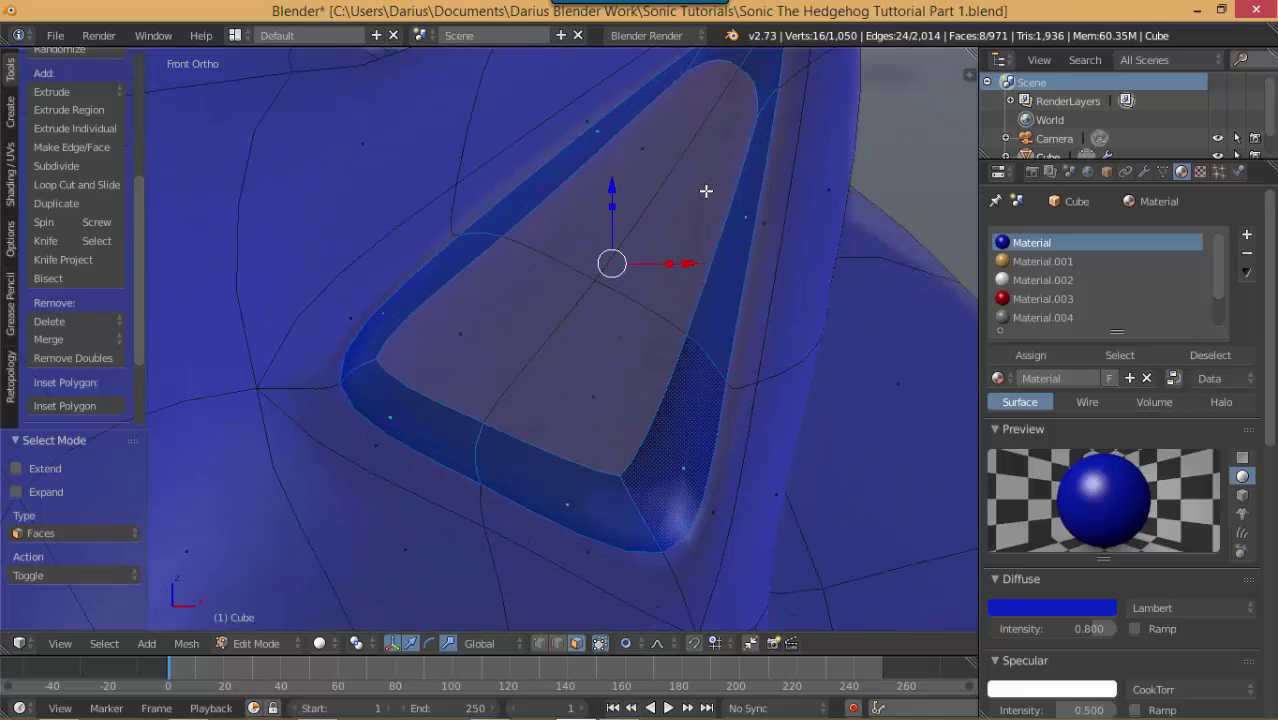
{"action": "right_click", "coordinate": [706, 190], "text": "shift"}
{"action": "right_click", "coordinate": [658, 163], "text": "shift"}
{"action": "right_click", "coordinate": [532, 312], "text": "shift"}
{"action": "right_click", "coordinate": [609, 377], "text": "shift"}
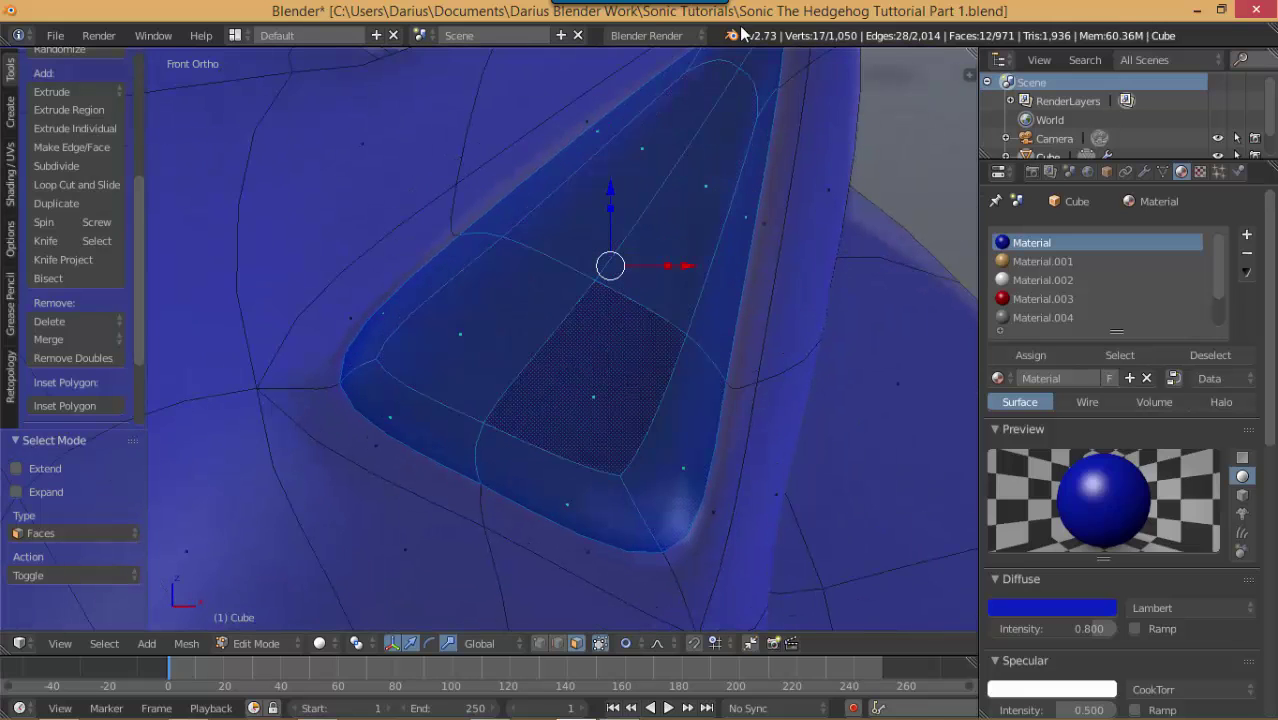
{"action": "left_click", "coordinate": [1046, 263]}
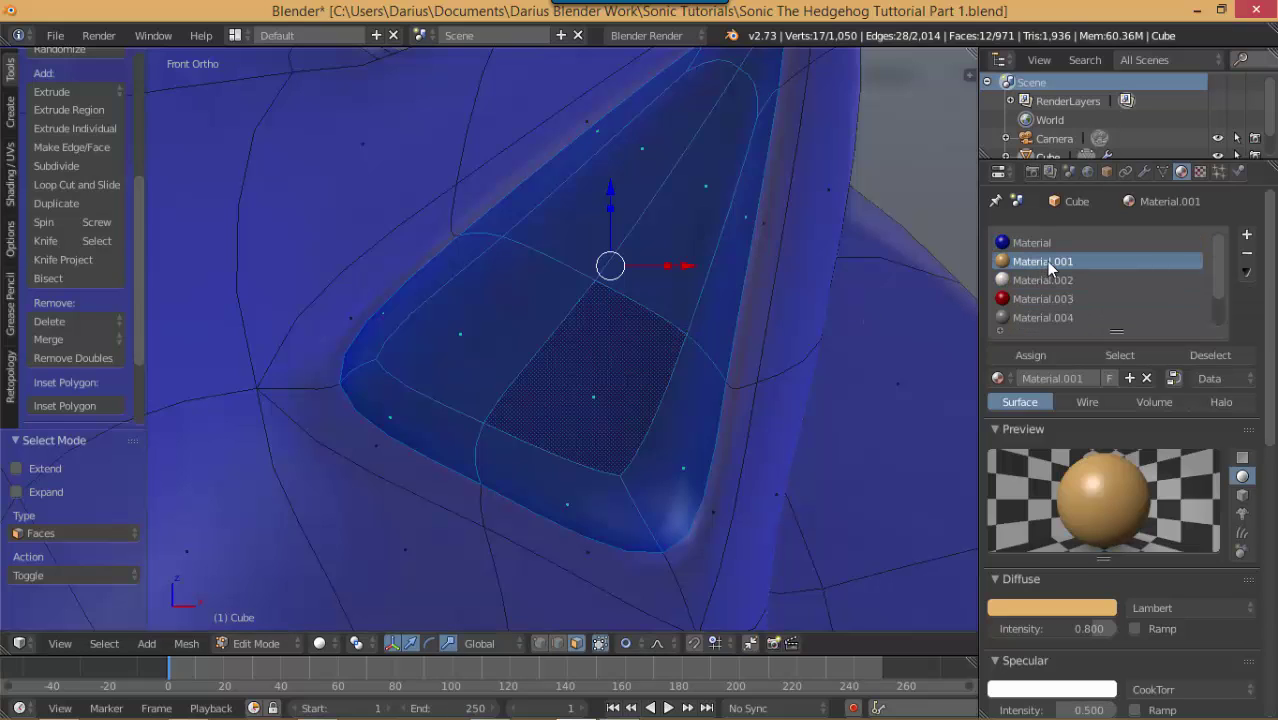
{"action": "left_click", "coordinate": [1036, 358]}
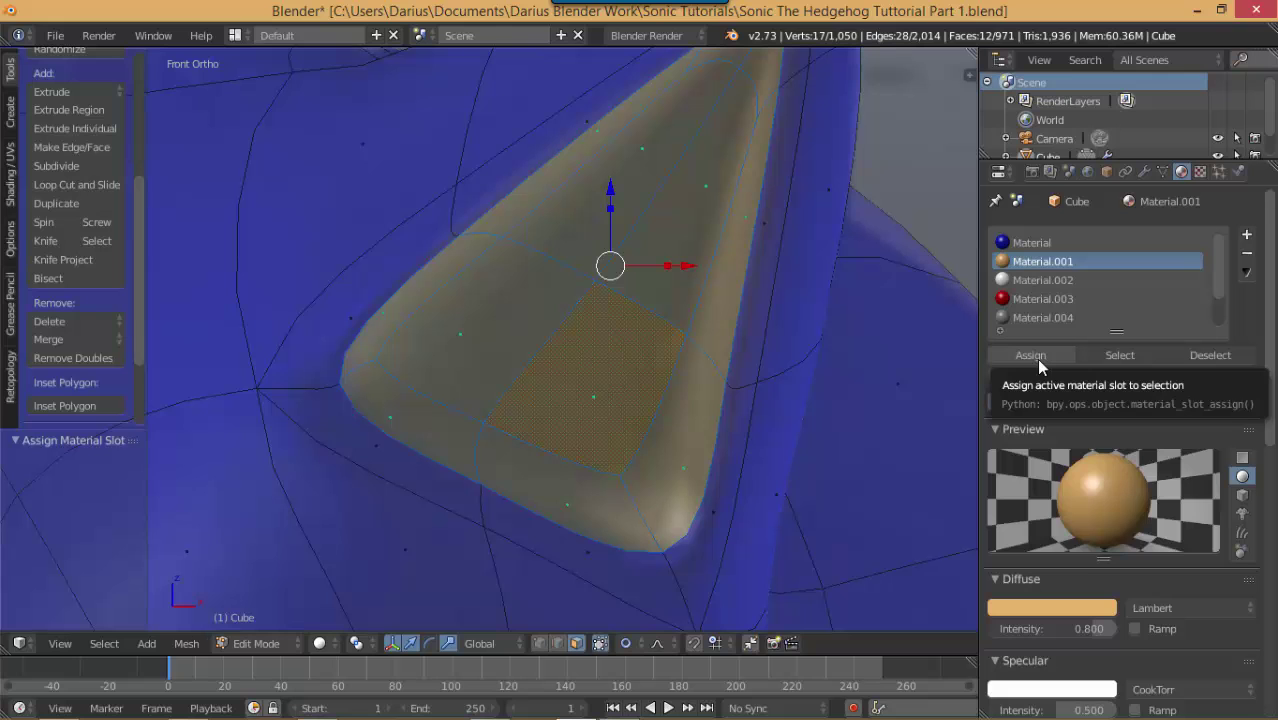
Step: Check the coloured ears in Object Mode, viewing the head from the front and then from the right side
{"action": "key", "text": "Tab"}
{"action": "scroll", "coordinate": [770, 326], "scroll_direction": "down", "scroll_amount": 10}
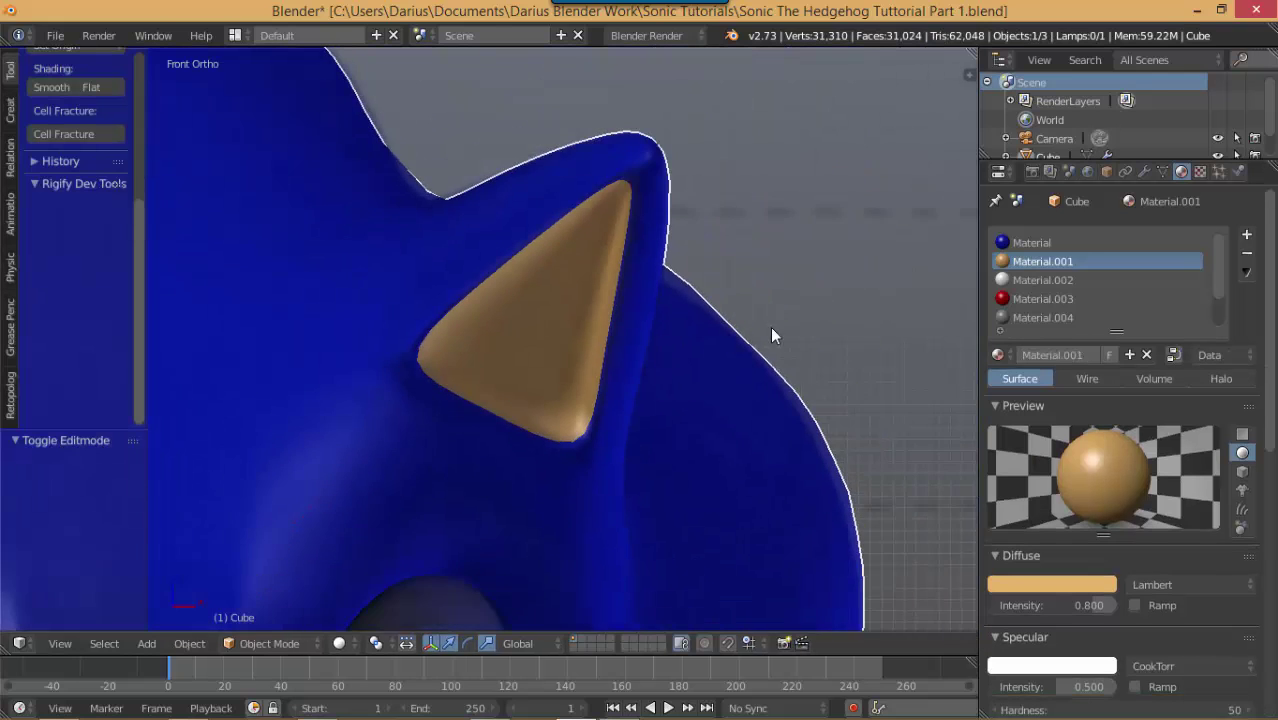
{"action": "scroll", "coordinate": [700, 378], "scroll_direction": "up", "scroll_amount": 2}
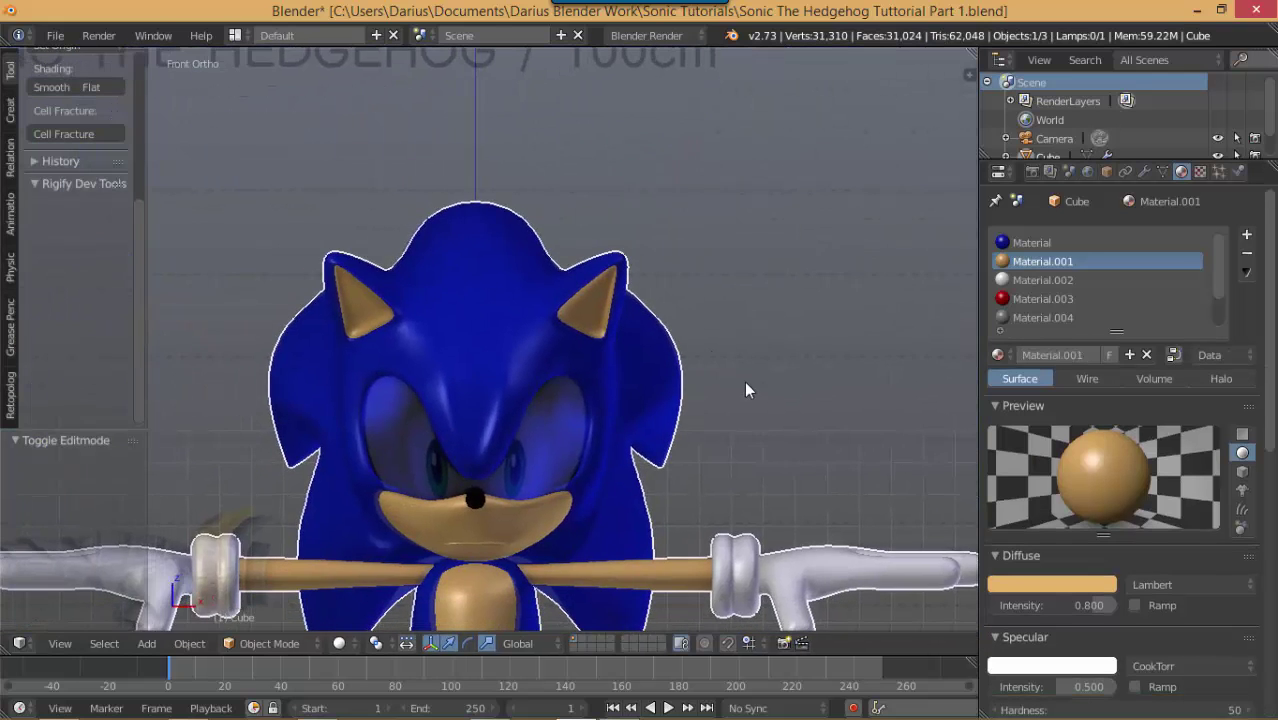
{"action": "middle_click_drag", "start_coordinate": [744, 381], "coordinate": [562, 314]}
{"action": "key", "text": "KP_3"}
{"action": "scroll", "coordinate": [541, 340], "scroll_direction": "up", "scroll_amount": 2}
{"action": "scroll", "coordinate": [533, 340], "scroll_direction": "up", "scroll_amount": 4}
Step: In Edit Mode, move the inner ear's lower front face about 0.069 in Y and 0.005 in Z, enlarging the proportional editing radius
{"action": "key", "text": "Tab"}
{"action": "scroll", "coordinate": [563, 314], "scroll_direction": "up", "scroll_amount": 3}
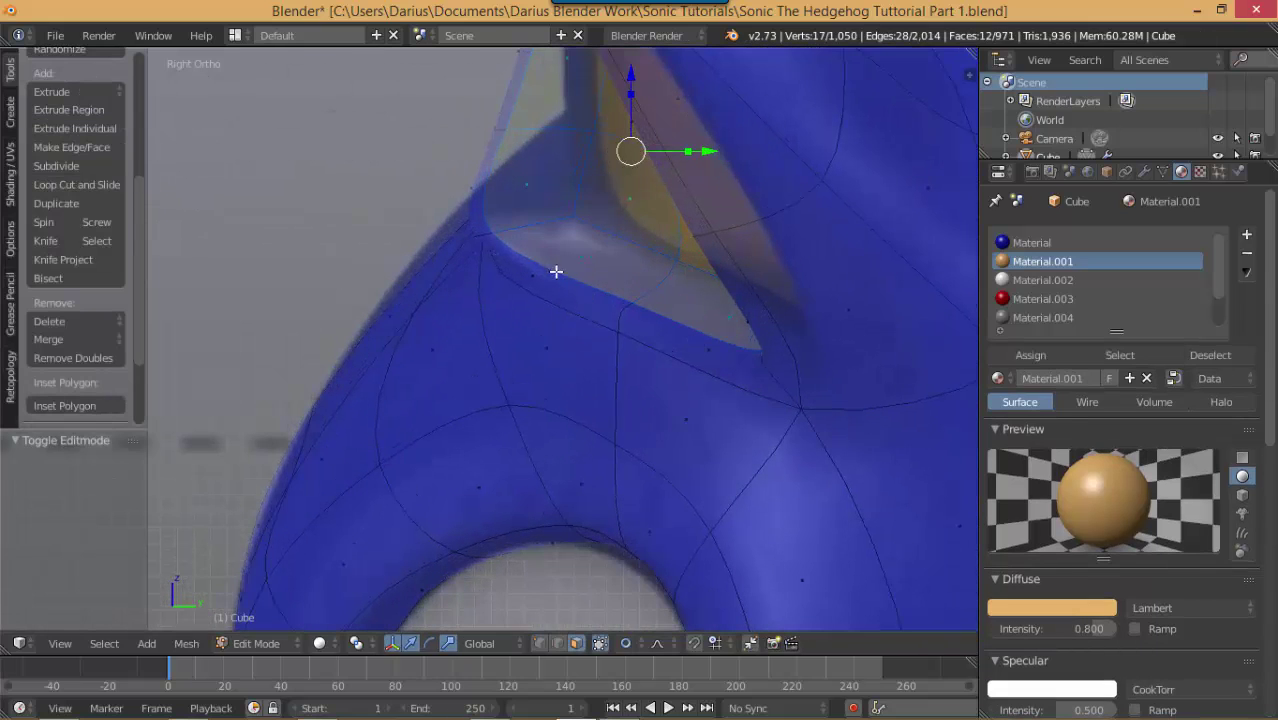
{"action": "scroll", "coordinate": [633, 285], "scroll_direction": "down", "scroll_amount": 3}
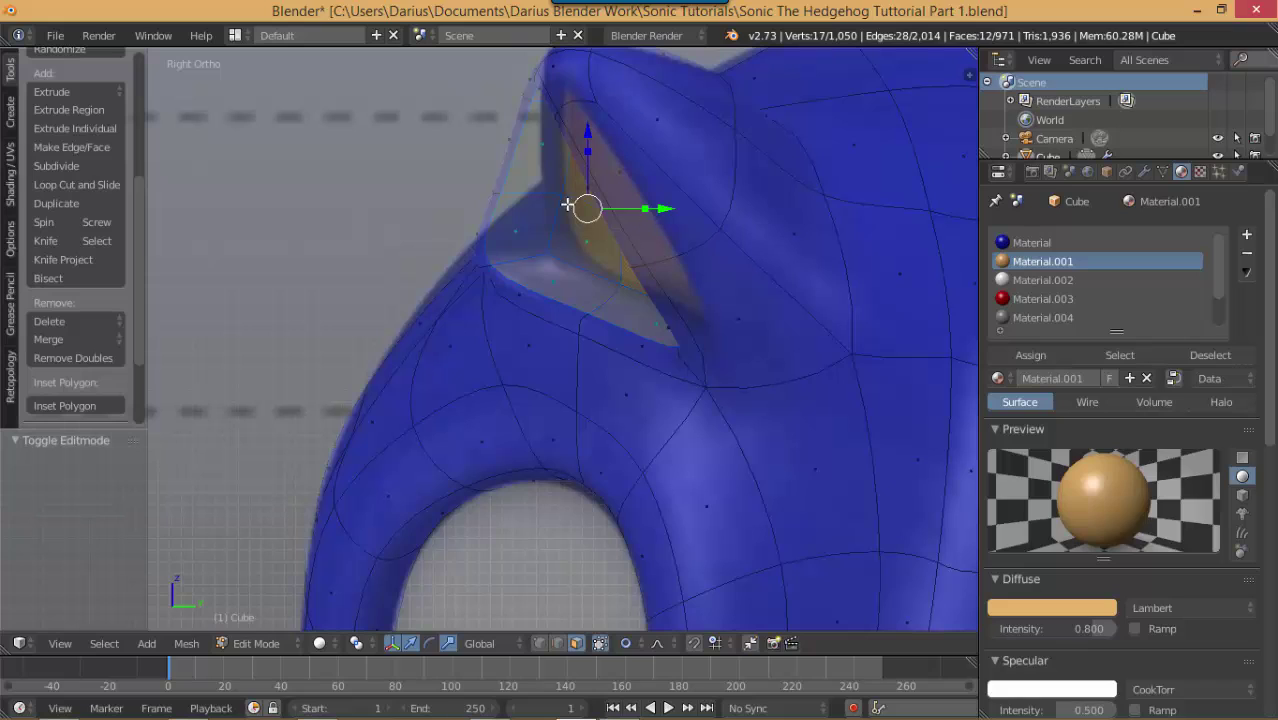
{"action": "right_click", "coordinate": [512, 236]}
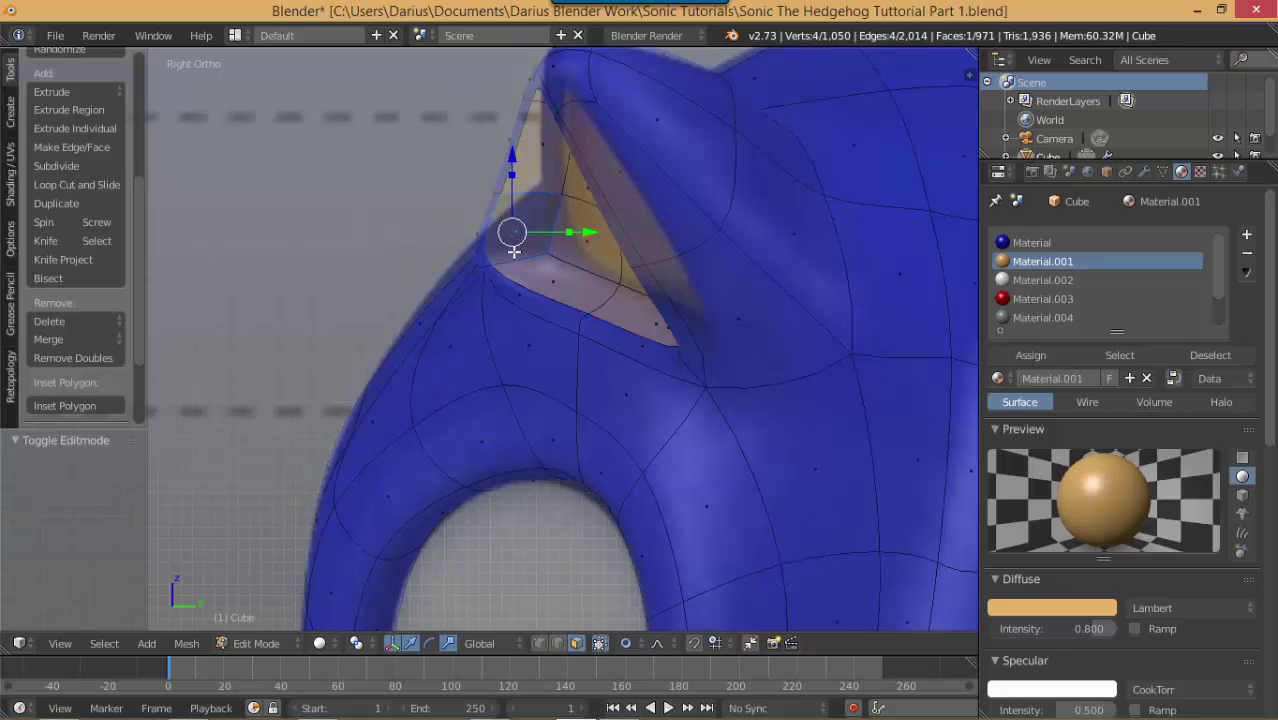
{"action": "key", "text": "g"}
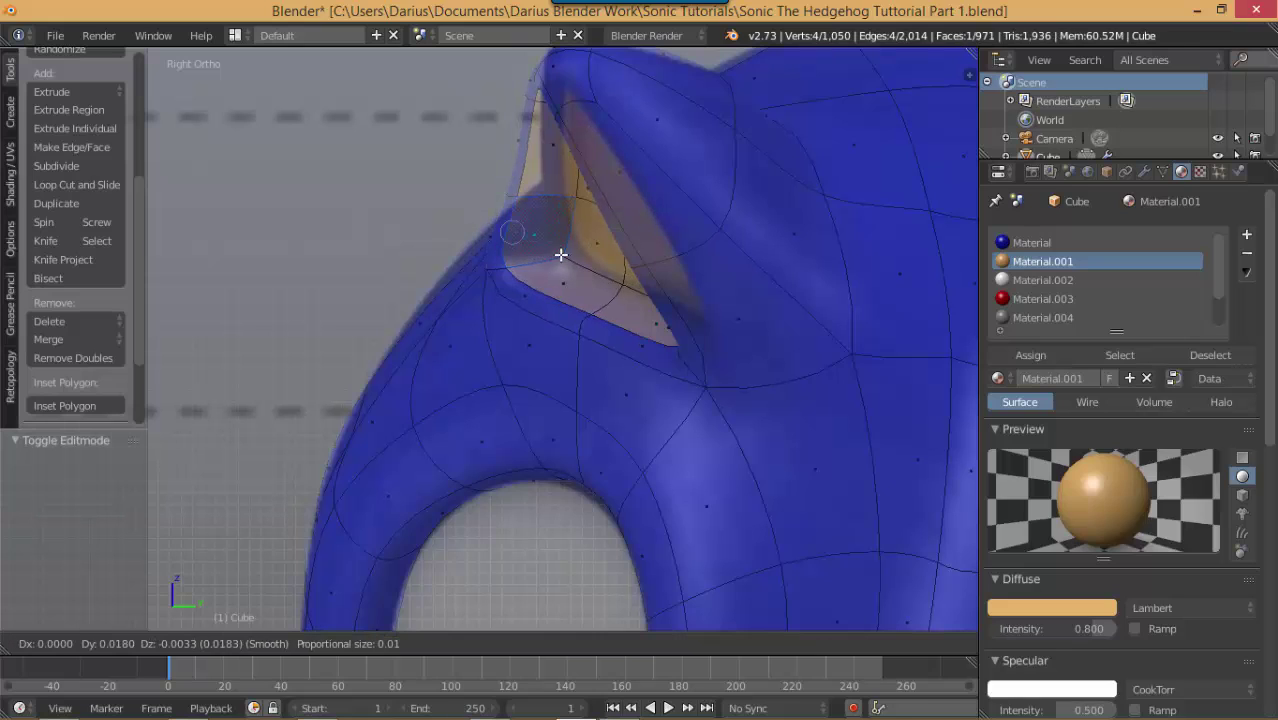
{"action": "scroll", "coordinate": [570, 253], "scroll_direction": "down", "scroll_amount": 10}
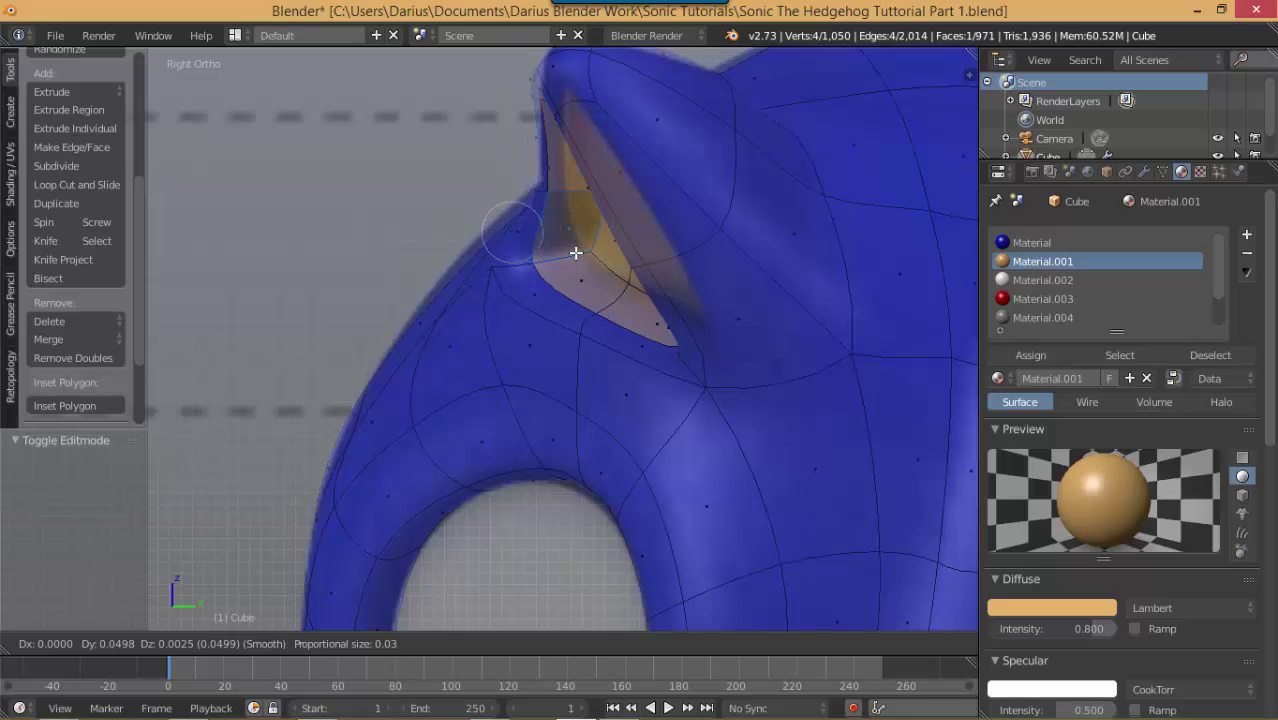
{"action": "scroll", "coordinate": [580, 252], "scroll_direction": "down", "scroll_amount": 12}
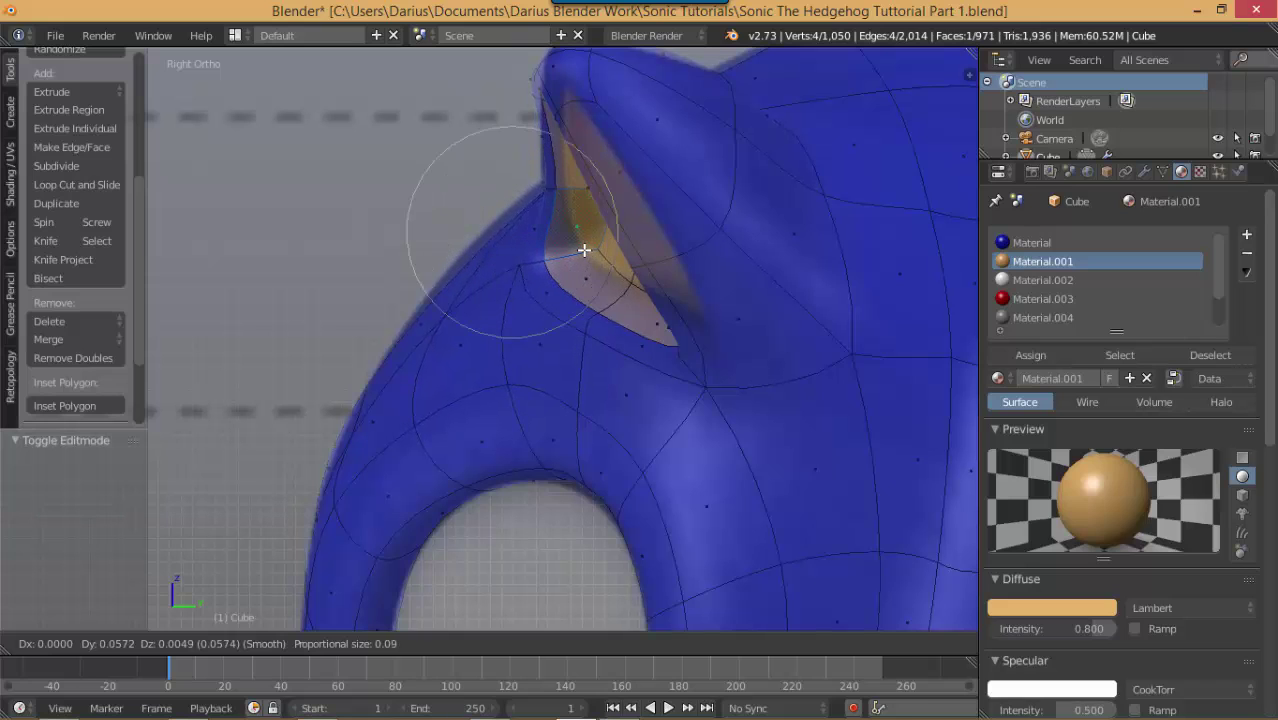
{"action": "scroll", "coordinate": [590, 250], "scroll_direction": "down", "scroll_amount": 8}
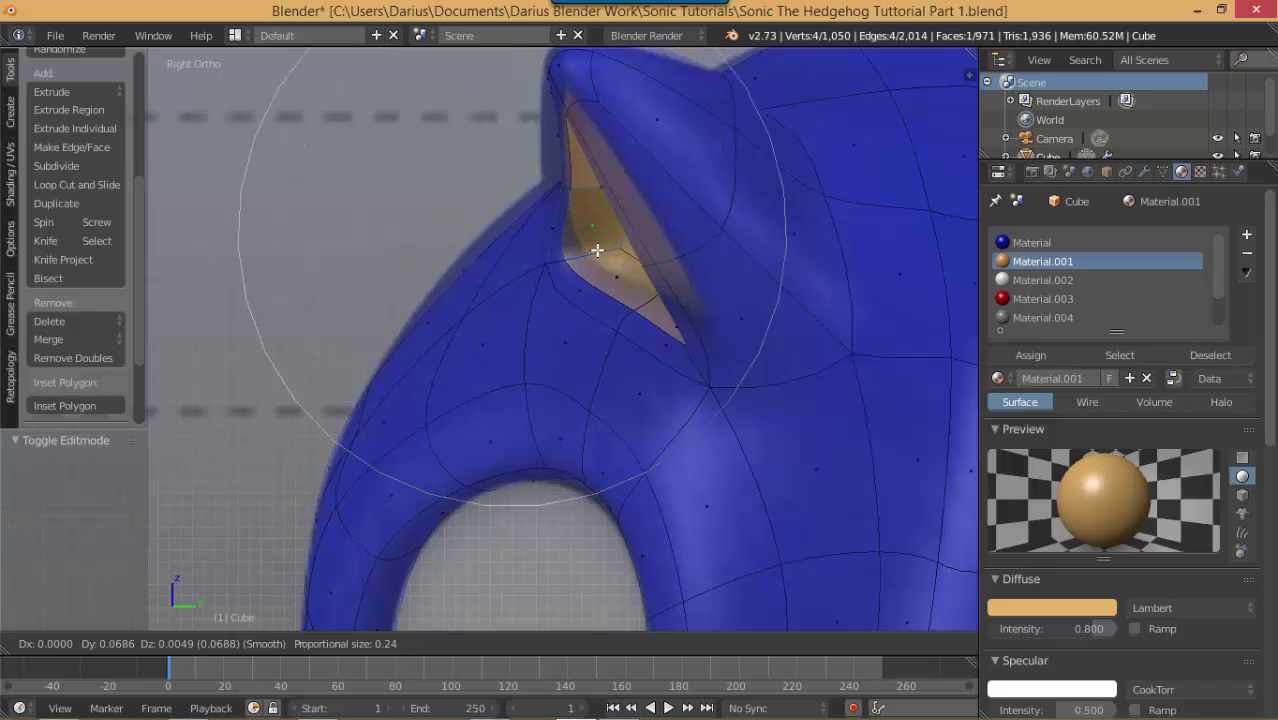
{"action": "left_click", "coordinate": [597, 250]}
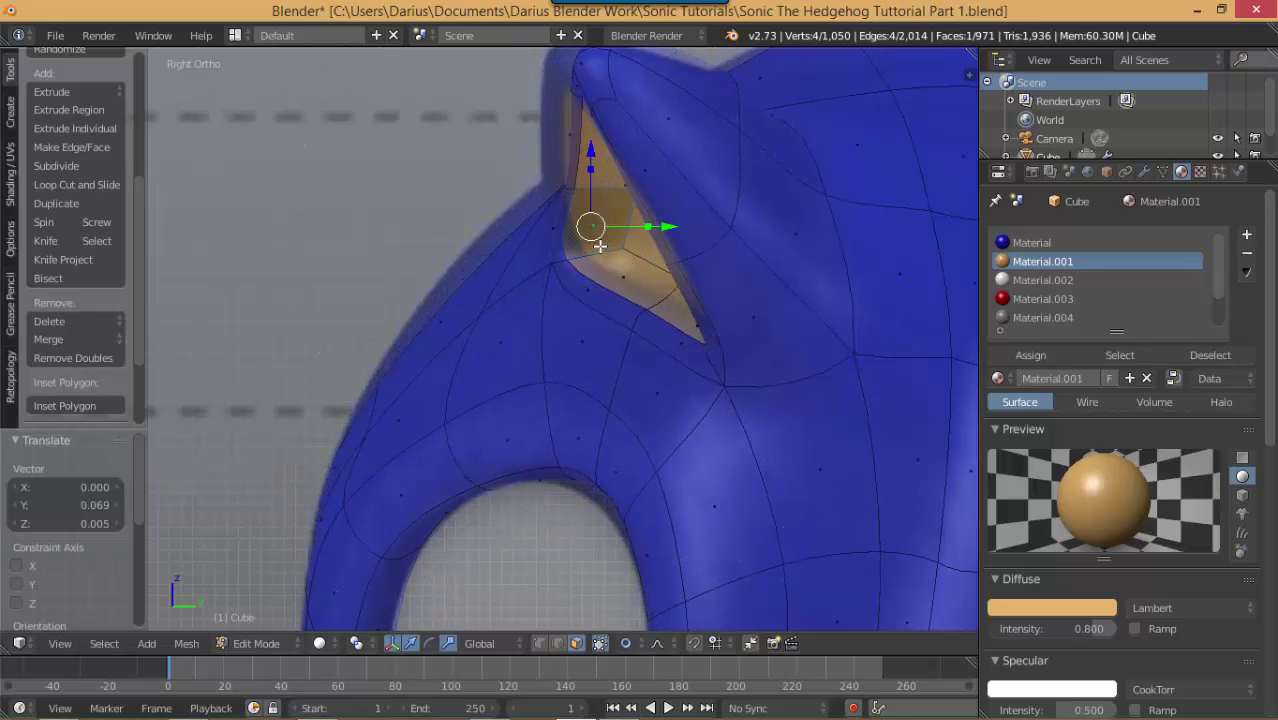
{"action": "right_click", "coordinate": [568, 130]}
{"action": "key", "text": "h"}
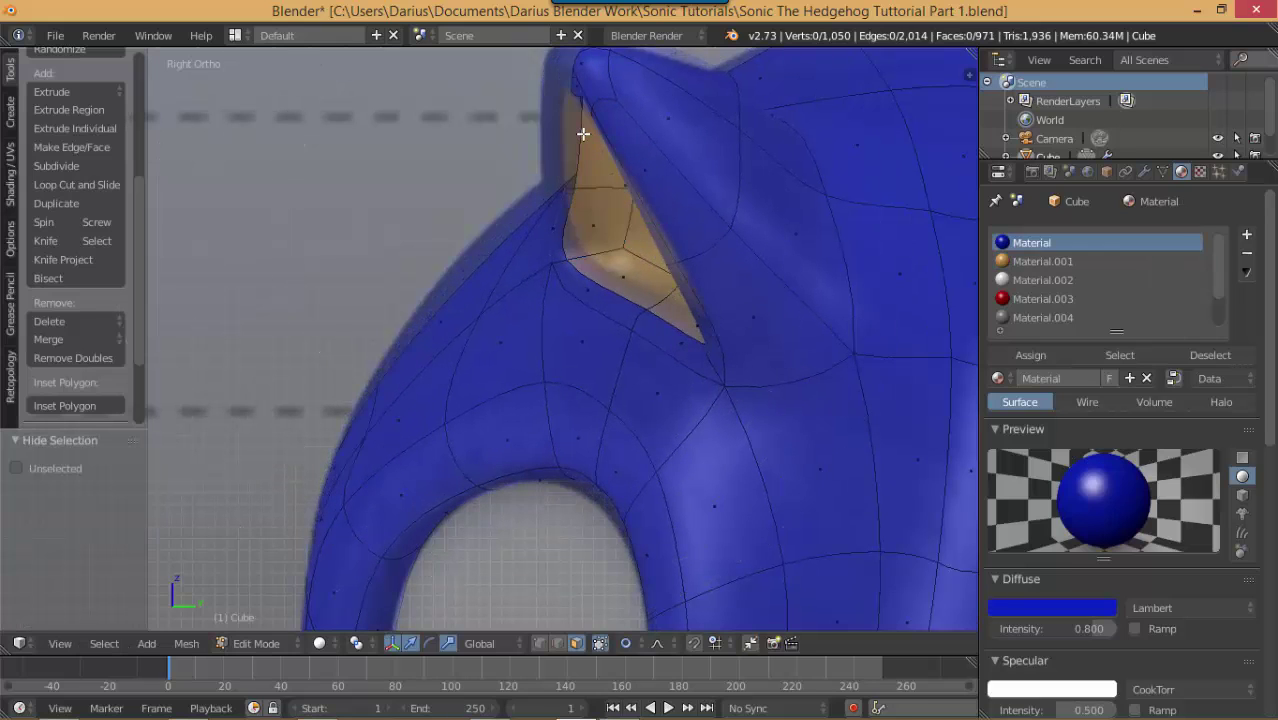
{"action": "key", "text": "alt+h"}
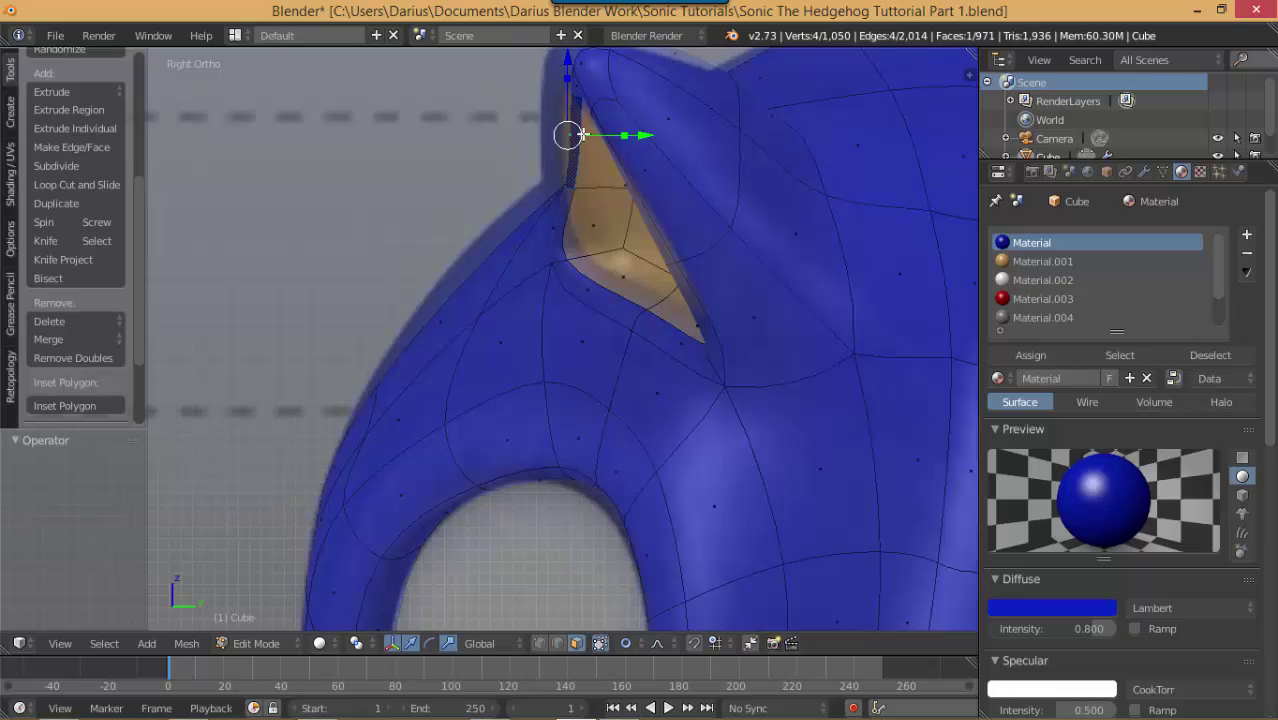
{"action": "key", "text": "ctrl+z"}
Step: Move the ear's front rim face about -0.028 in Y and 0.012 in Z, using a smaller proportional editing radius
{"action": "right_click", "coordinate": [575, 130]}
{"action": "key", "text": "g"}
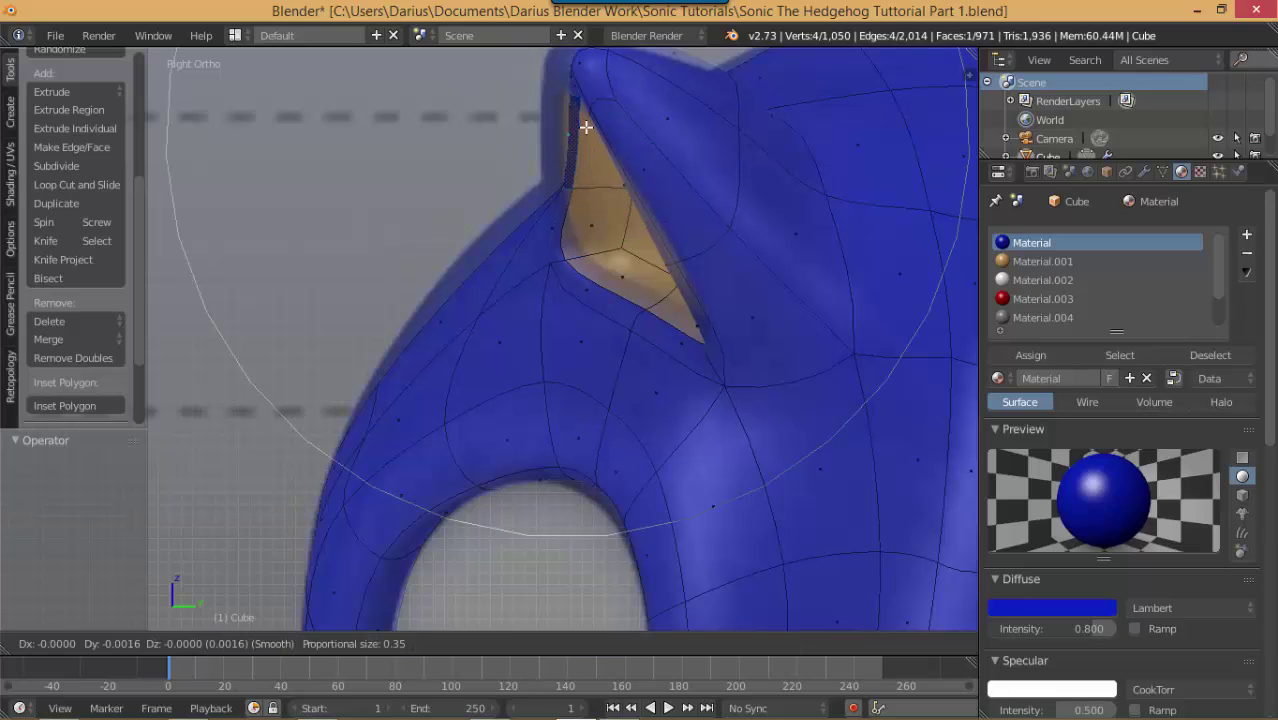
{"action": "scroll", "coordinate": [575, 120], "scroll_direction": "up", "scroll_amount": 9}
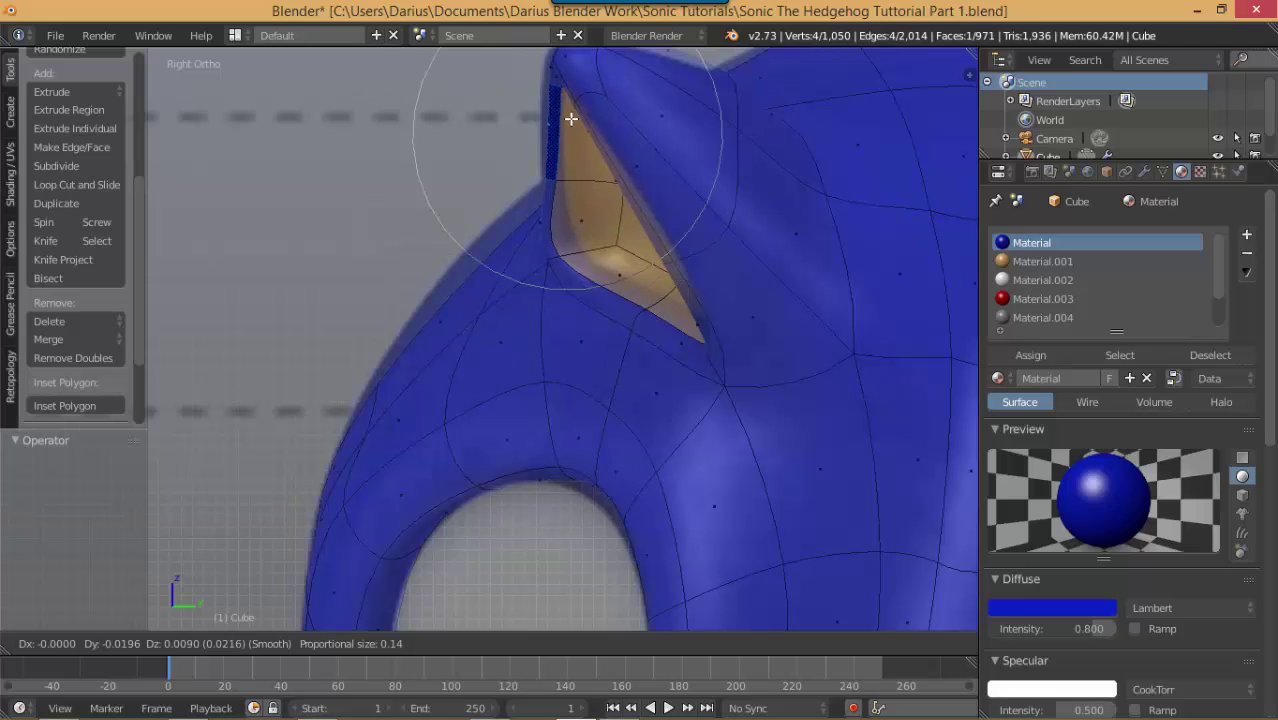
{"action": "left_click", "coordinate": [564, 114]}
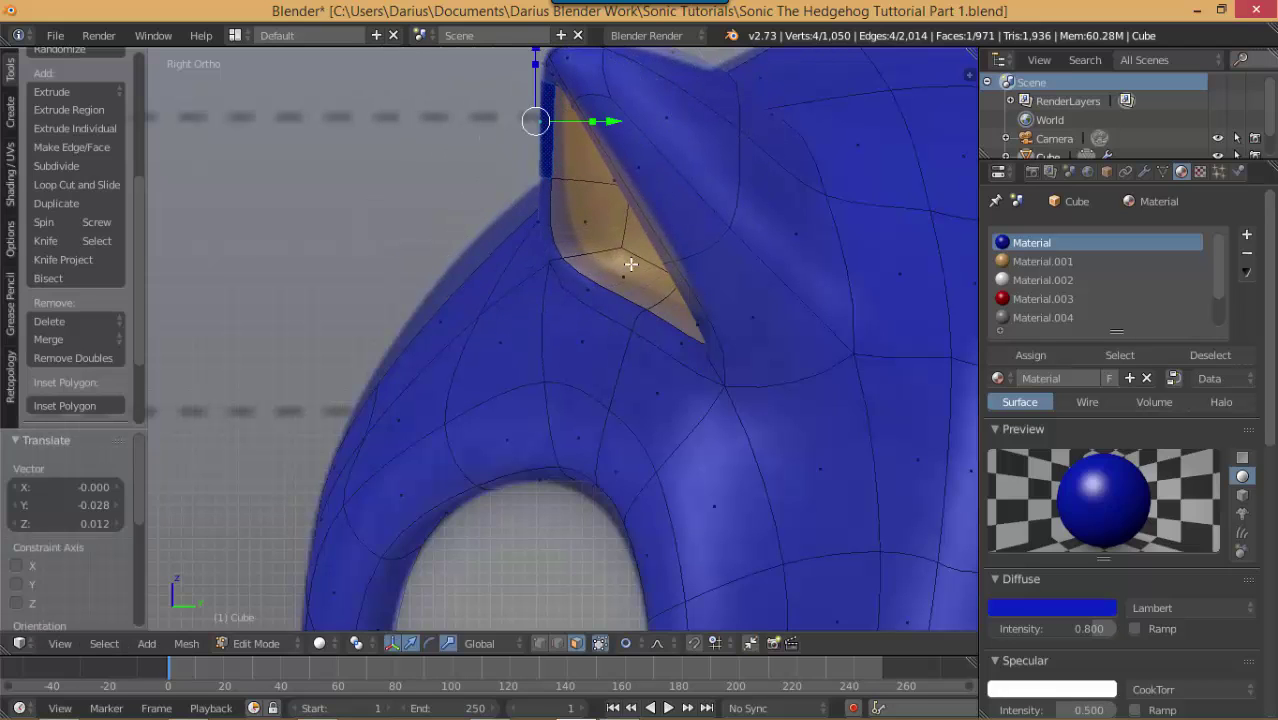
Step: Move the rim face along the ear's rear edge about 0.019 in Y and 0.007 in Z
{"action": "middle_click_drag", "start_coordinate": [629, 263], "coordinate": [596, 343], "text": "shift"}
{"action": "right_click", "coordinate": [579, 253]}
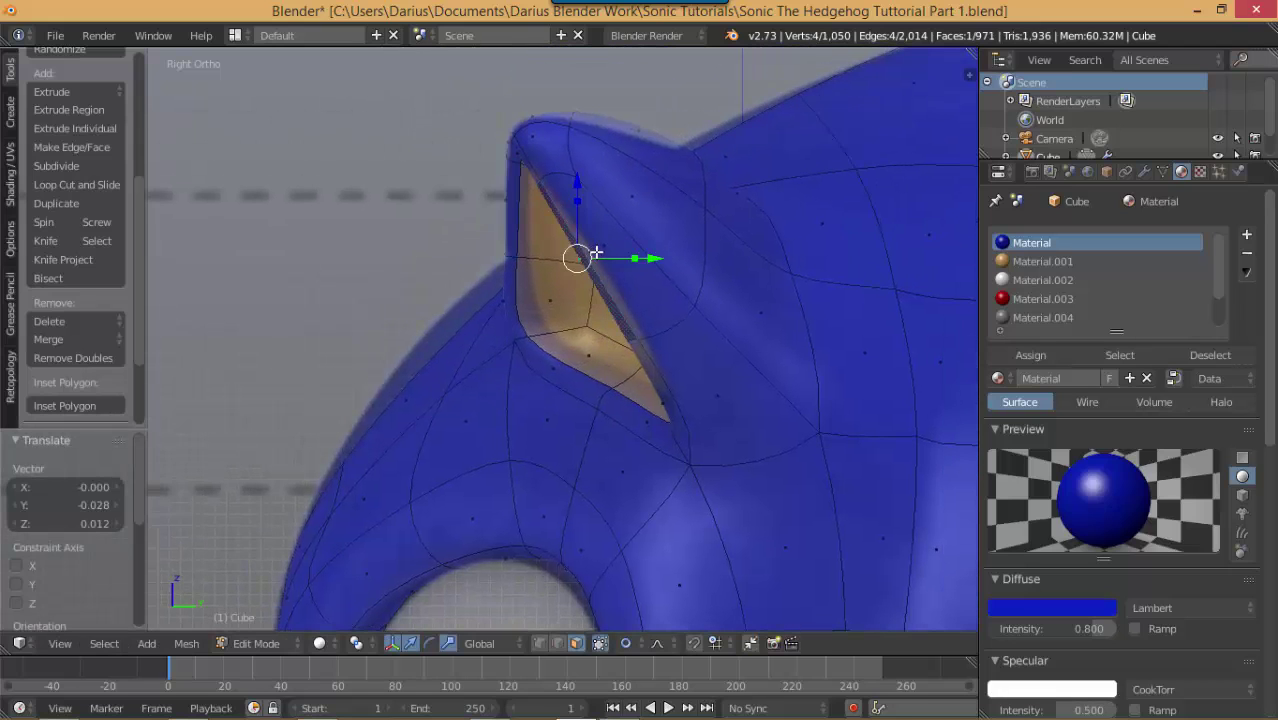
{"action": "key", "text": "g"}
{"action": "left_click", "coordinate": [615, 240]}
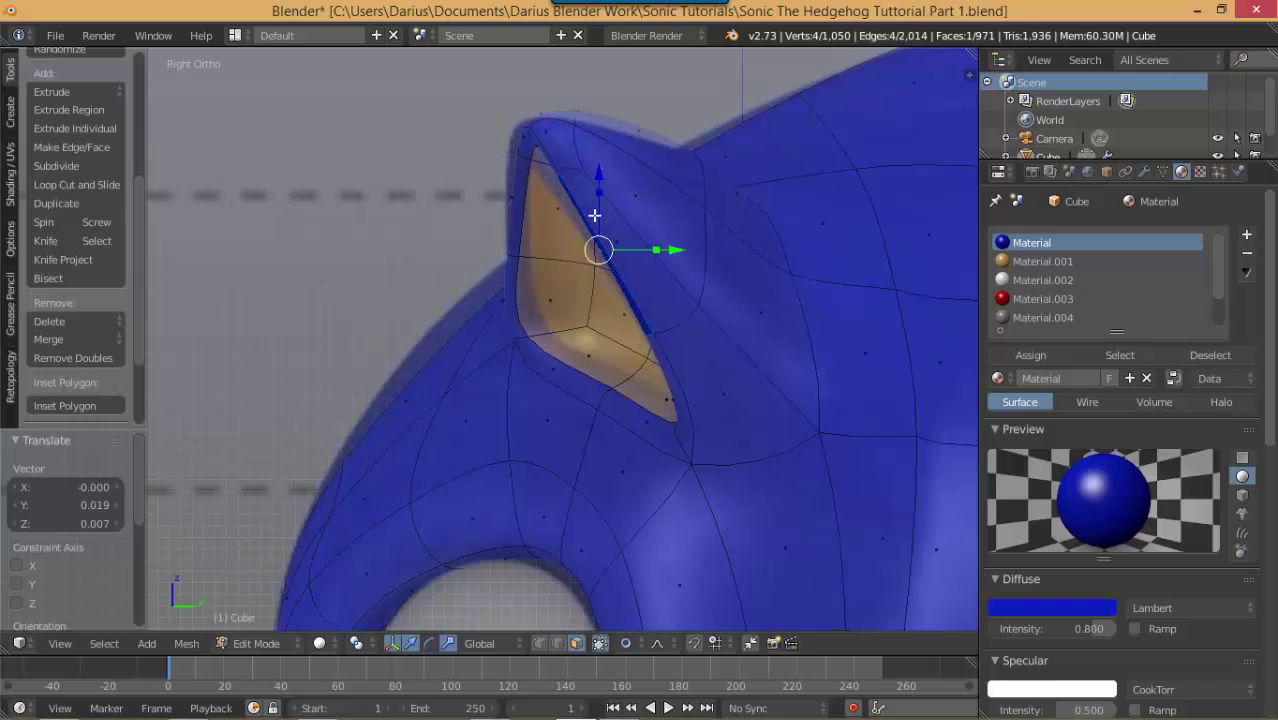
Step: Move the ear tip face about -0.010 in Y and 0.005 in Z, and lower the ear's upper back face by about 0.011
{"action": "right_click", "coordinate": [519, 134]}
{"action": "key", "text": "g"}
{"action": "left_click", "coordinate": [513, 128]}
{"action": "right_click", "coordinate": [641, 139]}
{"action": "key", "text": "g"}
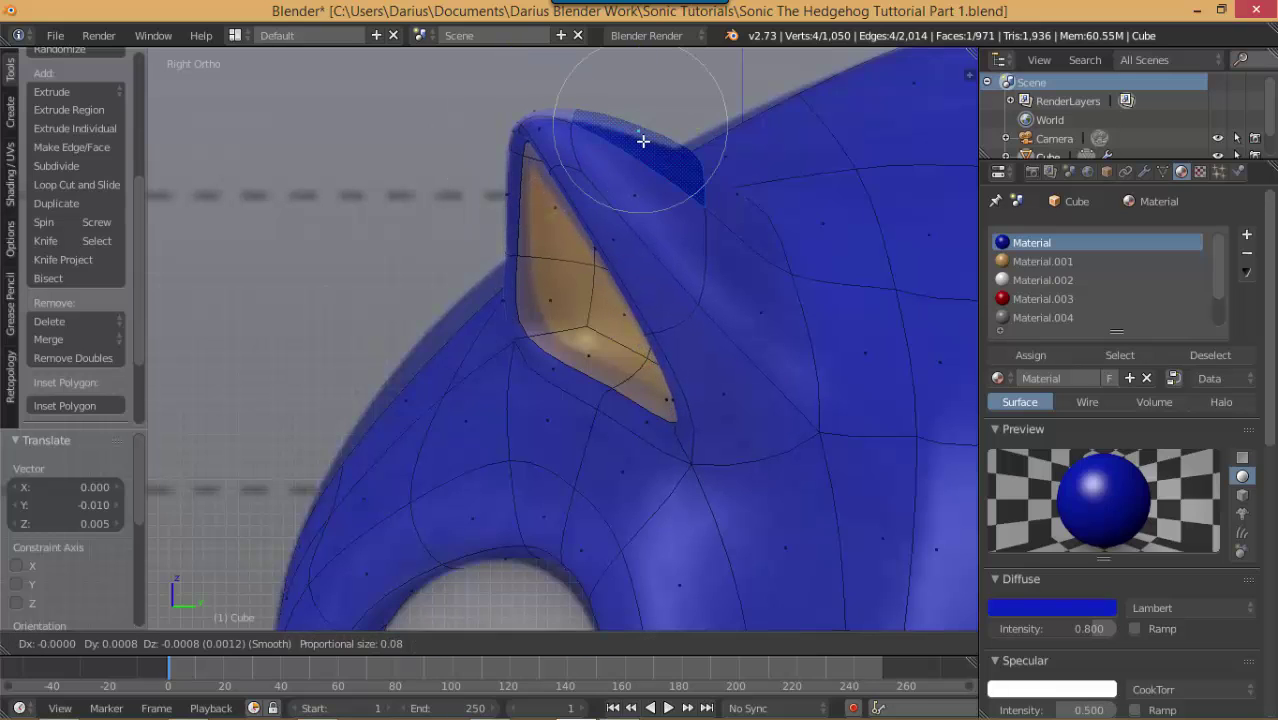
{"action": "left_click", "coordinate": [641, 145]}
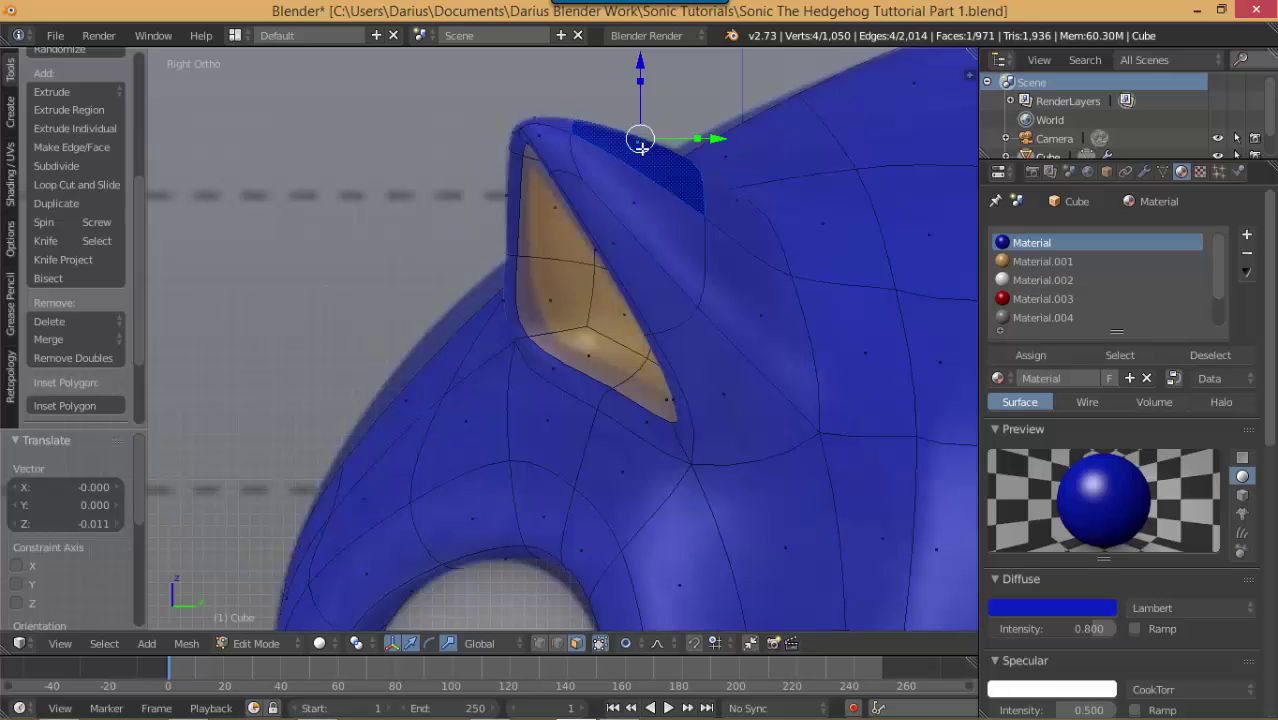
{"action": "scroll", "coordinate": [586, 315], "scroll_direction": "up", "scroll_amount": 2}
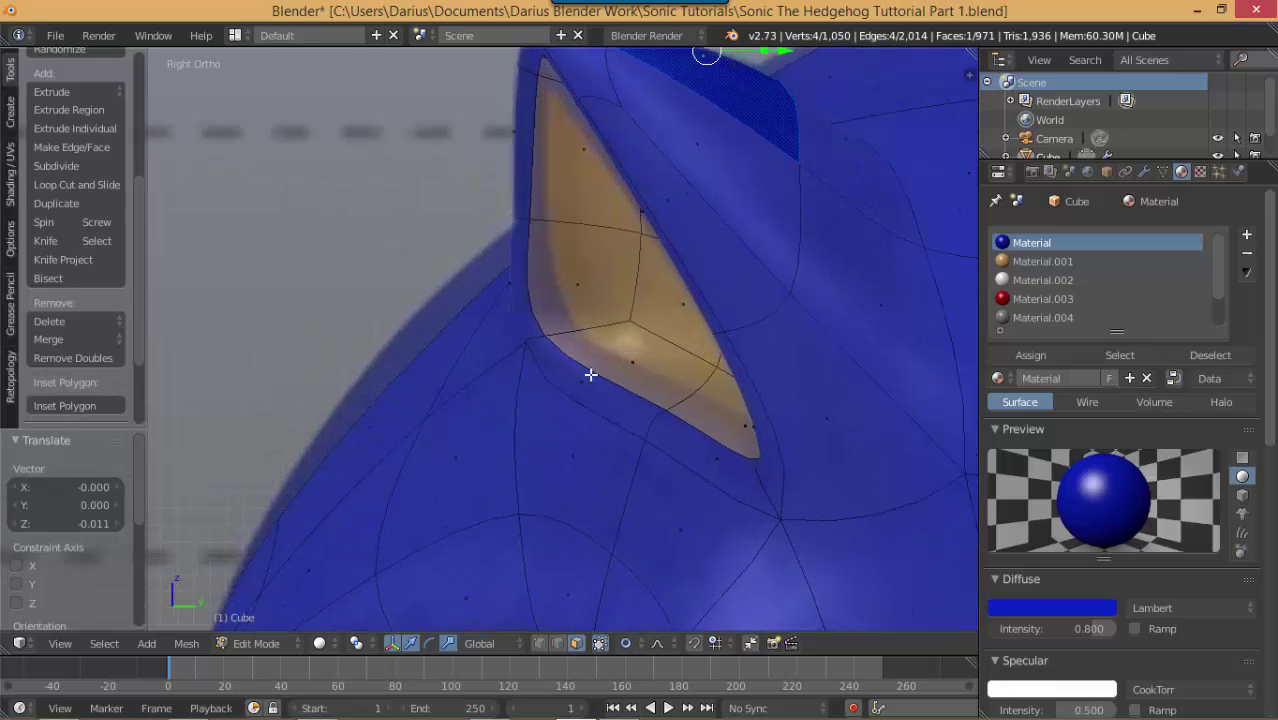
Step: Switch to vertex selection and move the inner ear's lower front corner vertex about 0.046 in Y and -0.002 in Z
{"action": "left_click", "coordinate": [539, 643]}
{"action": "right_click", "coordinate": [574, 325]}
{"action": "key", "text": "g"}
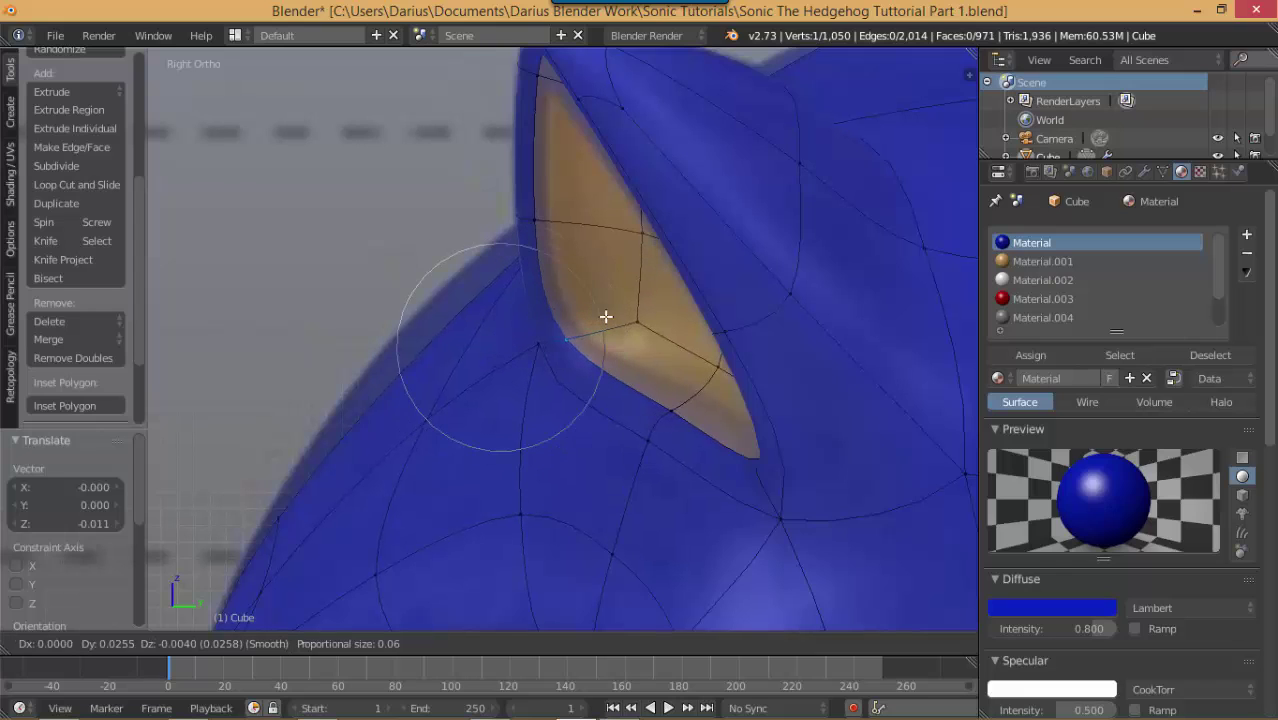
{"action": "left_click", "coordinate": [622, 308]}
Step: Move the inner ear's middle front-edge vertex about 0.007 in Y and -0.002 in Z, and shift the front vertex near the tip slightly backward
{"action": "right_click", "coordinate": [562, 220]}
{"action": "key", "text": "g"}
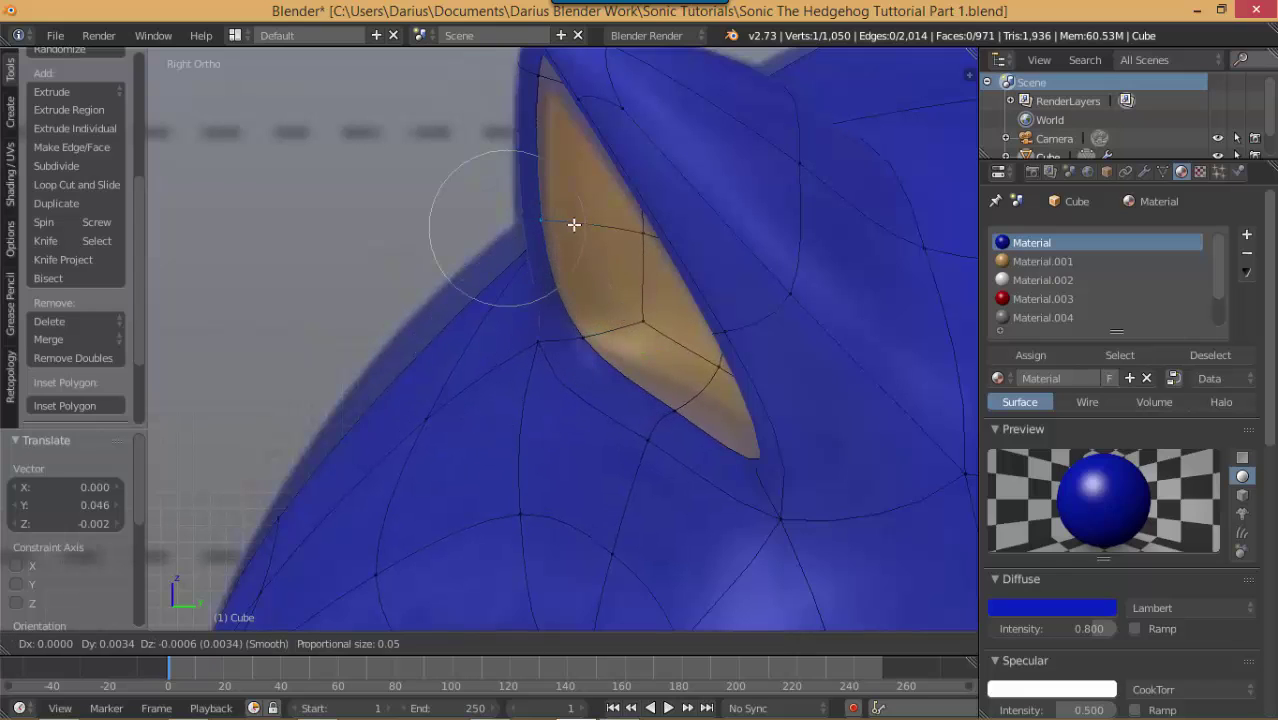
{"action": "left_click", "coordinate": [585, 225]}
{"action": "right_click", "coordinate": [538, 88]}
{"action": "key", "text": "g"}
{"action": "left_click", "coordinate": [558, 148]}
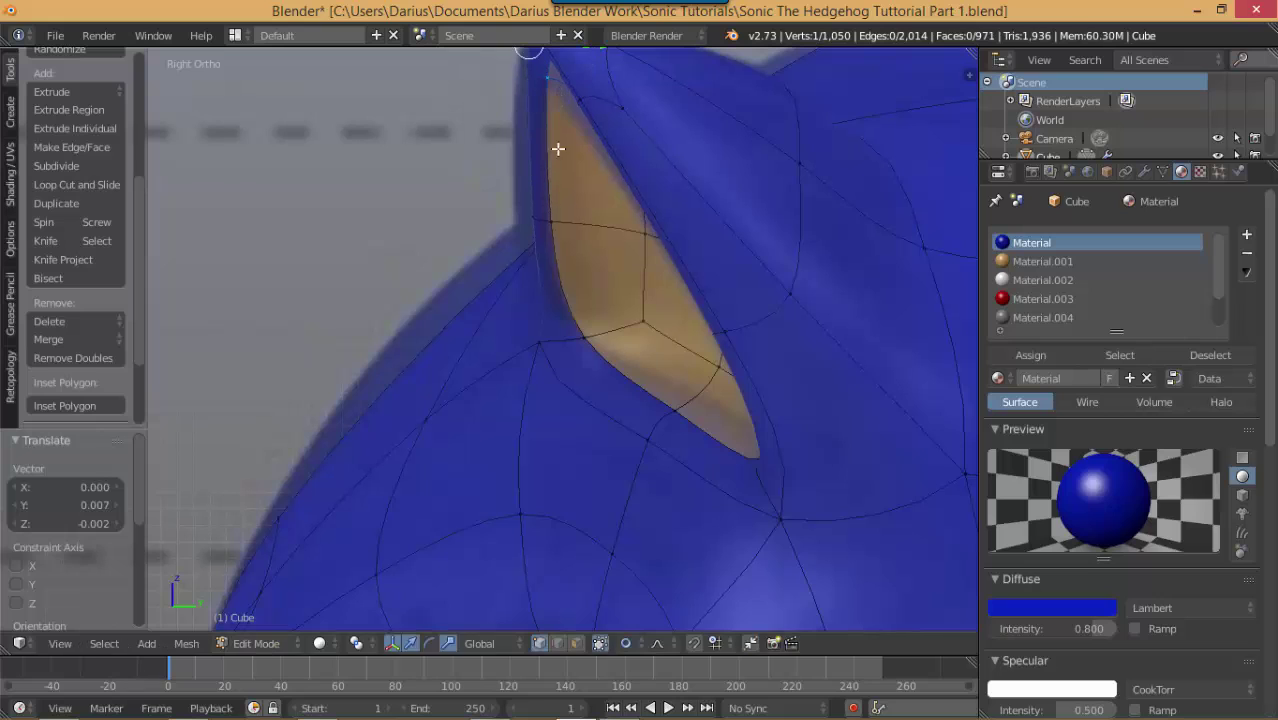
Step: Move the inner ear's lower front corner vertex about 0.003 in Y and 0.002 in Z, and its lower-edge vertex about 0.015 and 0.017
{"action": "right_click", "coordinate": [600, 342]}
{"action": "key", "text": "g"}
{"action": "left_click", "coordinate": [607, 336]}
{"action": "right_click", "coordinate": [697, 414]}
{"action": "key", "text": "g"}
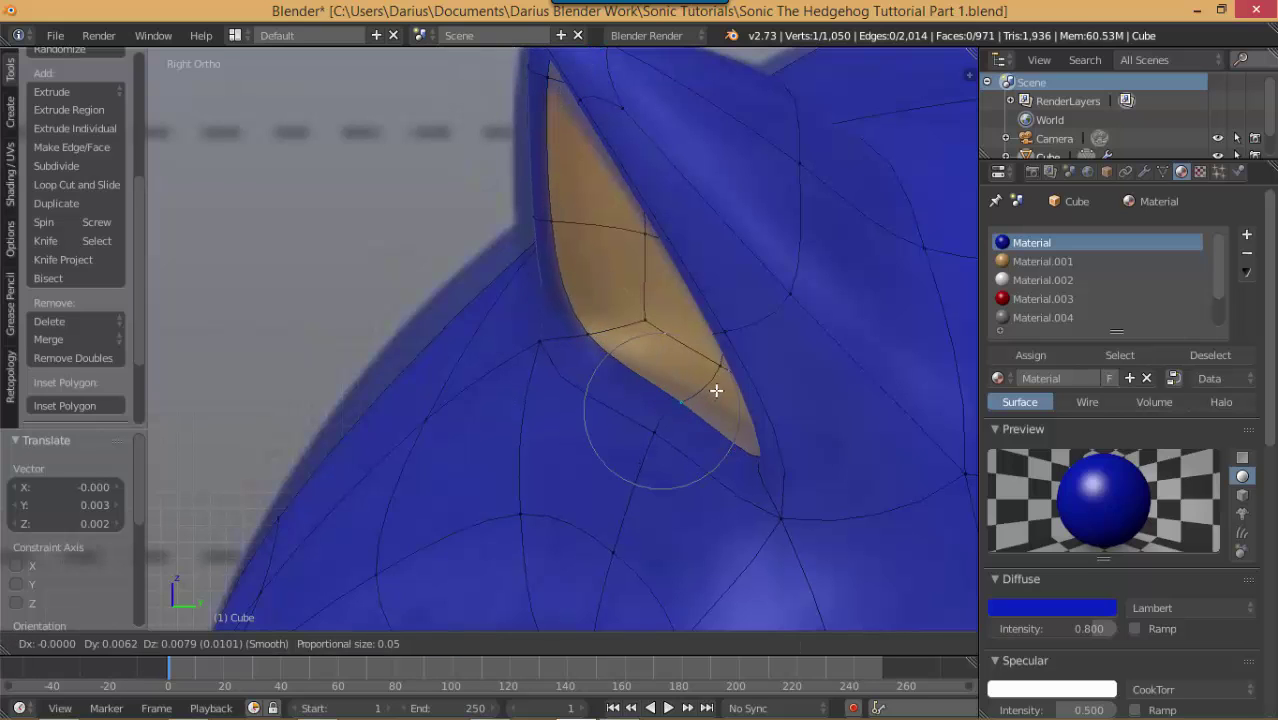
{"action": "left_click", "coordinate": [724, 394]}
Step: Move the head vertex just below the inner ear's rear corner about 0.022 in Y and 0.016 in Z
{"action": "key", "text": "g"}
{"action": "right_click", "coordinate": [776, 449]}
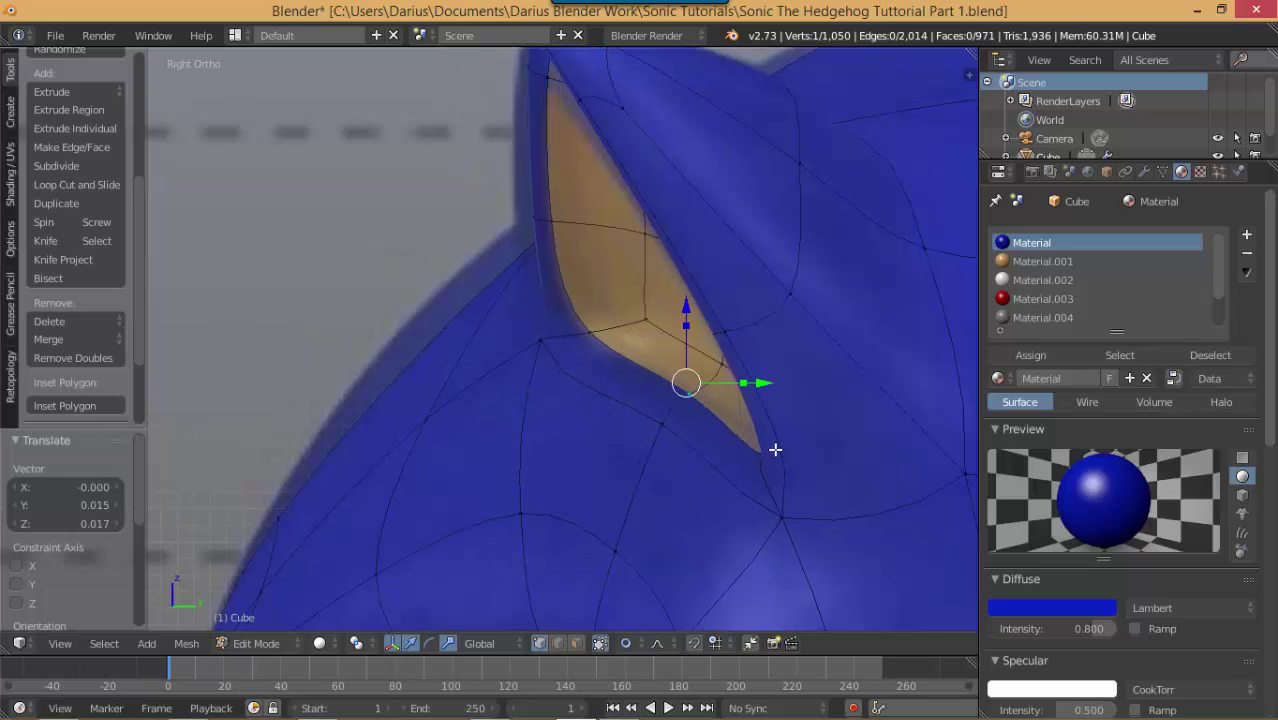
{"action": "key", "text": "z"}
{"action": "key", "text": "z"}
{"action": "right_click", "coordinate": [772, 450]}
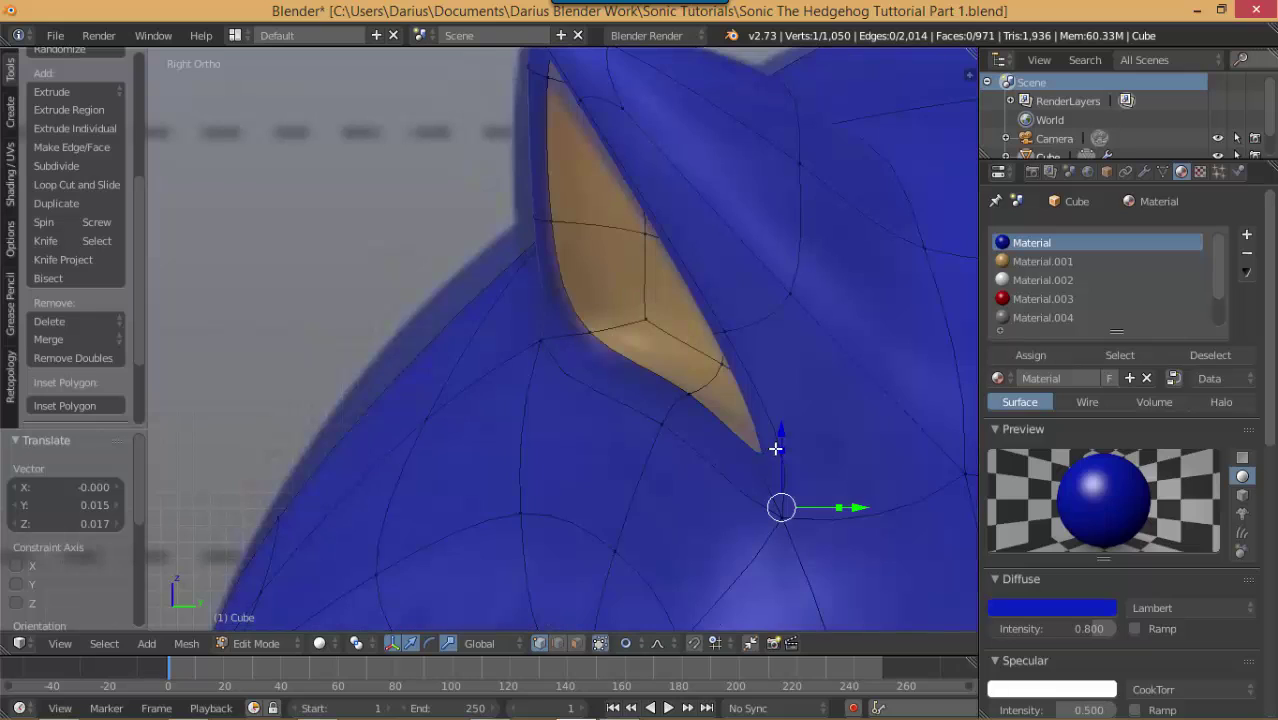
{"action": "key", "text": "g"}
{"action": "left_click", "coordinate": [818, 416]}
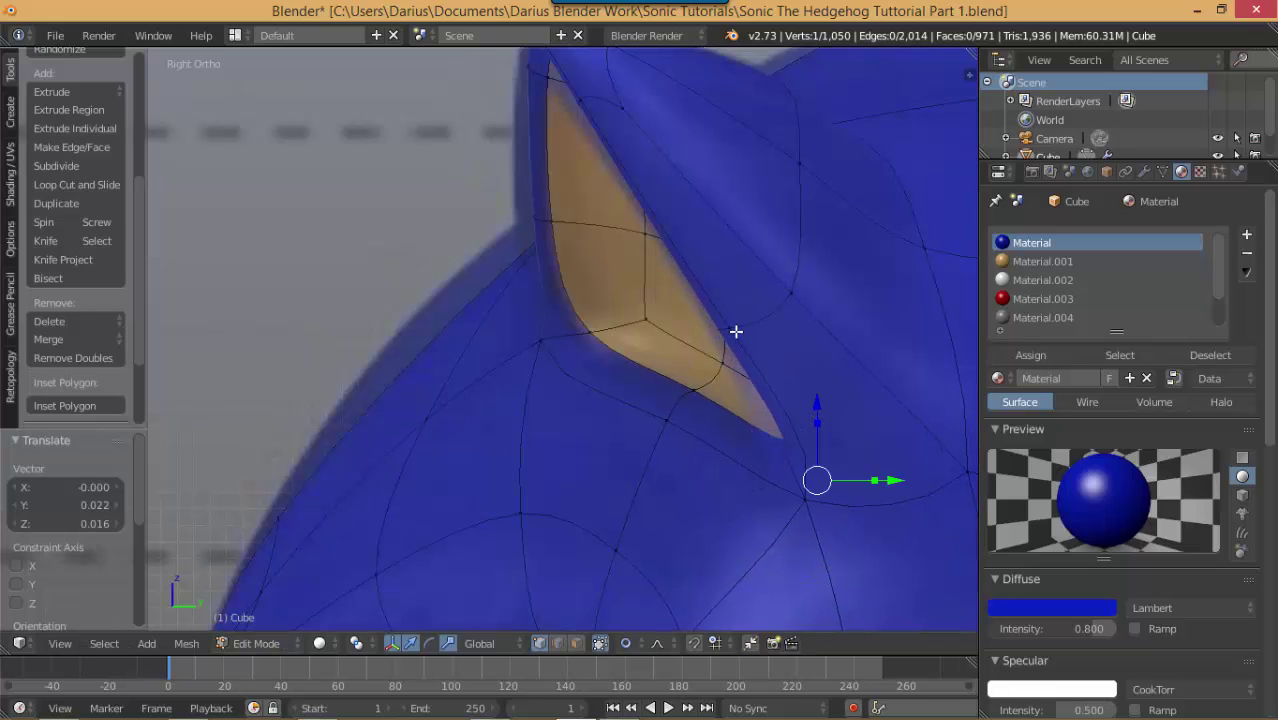
Step: Move the vertex at the base of the ear's front edge about -0.046 in Y and 0.006 in Z in the side view
{"action": "scroll", "coordinate": [734, 333], "scroll_direction": "down", "scroll_amount": 3}
{"action": "key", "text": "Tab"}
{"action": "middle_click_drag", "start_coordinate": [608, 375], "coordinate": [540, 300]}
{"action": "key", "text": "KP_1"}
{"action": "key", "text": "KP_1"}
{"action": "key", "text": "KP_2"}
{"action": "key", "text": "Tab"}
{"action": "scroll", "coordinate": [536, 339], "scroll_direction": "up", "scroll_amount": 2}
{"action": "right_click", "coordinate": [538, 256]}
{"action": "key", "text": "KP_3"}
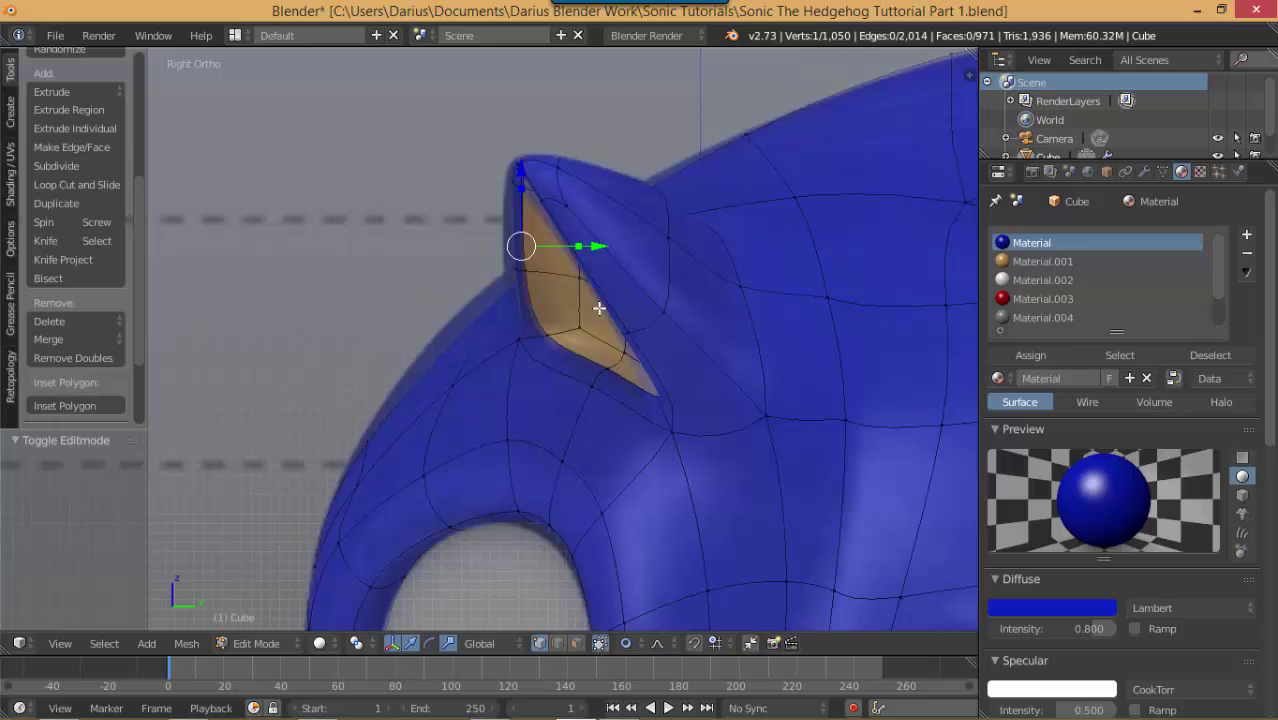
{"action": "key", "text": "g"}
{"action": "left_click", "coordinate": [551, 303]}
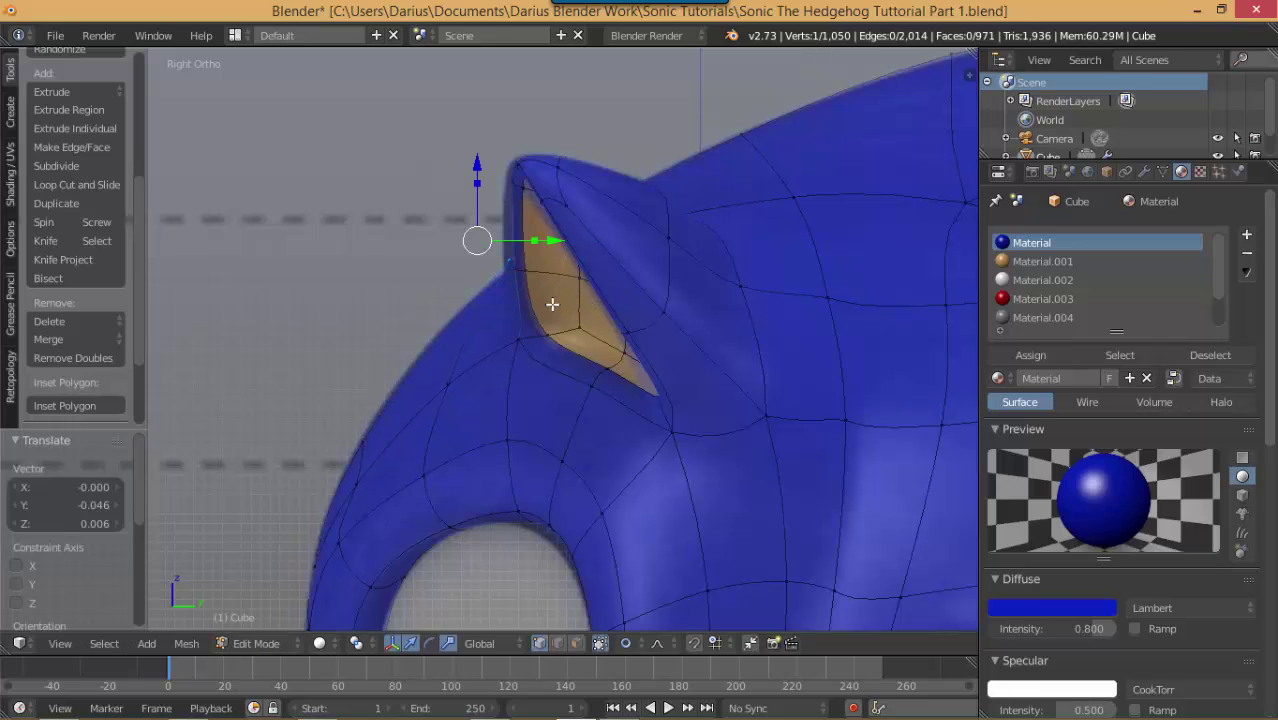
Step: Leave Edit Mode and examine the reshaped ears on the whole model from several angles and up close from the front
{"action": "key", "text": "Tab"}
{"action": "middle_click_drag", "start_coordinate": [551, 303], "coordinate": [578, 334]}
{"action": "scroll", "coordinate": [576, 336], "scroll_direction": "down", "scroll_amount": 8}
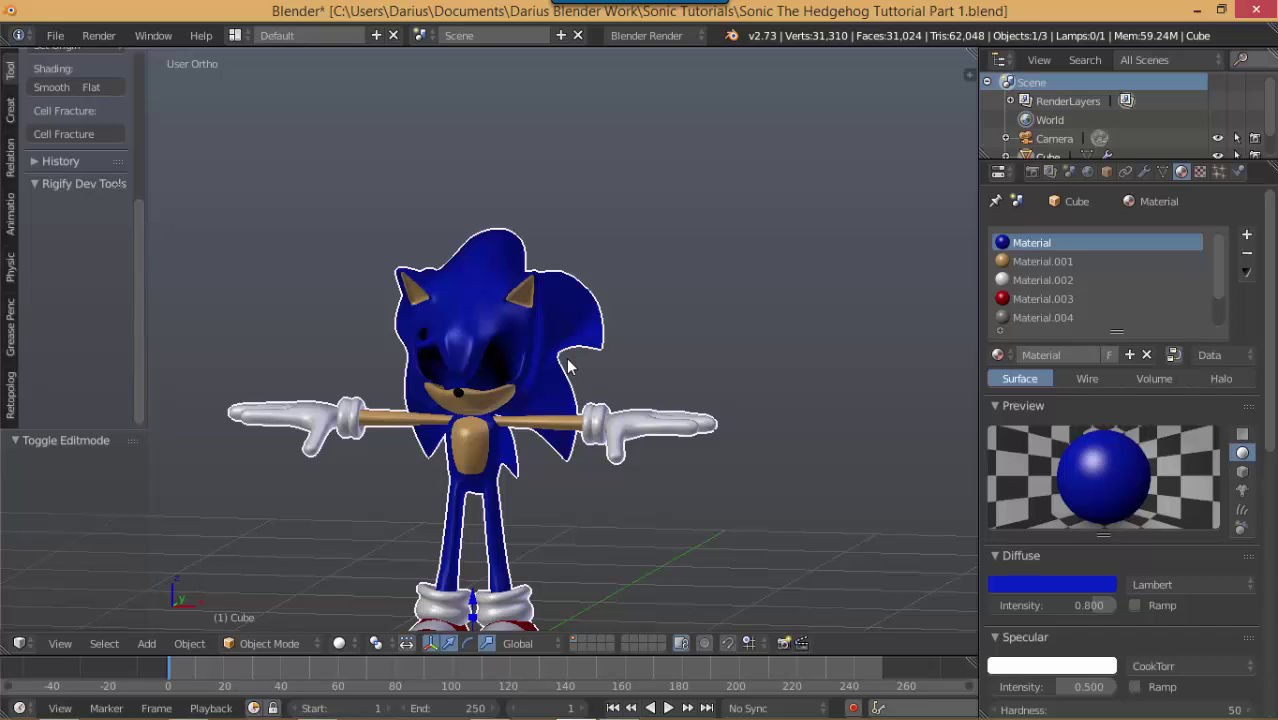
{"action": "key", "text": "KP_4"}
{"action": "key", "text": "KP_4"}
{"action": "key", "text": "KP_4"}
{"action": "key", "text": "KP_4"}
{"action": "key", "text": "KP_4"}
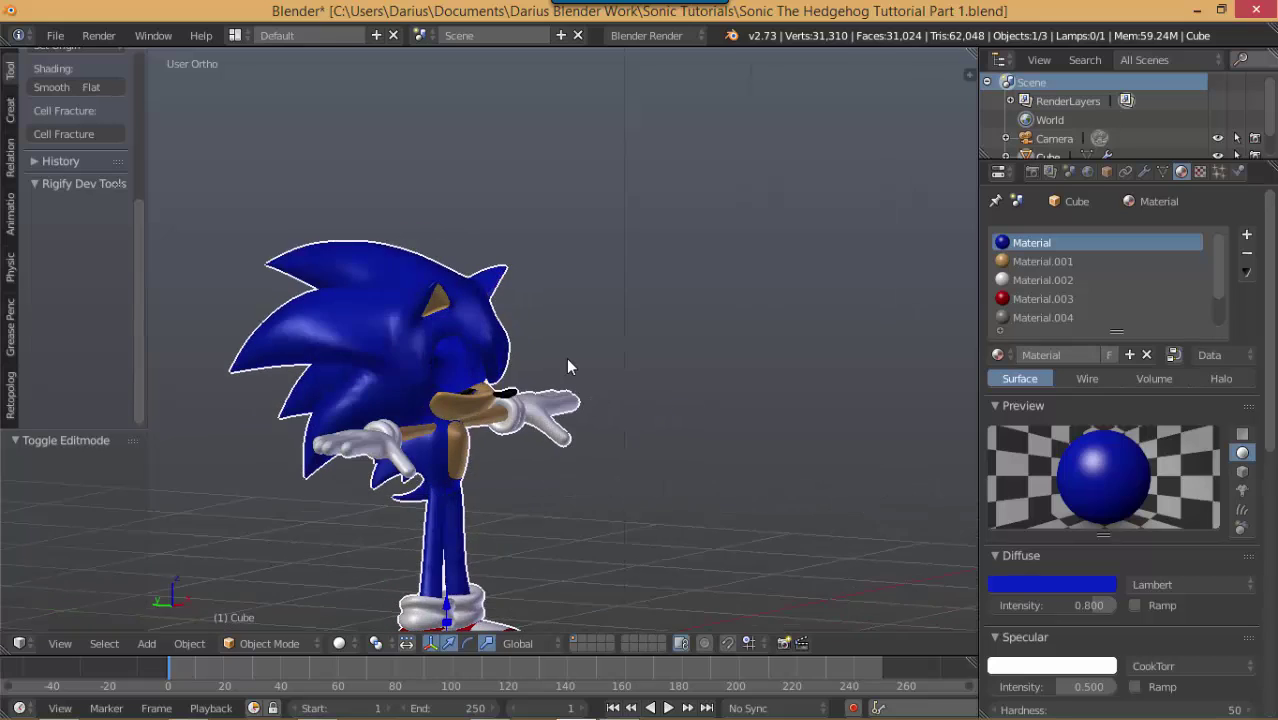
{"action": "key", "text": "KP_1"}
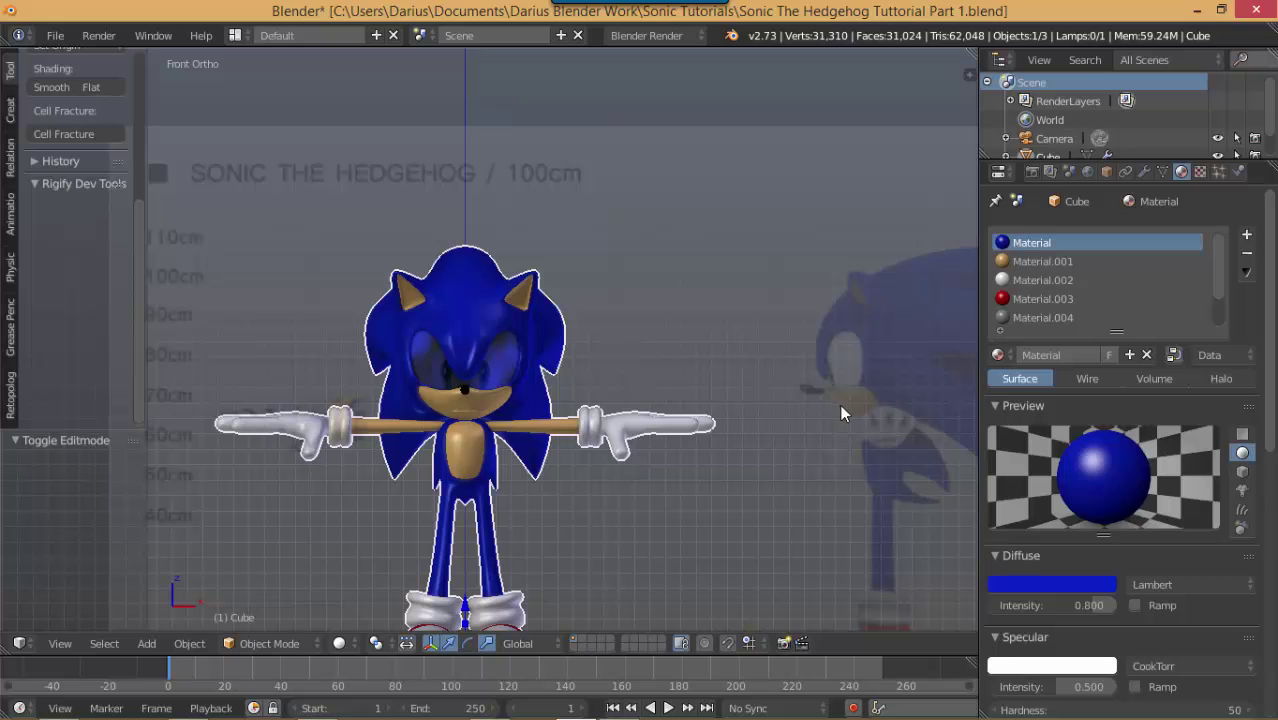
{"action": "scroll", "coordinate": [555, 400], "scroll_direction": "up", "scroll_amount": 5}
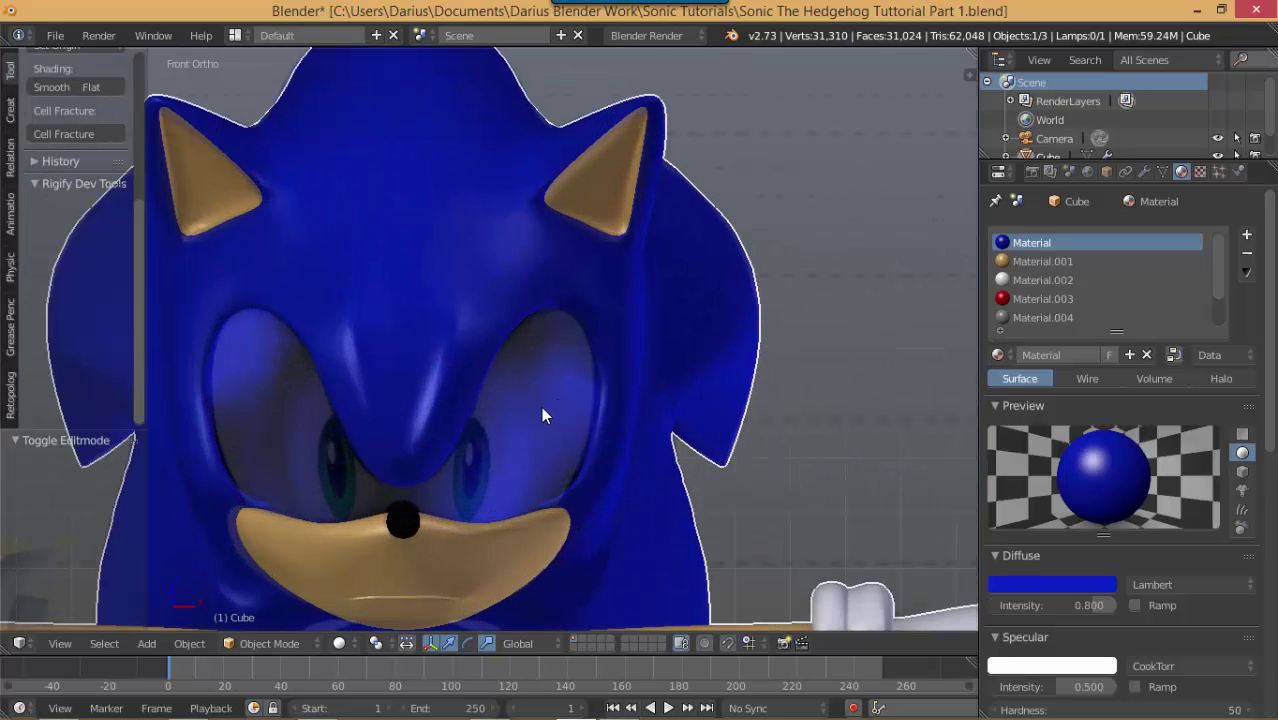
{"action": "middle_click_drag", "start_coordinate": [541, 406], "coordinate": [508, 409]}
{"action": "scroll", "coordinate": [540, 420], "scroll_direction": "down", "scroll_amount": 6}
Step: Return to Edit Mode and snap the 3D cursor to the scene center
{"action": "key", "text": "Tab"}
{"action": "scroll", "coordinate": [568, 431], "scroll_direction": "down", "scroll_amount": 4}
{"action": "middle_click_drag", "start_coordinate": [566, 447], "coordinate": [608, 439], "text": "shift"}
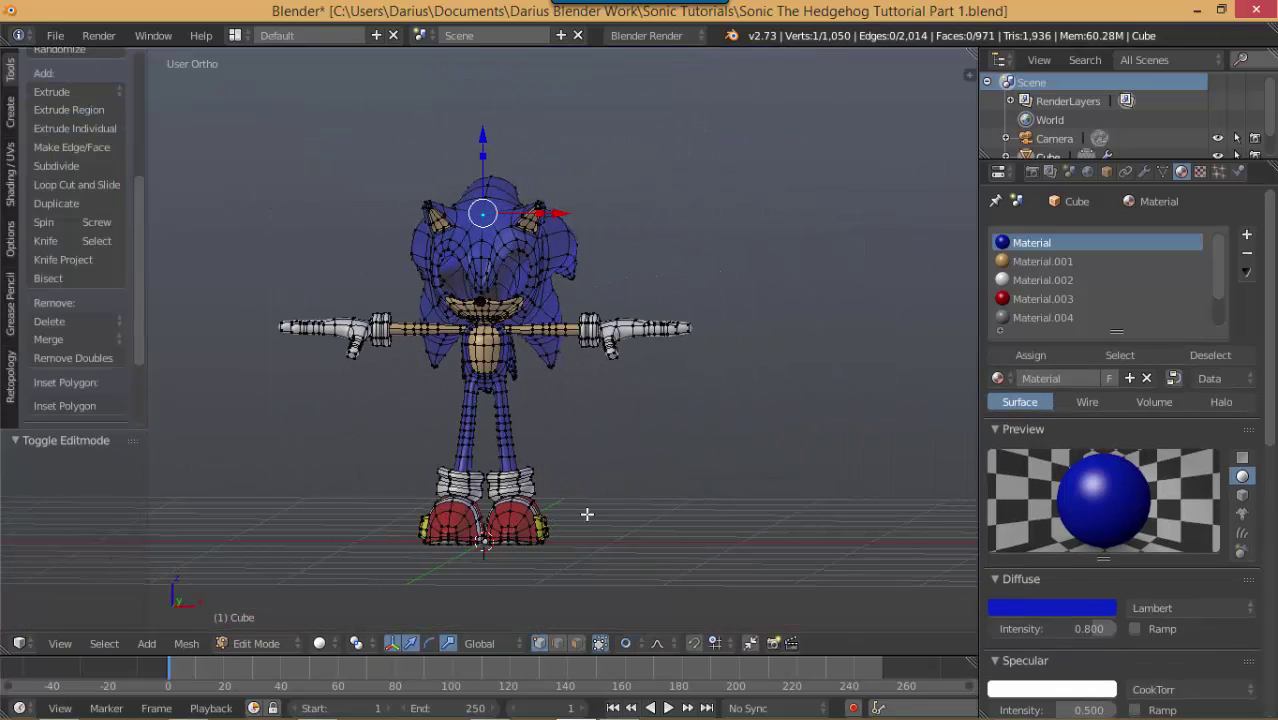
{"action": "key", "text": "shift+s"}
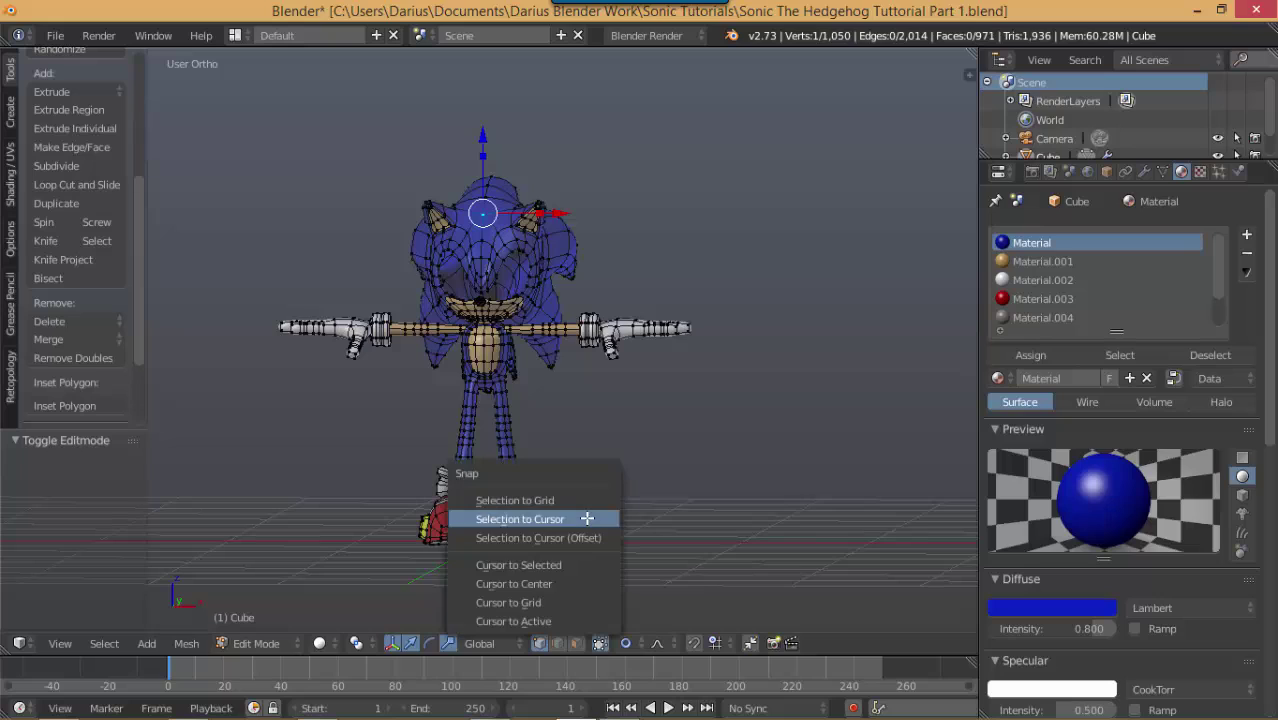
{"action": "left_click", "coordinate": [571, 584]}
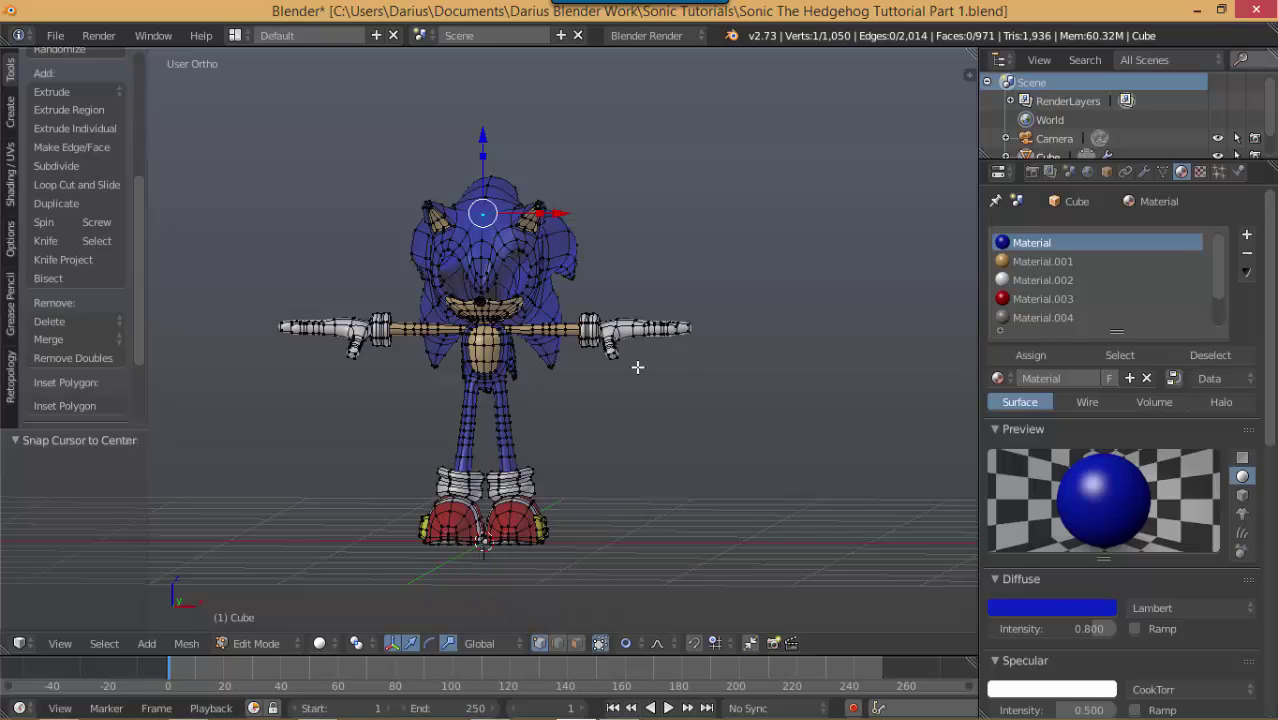
Step: Deselect all of the mesh and add a plane at the 3D cursor
{"action": "key", "text": "a"}
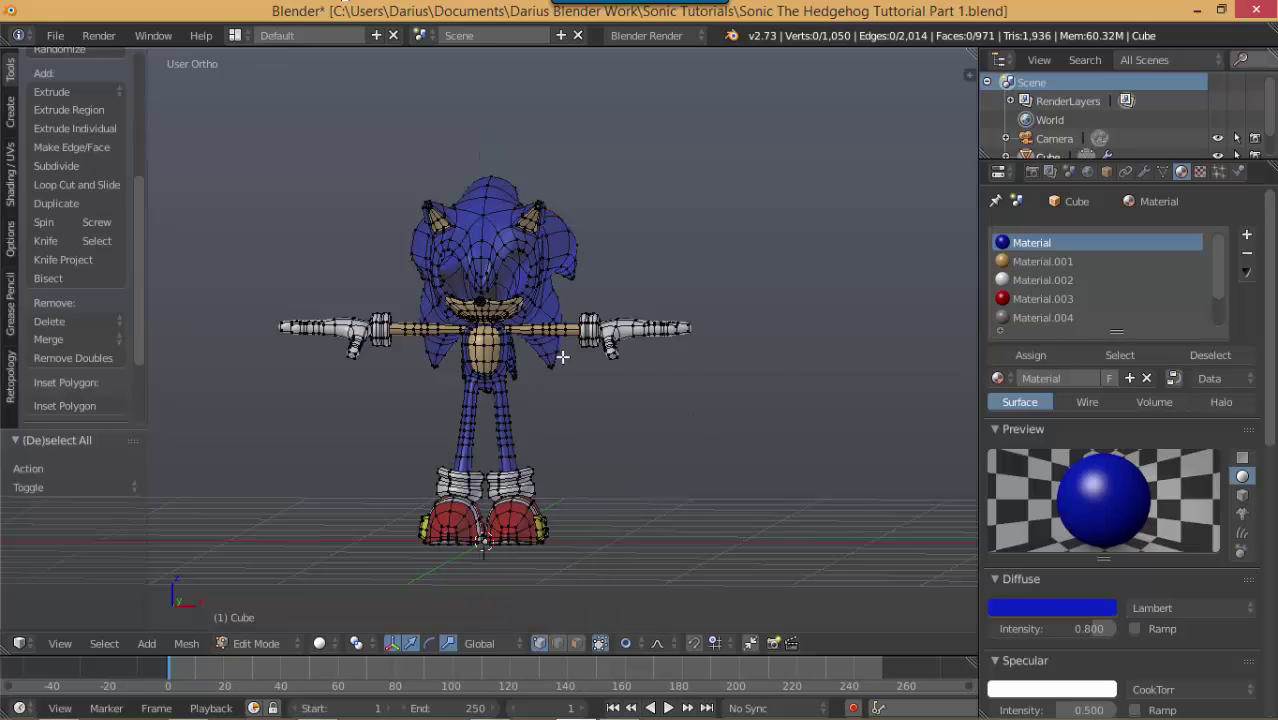
{"action": "key", "text": "shift+a"}
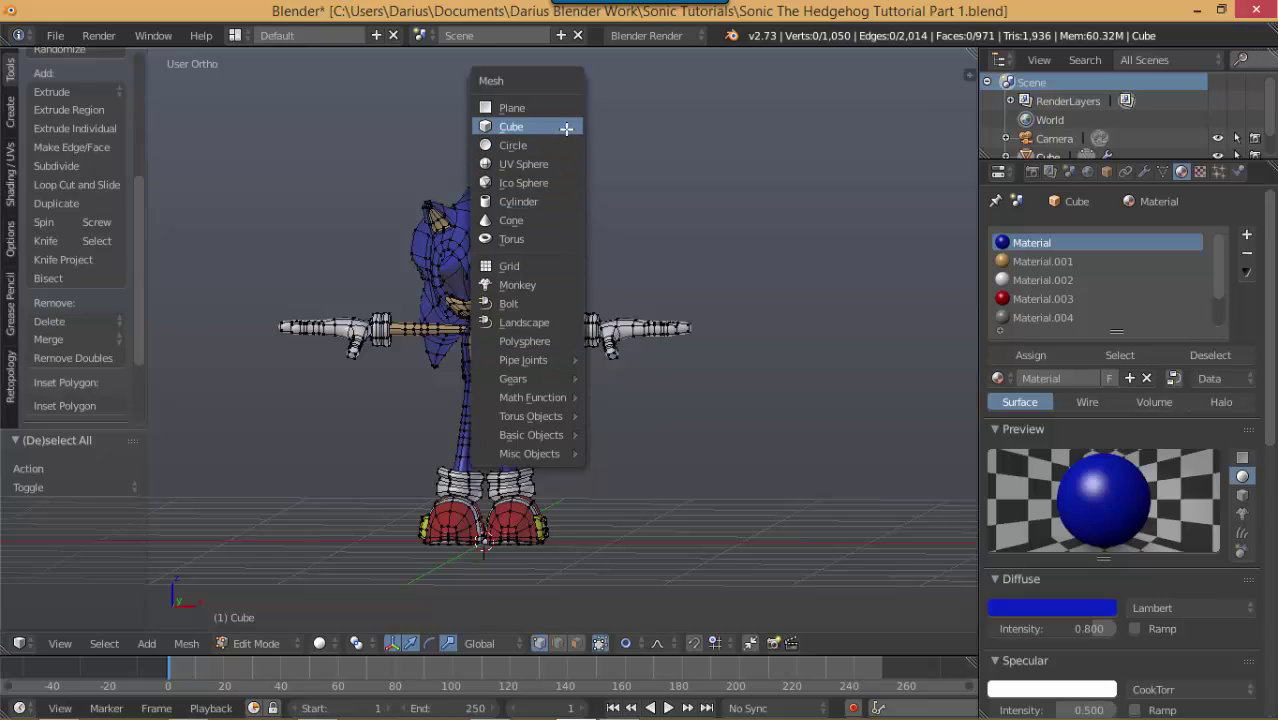
{"action": "left_click", "coordinate": [537, 107]}
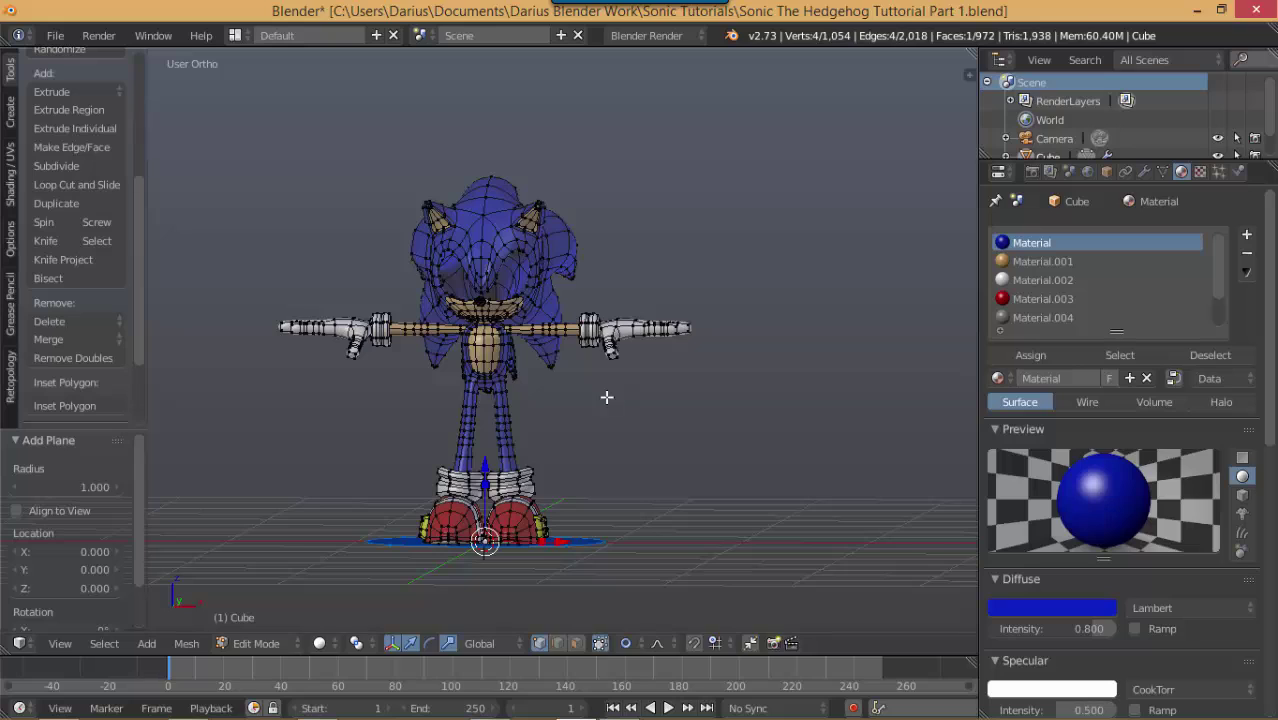
{"action": "key", "text": "r"}
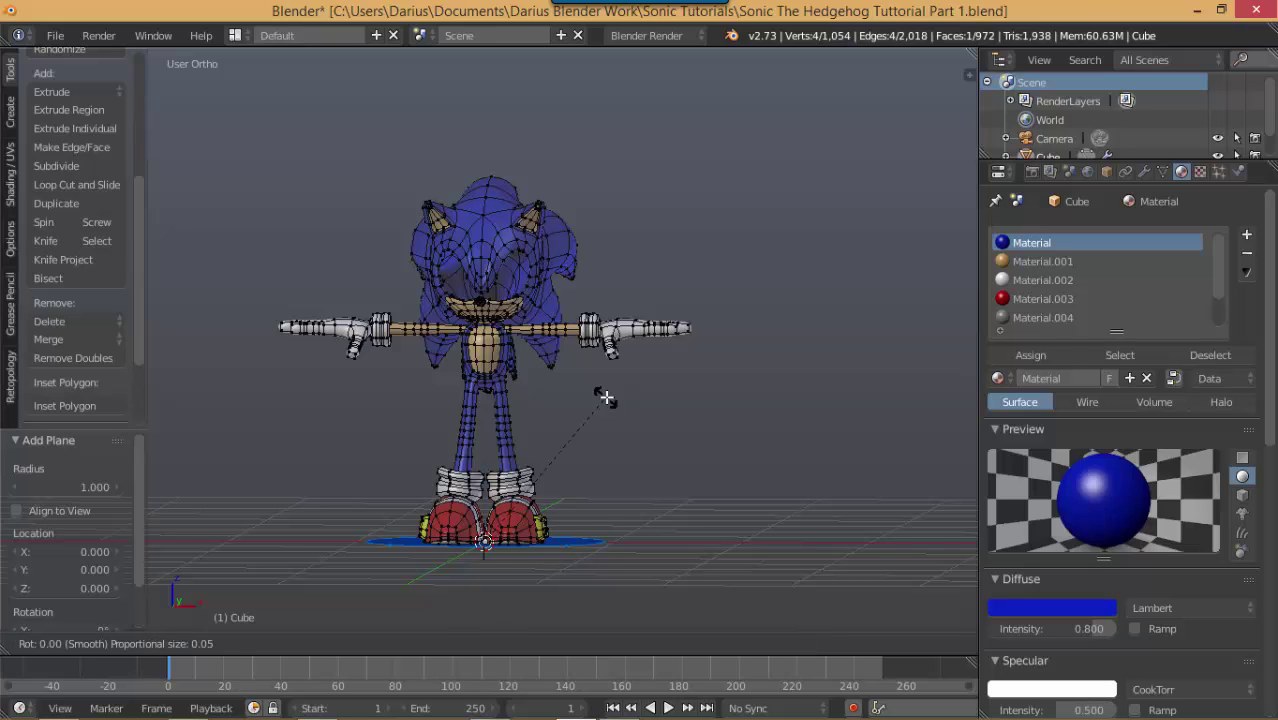
{"action": "type", "text": "90"}
{"action": "key", "text": "Escape"}
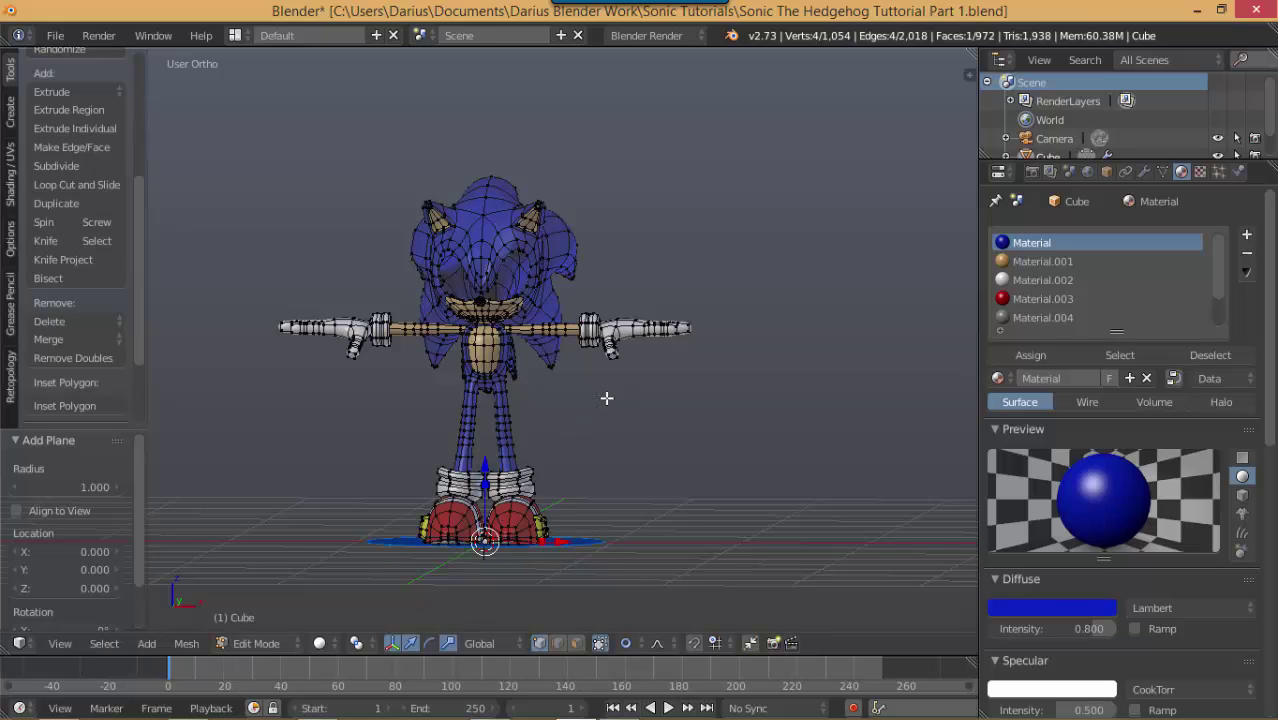
Step: Rotate the new plane 90° about the global X axis
{"action": "key", "text": "r"}
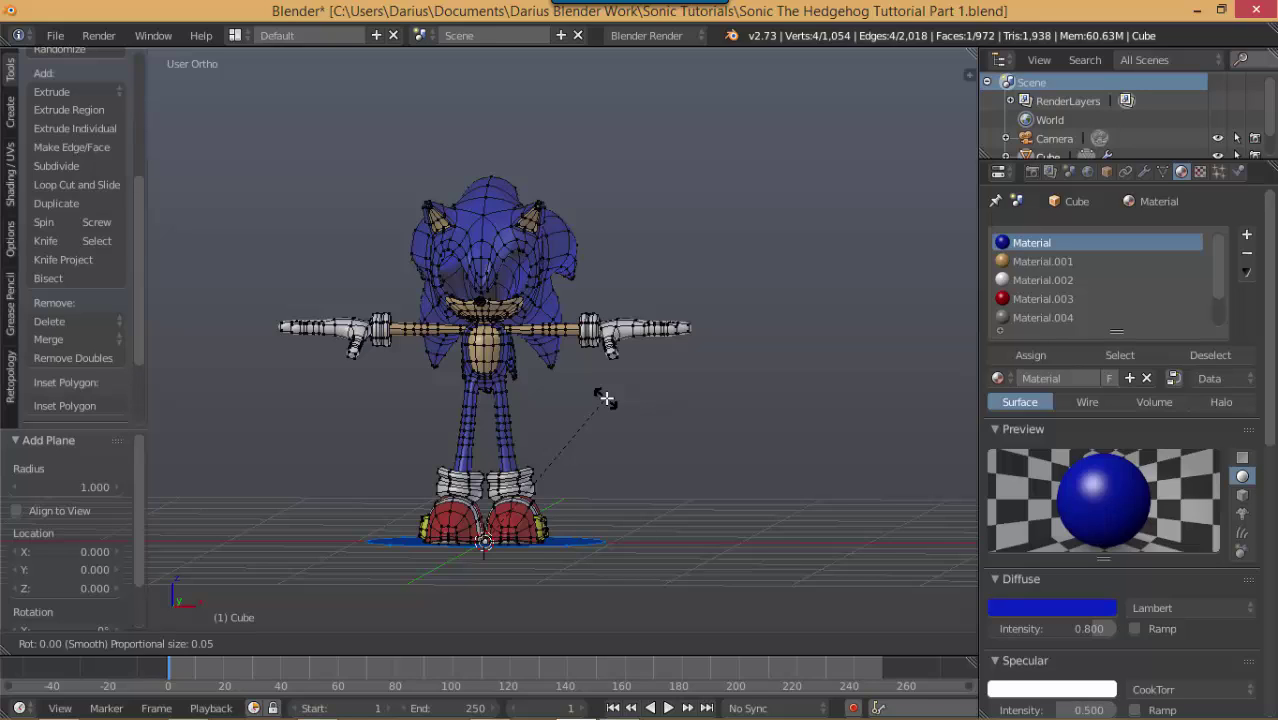
{"action": "key", "text": "x"}
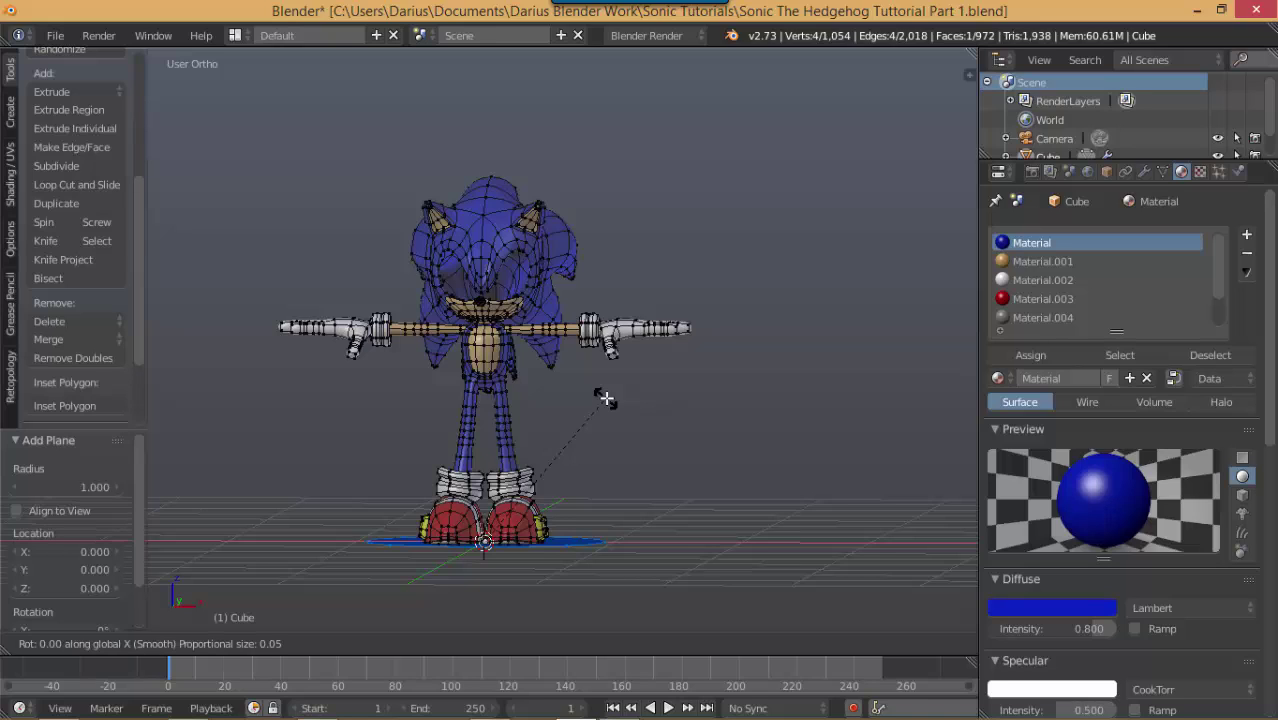
{"action": "type", "text": "90"}
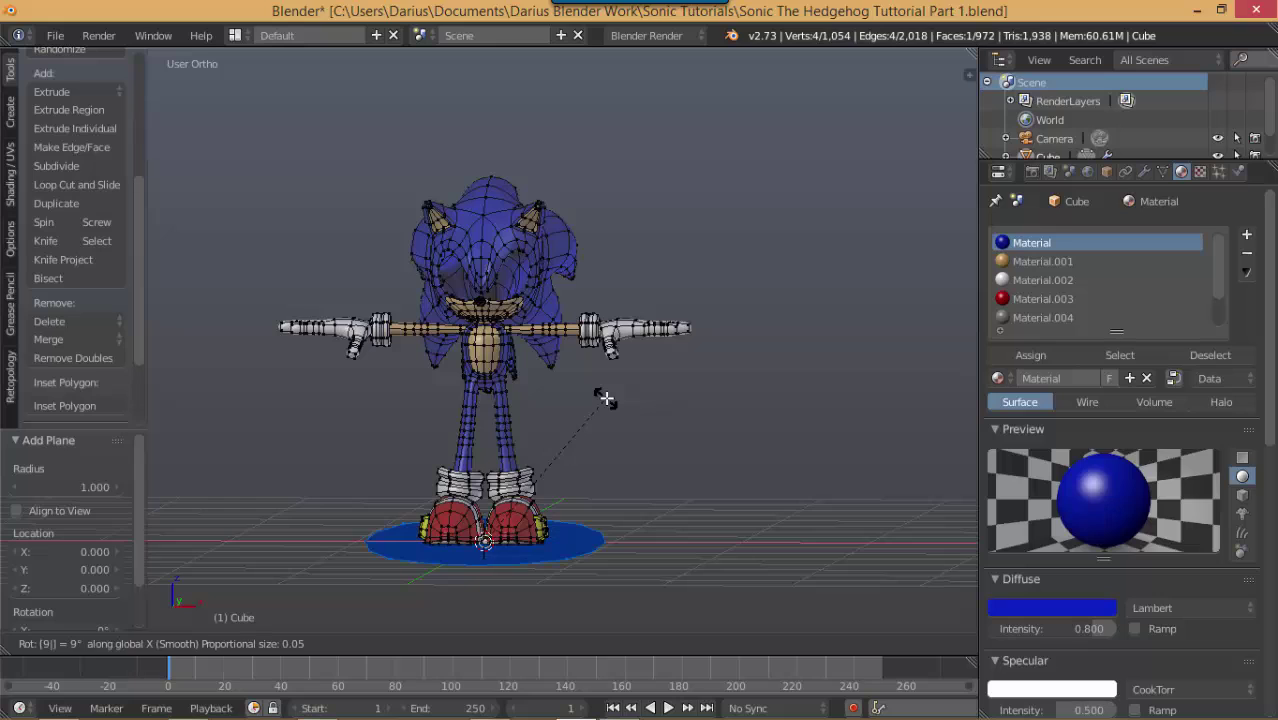
{"action": "key", "text": "Return"}
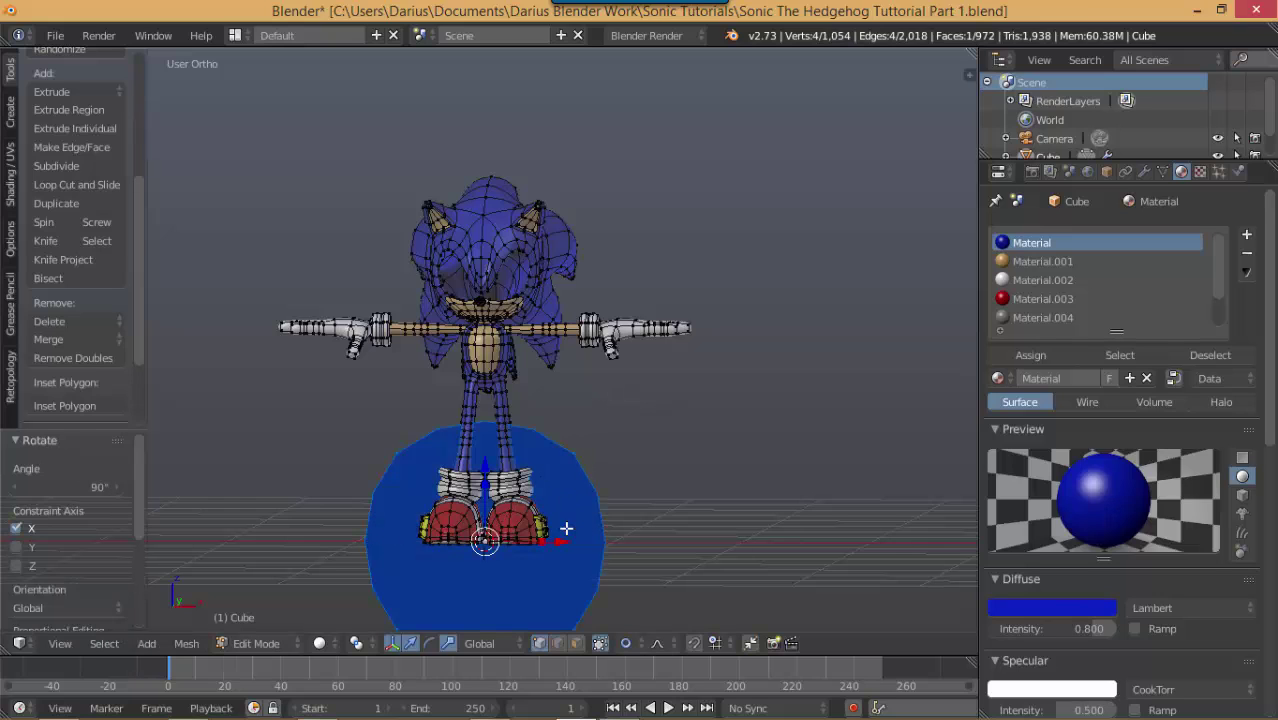
Step: Move the upright plane along X by about 1.073, and bring it back by about -0.847
{"action": "key", "text": "g"}
{"action": "key", "text": "x"}
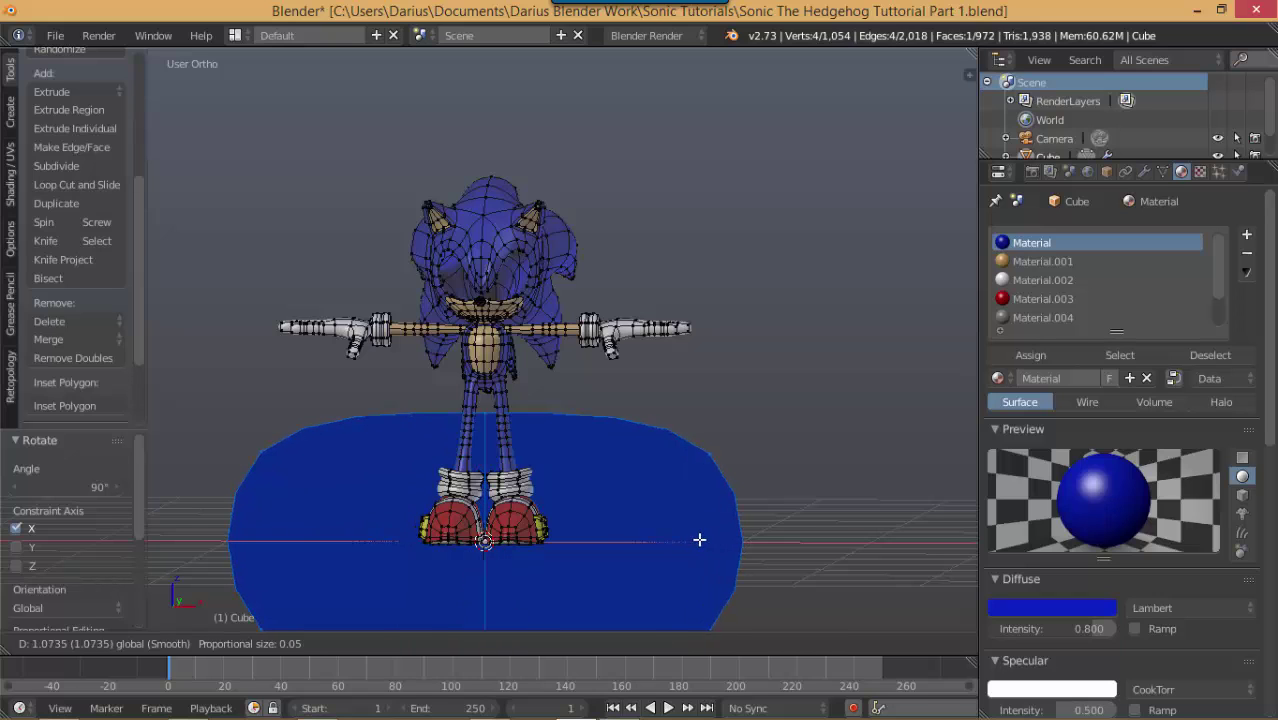
{"action": "left_click", "coordinate": [699, 540]}
{"action": "key", "text": "g"}
{"action": "key", "text": "x"}
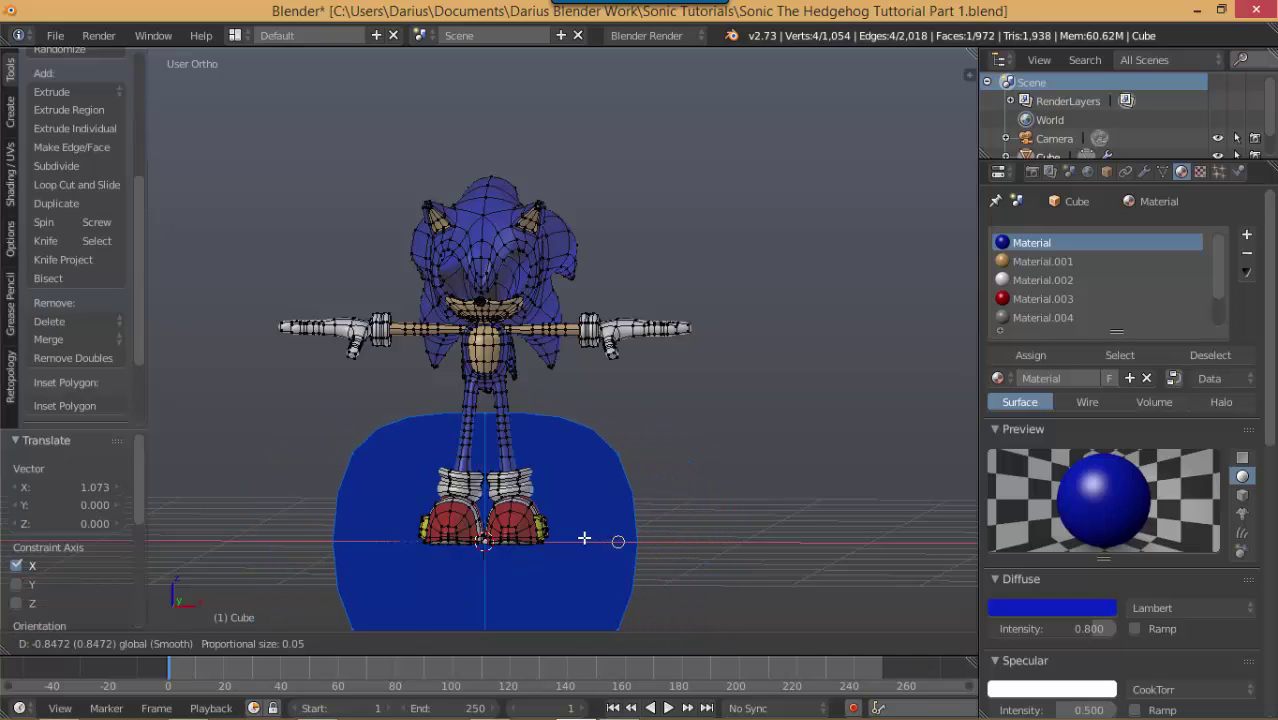
{"action": "left_click", "coordinate": [584, 539]}
Step: In the side view, move the plane about -0.430 in Y and 2.279 in Z to the front of the head, and scale it by about 0.214
{"action": "key", "text": "KP_3"}
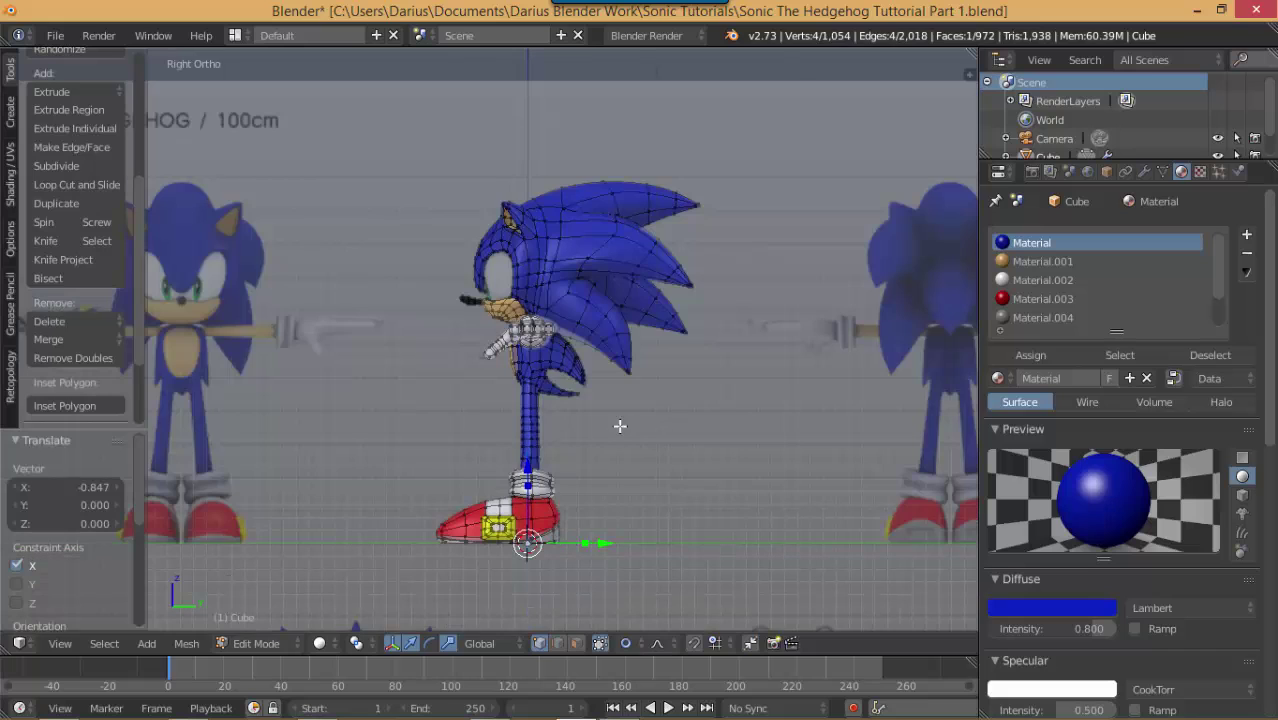
{"action": "key", "text": "g"}
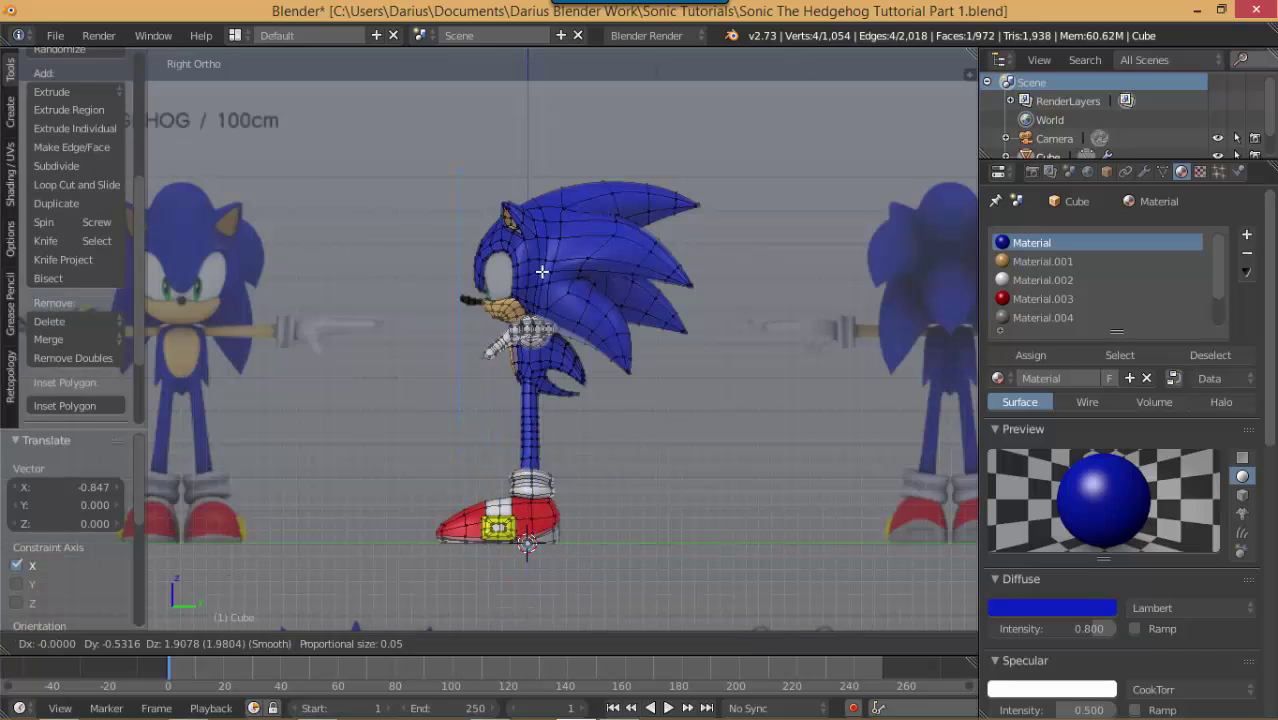
{"action": "left_click", "coordinate": [554, 240]}
{"action": "scroll", "coordinate": [519, 372], "scroll_direction": "up", "scroll_amount": 4}
{"action": "key", "text": "s"}
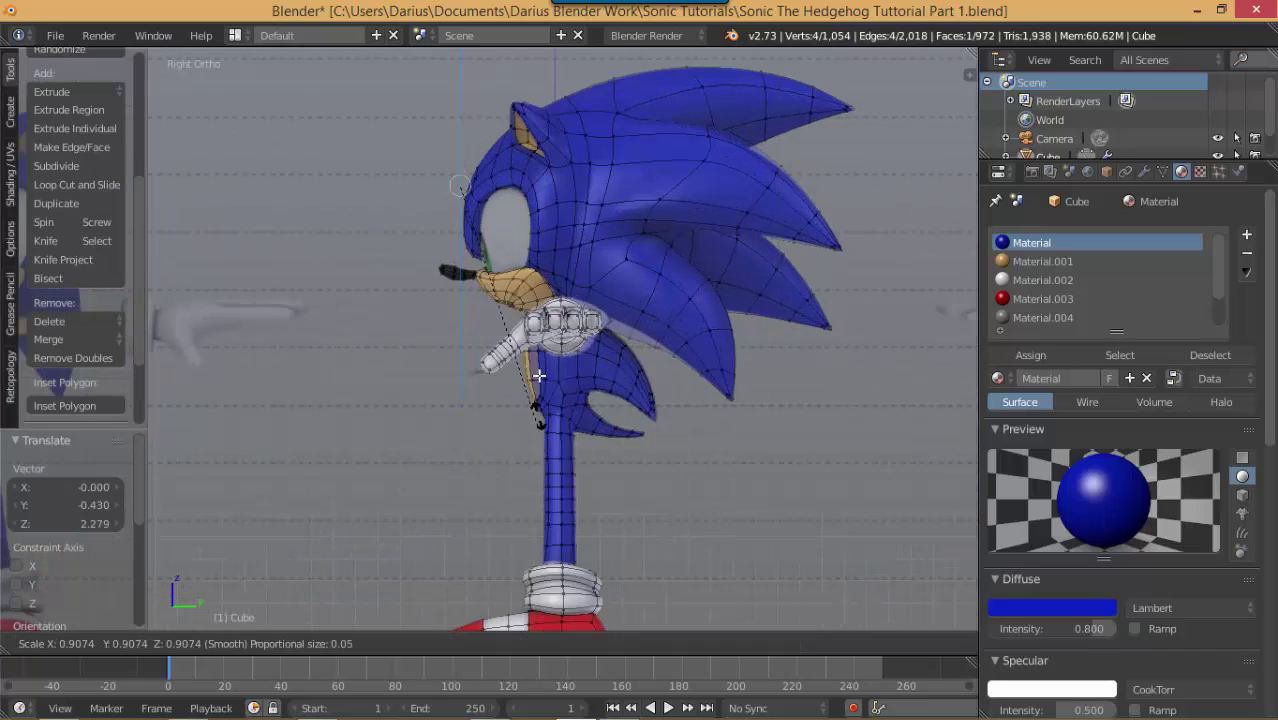
{"action": "left_click", "coordinate": [490, 238]}
{"action": "scroll", "coordinate": [497, 270], "scroll_direction": "up", "scroll_amount": 2}
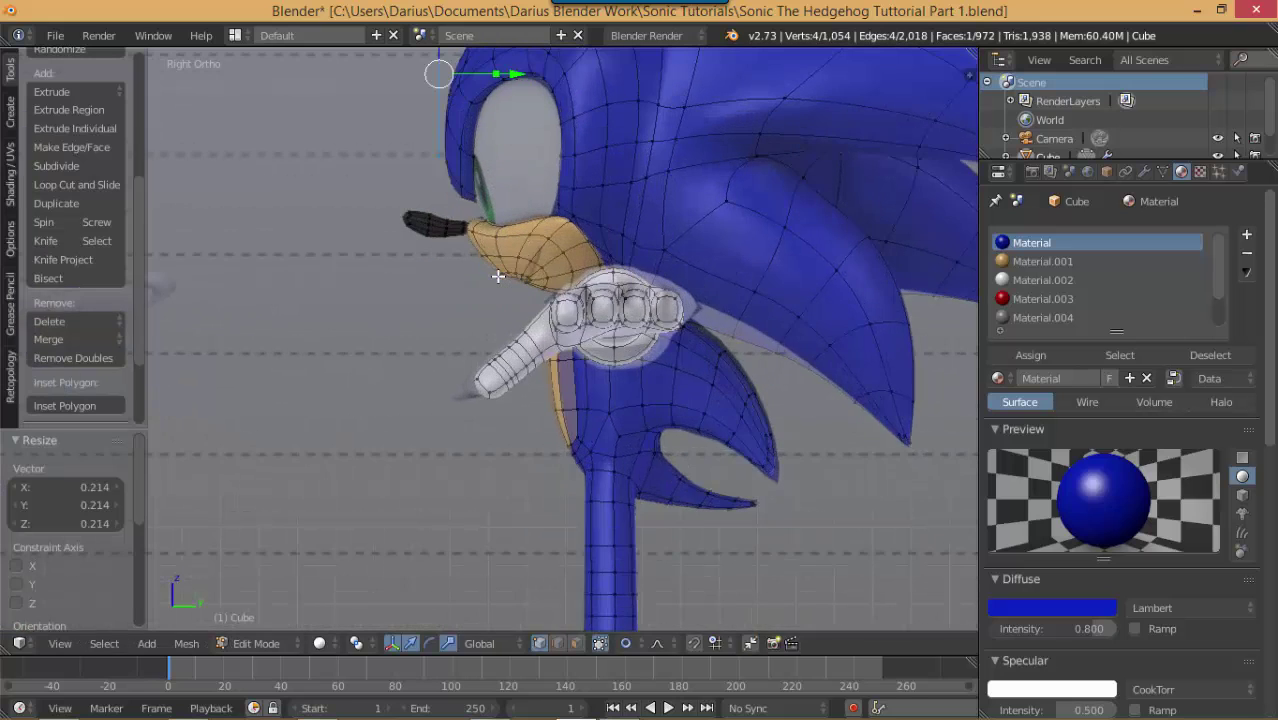
Step: In the front view, move the plane about -0.368 in X and -0.219 in Z so it covers the eyes
{"action": "key", "text": "KP_1"}
{"action": "middle_click_drag", "start_coordinate": [545, 214], "coordinate": [508, 489], "text": "shift"}
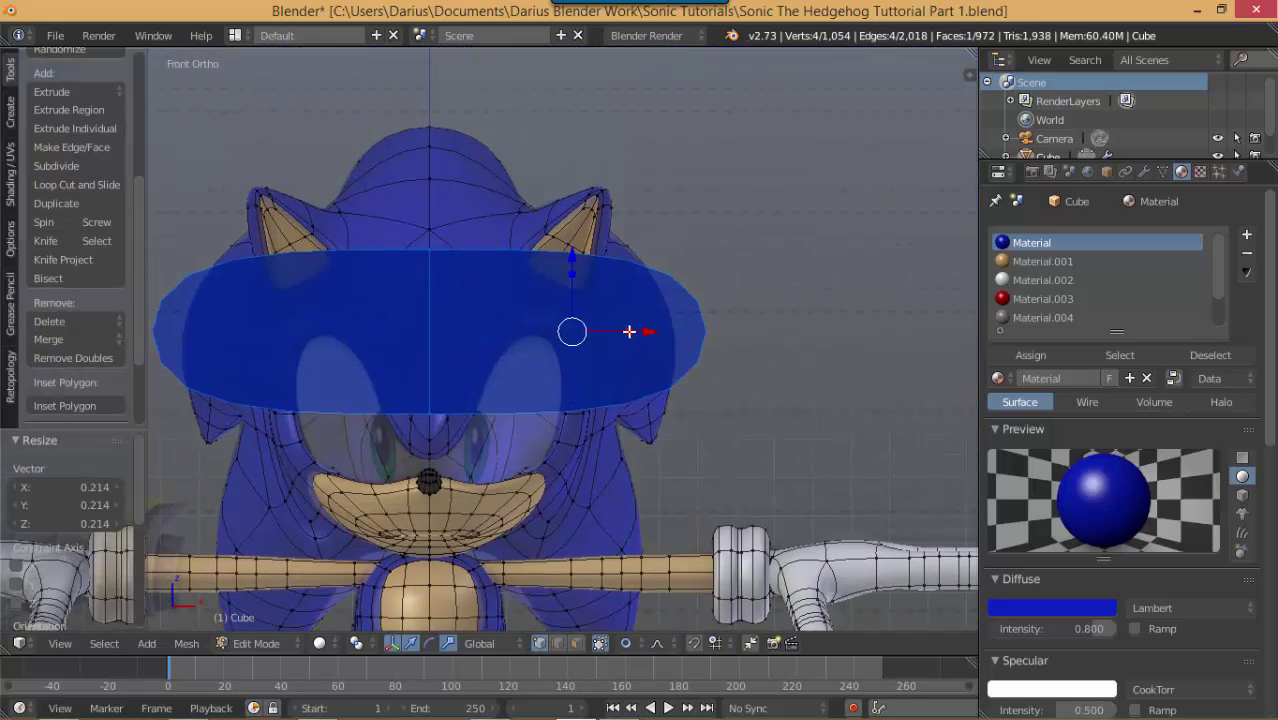
{"action": "key", "text": "g"}
{"action": "key", "text": "x"}
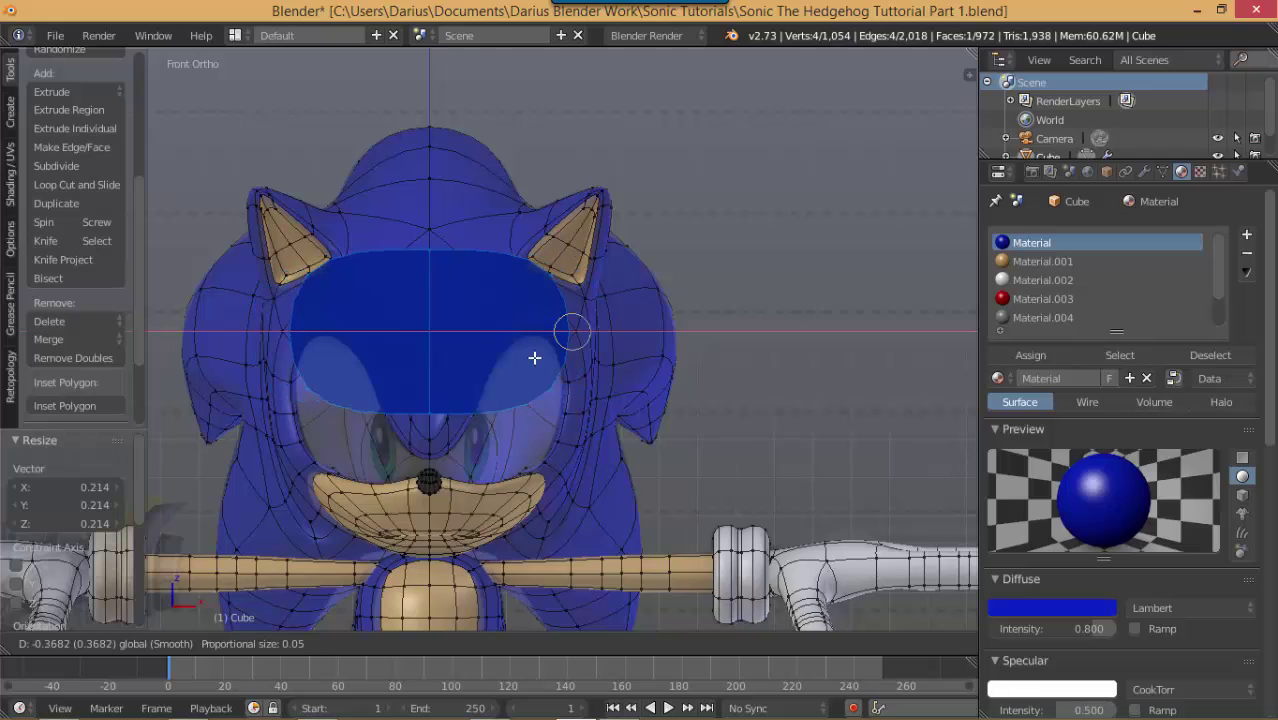
{"action": "left_click", "coordinate": [534, 357]}
{"action": "scroll", "coordinate": [535, 402], "scroll_direction": "up", "scroll_amount": 2}
{"action": "middle_click_drag", "start_coordinate": [535, 402], "coordinate": [595, 358], "text": "shift"}
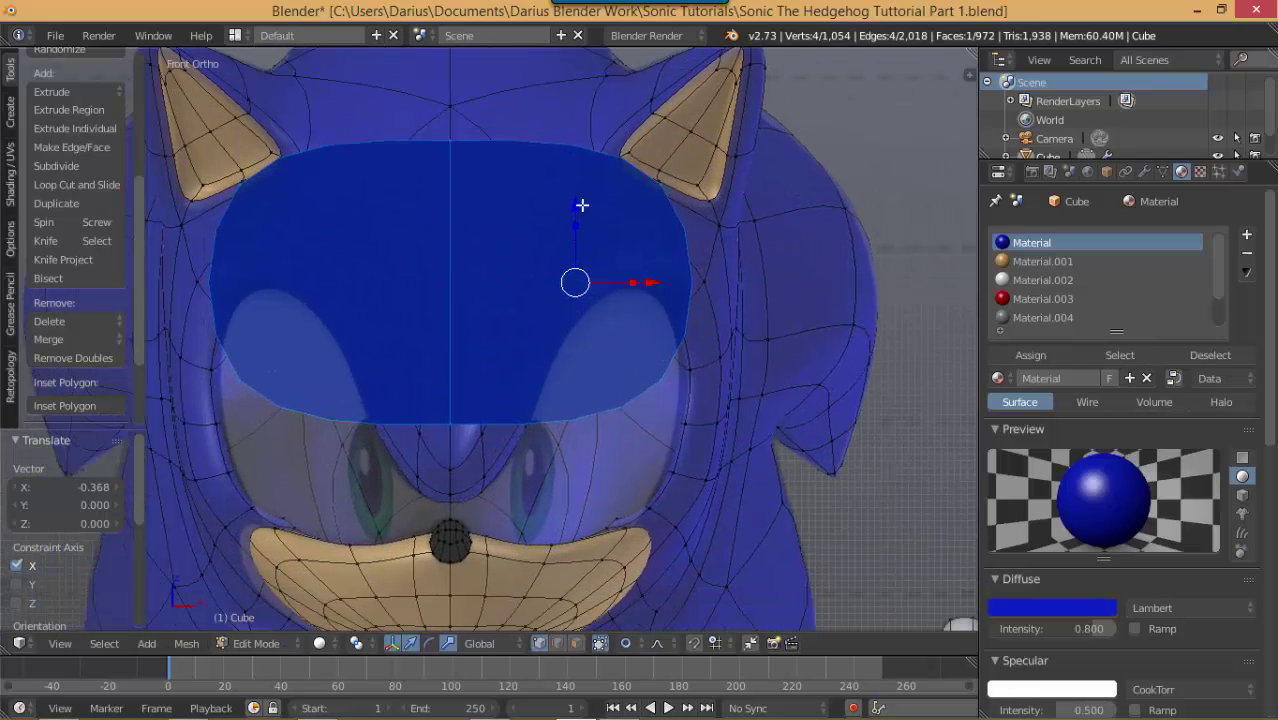
{"action": "key", "text": "g"}
{"action": "key", "text": "z"}
{"action": "left_click", "coordinate": [569, 353]}
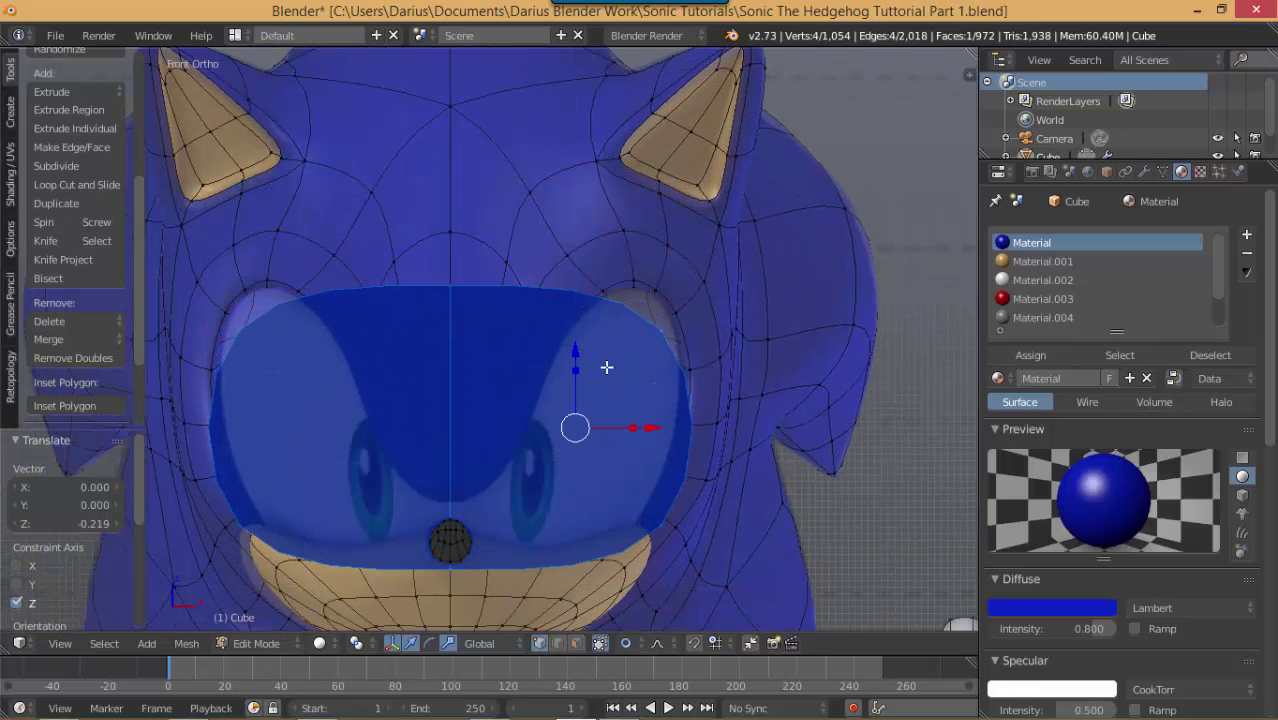
Step: Move the eye plane's outer side edge back about 0.367 along Y toward the eye socket's side
{"action": "key", "text": "KP_3"}
{"action": "scroll", "coordinate": [556, 414], "scroll_direction": "up", "scroll_amount": 2}
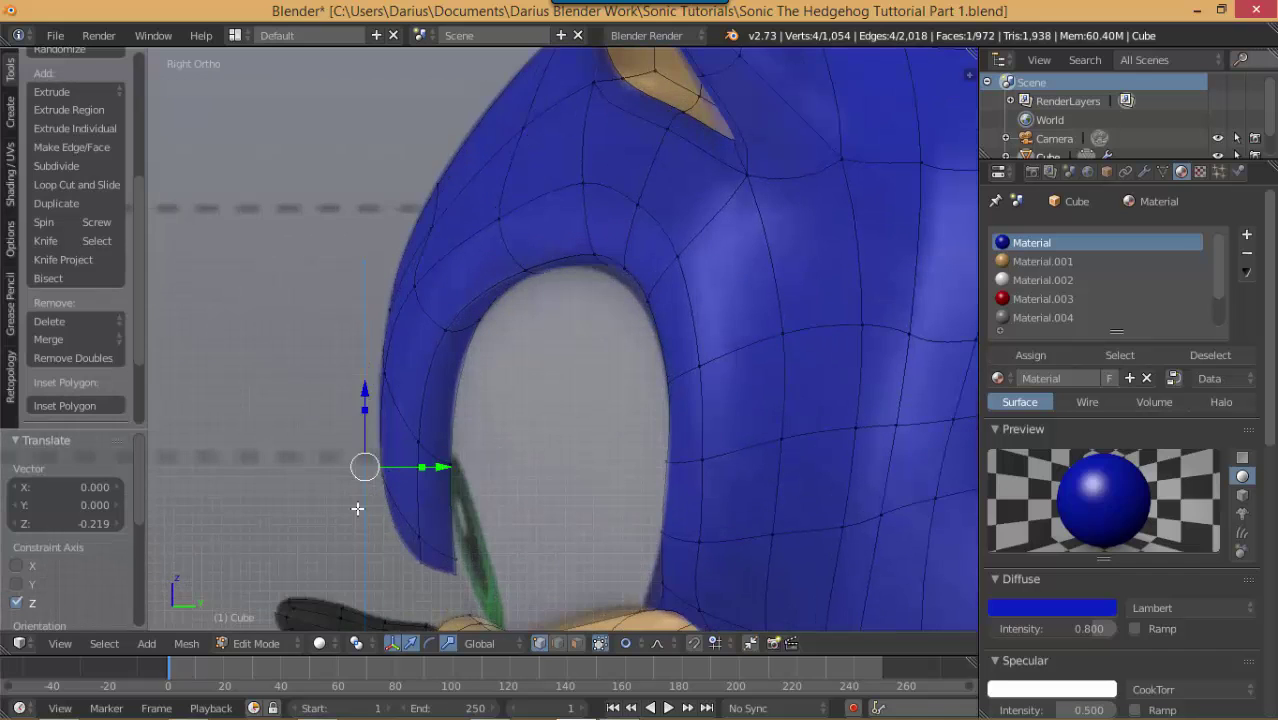
{"action": "middle_click_drag", "start_coordinate": [357, 508], "coordinate": [332, 499]}
{"action": "key", "text": "KP_3"}
{"action": "middle_click_drag", "start_coordinate": [430, 443], "coordinate": [459, 439]}
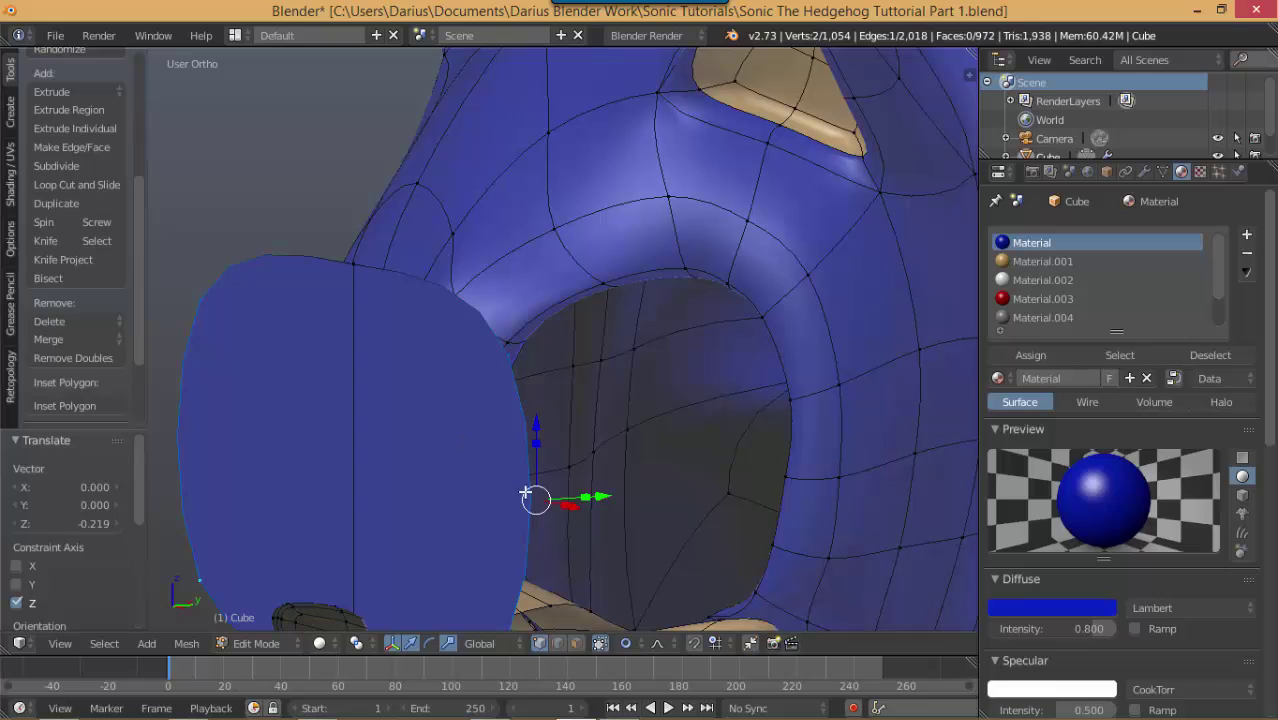
{"action": "left_click_drag", "start_coordinate": [610, 496], "coordinate": [908, 372]}
{"action": "scroll", "coordinate": [790, 408], "scroll_direction": "down", "scroll_amount": 3}
{"action": "scroll", "coordinate": [382, 577], "scroll_direction": "down", "scroll_amount": 3}
{"action": "middle_click_drag", "start_coordinate": [490, 485], "coordinate": [551, 429]}
Step: Move the eye plane's upper outer corner vertex about 0.032 in X, 0.068 in Y and 0.102 in Z to close the socket gap
{"action": "right_click", "coordinate": [648, 326]}
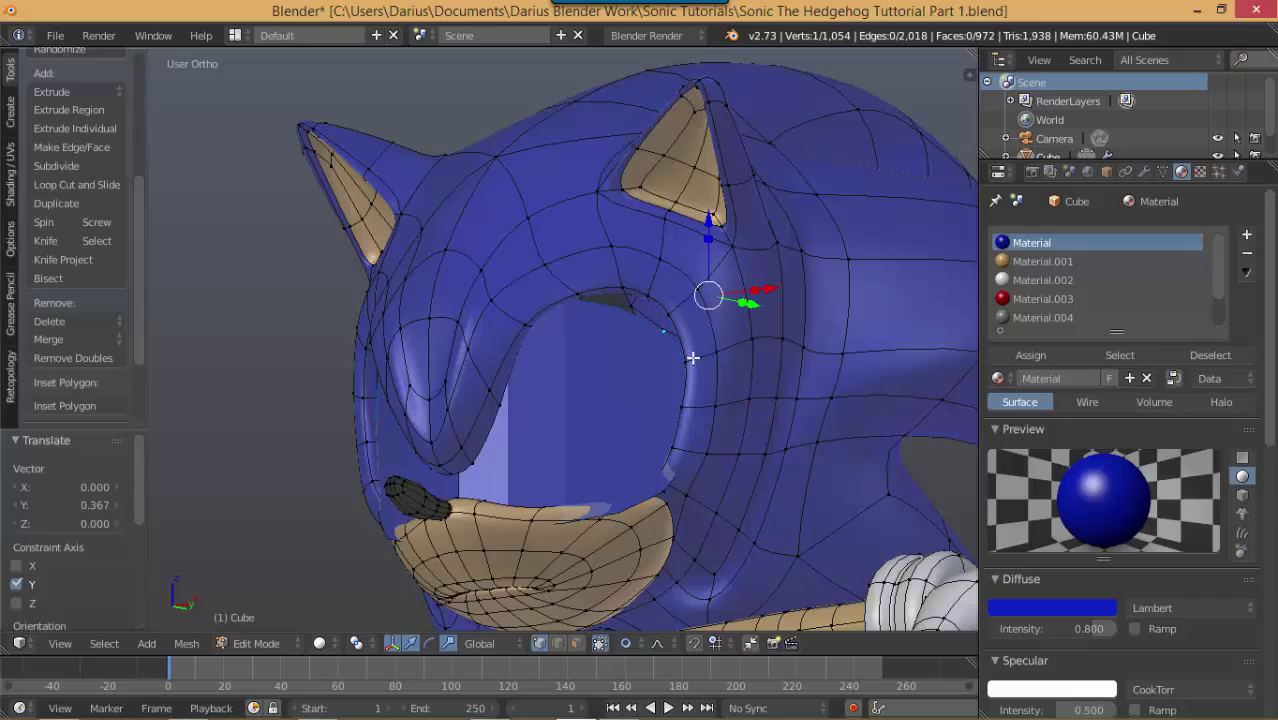
{"action": "middle_click_drag", "start_coordinate": [690, 357], "coordinate": [639, 379]}
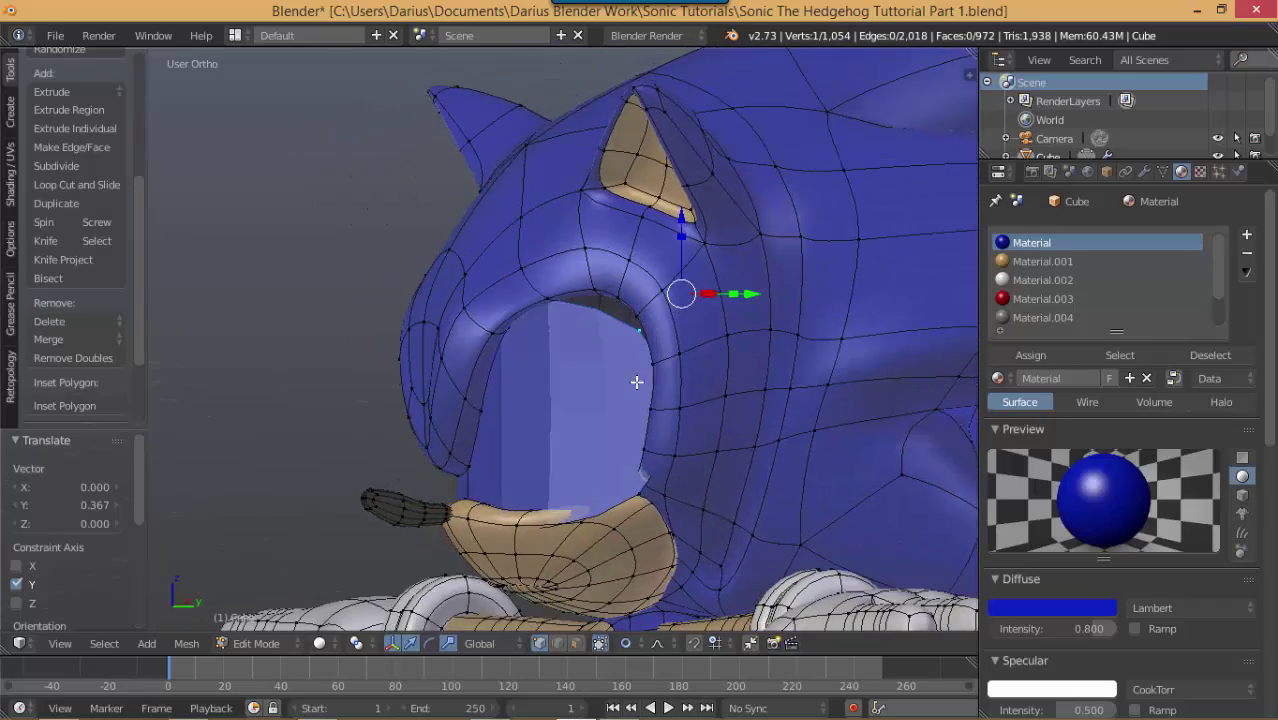
{"action": "key", "text": "g"}
{"action": "left_click", "coordinate": [698, 328]}
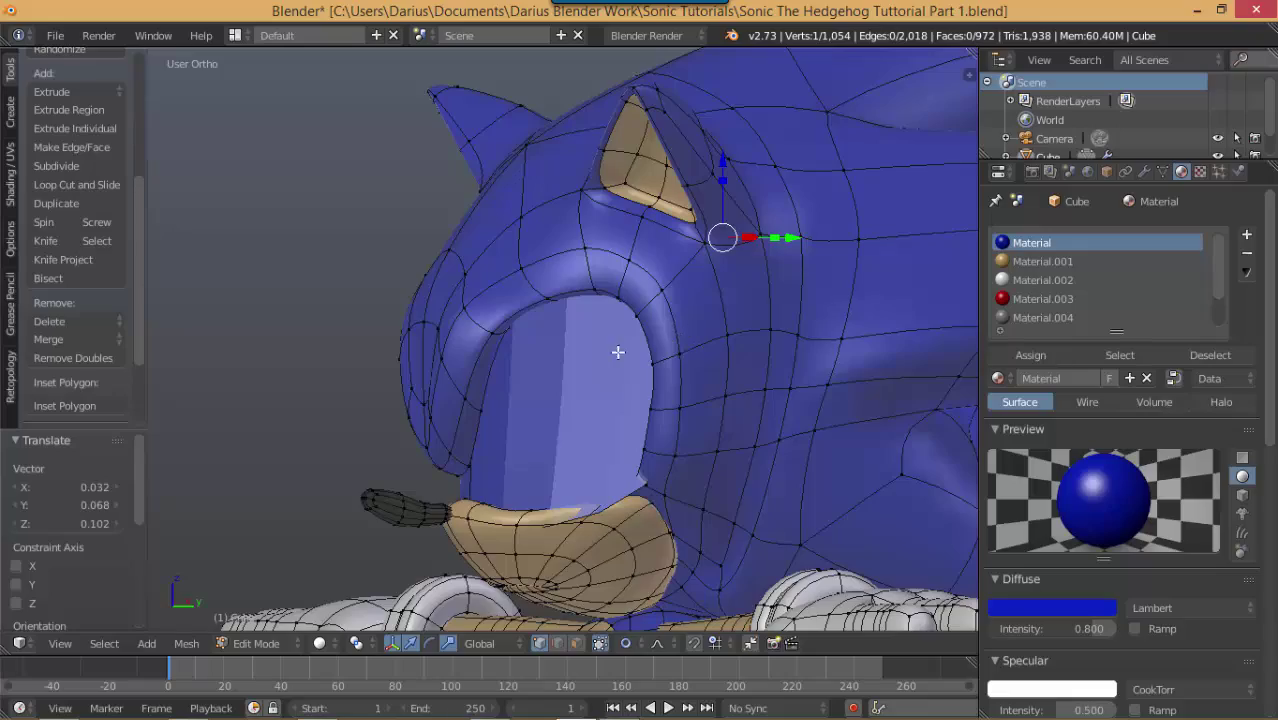
{"action": "middle_click_drag", "start_coordinate": [618, 352], "coordinate": [697, 321]}
{"action": "middle_click_drag", "start_coordinate": [584, 363], "coordinate": [495, 430]}
Step: Add three evenly spaced horizontal loop cuts across the eye plane without sliding them
{"action": "key", "text": "KP_3"}
{"action": "scroll", "coordinate": [502, 476], "scroll_direction": "up", "scroll_amount": 3}
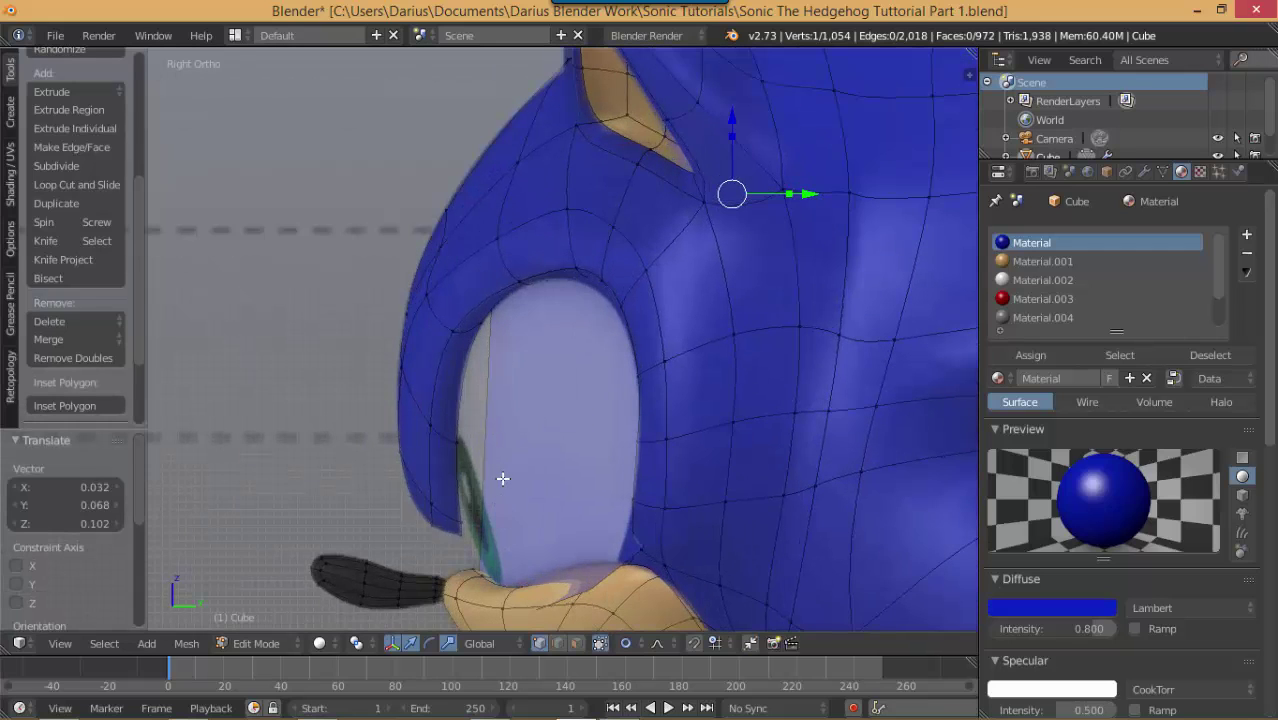
{"action": "key", "text": "ctrl+r"}
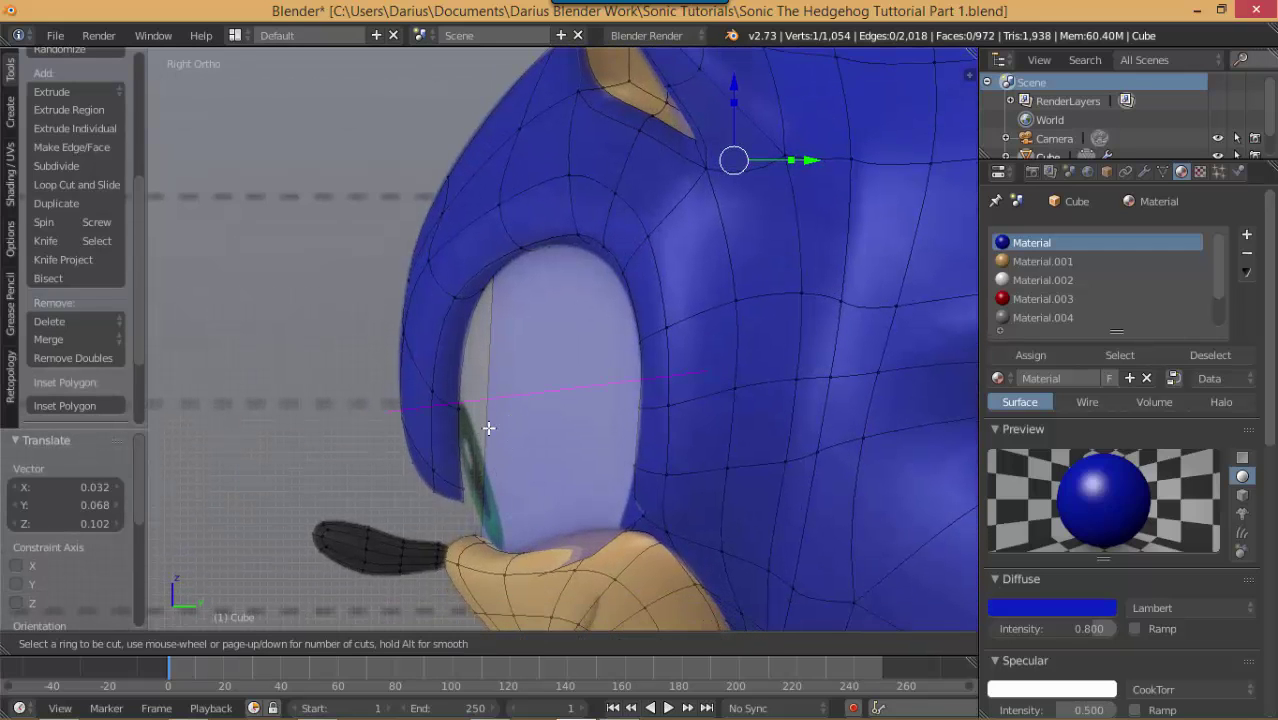
{"action": "scroll", "coordinate": [491, 430], "scroll_direction": "up", "scroll_amount": 1}
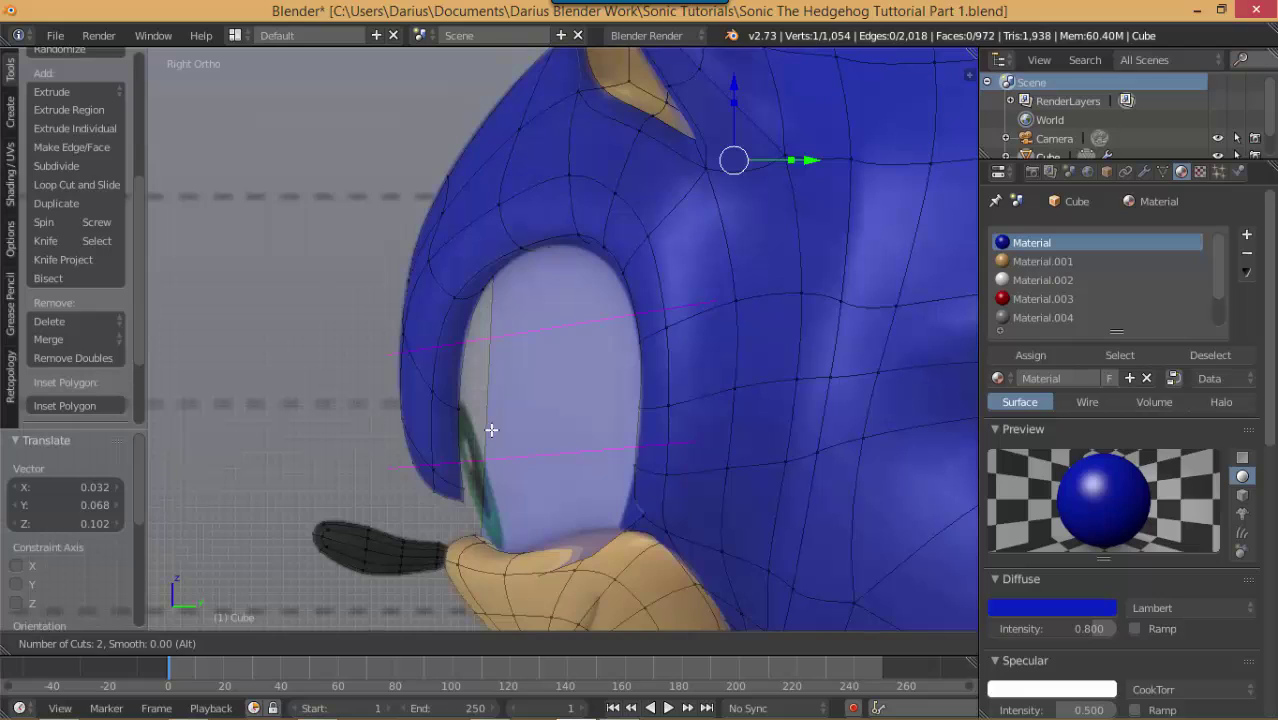
{"action": "left_click", "coordinate": [492, 430]}
{"action": "right_click", "coordinate": [492, 430]}
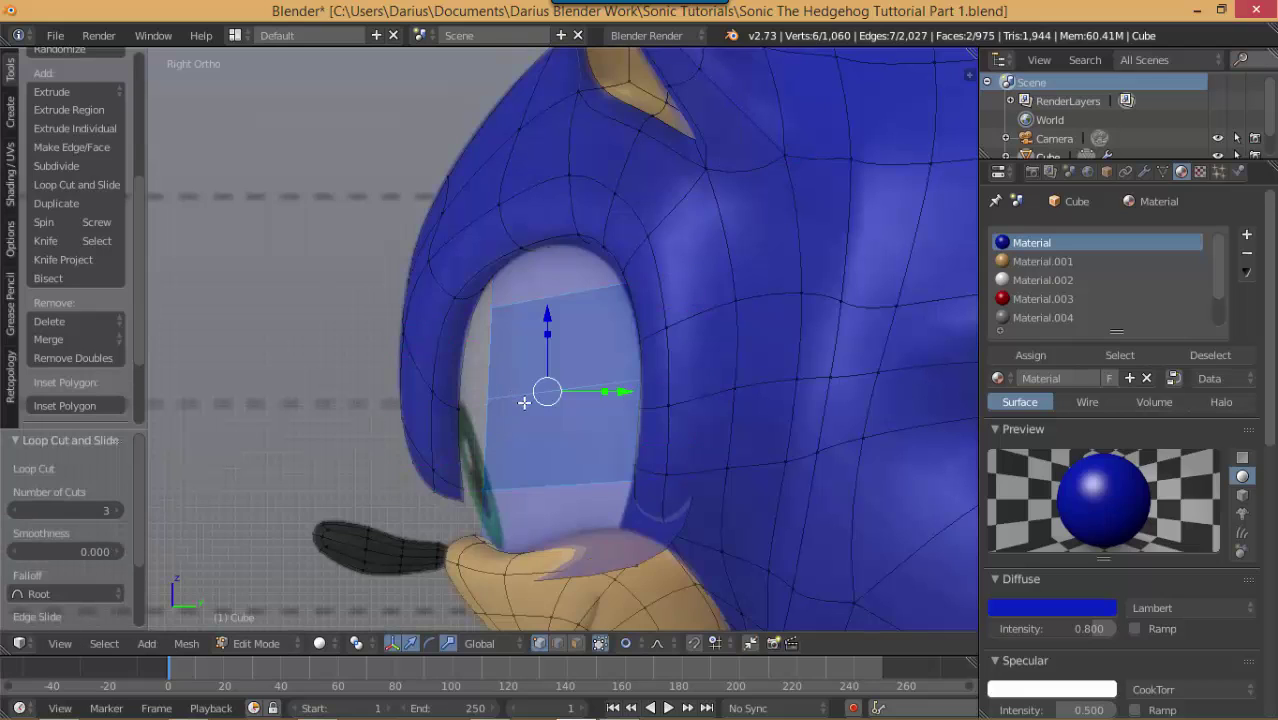
Step: Pull the eye plane's middle edge forward about -0.064 in Y with proportional editing over a wider falloff
{"action": "right_click", "coordinate": [524, 402]}
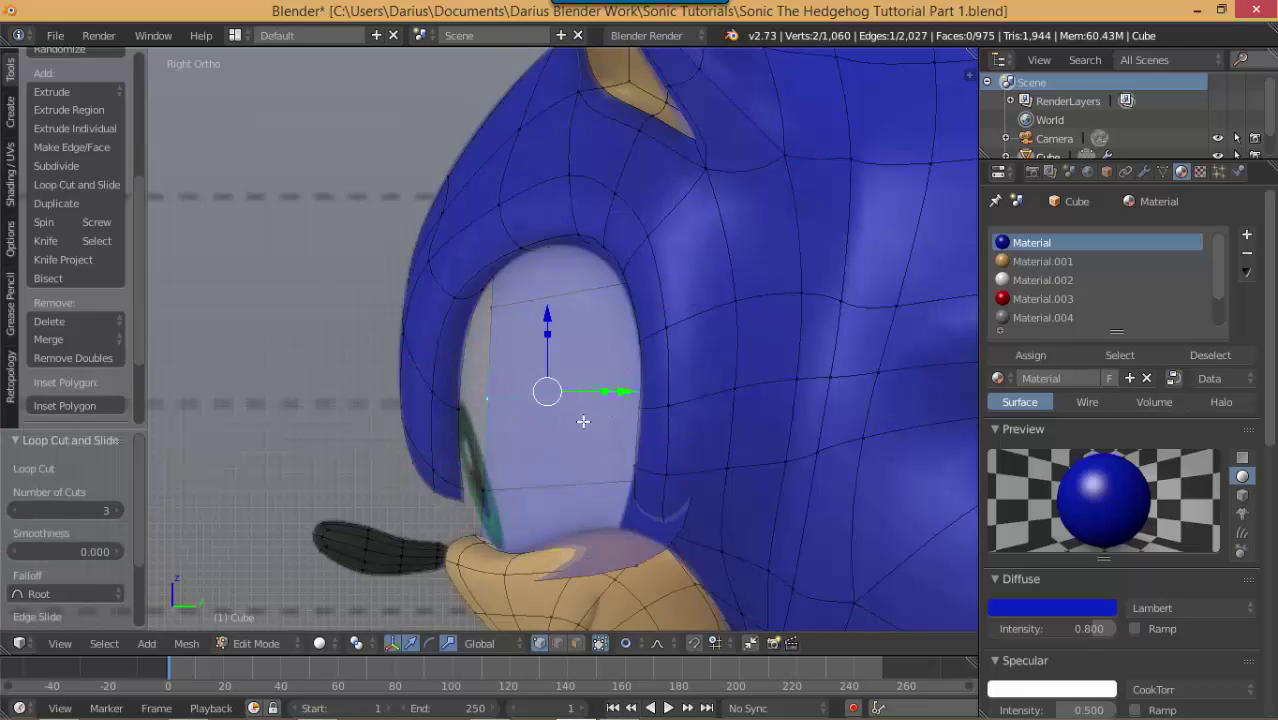
{"action": "left_click_drag", "start_coordinate": [622, 396], "coordinate": [616, 396]}
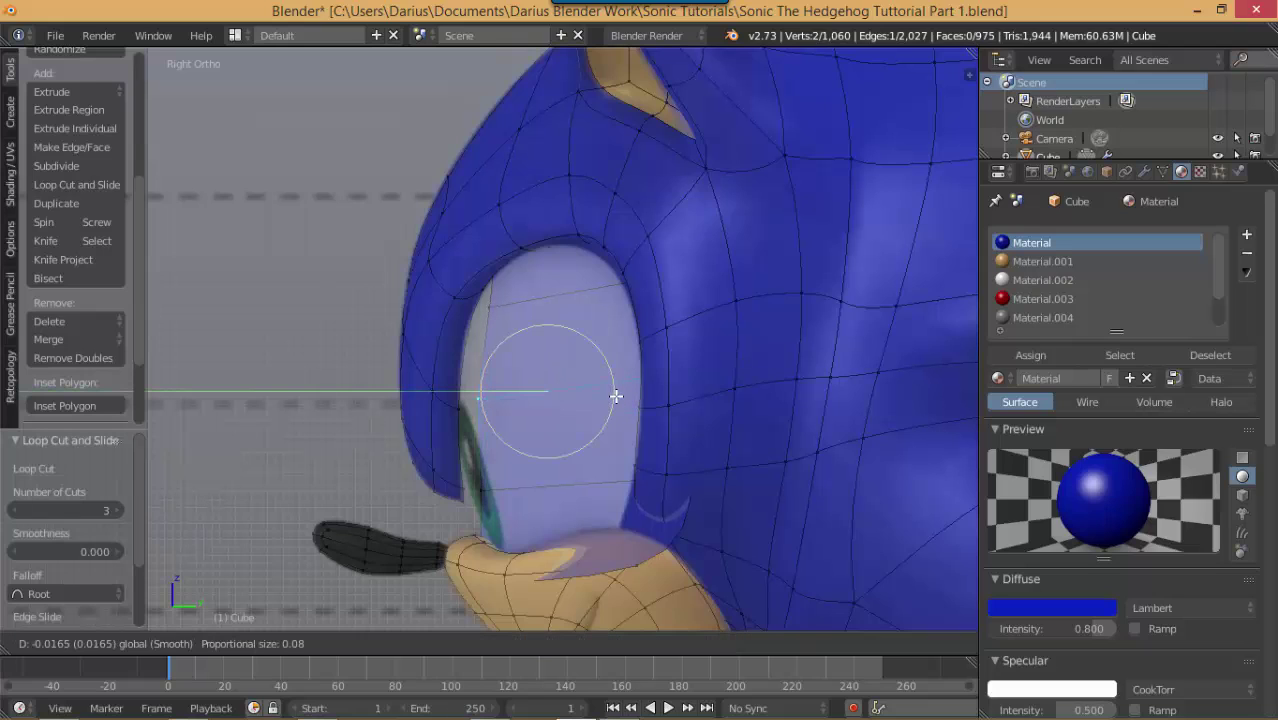
{"action": "scroll", "coordinate": [590, 403], "scroll_direction": "down", "scroll_amount": 11}
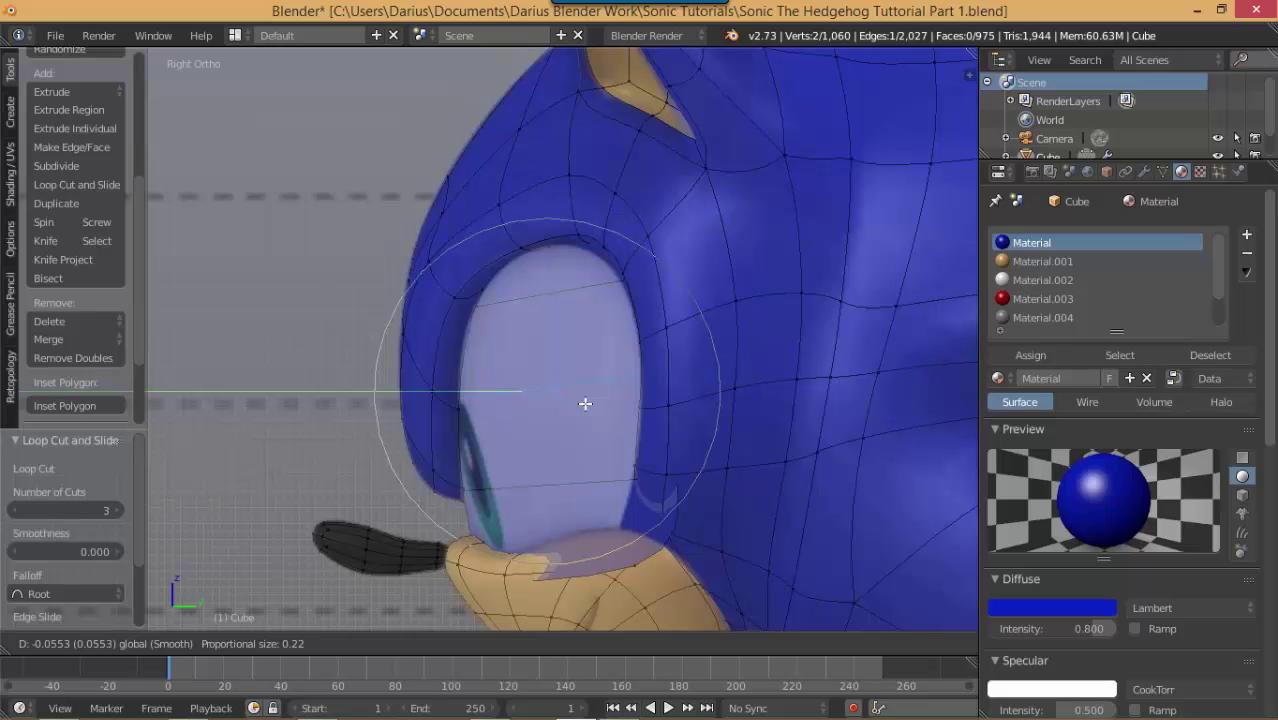
{"action": "left_click_drag", "start_coordinate": [580, 403], "coordinate": [578, 403]}
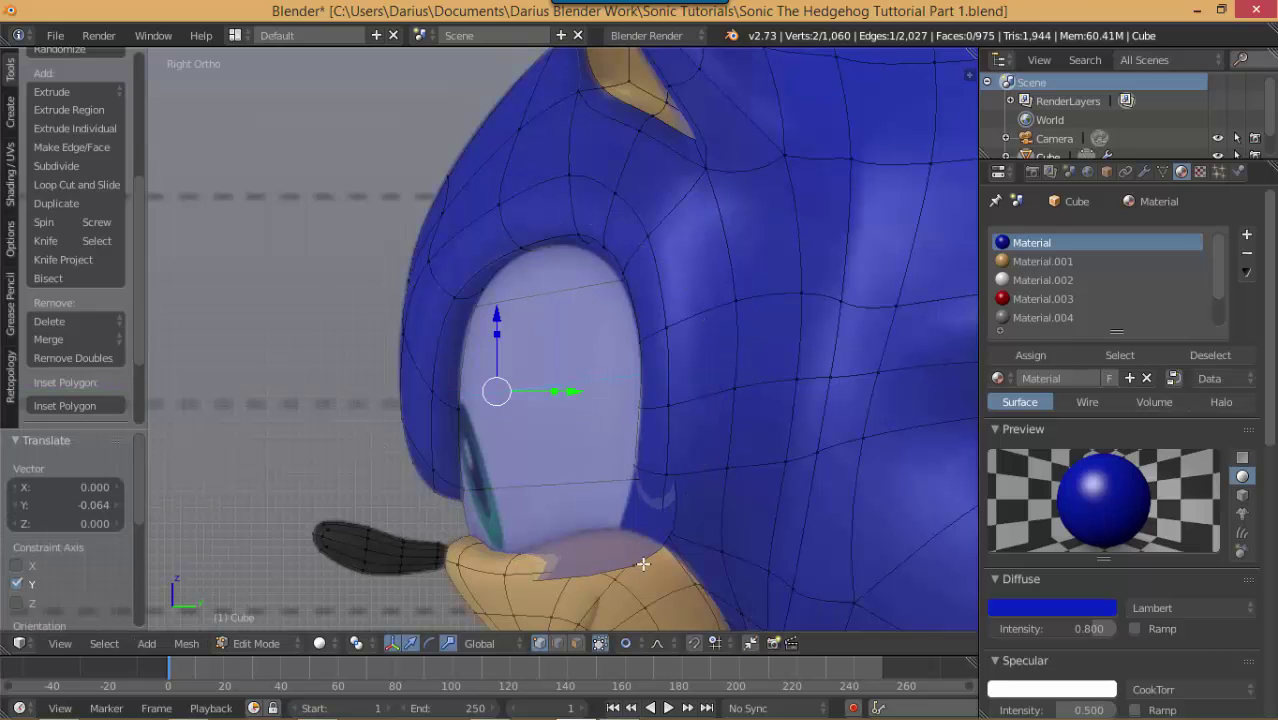
Step: Move the eye plane's lower outer corner about -0.101 in X, 0.039 in Y and 0.012 in Z with a reduced proportional falloff
{"action": "middle_click_drag", "start_coordinate": [652, 568], "coordinate": [784, 544]}
{"action": "key", "text": "g"}
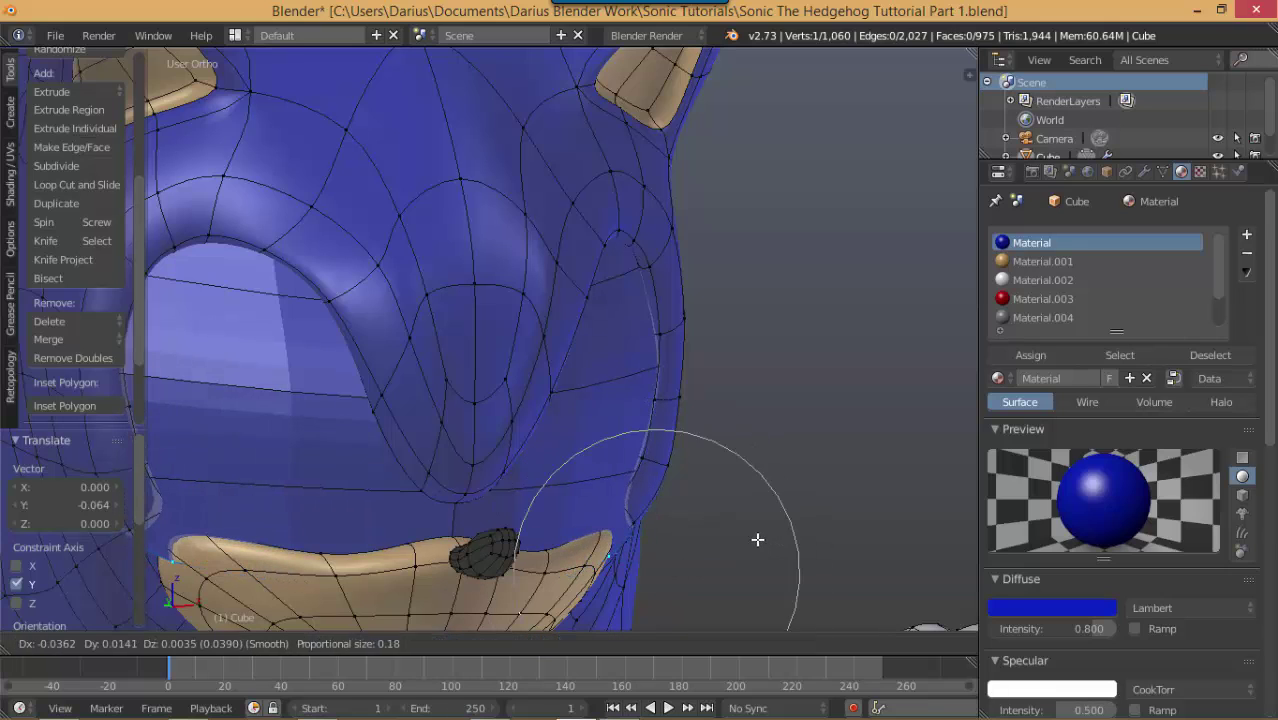
{"action": "scroll", "coordinate": [747, 537], "scroll_direction": "up", "scroll_amount": 6}
{"action": "scroll", "coordinate": [716, 531], "scroll_direction": "up", "scroll_amount": 1}
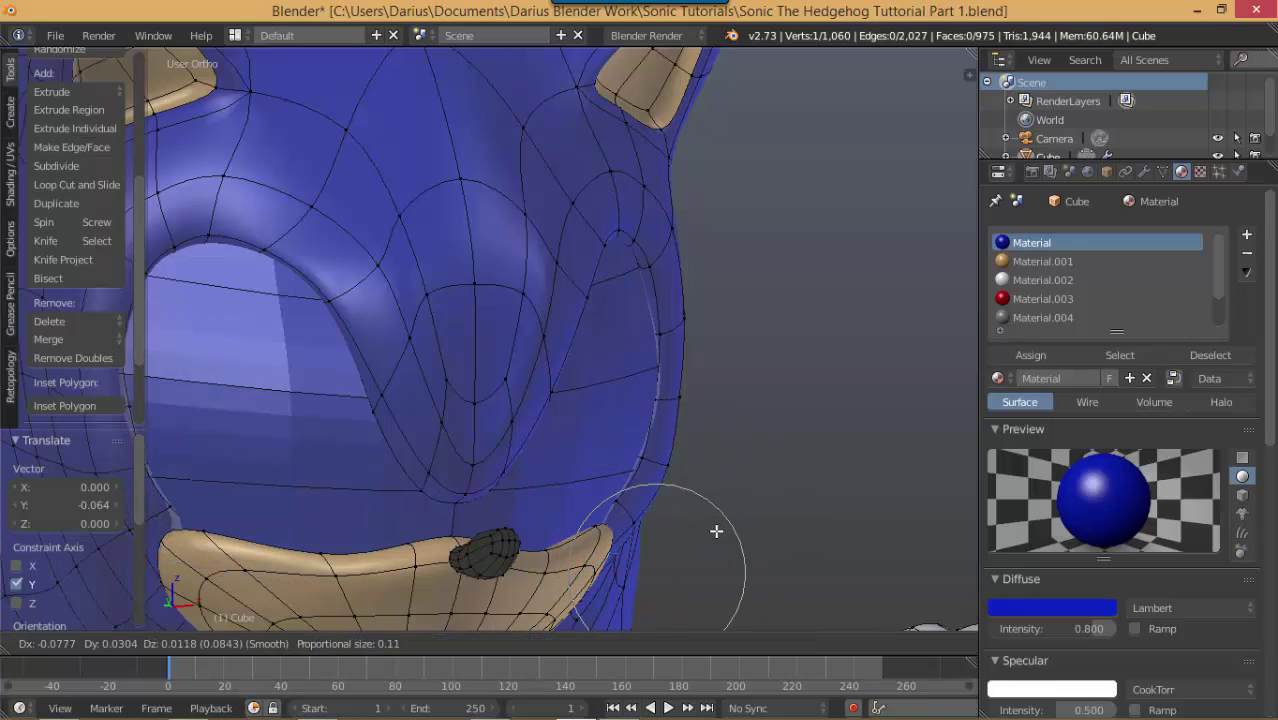
{"action": "left_click", "coordinate": [701, 530]}
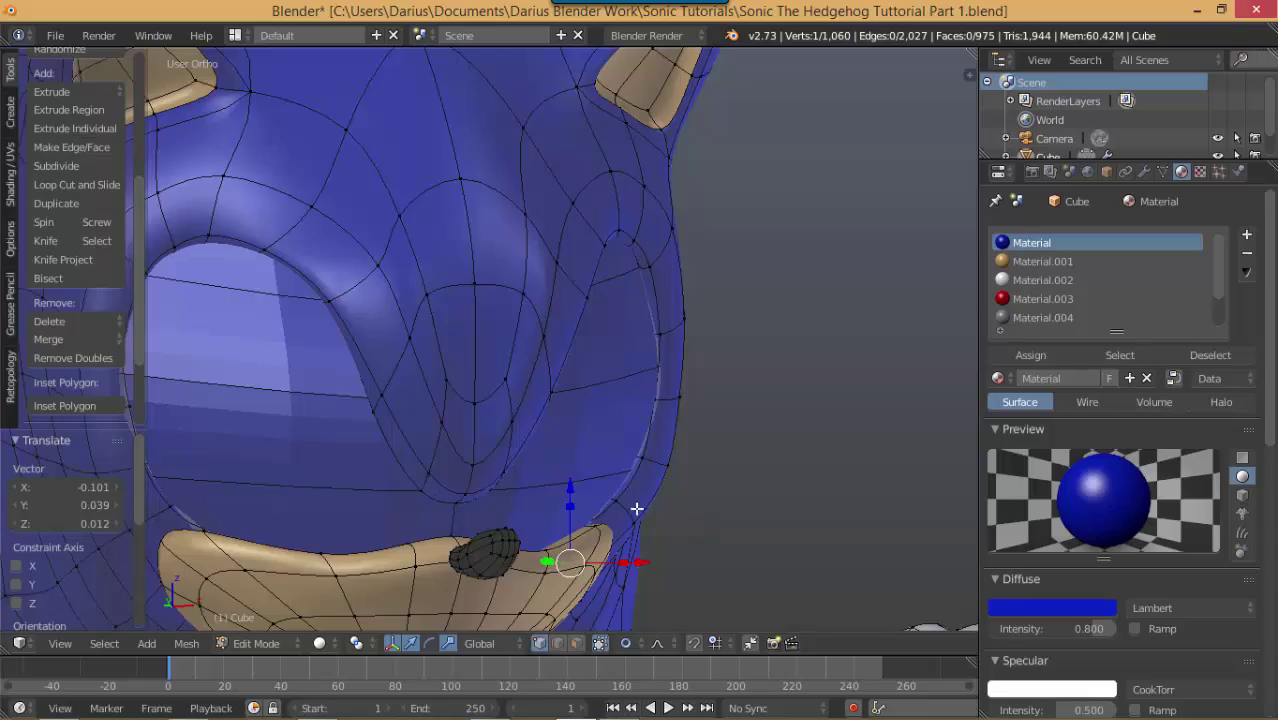
Step: Shift the selected vertex about 0.021 in X, -0.064 in Y and 0.030 in Z with proportional editing
{"action": "middle_click_drag", "start_coordinate": [636, 509], "coordinate": [460, 410]}
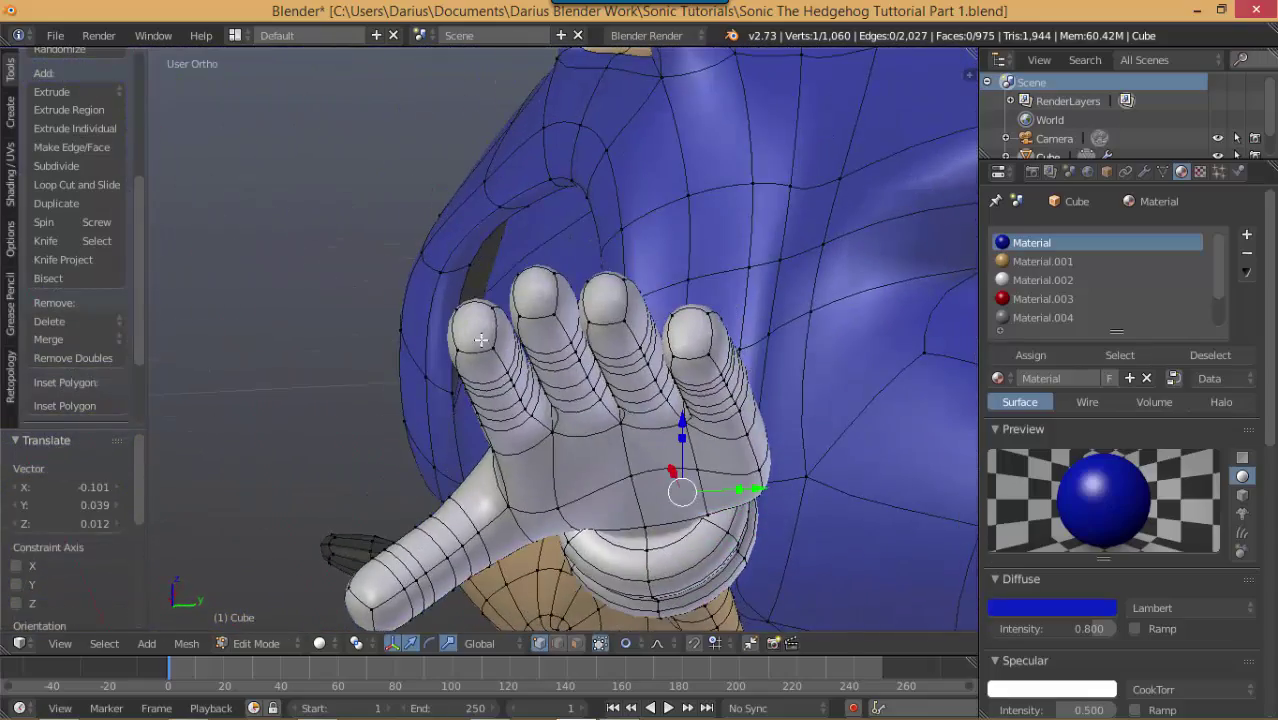
{"action": "middle_click_drag", "start_coordinate": [481, 340], "coordinate": [480, 301]}
{"action": "key", "text": "g"}
{"action": "middle_click_drag", "start_coordinate": [502, 348], "coordinate": [565, 90]}
{"action": "left_click", "coordinate": [463, 332]}
Step: Move the socket rim vertex near the brow's lower tip about 0.002 in X, -0.015 in Y and -0.008 in Z
{"action": "right_click", "coordinate": [471, 484]}
{"action": "scroll", "coordinate": [496, 511], "scroll_direction": "up", "scroll_amount": 5}
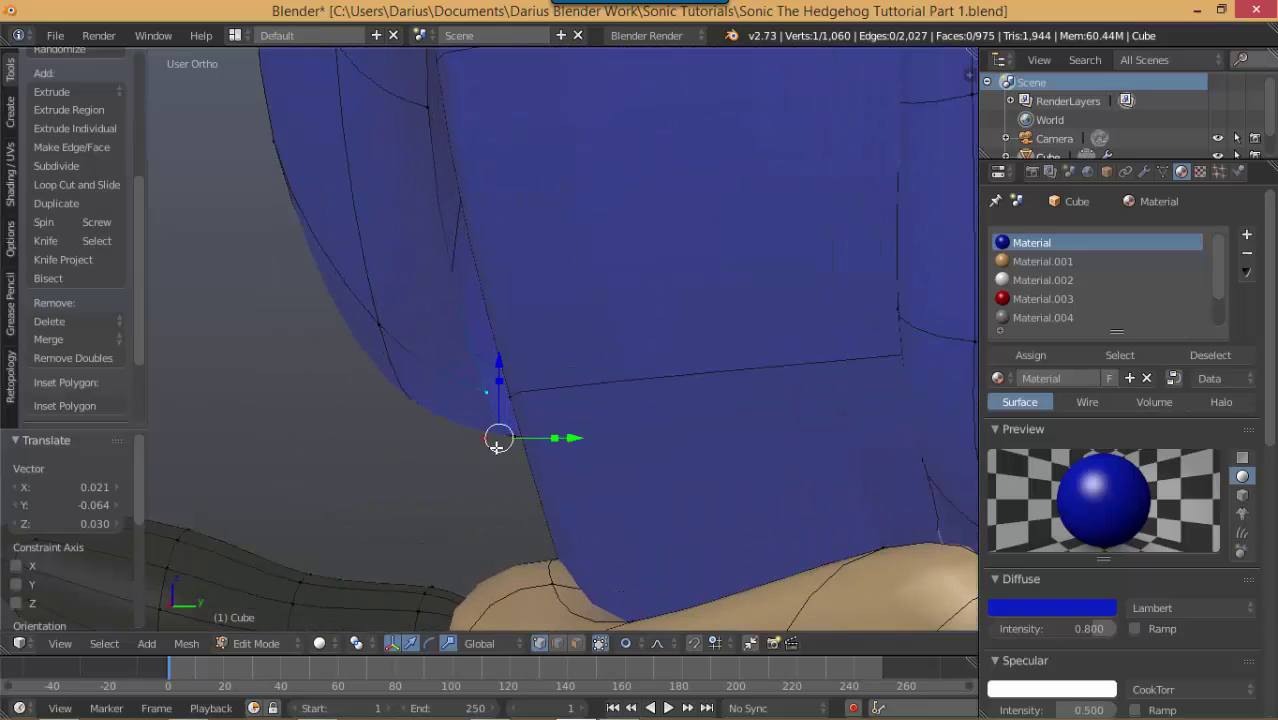
{"action": "middle_click_drag", "start_coordinate": [497, 447], "coordinate": [506, 433]}
{"action": "key", "text": "g"}
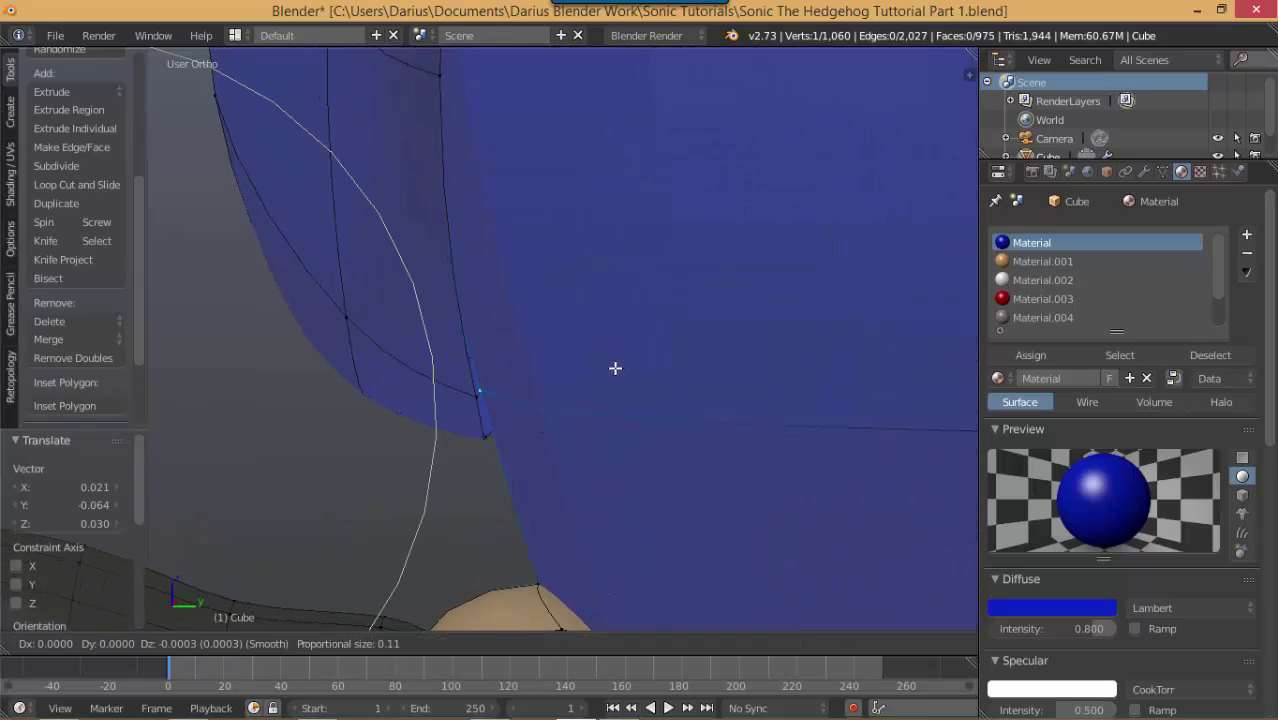
{"action": "left_click", "coordinate": [566, 388]}
{"action": "mouse_move", "coordinate": [566, 388]}
{"action": "middle_mouse_down"}
{"action": "mouse_move", "coordinate": [476, 377]}
{"action": "mouse_move", "coordinate": [596, 359]}
{"action": "mouse_move", "coordinate": [531, 365]}
{"action": "mouse_move", "coordinate": [523, 342]}
{"action": "mouse_move", "coordinate": [664, 349]}
{"action": "mouse_move", "coordinate": [579, 309]}
{"action": "mouse_move", "coordinate": [620, 300]}
{"action": "mouse_move", "coordinate": [713, 322]}
{"action": "mouse_move", "coordinate": [670, 300]}
{"action": "mouse_move", "coordinate": [668, 338]}
{"action": "middle_mouse_up"}
Step: Extrude the eye socket's rim edge loop backward into the head to give the opening thickness
{"action": "right_click", "coordinate": [488, 268], "text": "alt"}
{"action": "scroll", "coordinate": [488, 314], "scroll_direction": "down", "scroll_amount": 6}
{"action": "key", "text": "z"}
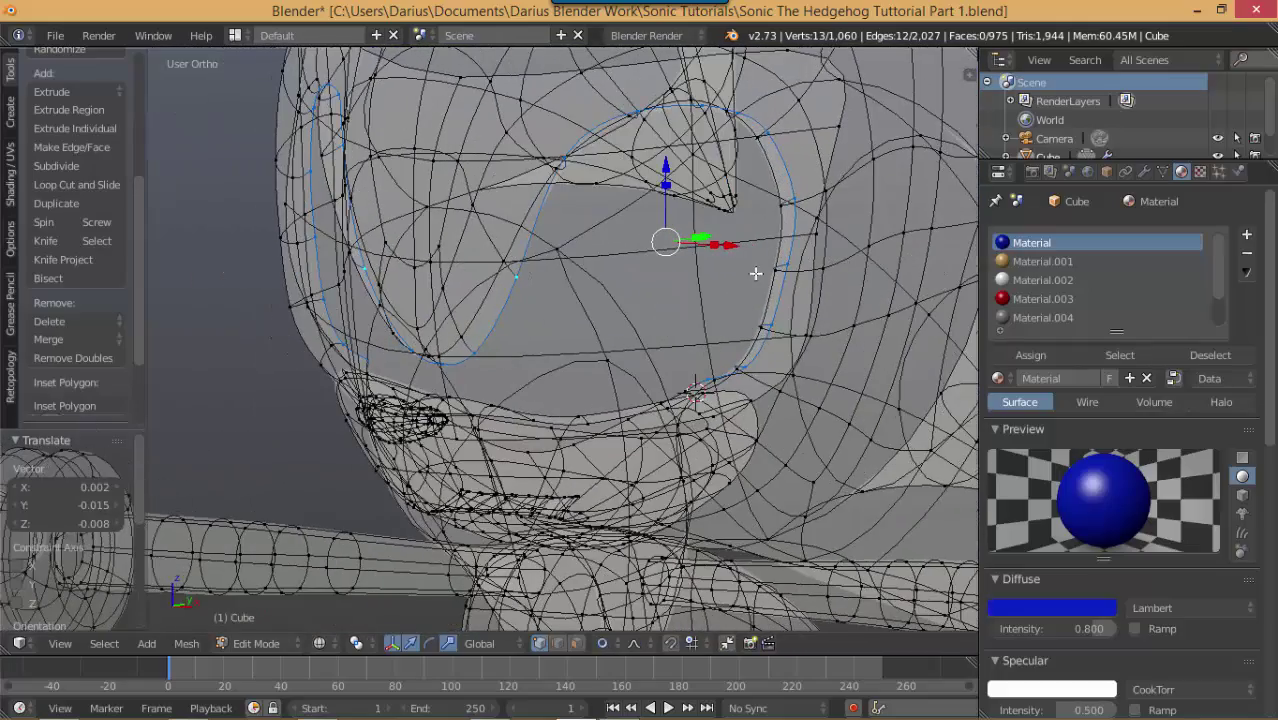
{"action": "middle_click_drag", "start_coordinate": [755, 273], "coordinate": [774, 242]}
{"action": "middle_click_drag", "start_coordinate": [714, 273], "coordinate": [609, 260]}
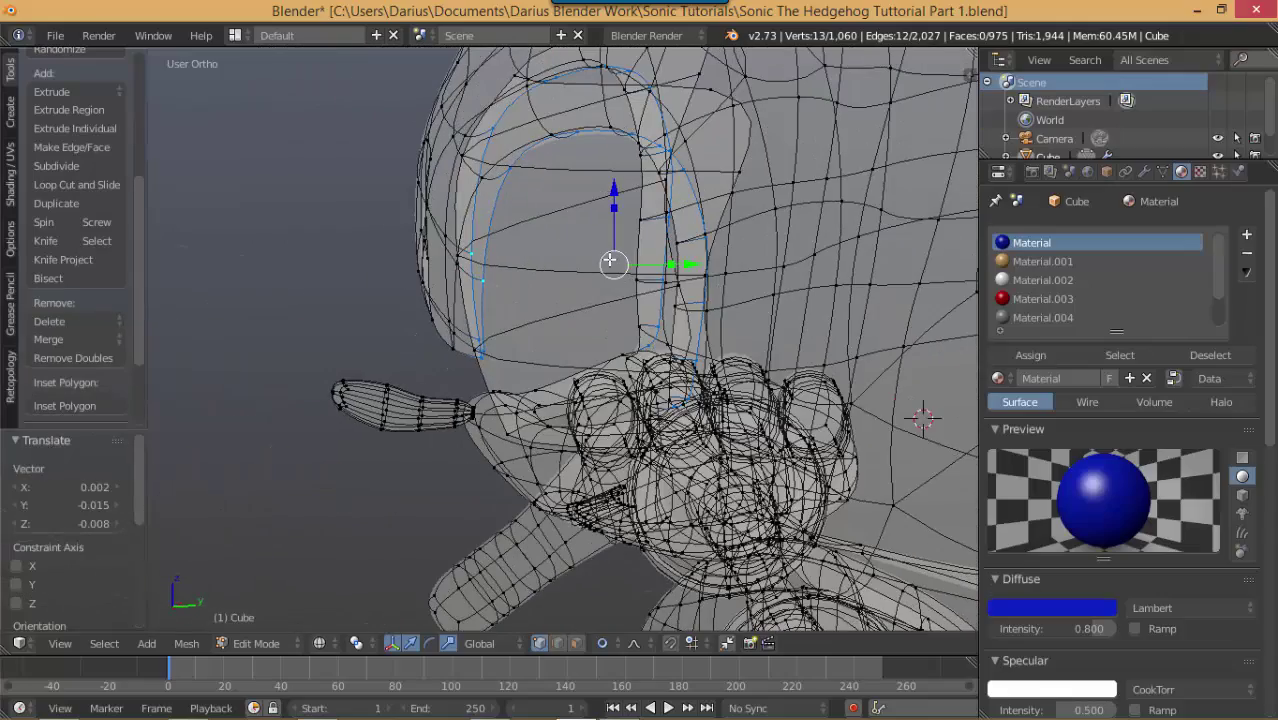
{"action": "key", "text": "e"}
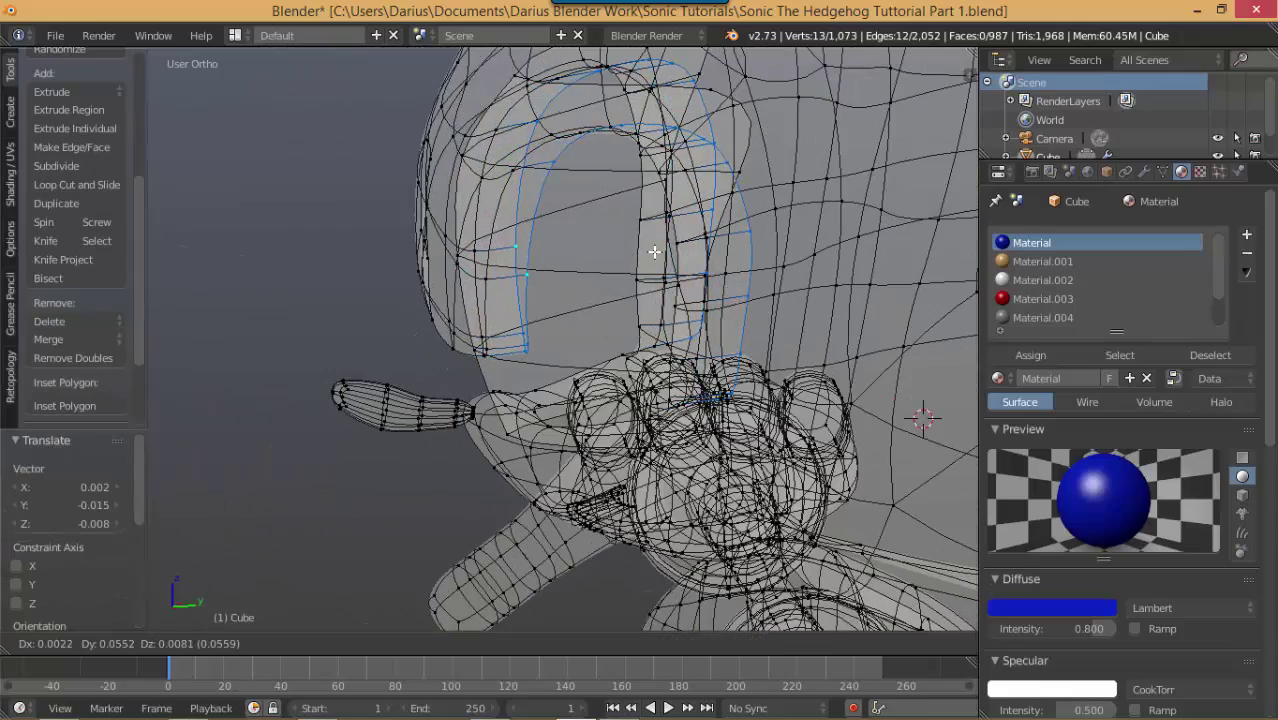
{"action": "left_click", "coordinate": [664, 253]}
{"action": "key", "text": "z"}
{"action": "mouse_move", "coordinate": [553, 325]}
{"action": "middle_mouse_down"}
{"action": "mouse_move", "coordinate": [728, 306]}
{"action": "mouse_move", "coordinate": [457, 303]}
{"action": "mouse_move", "coordinate": [658, 241]}
{"action": "mouse_move", "coordinate": [667, 203]}
{"action": "mouse_move", "coordinate": [722, 242]}
{"action": "mouse_move", "coordinate": [688, 300]}
{"action": "mouse_move", "coordinate": [702, 345]}
{"action": "middle_mouse_up"}
{"action": "key", "text": "Tab"}
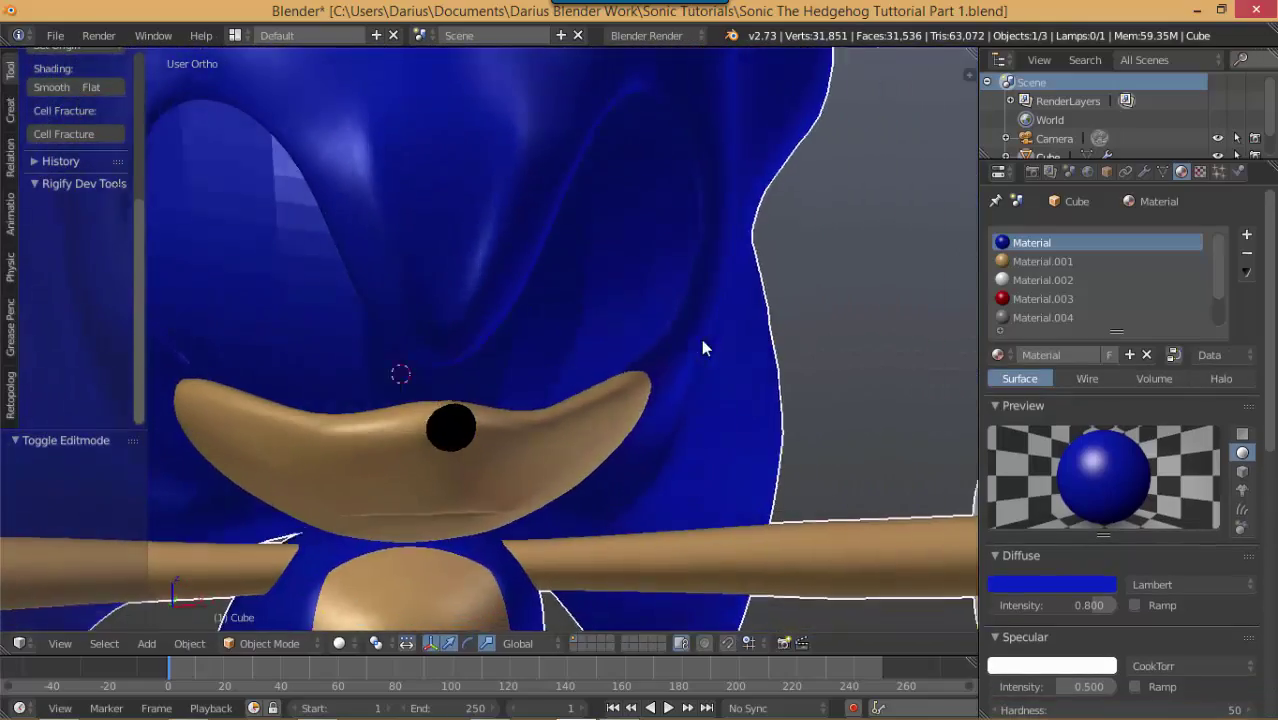
Step: Move the vertex on the outer side of the eye socket about -0.015 in X and 0.001 in Y
{"action": "key", "text": "Tab"}
{"action": "middle_click_drag", "start_coordinate": [701, 277], "coordinate": [699, 246]}
{"action": "key", "text": "z"}
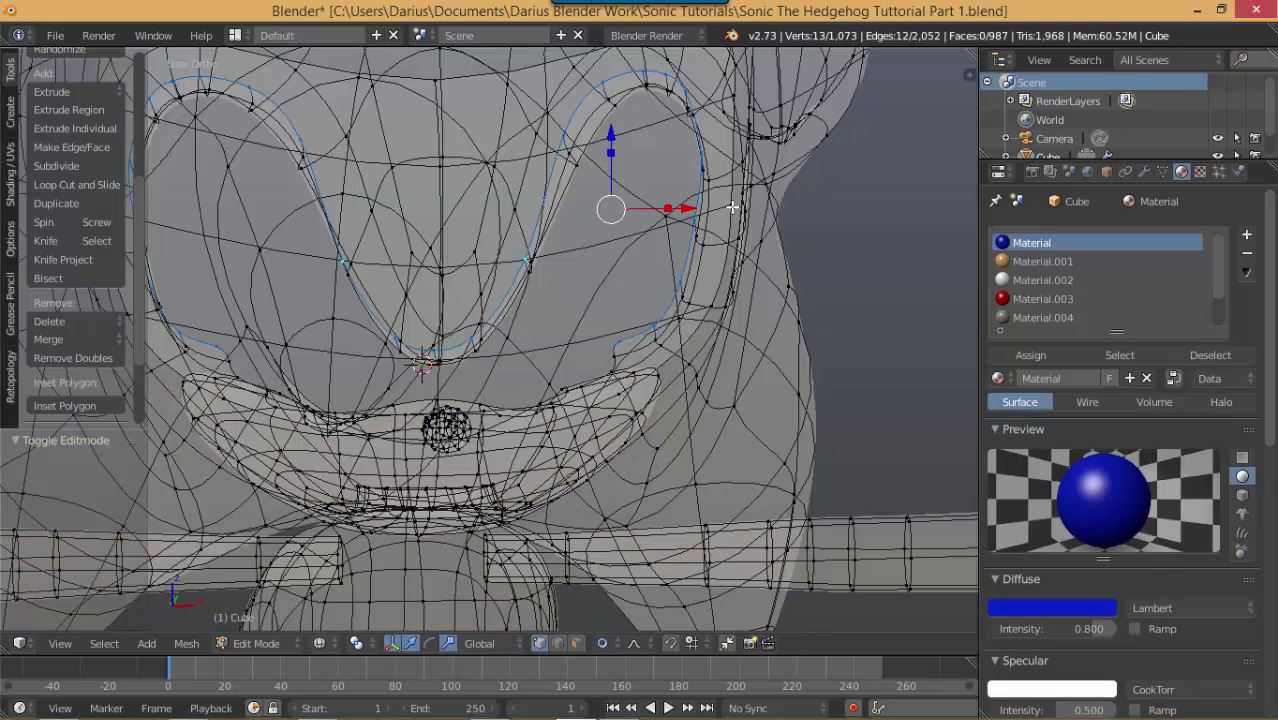
{"action": "right_click", "coordinate": [738, 205]}
{"action": "key", "text": "z"}
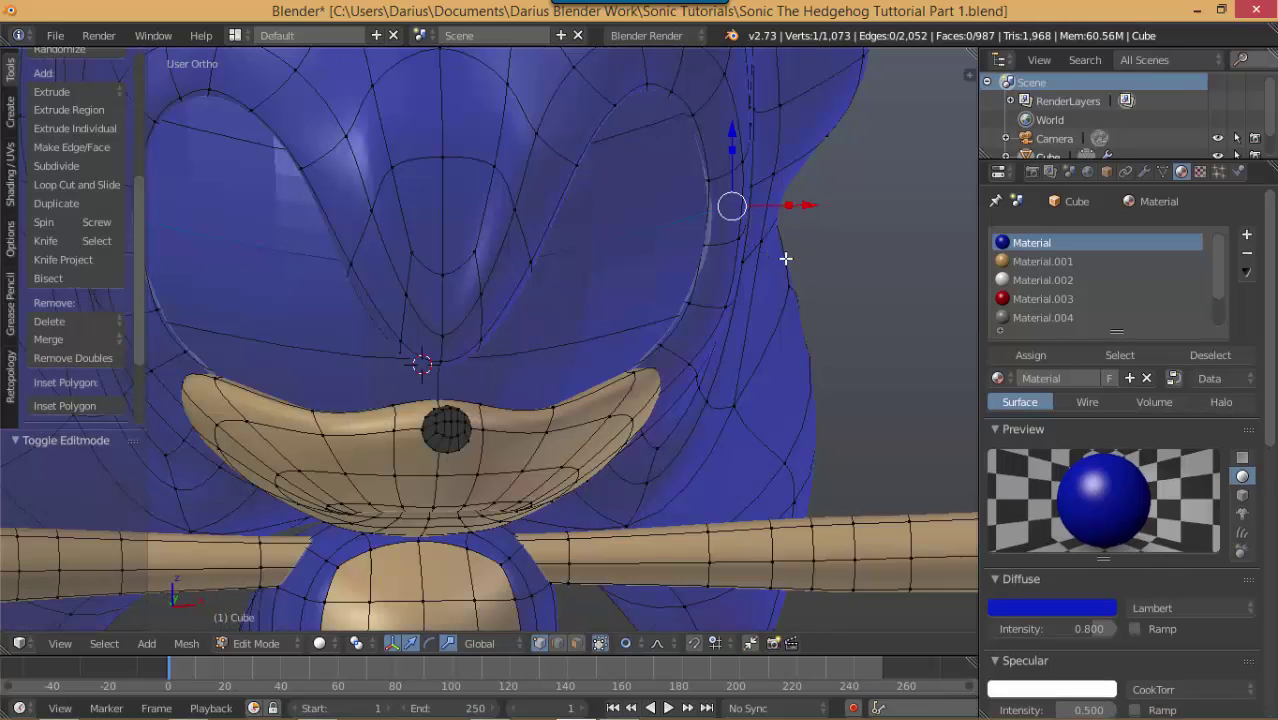
{"action": "key", "text": "g"}
{"action": "left_click", "coordinate": [772, 259]}
Step: Add one centred vertical loop cut to each half of the eye plane
{"action": "middle_click_drag", "start_coordinate": [770, 262], "coordinate": [625, 357]}
{"action": "key", "text": "ctrl+r"}
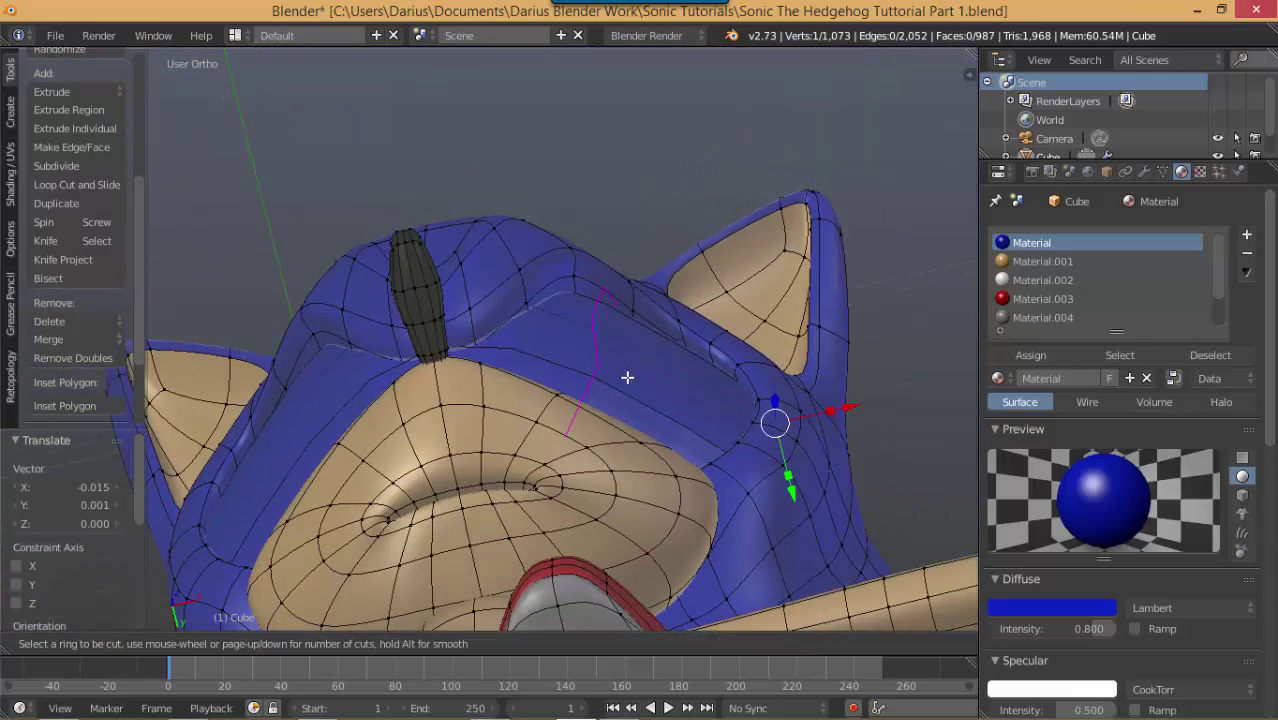
{"action": "left_click", "coordinate": [627, 377]}
{"action": "right_click", "coordinate": [627, 377]}
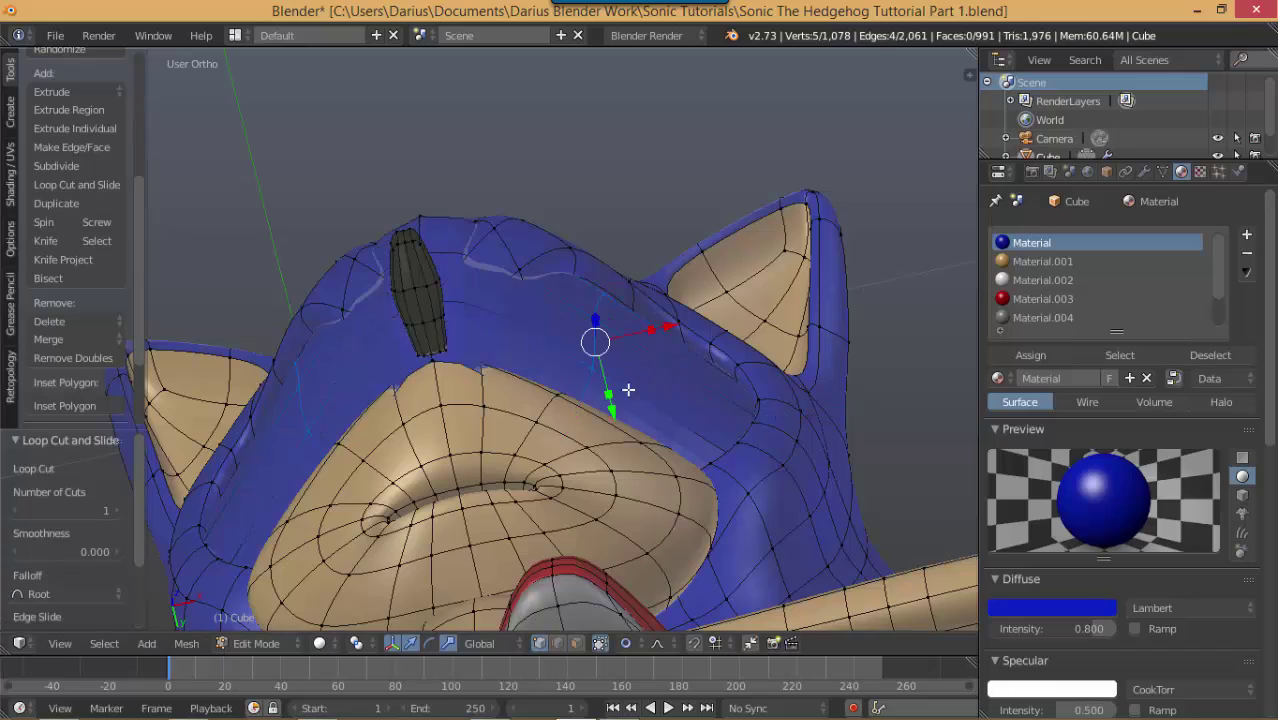
Step: Bulge the new vertical loop outward in small moves, ending with about 0.028 in X, -0.021 in Y and -0.011 in Z
{"action": "middle_click_drag", "start_coordinate": [628, 389], "coordinate": [656, 431]}
{"action": "key", "text": "g"}
{"action": "left_click", "coordinate": [630, 364]}
{"action": "key", "text": "g"}
{"action": "left_click", "coordinate": [596, 397]}
{"action": "key", "text": "g"}
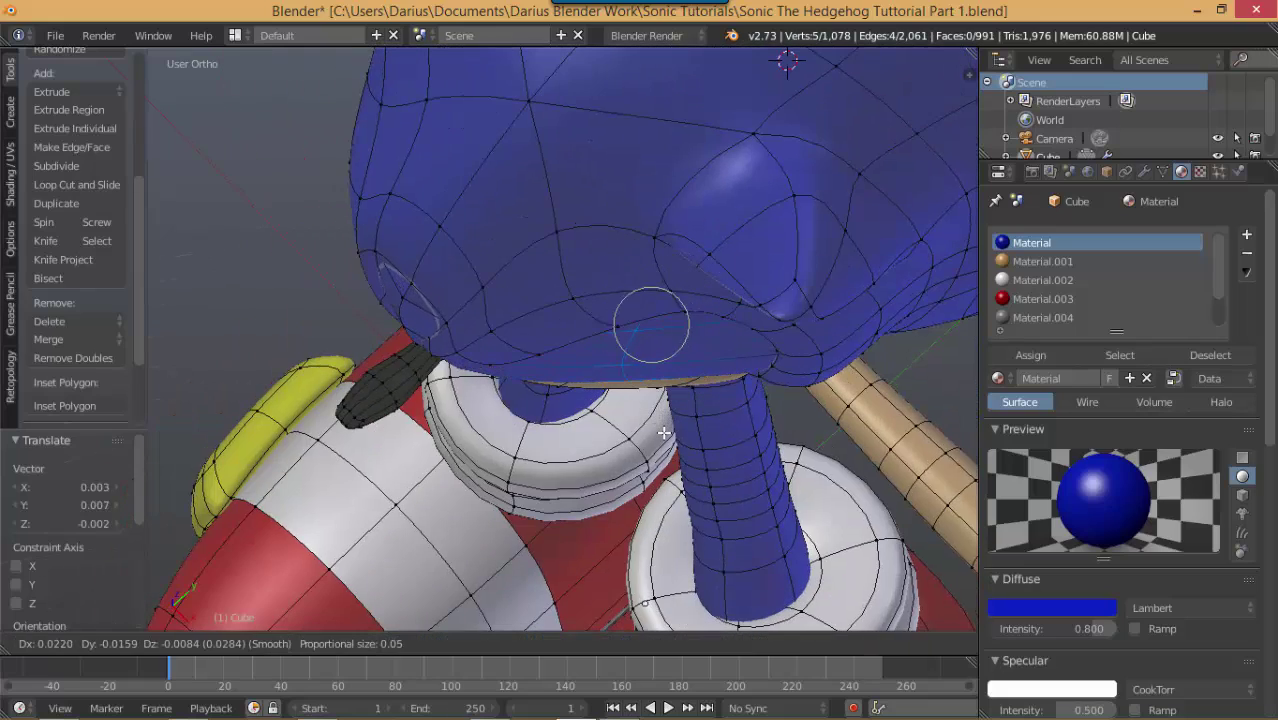
{"action": "left_click", "coordinate": [664, 436]}
Step: Move the eye plane's centre edge column back about 0.070 along Y behind the brow
{"action": "middle_click_drag", "start_coordinate": [664, 436], "coordinate": [443, 285]}
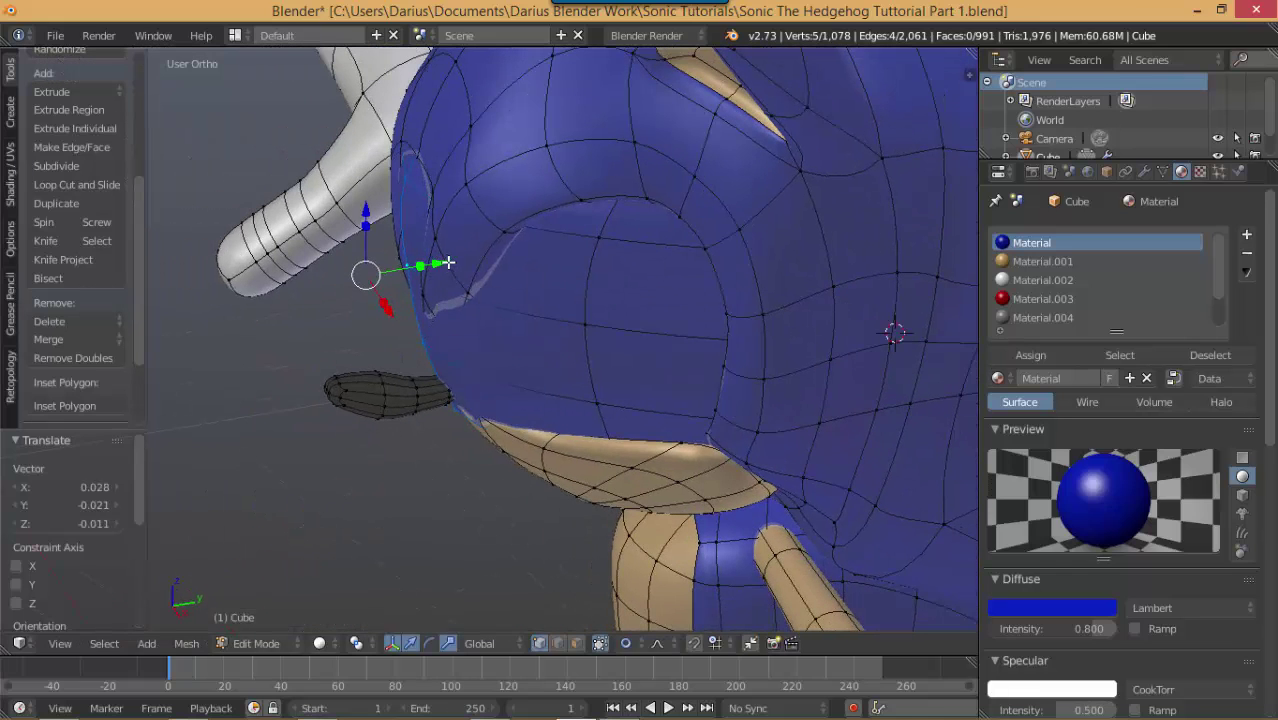
{"action": "left_click_drag", "start_coordinate": [448, 262], "coordinate": [500, 255]}
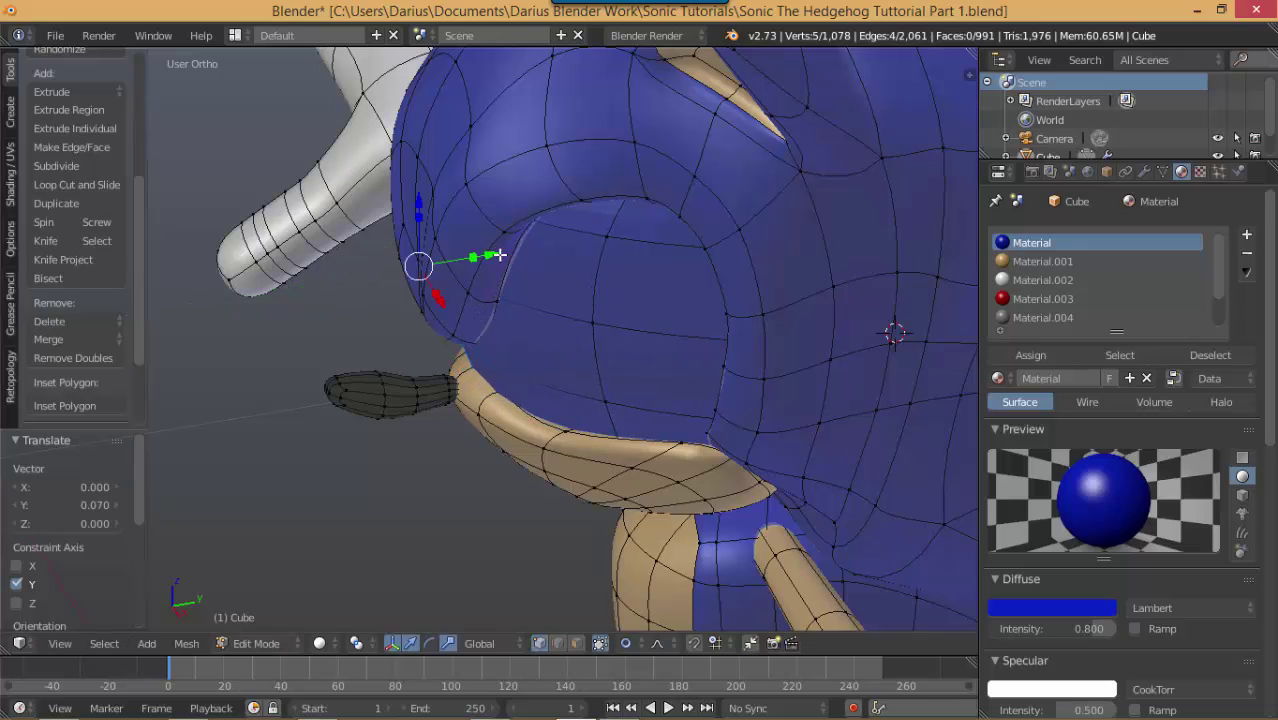
{"action": "middle_click_drag", "start_coordinate": [505, 282], "coordinate": [586, 236]}
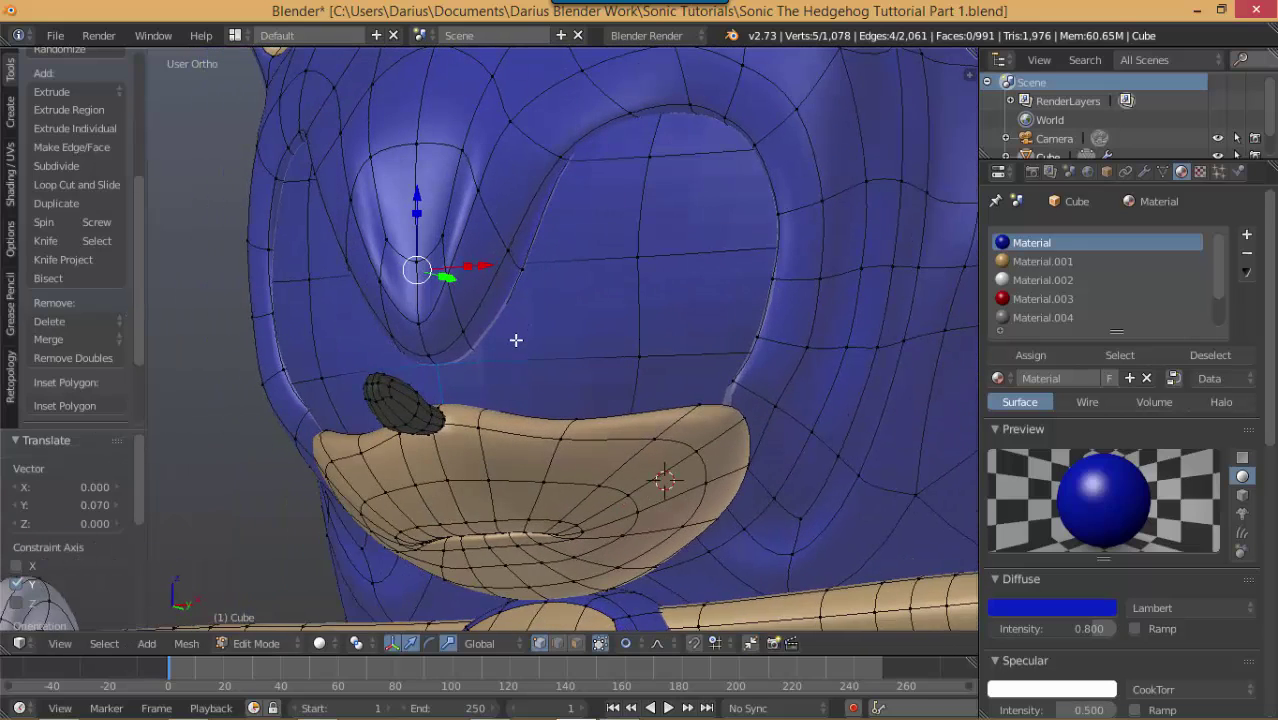
{"action": "key", "text": "Tab"}
{"action": "middle_click_drag", "start_coordinate": [516, 340], "coordinate": [585, 399]}
Step: Select the whole linked eye mesh and assign the white Material.002 to it
{"action": "key", "text": "Tab"}
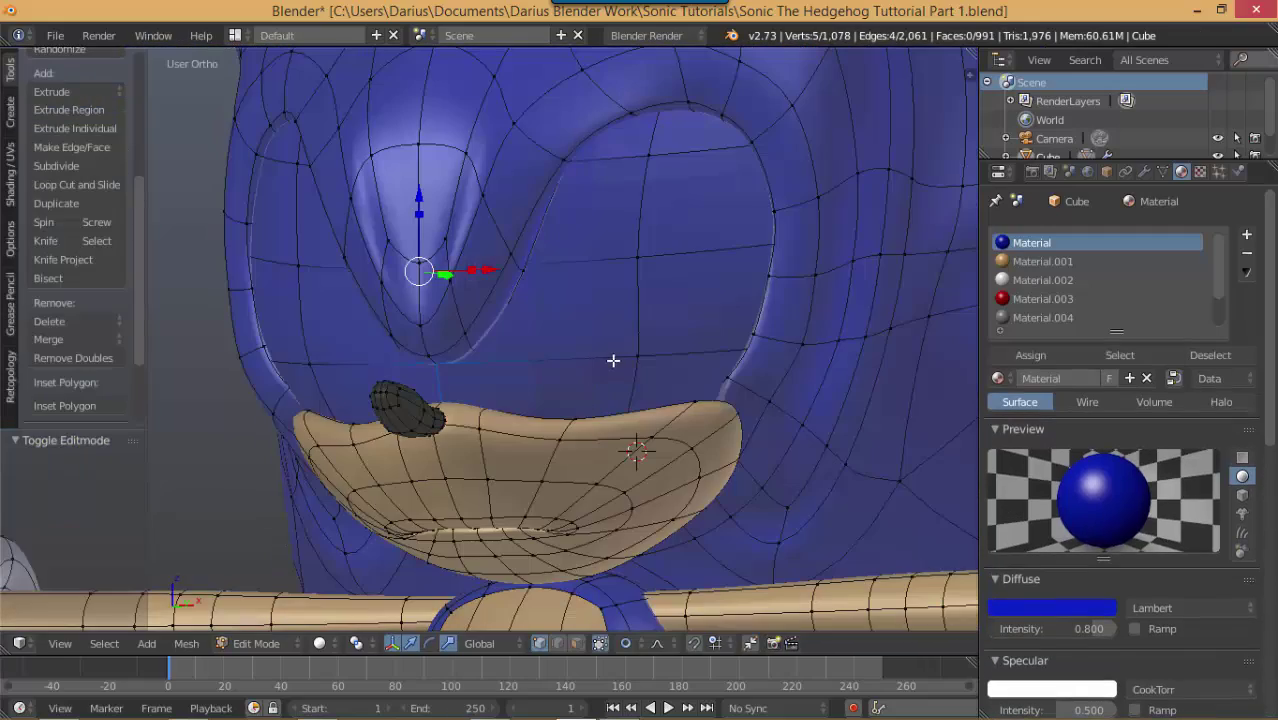
{"action": "key", "text": "ctrl+l"}
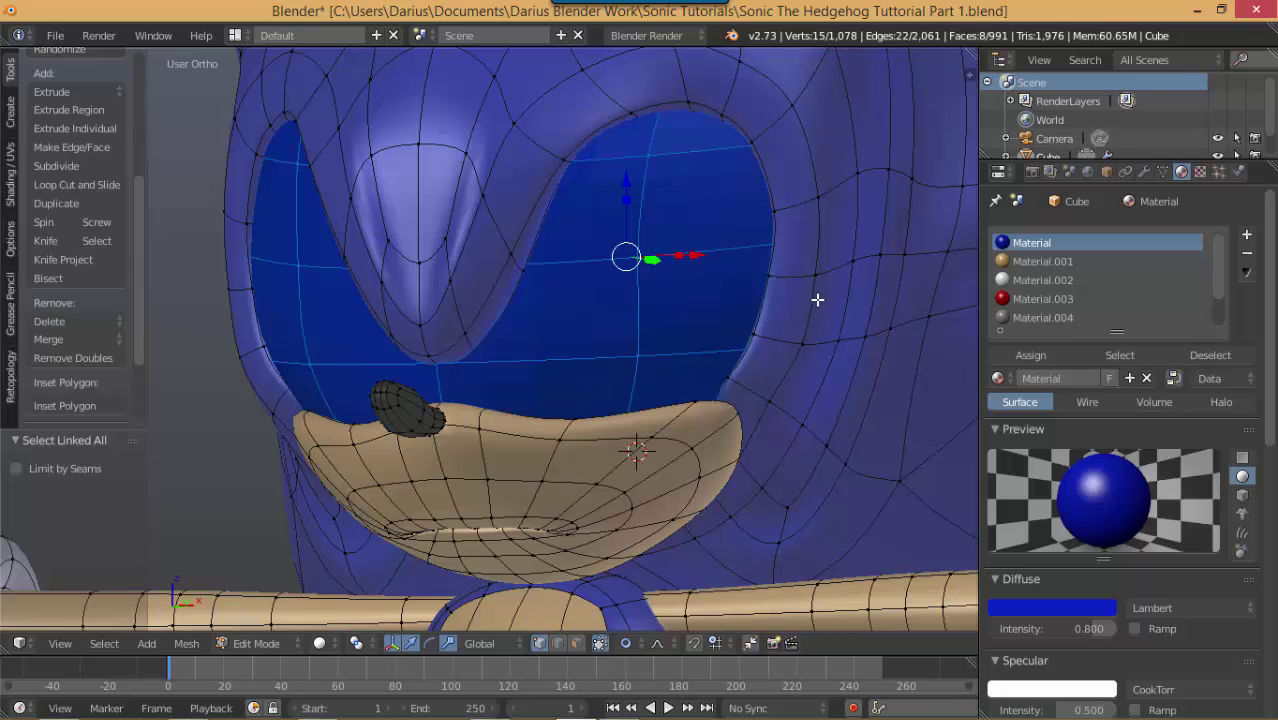
{"action": "left_click", "coordinate": [1038, 283]}
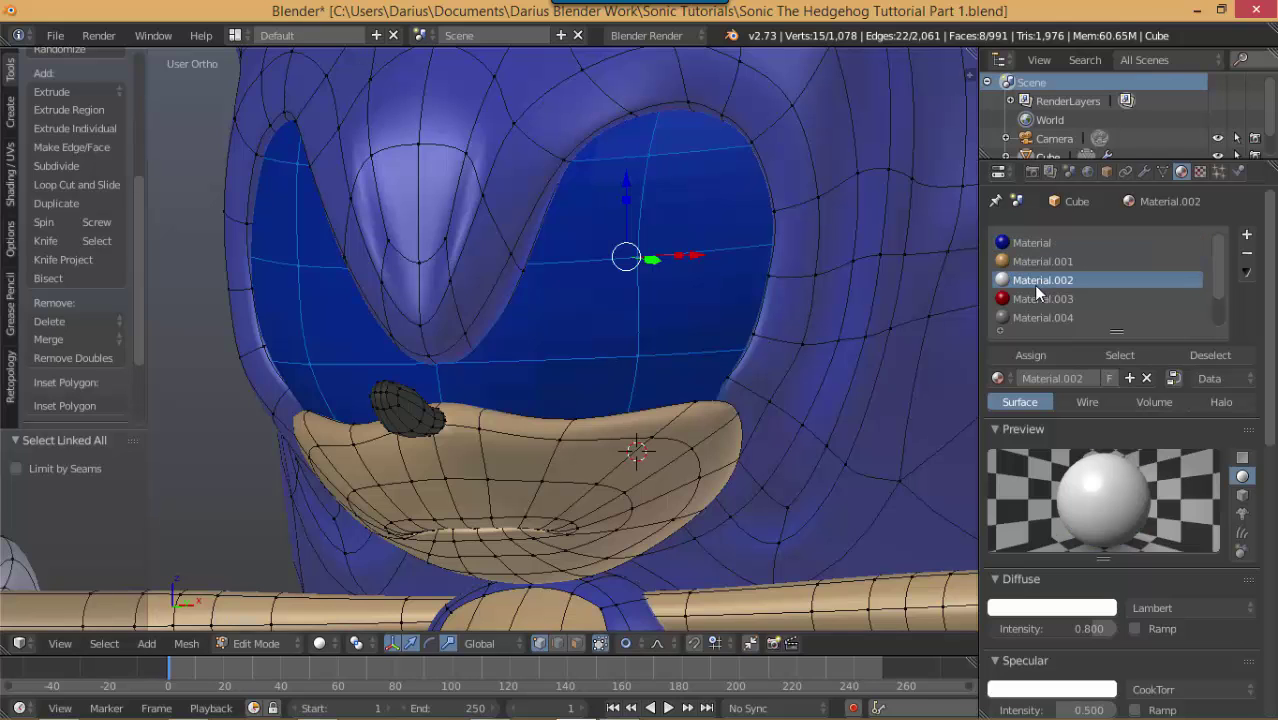
{"action": "left_click", "coordinate": [1030, 355]}
{"action": "key", "text": "Tab"}
{"action": "scroll", "coordinate": [551, 397], "scroll_direction": "down", "scroll_amount": 2}
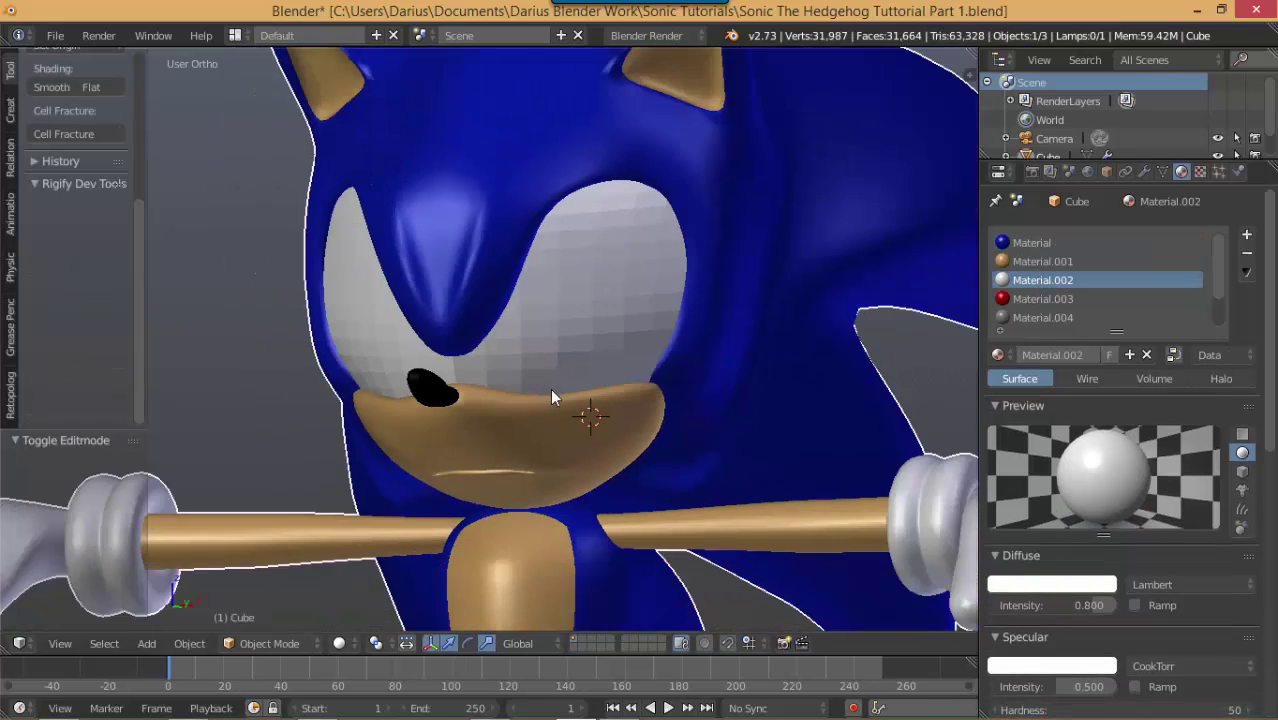
Step: Apply smooth shading to the selected white eye mesh
{"action": "middle_click_drag", "start_coordinate": [551, 397], "coordinate": [626, 384]}
{"action": "key", "text": "Tab"}
{"action": "middle_click_drag", "start_coordinate": [634, 379], "coordinate": [593, 377]}
{"action": "key", "text": "w"}
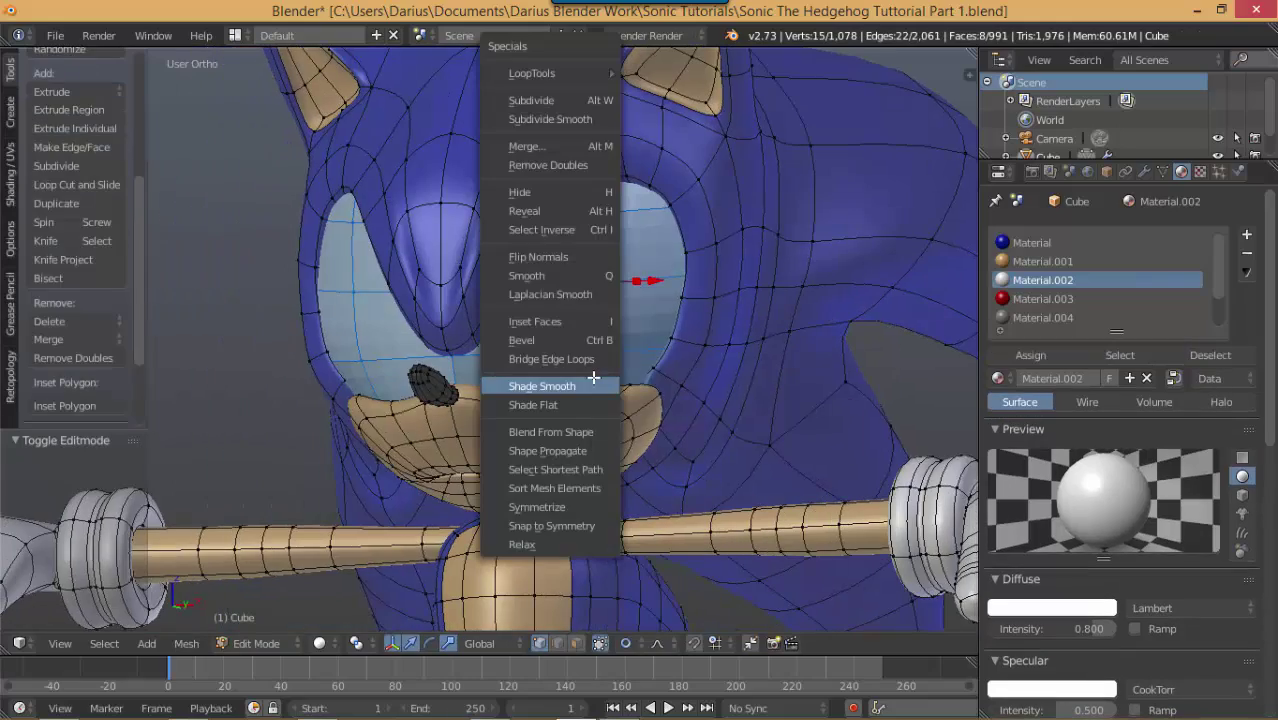
{"action": "left_click", "coordinate": [593, 384]}
{"action": "key", "text": "Tab"}
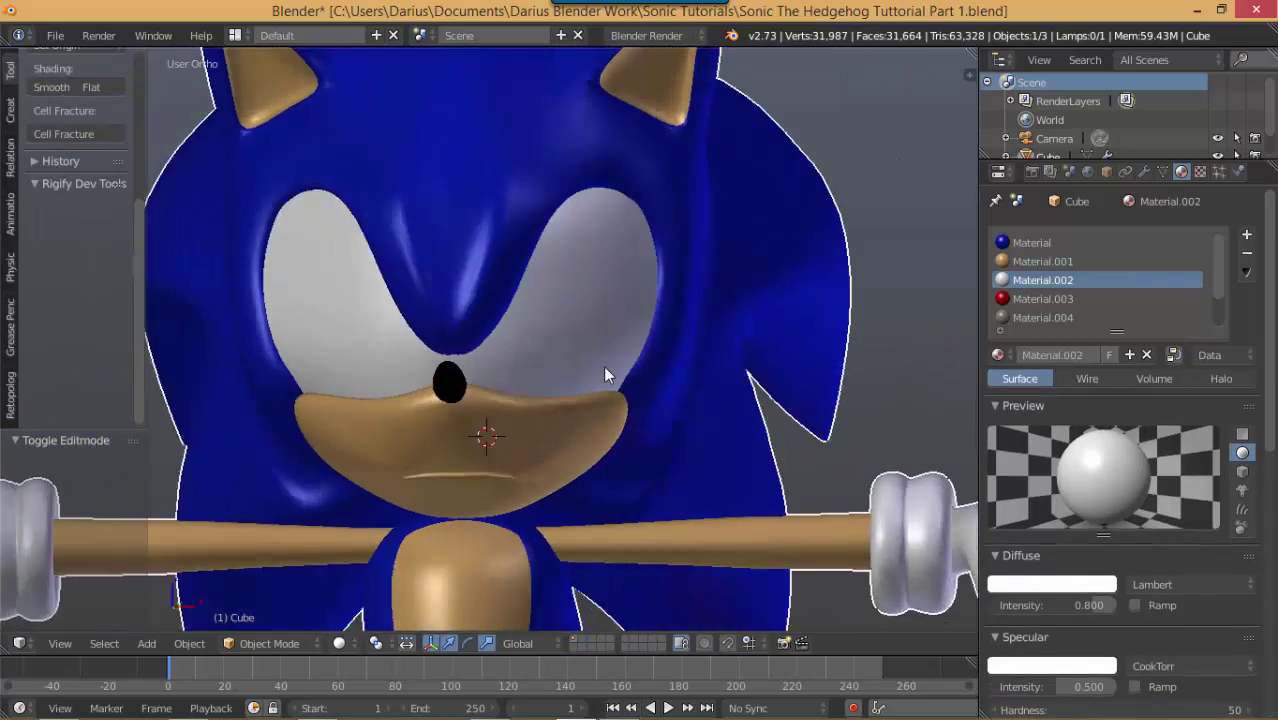
{"action": "scroll", "coordinate": [580, 378], "scroll_direction": "down", "scroll_amount": 5}
{"action": "middle_click_drag", "start_coordinate": [605, 375], "coordinate": [558, 382]}
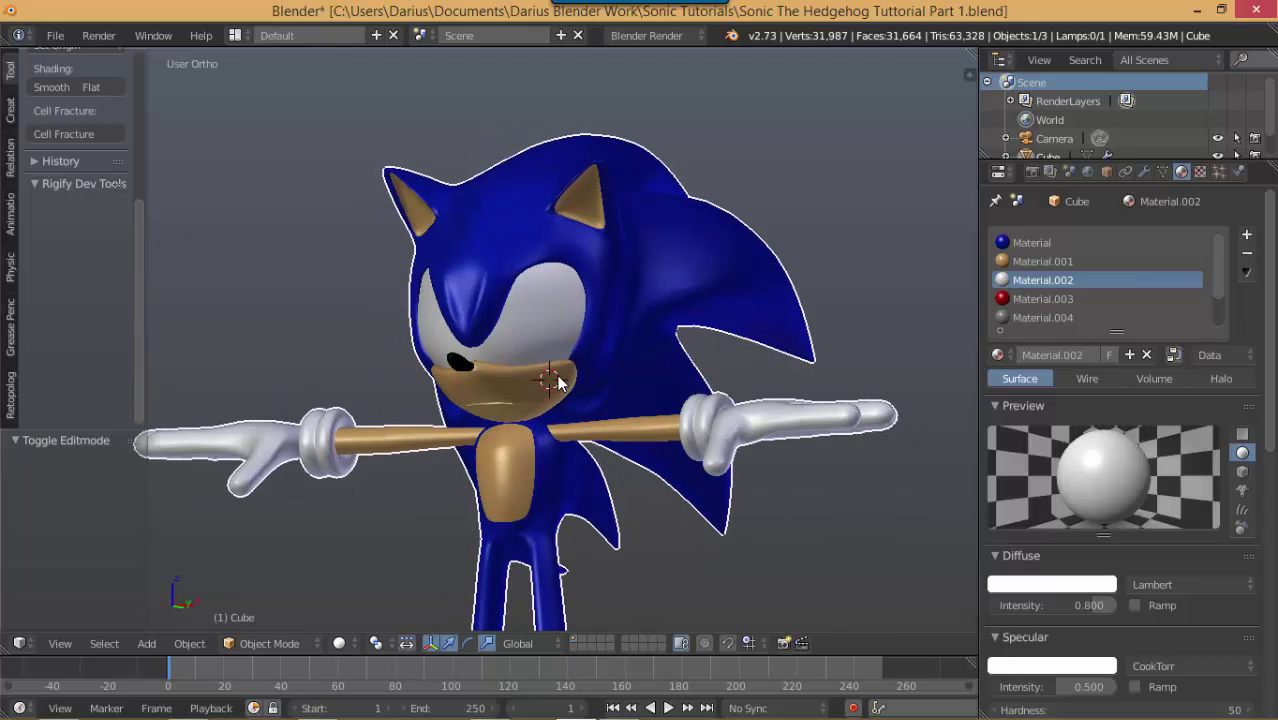
Step: Raise both the diffuse and specular intensity of the white Material.002 to 1.000
{"action": "key", "text": "KP_1"}
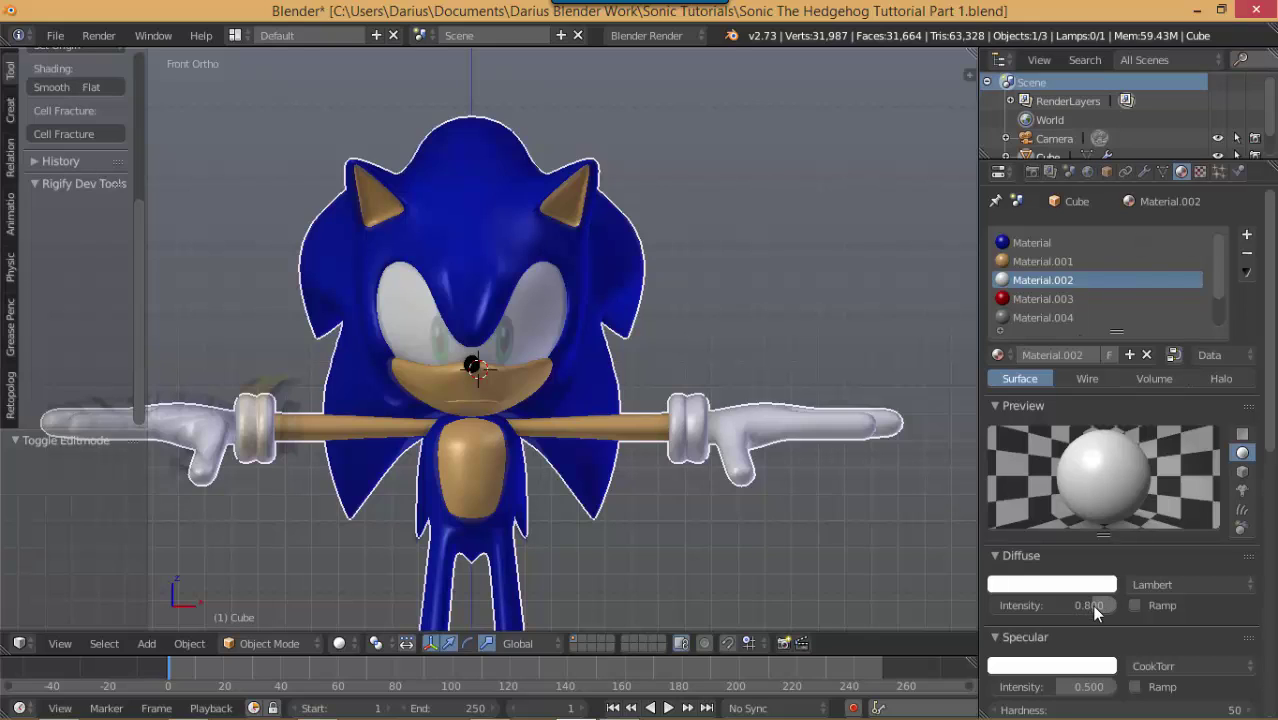
{"action": "left_click_drag", "start_coordinate": [1092, 604], "coordinate": [1255, 607]}
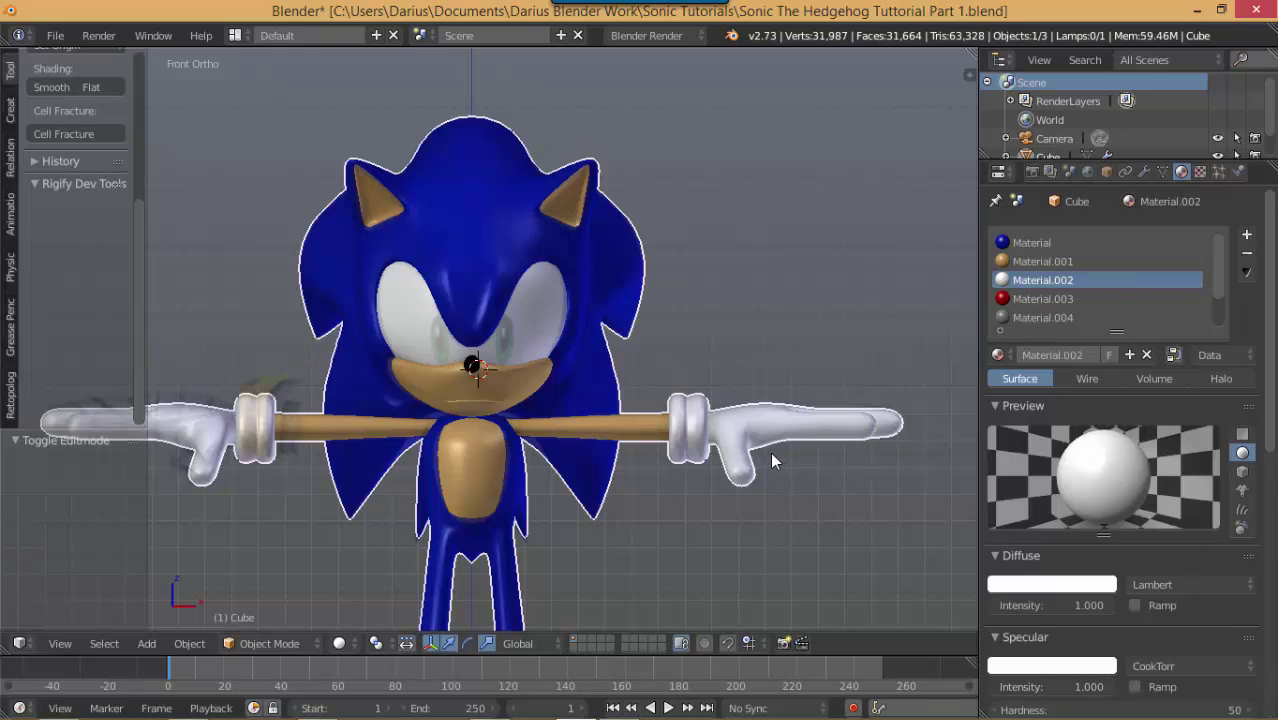
{"action": "middle_click_drag", "start_coordinate": [770, 452], "coordinate": [576, 466]}
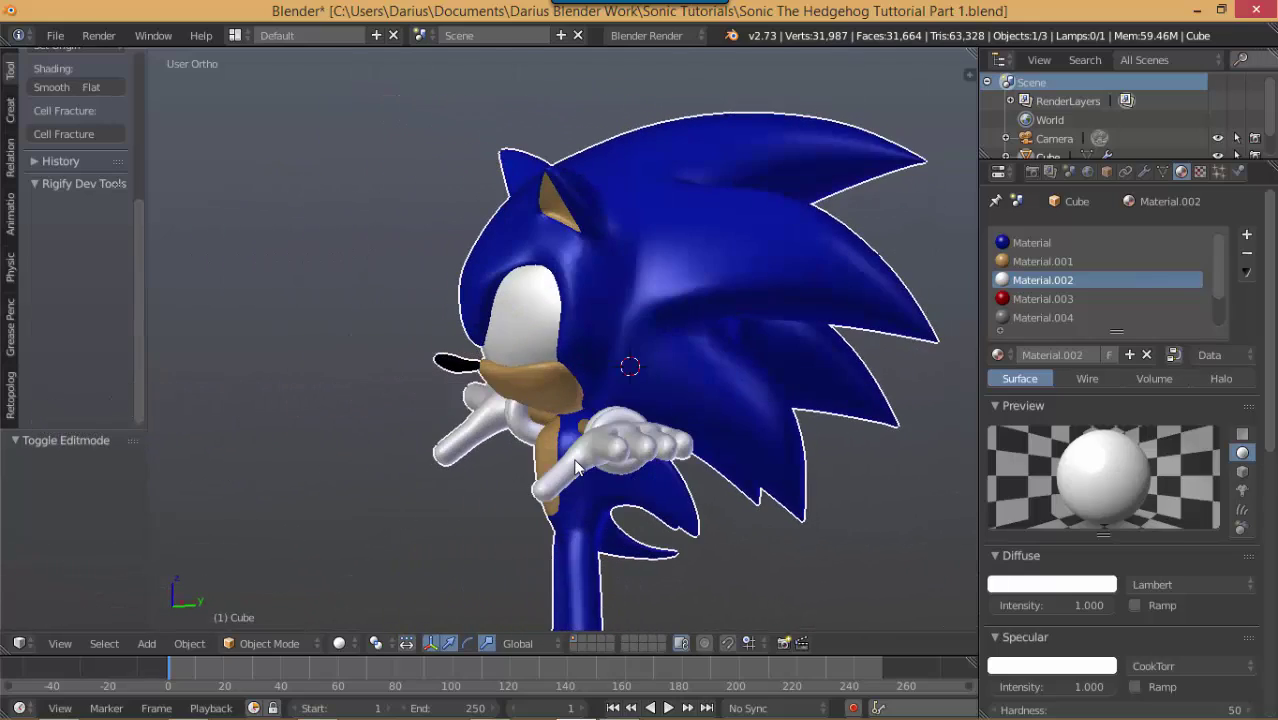
Step: Slide the two connected edges on the side of the head back toward the quills by a factor of -0.850
{"action": "key", "text": "KP_3"}
{"action": "scroll", "coordinate": [575, 466], "scroll_direction": "up", "scroll_amount": 4}
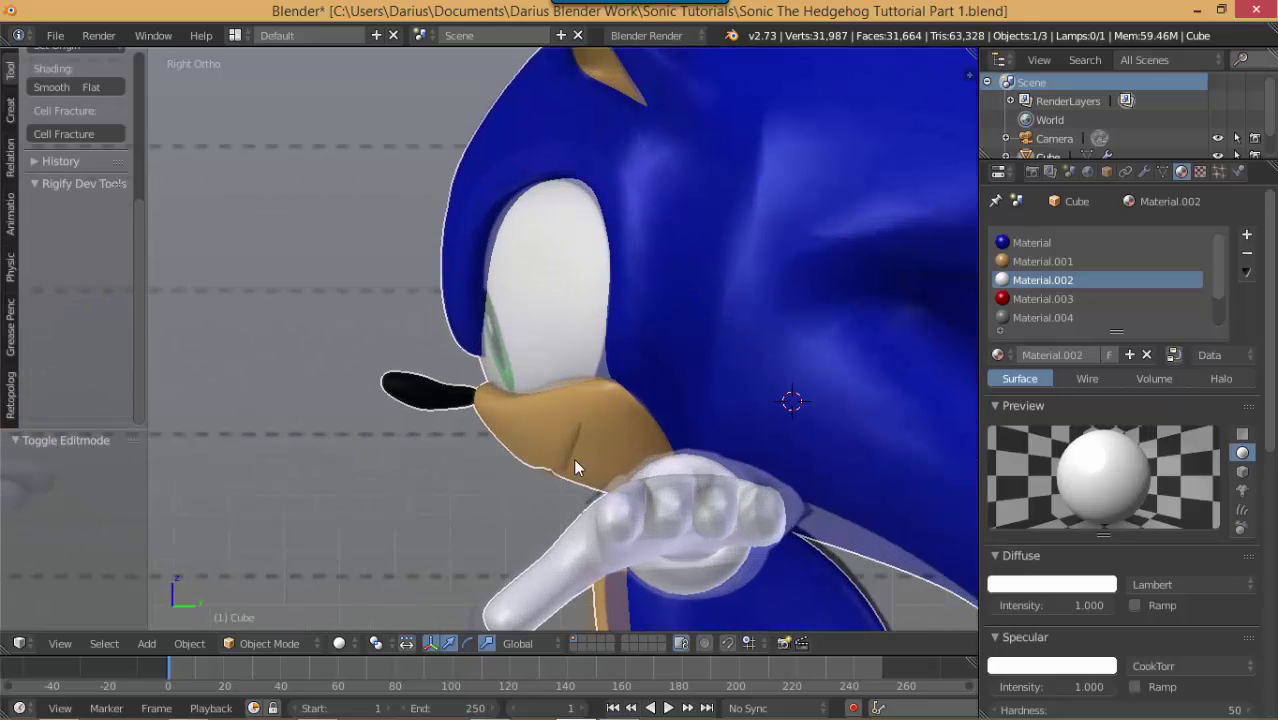
{"action": "middle_click_drag", "start_coordinate": [686, 410], "coordinate": [609, 367], "text": "shift"}
{"action": "scroll", "coordinate": [609, 393], "scroll_direction": "up", "scroll_amount": 3}
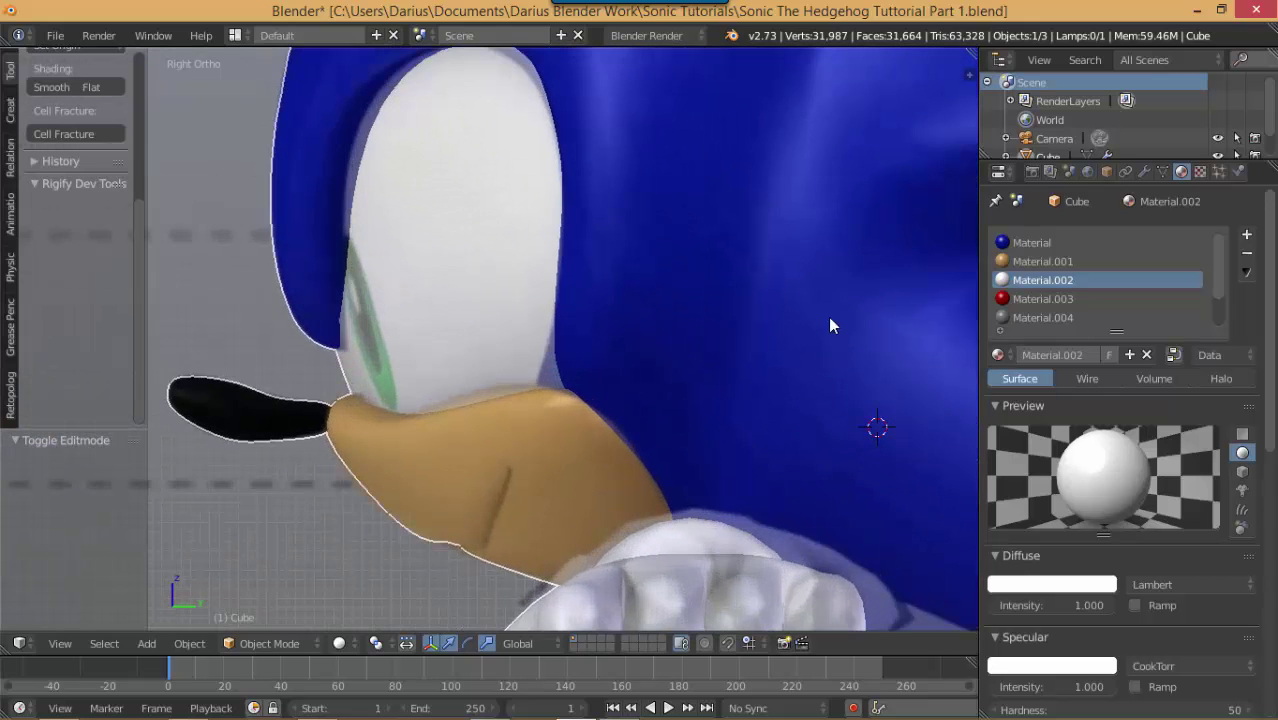
{"action": "middle_click_drag", "start_coordinate": [826, 319], "coordinate": [643, 432], "text": "shift"}
{"action": "scroll", "coordinate": [645, 430], "scroll_direction": "down", "scroll_amount": 5}
{"action": "key", "text": "Tab"}
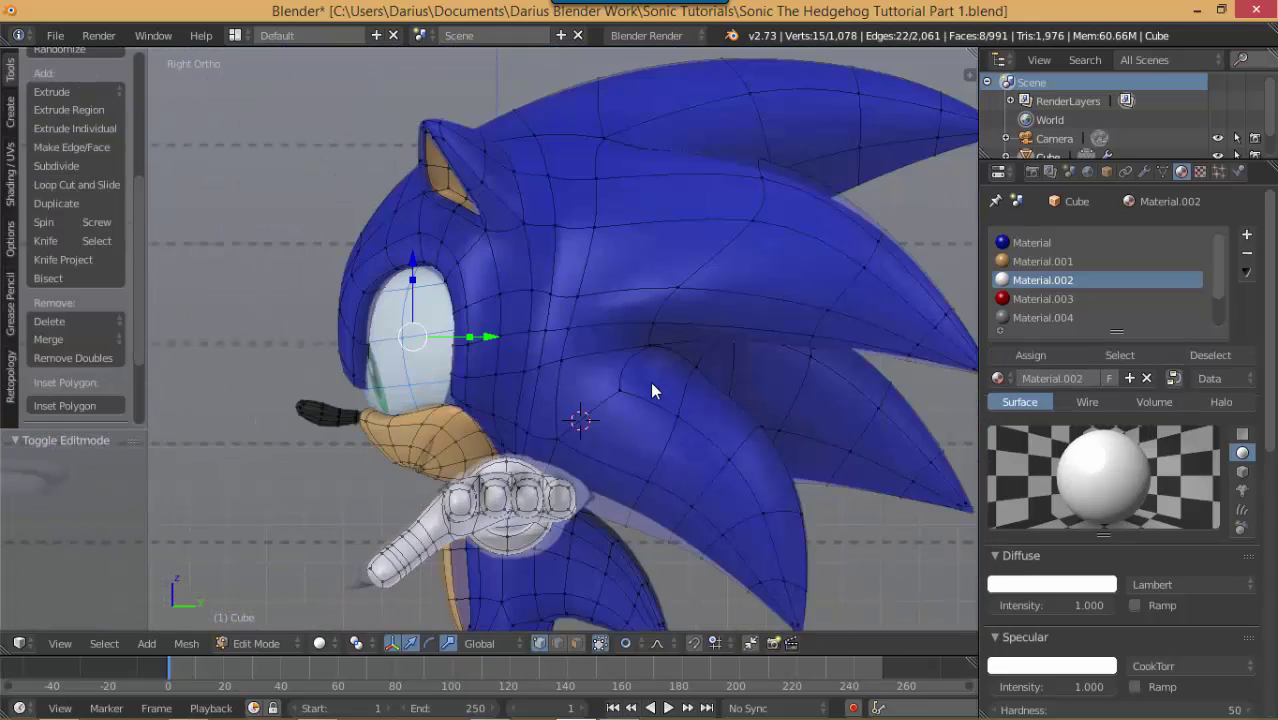
{"action": "scroll", "coordinate": [651, 380], "scroll_direction": "up", "scroll_amount": 1}
{"action": "right_click", "coordinate": [640, 288]}
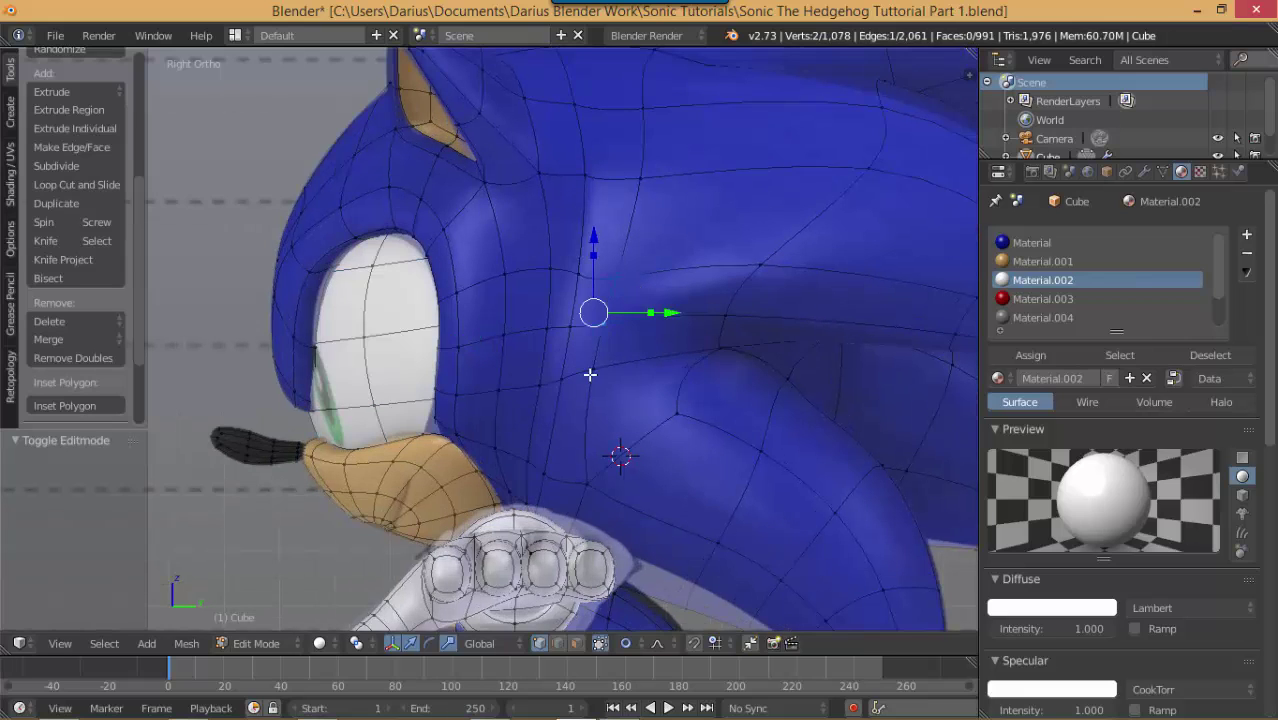
{"action": "key", "text": "g"}
{"action": "key", "text": "g"}
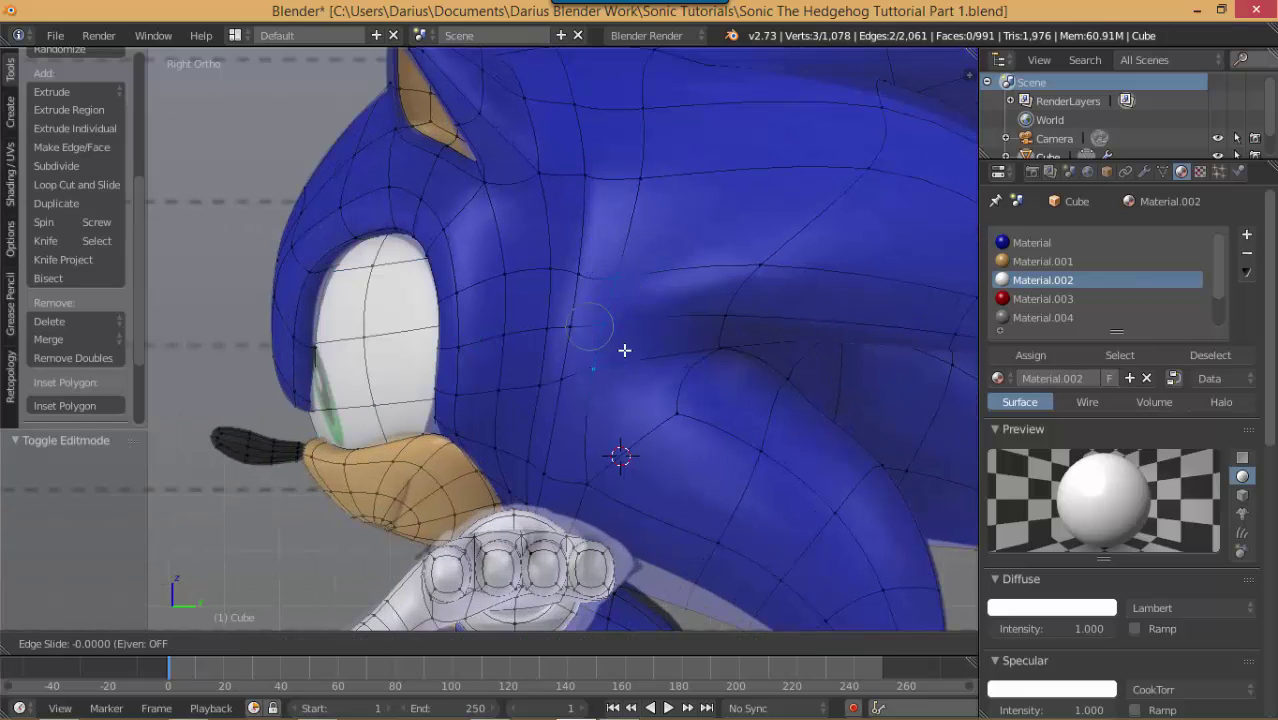
{"action": "left_click", "coordinate": [675, 348]}
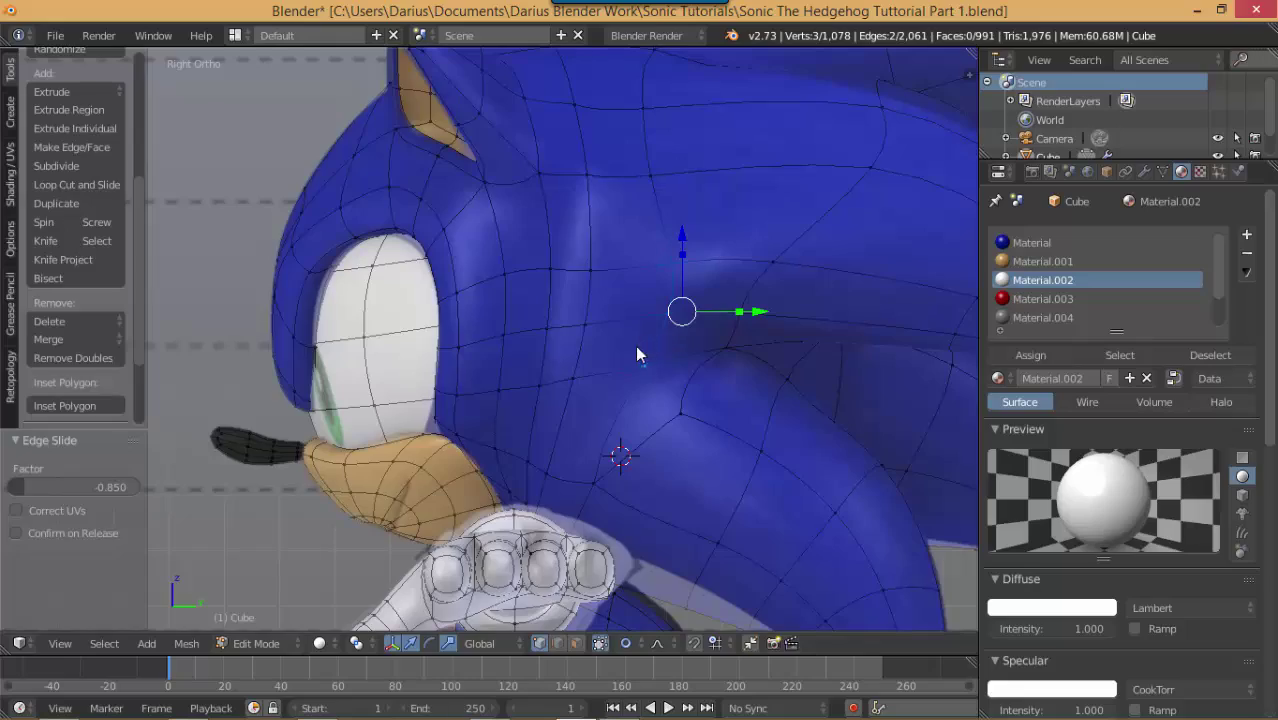
Step: Slide the single edge on the lower side of the head, behind the cheek, by factors of 0.682 and -0.149
{"action": "key", "text": "Tab"}
{"action": "scroll", "coordinate": [600, 350], "scroll_direction": "down", "scroll_amount": 3}
{"action": "middle_click_drag", "start_coordinate": [573, 345], "coordinate": [548, 297]}
{"action": "key", "text": "Tab"}
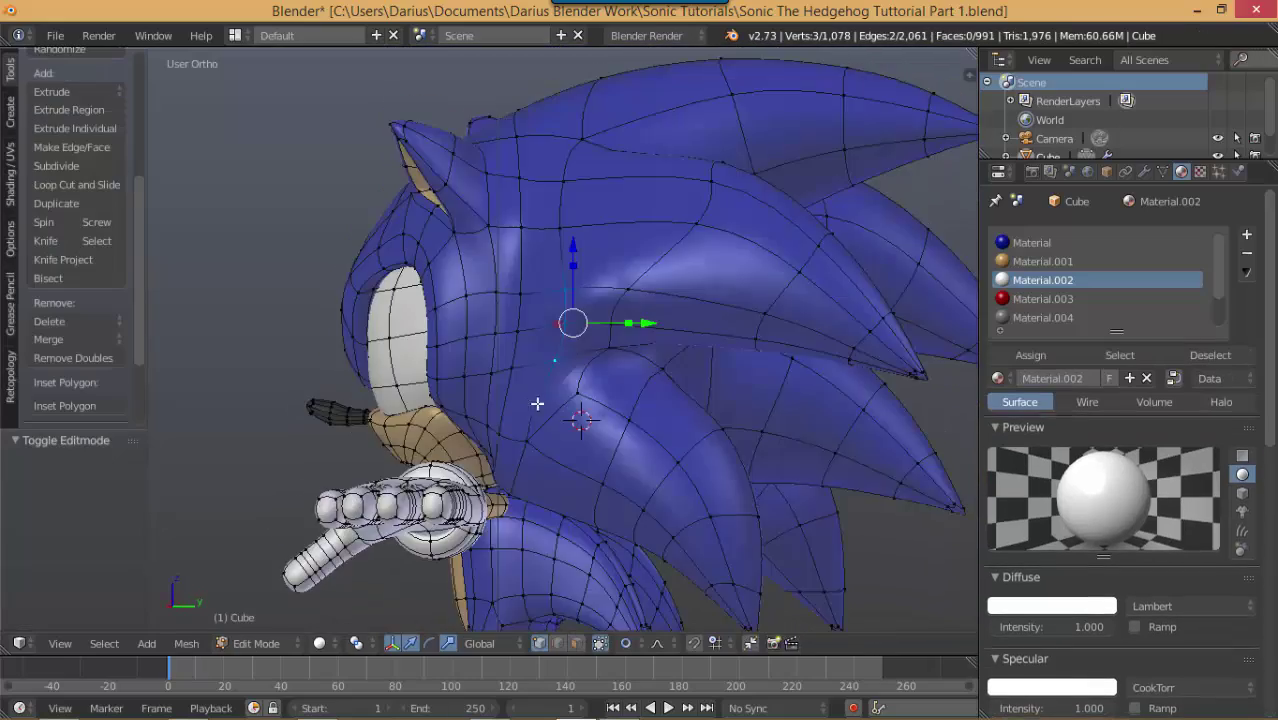
{"action": "middle_click_drag", "start_coordinate": [537, 404], "coordinate": [634, 416]}
{"action": "right_click", "coordinate": [588, 462], "text": "alt"}
{"action": "middle_click_drag", "start_coordinate": [605, 464], "coordinate": [550, 380]}
{"action": "key", "text": "g"}
{"action": "key", "text": "g"}
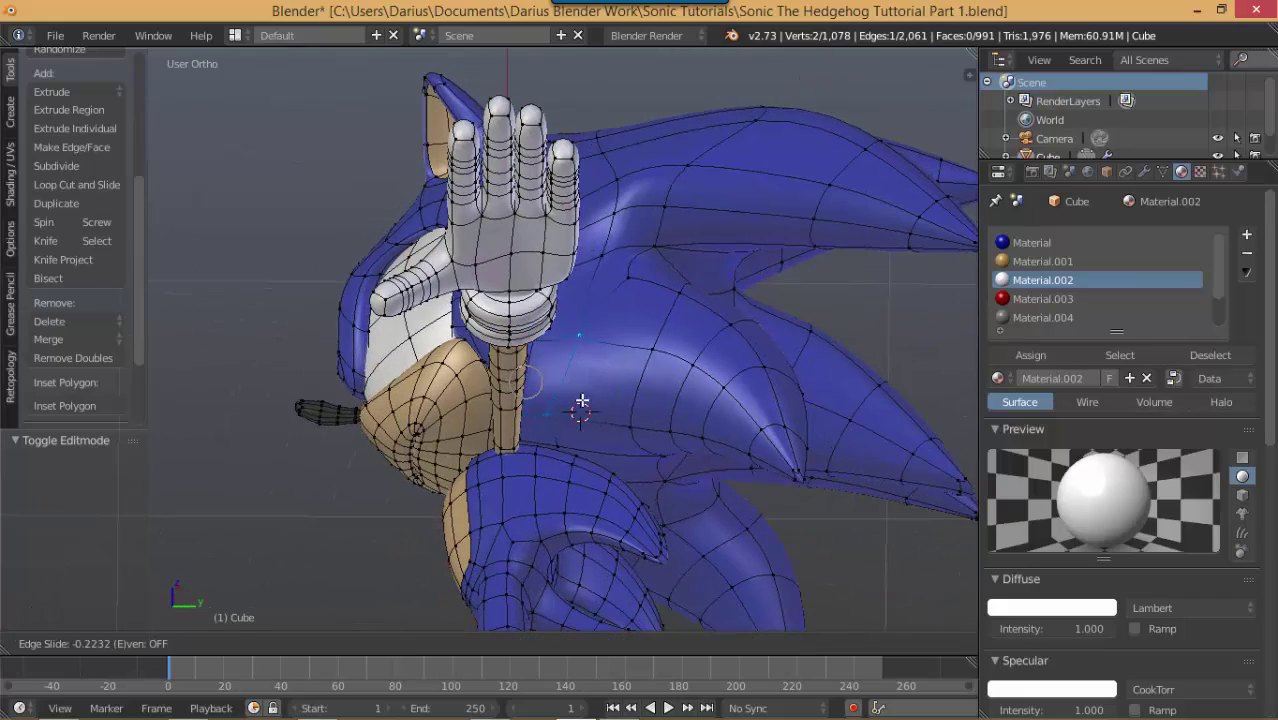
{"action": "left_click", "coordinate": [556, 388]}
{"action": "key", "text": "g"}
{"action": "key", "text": "g"}
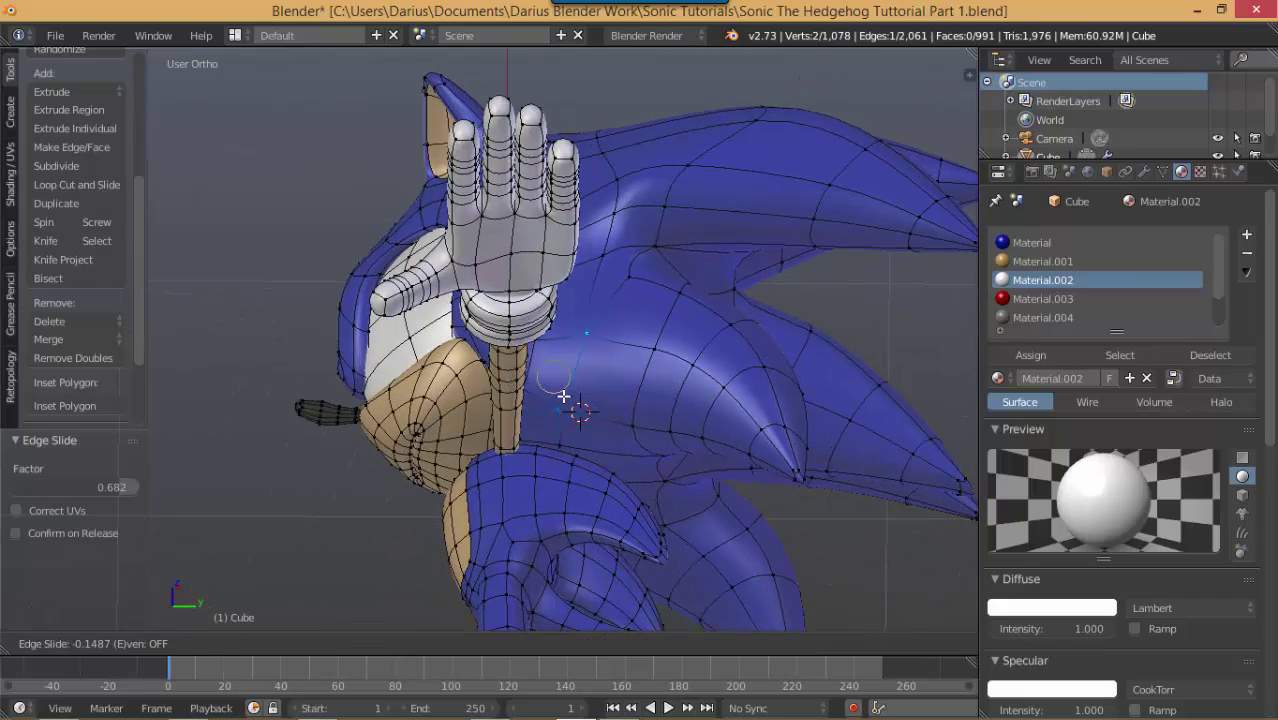
{"action": "left_click", "coordinate": [562, 394]}
{"action": "middle_click_drag", "start_coordinate": [562, 394], "coordinate": [579, 443]}
Step: Slide the 12-vertex edge loop behind the ear back toward the quills in small moves, starting with a factor of -0.463
{"action": "left_click", "coordinate": [535, 474], "text": "alt"}
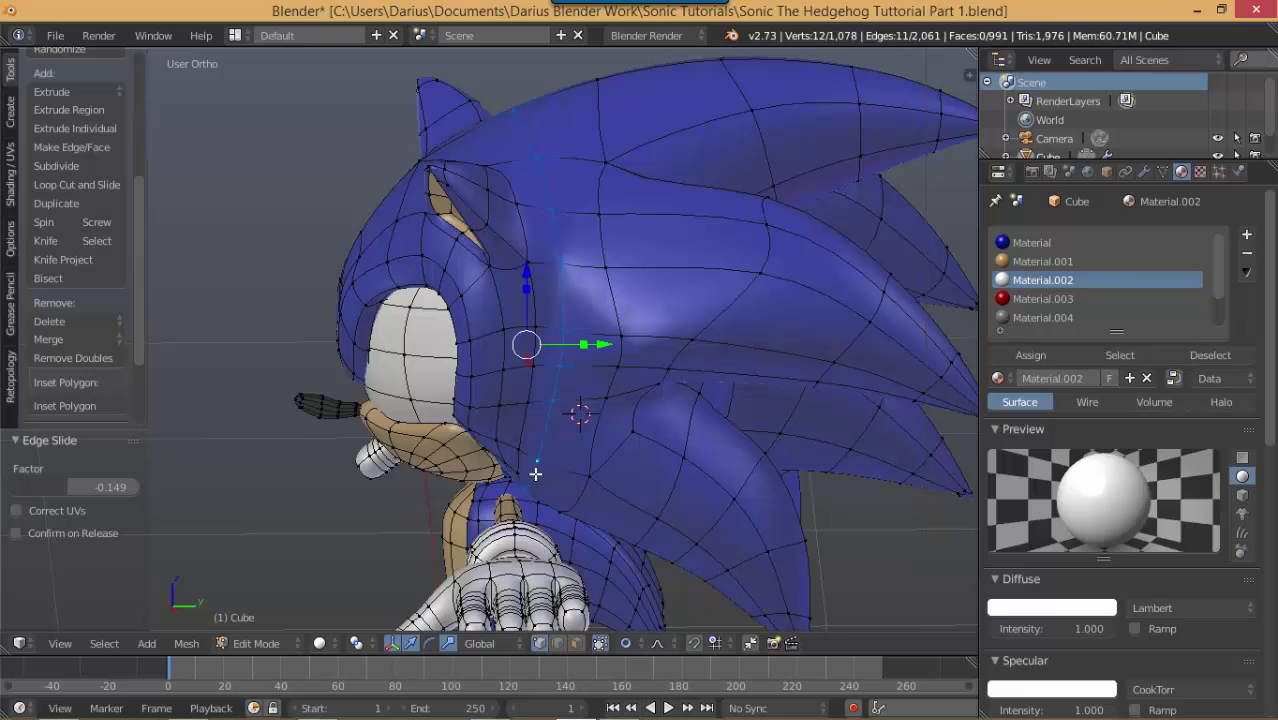
{"action": "key", "text": "g"}
{"action": "key", "text": "g"}
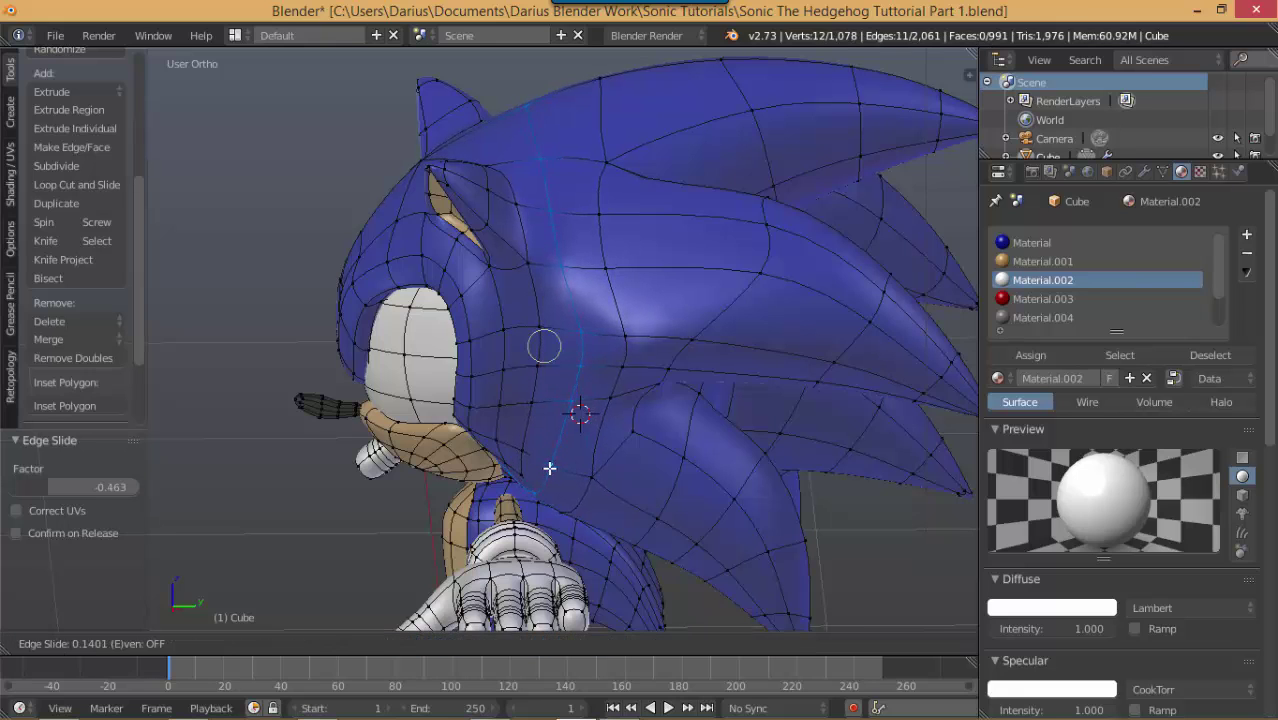
{"action": "left_click", "coordinate": [552, 471]}
{"action": "key", "text": "g"}
{"action": "right_click", "coordinate": [552, 471]}
{"action": "key", "text": "Tab"}
Step: Examine the eyes from the front against the irises and pupils in the reference image
{"action": "middle_click_drag", "start_coordinate": [574, 506], "coordinate": [714, 420]}
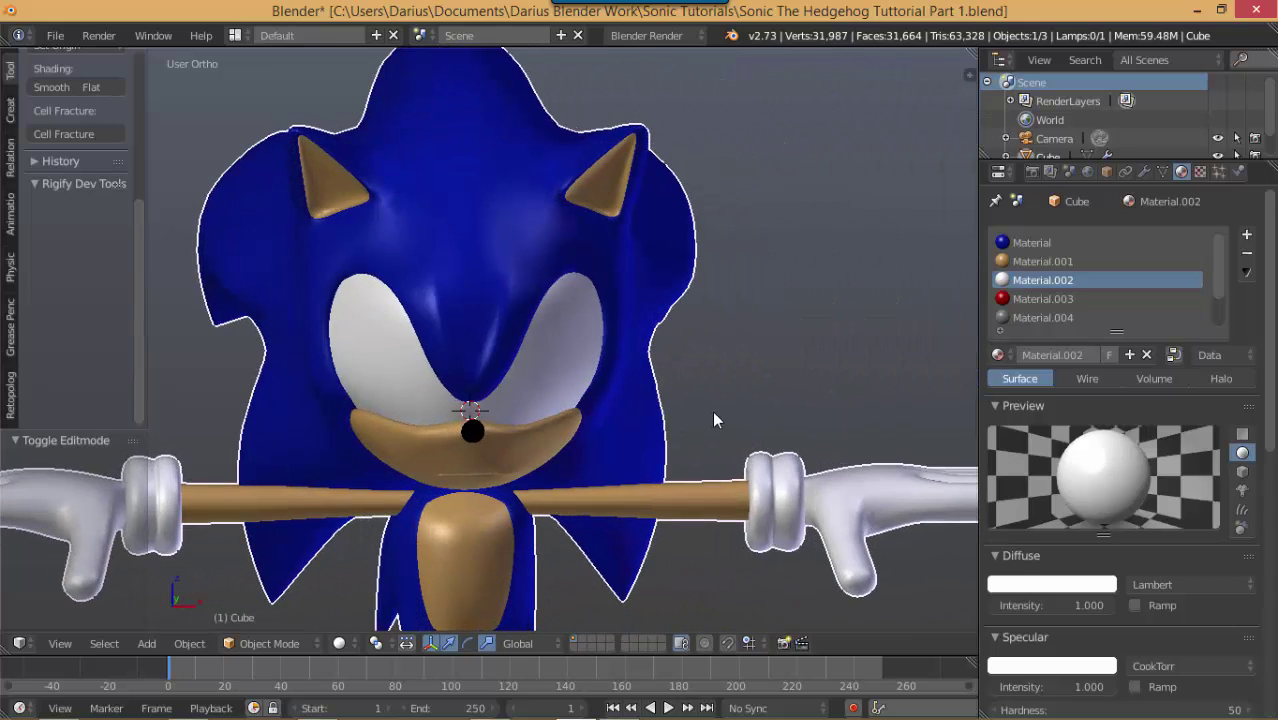
{"action": "key", "text": "KP_1"}
{"action": "scroll", "coordinate": [506, 390], "scroll_direction": "up", "scroll_amount": 7}
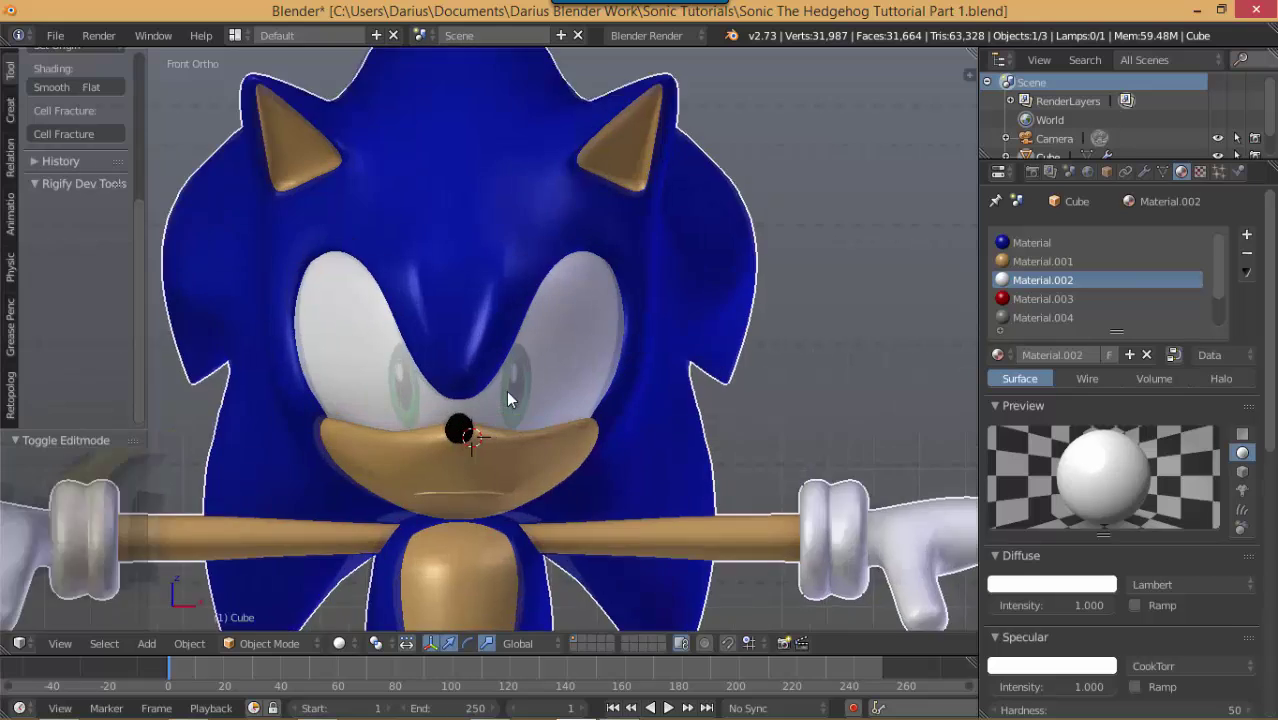
{"action": "key", "text": "Tab"}
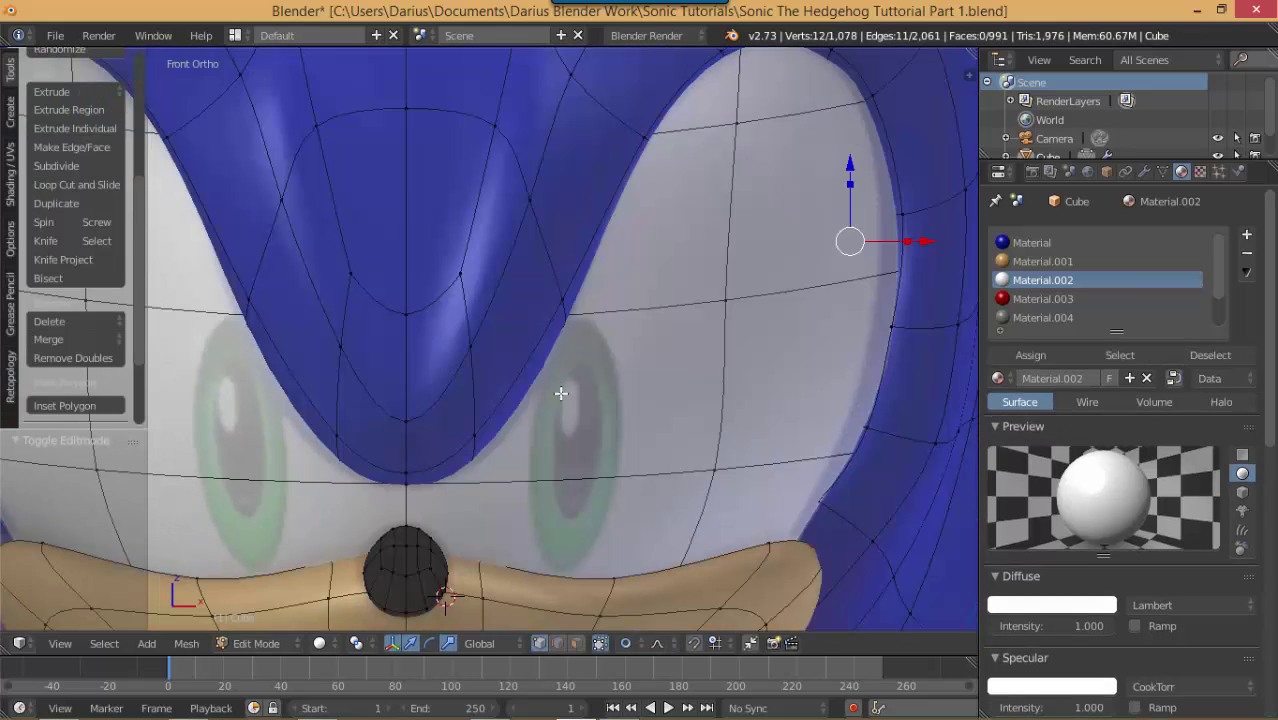
{"action": "scroll", "coordinate": [578, 410], "scroll_direction": "down", "scroll_amount": 8}
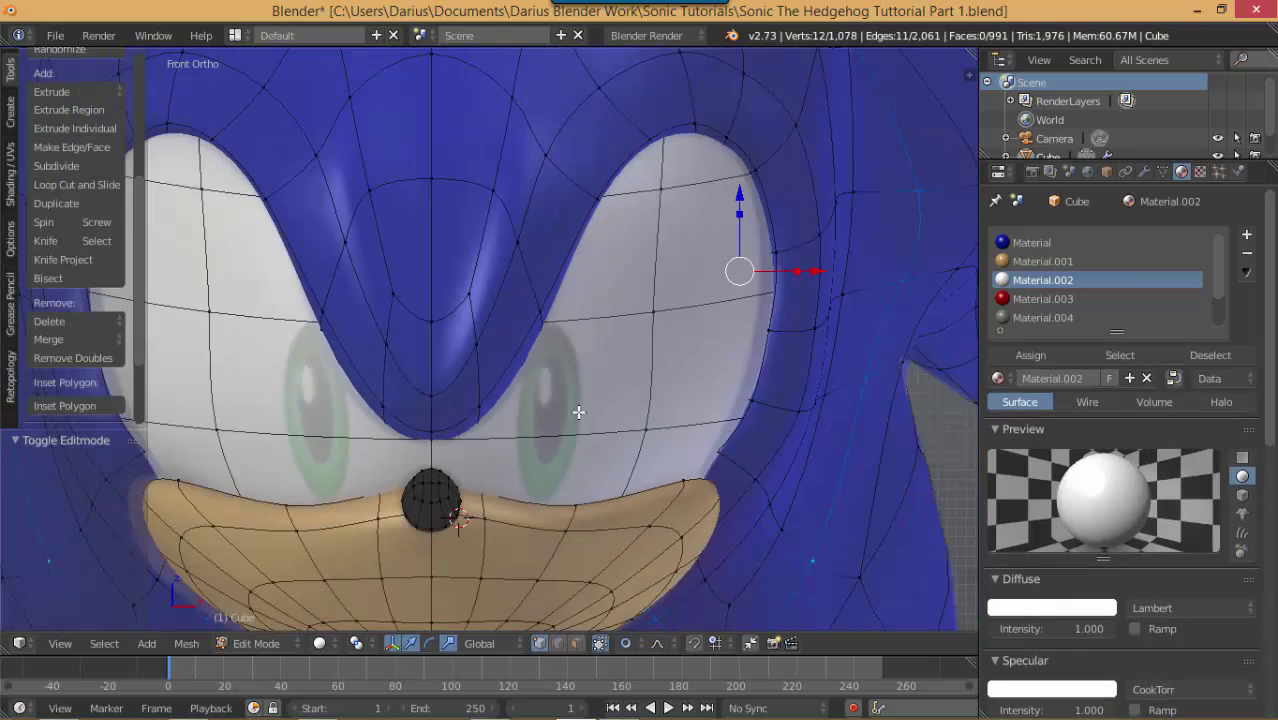
{"action": "scroll", "coordinate": [575, 420], "scroll_direction": "up", "scroll_amount": 5}
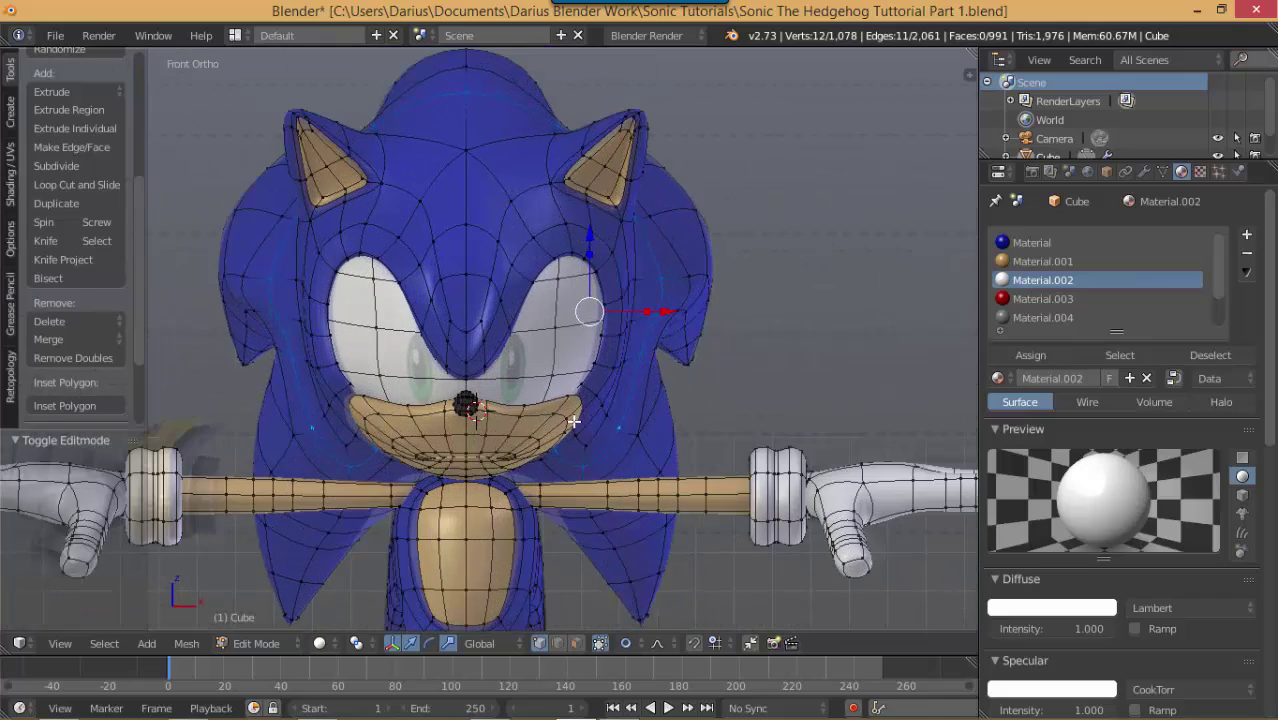
{"action": "scroll", "coordinate": [565, 419], "scroll_direction": "down", "scroll_amount": 4}
{"action": "scroll", "coordinate": [556, 419], "scroll_direction": "up", "scroll_amount": 1}
Step: Place the 3D cursor in the empty space beside the character and add a 12-vertex mesh circle there
{"action": "key", "text": "shift+s"}
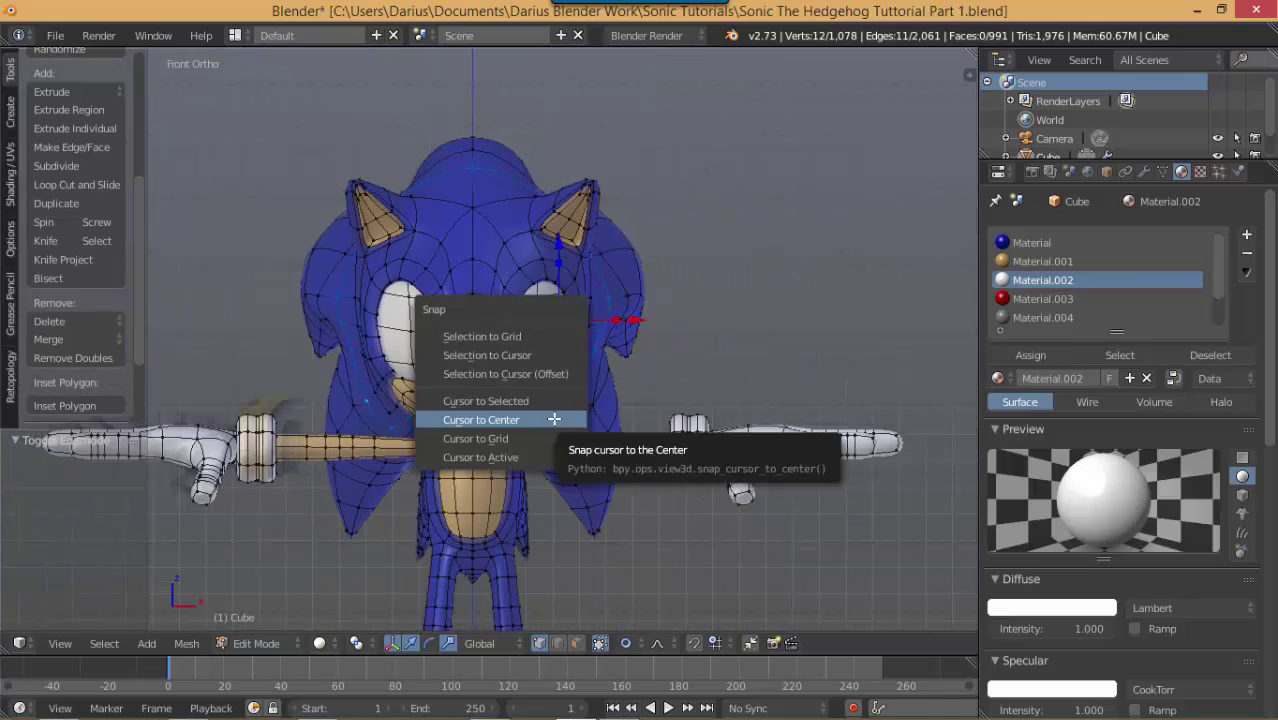
{"action": "scroll", "coordinate": [715, 455], "scroll_direction": "down", "scroll_amount": 6}
{"action": "scroll", "coordinate": [640, 448], "scroll_direction": "up", "scroll_amount": 1}
{"action": "middle_click_drag", "start_coordinate": [613, 440], "coordinate": [480, 404], "text": "shift"}
{"action": "left_click", "coordinate": [785, 365]}
{"action": "key", "text": "shift+a"}
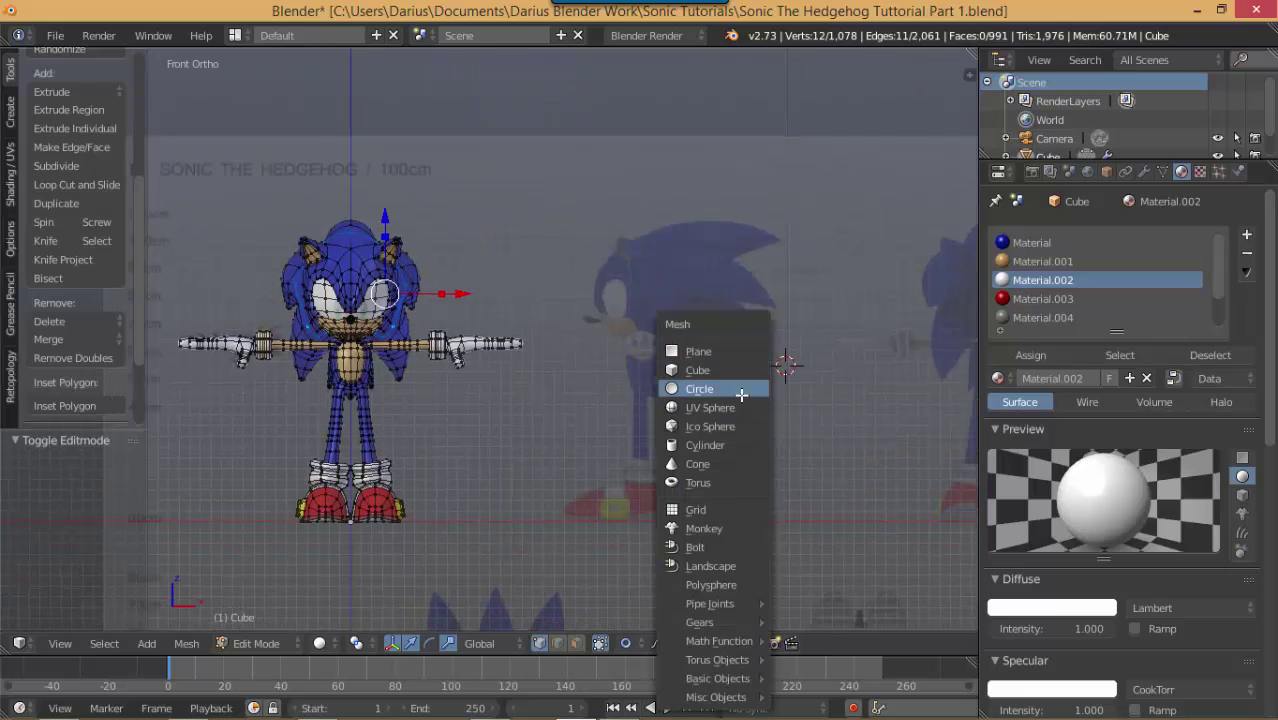
{"action": "left_click", "coordinate": [742, 390]}
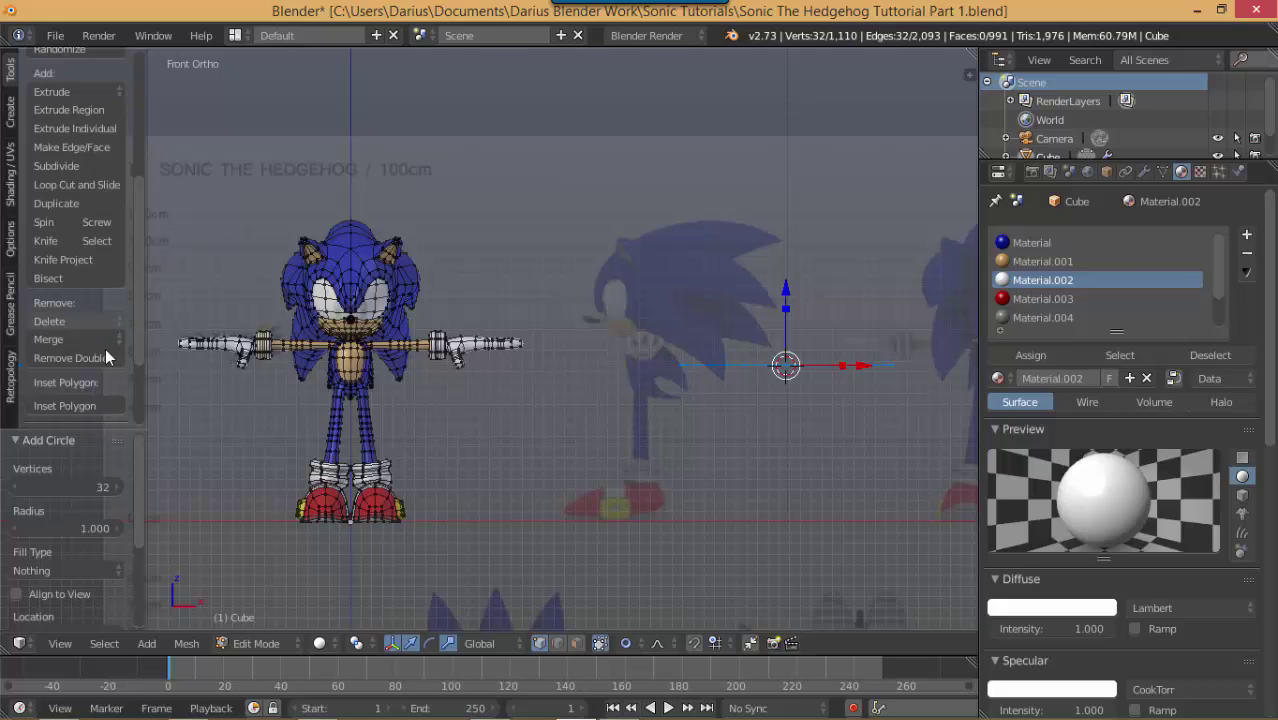
{"action": "left_click", "coordinate": [95, 484]}
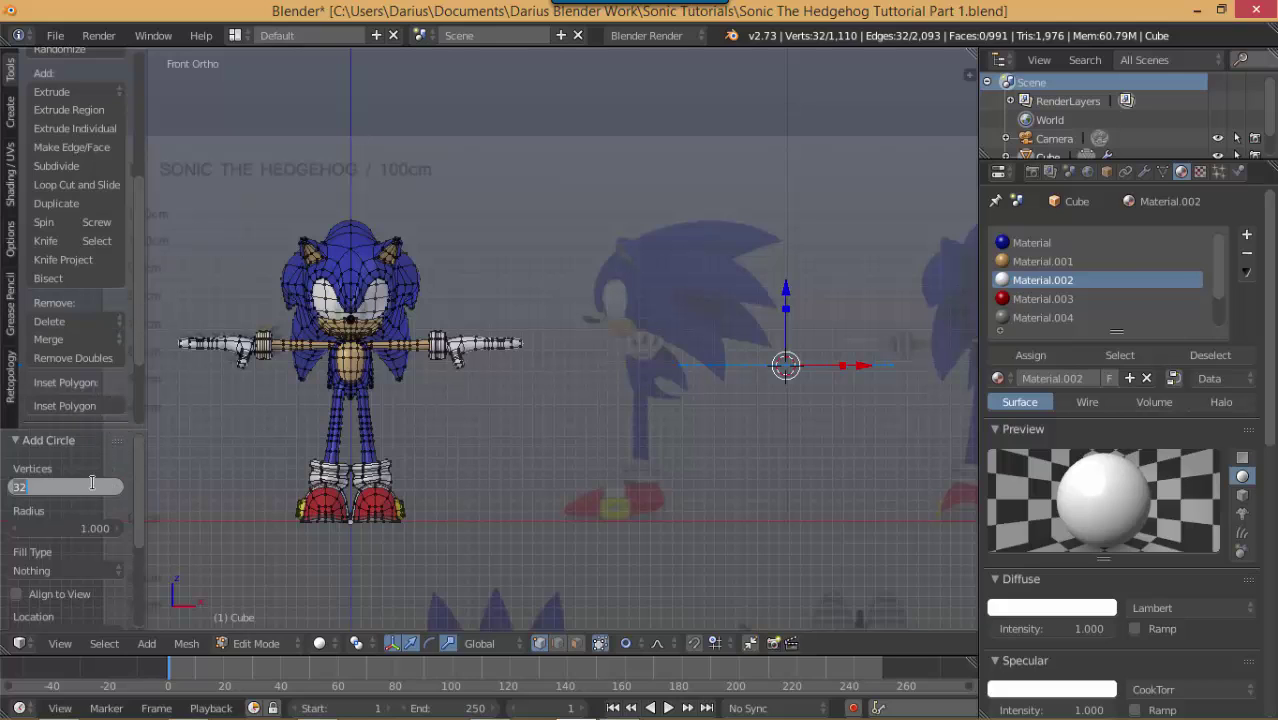
{"action": "type", "text": "12"}
{"action": "key", "text": "Return"}
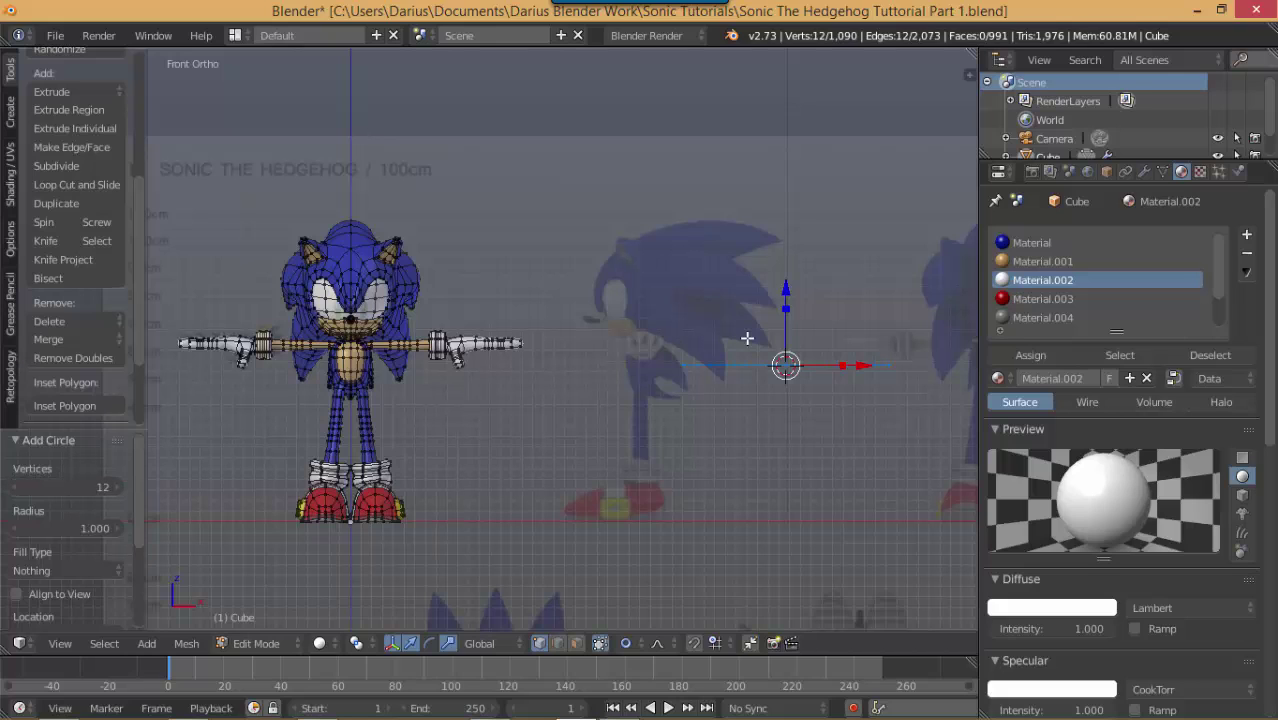
Step: Rotate the circle 90° about X and narrow it along X to a scale of about 0.166
{"action": "key", "text": "r"}
{"action": "type", "text": "x"}
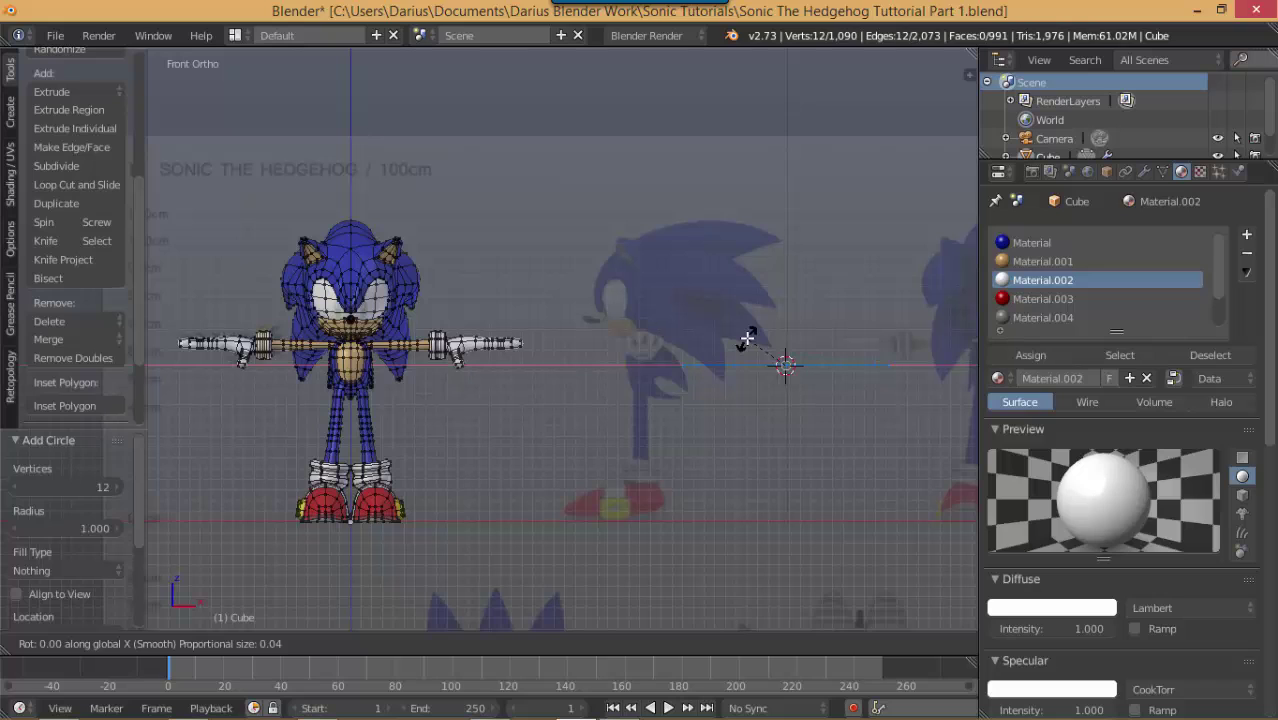
{"action": "type", "text": "90"}
{"action": "key", "text": "Return"}
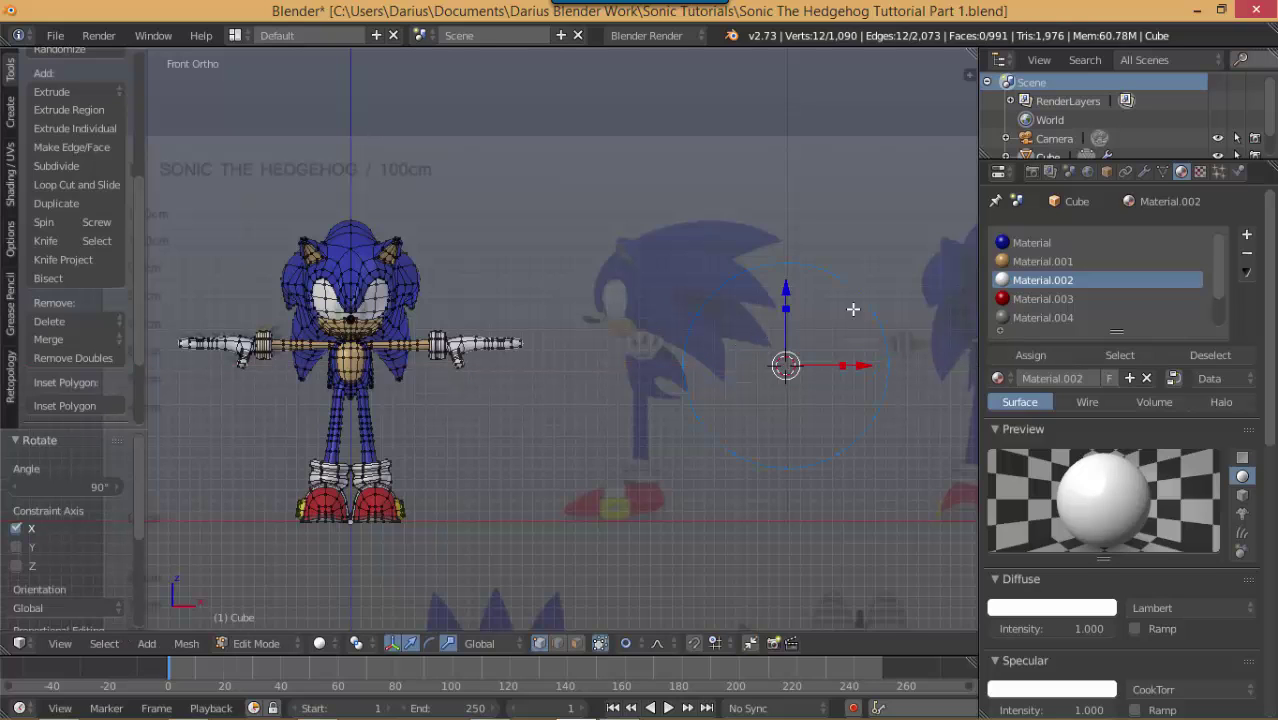
{"action": "key", "text": "s"}
{"action": "key", "text": "x"}
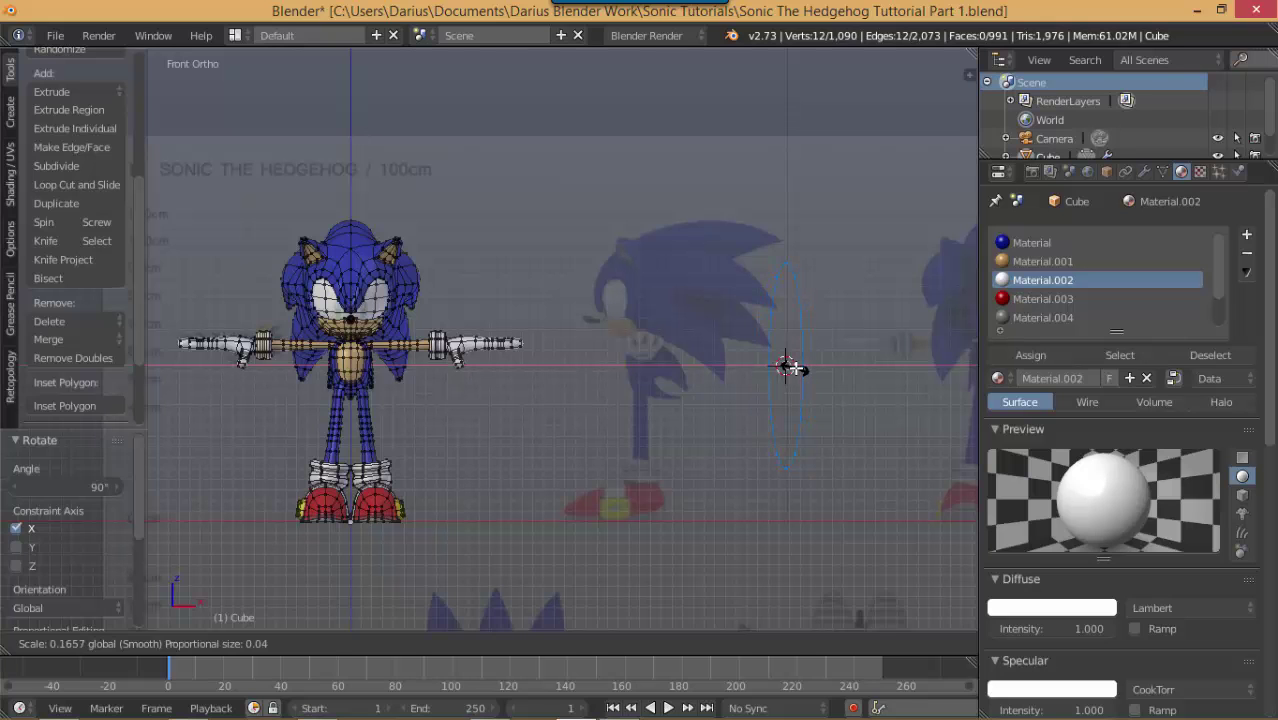
{"action": "left_click", "coordinate": [785, 366]}
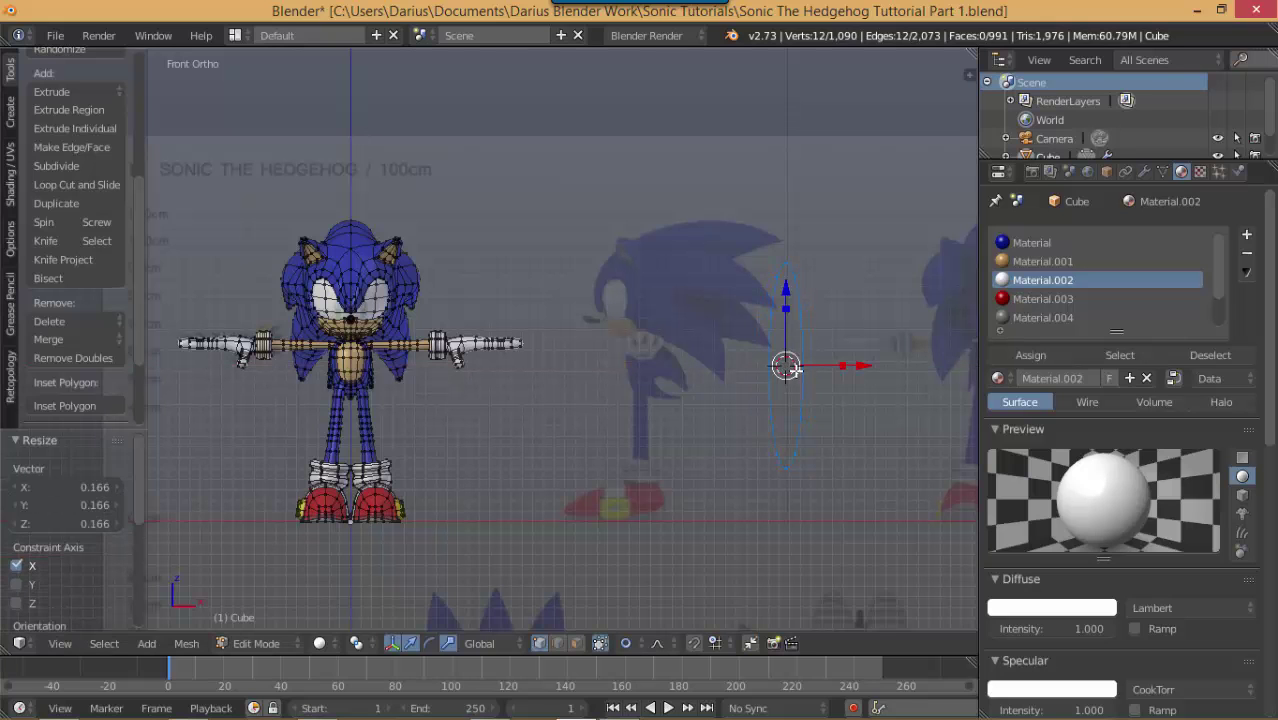
Step: Turn off proportional editing and extrude the narrowed circle inward, scaling the new inner loop to about 0.465
{"action": "scroll", "coordinate": [850, 348], "scroll_direction": "up", "scroll_amount": 4}
{"action": "middle_click_drag", "start_coordinate": [728, 302], "coordinate": [417, 265], "text": "shift"}
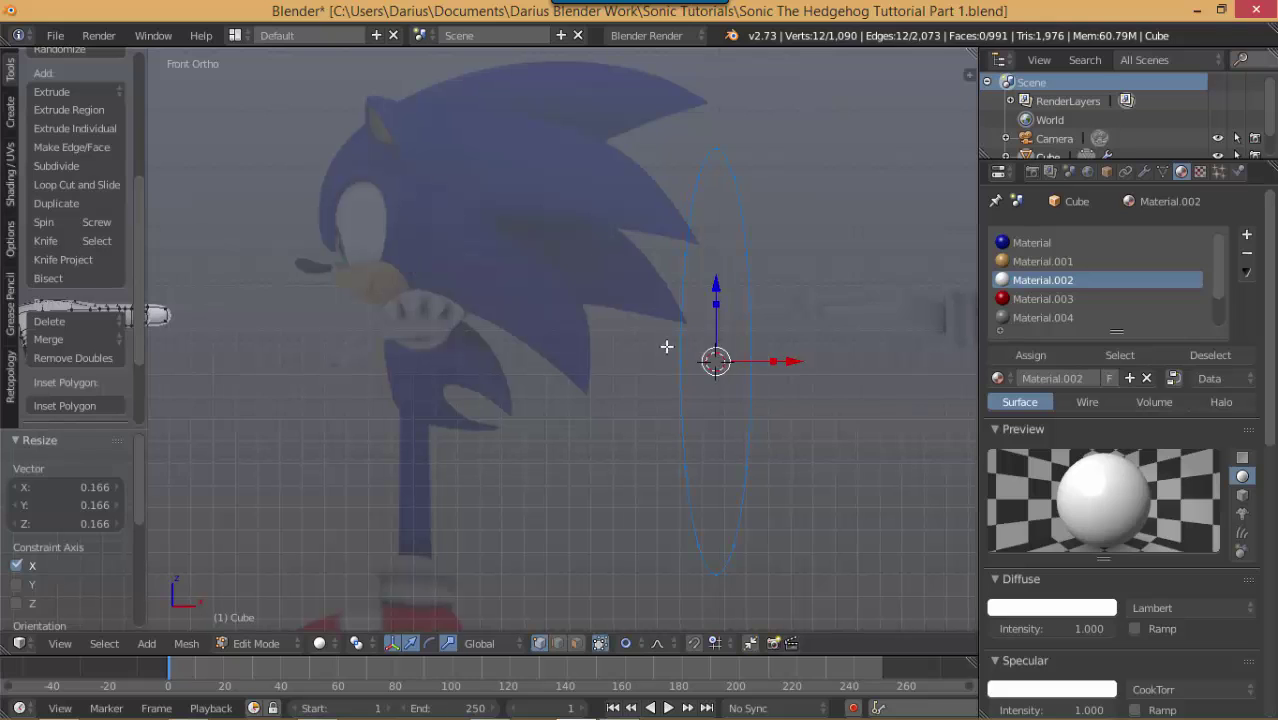
{"action": "middle_click_drag", "start_coordinate": [807, 343], "coordinate": [722, 322], "text": "shift"}
{"action": "scroll", "coordinate": [722, 322], "scroll_direction": "up", "scroll_amount": 3}
{"action": "middle_click_drag", "start_coordinate": [817, 324], "coordinate": [685, 332], "text": "shift"}
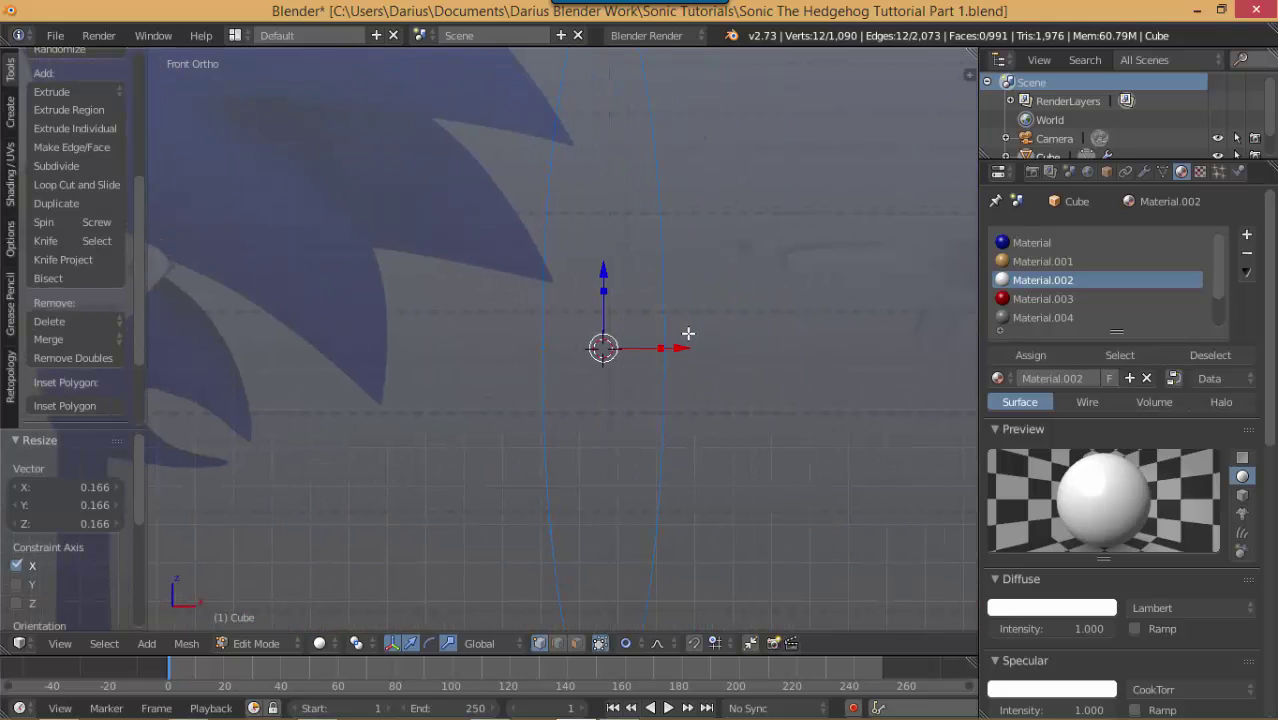
{"action": "key", "text": "e"}
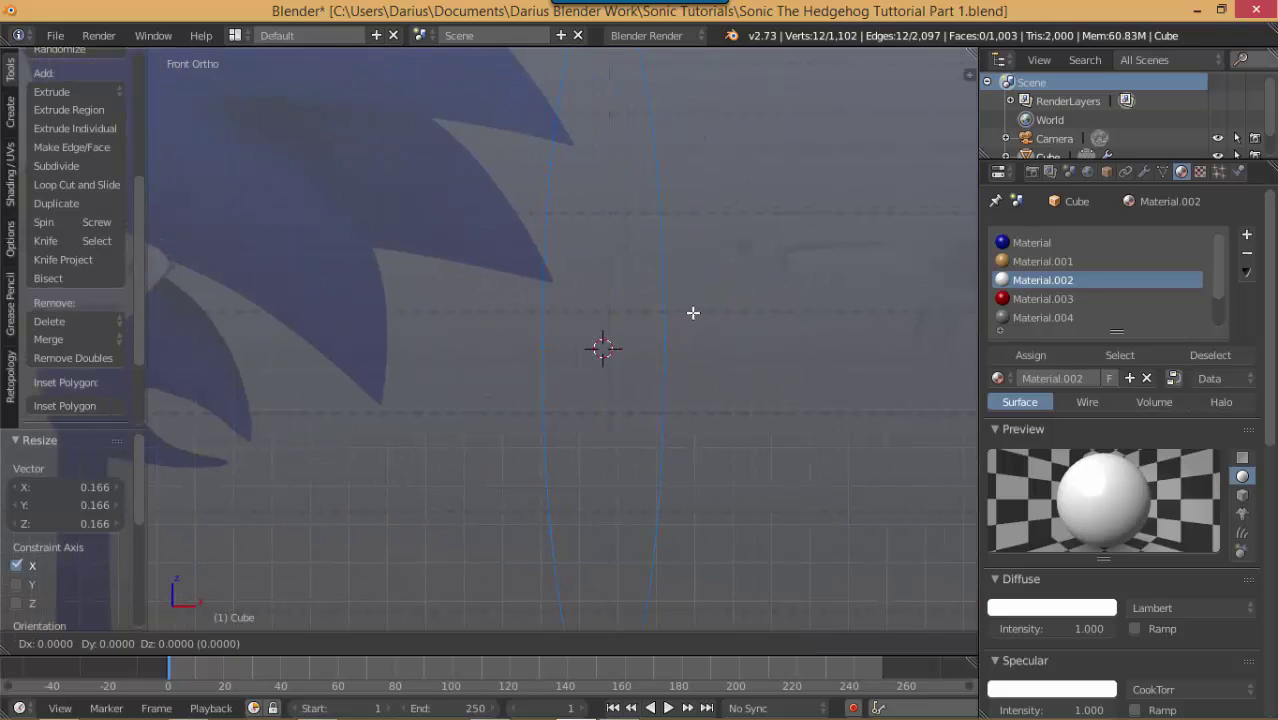
{"action": "right_click", "coordinate": [681, 313]}
{"action": "key", "text": "o"}
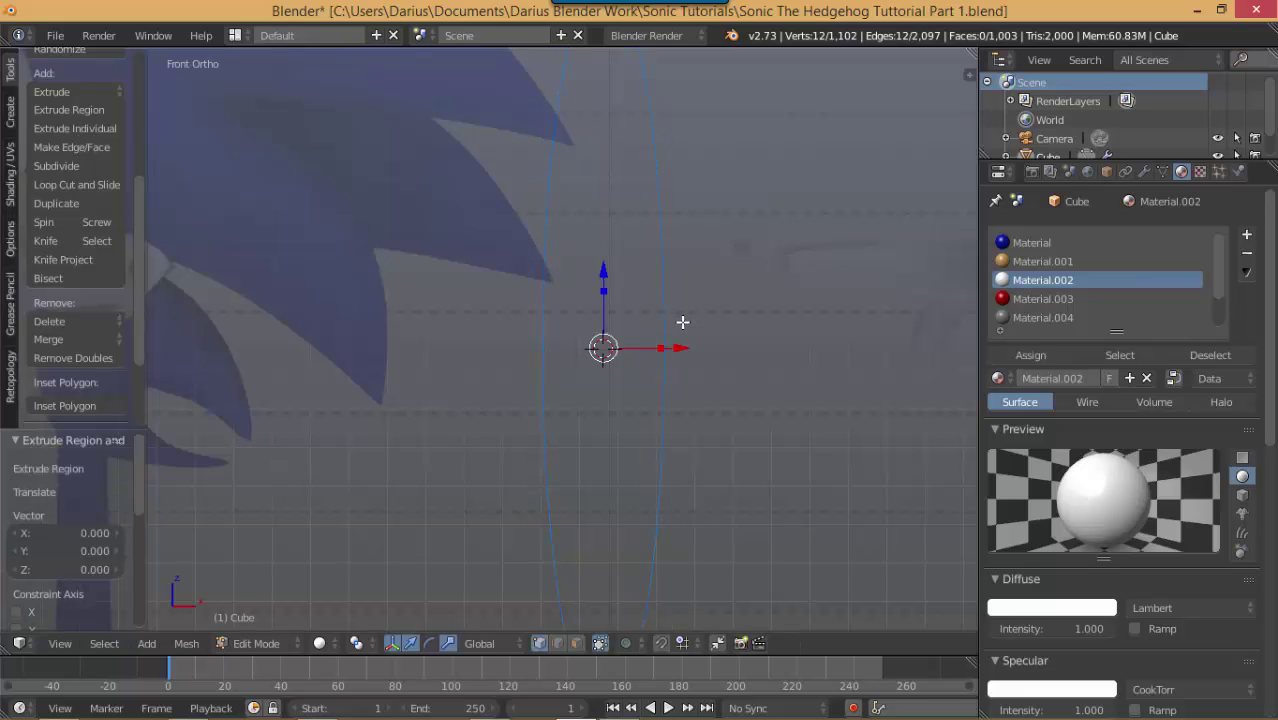
{"action": "key", "text": "s"}
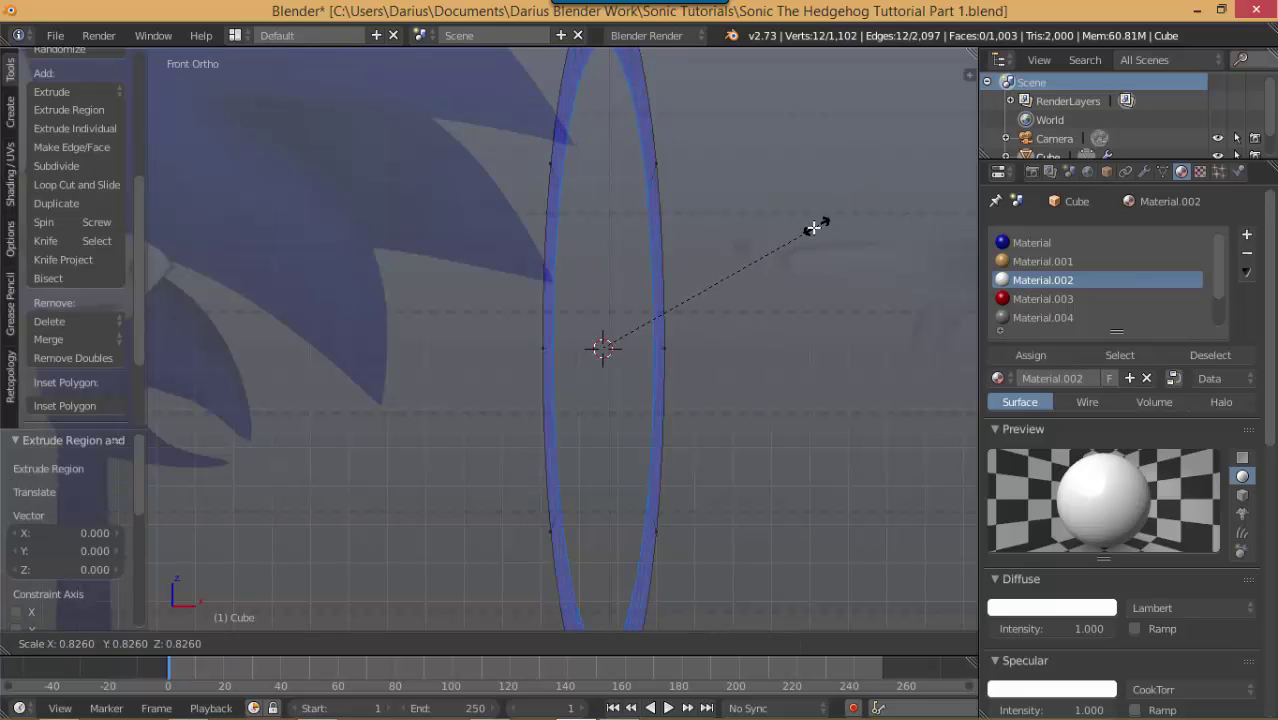
{"action": "left_click", "coordinate": [735, 282]}
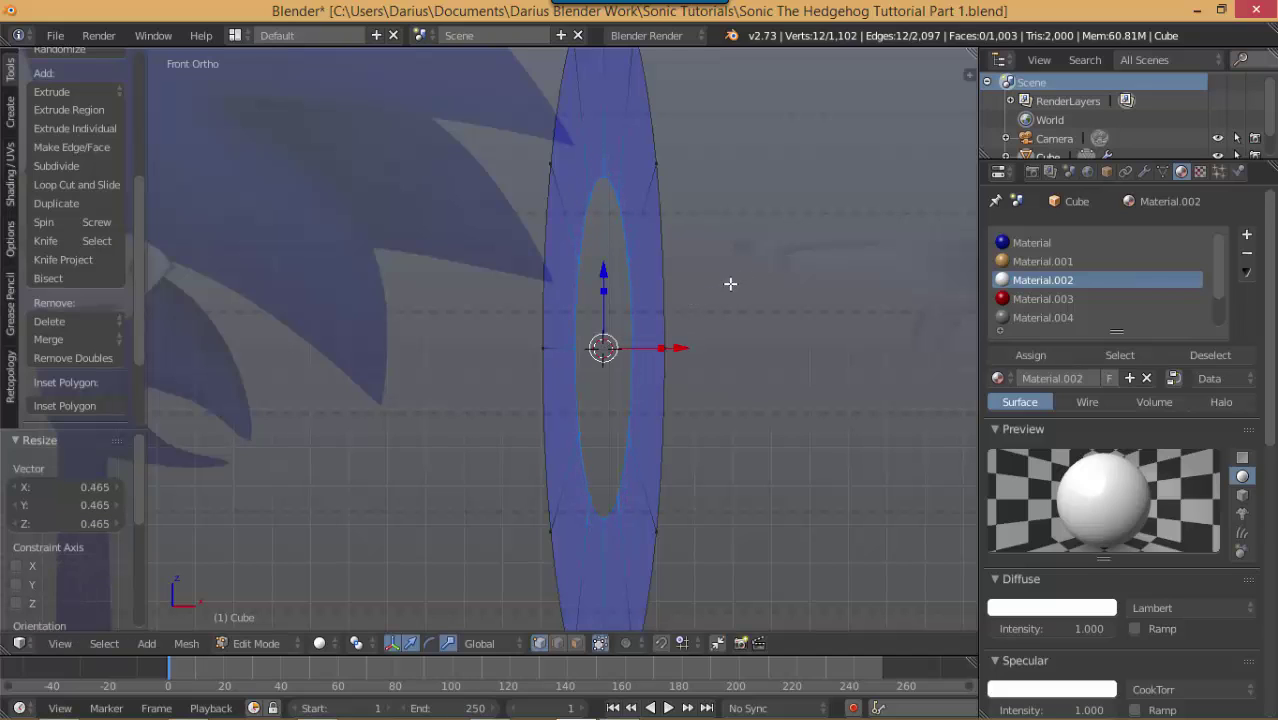
Step: Connect the two side vertices of the inner loop with a horizontal edge and subdivide it with one cut
{"action": "right_click", "coordinate": [643, 356]}
{"action": "right_click", "coordinate": [570, 358], "text": "shift"}
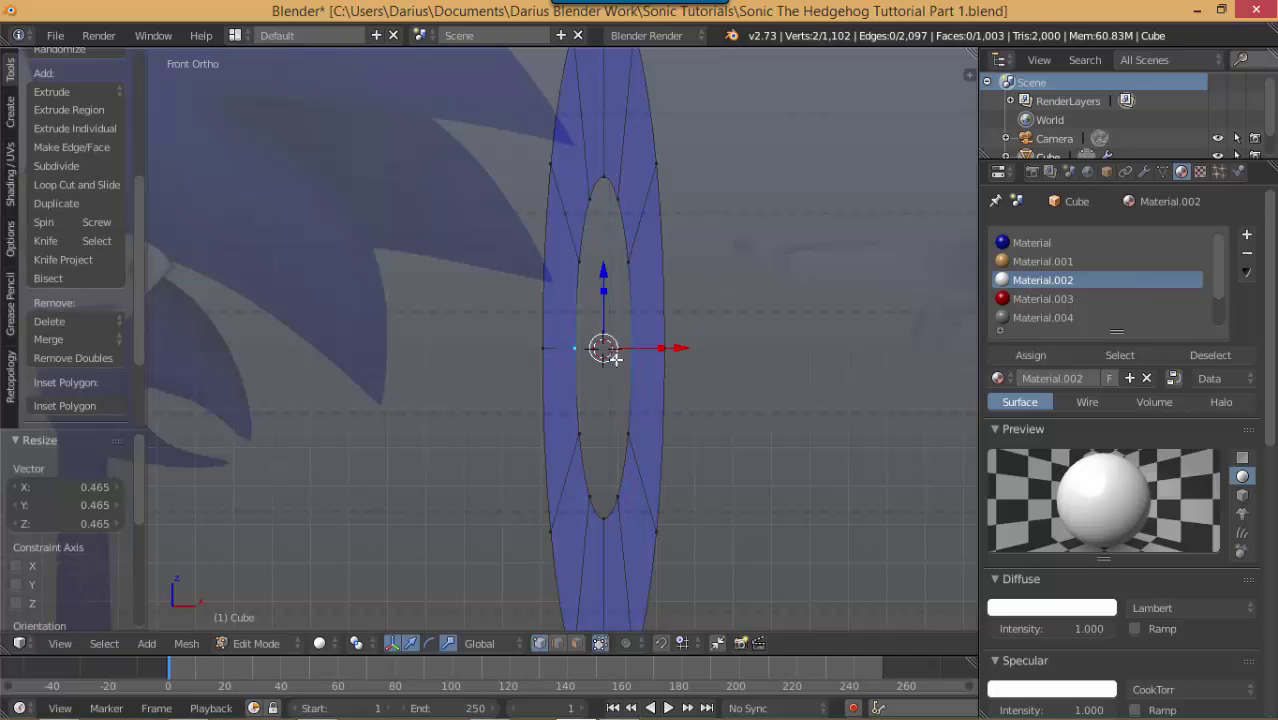
{"action": "key", "text": "f"}
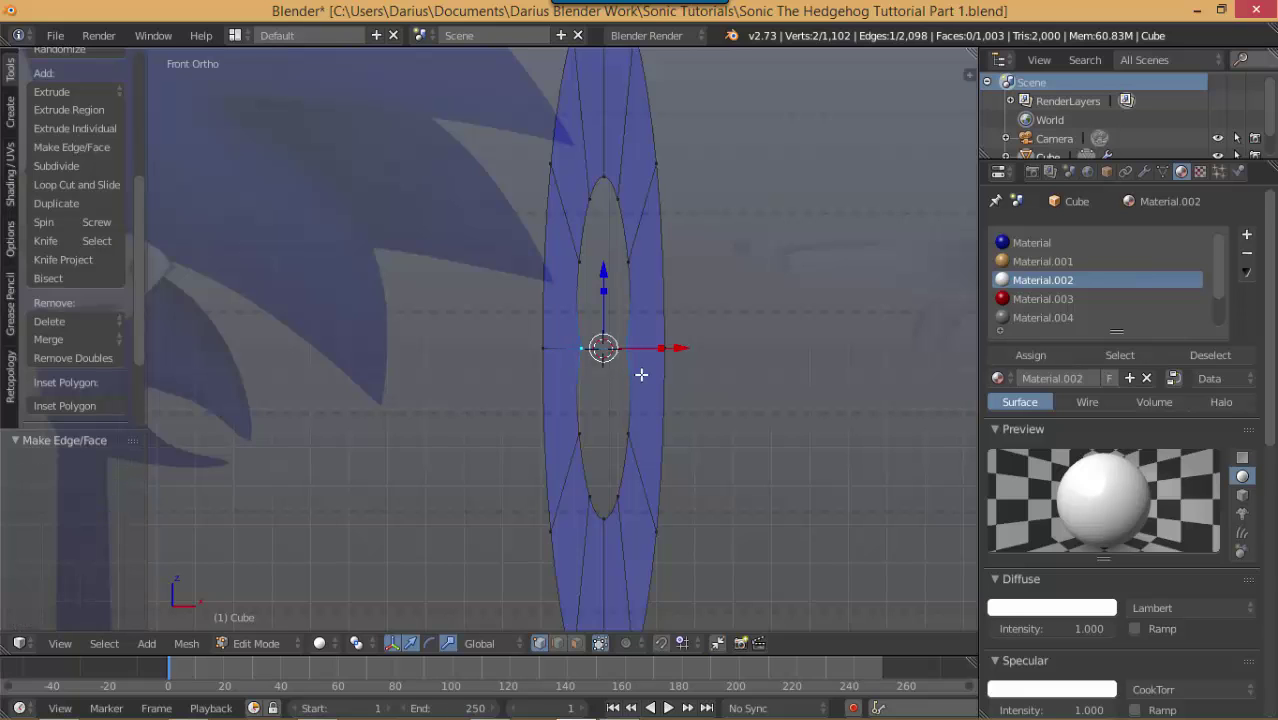
{"action": "scroll", "coordinate": [642, 371], "scroll_direction": "up", "scroll_amount": 2}
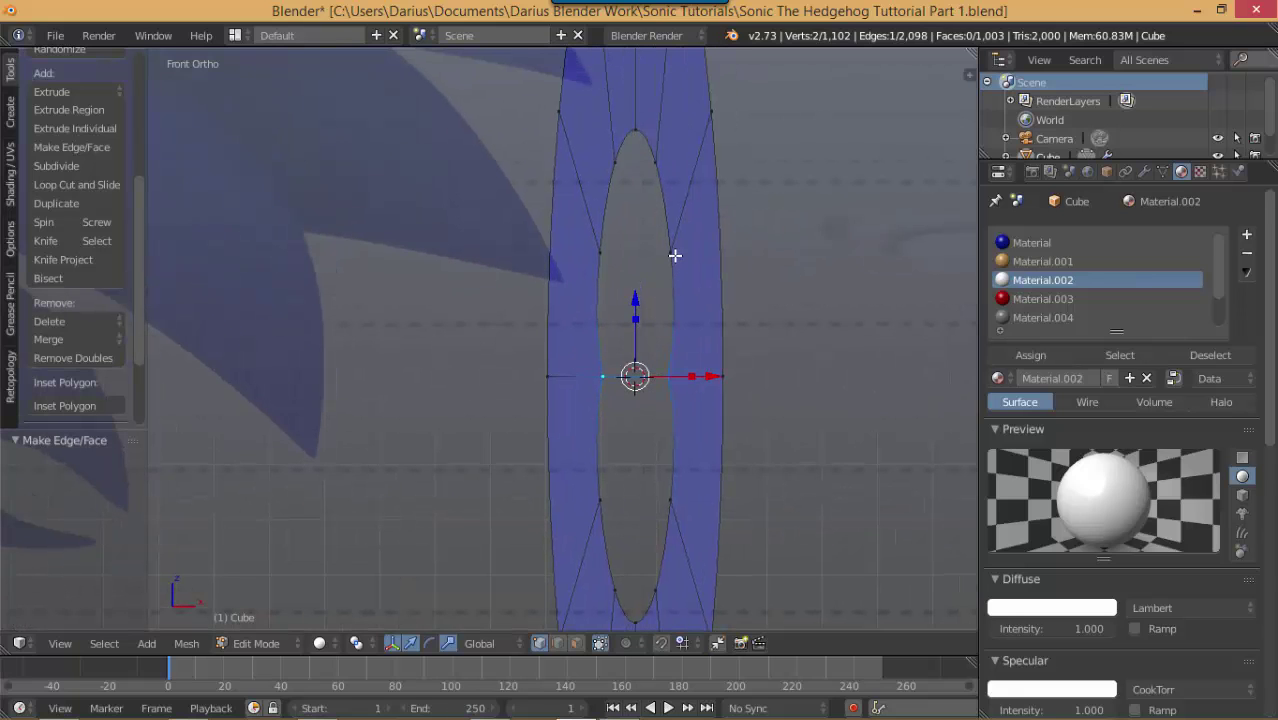
{"action": "key", "text": "w"}
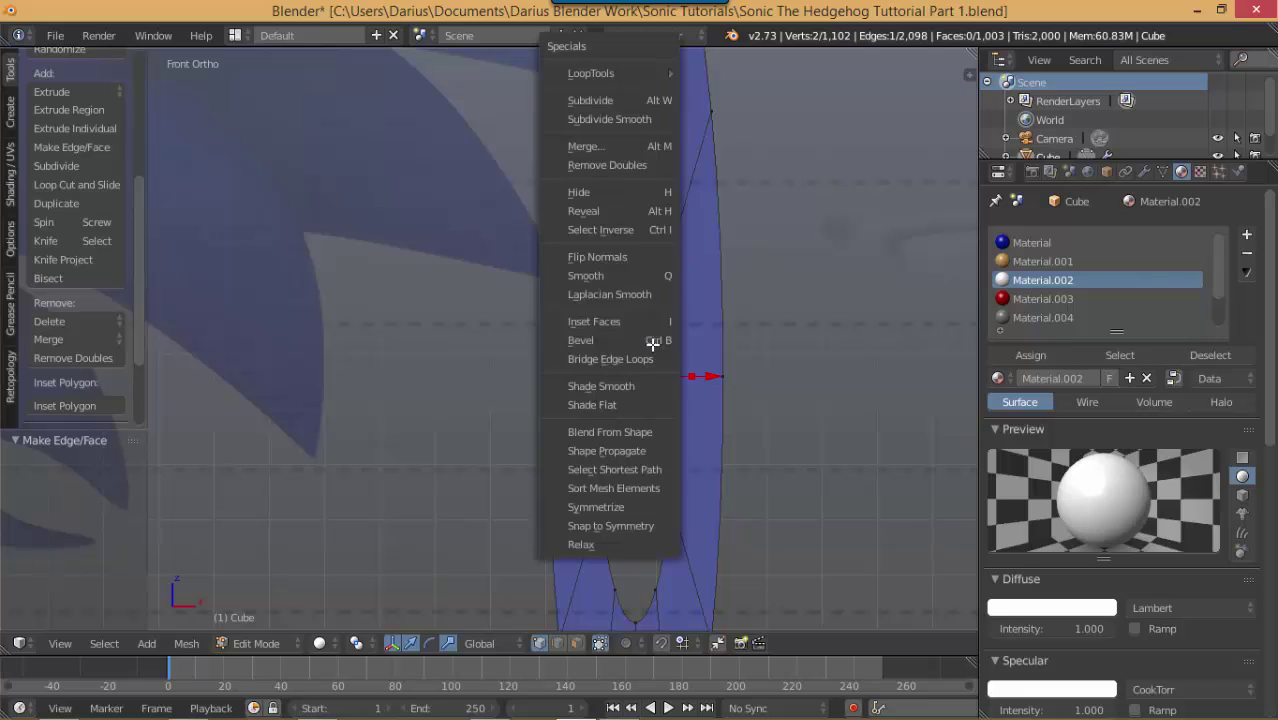
{"action": "left_click", "coordinate": [656, 103]}
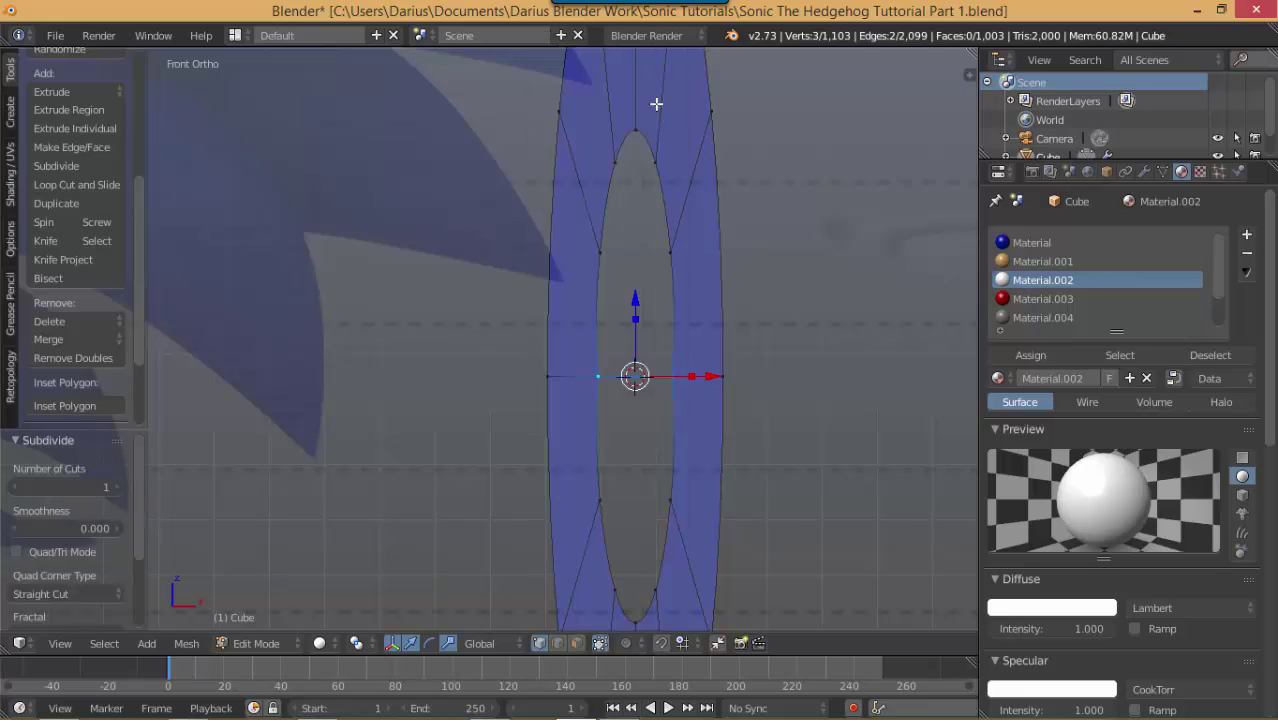
{"action": "right_click", "coordinate": [692, 260]}
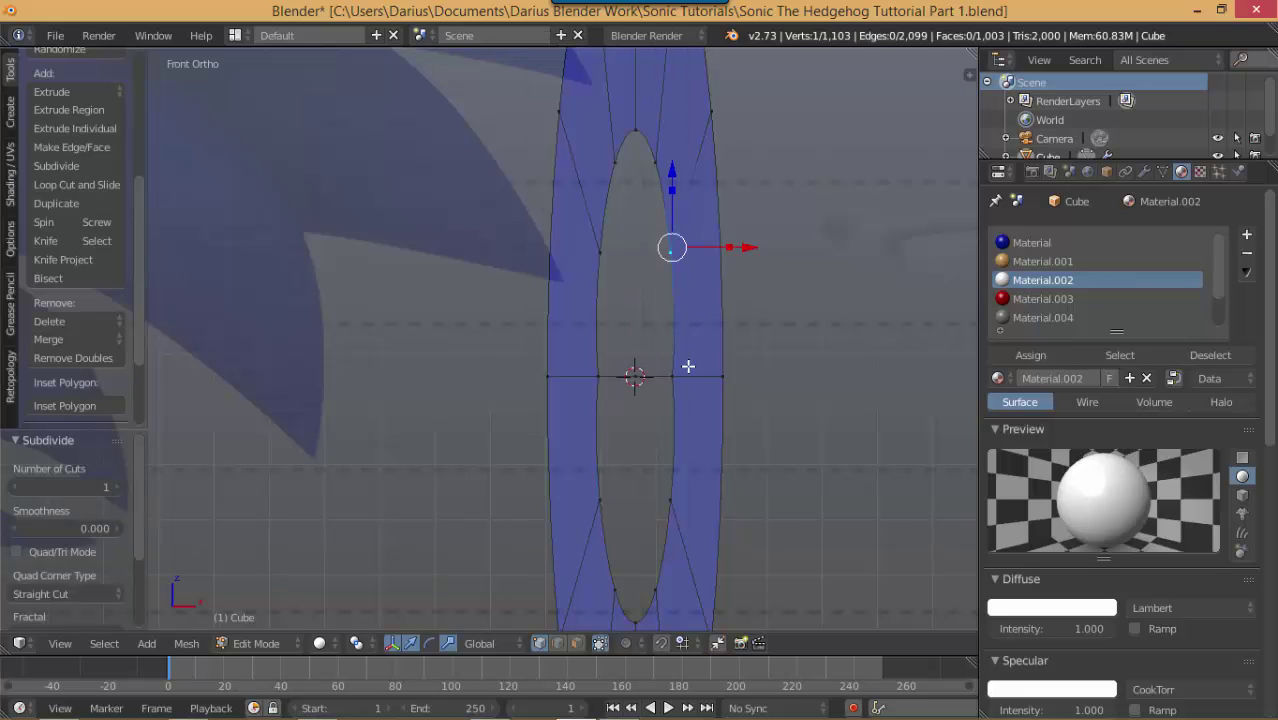
{"action": "right_click", "coordinate": [689, 362], "text": "shift"}
{"action": "key", "text": "f"}
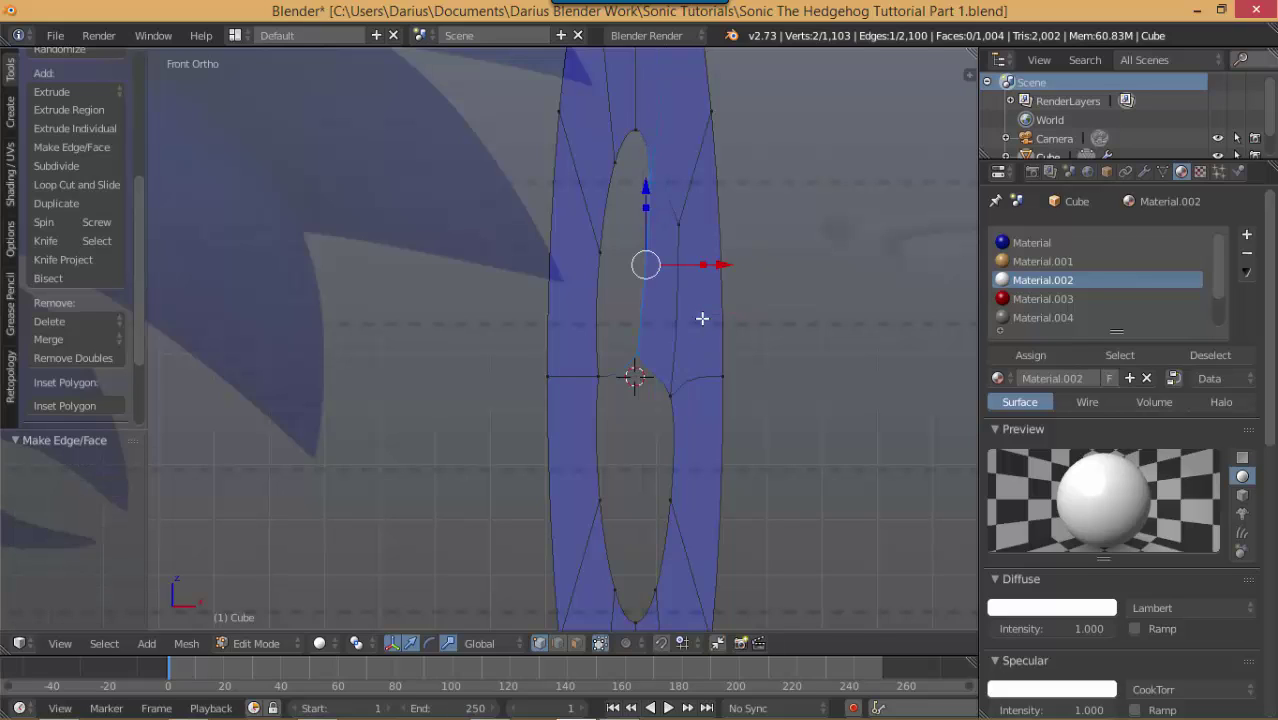
{"action": "key", "text": "f"}
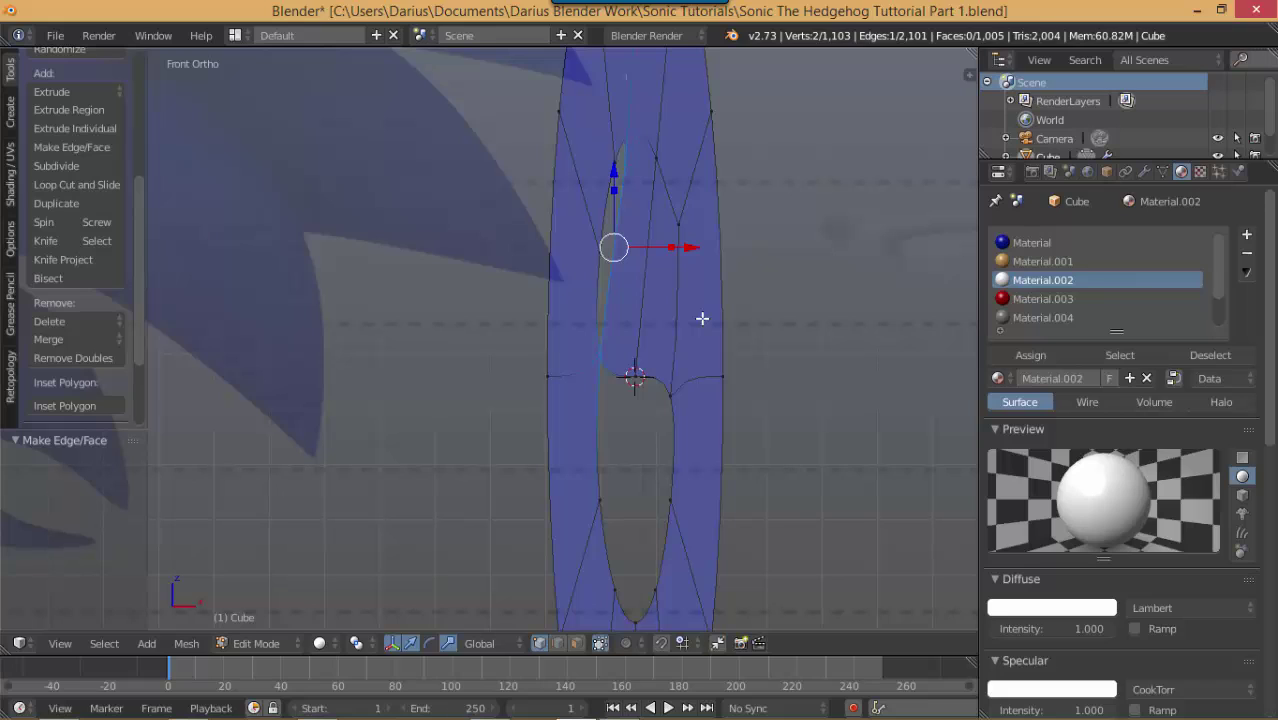
{"action": "key", "text": "ctrl+z"}
{"action": "key", "text": "ctrl+z"}
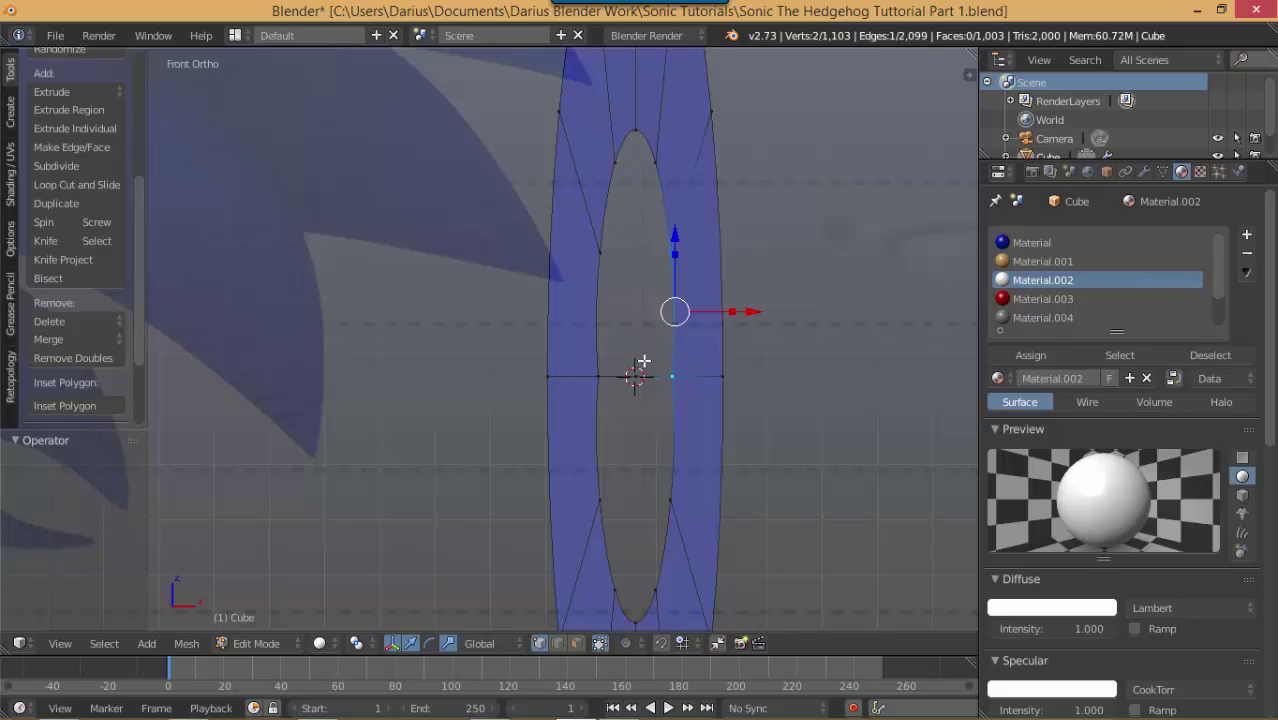
{"action": "right_click", "coordinate": [658, 169], "text": "shift"}
Step: Subdivide both halves of the horizontal edge across the inner opening again with one cut
{"action": "right_click", "coordinate": [670, 380]}
{"action": "right_click", "coordinate": [633, 375], "text": "shift"}
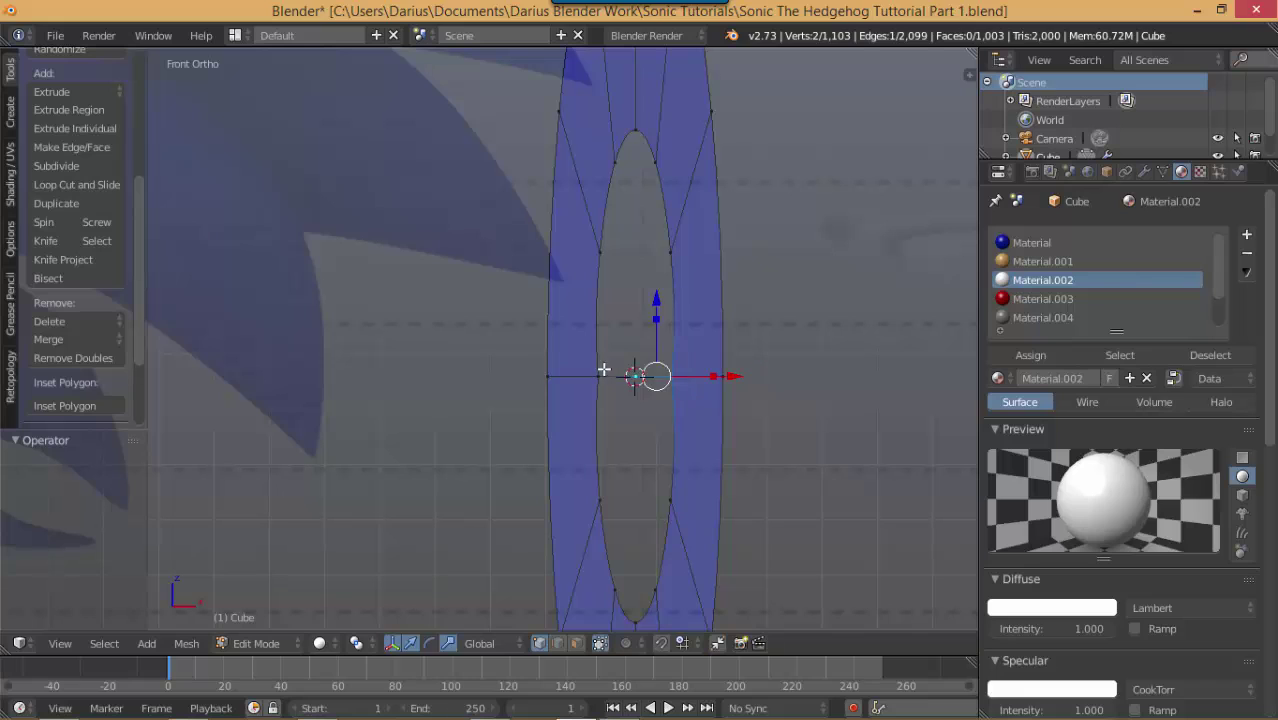
{"action": "right_click", "coordinate": [604, 369], "text": "shift"}
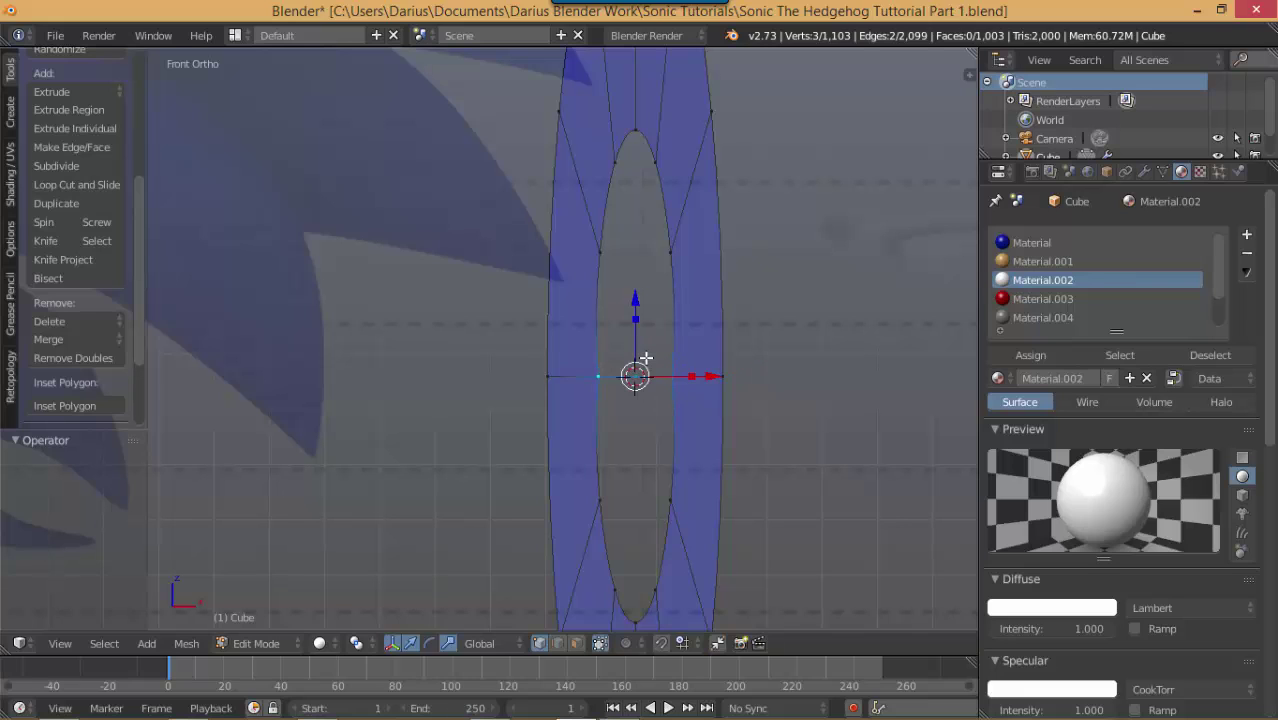
{"action": "key", "text": "w"}
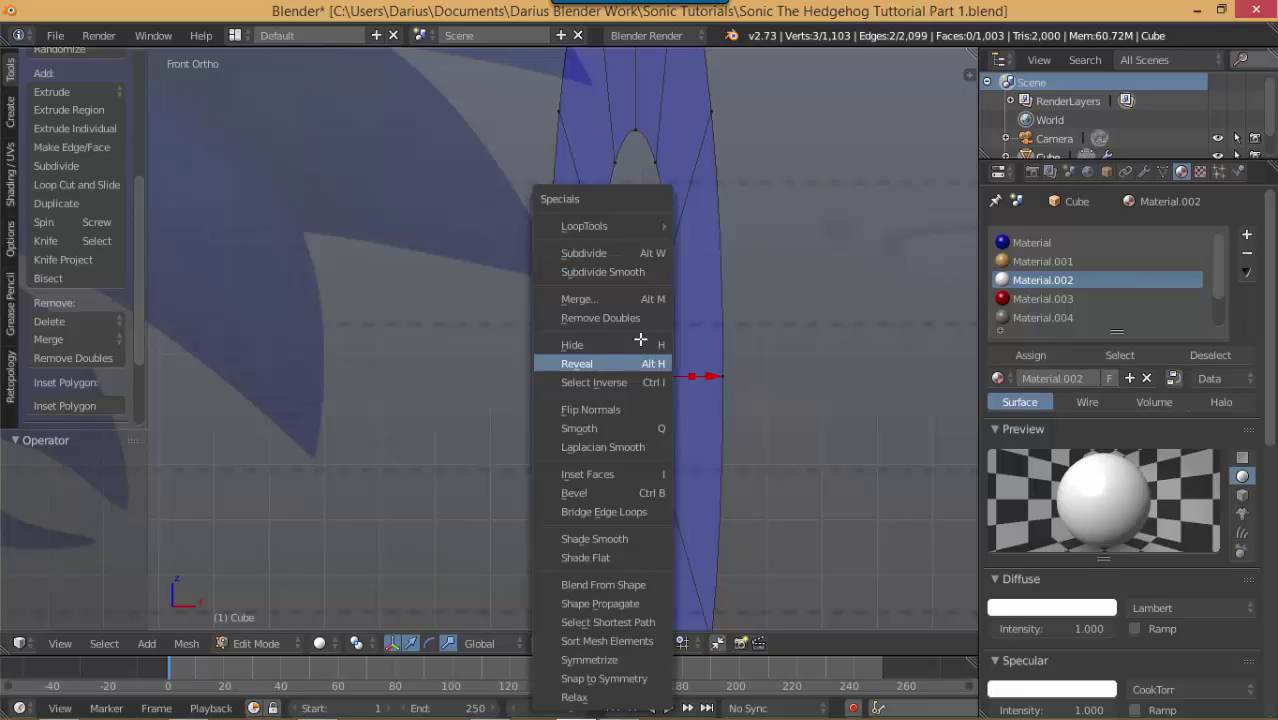
{"action": "left_click", "coordinate": [650, 253]}
Step: Fill the upper half of the inner opening with four faces, starting from the vertex pair on its +X side
{"action": "right_click", "coordinate": [683, 332]}
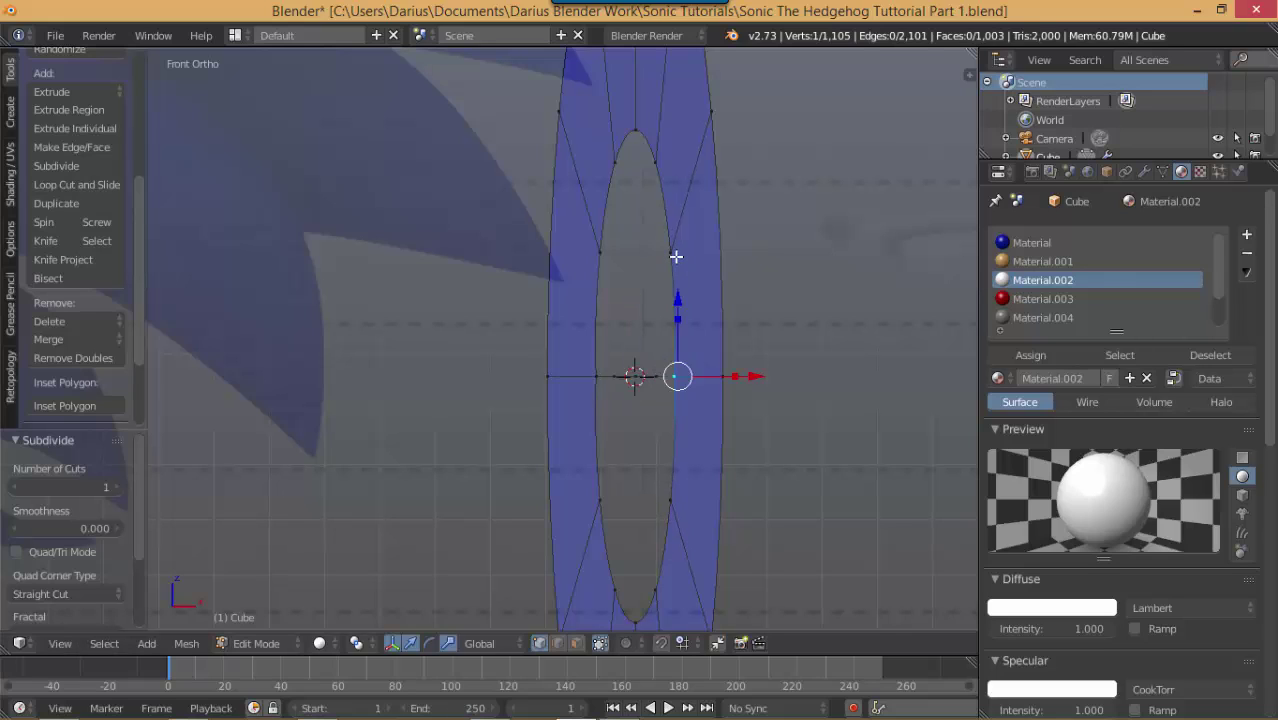
{"action": "right_click", "coordinate": [676, 257], "text": "shift"}
{"action": "key", "text": "f"}
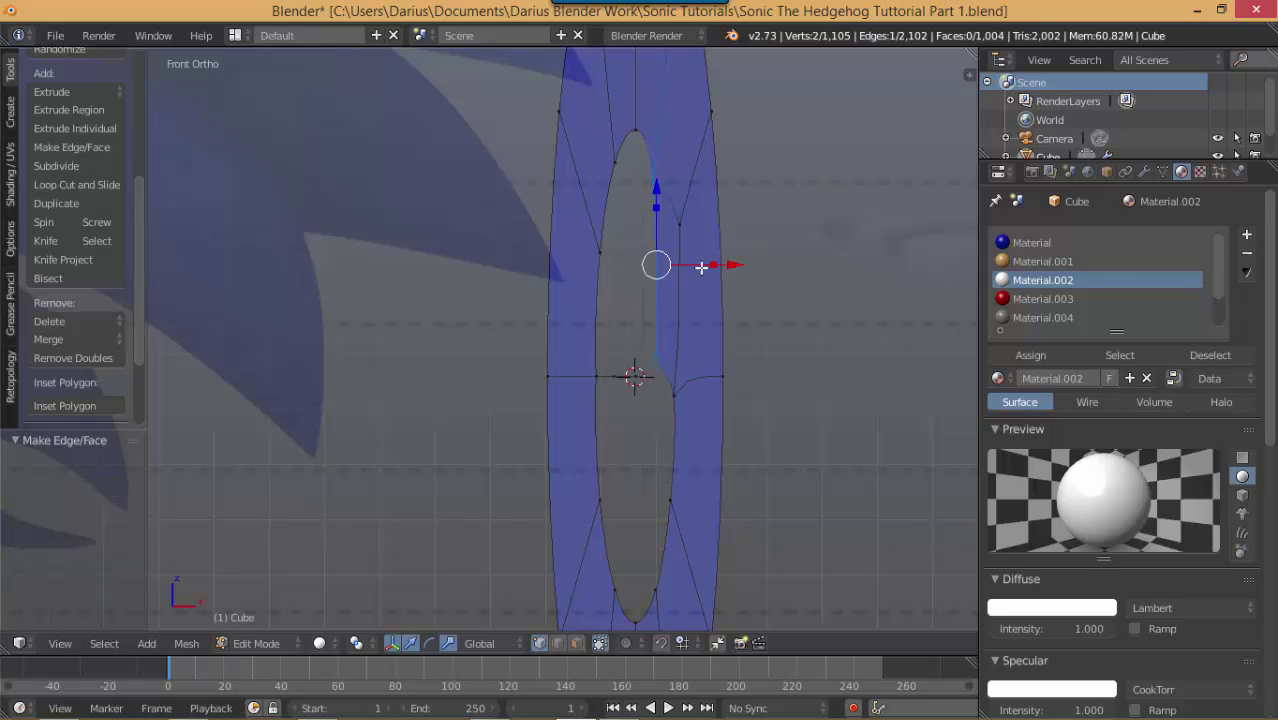
{"action": "key", "text": "f"}
{"action": "key", "text": "f"}
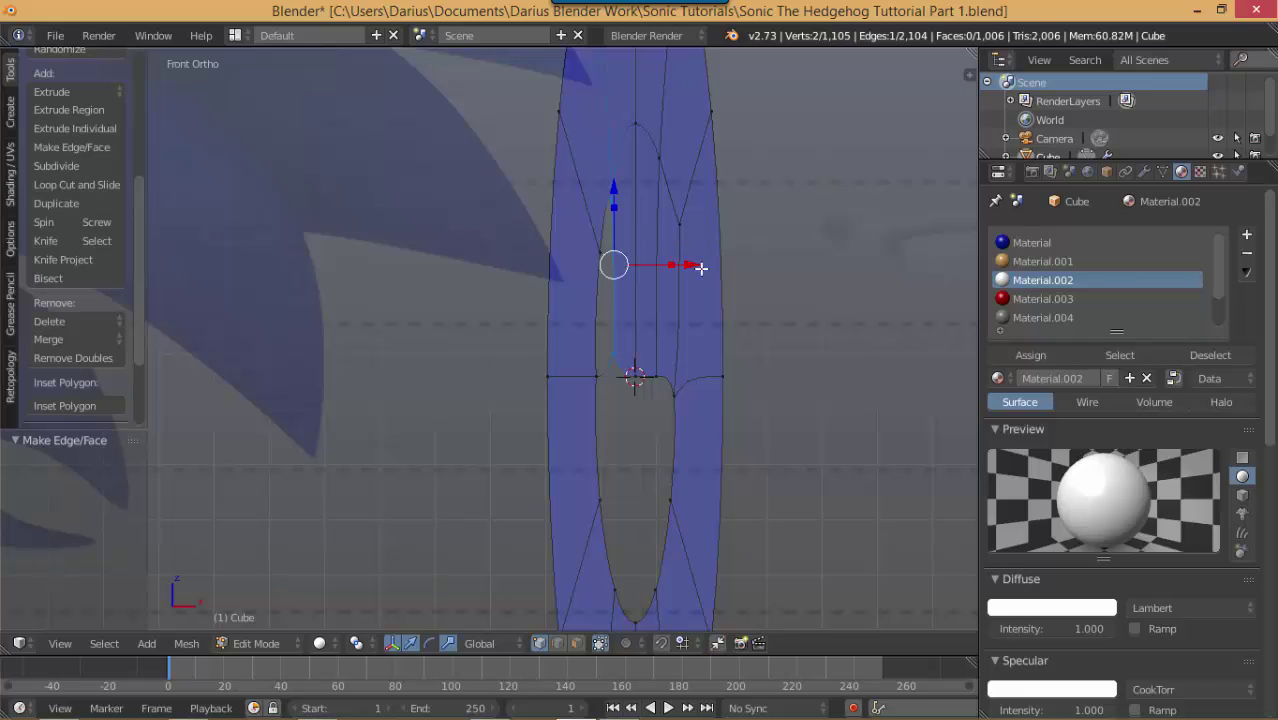
{"action": "key", "text": "f"}
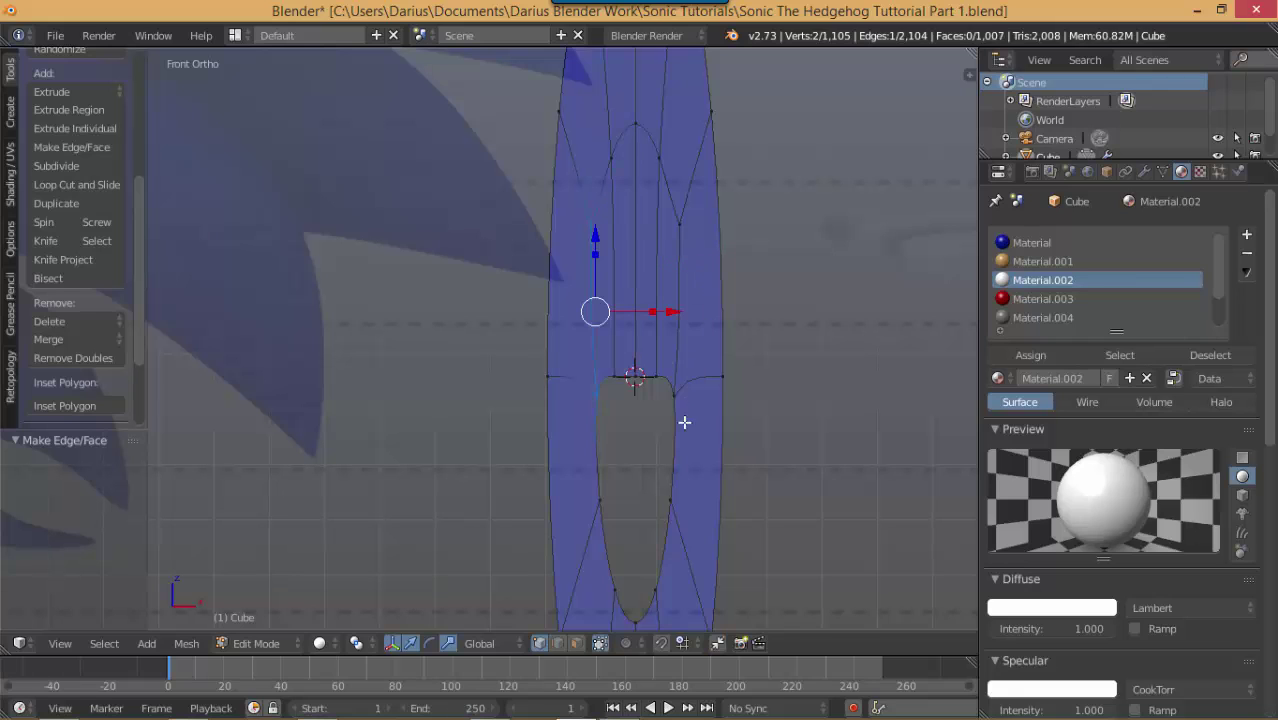
Step: Fill the lower half of the inner opening with faces, starting from the vertex pair on its +X side
{"action": "middle_click_drag", "start_coordinate": [684, 422], "coordinate": [676, 388], "text": "shift"}
{"action": "right_click", "coordinate": [680, 378]}
{"action": "right_click", "coordinate": [679, 461], "text": "shift"}
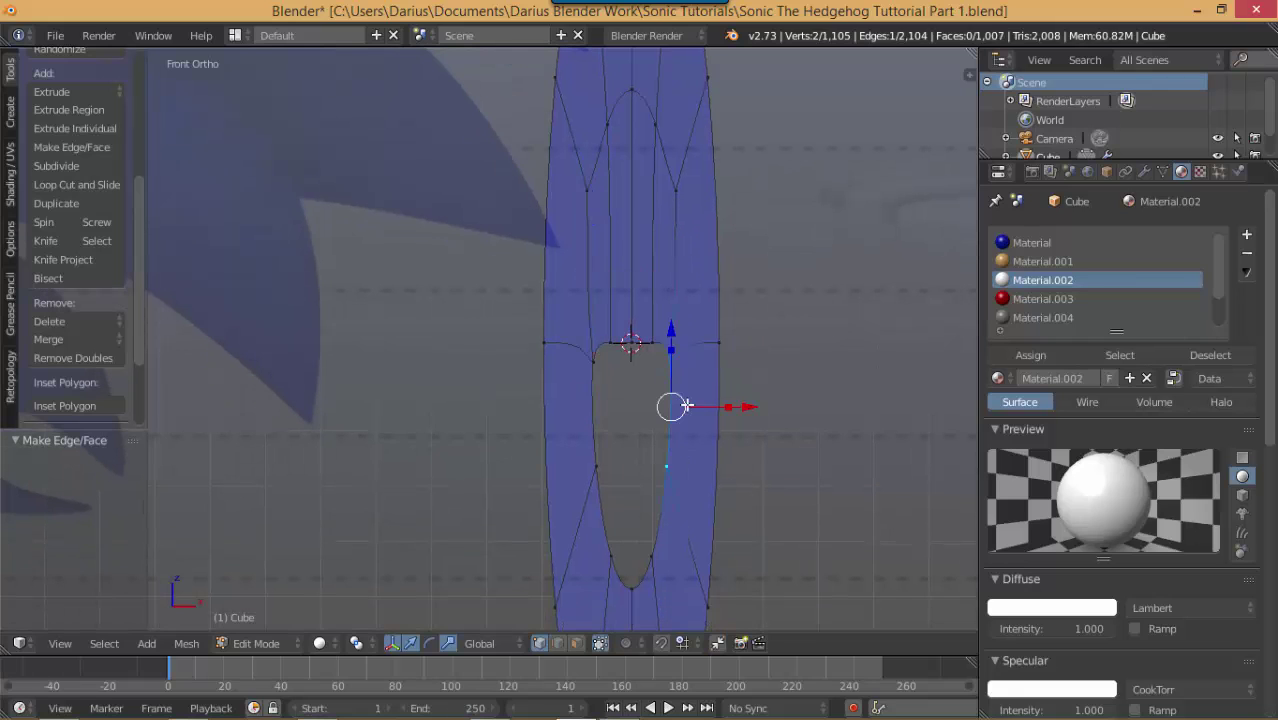
{"action": "key", "text": "f"}
{"action": "key", "text": "f"}
{"action": "key", "text": "f"}
{"action": "key", "text": "f"}
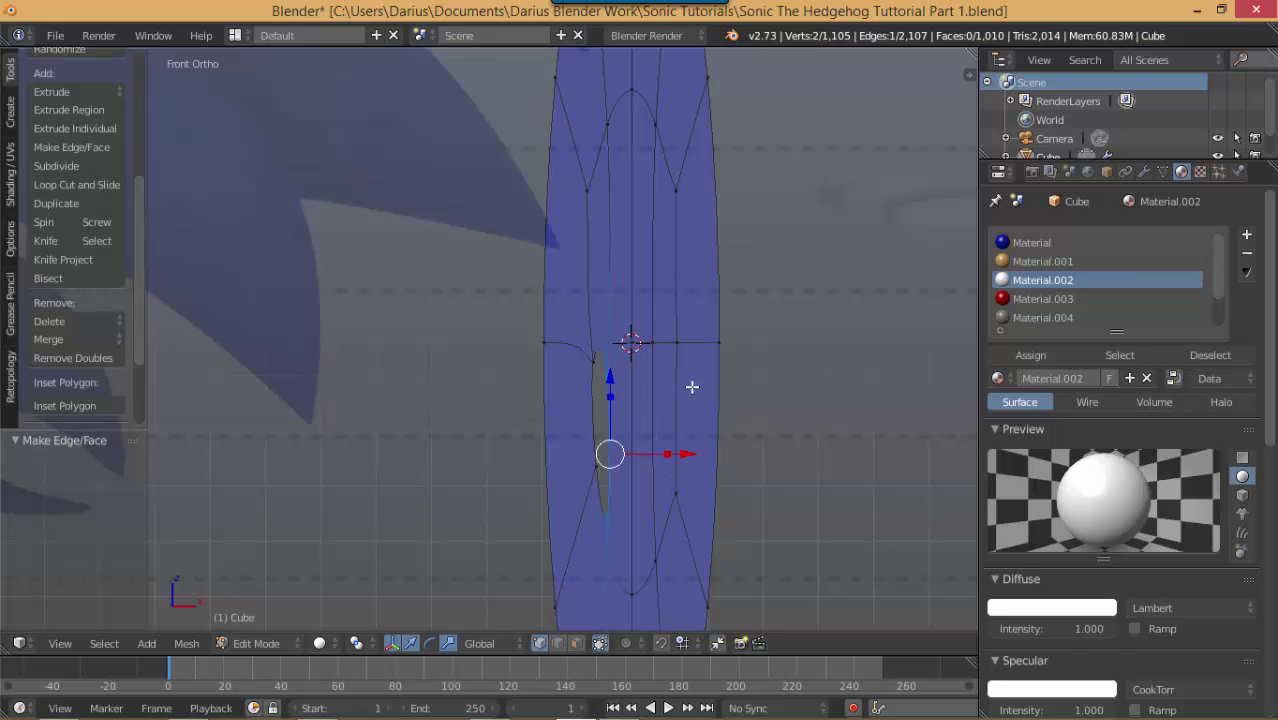
{"action": "scroll", "coordinate": [696, 387], "scroll_direction": "down", "scroll_amount": 2}
{"action": "scroll", "coordinate": [672, 375], "scroll_direction": "up", "scroll_amount": 1}
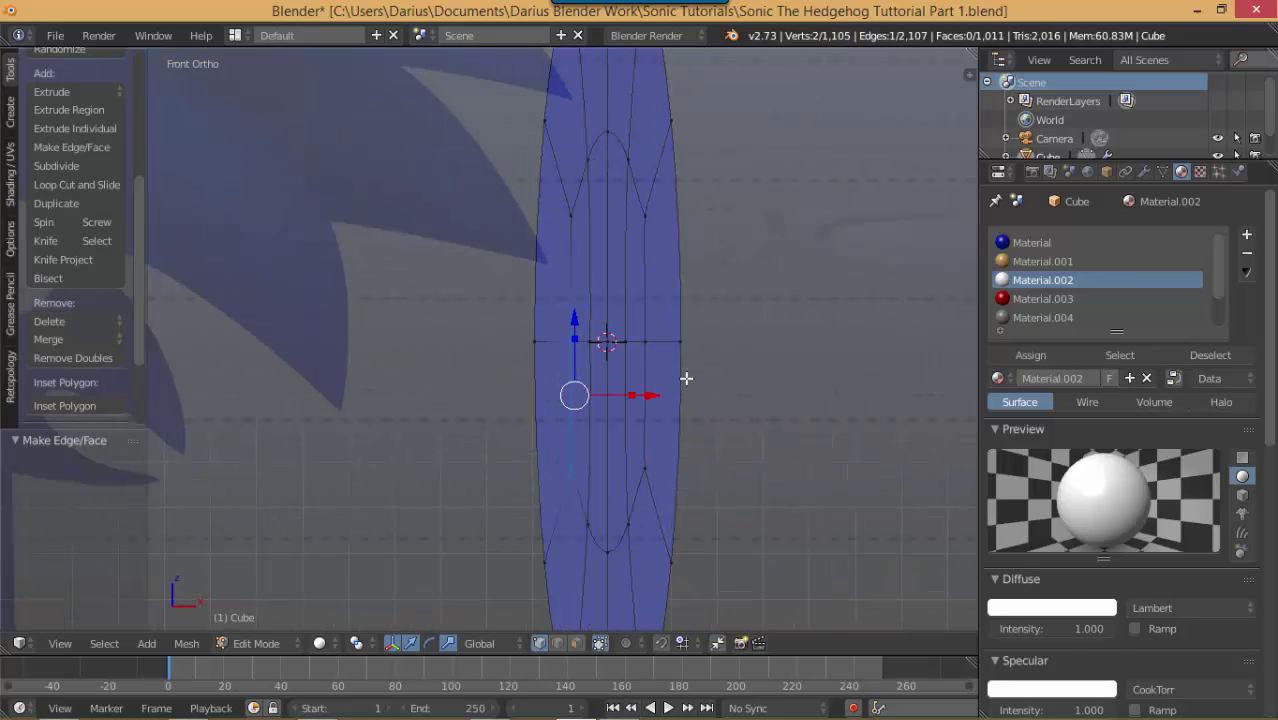
Step: Extrude the ellipse's outer edge loop outward and scale it to about 1.587 to form a surrounding ring
{"action": "right_click", "coordinate": [686, 378], "text": "alt"}
{"action": "scroll", "coordinate": [686, 378], "scroll_direction": "down", "scroll_amount": 4}
{"action": "key", "text": "e"}
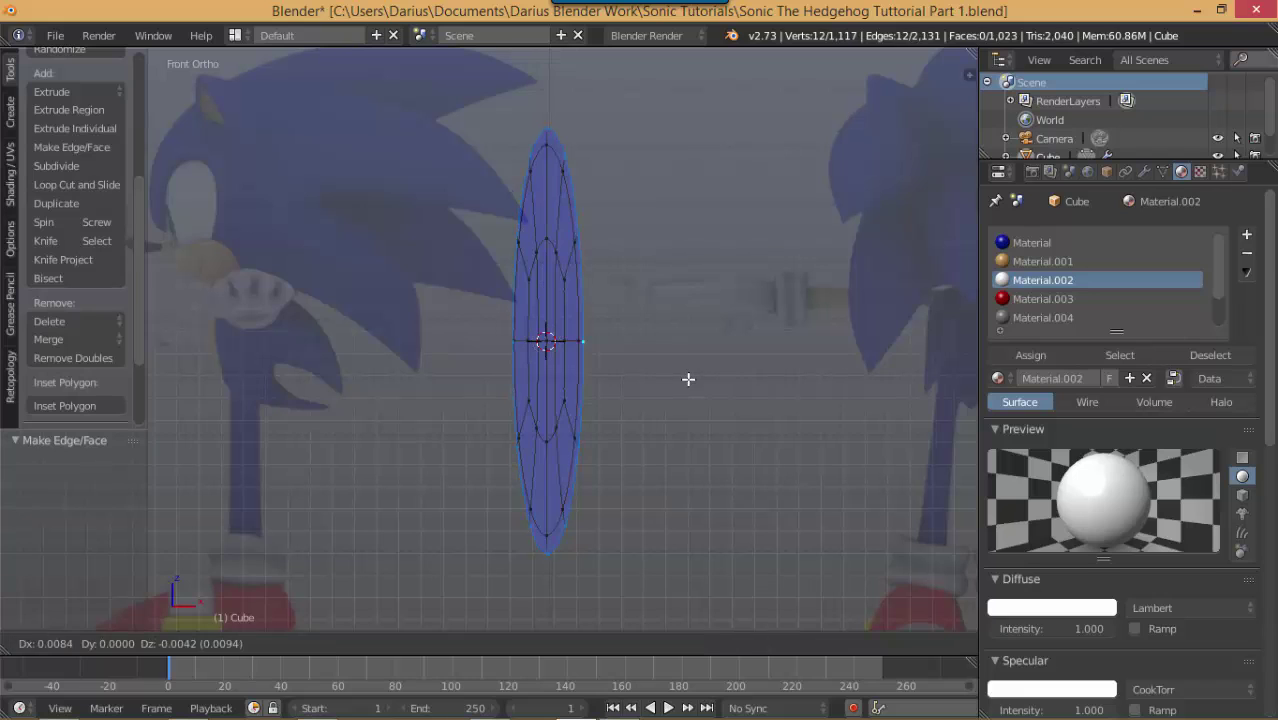
{"action": "right_click", "coordinate": [688, 379]}
{"action": "key", "text": "s"}
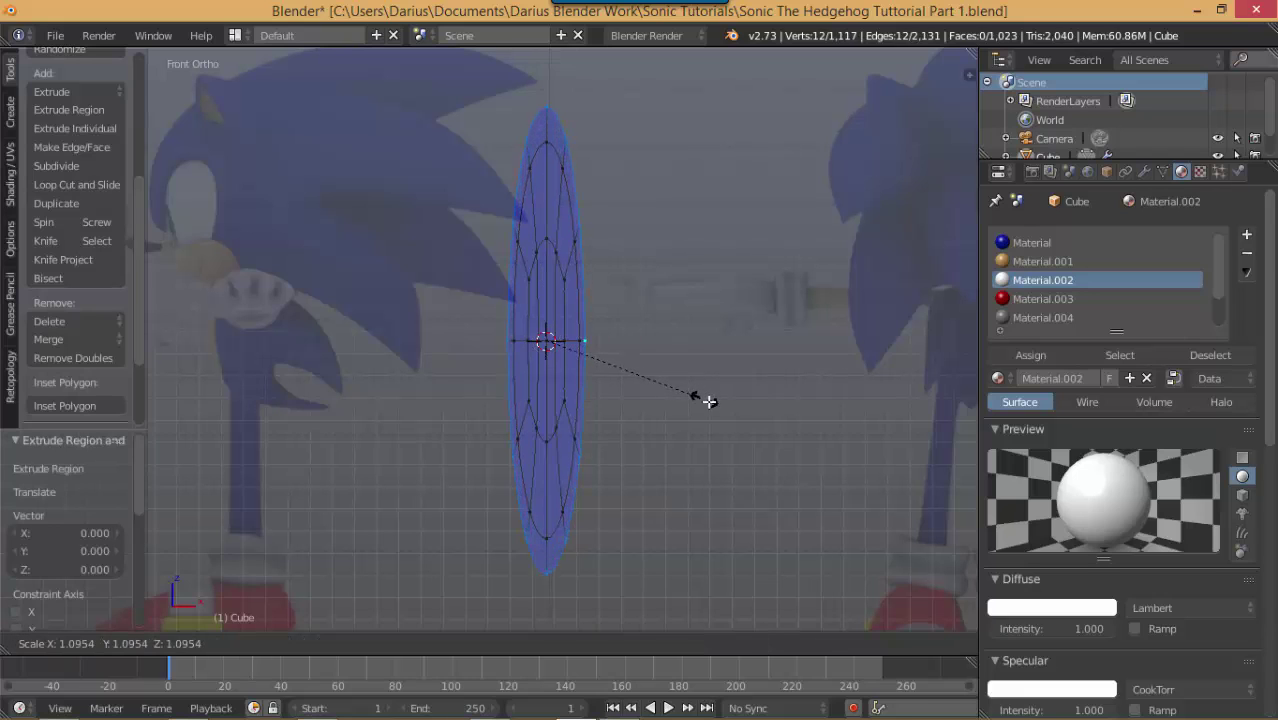
{"action": "left_click", "coordinate": [760, 455]}
Step: Select all faces inside the new outer ring and assign them the black Material.006 as the pupil
{"action": "right_click", "coordinate": [585, 269], "text": "alt"}
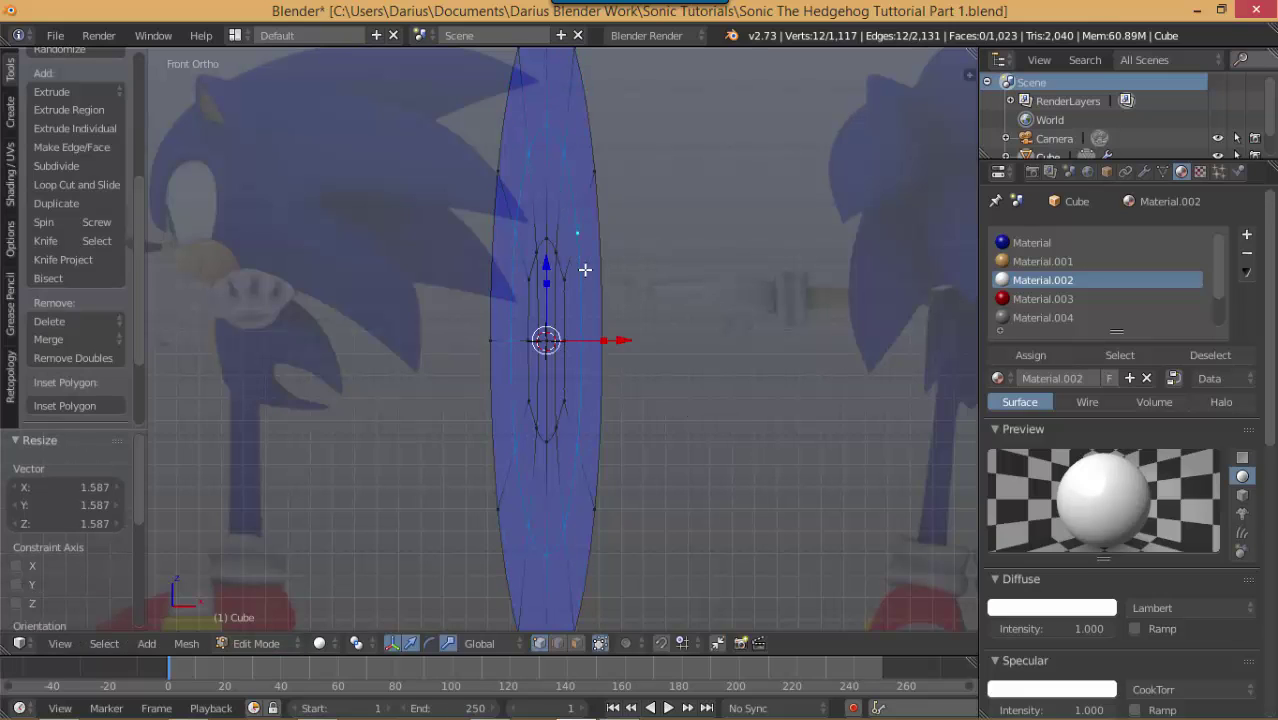
{"action": "key", "text": "b"}
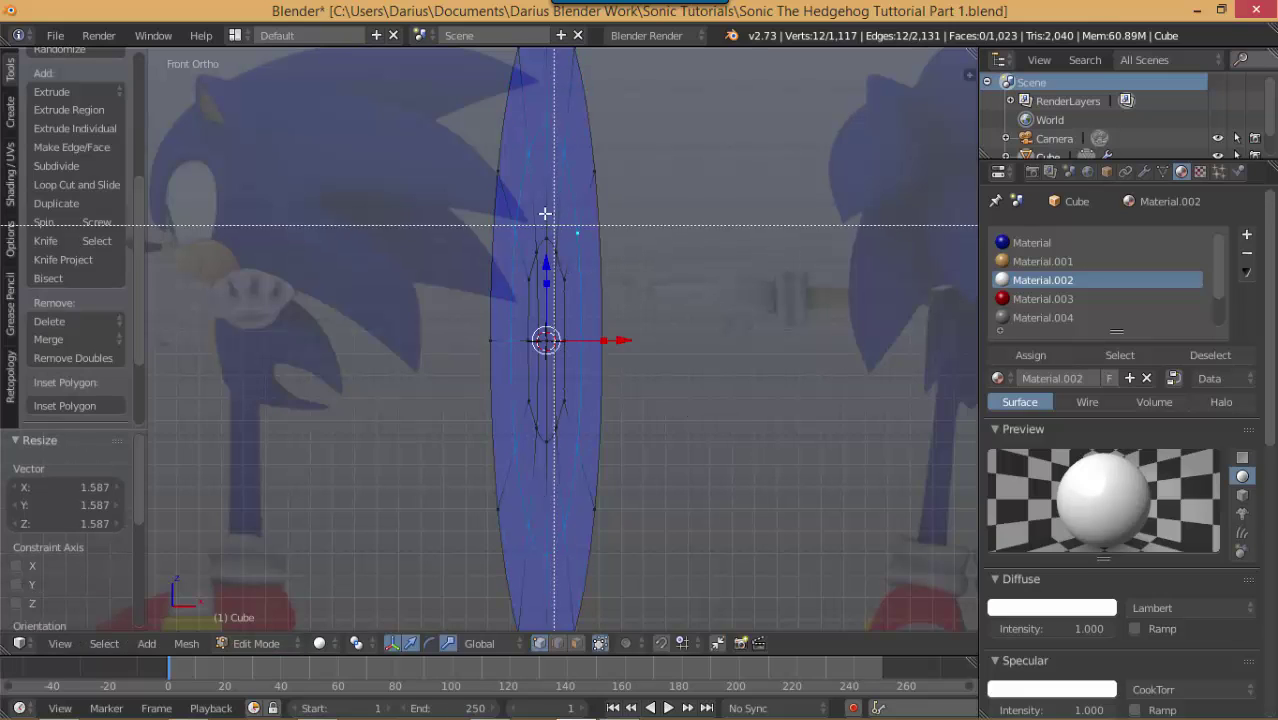
{"action": "left_click_drag", "start_coordinate": [525, 204], "coordinate": [583, 455]}
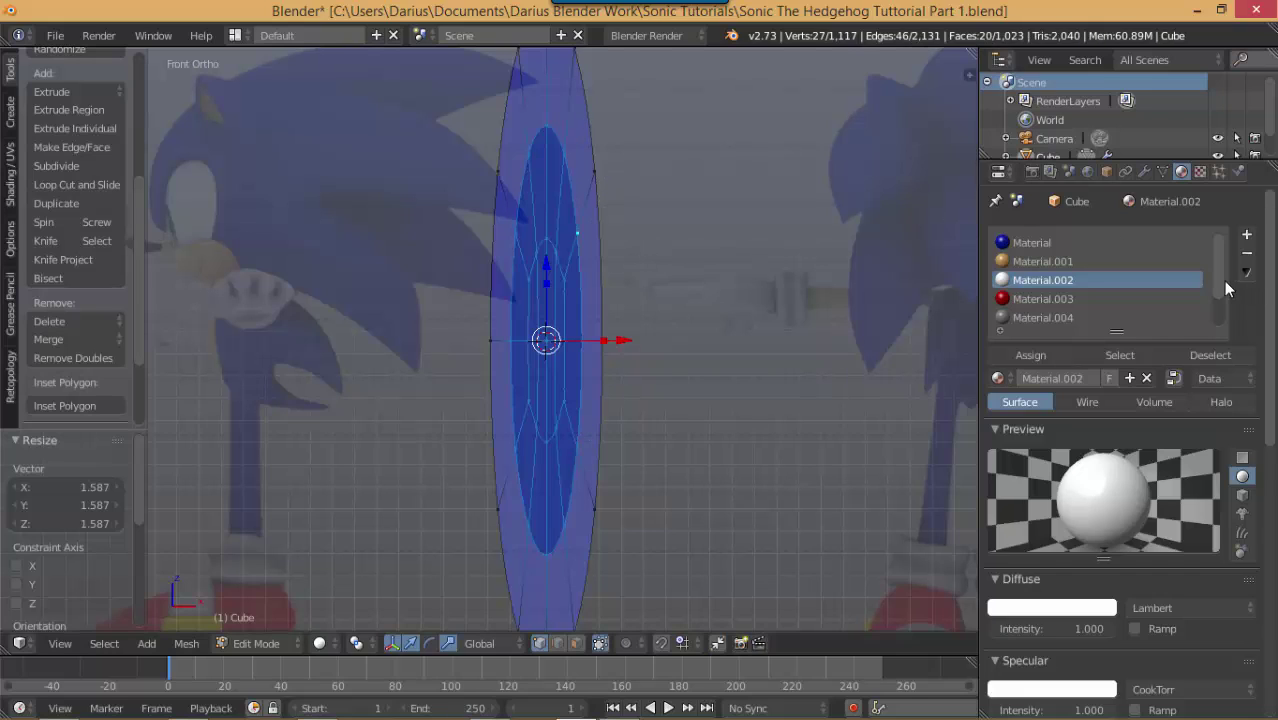
{"action": "scroll", "coordinate": [1206, 277], "scroll_direction": "down", "scroll_amount": 2}
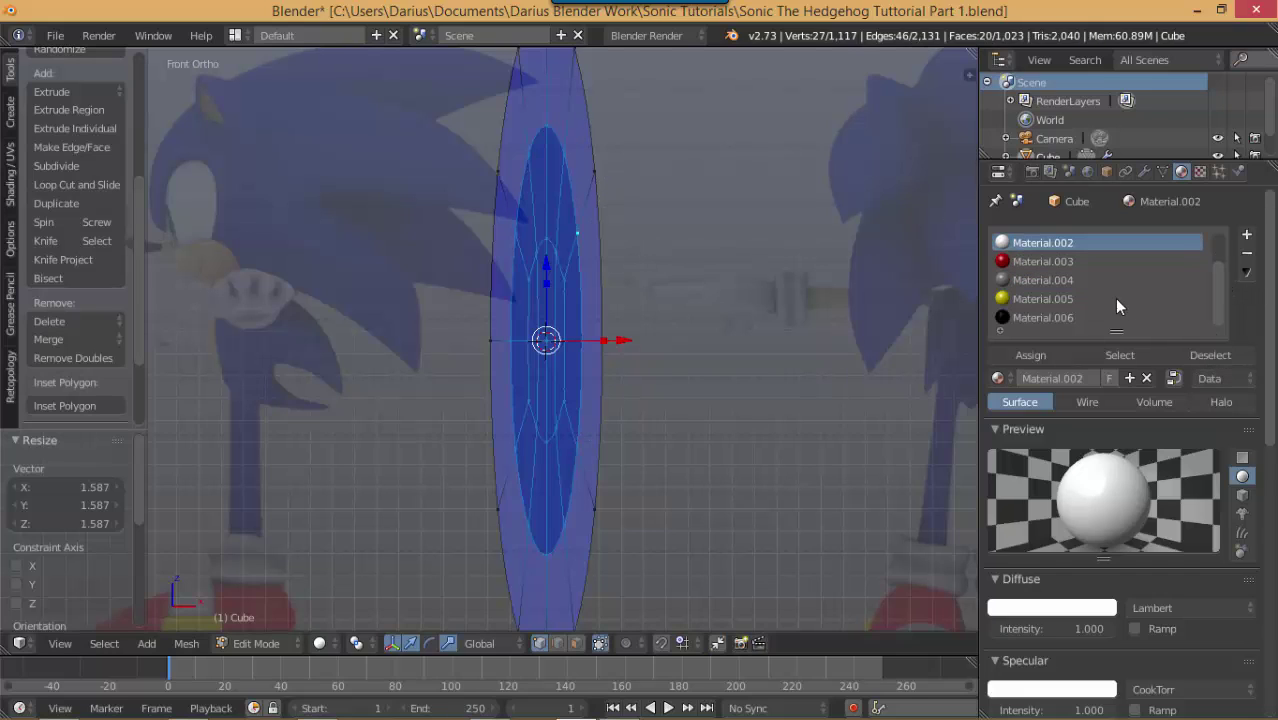
{"action": "left_click", "coordinate": [1066, 318]}
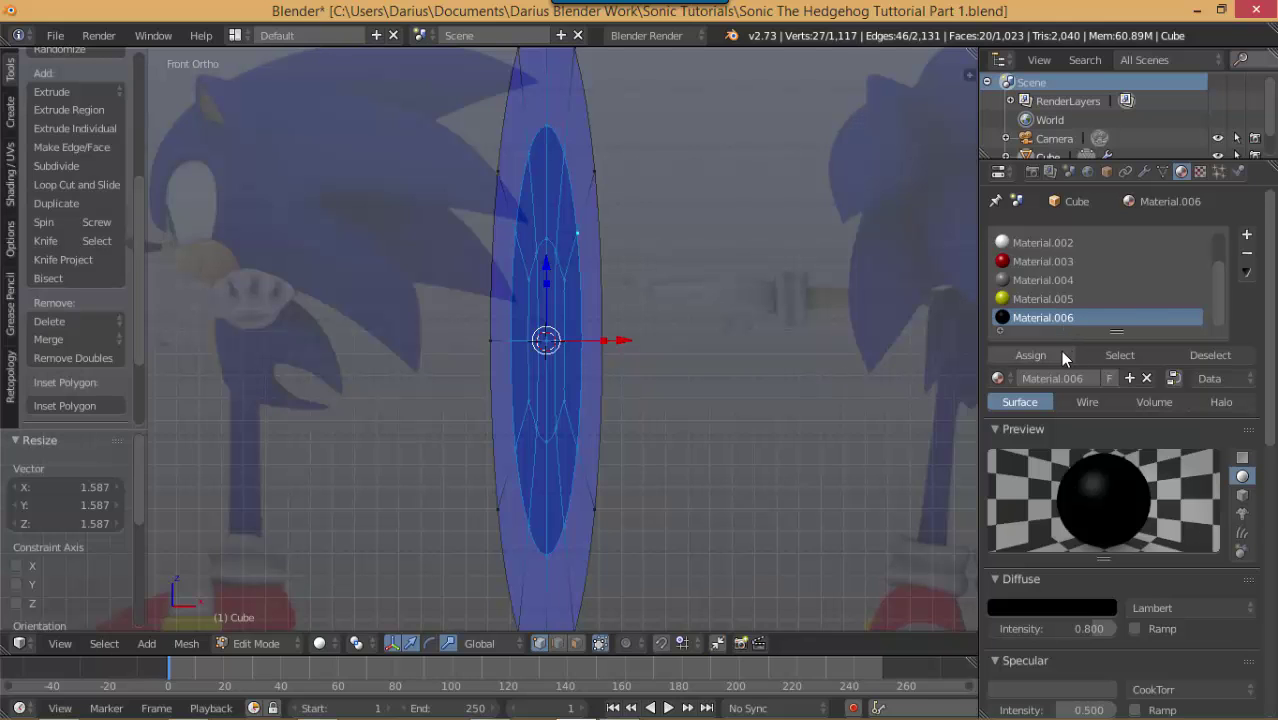
{"action": "left_click", "coordinate": [1030, 354]}
{"action": "scroll", "coordinate": [650, 241], "scroll_direction": "down", "scroll_amount": 1}
{"action": "scroll", "coordinate": [650, 241], "scroll_direction": "down", "scroll_amount": 1}
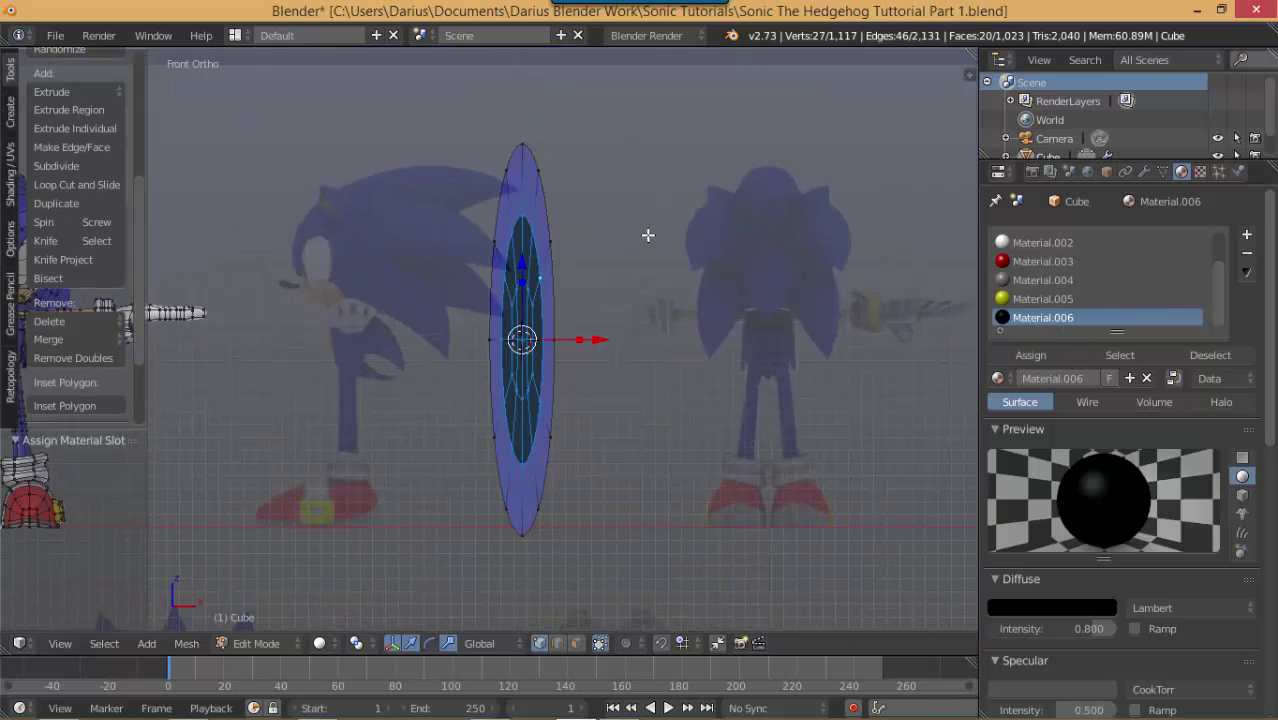
Step: Select all faces of the outer ring around the black pupil and assign them to a new material slot
{"action": "scroll", "coordinate": [620, 236], "scroll_direction": "up", "scroll_amount": 1}
{"action": "right_click", "coordinate": [571, 261], "text": "alt"}
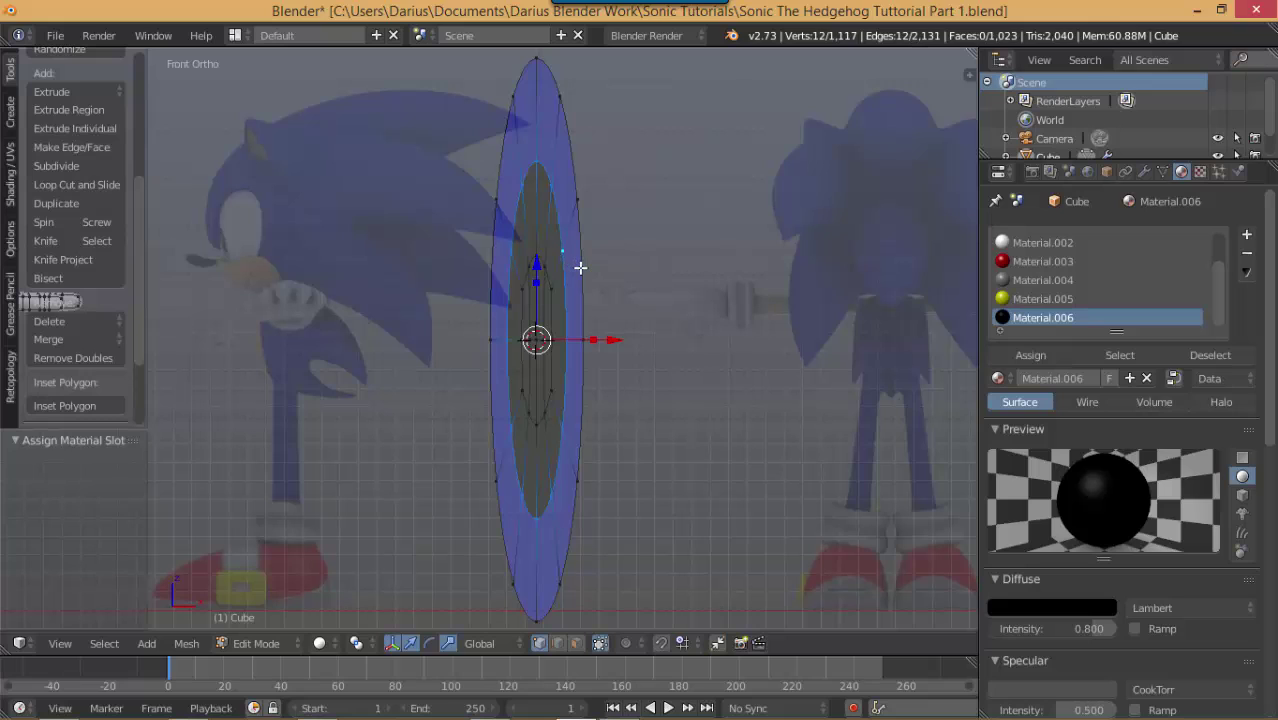
{"action": "right_click", "coordinate": [580, 267], "text": "alt+shift"}
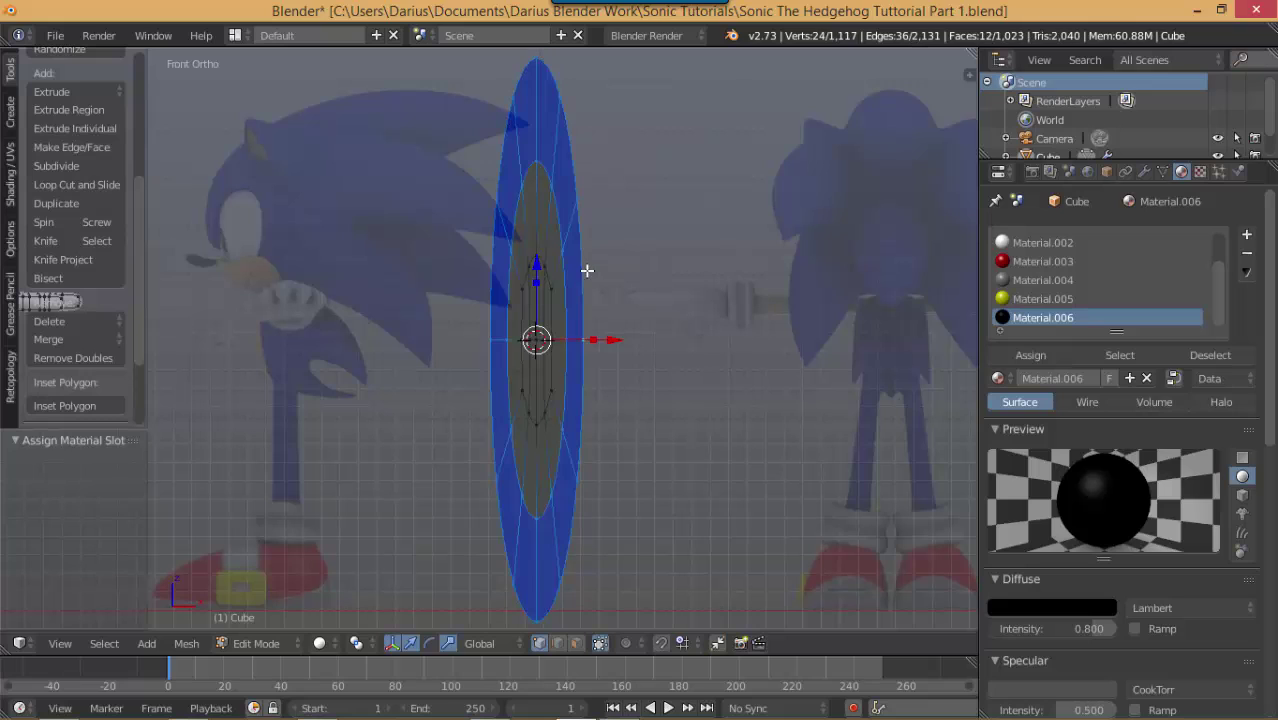
{"action": "left_click", "coordinate": [1248, 234]}
{"action": "left_click", "coordinate": [1022, 355]}
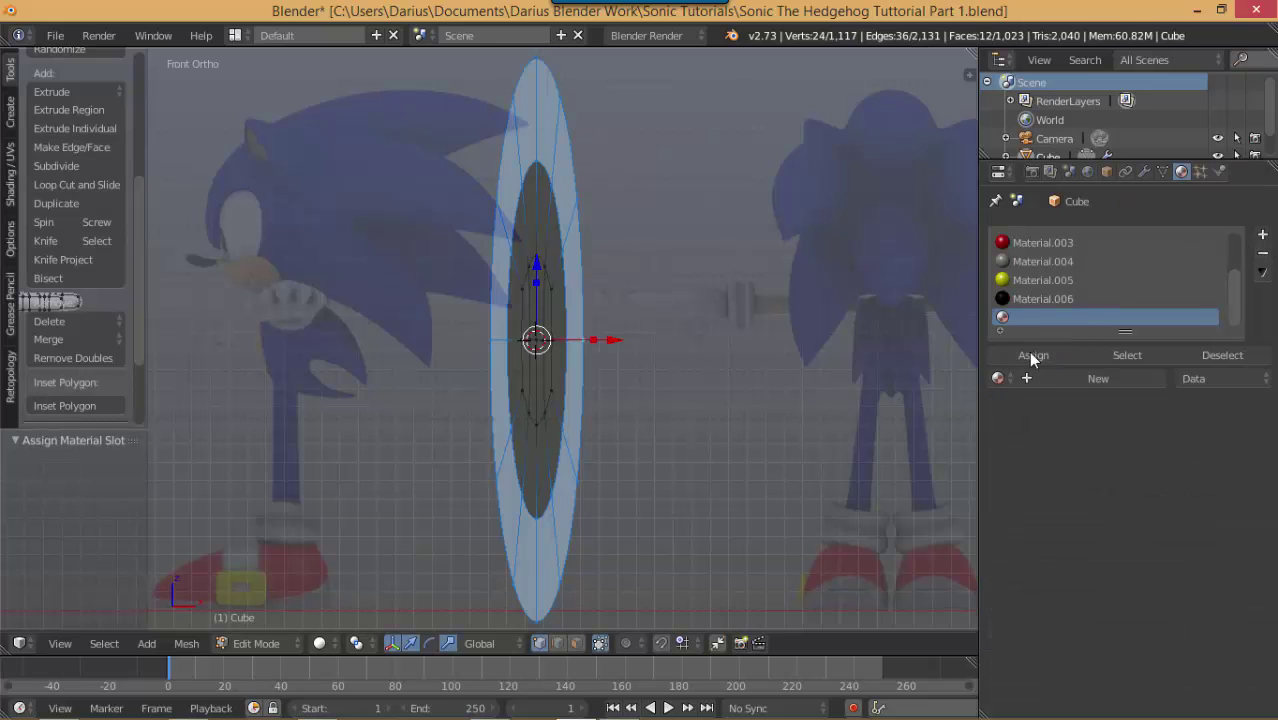
Step: Create a material in the new slot with a green diffuse colour of about R 0.007, G 0.351, B 0
{"action": "left_click", "coordinate": [1080, 380]}
{"action": "left_click", "coordinate": [1066, 618]}
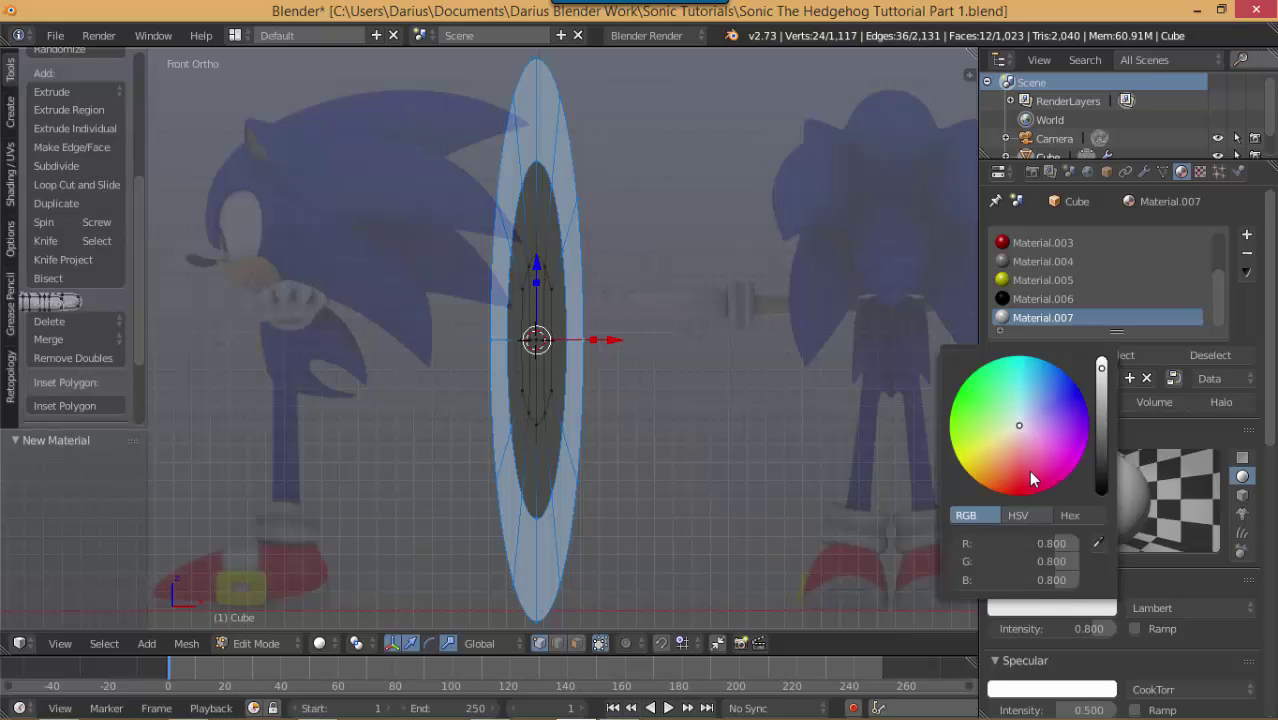
{"action": "left_click", "coordinate": [956, 400]}
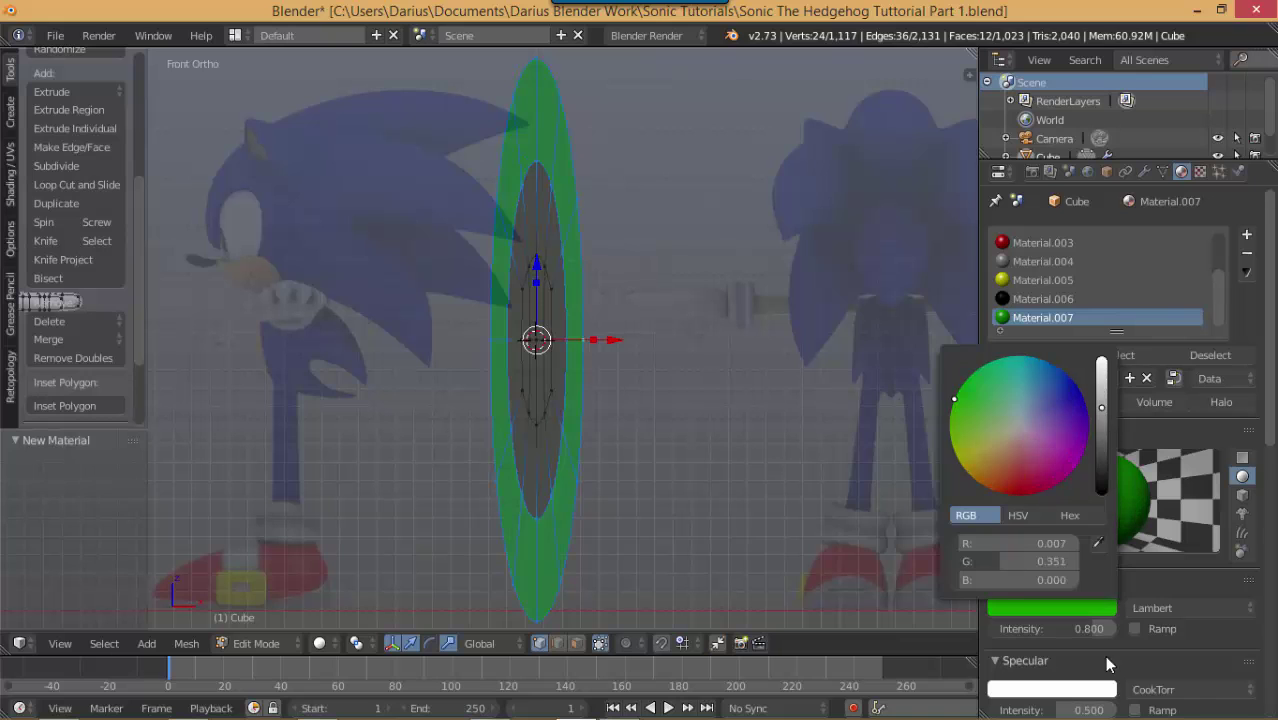
{"action": "left_click", "coordinate": [1105, 692]}
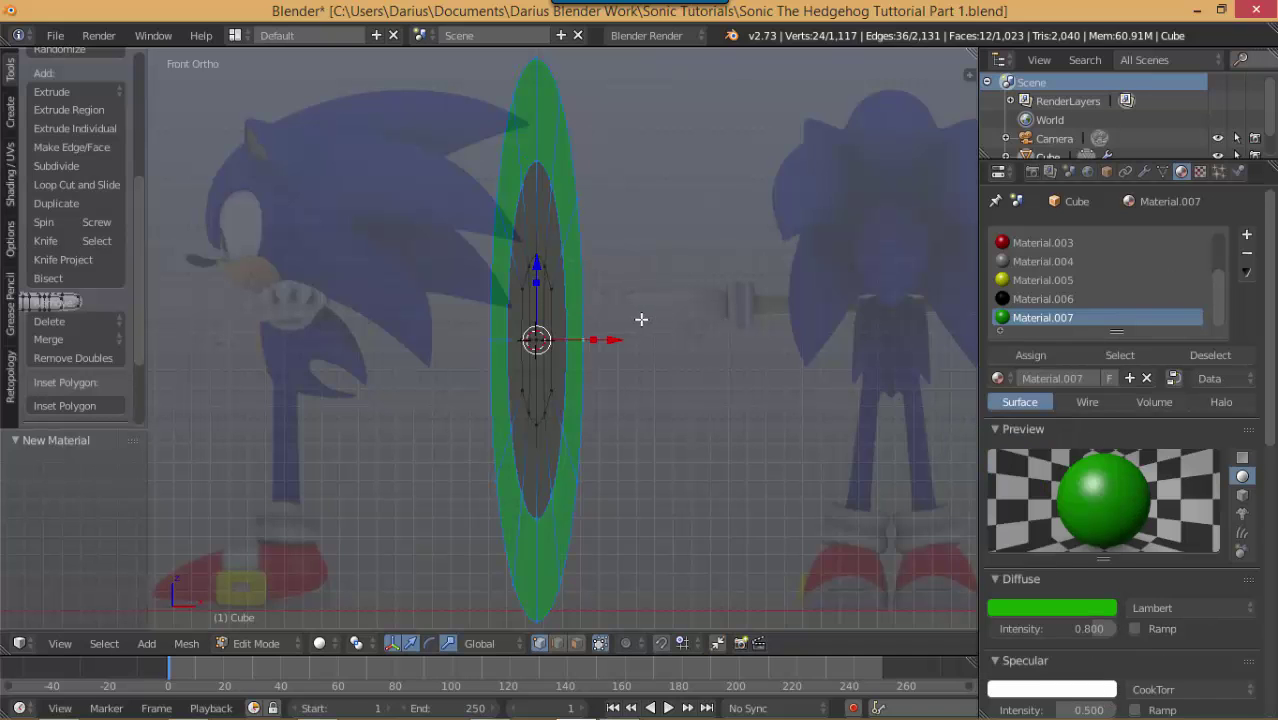
Step: Select the whole linked iris and pupil mesh and scale it down to about 0.123
{"action": "scroll", "coordinate": [640, 319], "scroll_direction": "down", "scroll_amount": 3}
{"action": "scroll", "coordinate": [640, 319], "scroll_direction": "down", "scroll_amount": 1}
{"action": "scroll", "coordinate": [640, 316], "scroll_direction": "up", "scroll_amount": 3}
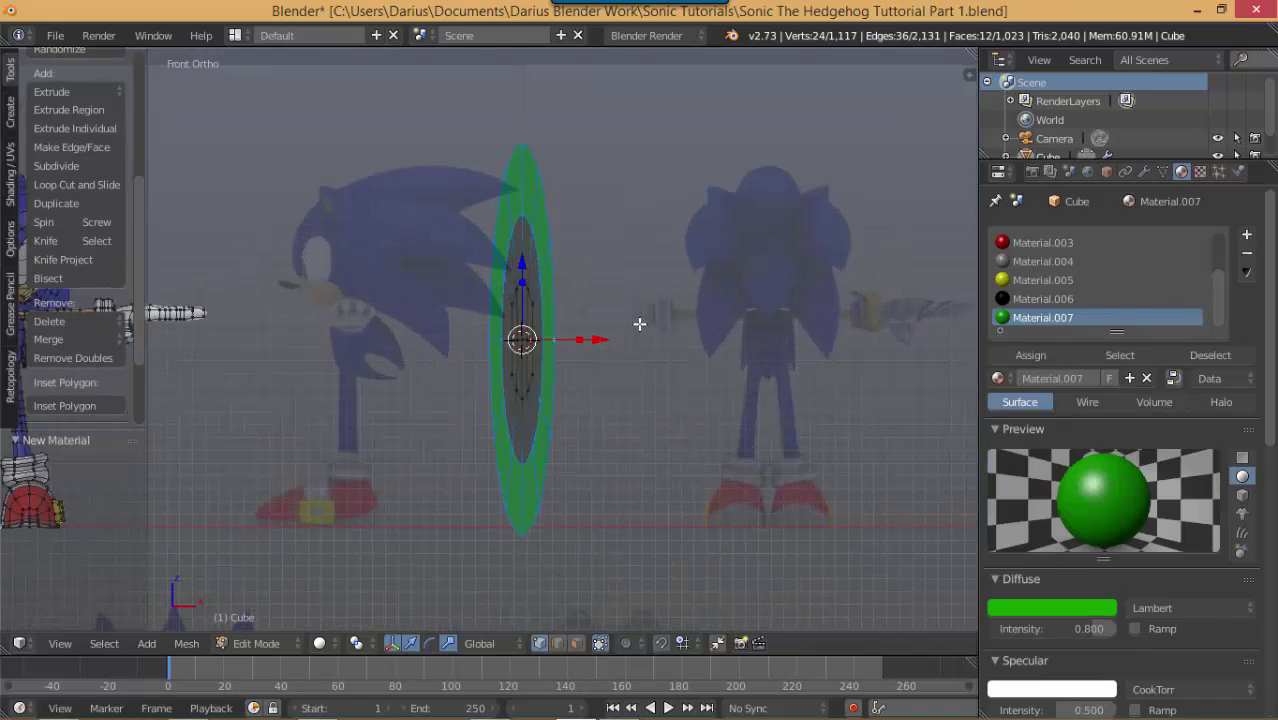
{"action": "key", "text": "ctrl+l"}
{"action": "key", "text": "s"}
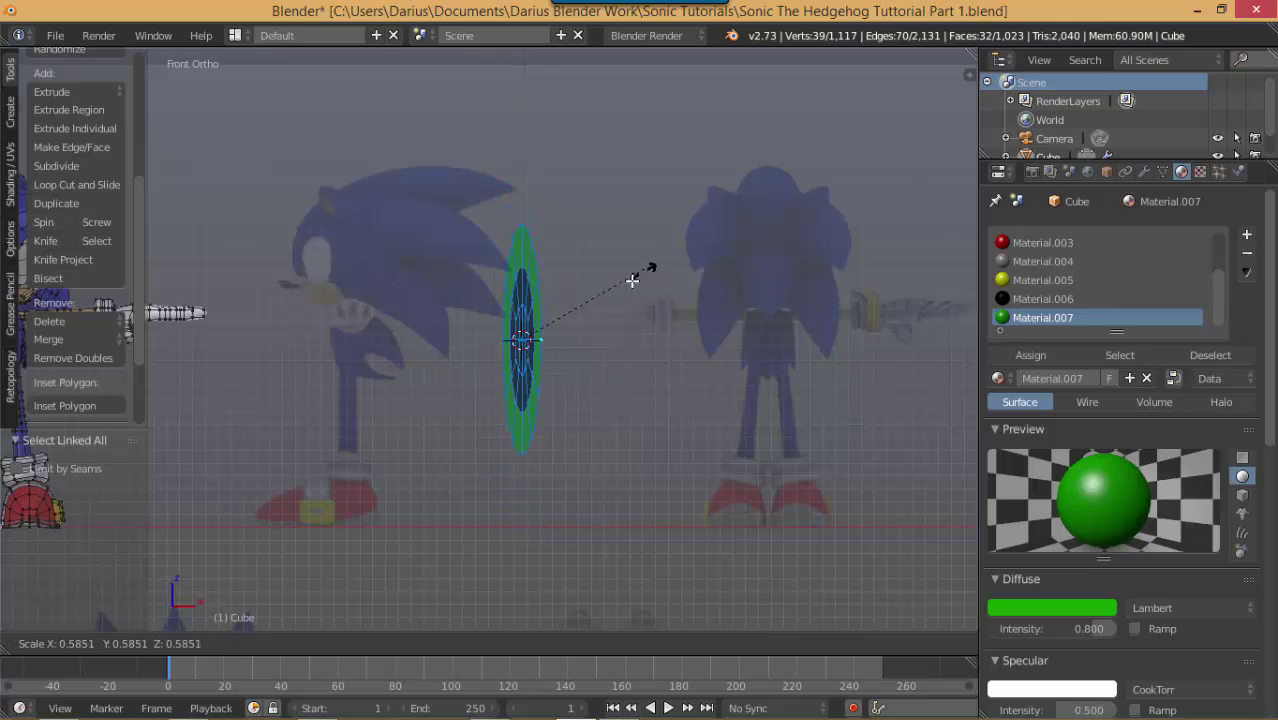
{"action": "left_click", "coordinate": [551, 328]}
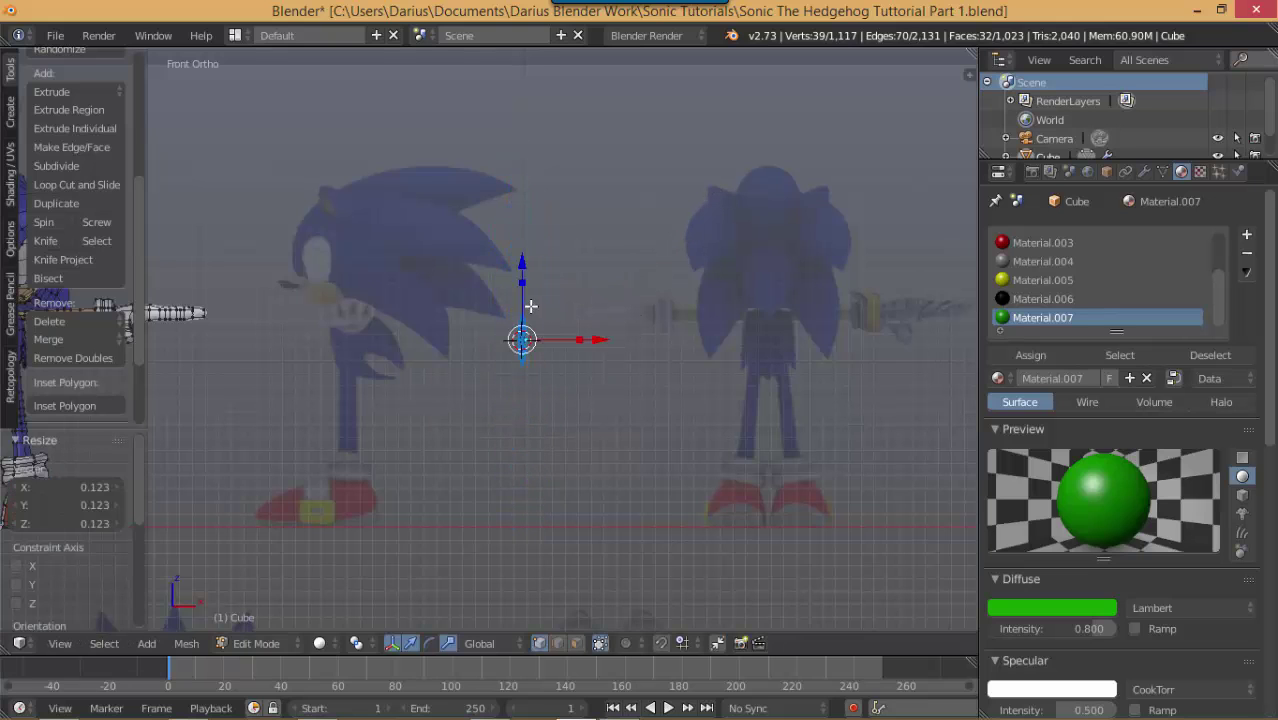
Step: From the side view, move the iris to the front of the face, about -0.677 in Y and 0.495 in Z
{"action": "middle_click_drag", "start_coordinate": [551, 329], "coordinate": [681, 296], "text": "shift"}
{"action": "key", "text": "KP_3"}
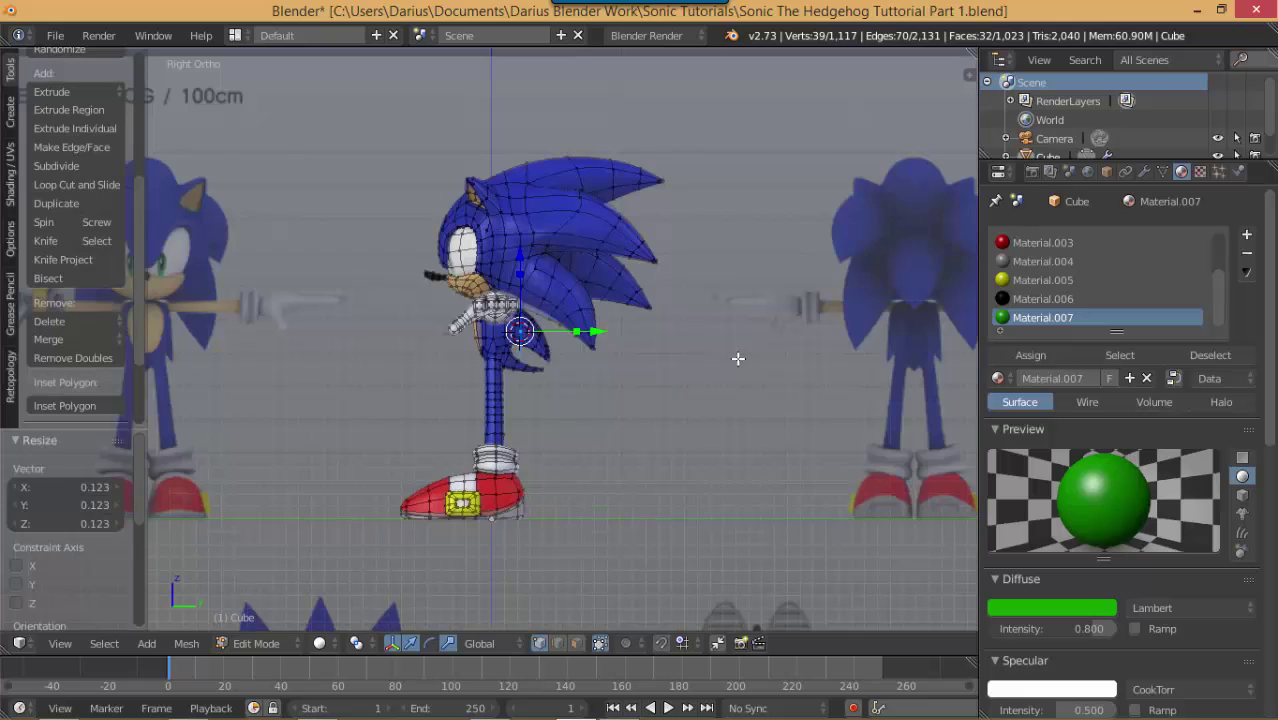
{"action": "key", "text": "g"}
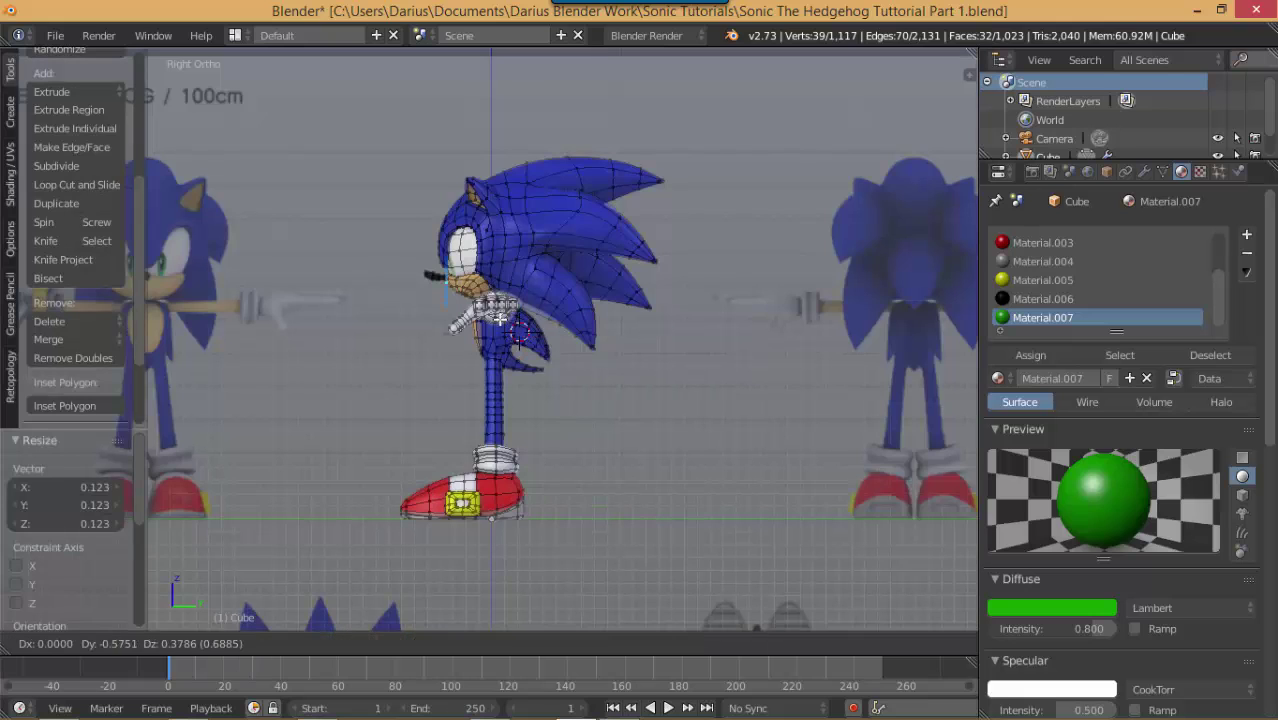
{"action": "left_click", "coordinate": [497, 312]}
Step: From the front view, move the iris over the eye white, about -3.909 in X and 0.080 in Z
{"action": "middle_click_drag", "start_coordinate": [497, 312], "coordinate": [495, 306]}
{"action": "key", "text": "KP_1"}
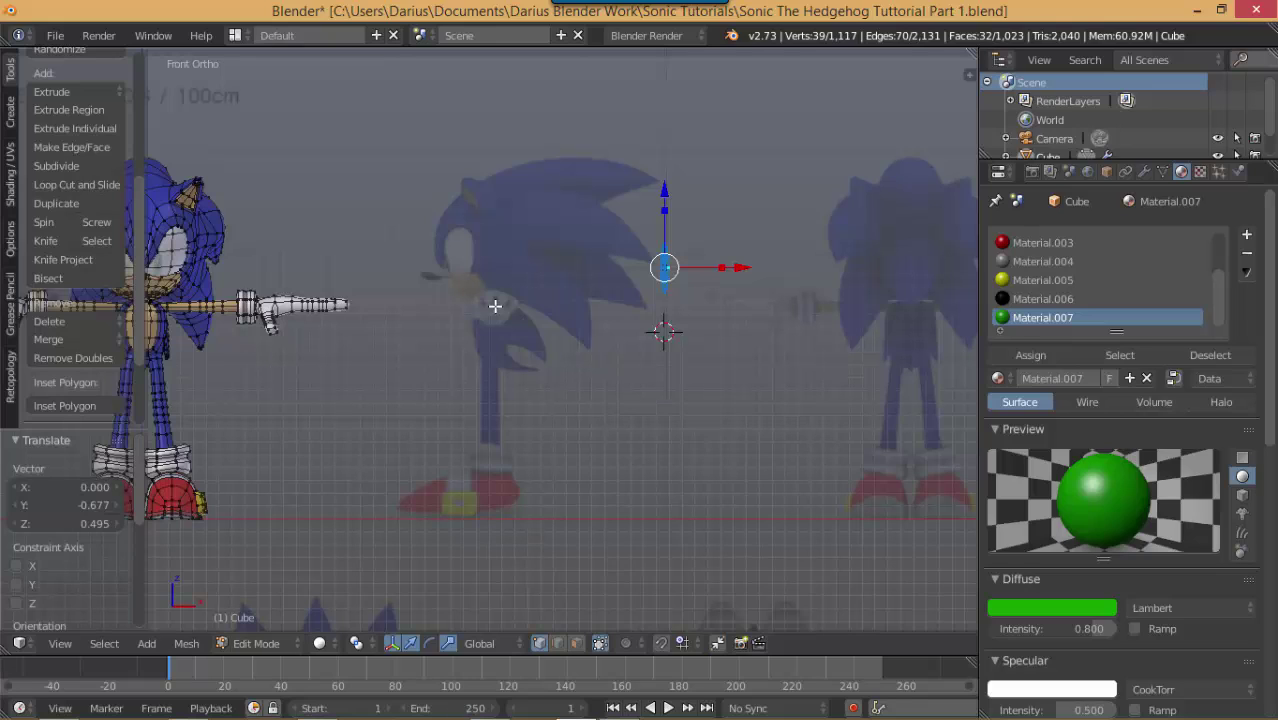
{"action": "key", "text": "g"}
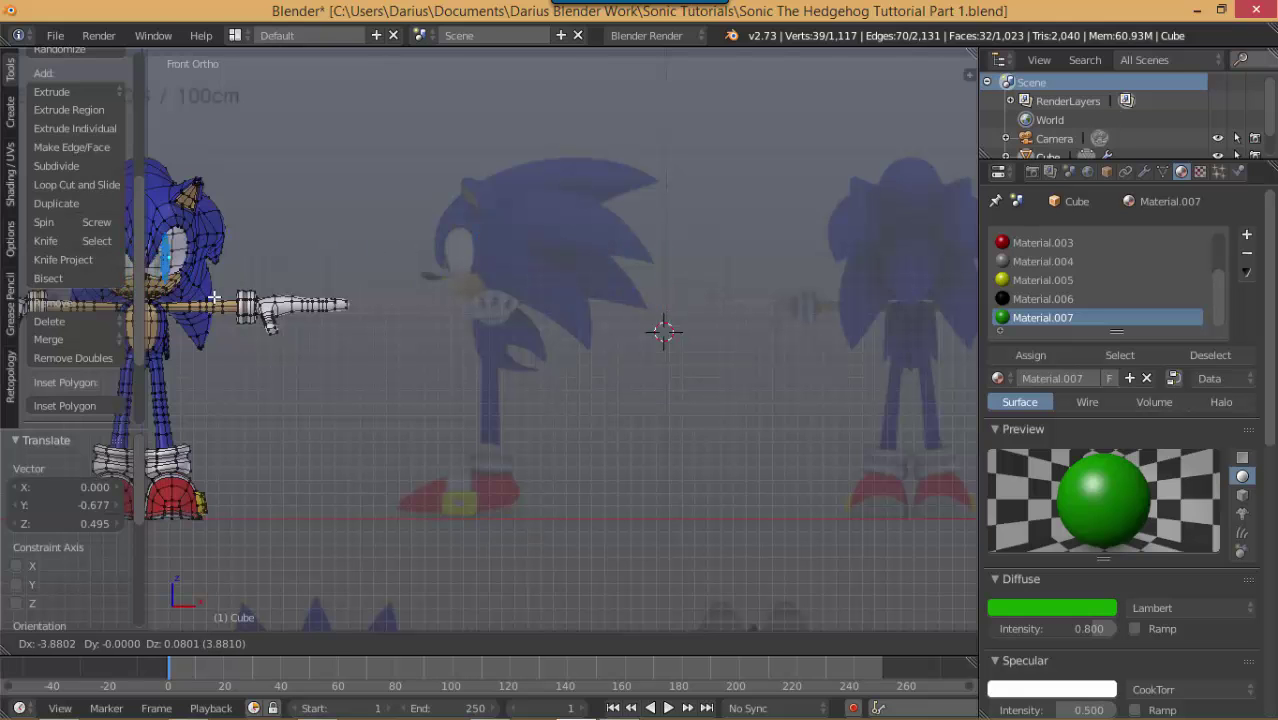
{"action": "left_click", "coordinate": [208, 300]}
Step: Shorten the iris and pupil by scaling them to about 0.587 along Z
{"action": "middle_click_drag", "start_coordinate": [208, 300], "coordinate": [594, 333], "text": "shift"}
{"action": "scroll", "coordinate": [594, 333], "scroll_direction": "up", "scroll_amount": 3}
{"action": "scroll", "coordinate": [696, 264], "scroll_direction": "up", "scroll_amount": 5}
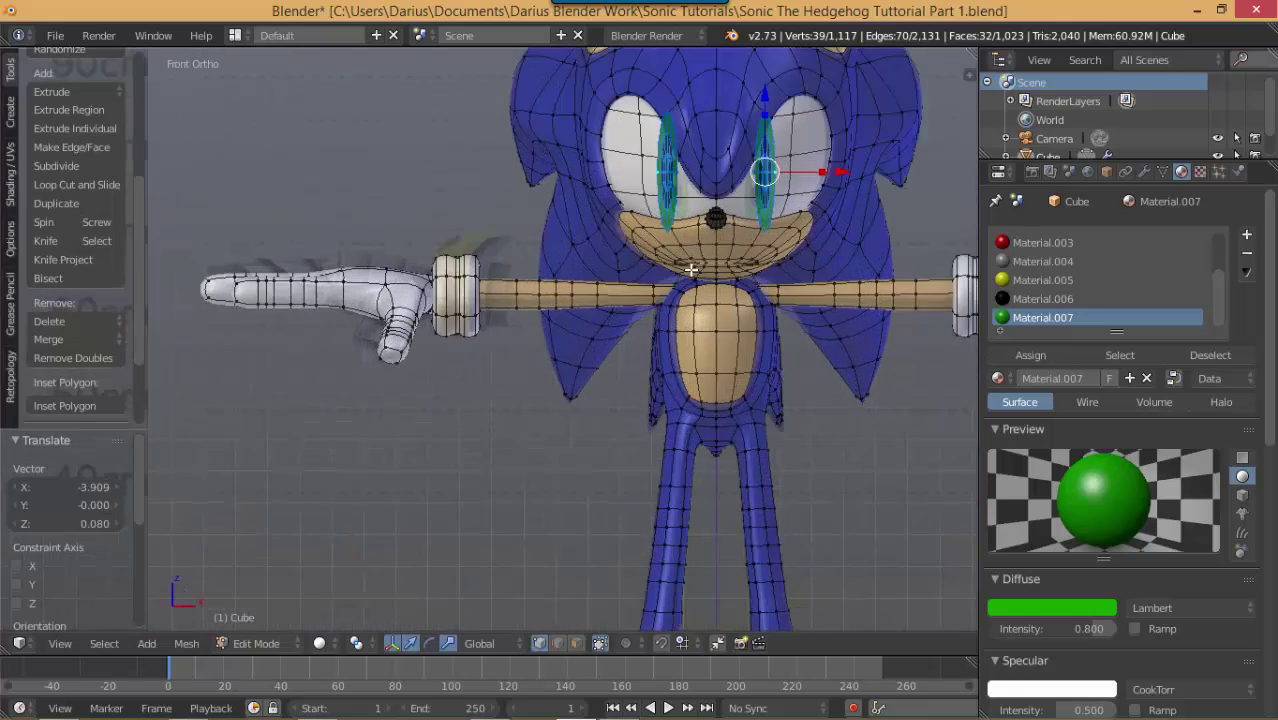
{"action": "middle_click_drag", "start_coordinate": [787, 245], "coordinate": [499, 386], "text": "shift"}
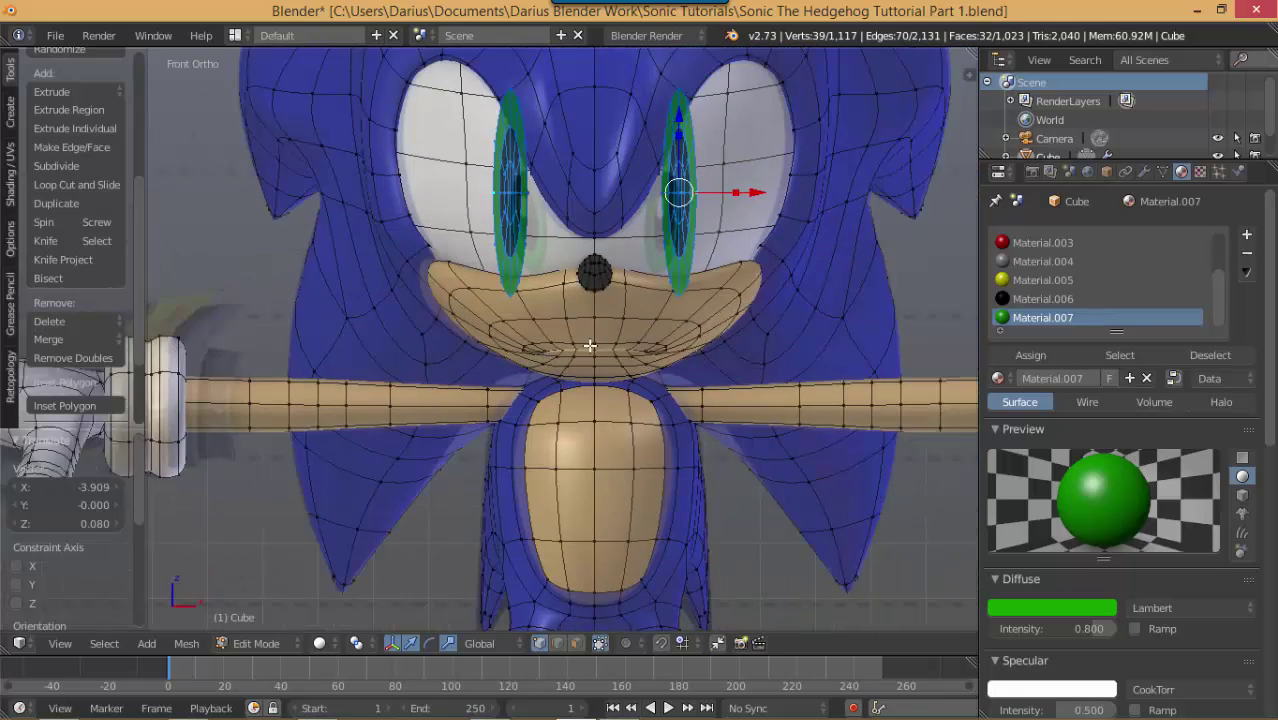
{"action": "scroll", "coordinate": [530, 318], "scroll_direction": "up", "scroll_amount": 4}
{"action": "middle_click_drag", "start_coordinate": [602, 320], "coordinate": [558, 387], "text": "shift"}
{"action": "middle_click_drag", "start_coordinate": [702, 315], "coordinate": [662, 342], "text": "shift"}
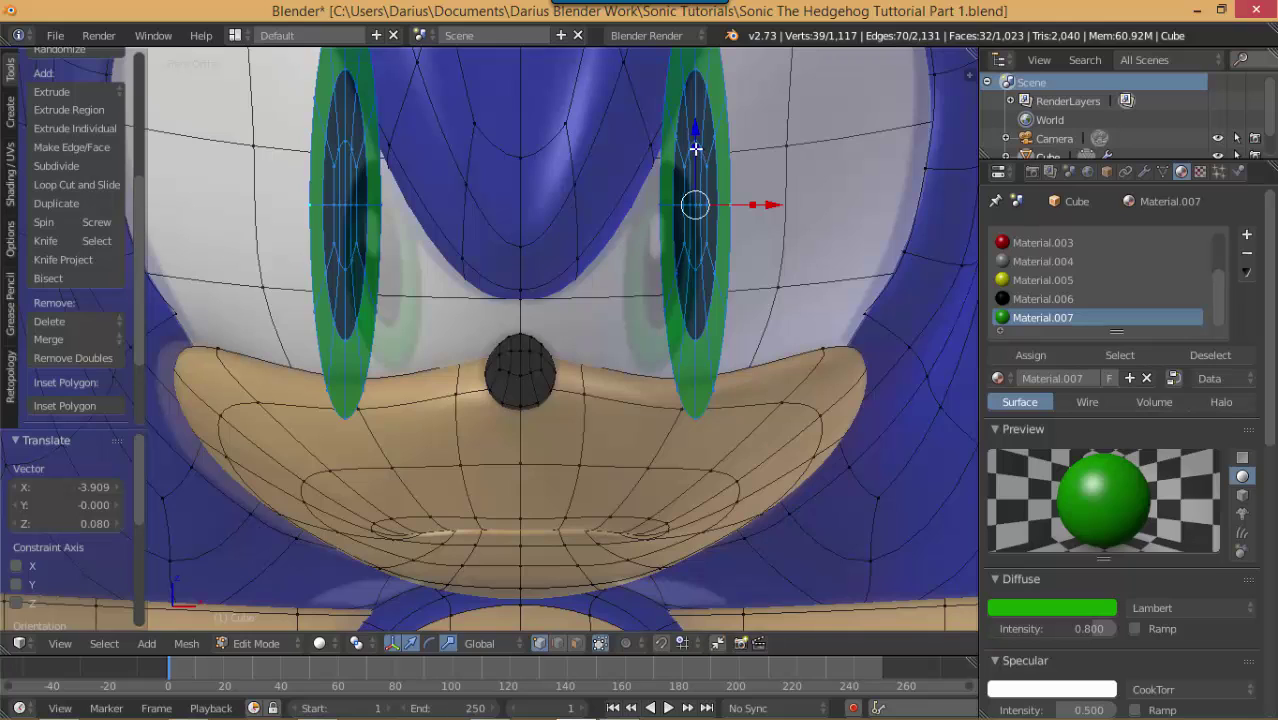
{"action": "key", "text": "s"}
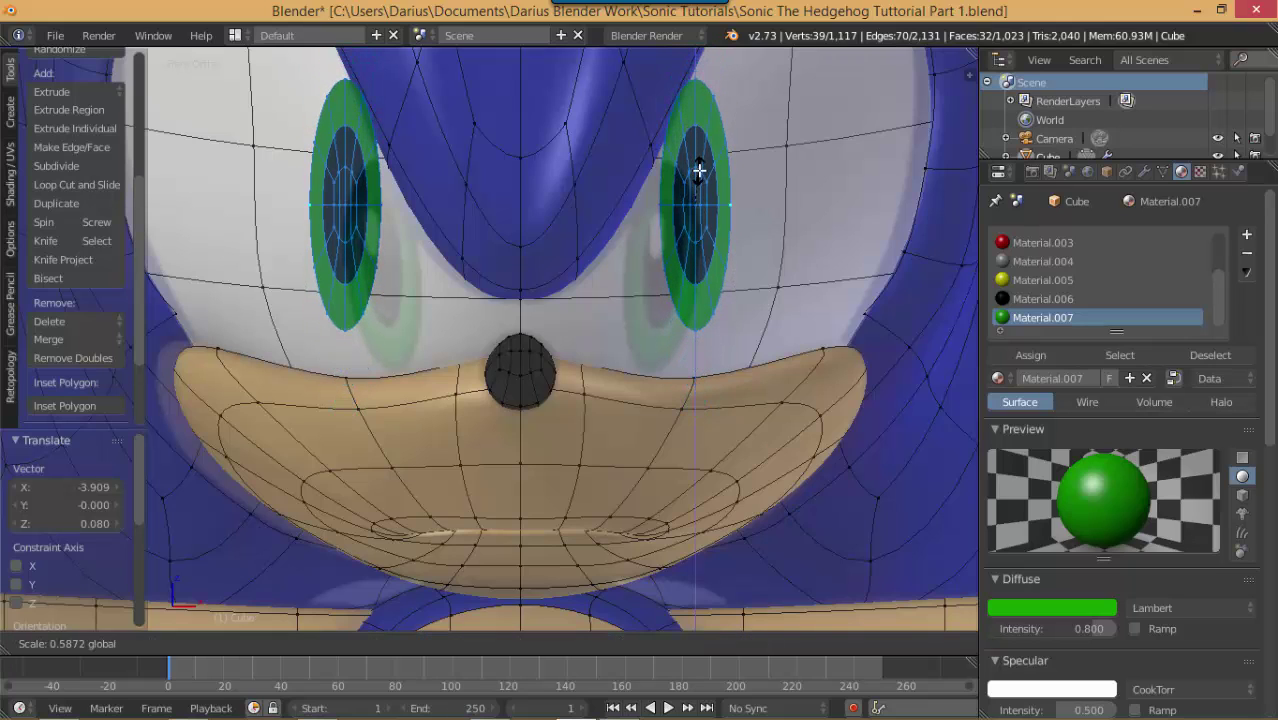
{"action": "left_click", "coordinate": [699, 170]}
Step: Rotate the iris about 5.77° and move it about -0.028 in X and -0.046 in Z toward the reference iris
{"action": "key", "text": "r"}
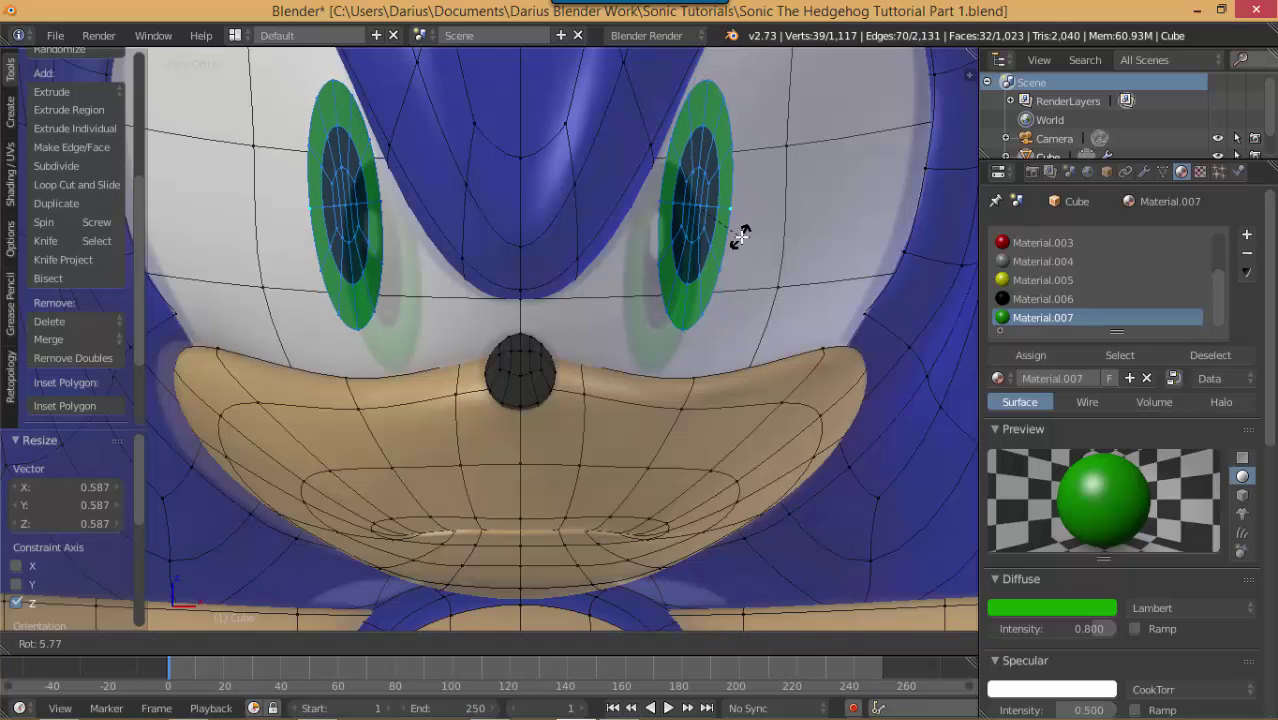
{"action": "left_click", "coordinate": [740, 235]}
{"action": "key", "text": "g"}
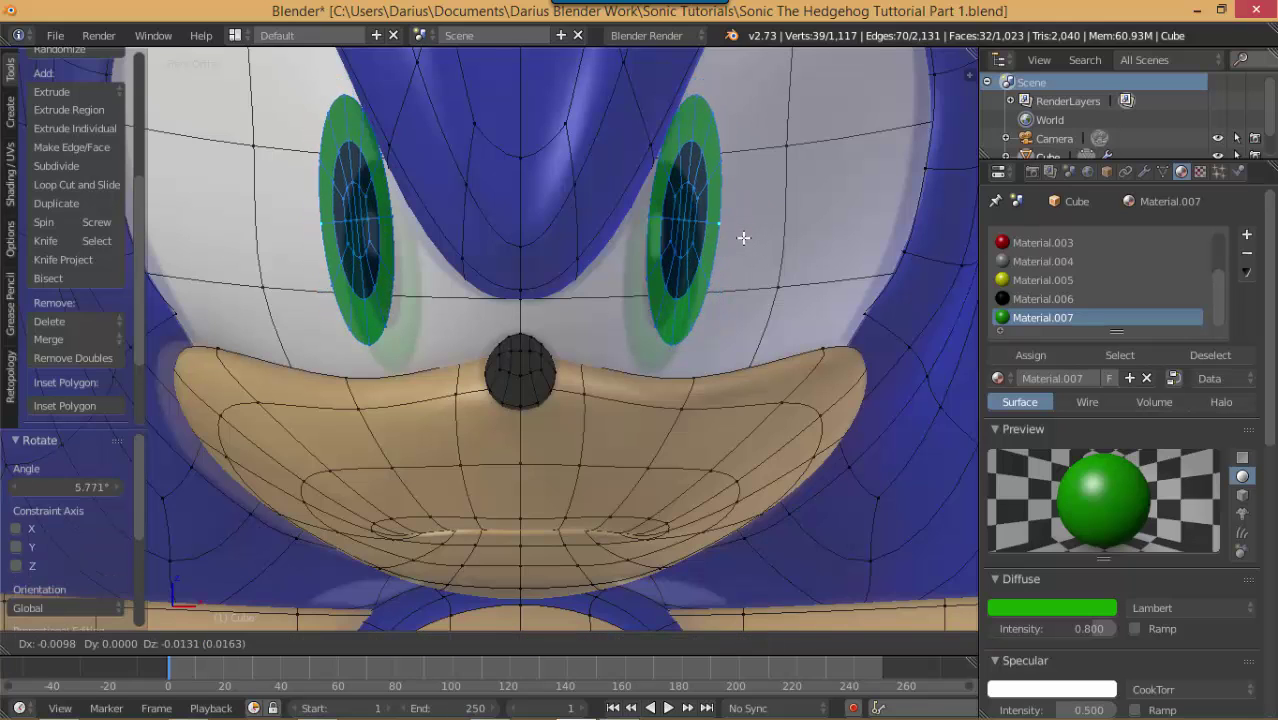
{"action": "left_click", "coordinate": [697, 244]}
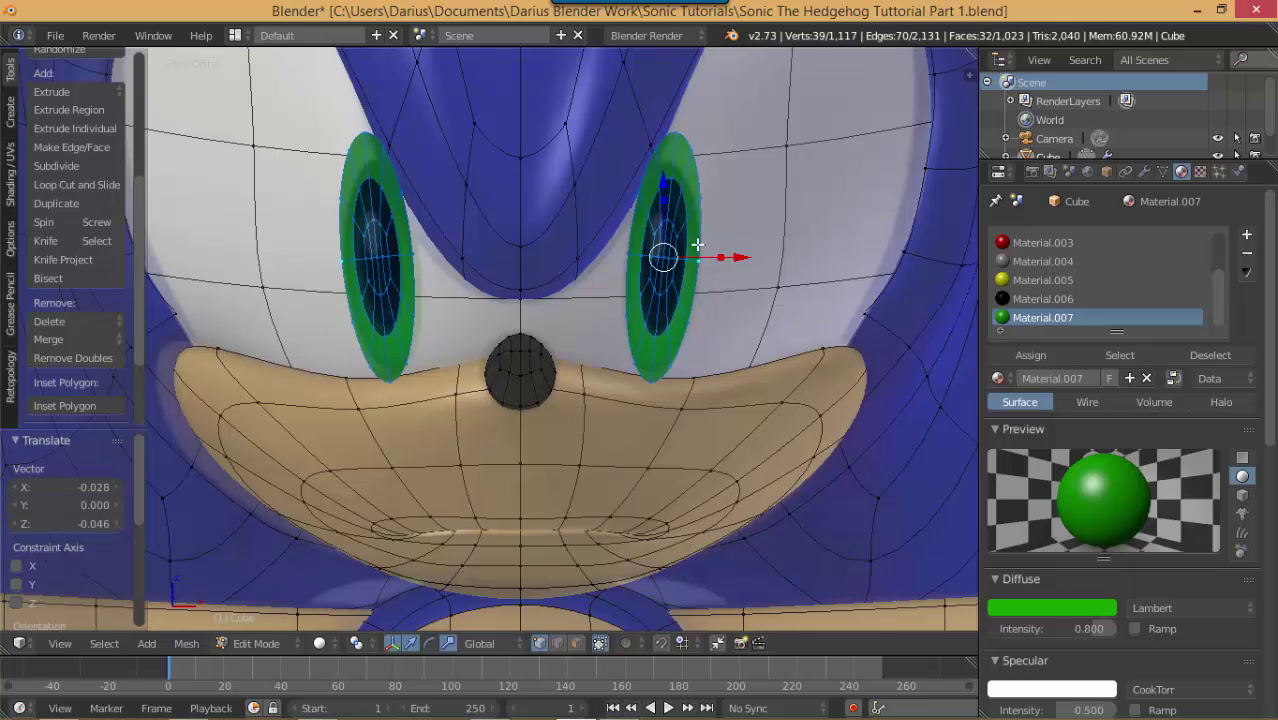
Step: Scale the iris to about 0.851 along Z and rotate it by about -1.55° to match the reference
{"action": "key", "text": "s"}
{"action": "left_click", "coordinate": [665, 208]}
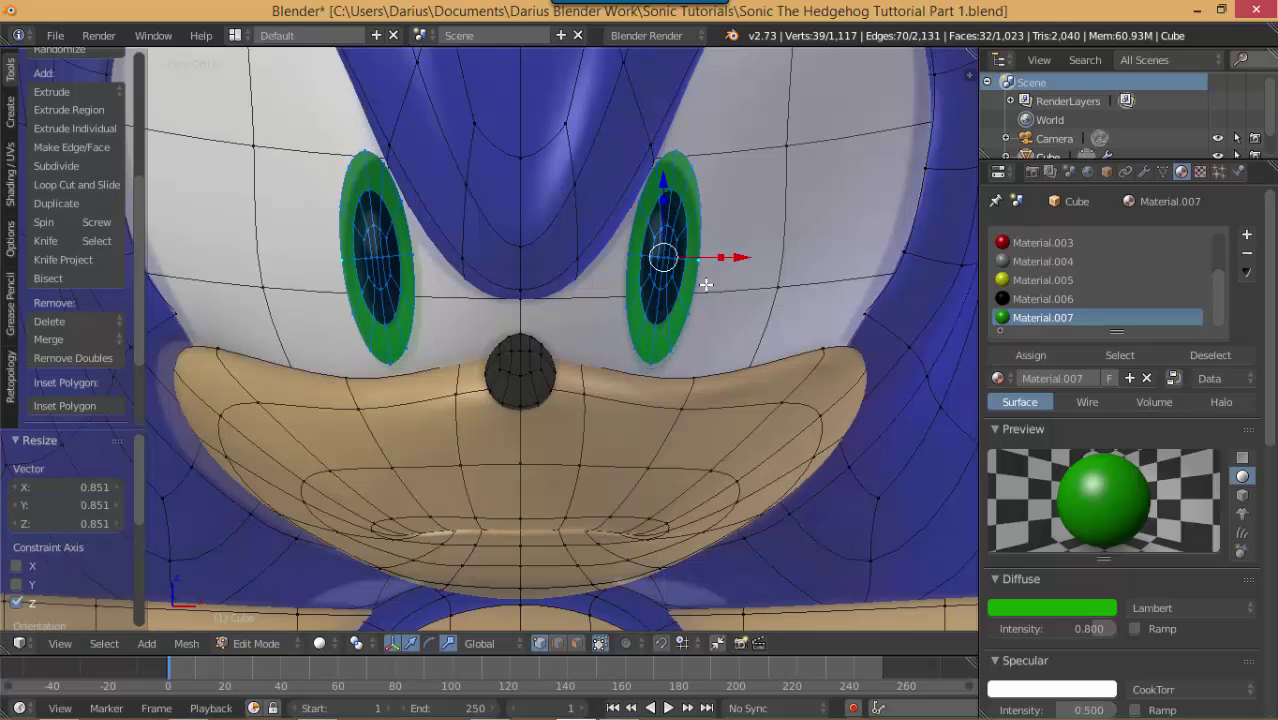
{"action": "key", "text": "r"}
{"action": "left_click", "coordinate": [725, 273]}
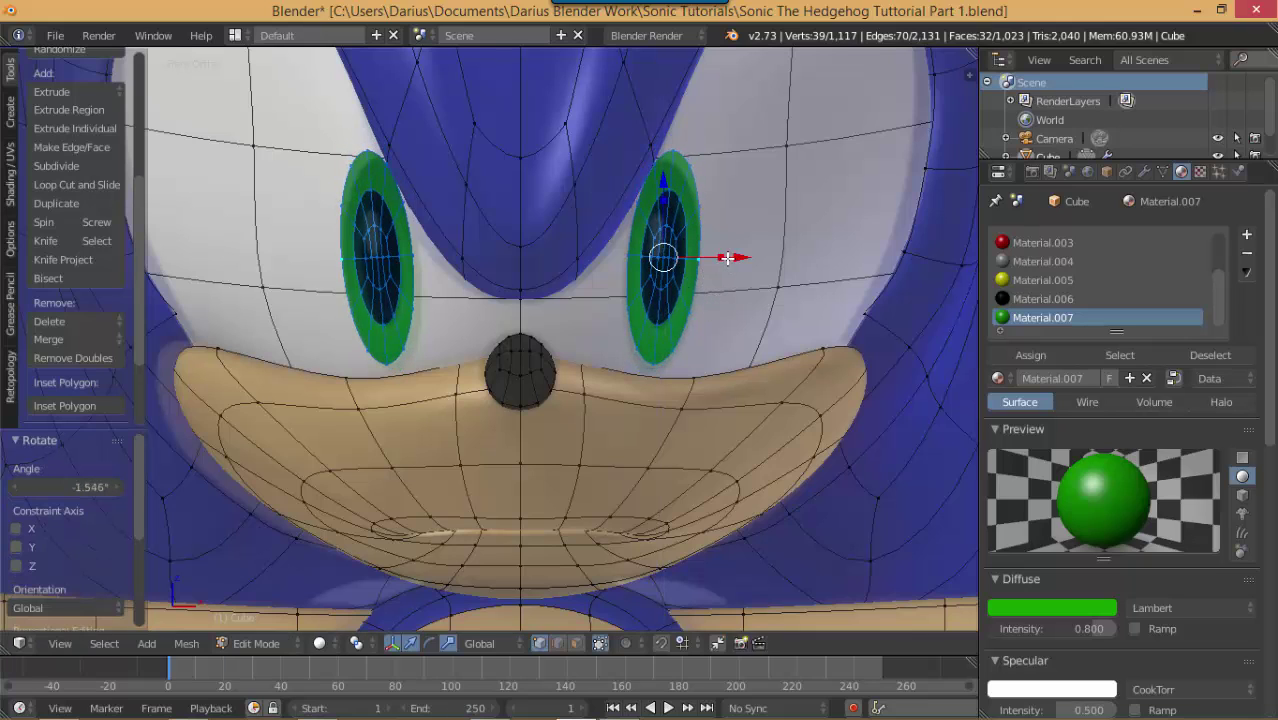
Step: Nudge the iris about -0.002 in X and -0.011 in Z, and move it back about 0.119 in Y against the eye
{"action": "key", "text": "g"}
{"action": "left_click", "coordinate": [722, 270]}
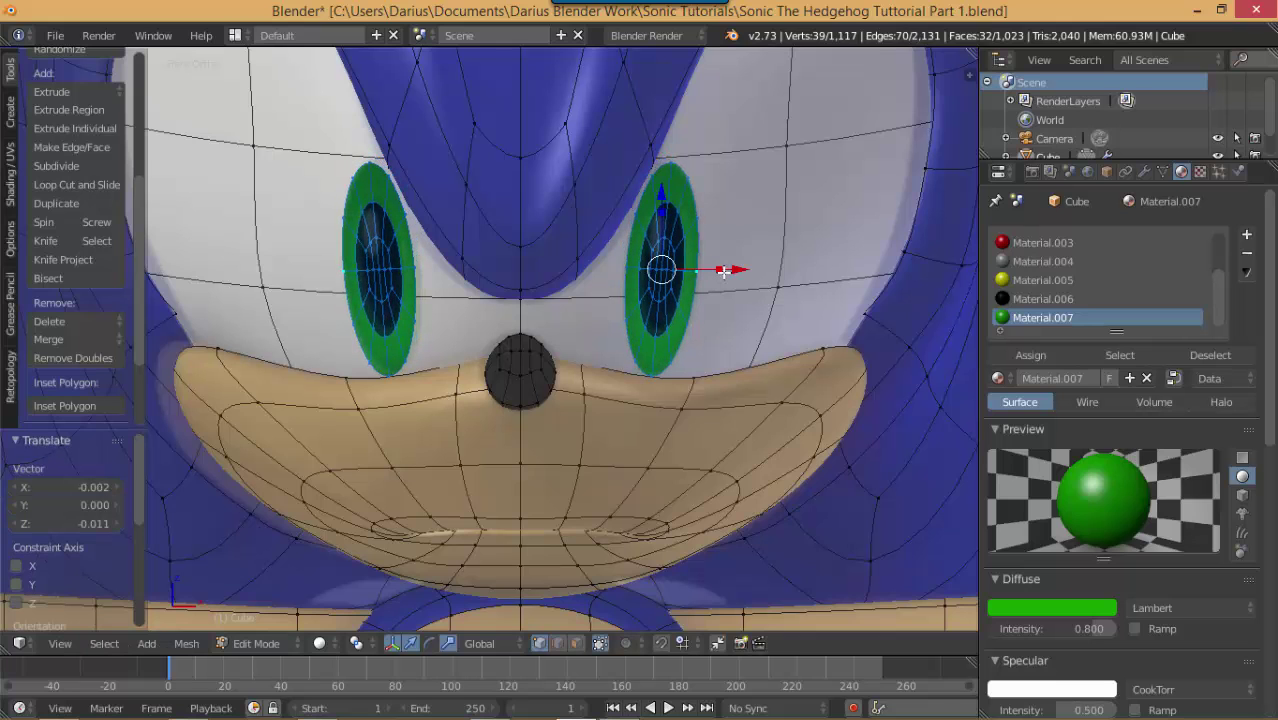
{"action": "key", "text": "KP_3"}
{"action": "scroll", "coordinate": [309, 327], "scroll_direction": "up", "scroll_amount": 1}
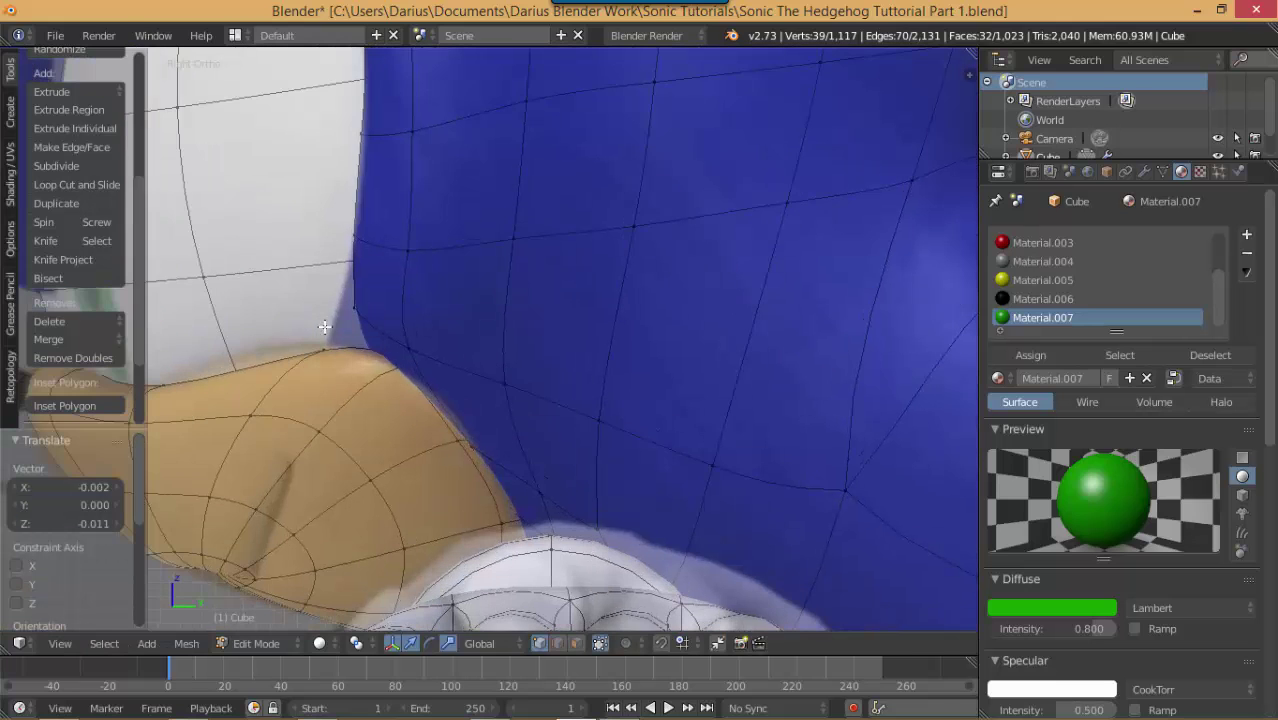
{"action": "scroll", "coordinate": [324, 325], "scroll_direction": "down", "scroll_amount": 4}
{"action": "scroll", "coordinate": [324, 322], "scroll_direction": "up", "scroll_amount": 5}
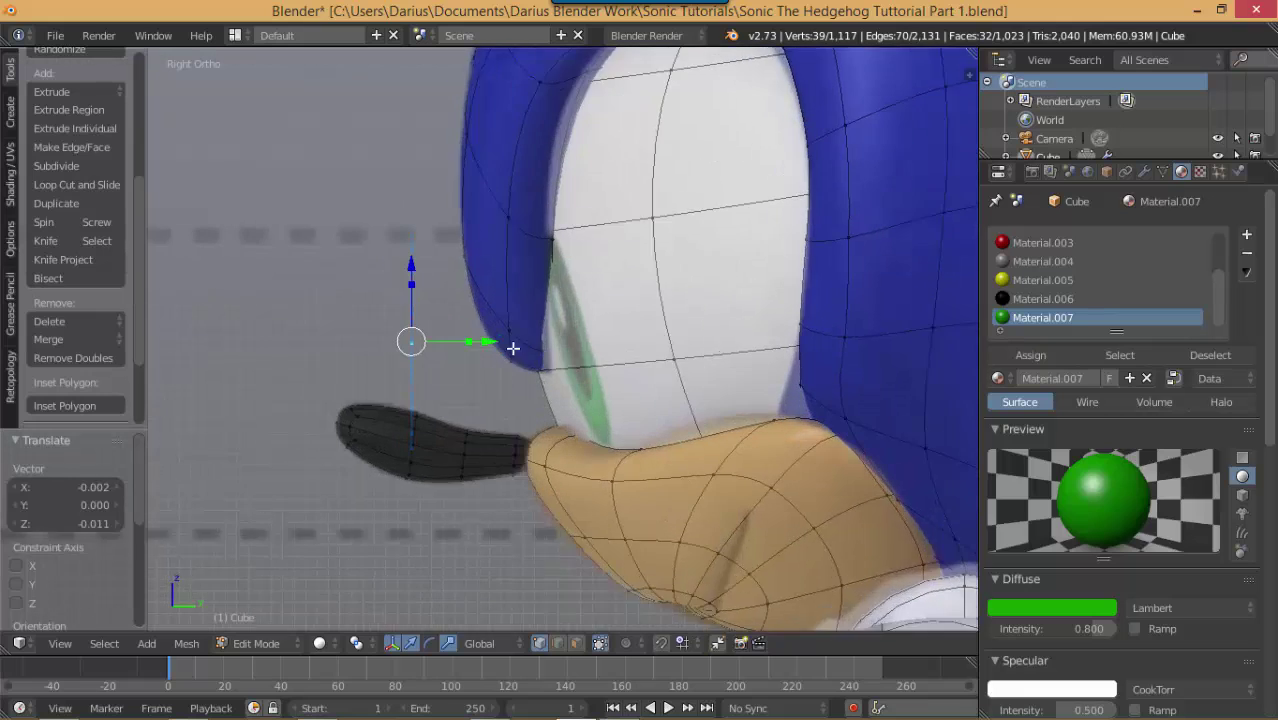
{"action": "left_click_drag", "start_coordinate": [475, 343], "coordinate": [635, 363]}
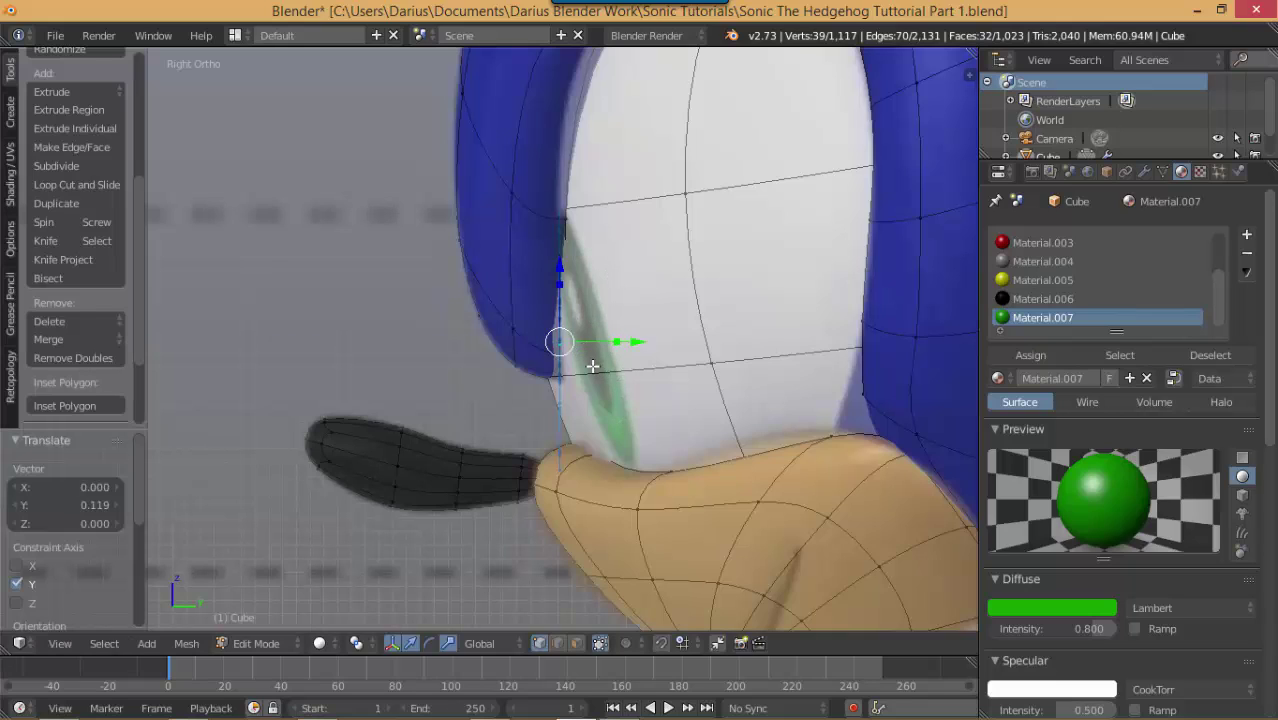
Step: Turn the iris in the side view with a trackball rotation of about -8.59° and 14.9°
{"action": "key", "text": "r"}
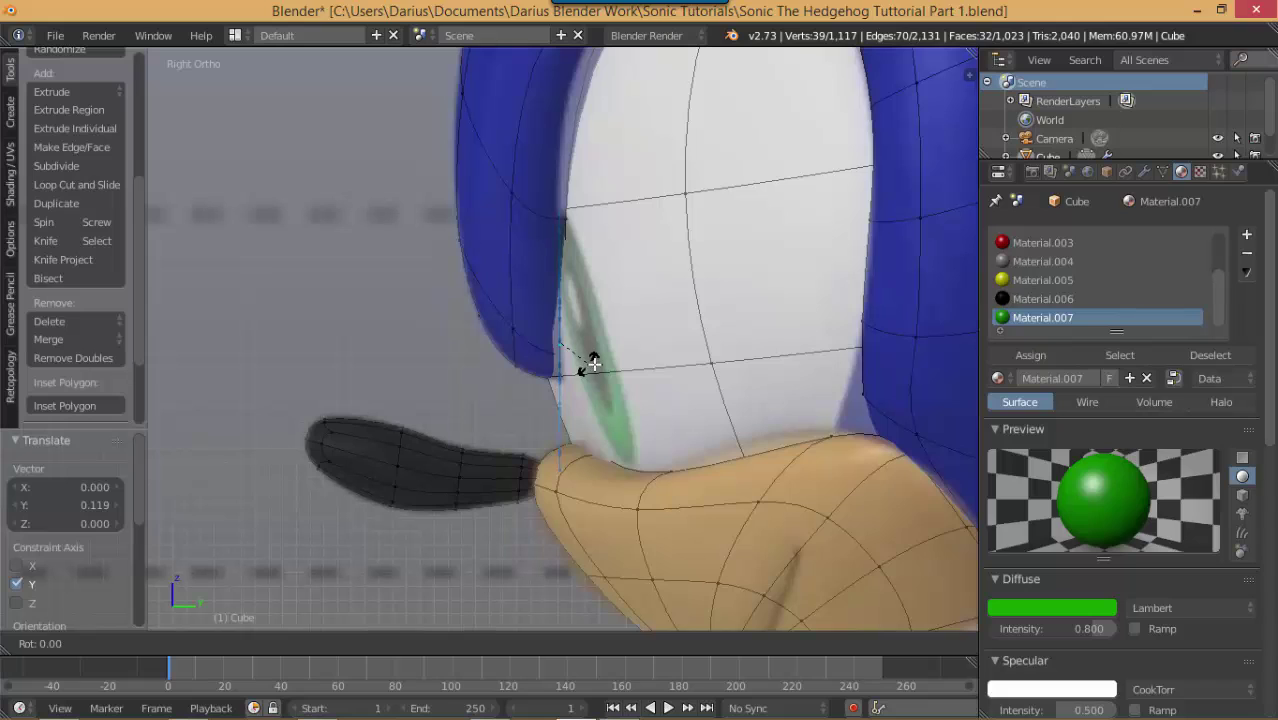
{"action": "key", "text": "r"}
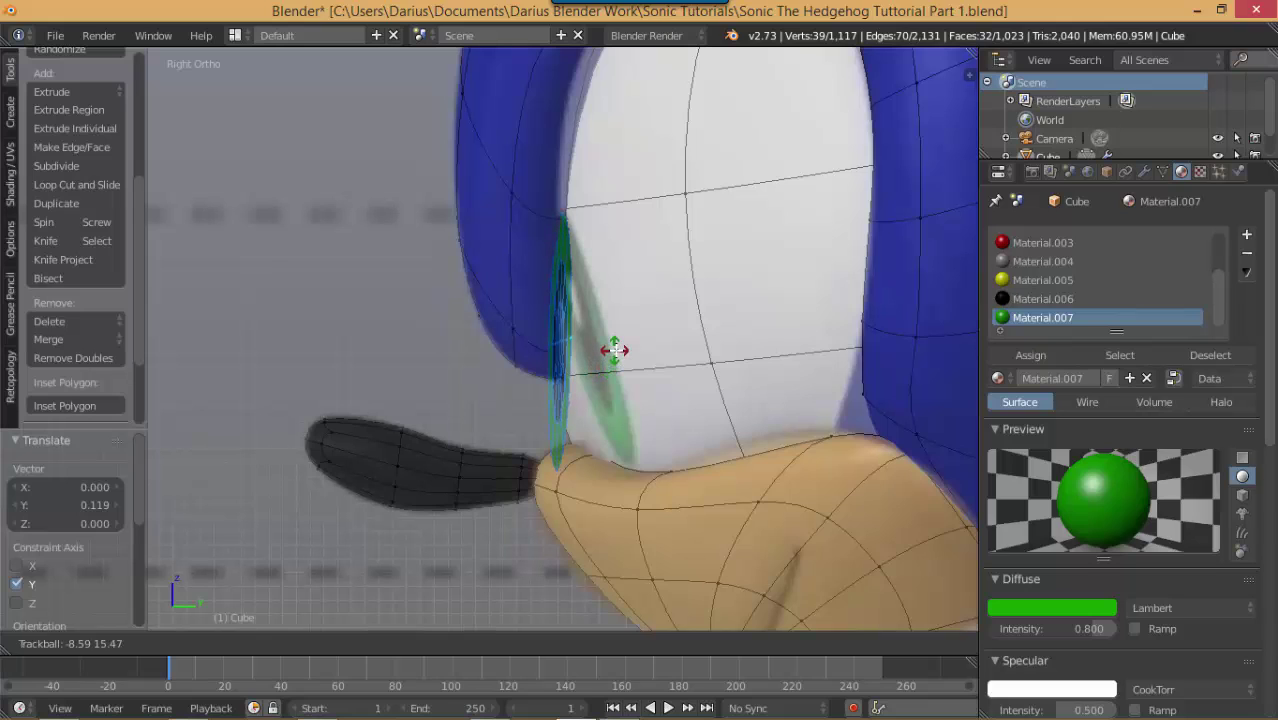
{"action": "left_click", "coordinate": [615, 350]}
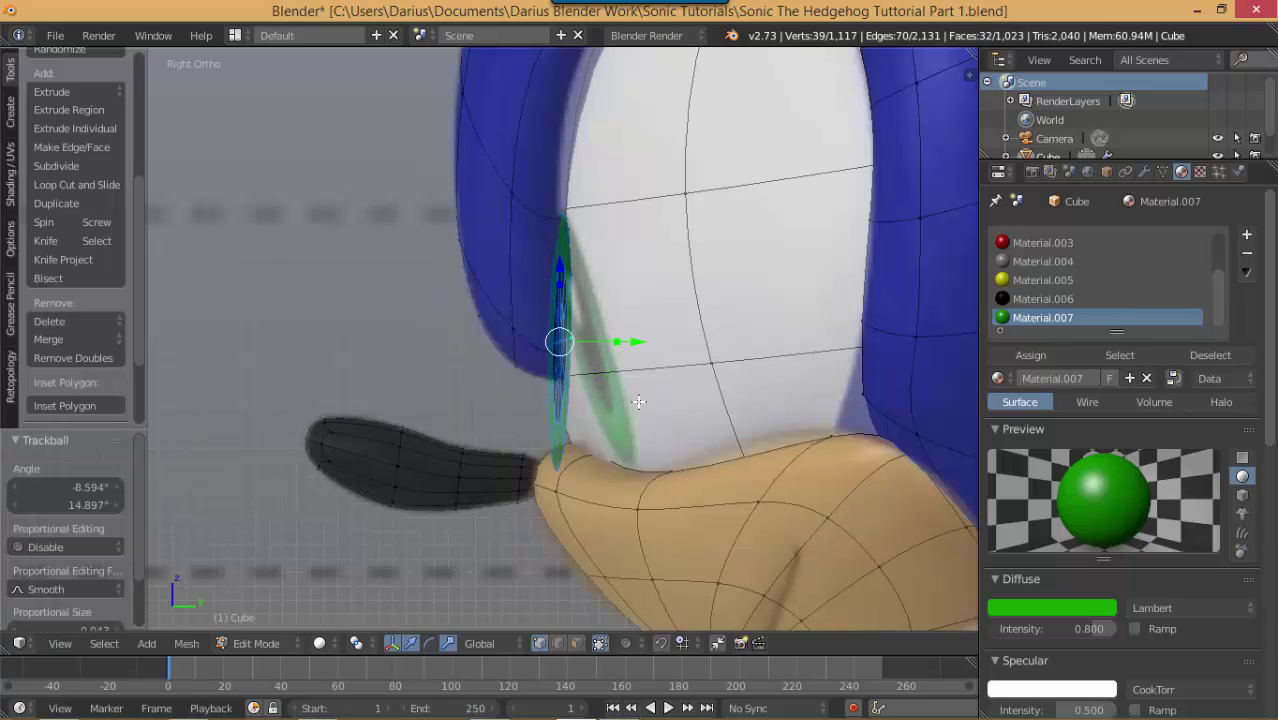
Step: Tilt the iris about -14.44° in the side view to follow the reference slant and shift it about 0.014 along Y
{"action": "key", "text": "r"}
{"action": "left_click", "coordinate": [651, 385]}
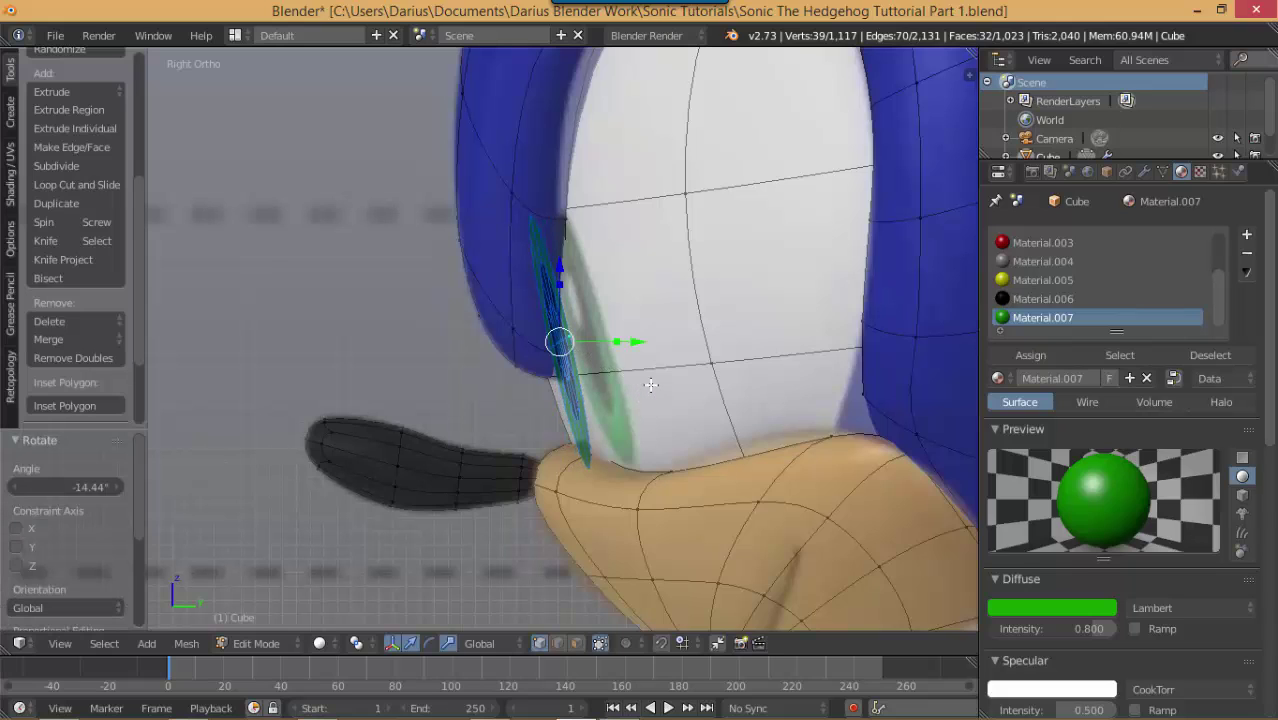
{"action": "left_click_drag", "start_coordinate": [637, 345], "coordinate": [658, 347]}
{"action": "left_click", "coordinate": [657, 347]}
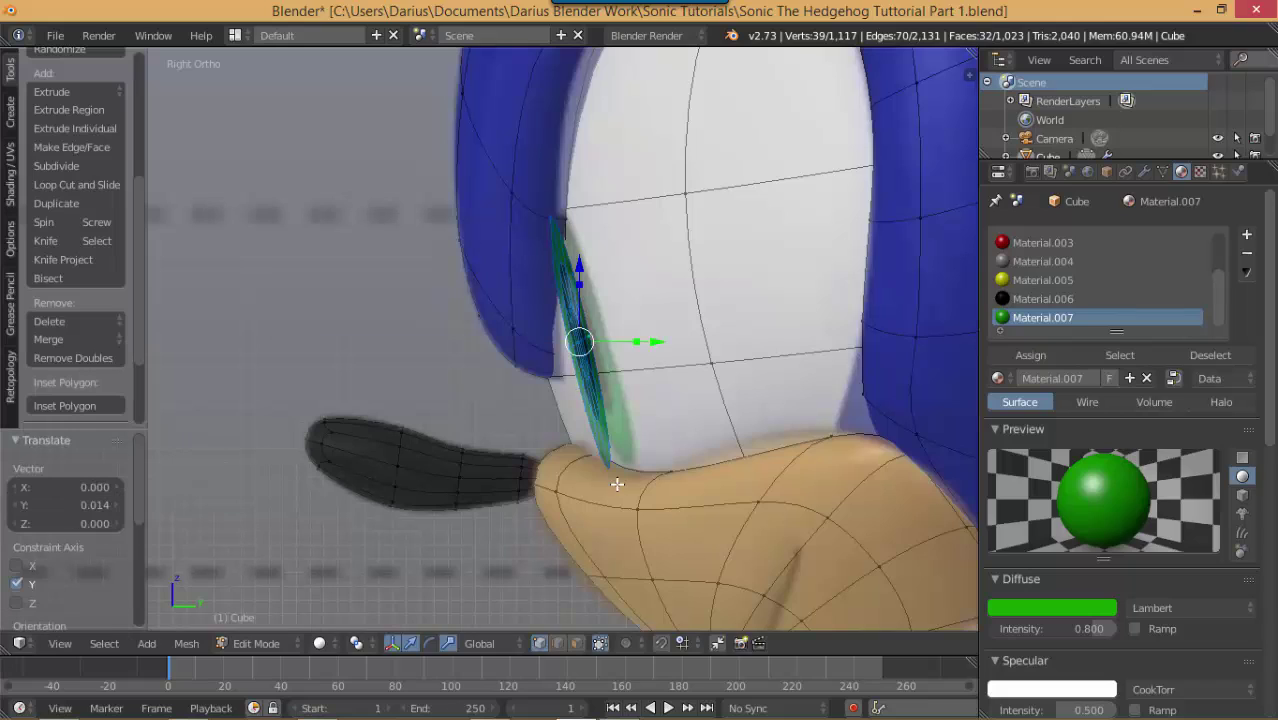
Step: Enable proportional editing and move the iris's lowest vertex about 0.022 in Y and -0.004 in Z toward the reference
{"action": "right_click", "coordinate": [611, 470]}
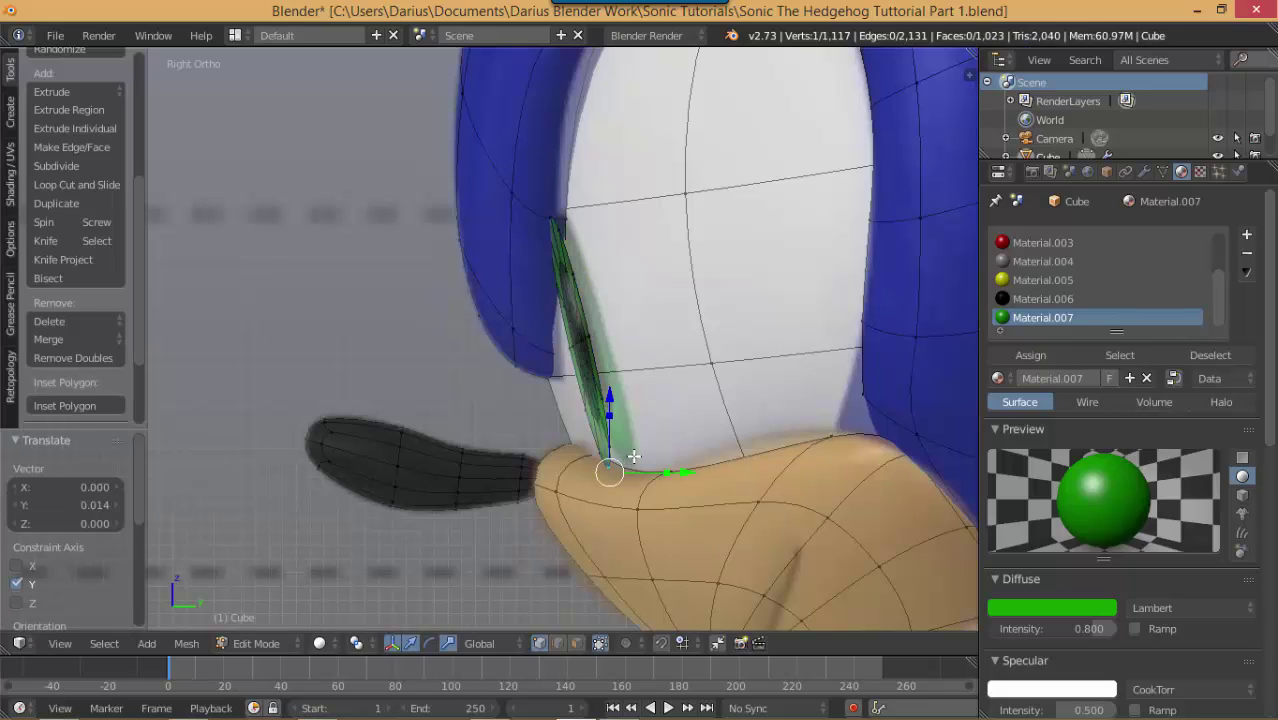
{"action": "key", "text": "o"}
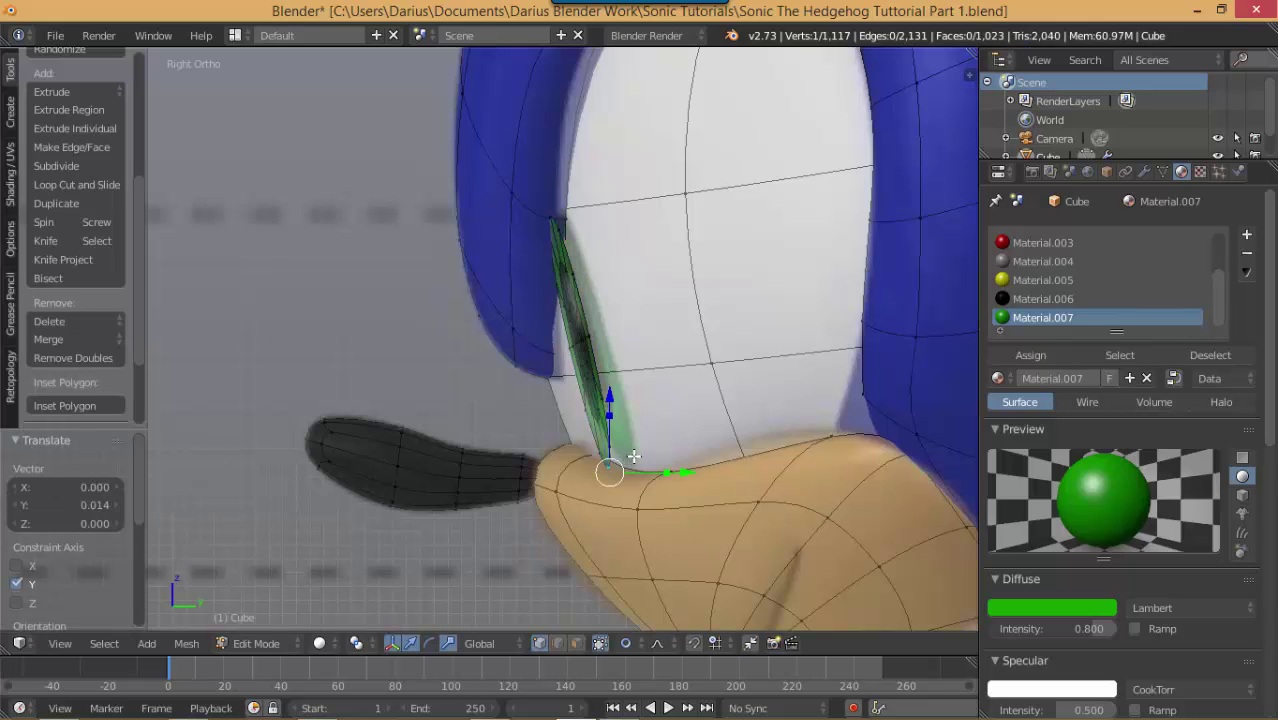
{"action": "key", "text": "g"}
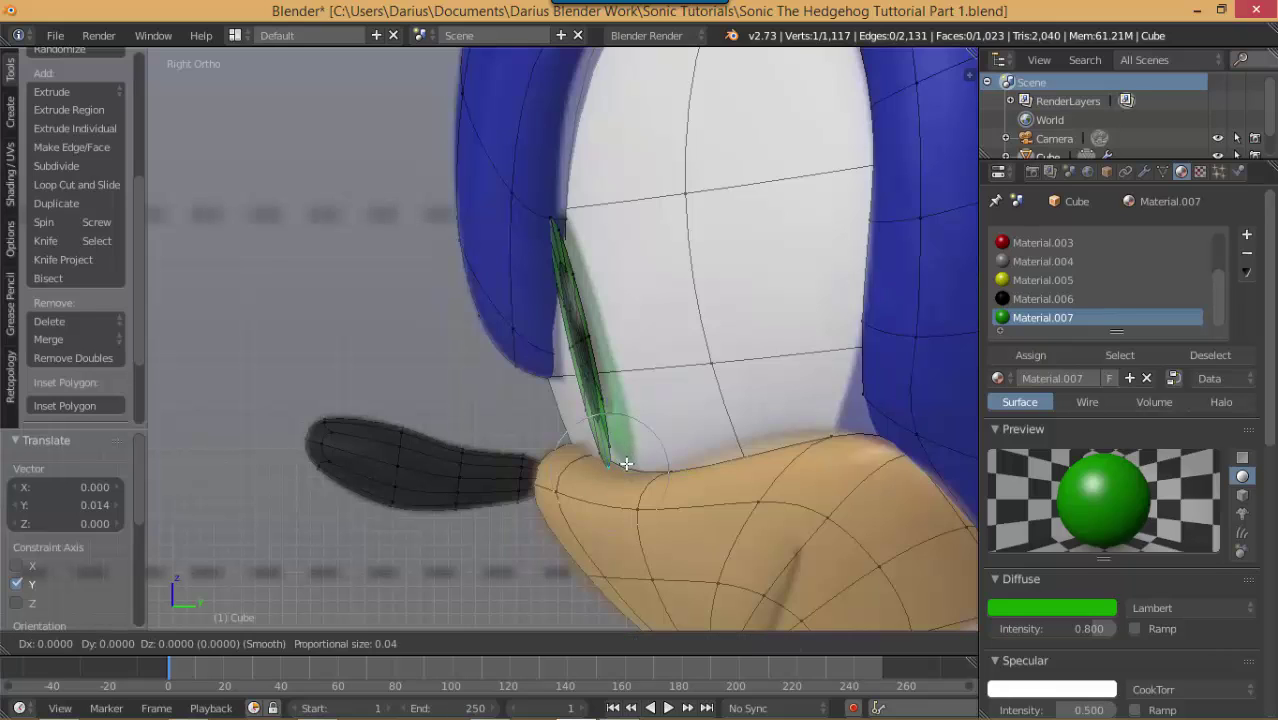
{"action": "scroll", "coordinate": [655, 462], "scroll_direction": "down", "scroll_amount": 4}
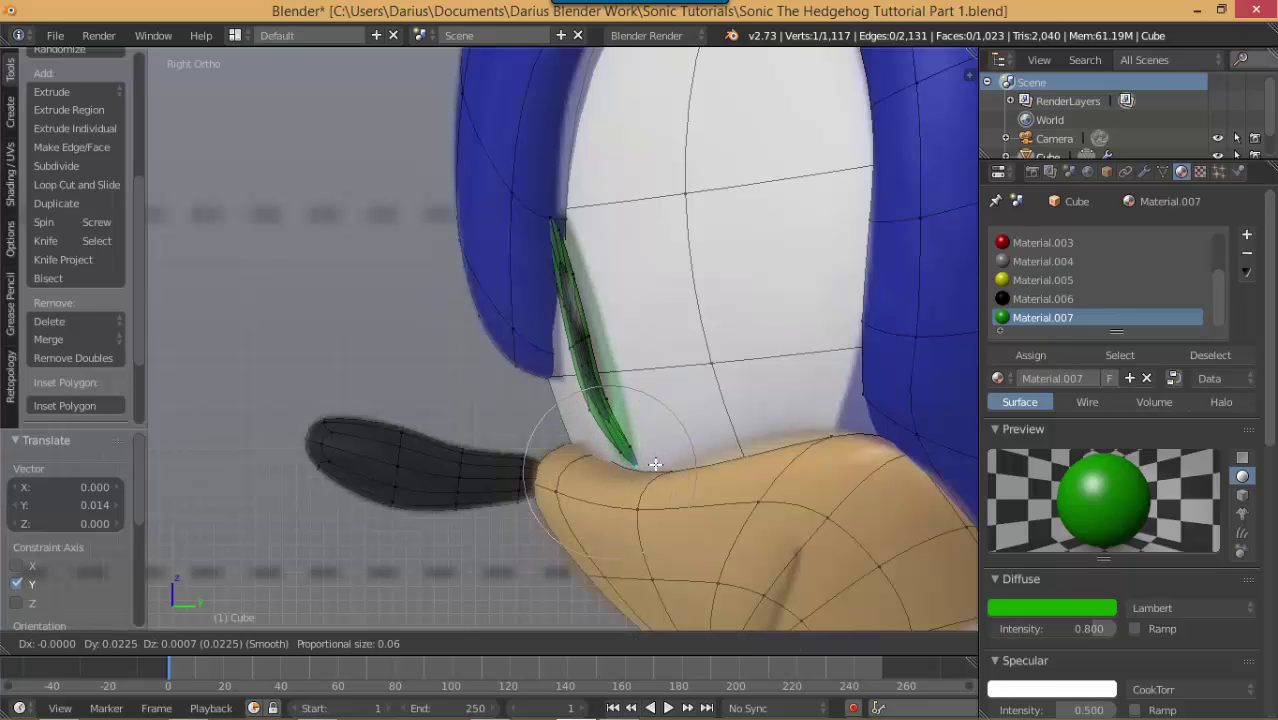
{"action": "left_click", "coordinate": [650, 466]}
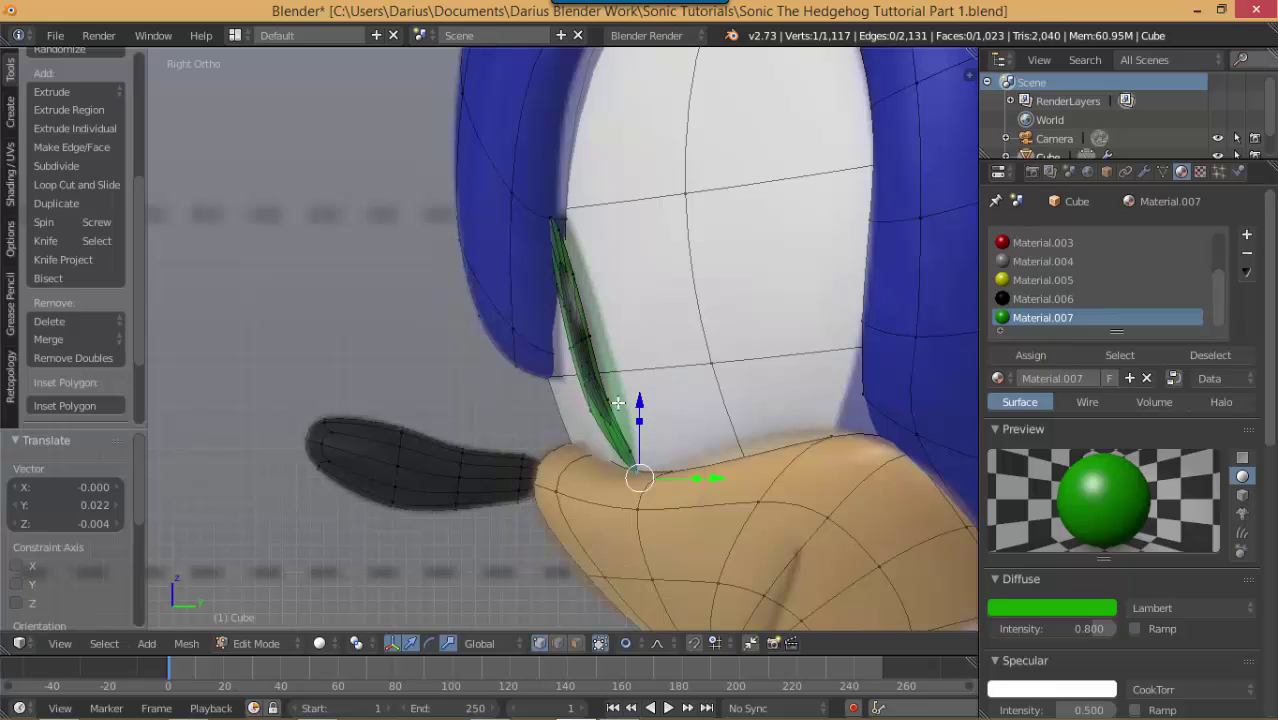
Step: Move the iris's lower rear rim vertex about 0.013 in Y and 0.002 in Z, and the middle one 0.009 in Y
{"action": "right_click", "coordinate": [606, 401]}
{"action": "key", "text": "g"}
{"action": "left_click", "coordinate": [630, 380]}
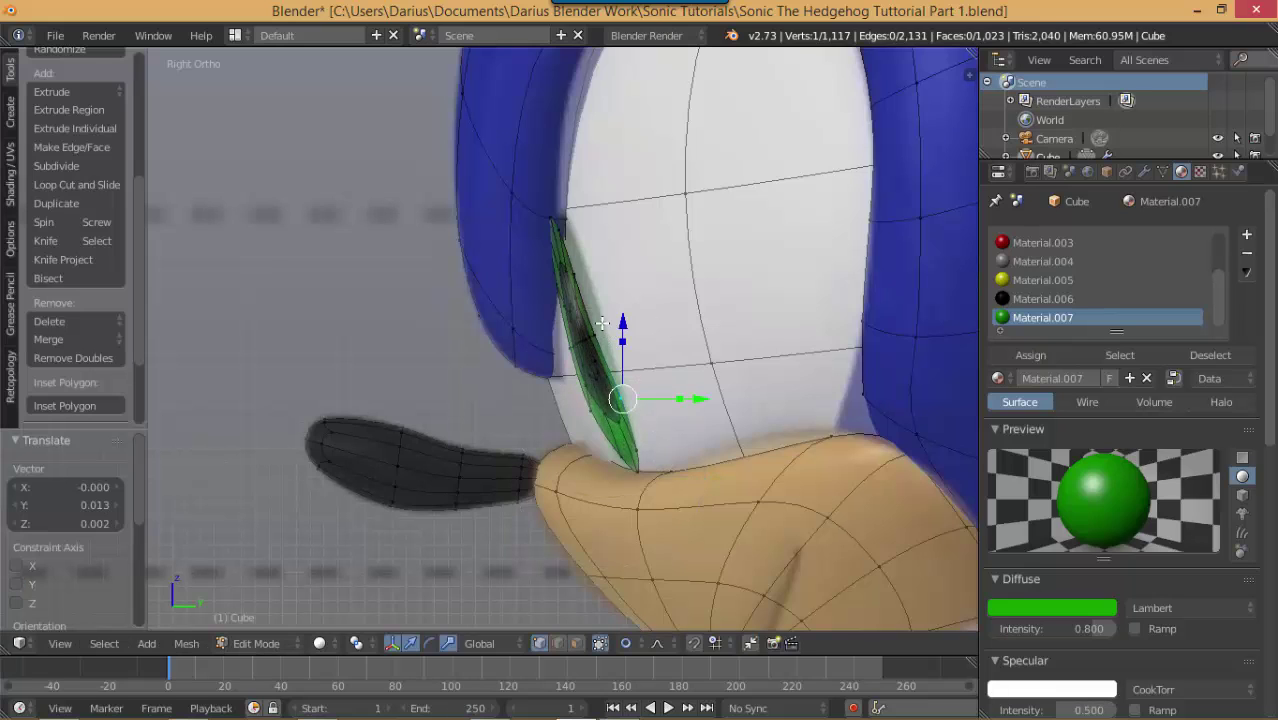
{"action": "right_click", "coordinate": [592, 334]}
{"action": "key", "text": "g"}
{"action": "left_click", "coordinate": [609, 321]}
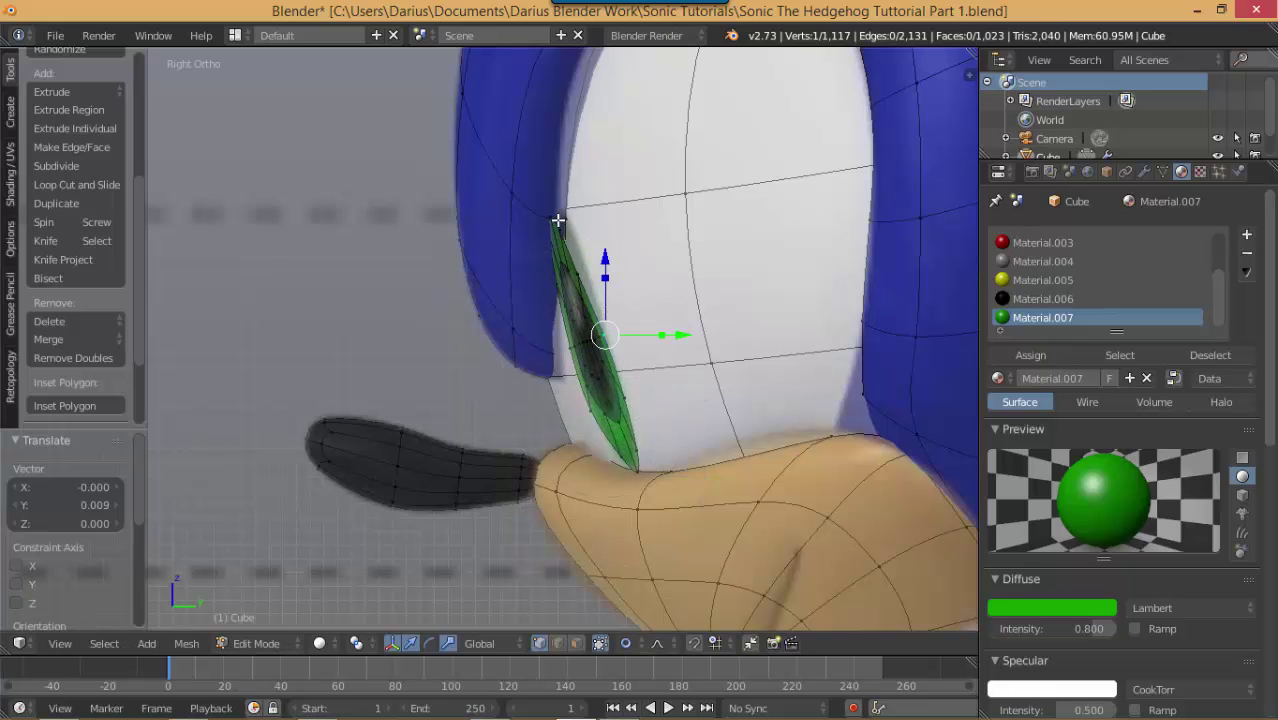
Step: Move the iris's top vertex about 0.010 in Y and 0.002 in Z, and the upper rear rim vertex 0.010 and 0.003
{"action": "right_click", "coordinate": [560, 210]}
{"action": "key", "text": "g"}
{"action": "left_click", "coordinate": [563, 209]}
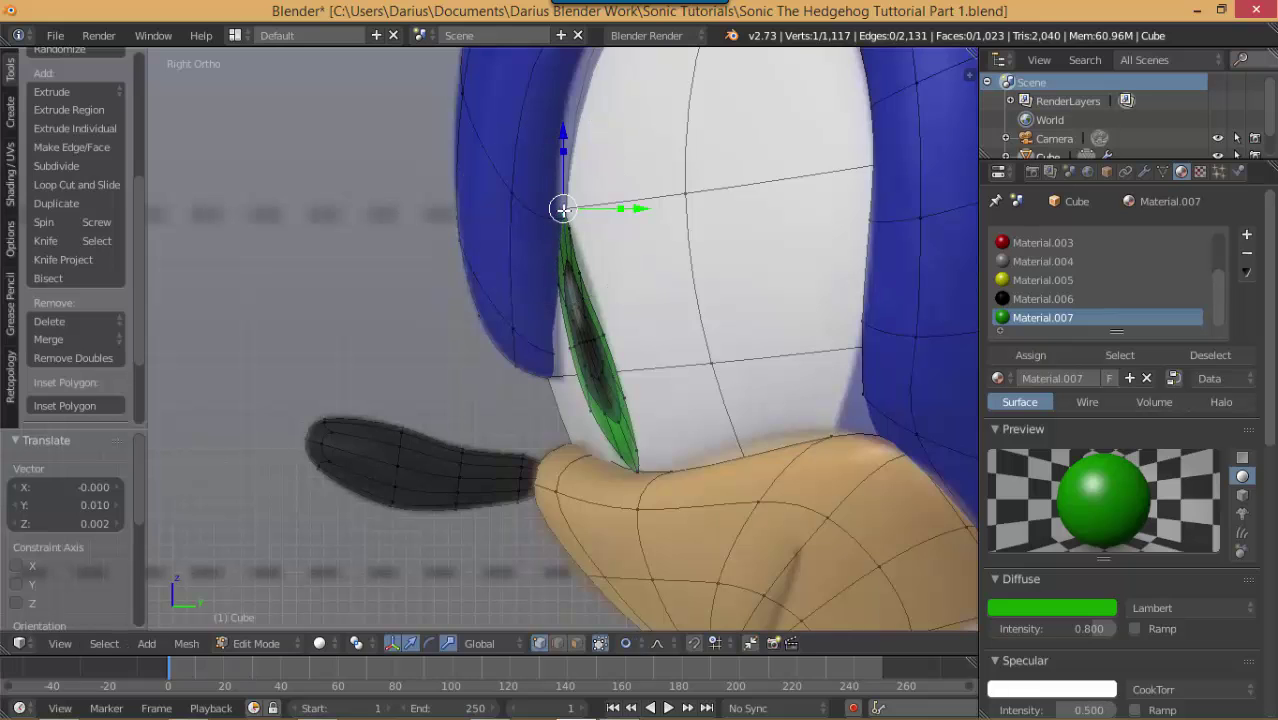
{"action": "right_click", "coordinate": [578, 270]}
{"action": "key", "text": "g"}
{"action": "left_click", "coordinate": [602, 303]}
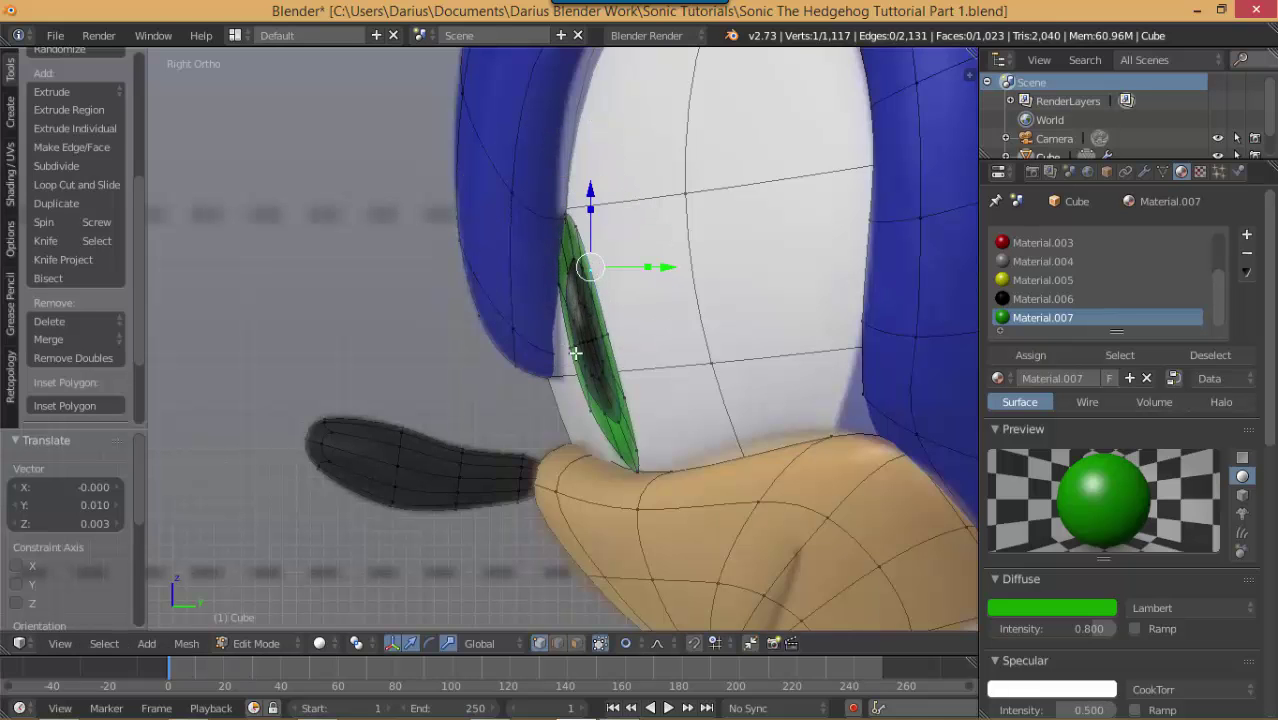
Step: Move the iris's lower outer rim vertex about -0.007 in X, 0.015 in Y and 0.001 in Z toward the eye surface
{"action": "middle_click_drag", "start_coordinate": [575, 352], "coordinate": [505, 476]}
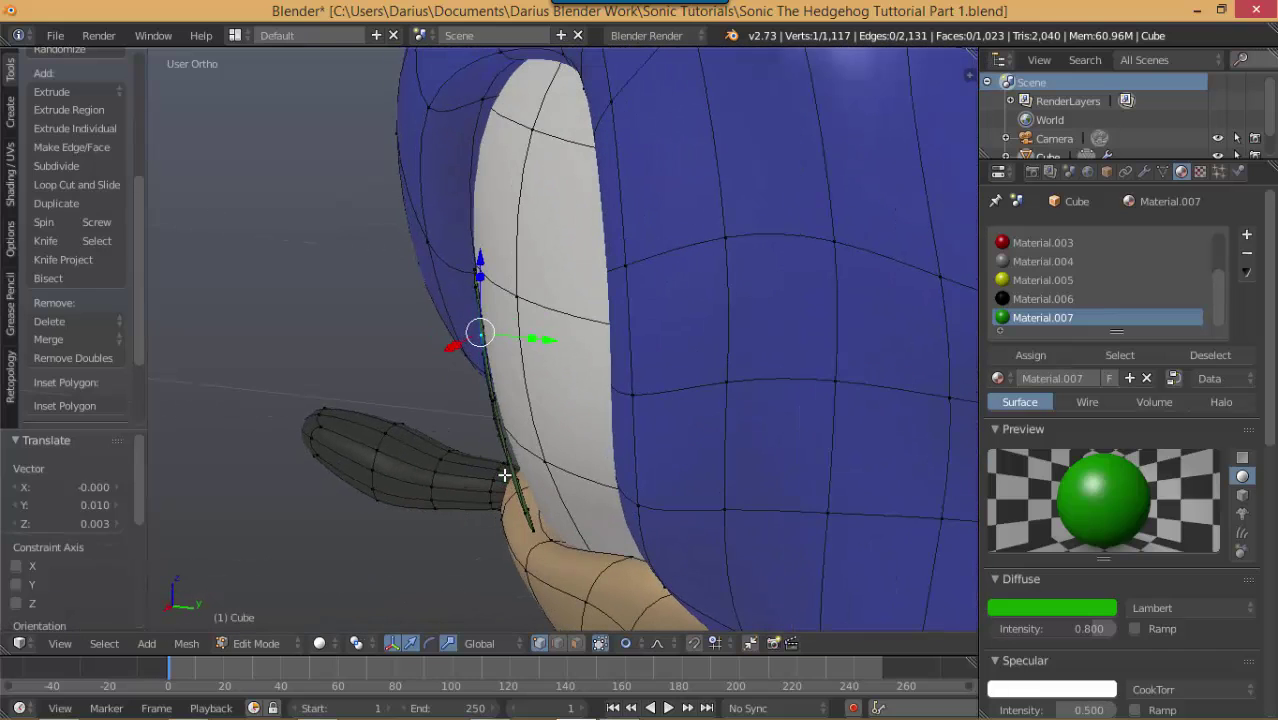
{"action": "key", "text": "g"}
{"action": "scroll", "coordinate": [522, 466], "scroll_direction": "up", "scroll_amount": 5}
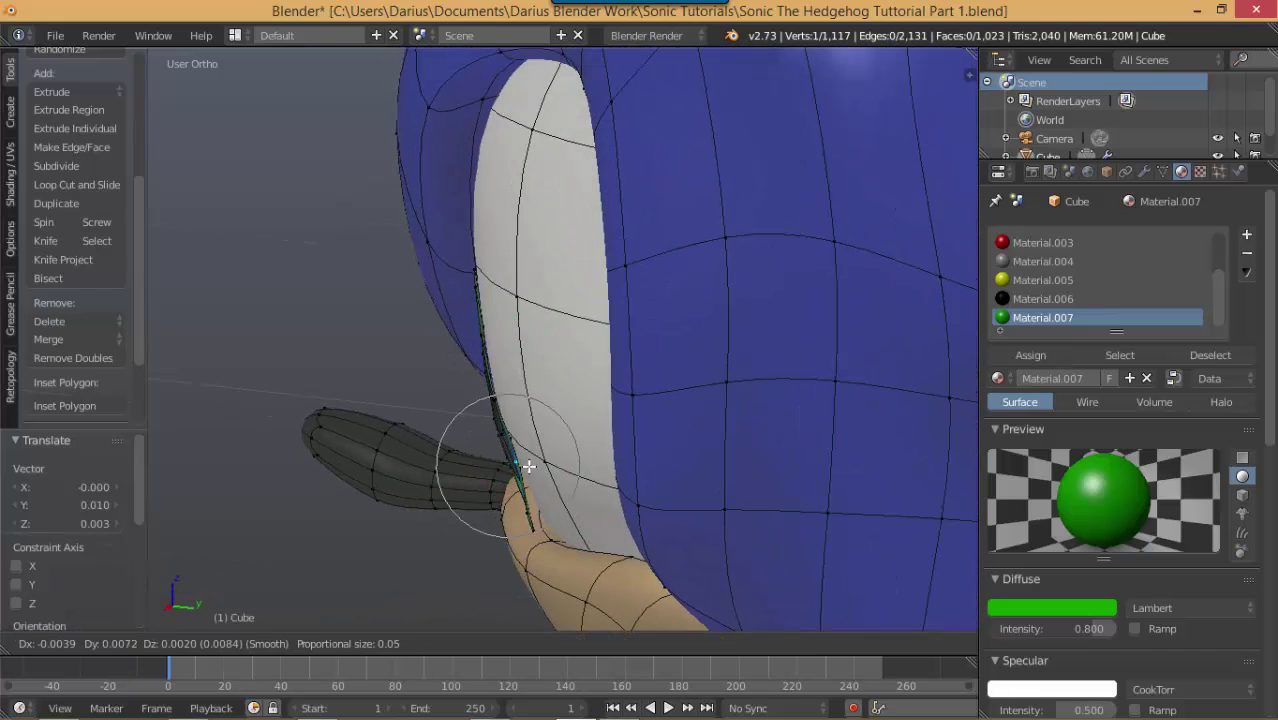
{"action": "left_click", "coordinate": [536, 469]}
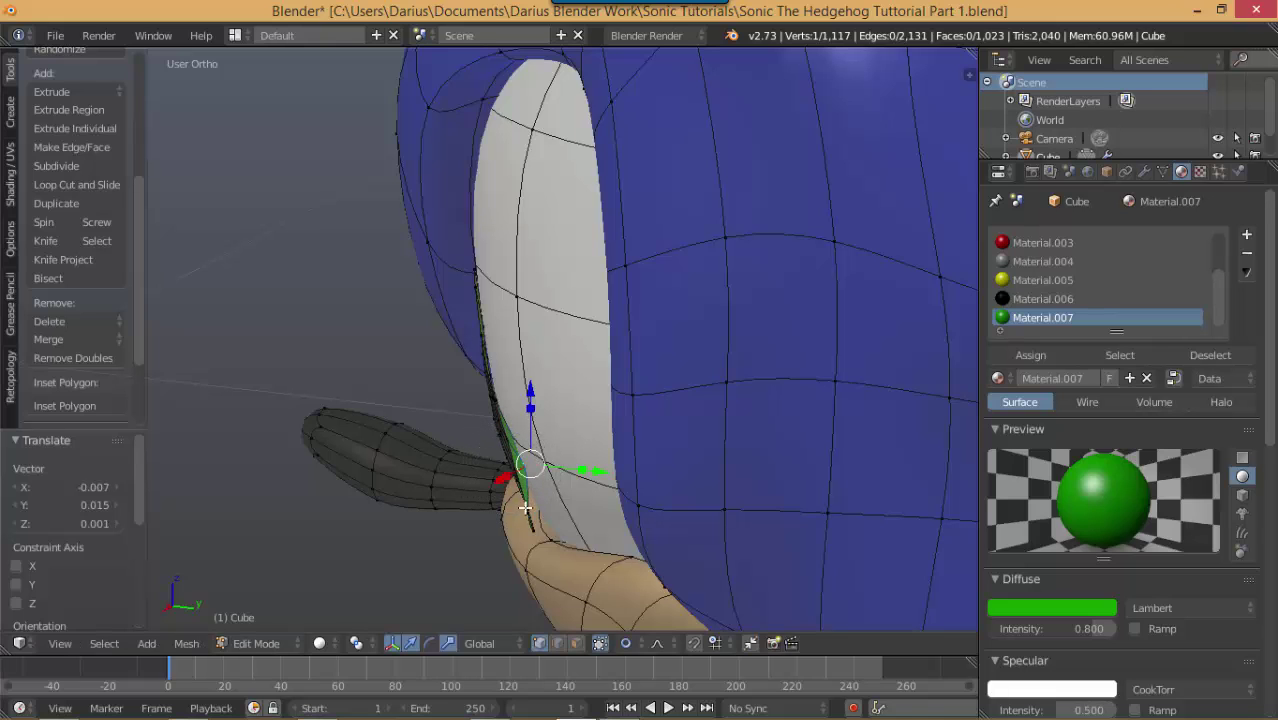
Step: Try moving the next rim vertex near the muzzle back toward the eye, and undo the last changes
{"action": "right_click", "coordinate": [540, 509]}
{"action": "key", "text": "g"}
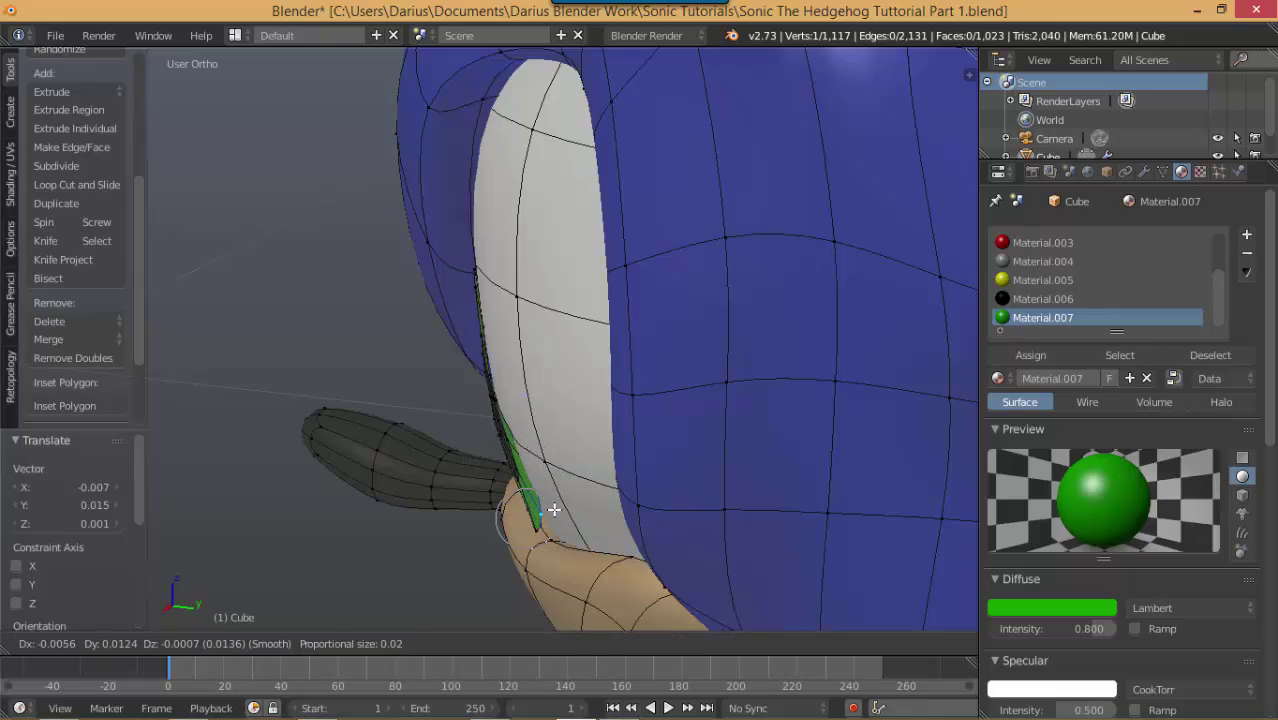
{"action": "left_click", "coordinate": [552, 513]}
{"action": "middle_click_drag", "start_coordinate": [548, 515], "coordinate": [684, 478]}
{"action": "key", "text": "ctrl+z"}
{"action": "key", "text": "ctrl+z"}
Step: Select the iris's outer edge loop and extrude it to give the rim thickness
{"action": "mouse_move", "coordinate": [731, 438]}
{"action": "middle_mouse_down"}
{"action": "mouse_move", "coordinate": [637, 465]}
{"action": "mouse_move", "coordinate": [742, 448]}
{"action": "mouse_move", "coordinate": [732, 440]}
{"action": "middle_mouse_up"}
{"action": "right_click", "coordinate": [745, 431], "text": "alt"}
{"action": "key", "text": "e"}
{"action": "left_click", "coordinate": [668, 458]}
{"action": "key", "text": "Tab"}
{"action": "key", "text": "Tab"}
Step: Select the vertex at the top of the iris and move it about -0.008 in Y and -0.001 in Z
{"action": "right_click", "coordinate": [697, 226]}
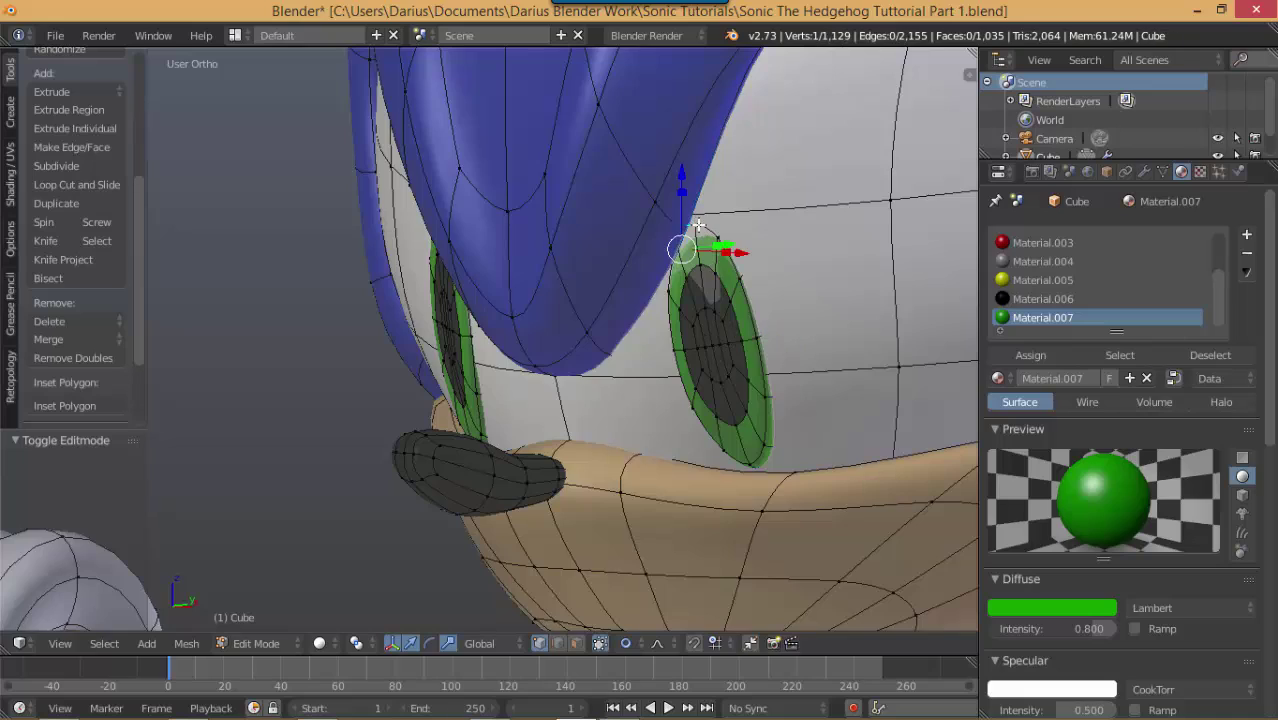
{"action": "key", "text": "z"}
{"action": "key", "text": "z"}
{"action": "middle_click_drag", "start_coordinate": [697, 226], "coordinate": [769, 457]}
{"action": "key", "text": "g"}
{"action": "left_click", "coordinate": [633, 303]}
Step: Select the whole linked iris and pupil and rotate them about 5.765° in the front view
{"action": "key", "text": "KP_1"}
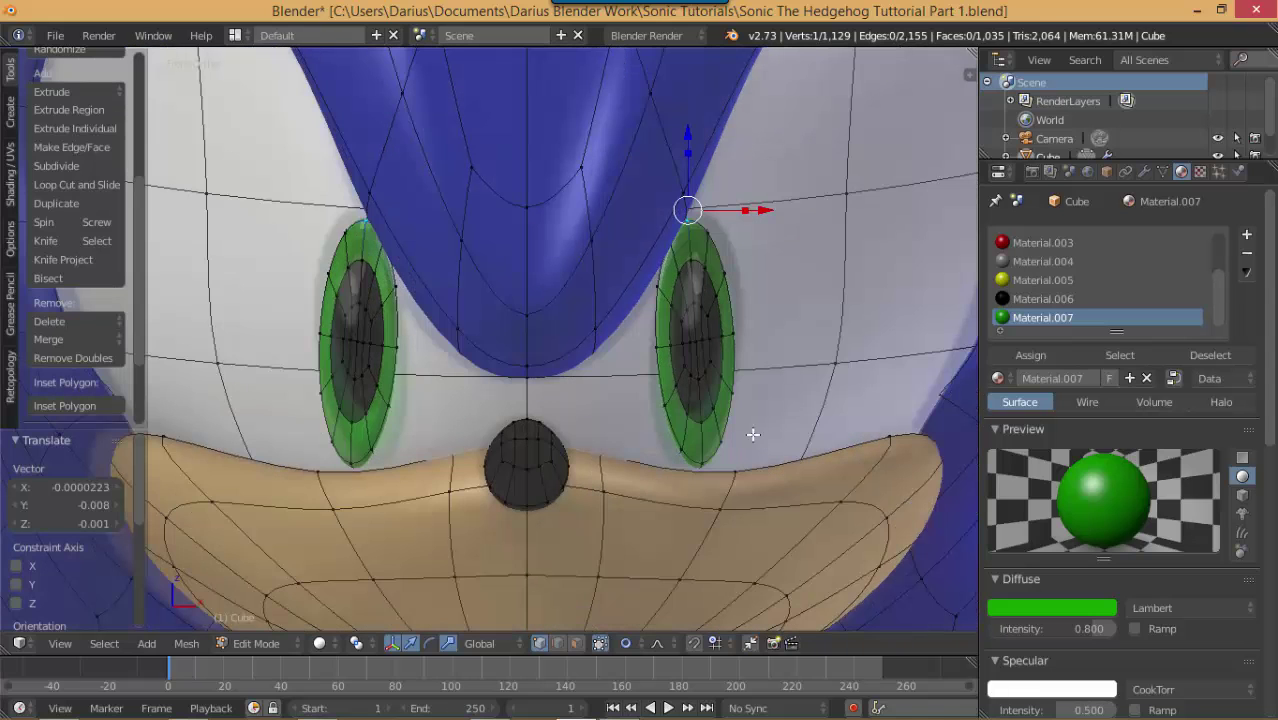
{"action": "right_click", "coordinate": [706, 466]}
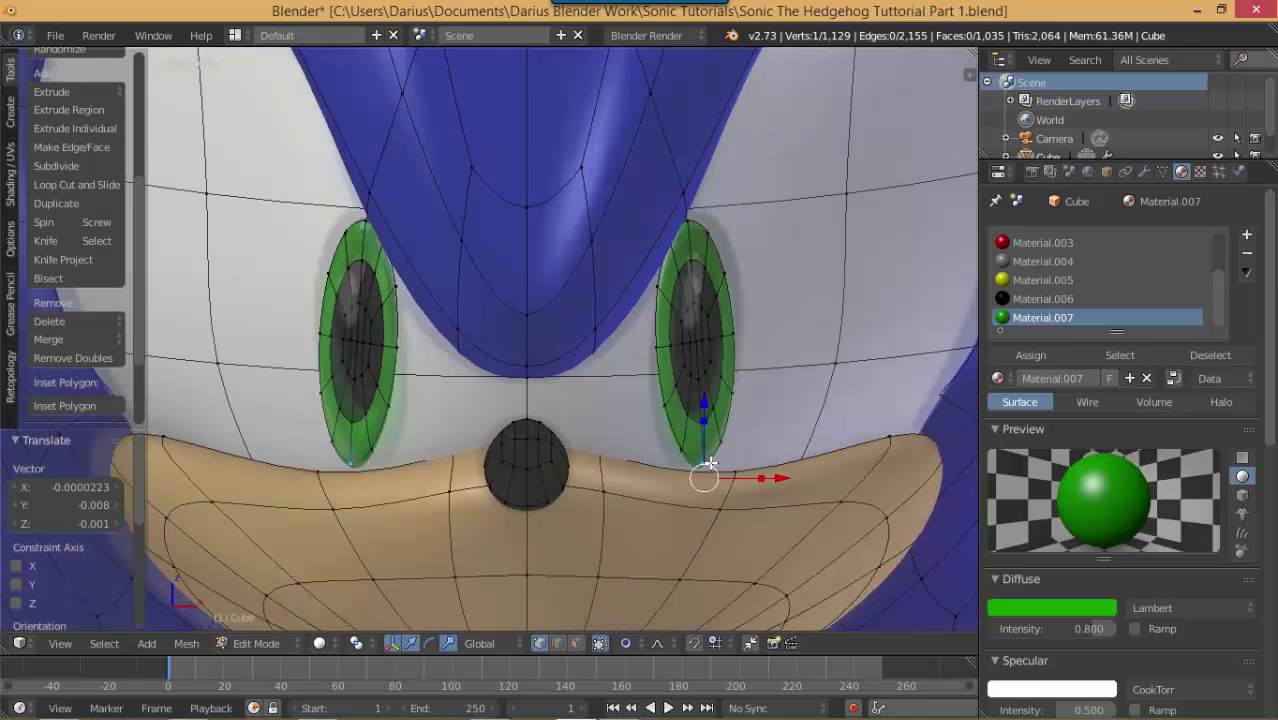
{"action": "key", "text": "ctrl+l"}
{"action": "key", "text": "r"}
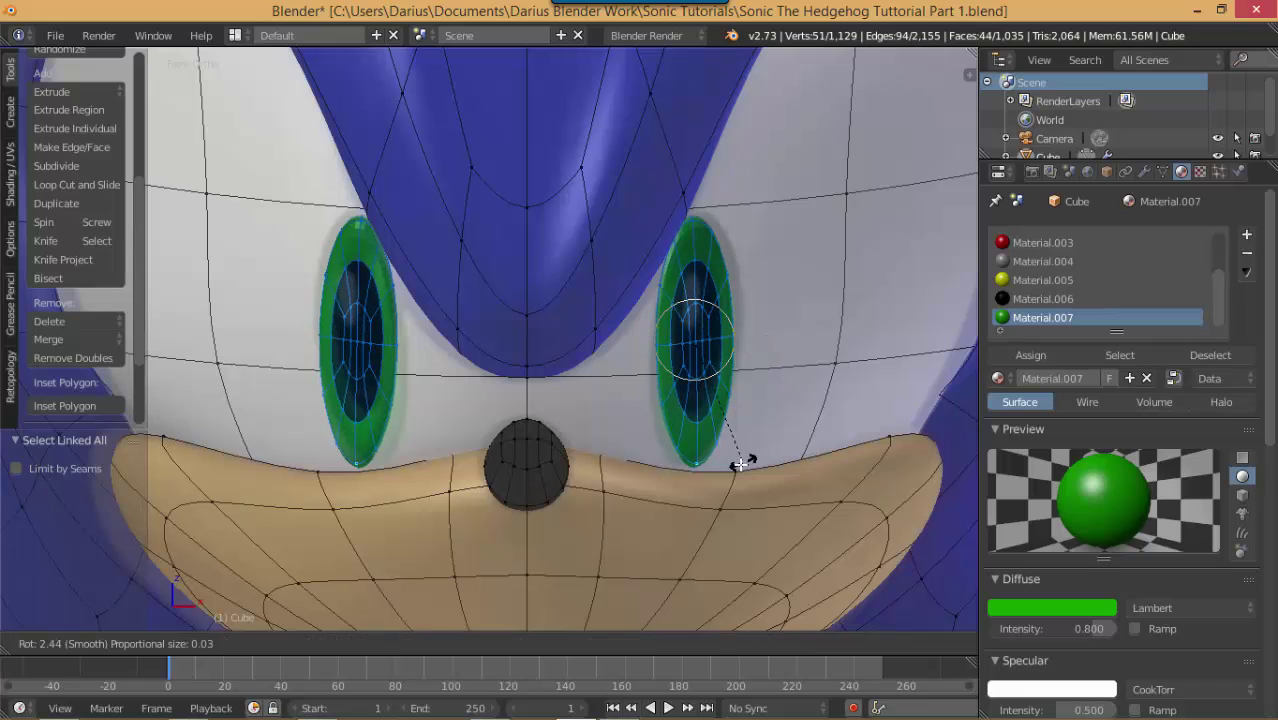
{"action": "left_click", "coordinate": [736, 465]}
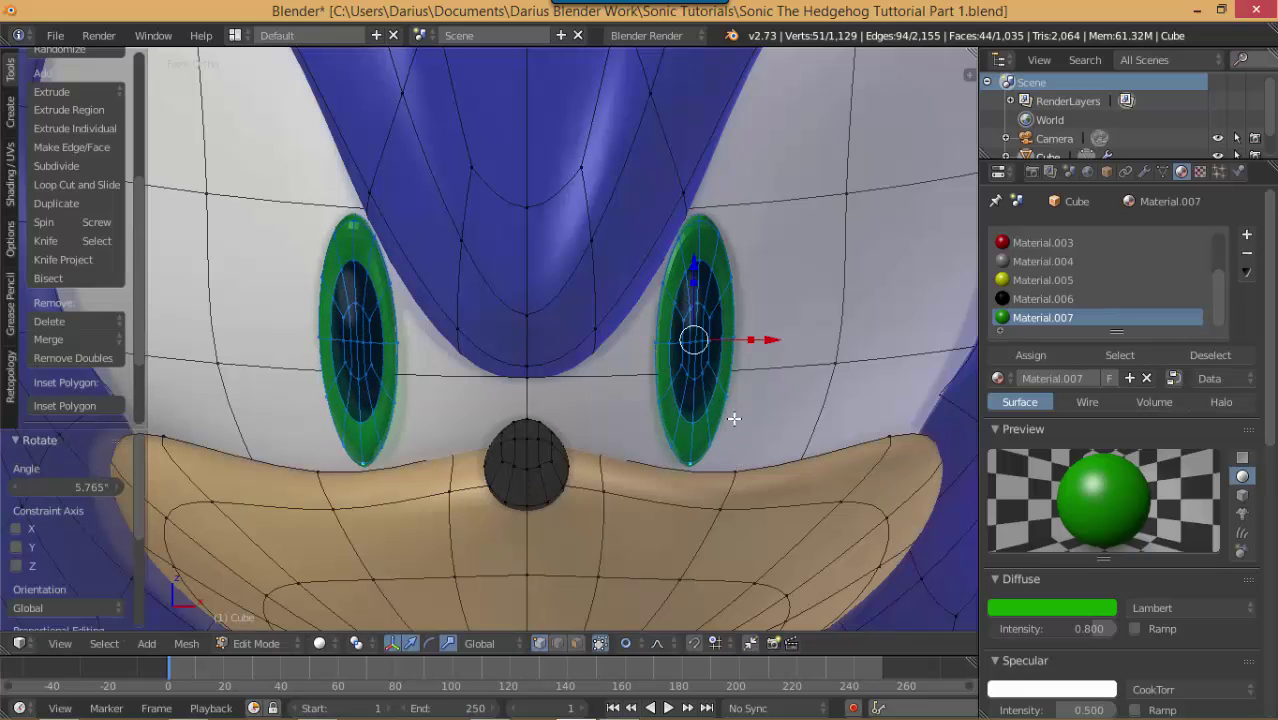
Step: Apply smooth shading to the iris and pupil and return to Object Mode
{"action": "key", "text": "w"}
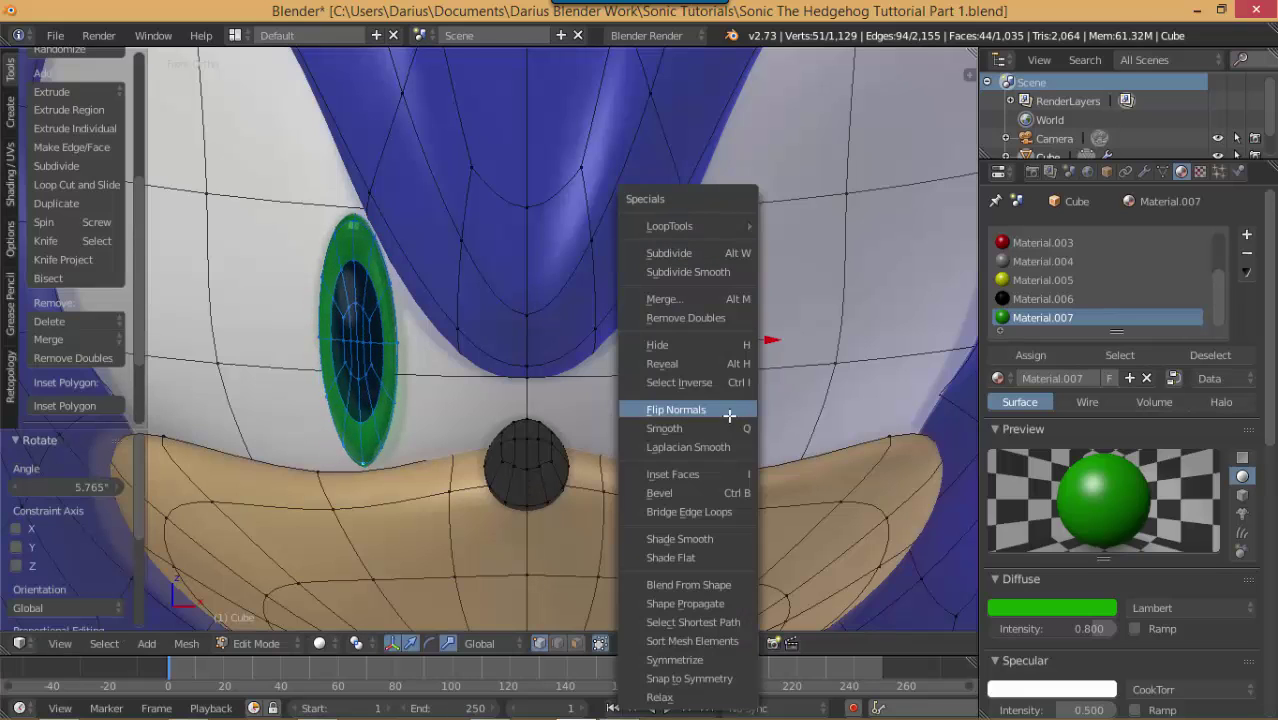
{"action": "left_click", "coordinate": [690, 534]}
{"action": "key", "text": "Tab"}
{"action": "middle_click_drag", "start_coordinate": [758, 463], "coordinate": [724, 467]}
{"action": "scroll", "coordinate": [724, 467], "scroll_direction": "down", "scroll_amount": 6}
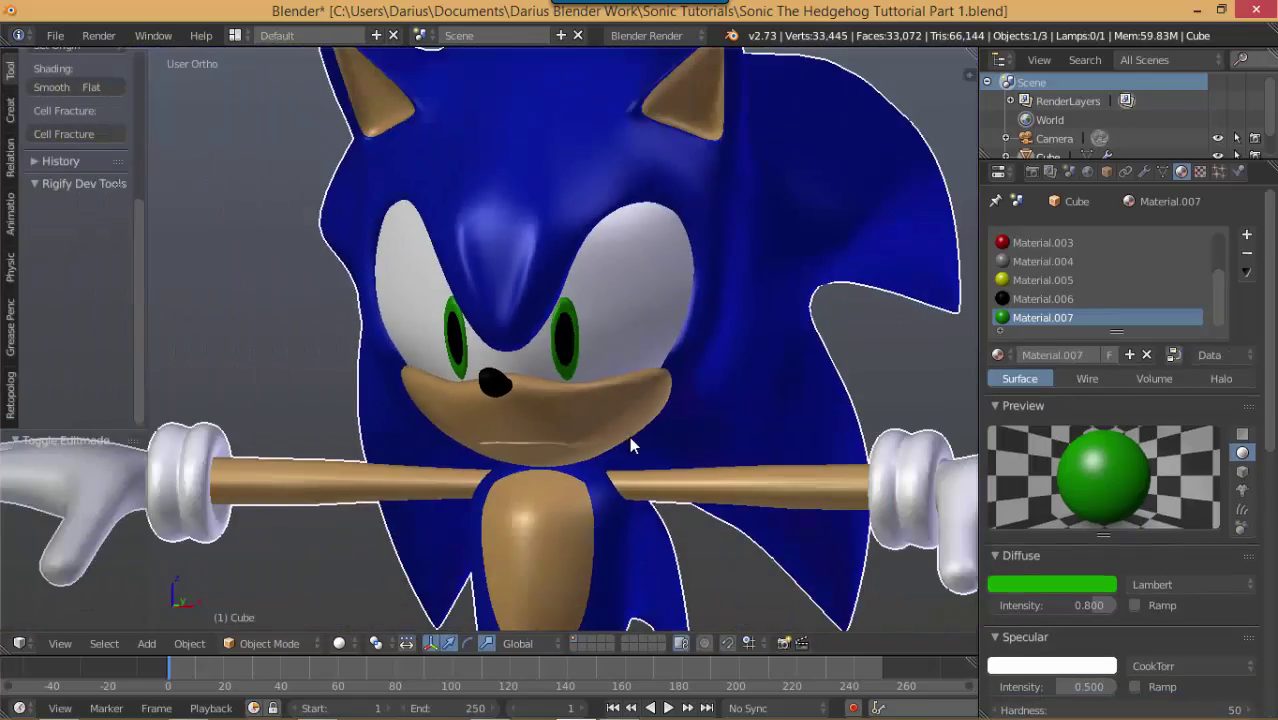
{"action": "middle_click_drag", "start_coordinate": [629, 436], "coordinate": [644, 405]}
{"action": "key", "text": "KP_1"}
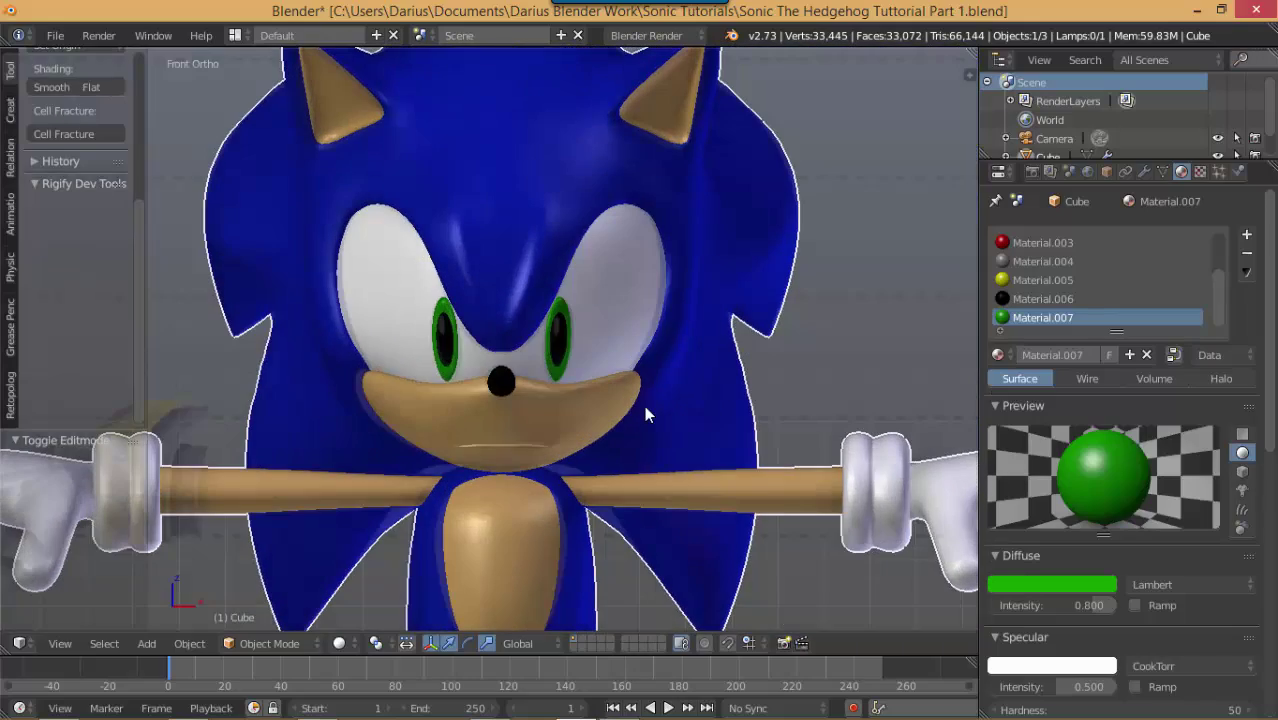